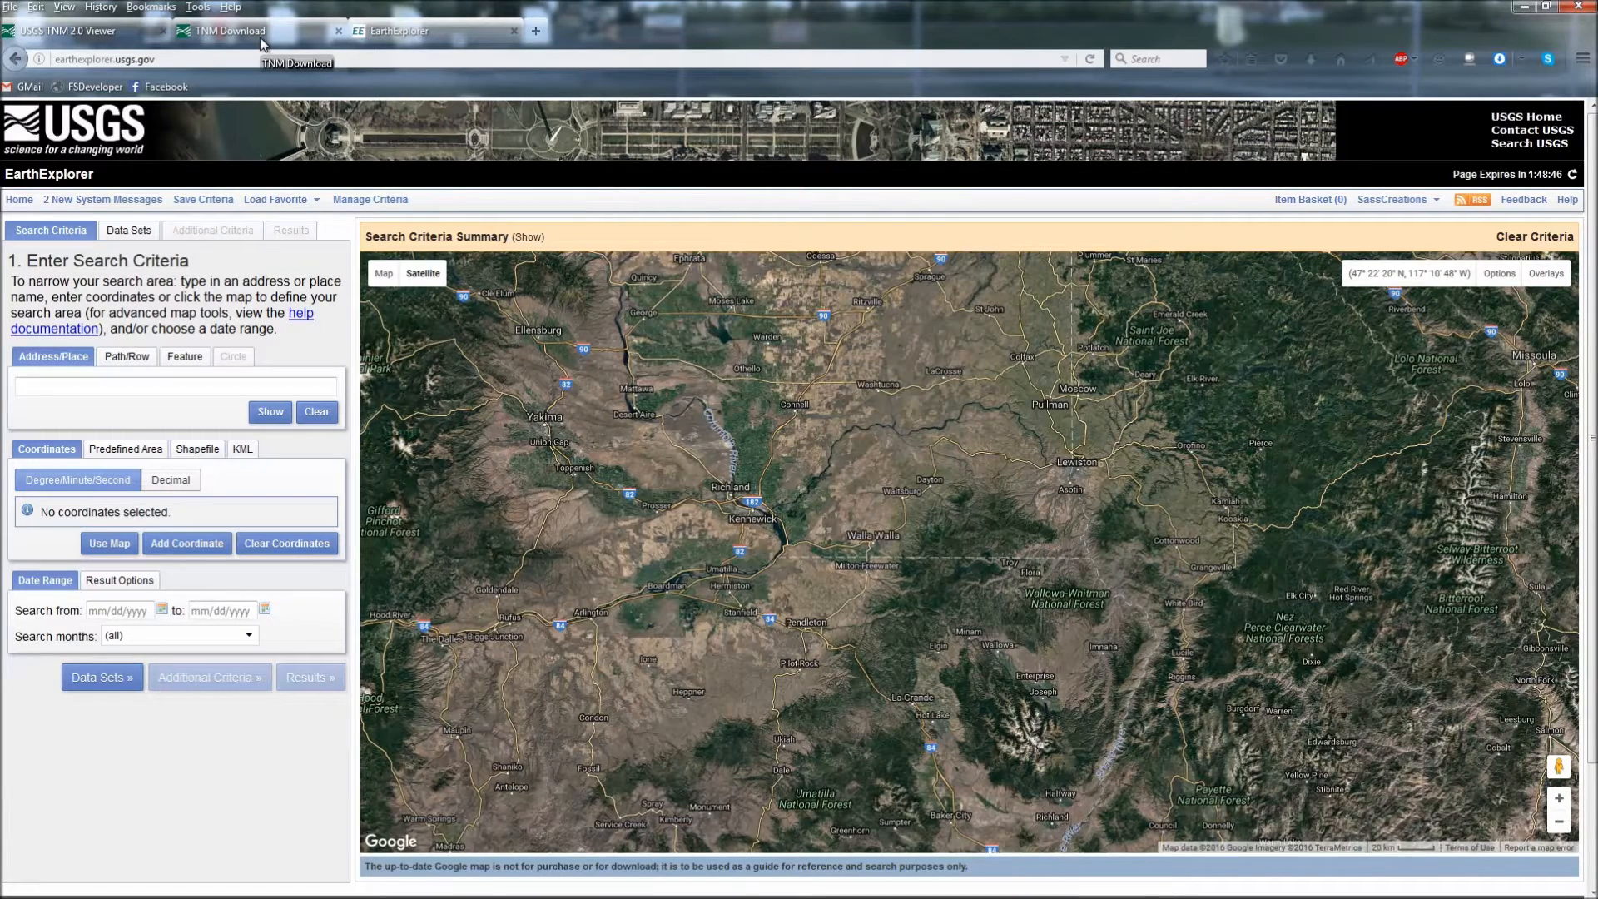
- Compare the National Map Viewer, TNM Download and EarthExplorer sites, dismissing the layer-loading error in the viewer
left_click(79, 34)
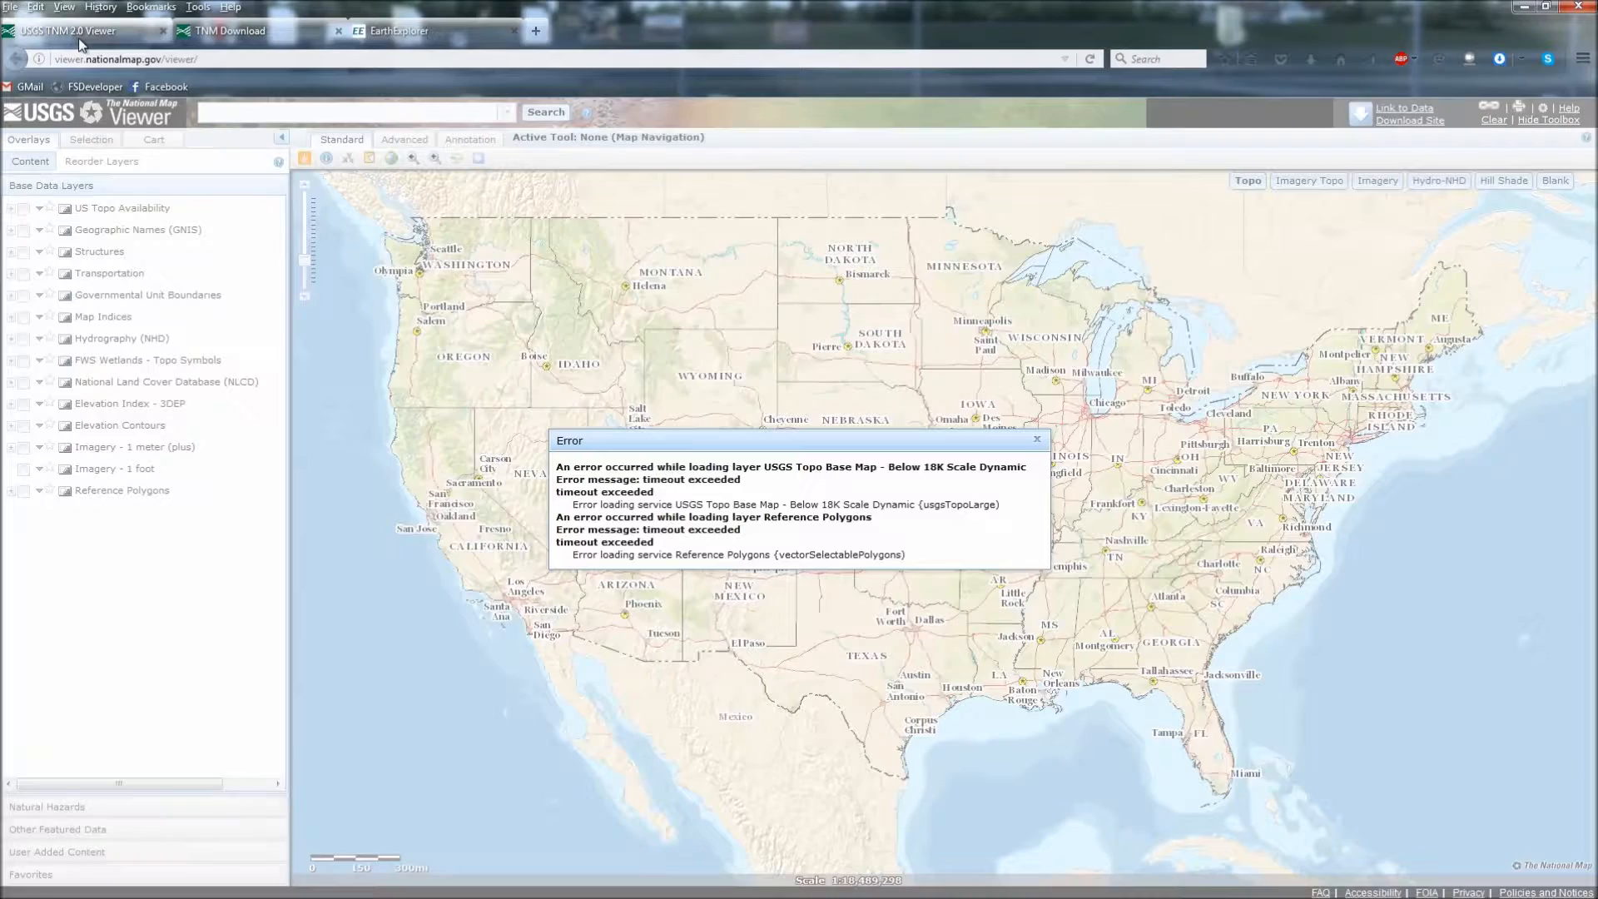
left_click(1038, 439)
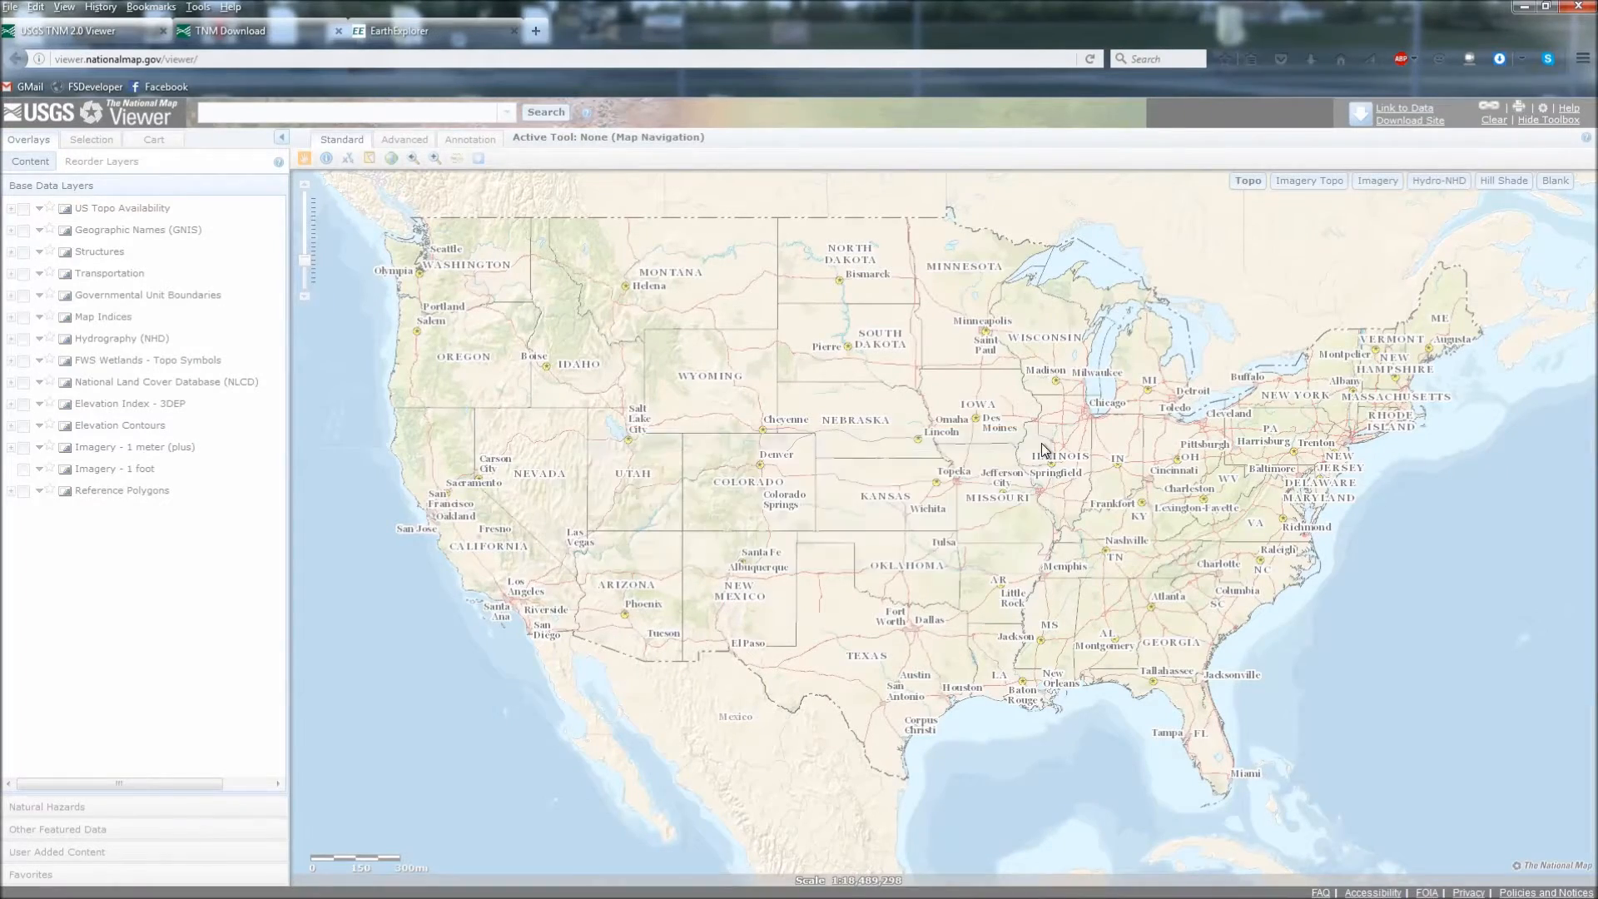
left_click(250, 32)
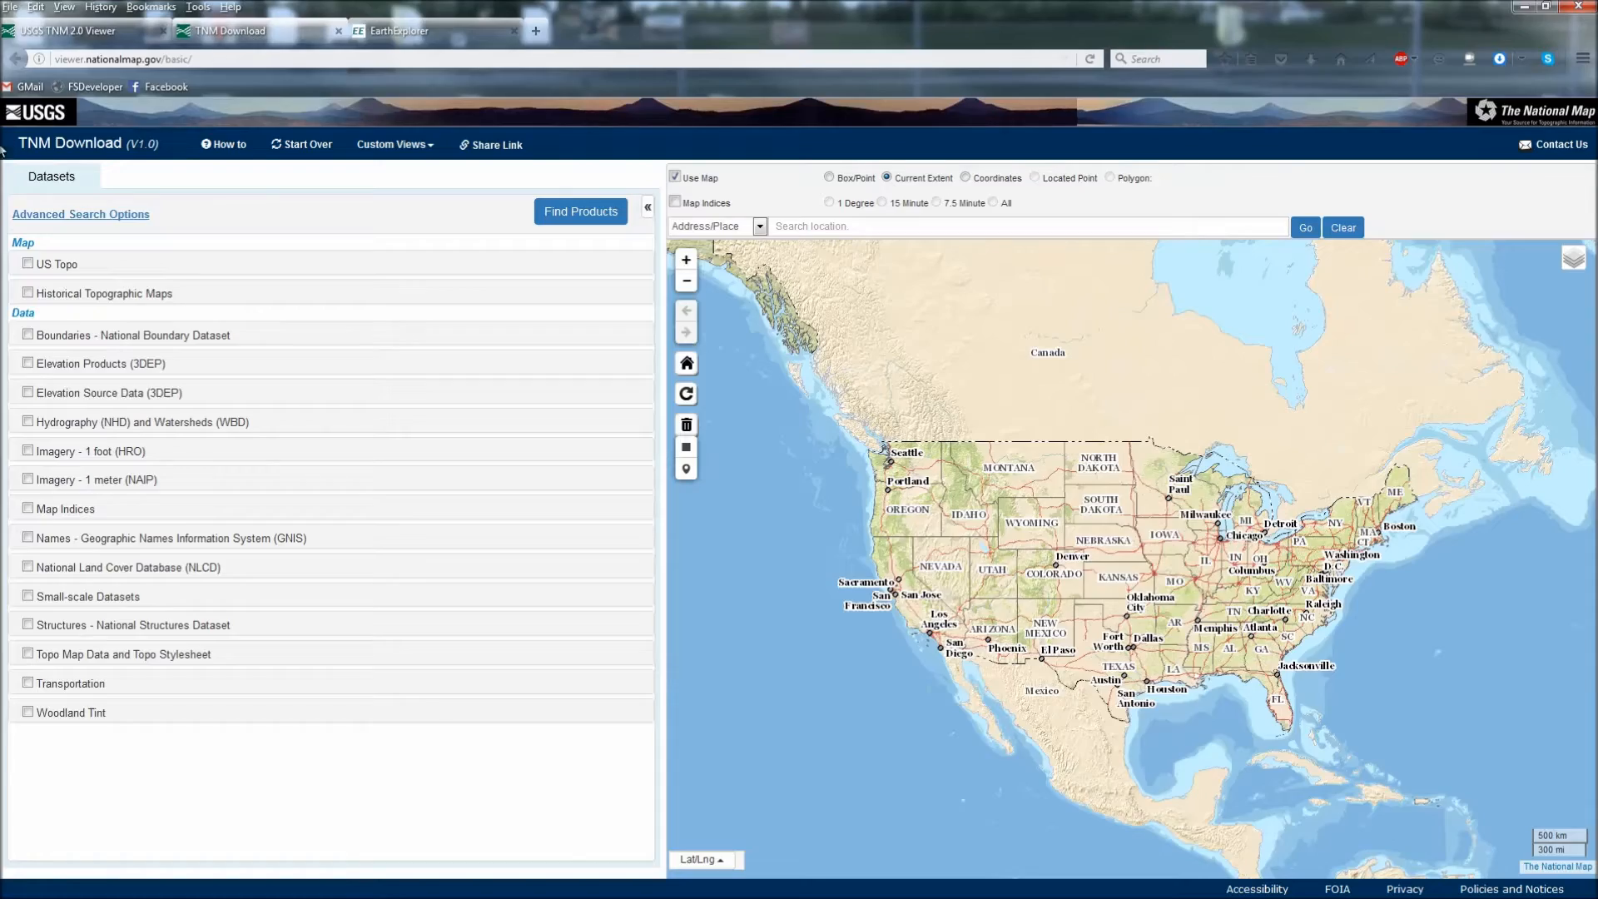
left_click(398, 31)
left_click(80, 32)
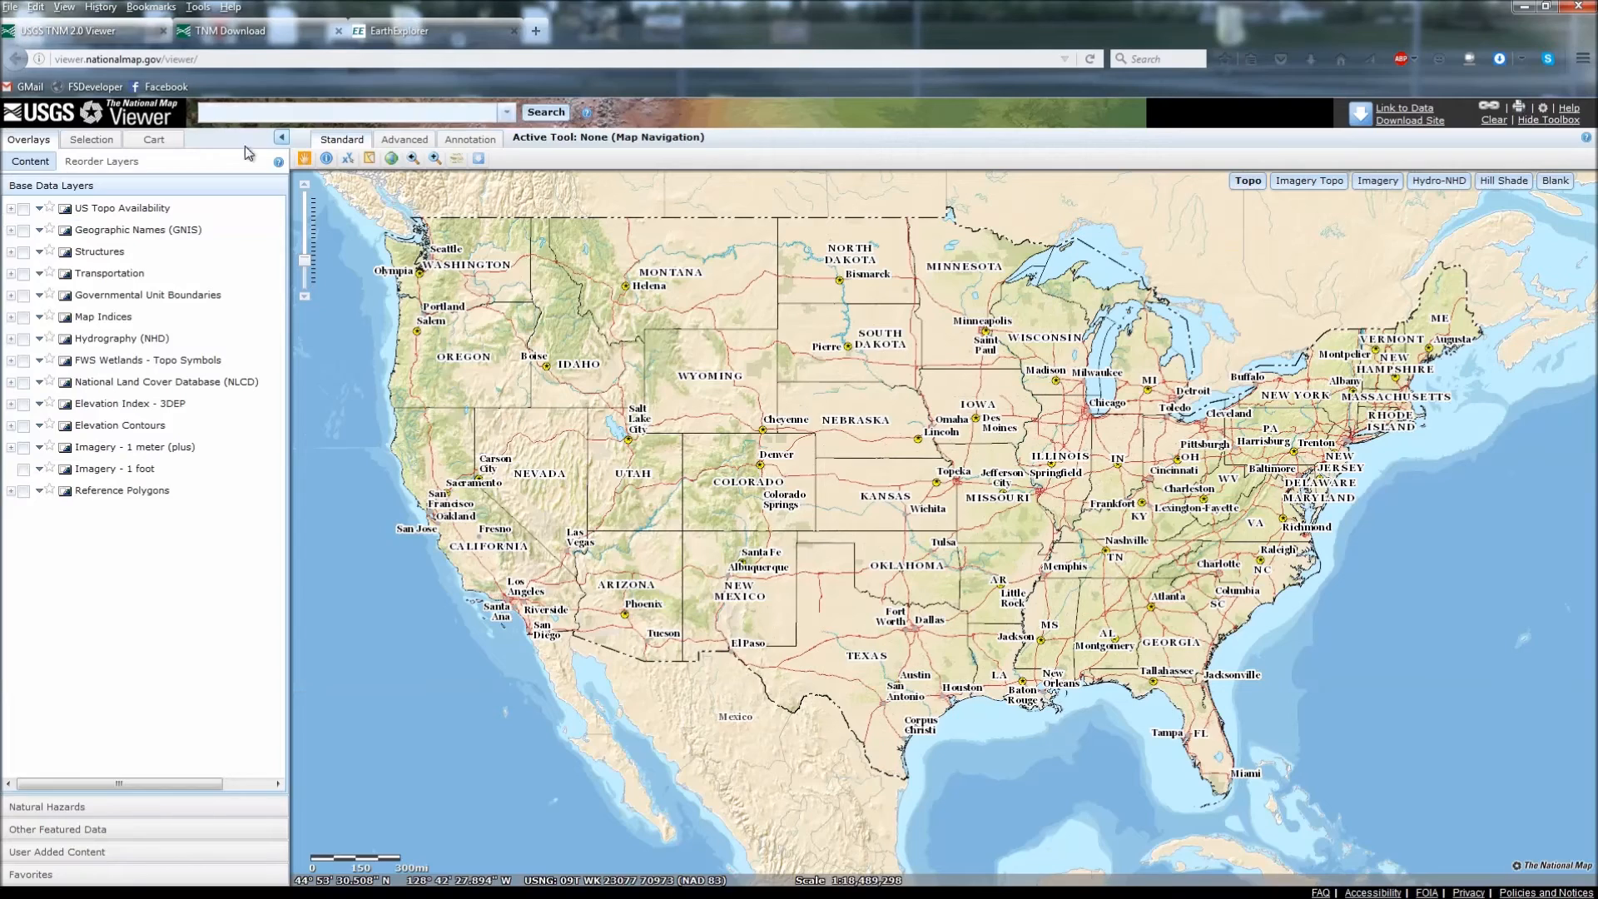
left_click(249, 31)
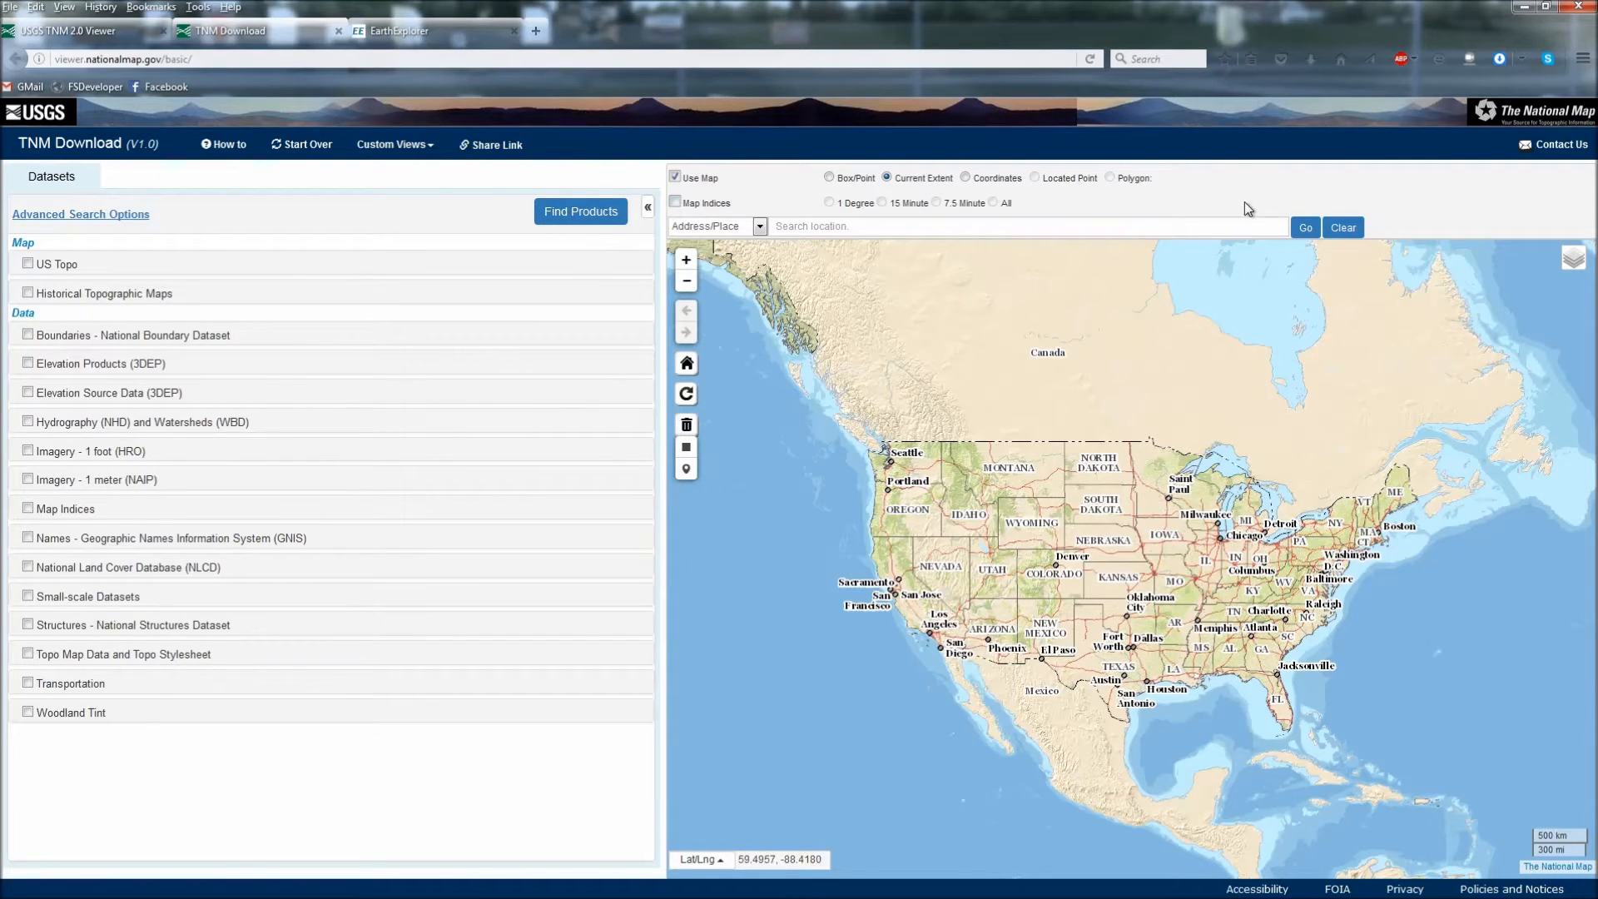
left_click(101, 19)
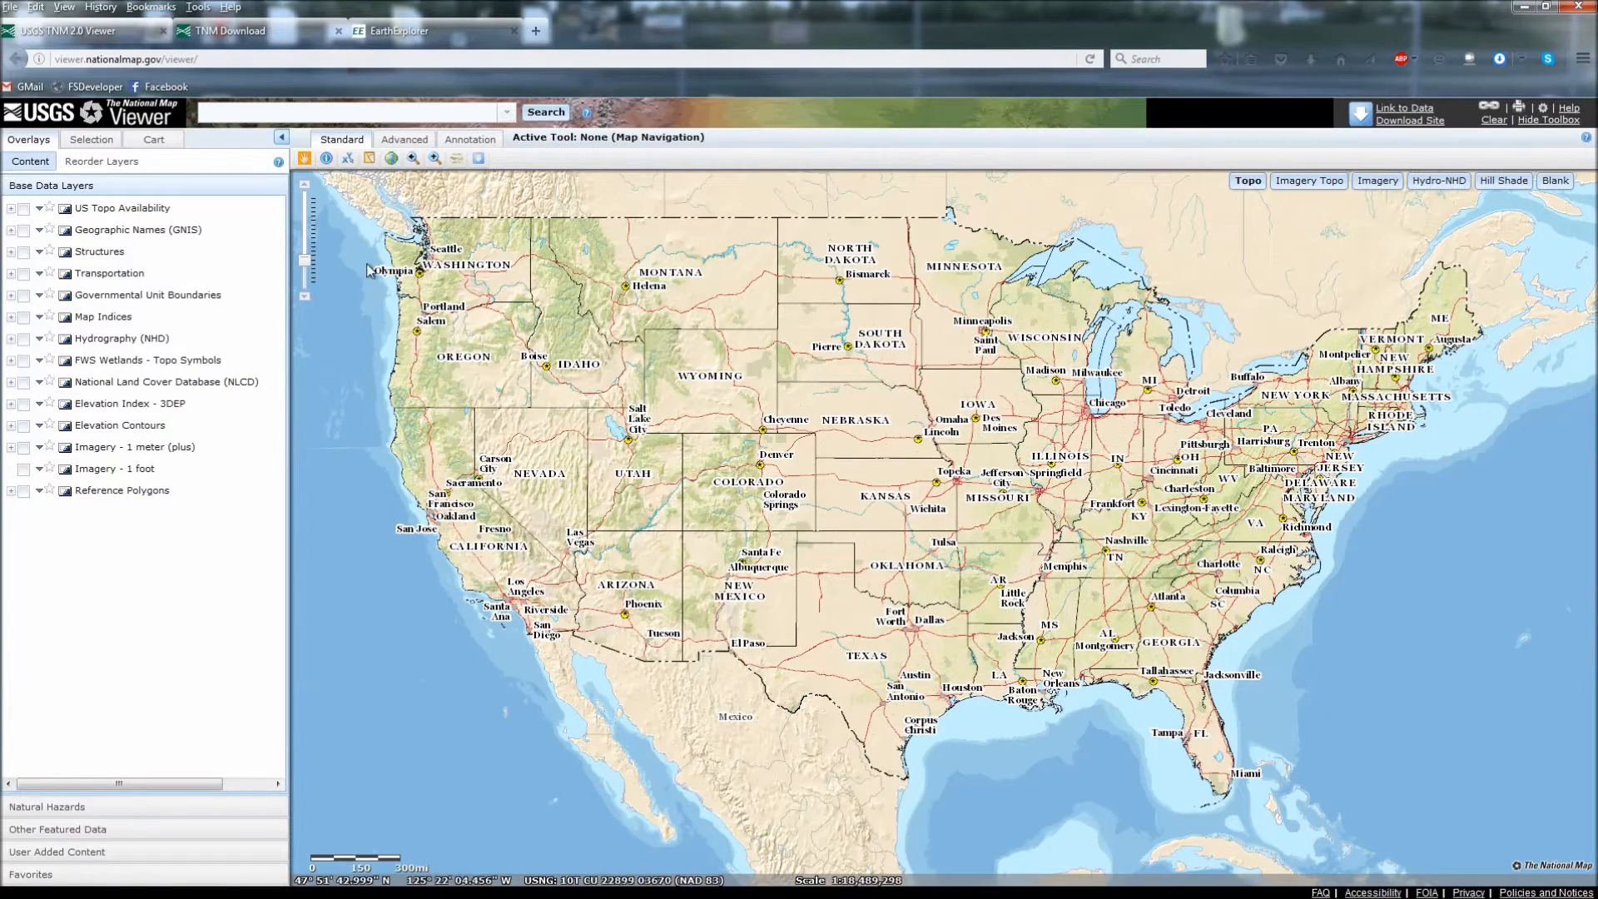
left_click(404, 31)
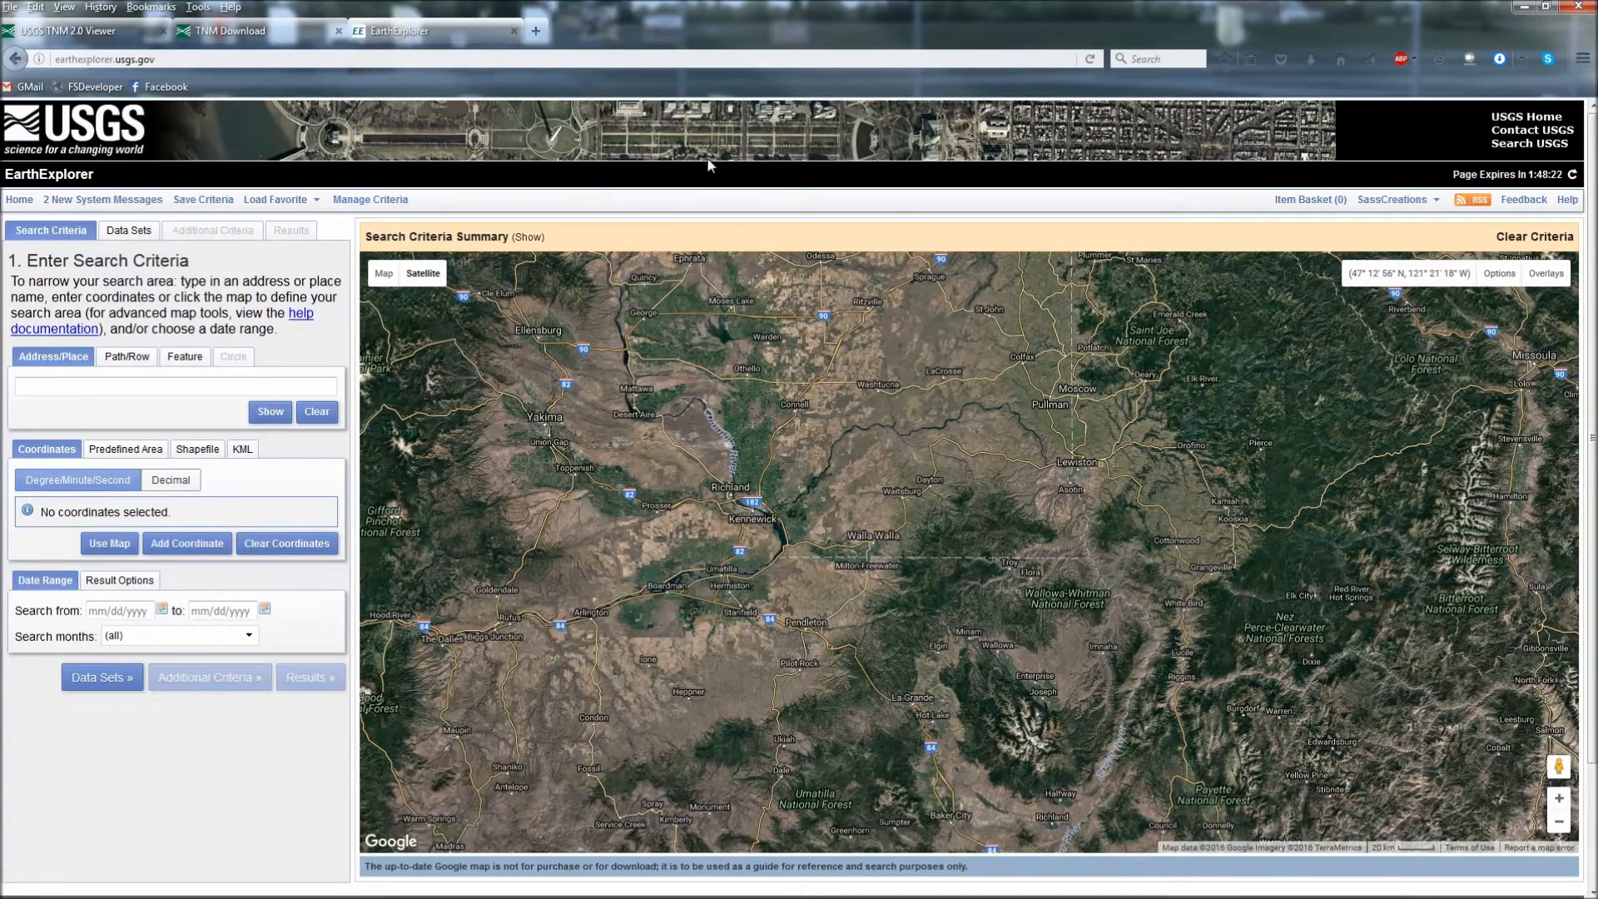
left_click(300, 27)
left_click(96, 35)
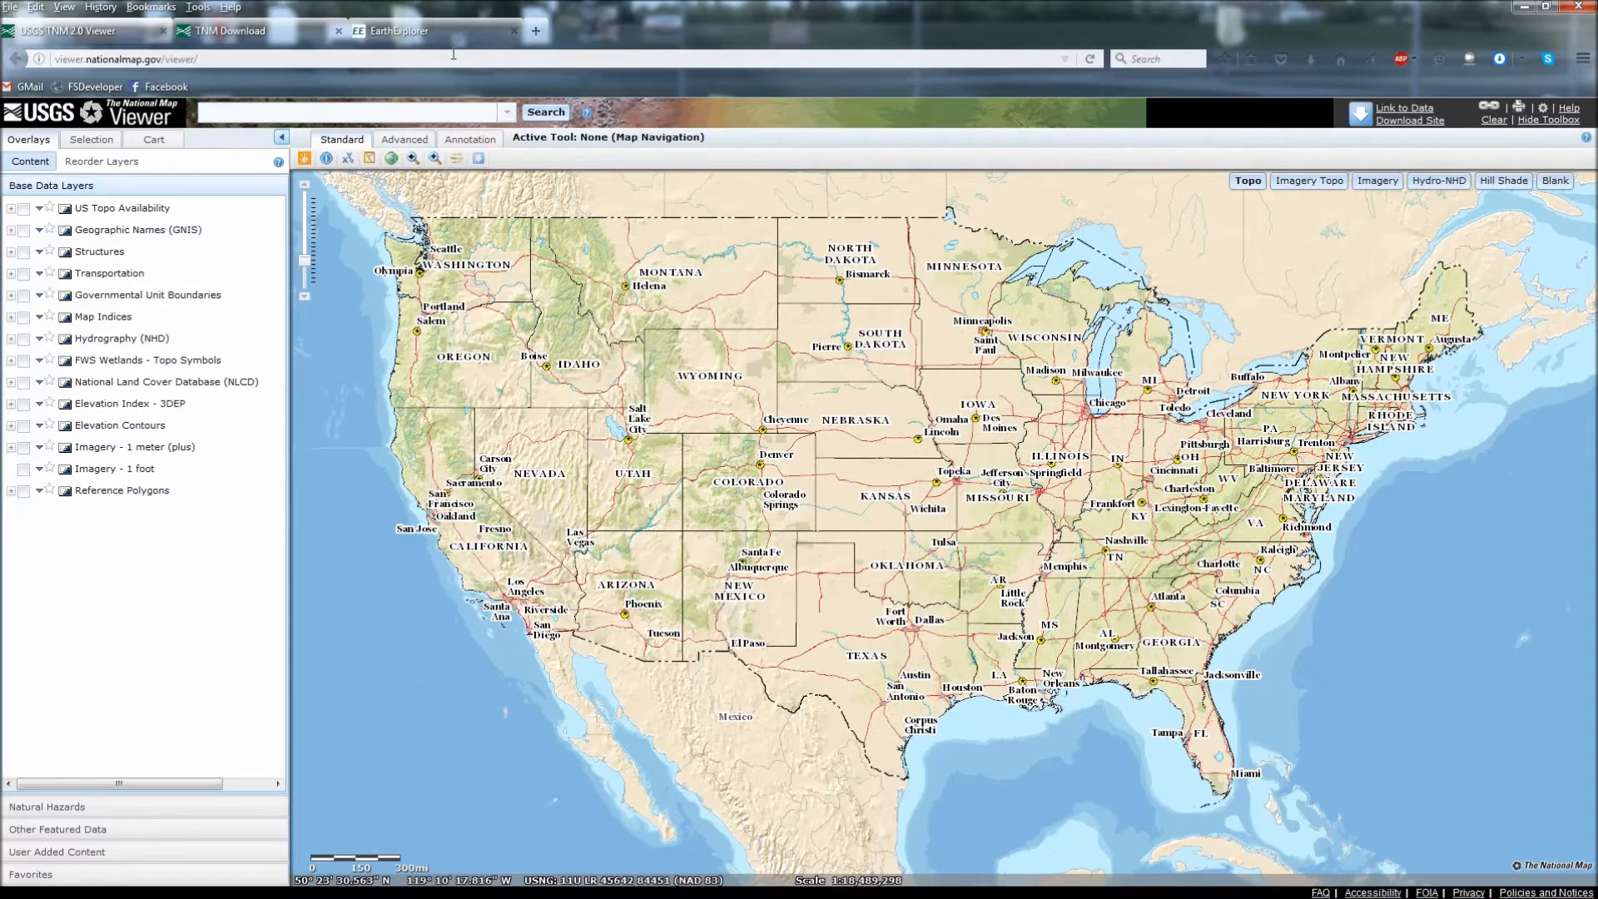
- In EarthExplorer, outline a four-corner search area between Johnson, Colton and the Washington–Idaho border, about 46°34' to 46°38' N
left_click(441, 32)
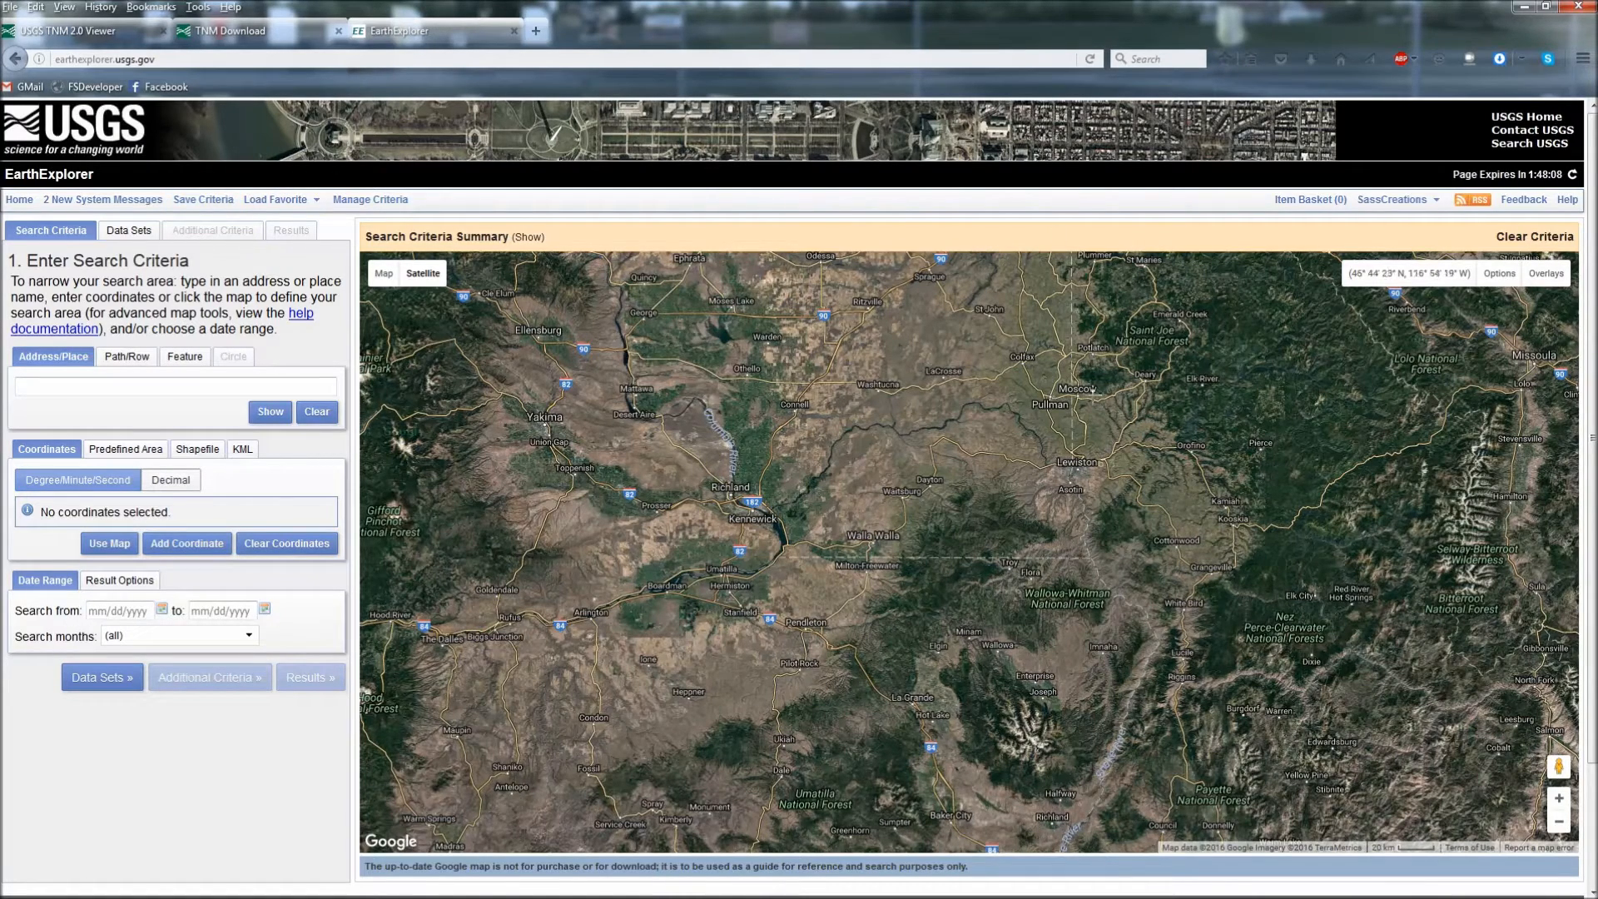
scroll(1093, 393, "up", 1)
scroll(1070, 391, "up", 1)
scroll(1066, 563, "up", 1)
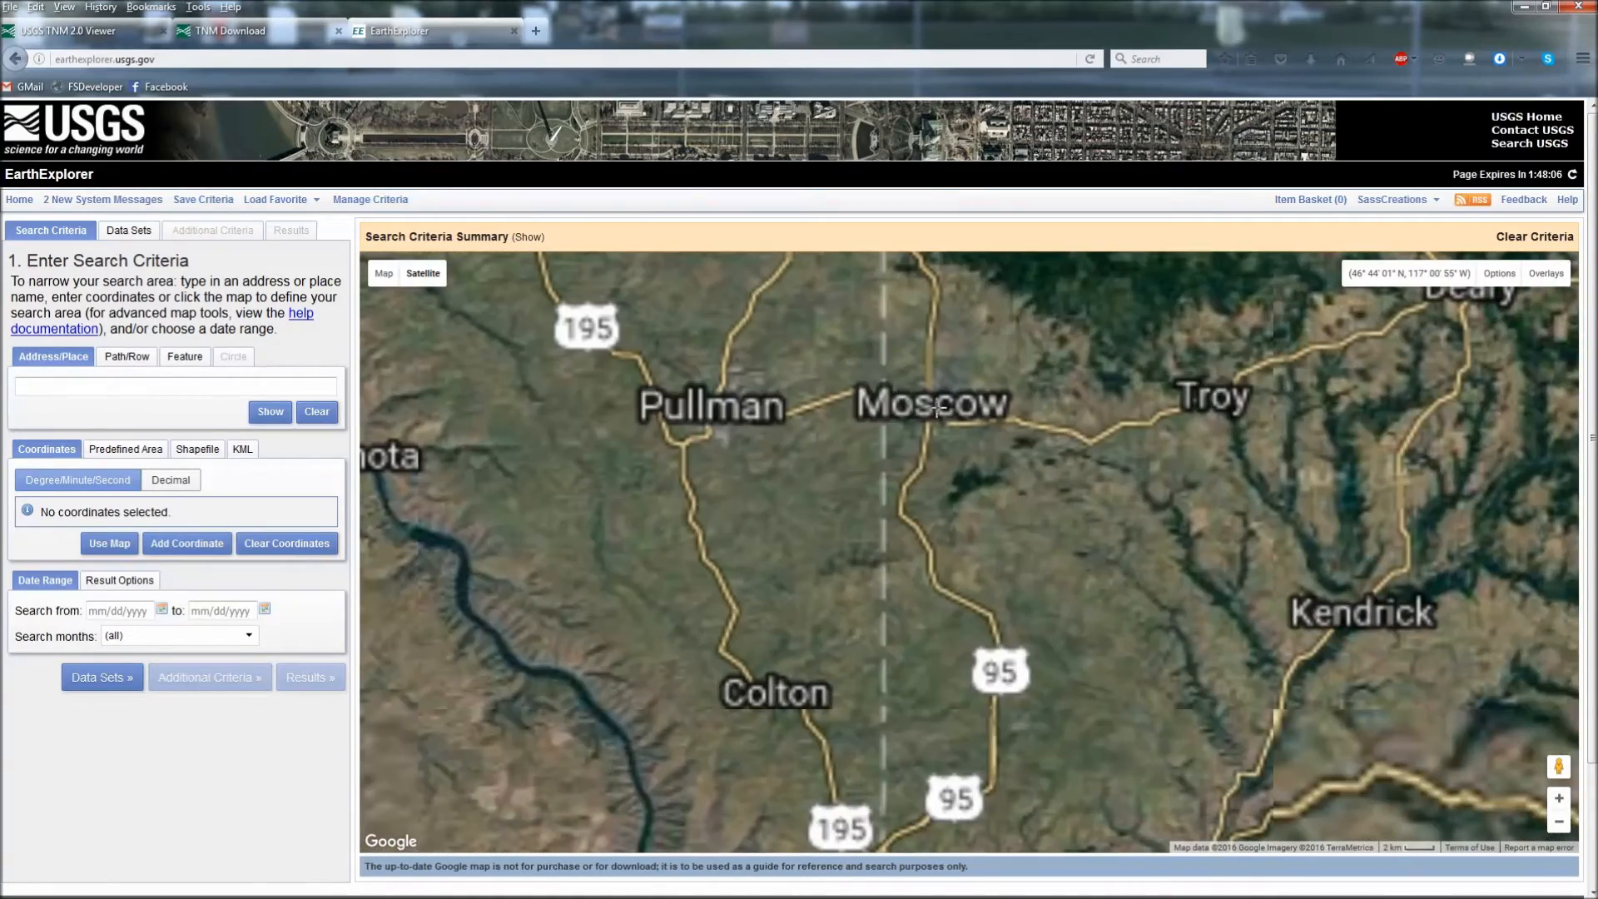
scroll(1067, 565, "down", 1)
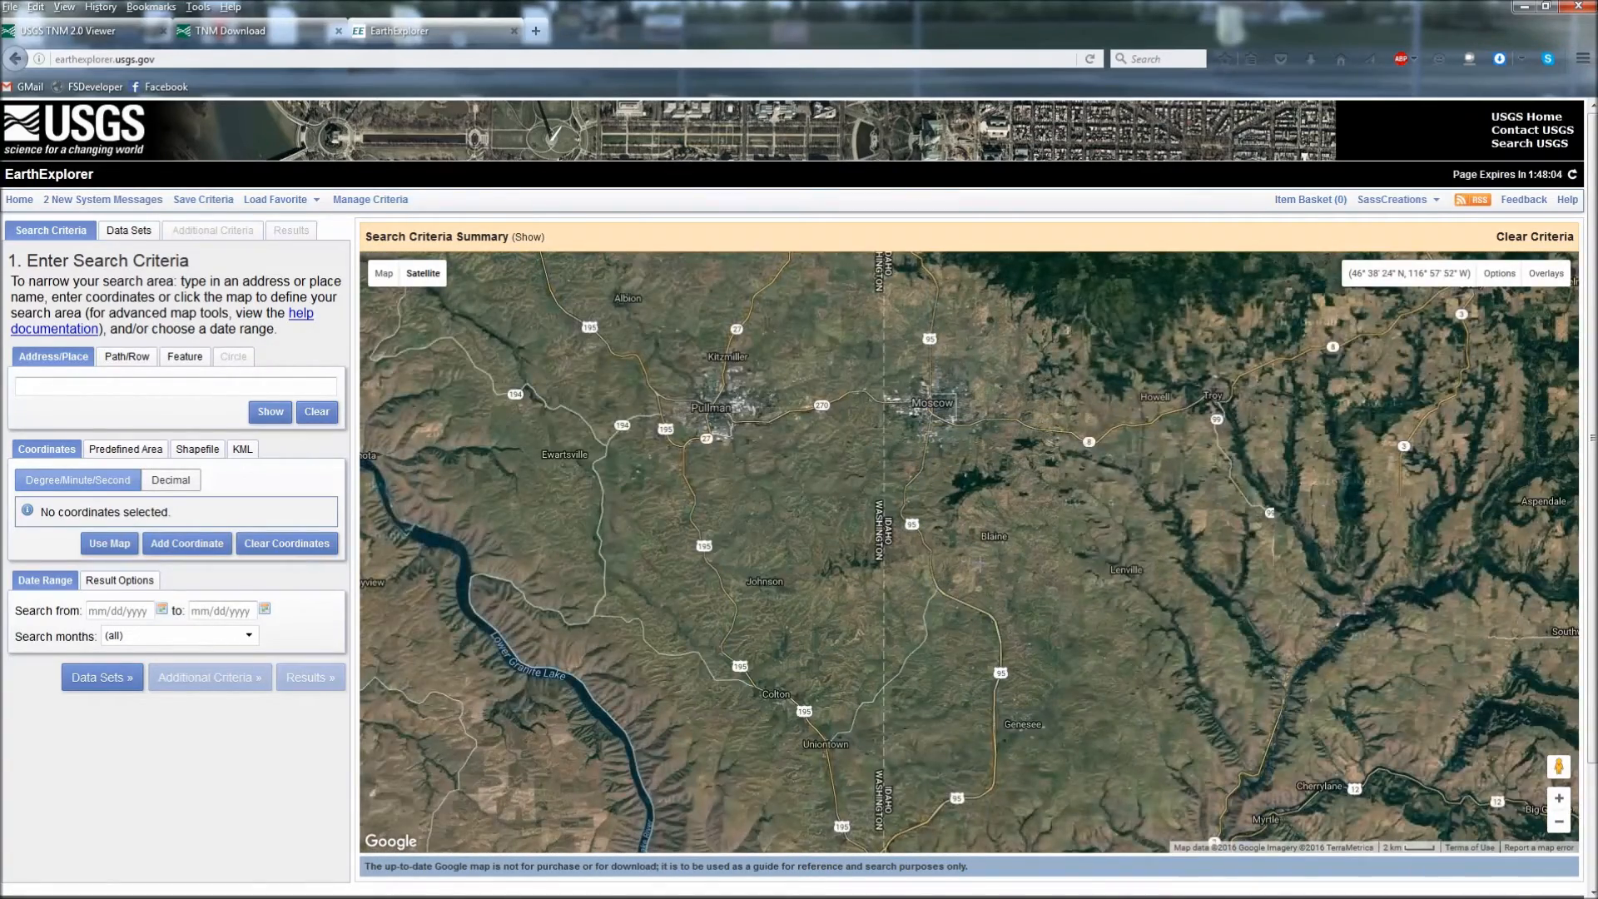
scroll(973, 610, "up", 1)
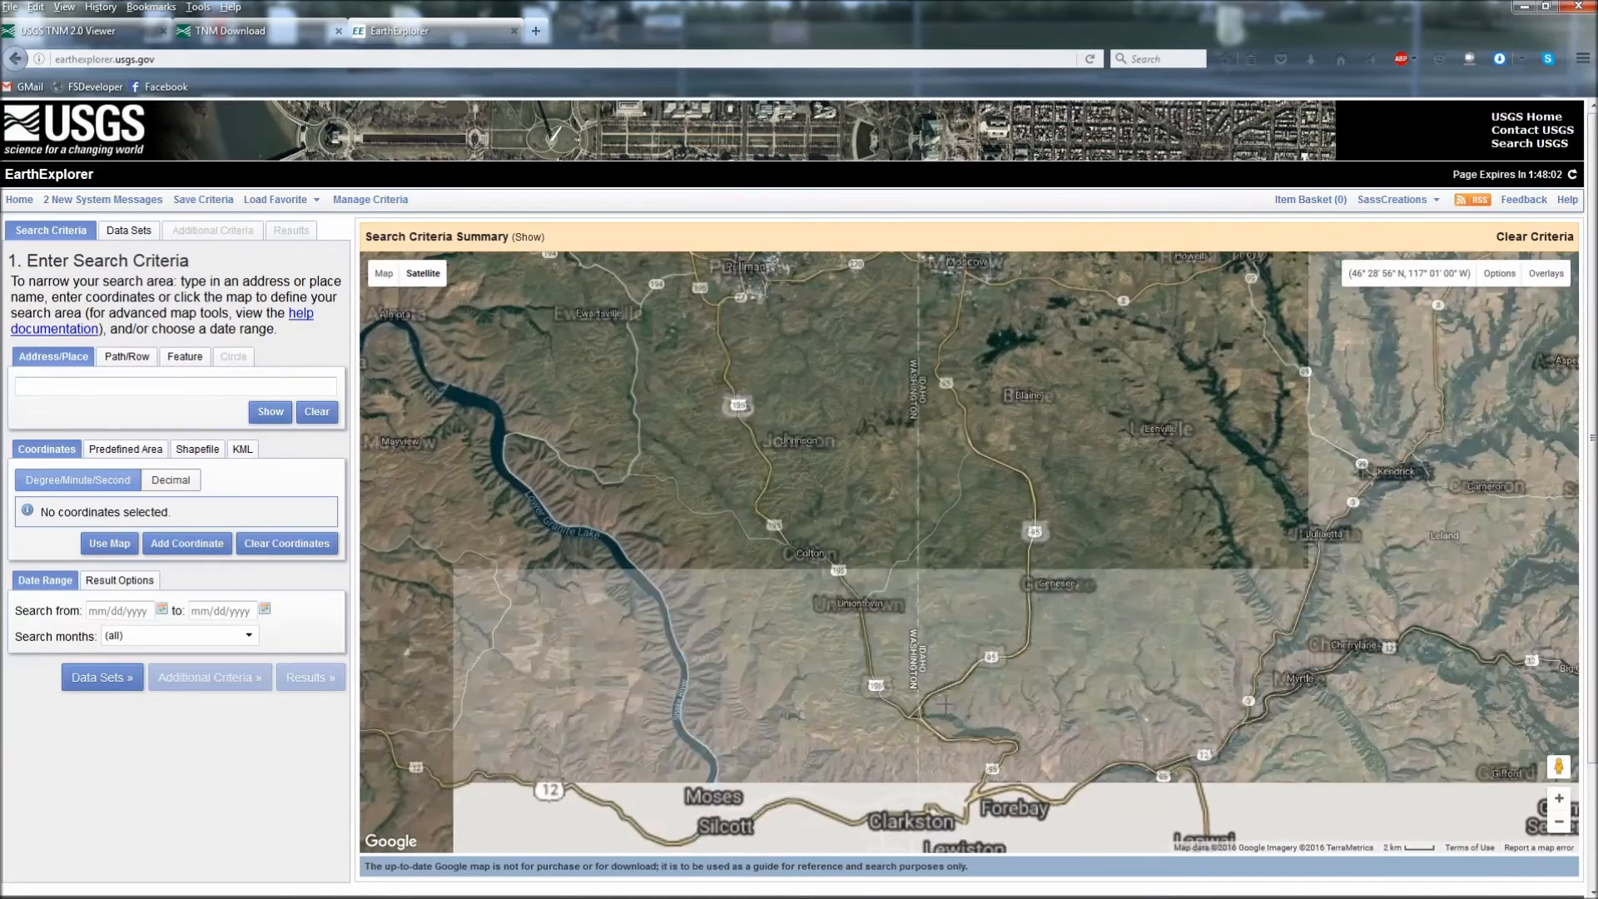
scroll(959, 574, "up", 2)
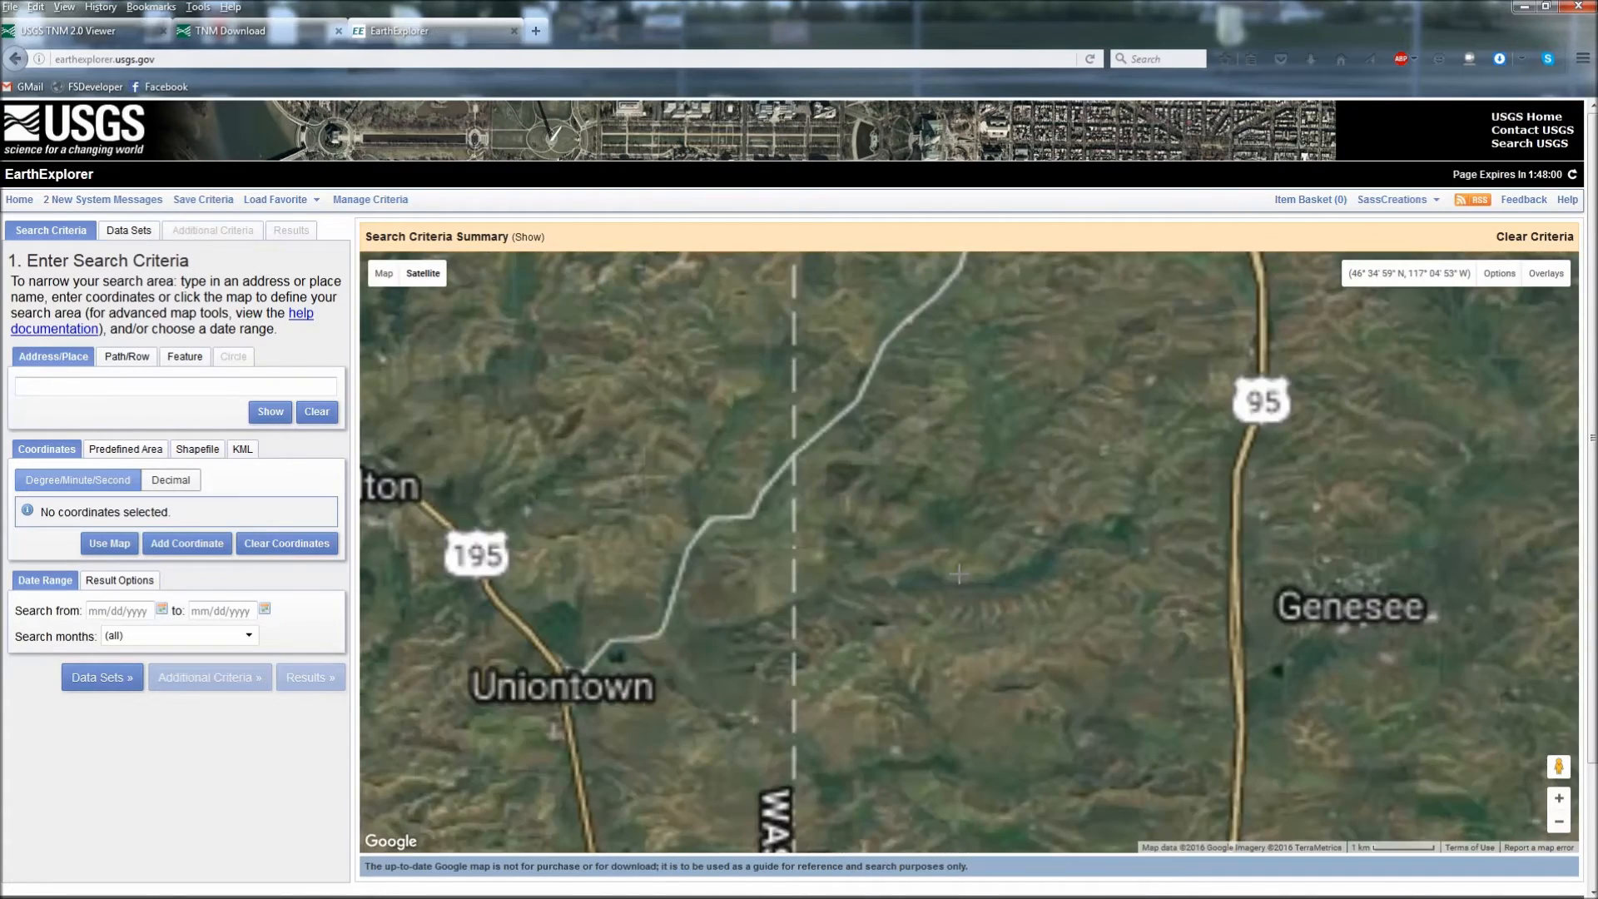
scroll(969, 649, "down", 2)
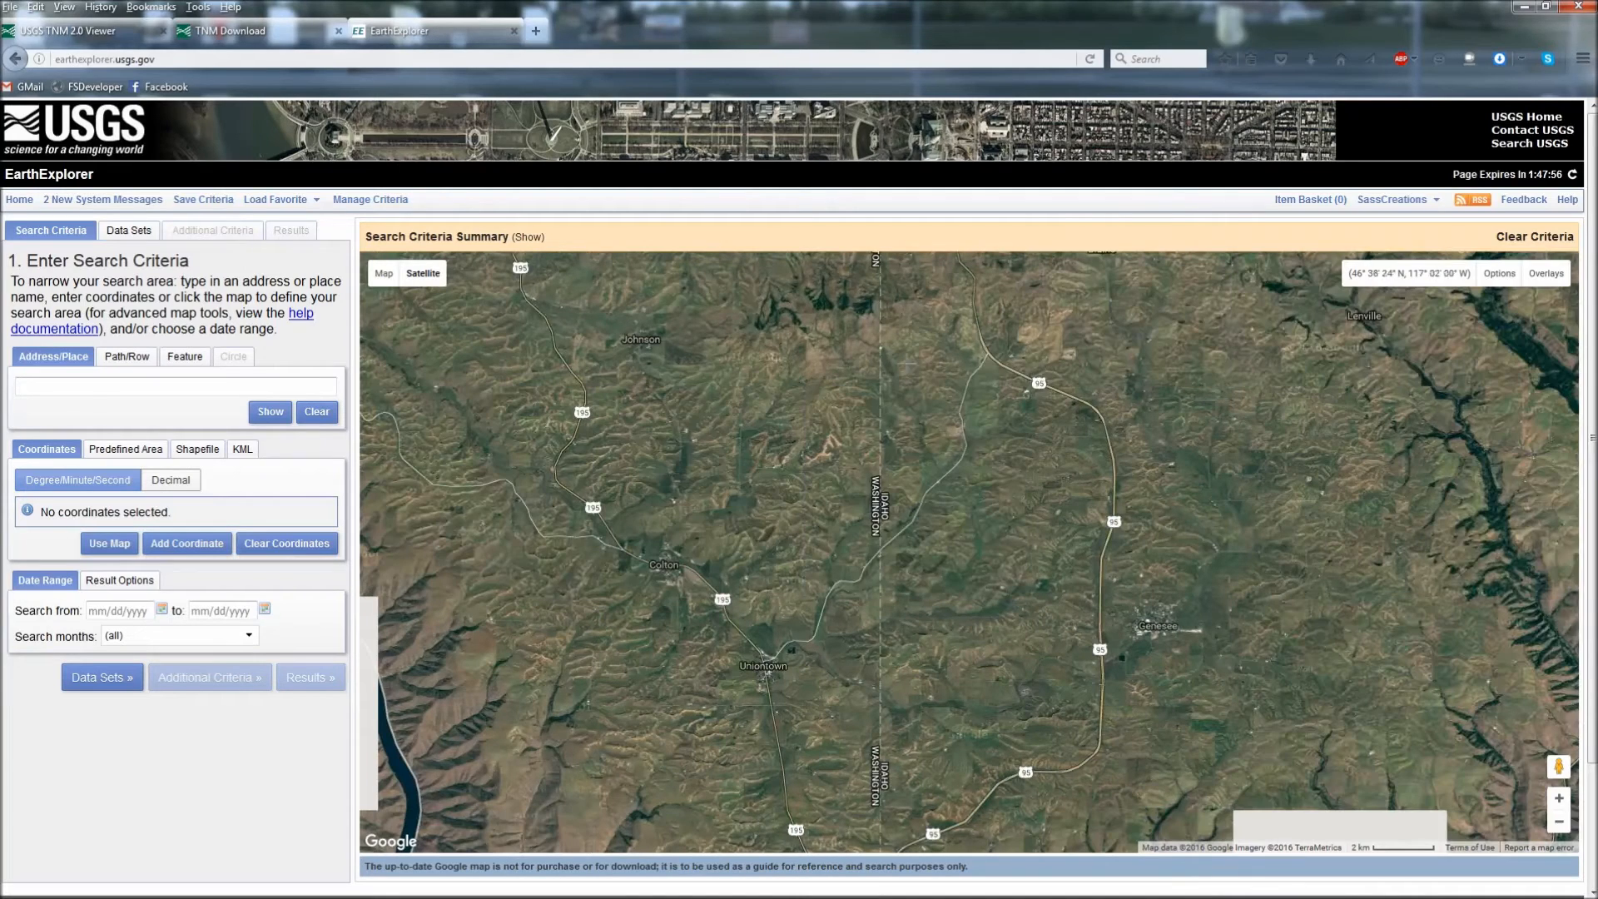
left_click(595, 345)
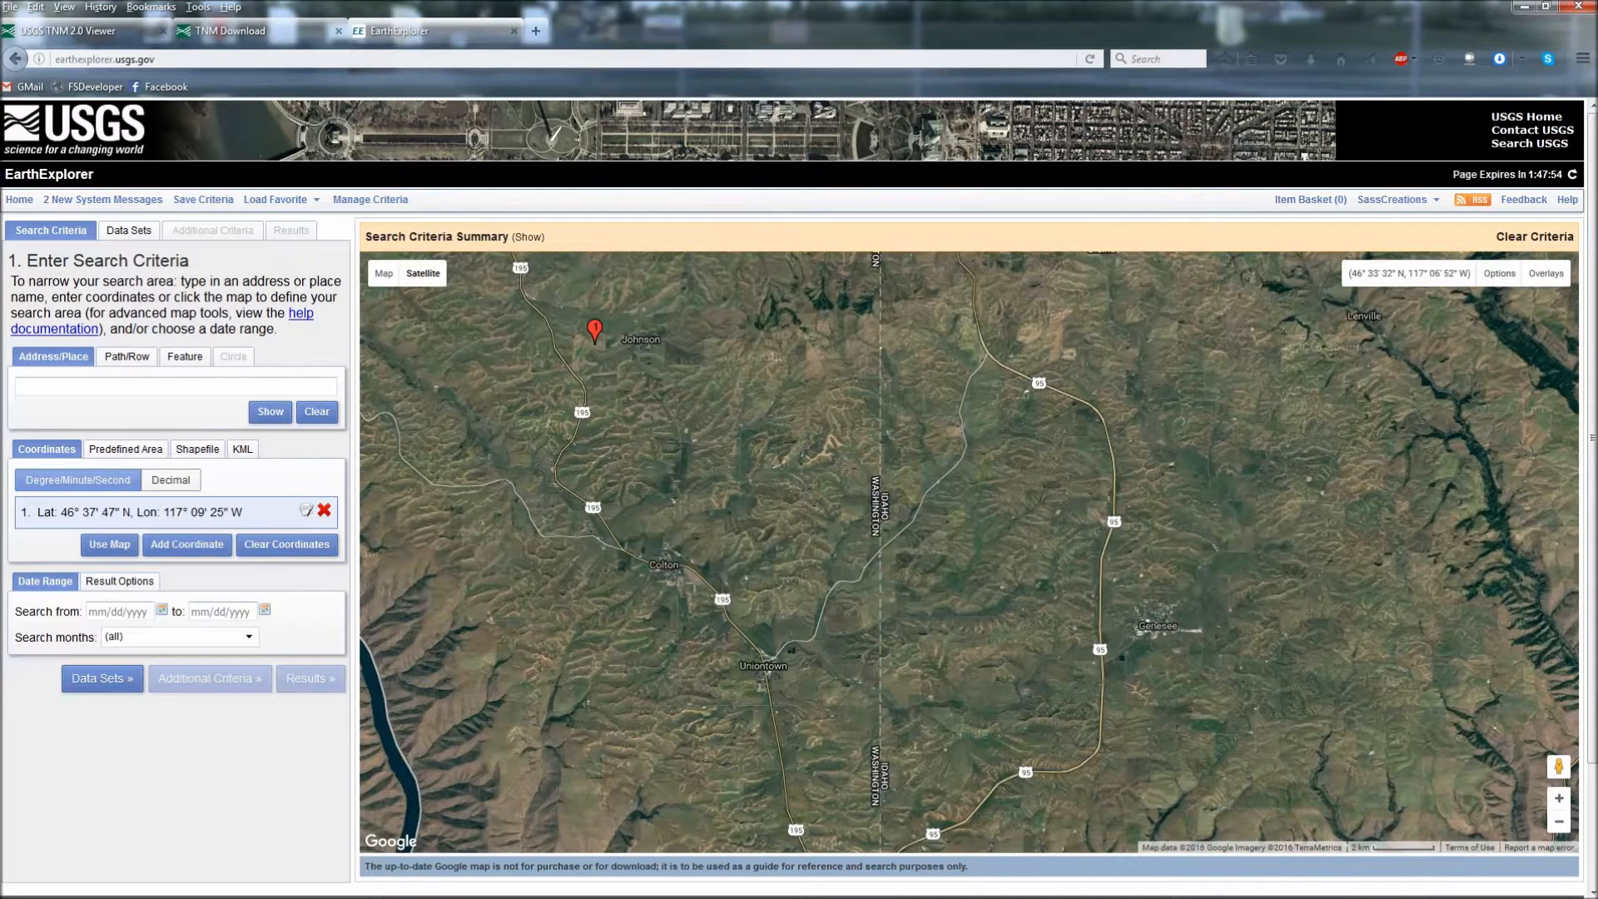
left_click(577, 574)
left_click(858, 500)
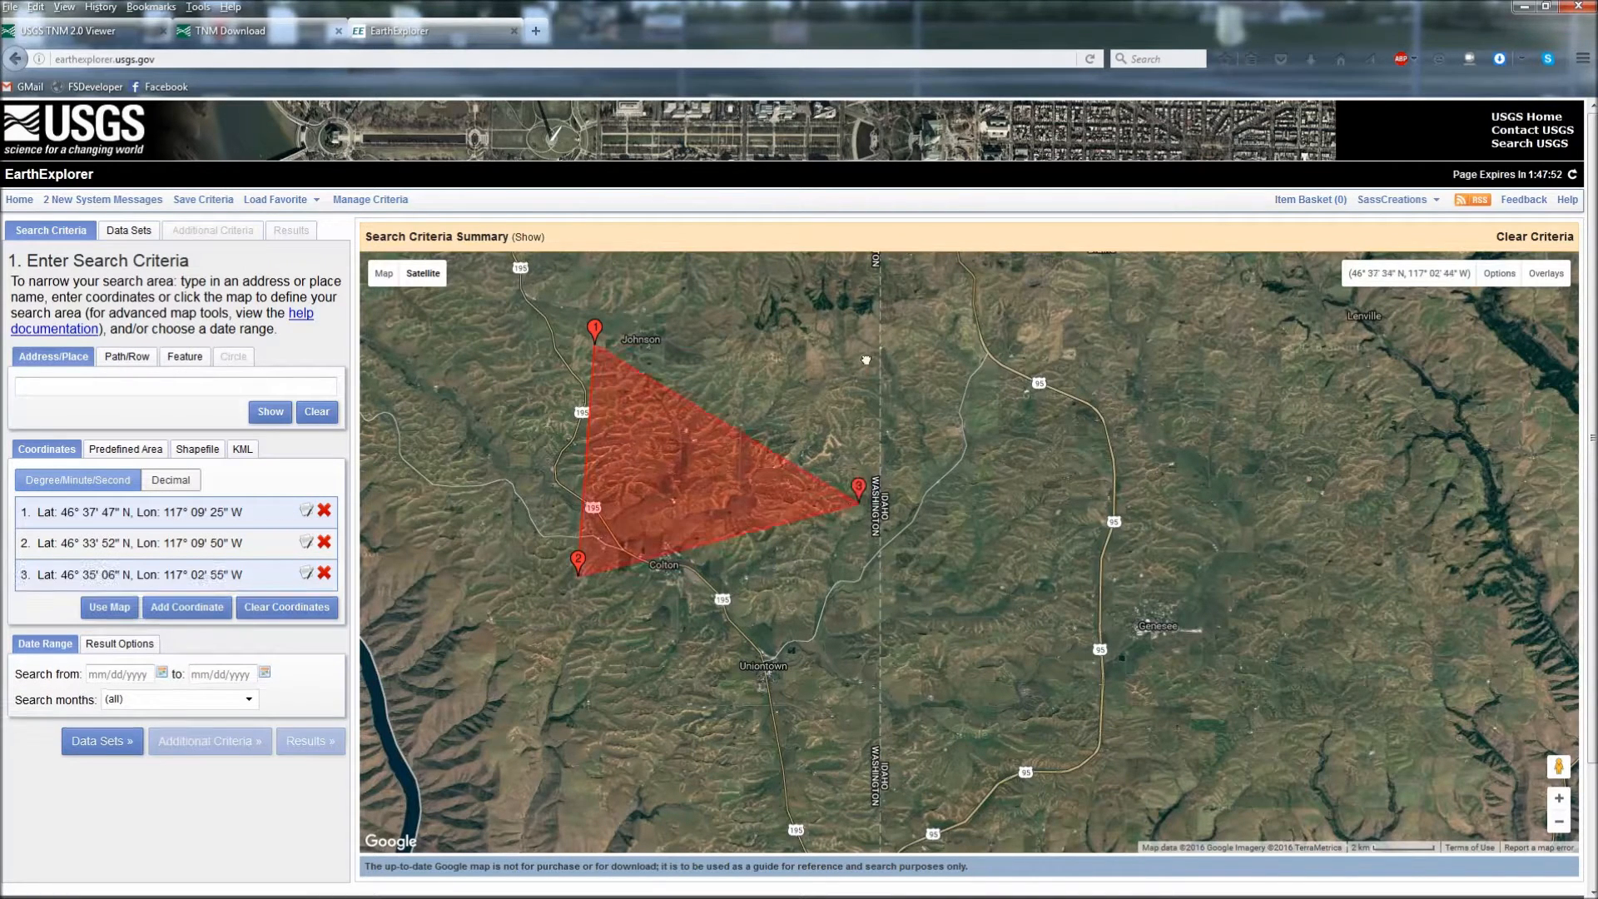
left_click(866, 354)
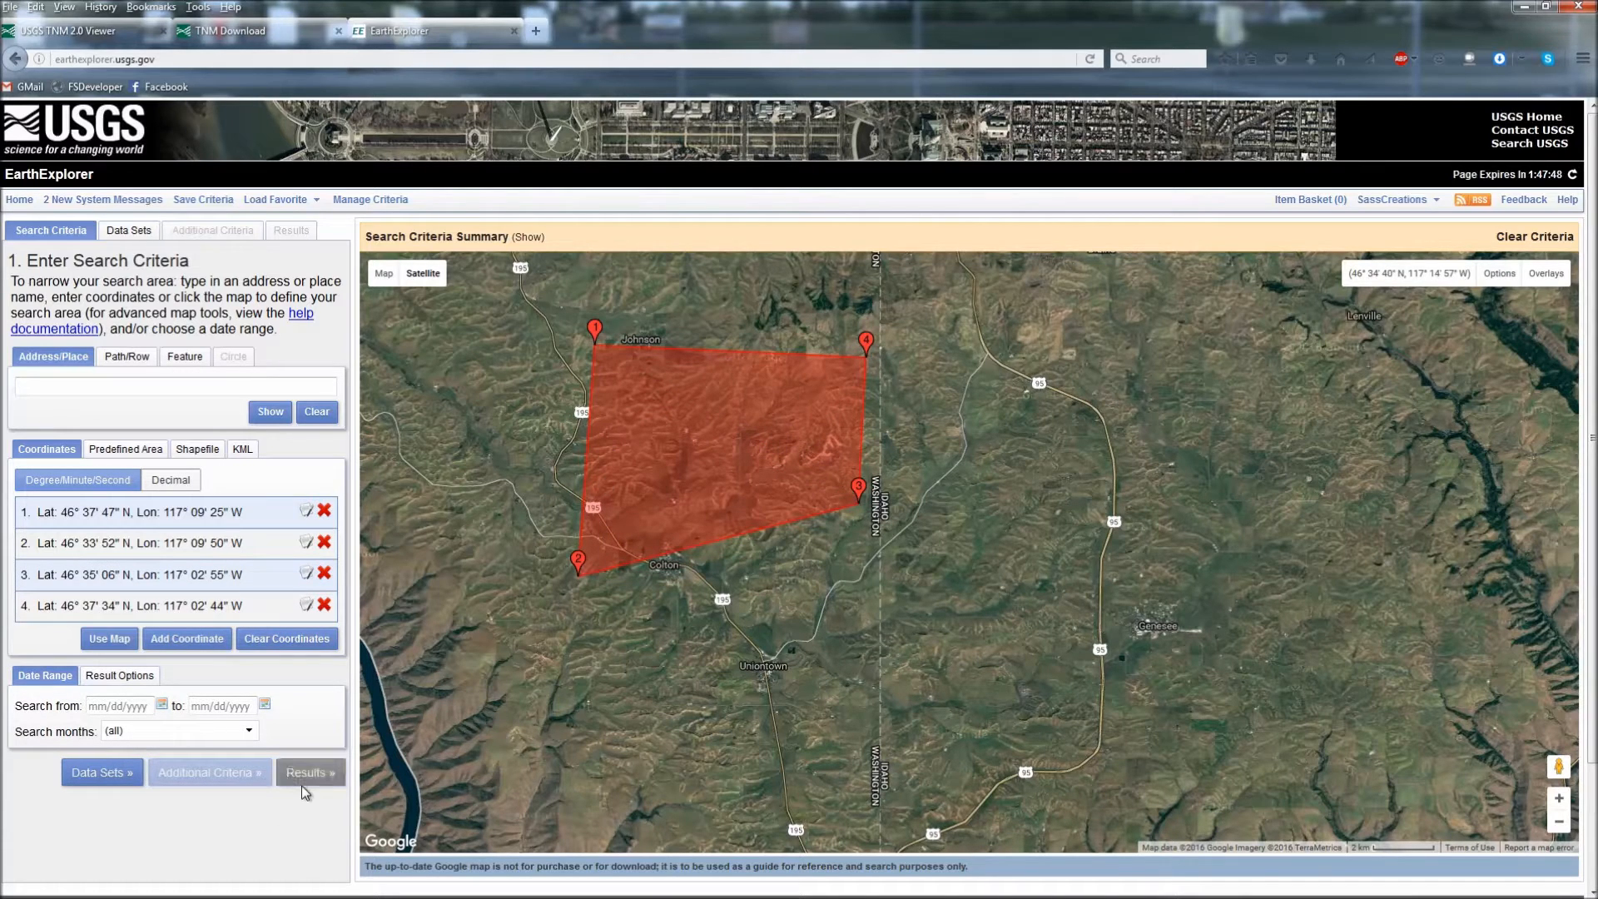
- Search the area for Aerial Photo Mosaics, High Resolution Orthoimagery, NAIP JPG2000 and Space Acquired Photography from the Aerial Imagery data sets
left_click(99, 772)
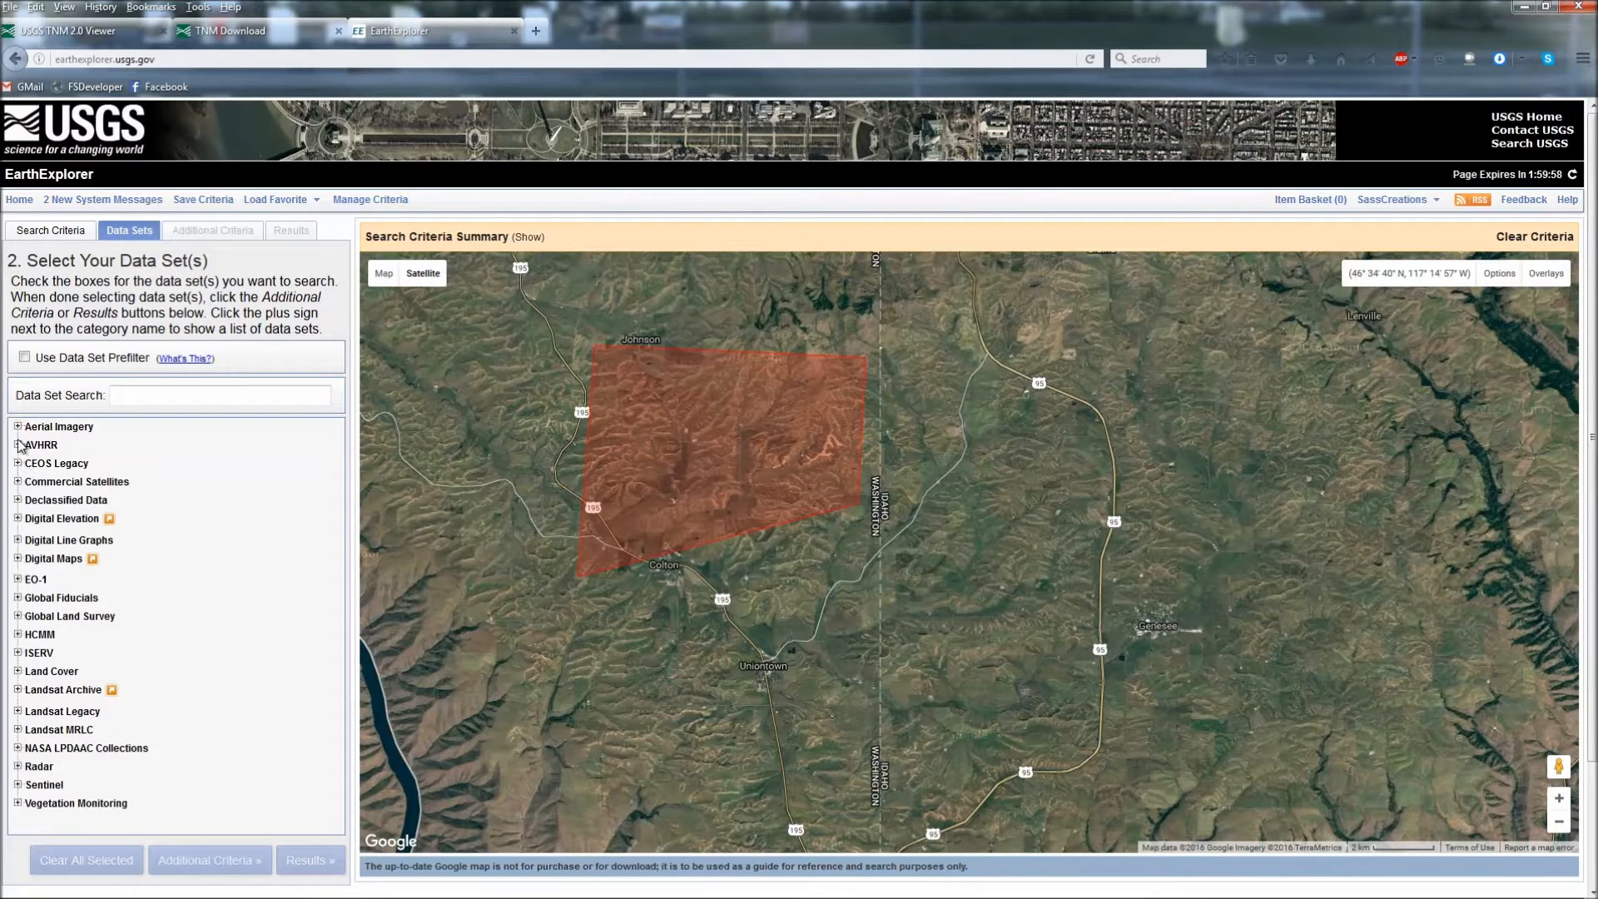
left_click(18, 427)
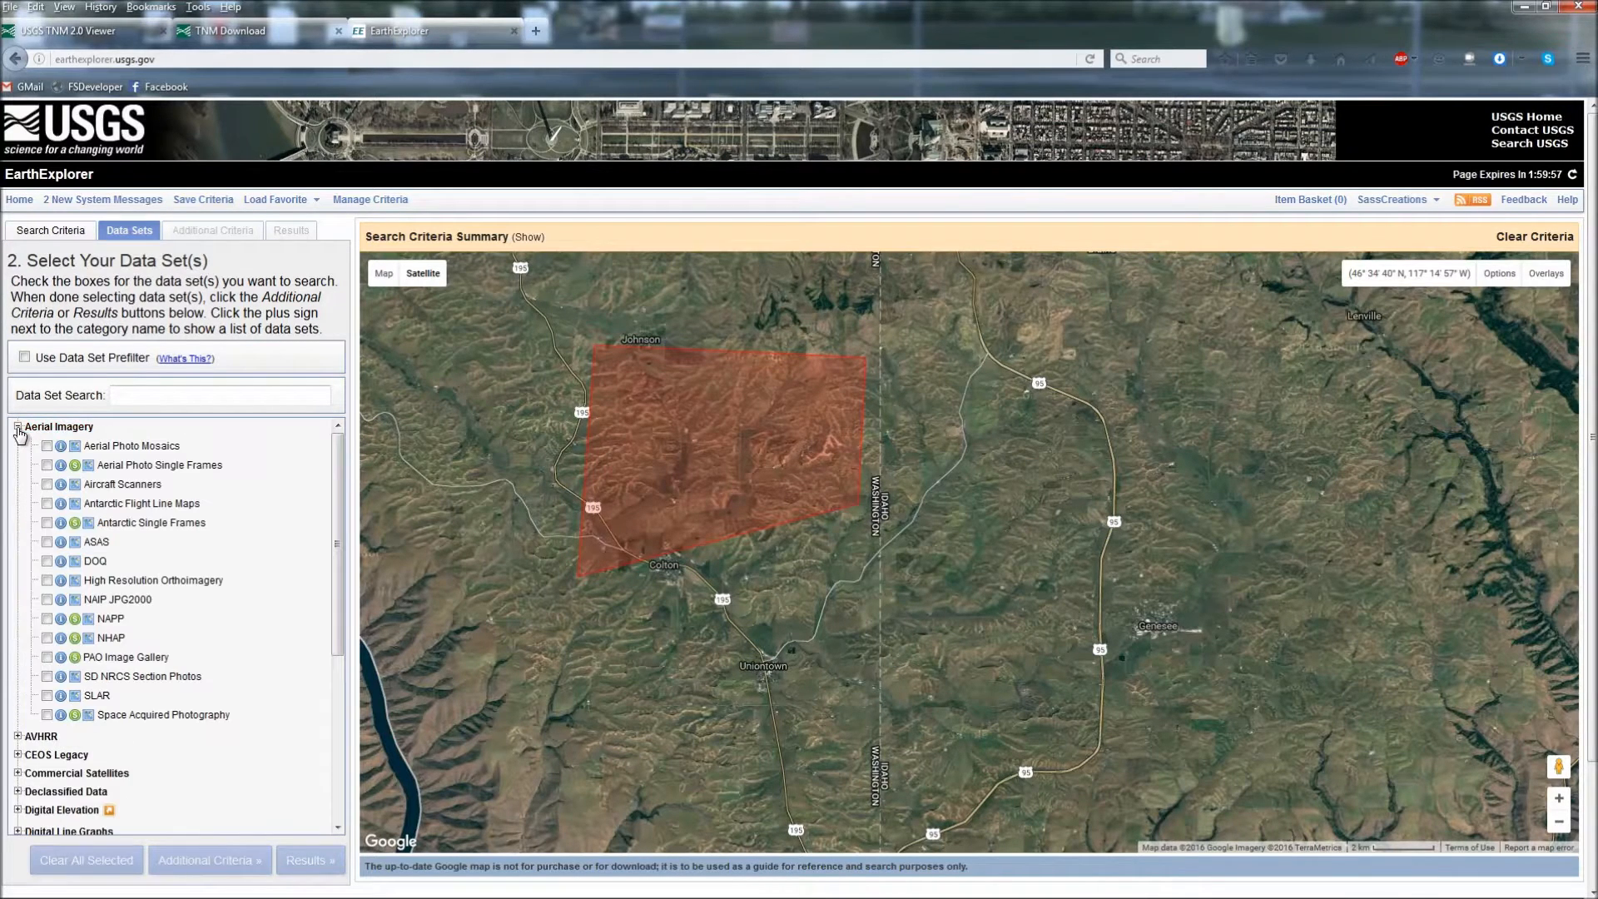
left_click(47, 581)
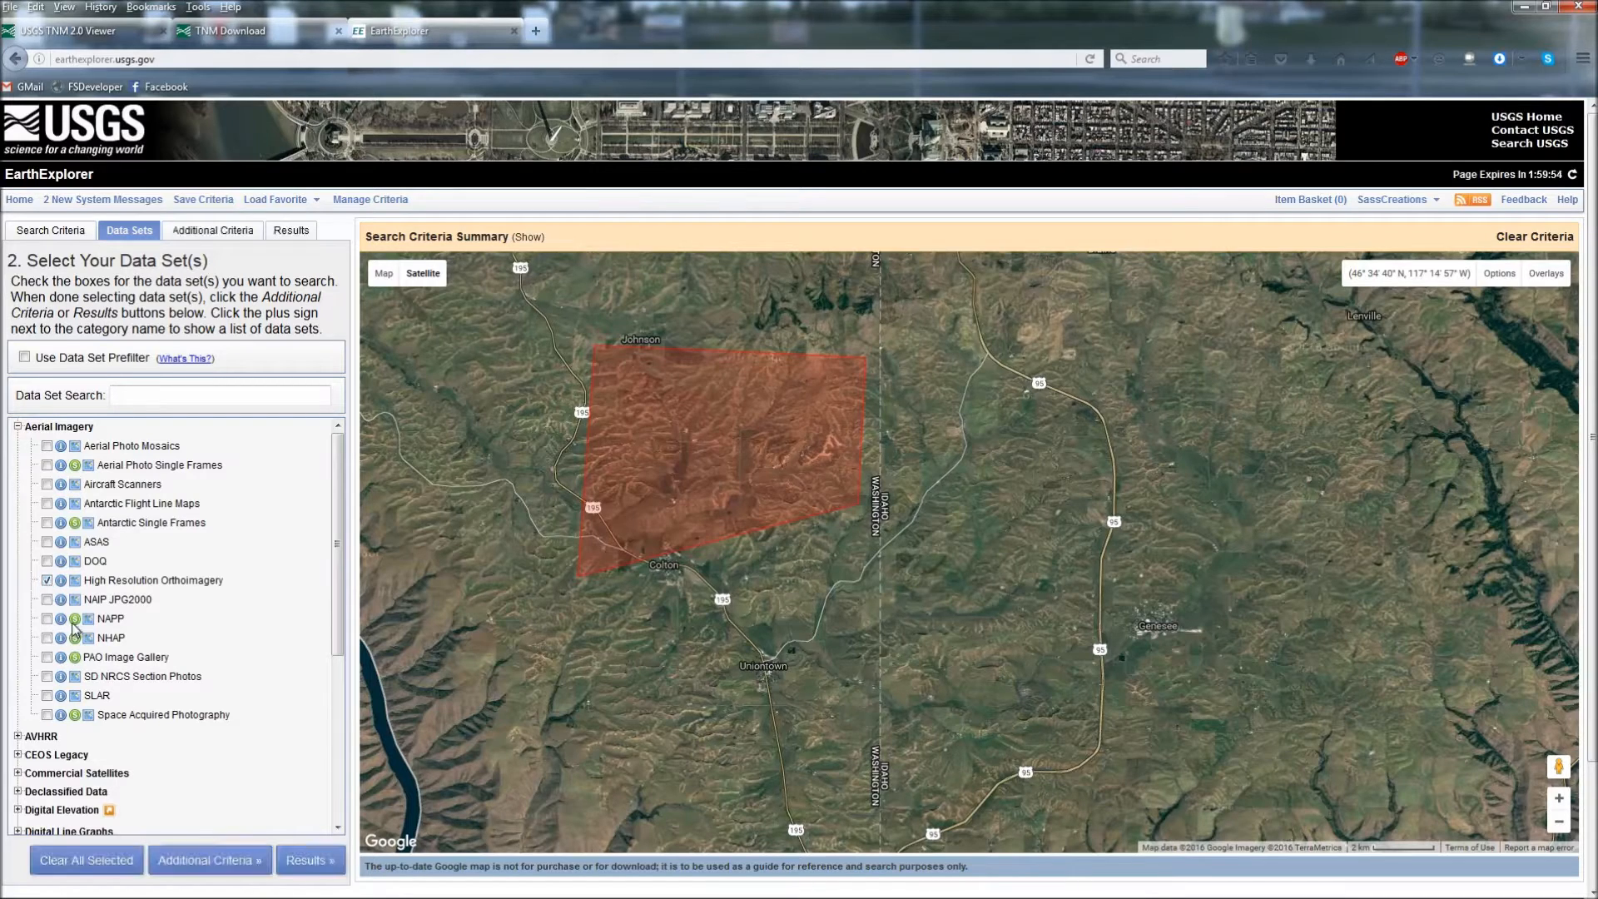
left_click(46, 599)
left_click(47, 714)
left_click(48, 445)
left_click(306, 860)
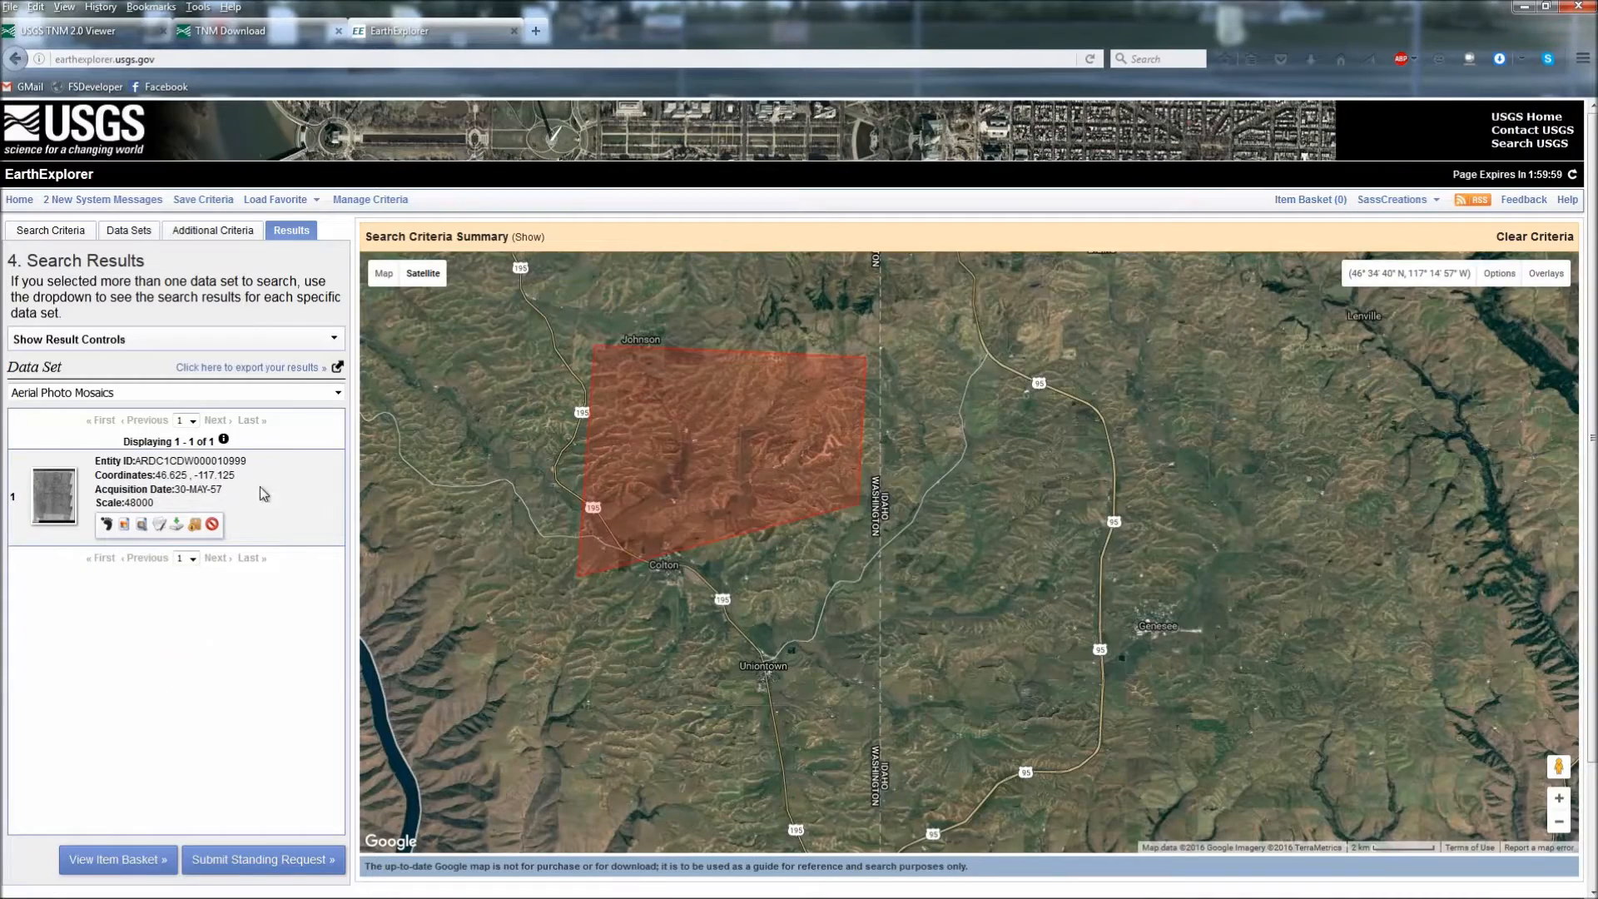
- Show the search results for High Resolution Orthoimagery and look through the list of scenes
left_click(223, 393)
left_click(160, 426)
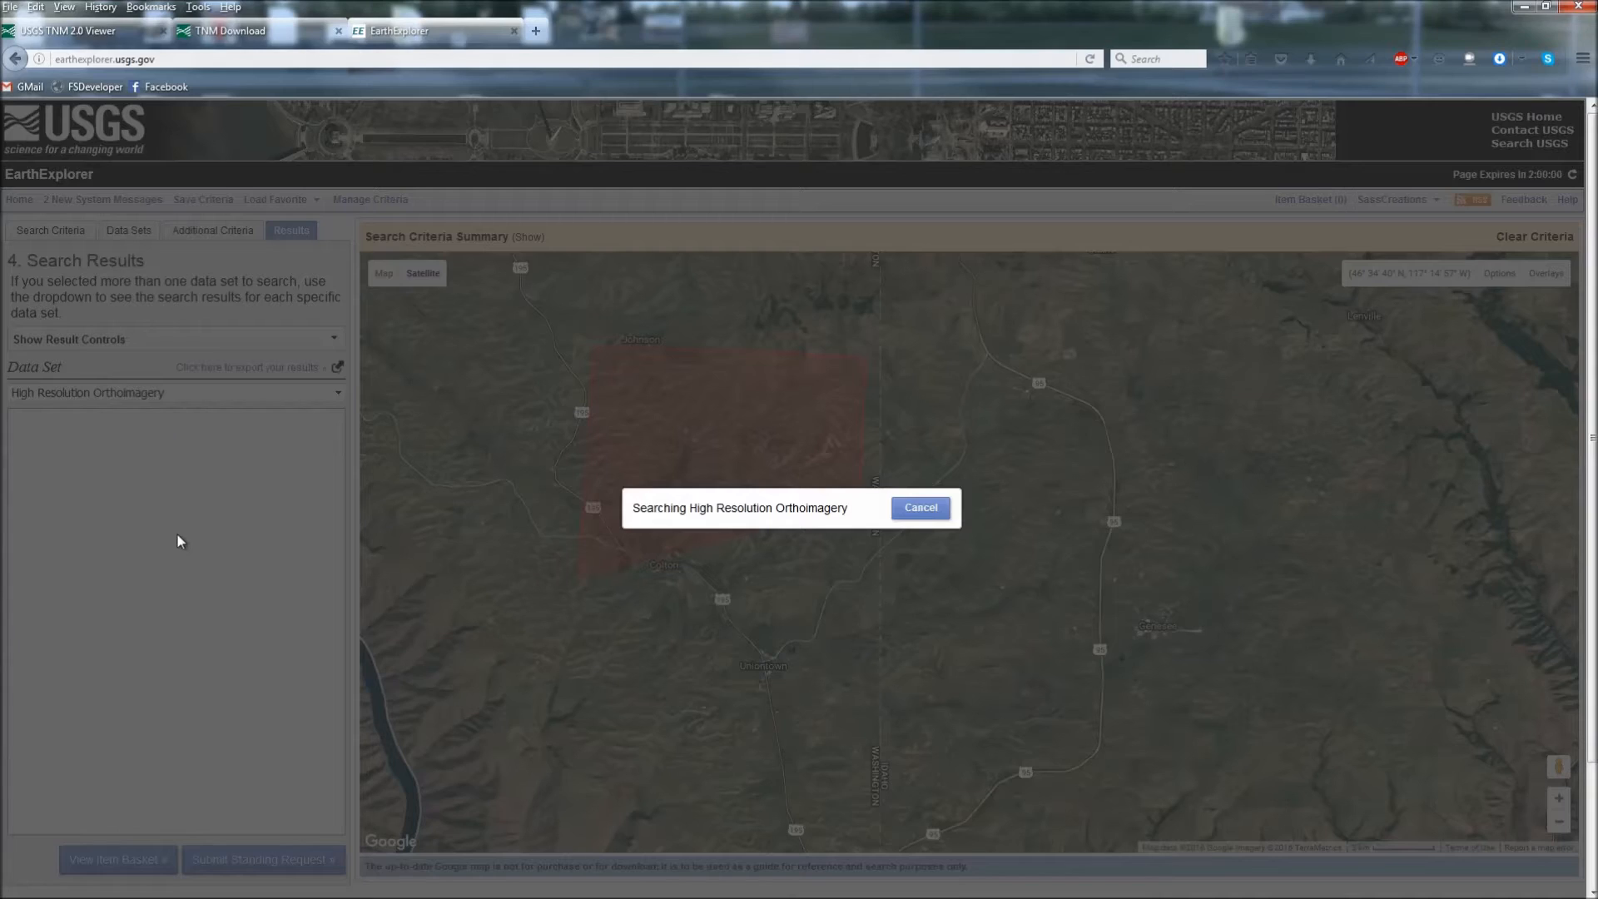
scroll(304, 537, "down", 1)
scroll(304, 537, "down", 6)
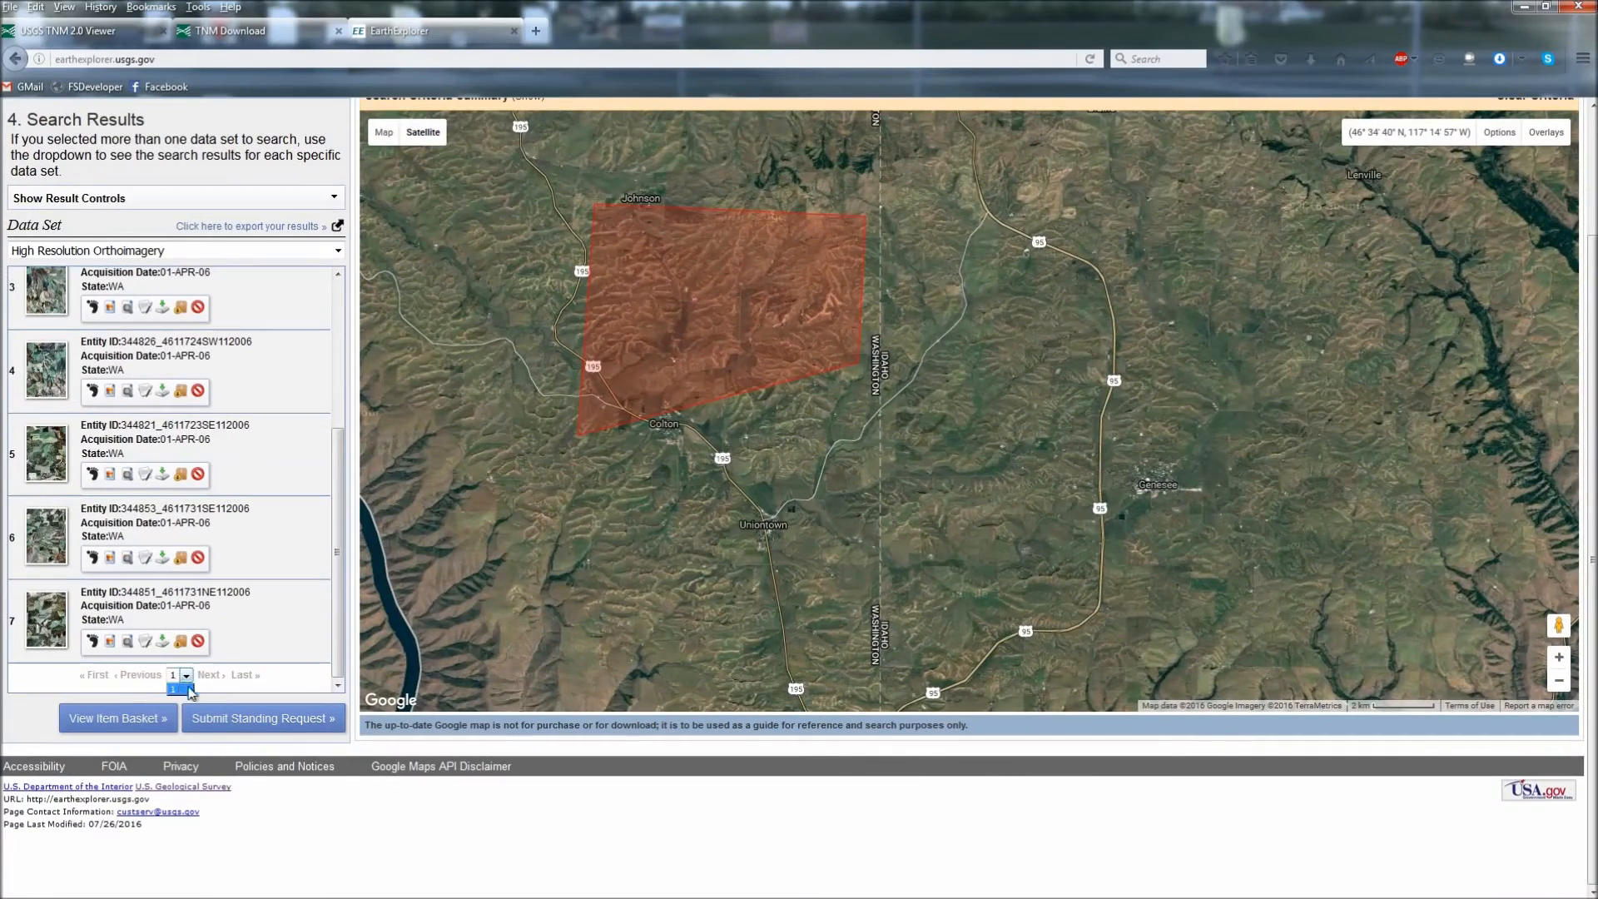
scroll(250, 535, "up", 3)
scroll(257, 304, "up", 2)
- Switch the results to the NAIP JPG2000 data set and look through its scenes and acquisition dates
left_click(167, 391)
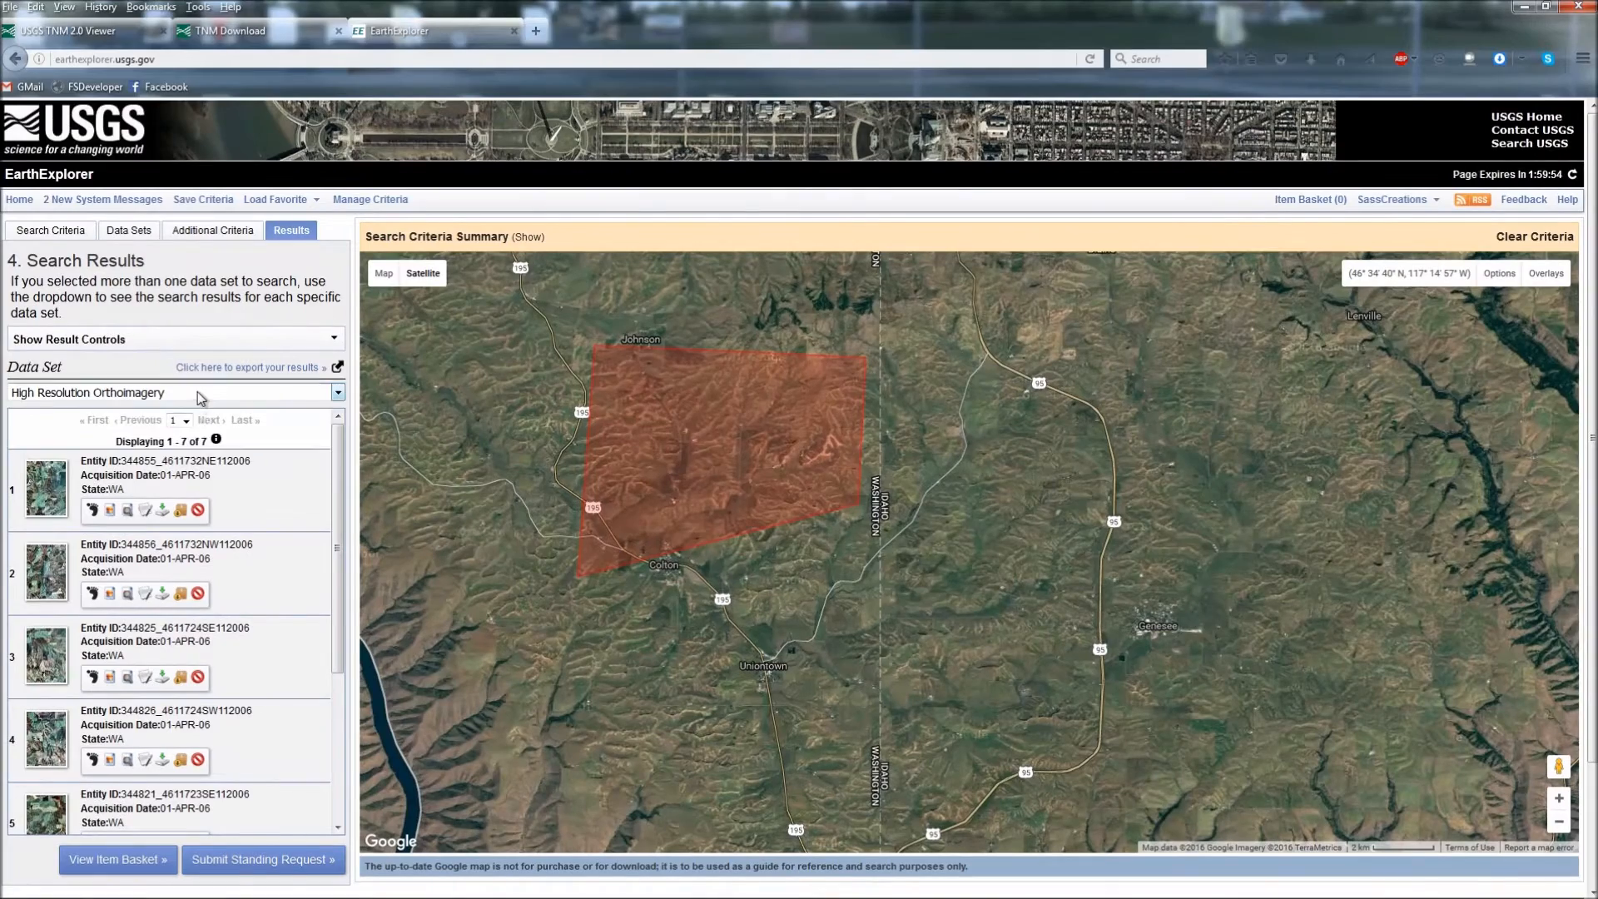
left_click(162, 450)
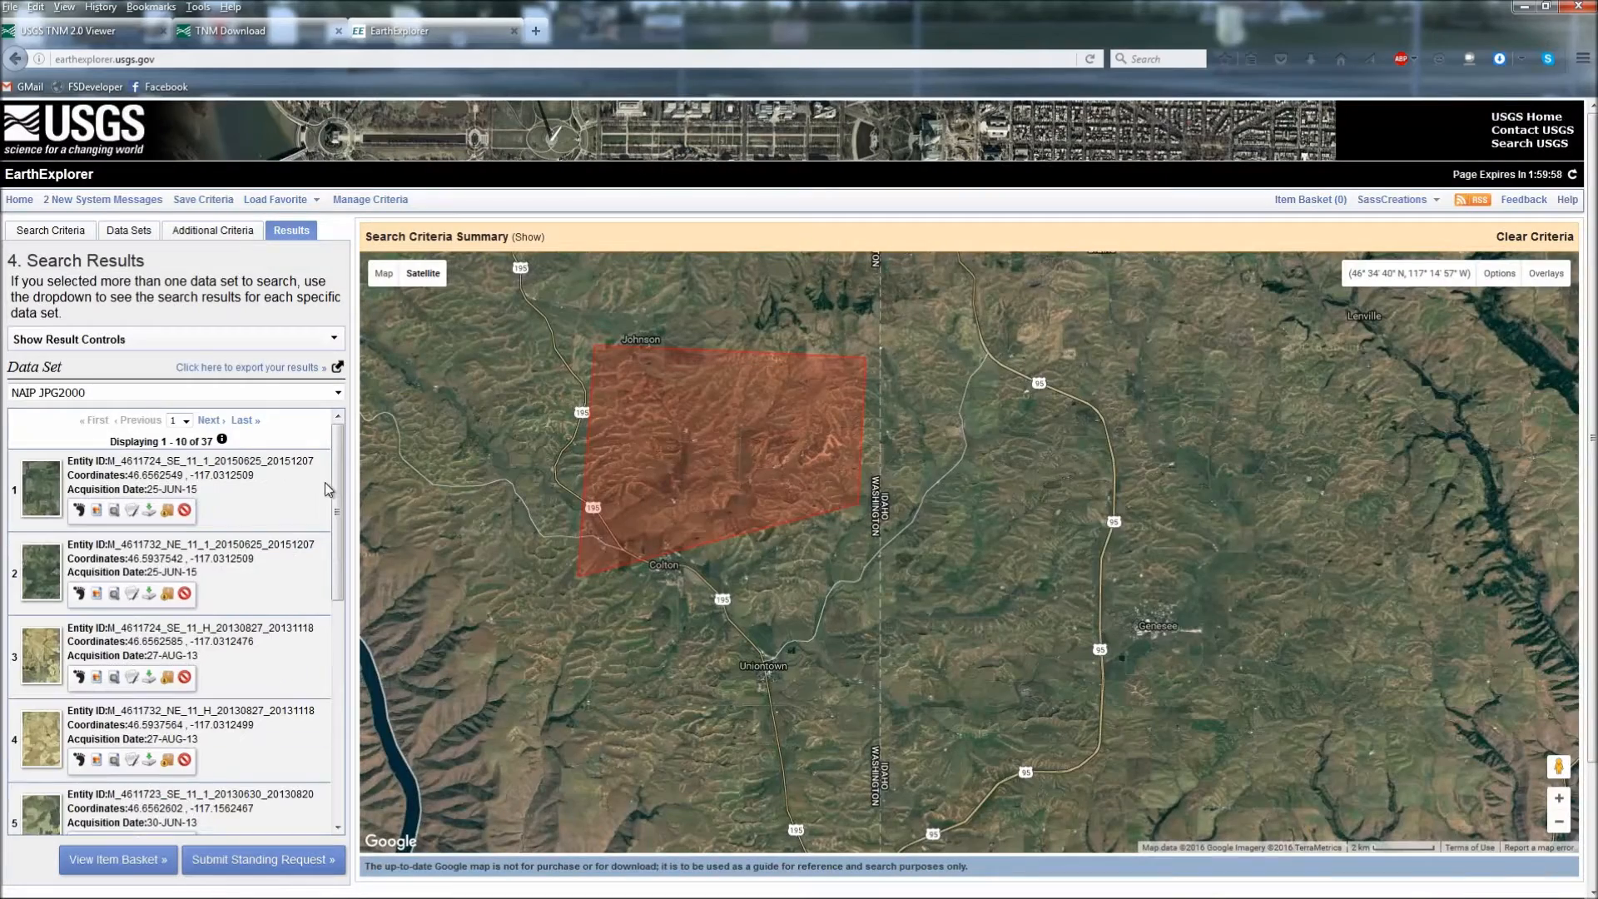
left_click_drag(340, 514, 183, 516)
mouse_move(339, 591)
left_mouse_down()
mouse_move(341, 616)
mouse_move(338, 576)
left_mouse_up()
scroll(225, 600, "down", 4)
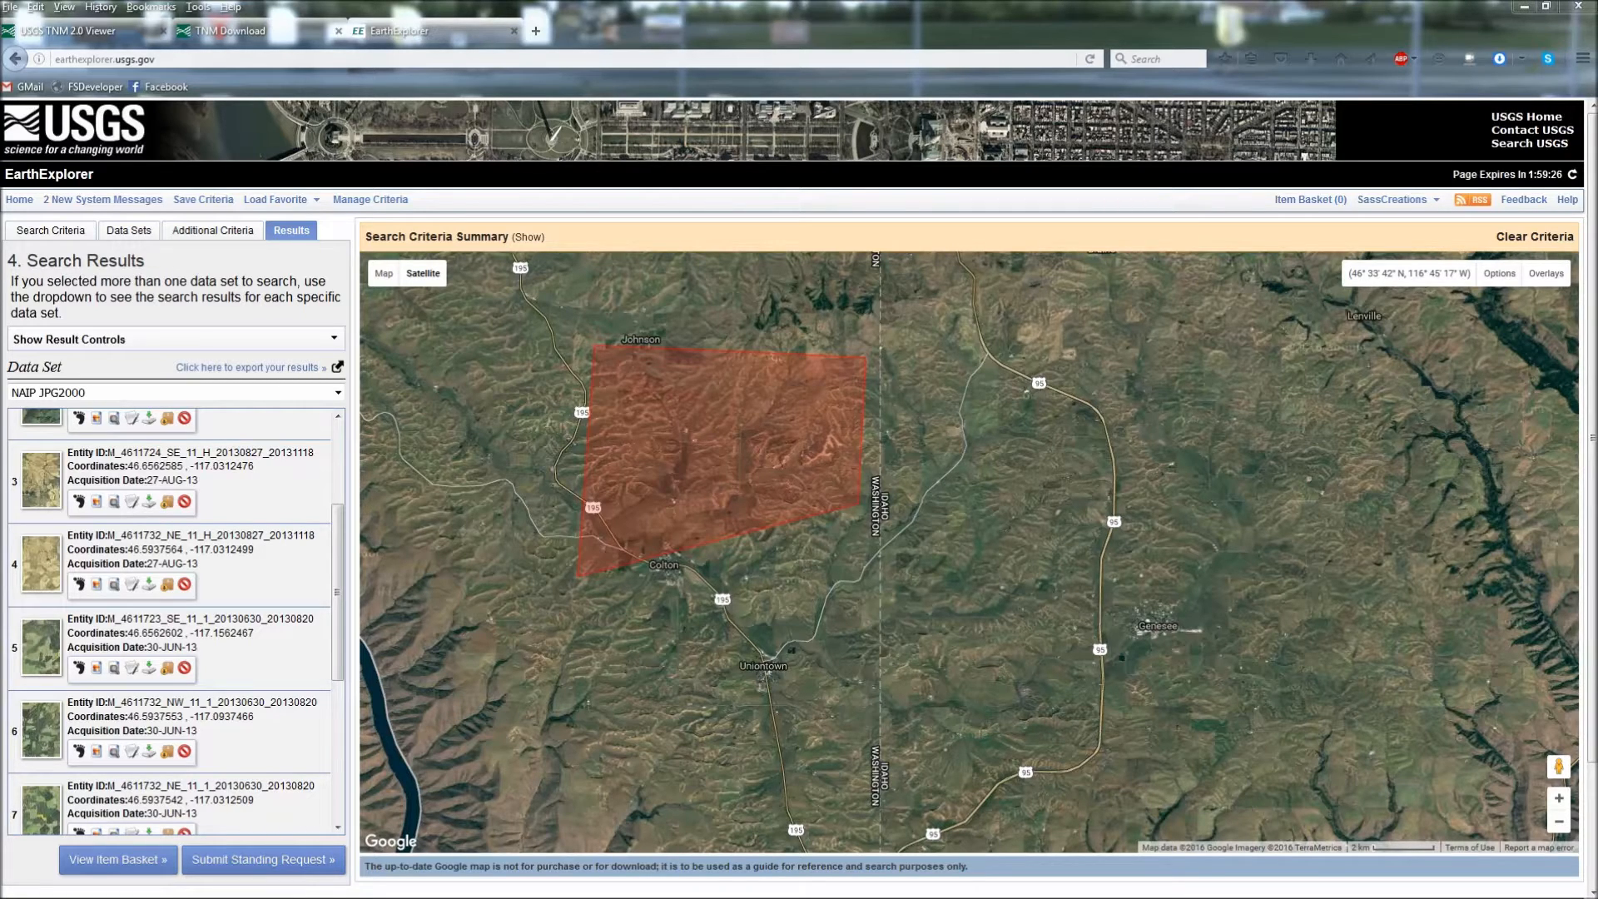
mouse_move(1597, 151)
left_mouse_down()
mouse_move(1222, 150)
mouse_move(1597, 145)
left_mouse_up()
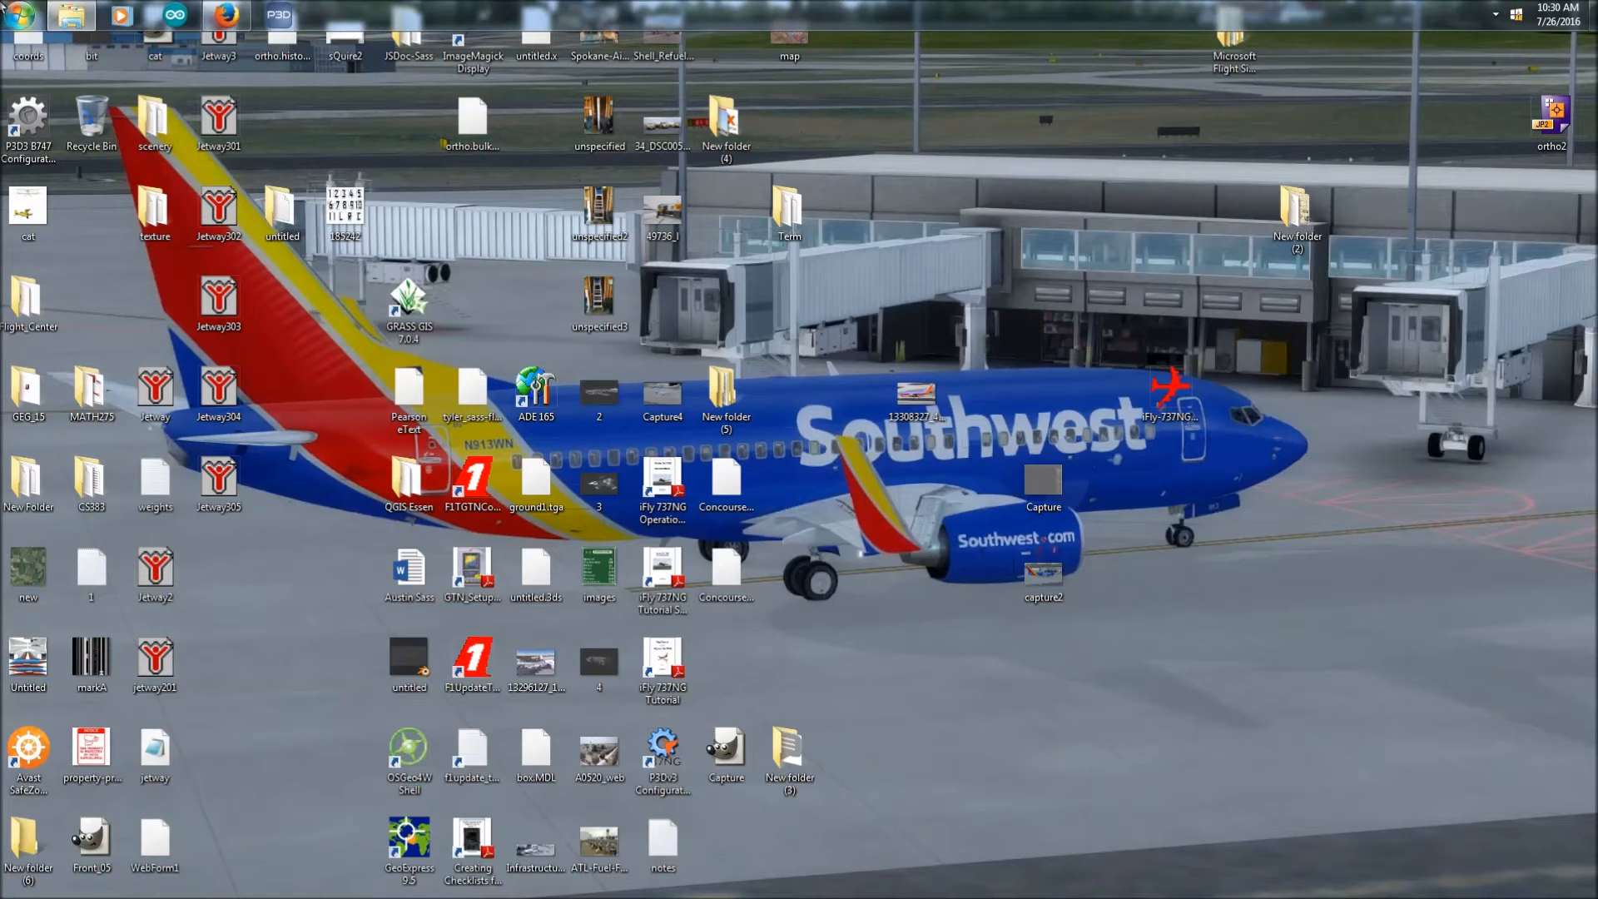
- Find and launch QGIS Desktop 2.14.2, and dismiss its startup tips
left_click(3, 7)
type("q")
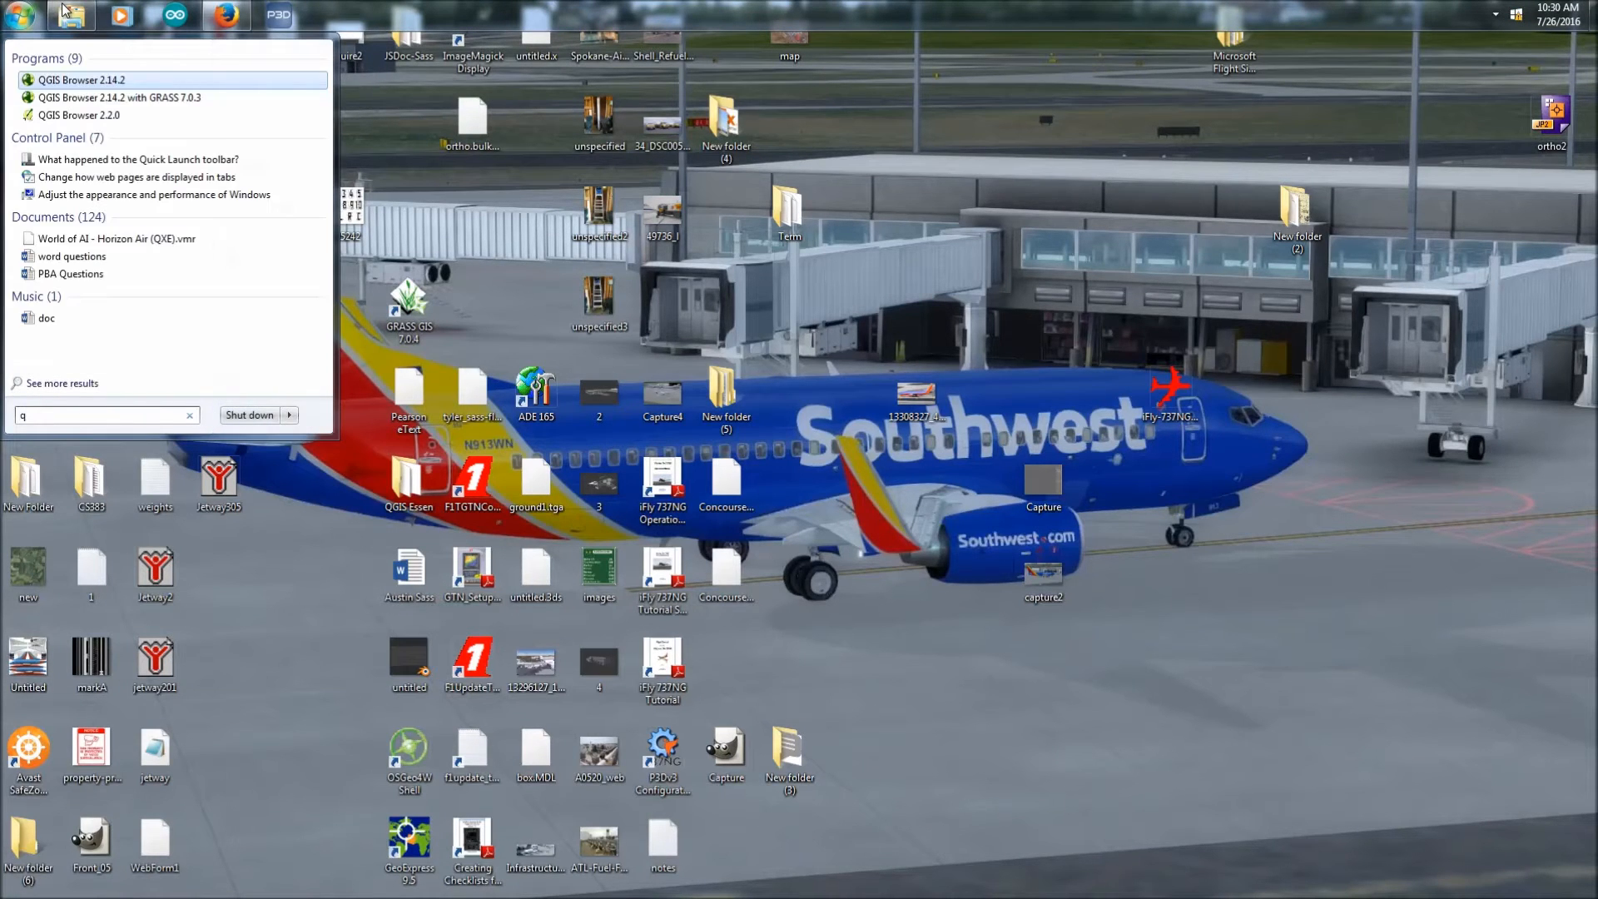
type("gis")
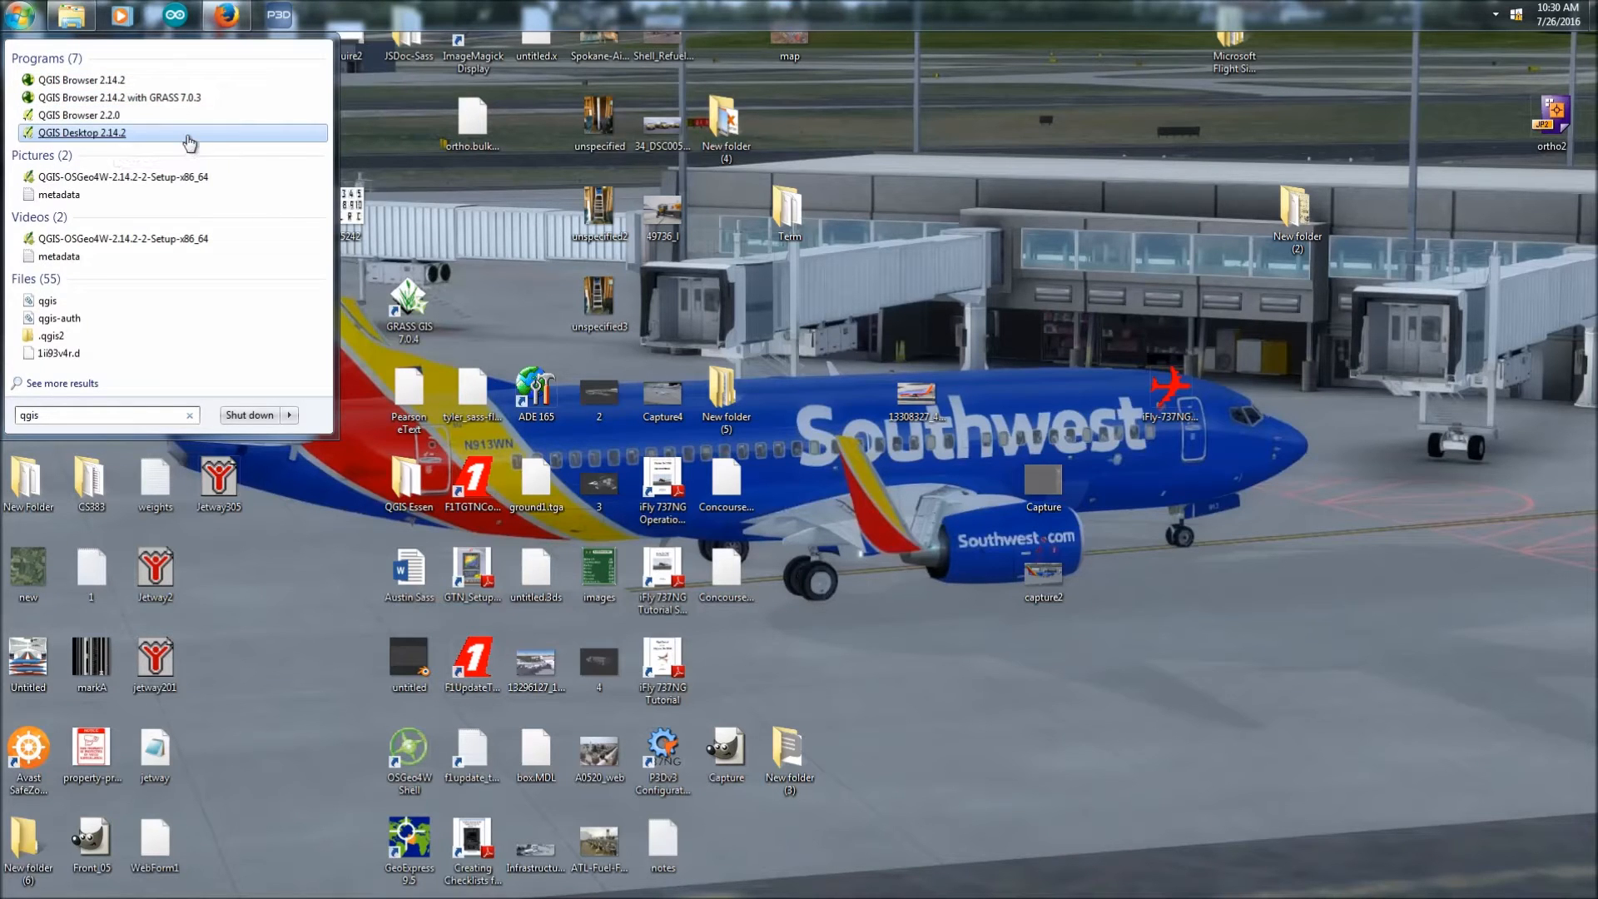
left_click(188, 137)
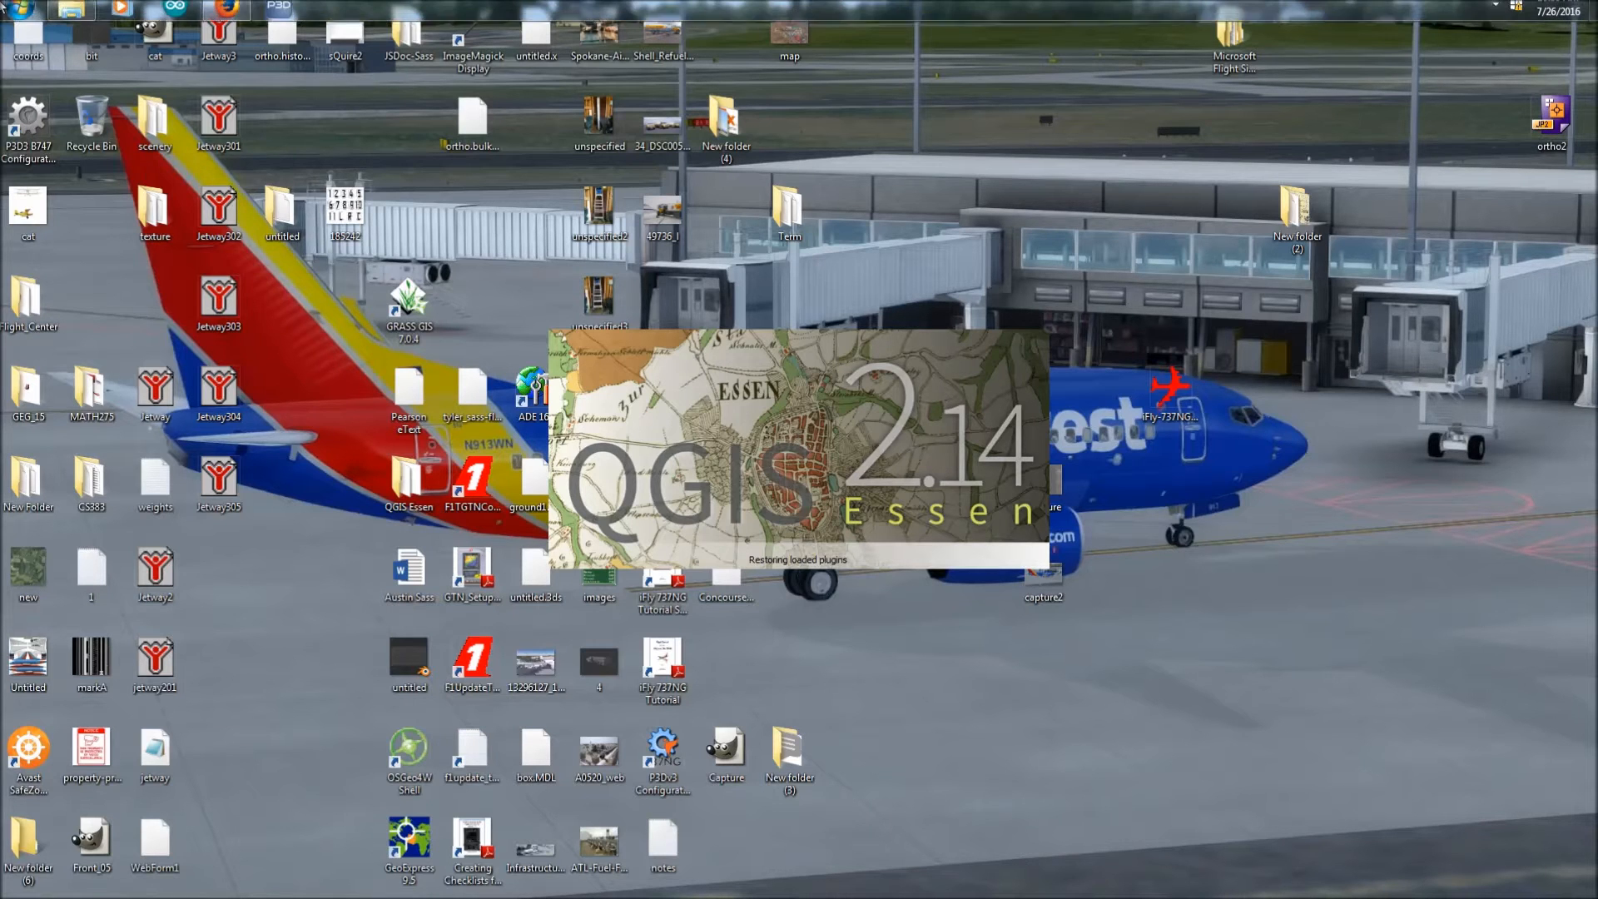
left_click(5, 10)
type("qgis")
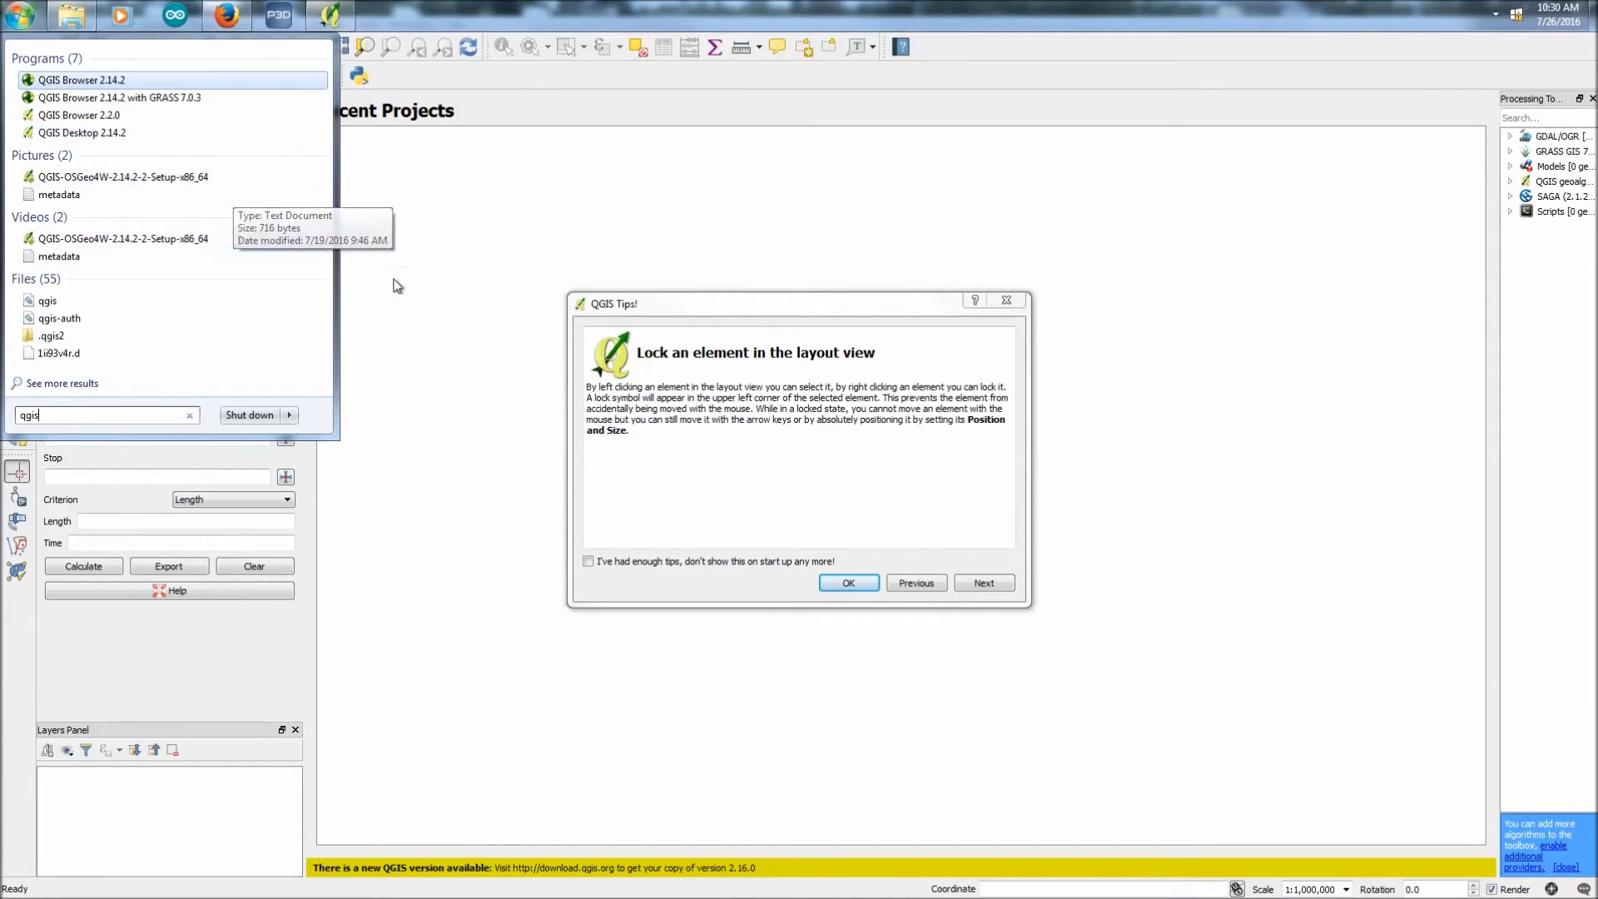
left_click(1008, 301)
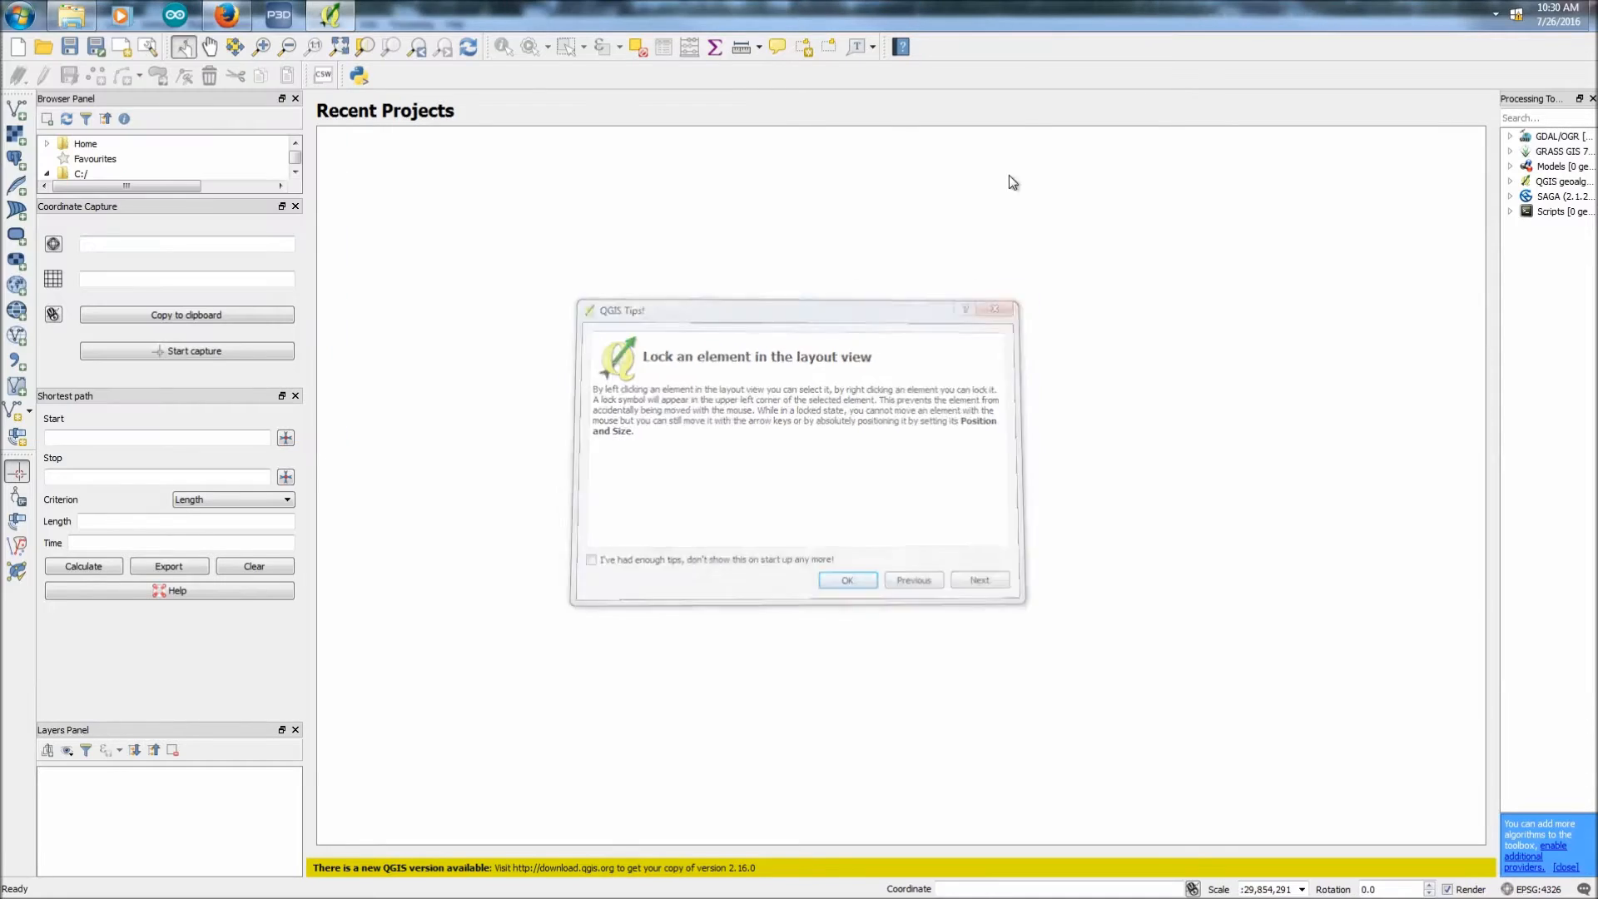
- Switch to Windows Explorer, maximize the Imagery Compiling folder and preview the palouse2 and new2 images
left_click(17, 24)
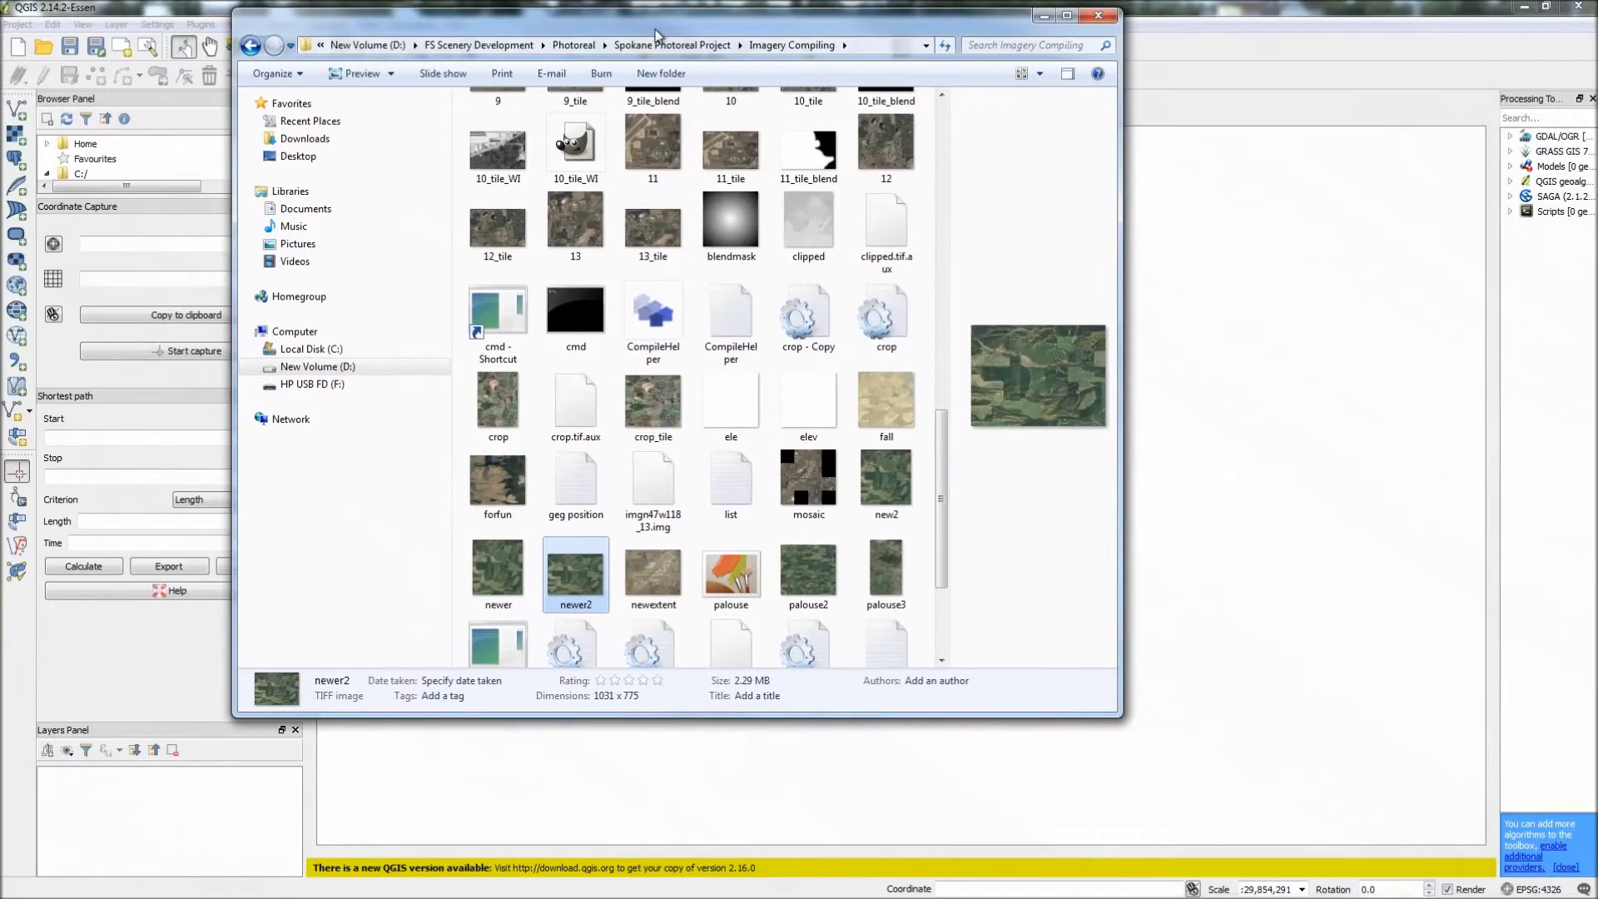
double_click(657, 28)
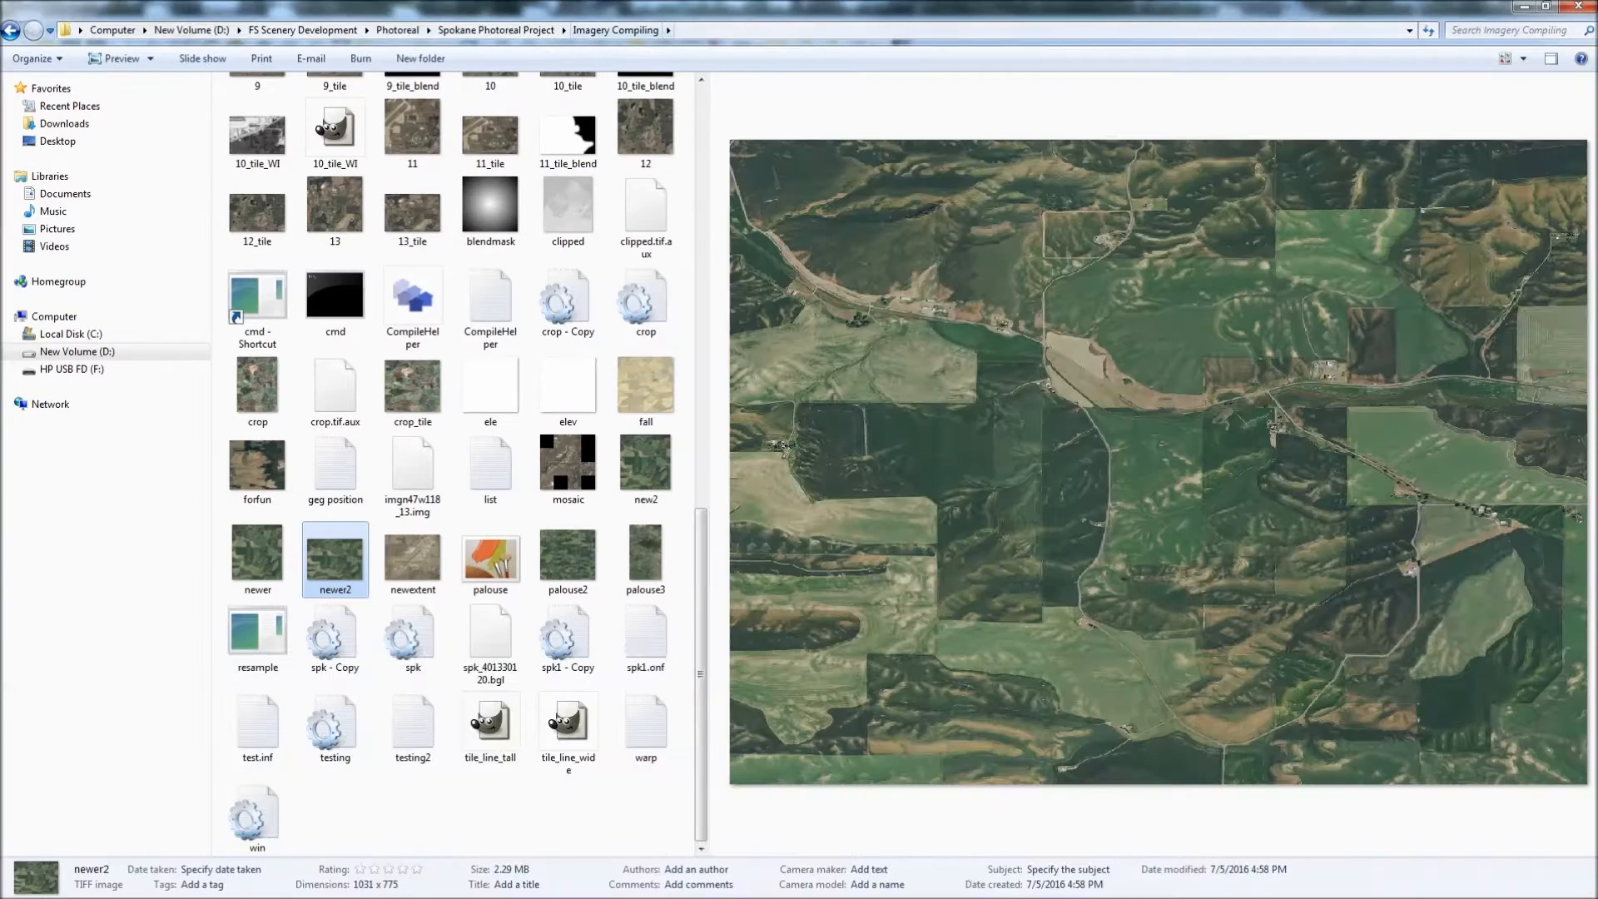
left_click(568, 557)
left_click(617, 503)
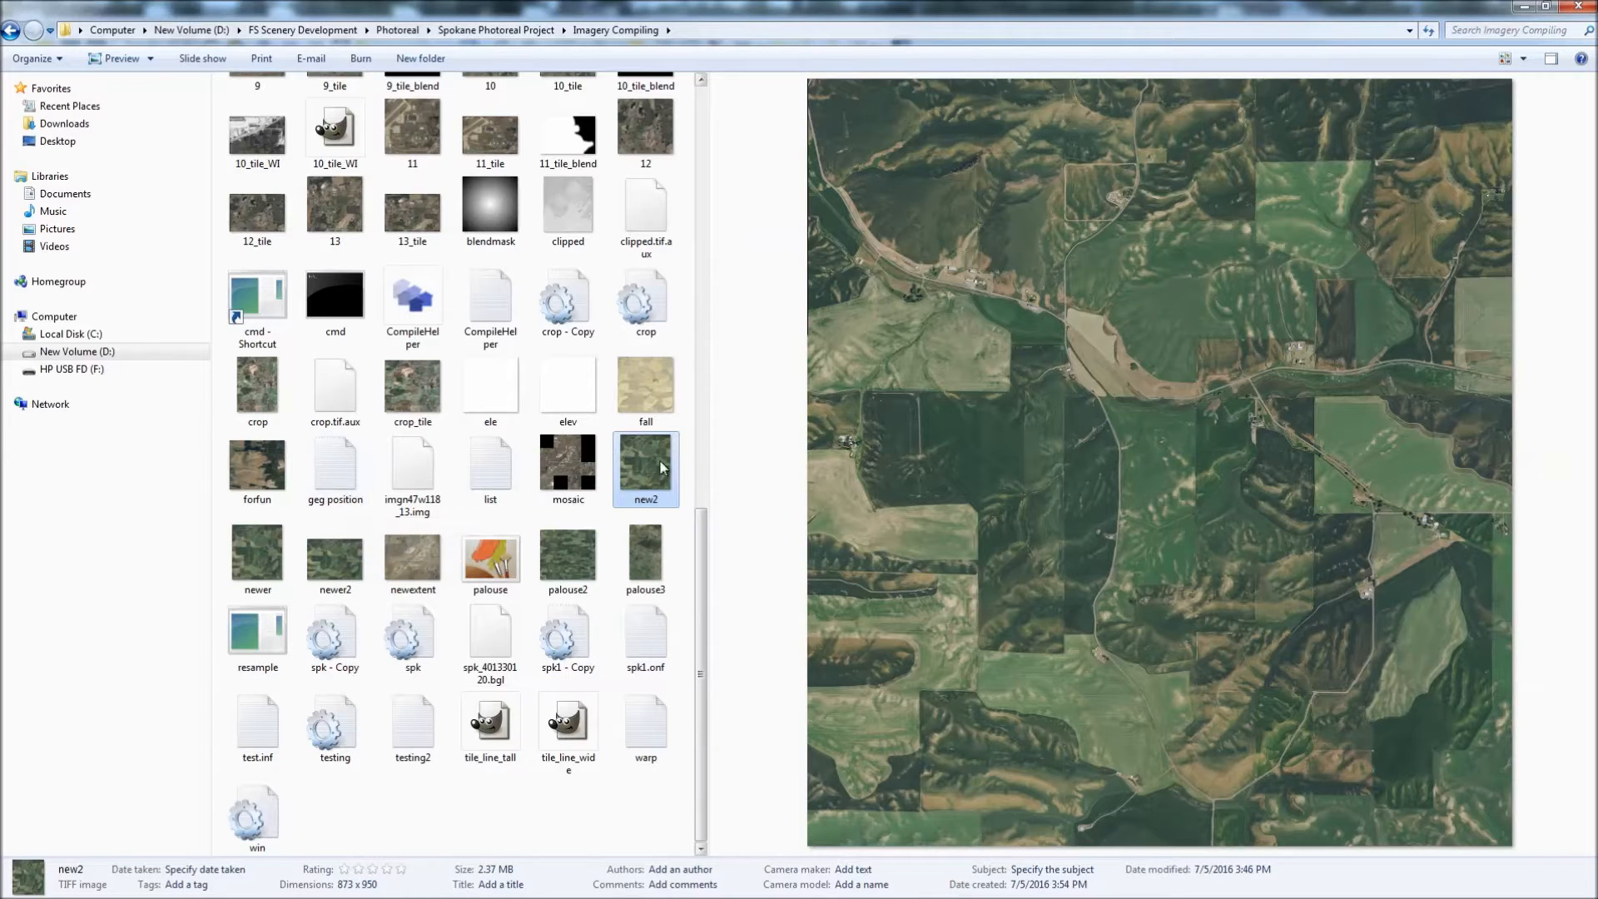
- Restore the Imagery Compiling folder to a smaller window, look through its remaining files and move it clear of QGIS
left_click_drag(658, 8, 517, 97)
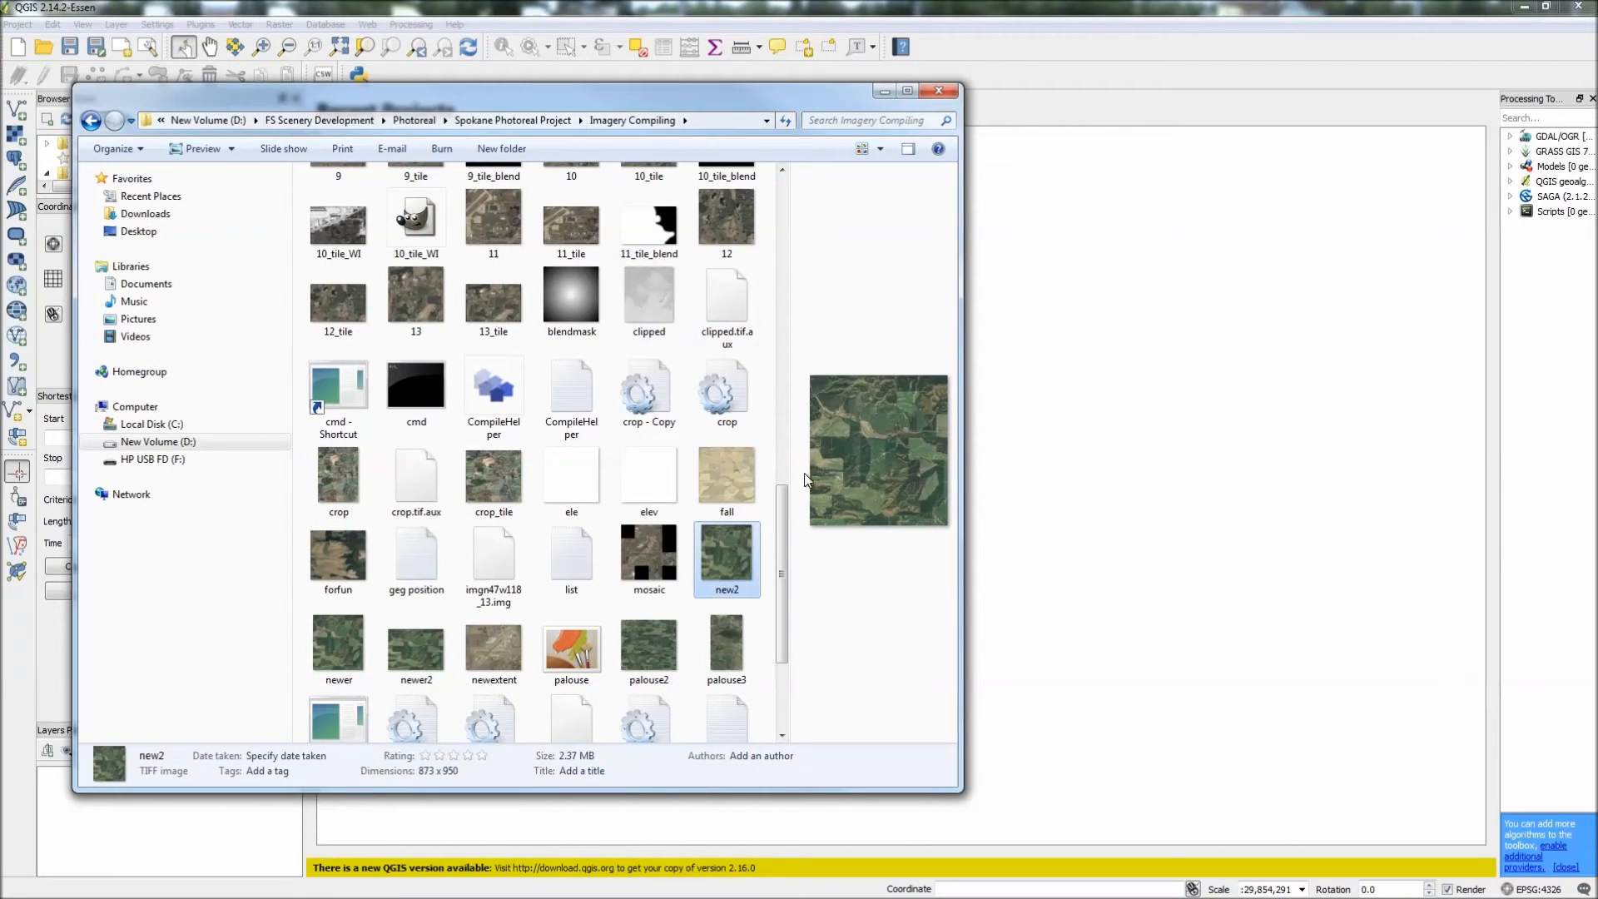
mouse_move(782, 526)
left_mouse_down()
mouse_move(776, 602)
mouse_move(776, 549)
left_mouse_up()
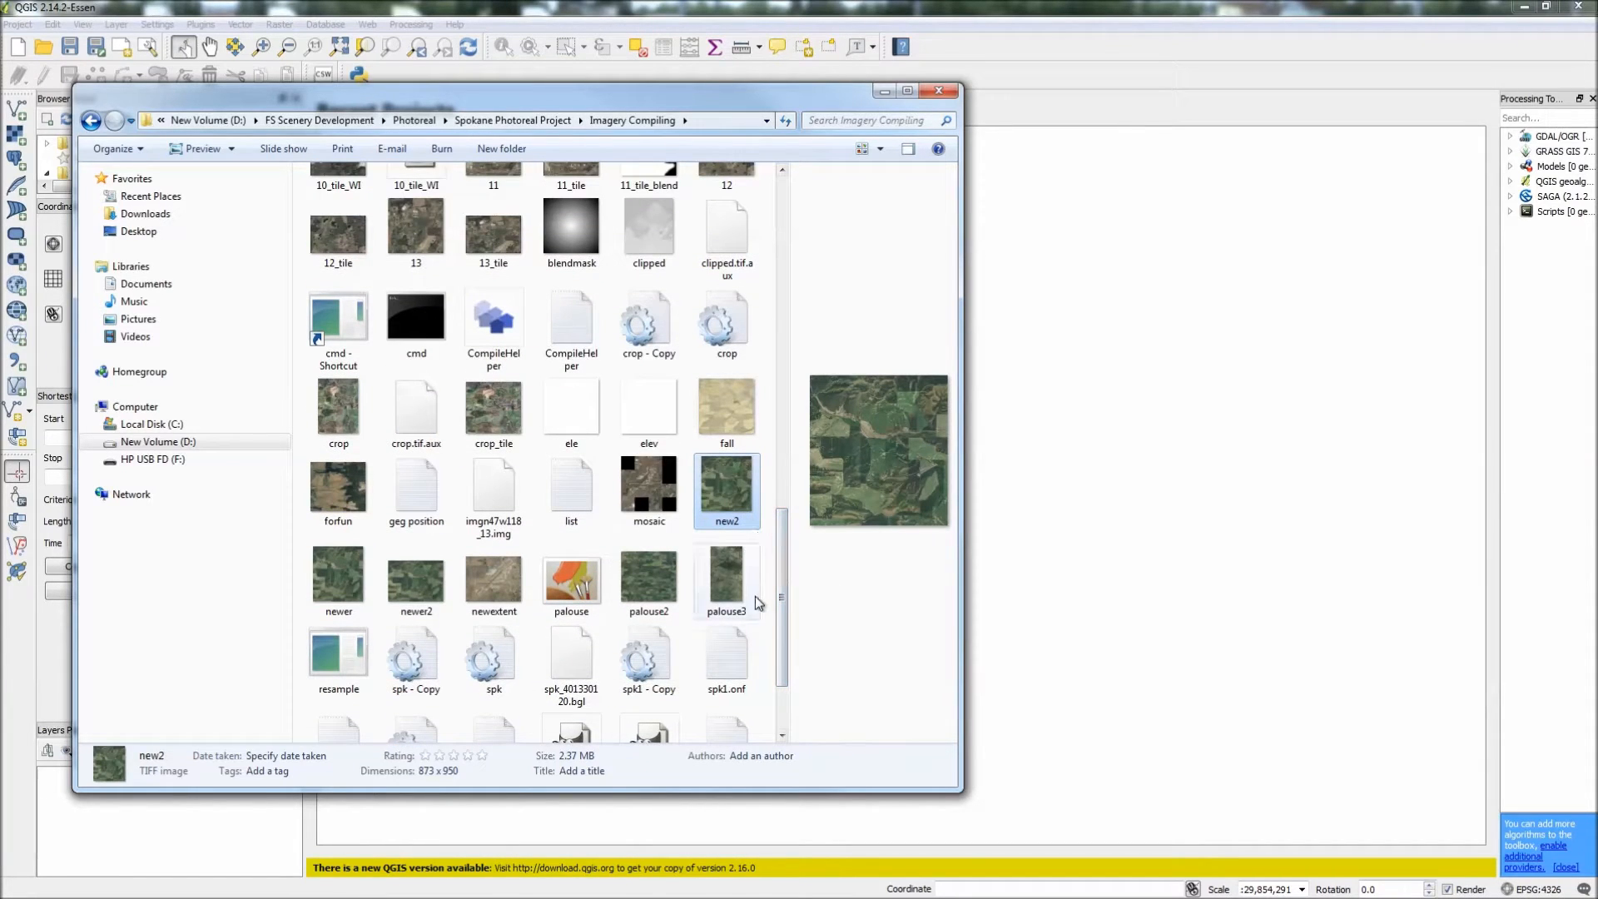
left_click_drag(783, 563, 782, 677)
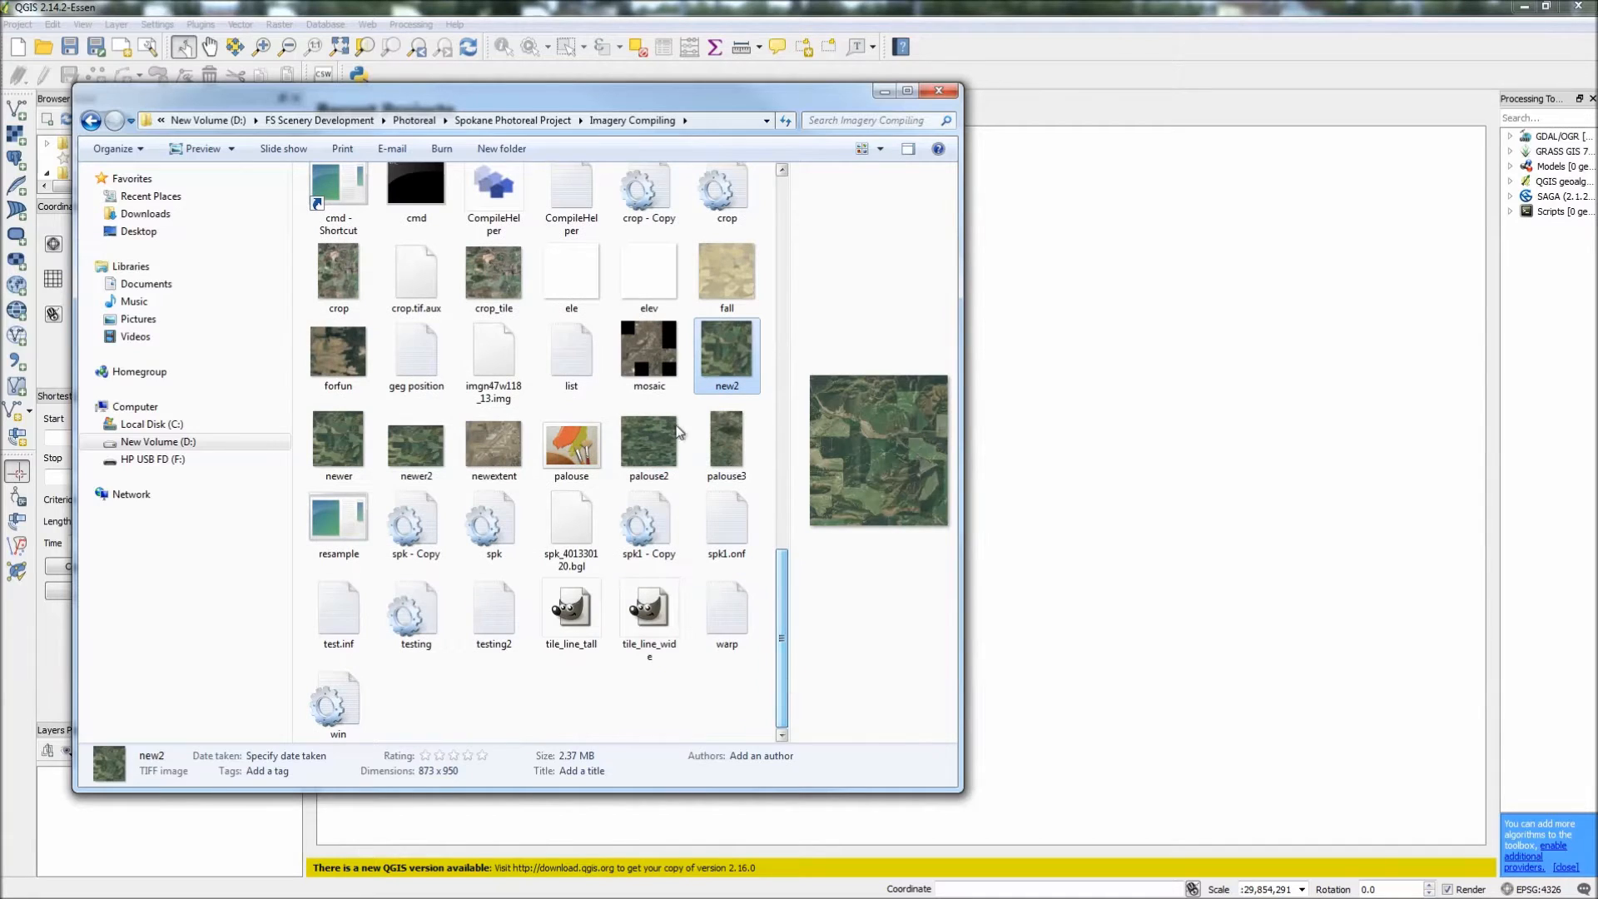
left_click_drag(700, 110, 835, 110)
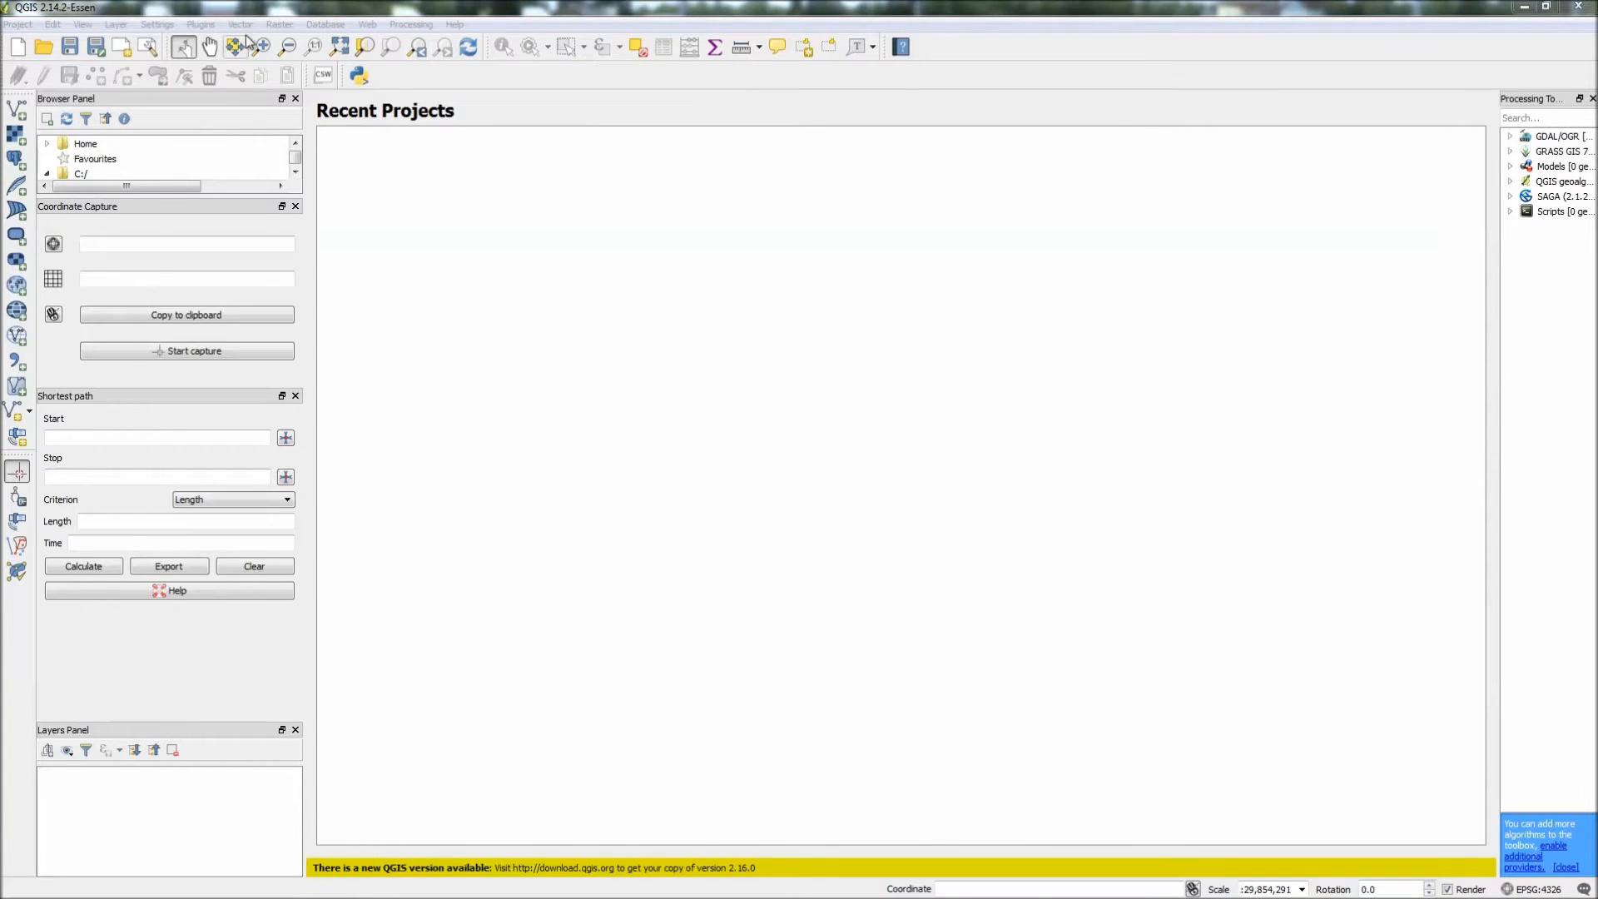
left_click(280, 24)
mouse_move(337, 231)
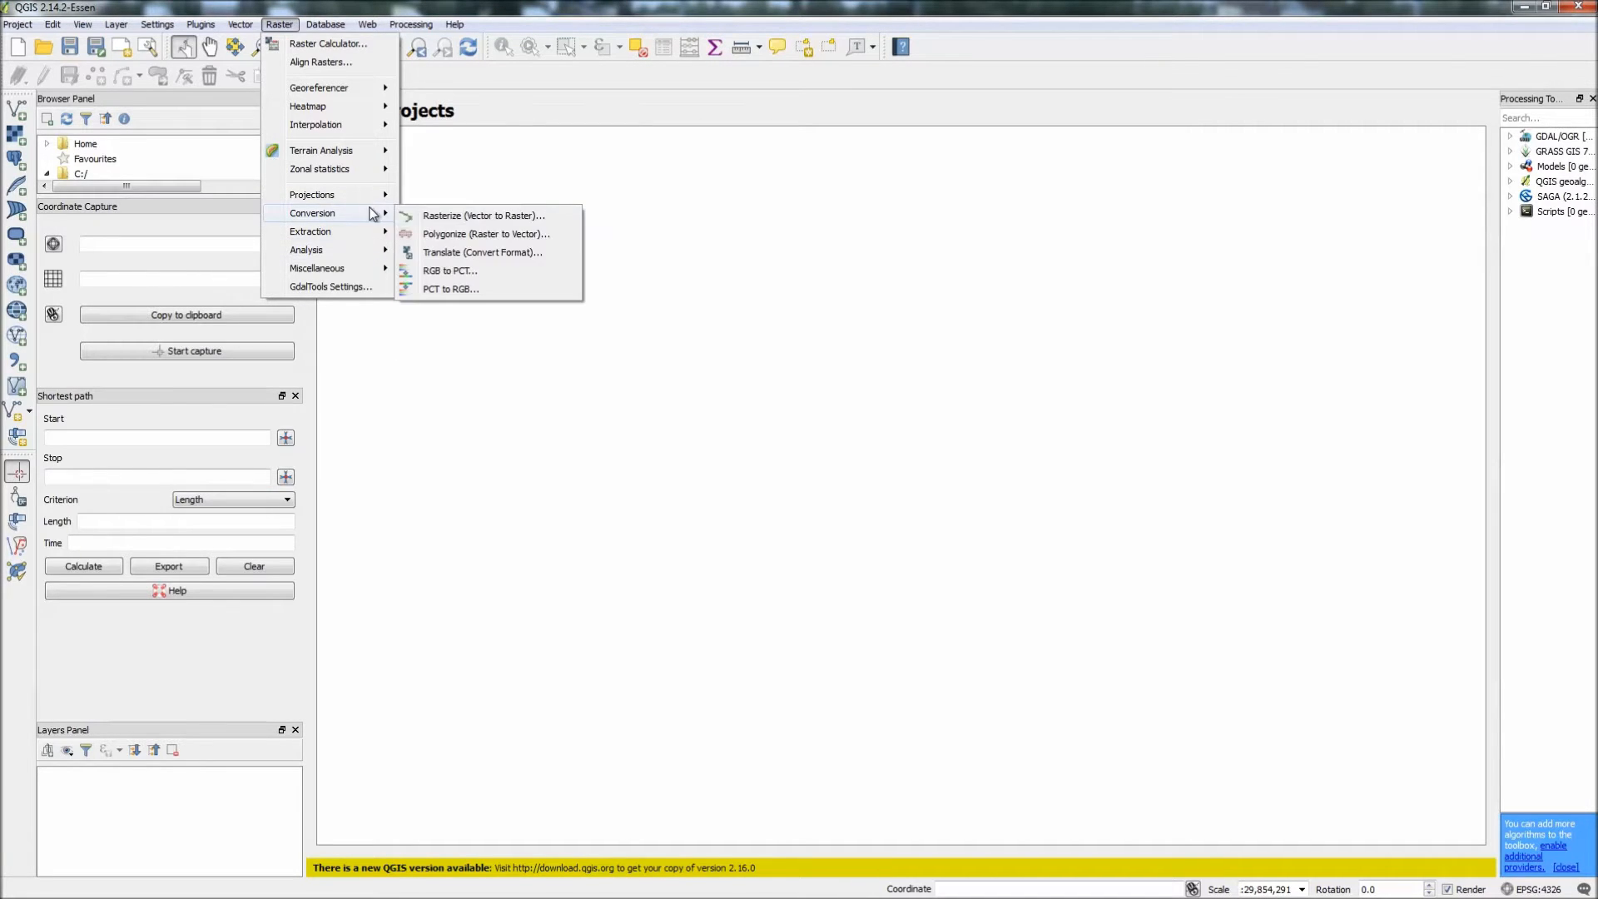
left_click(463, 197)
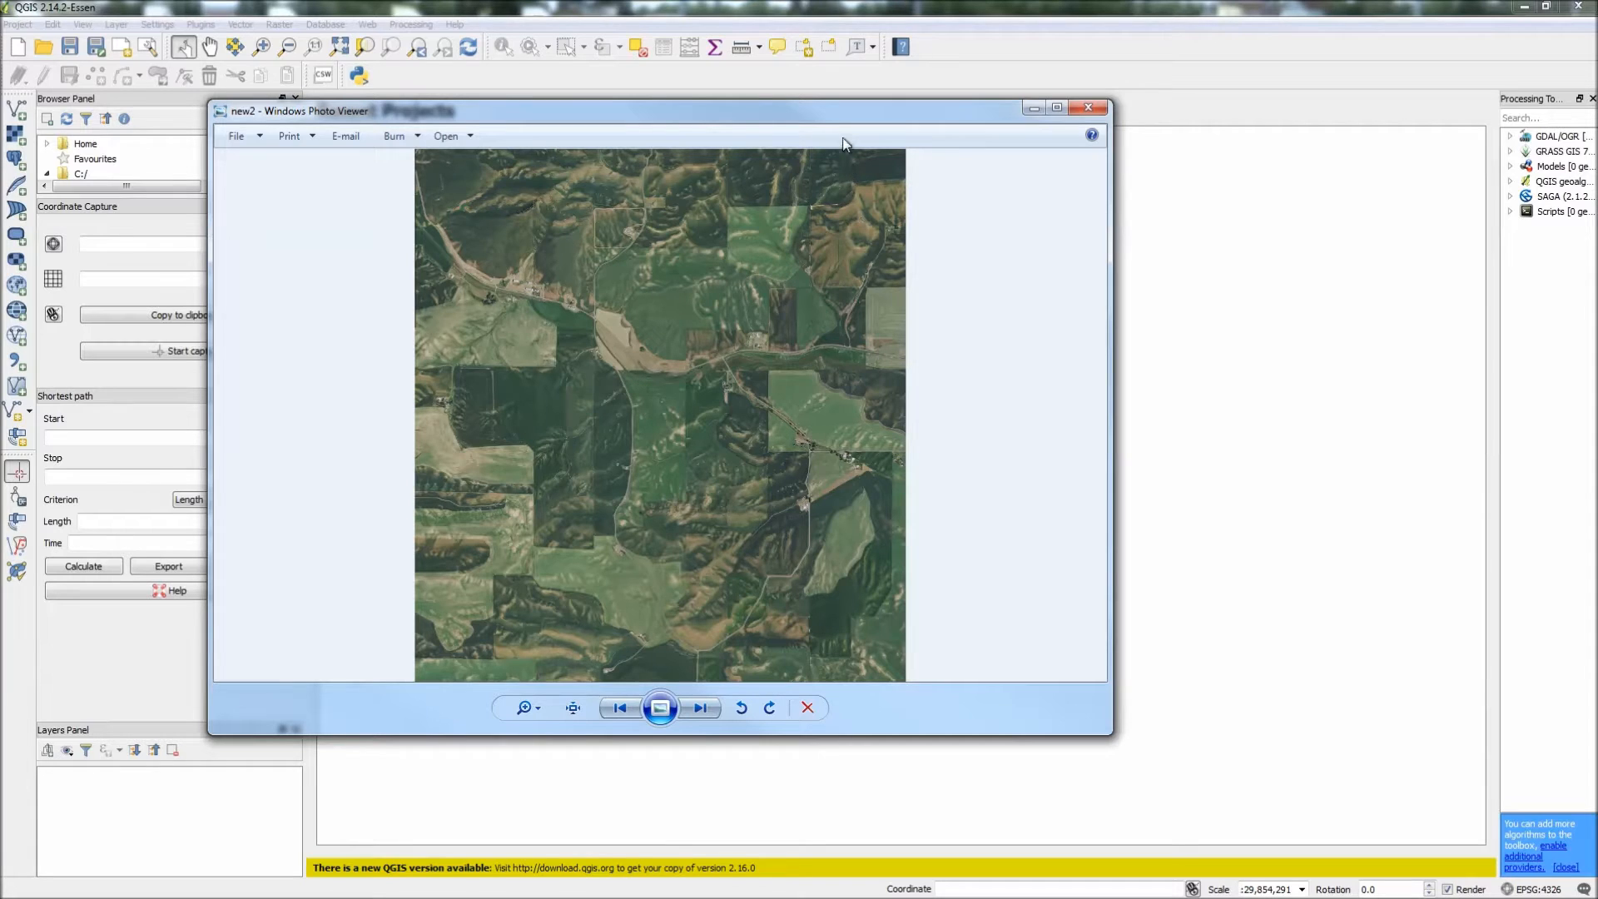
- Examine the new2 image up close in Windows Photo Viewer and move the viewer off the QGIS window
scroll(678, 339, "up", 2)
scroll(688, 339, "down", 2)
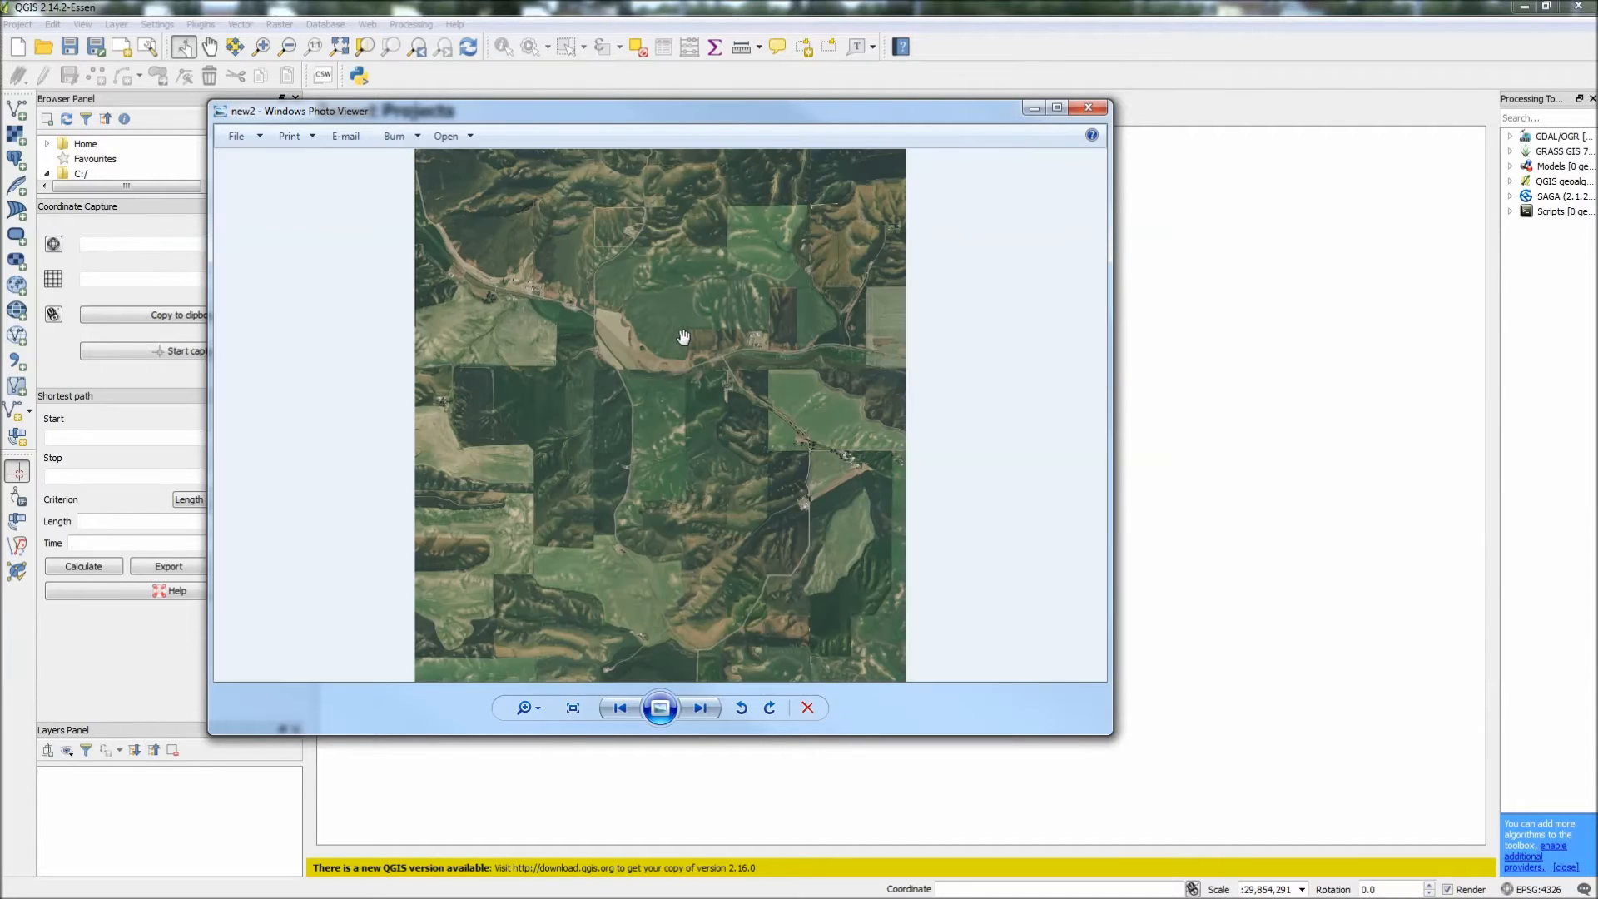
scroll(623, 410, "up", 3)
left_click_drag(694, 280, 942, 517)
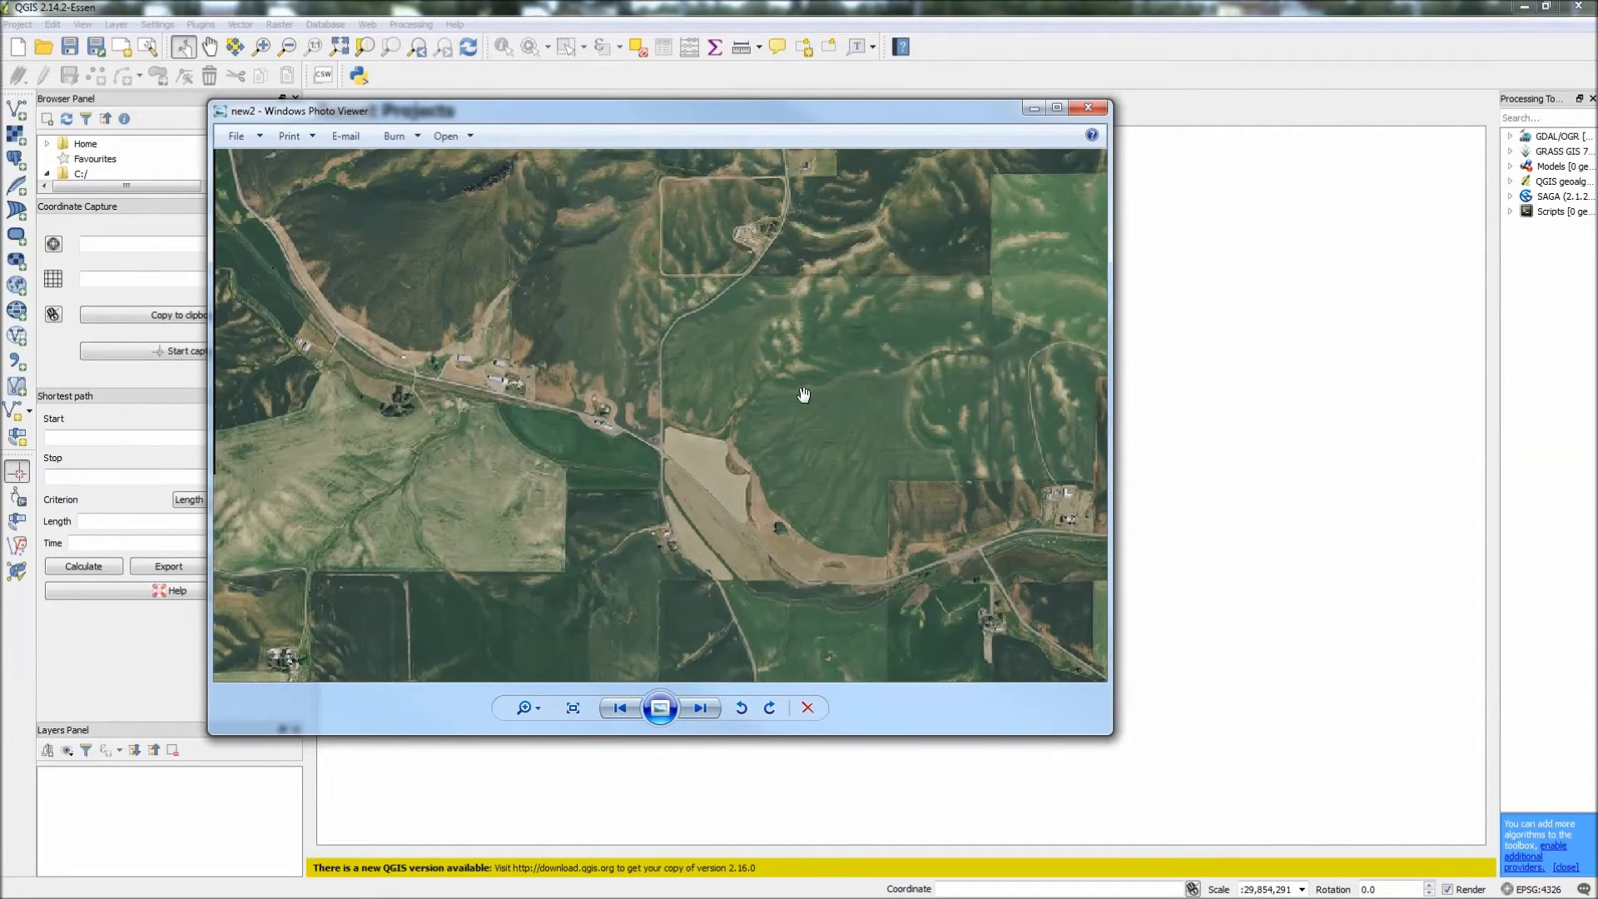
scroll(804, 395, "down", 3)
left_click_drag(678, 121, 1597, 187)
left_click(1291, 6)
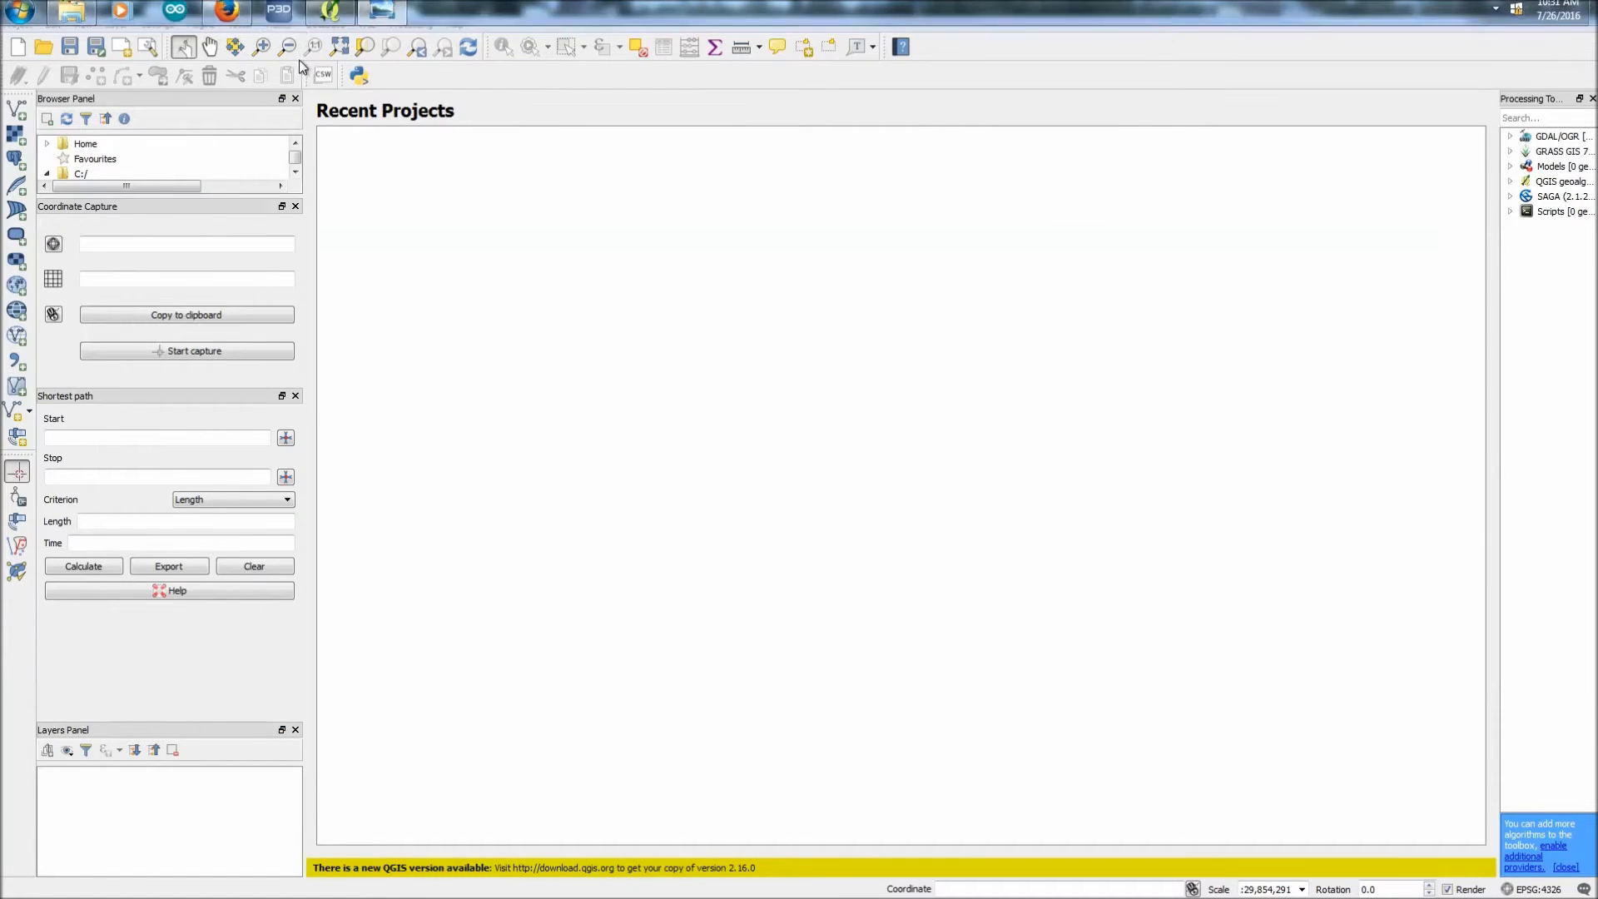
- Start the Warp (Reproject) raster tool and choose new2.tif from the Imagery Compiling folder as the input file
left_click(279, 25)
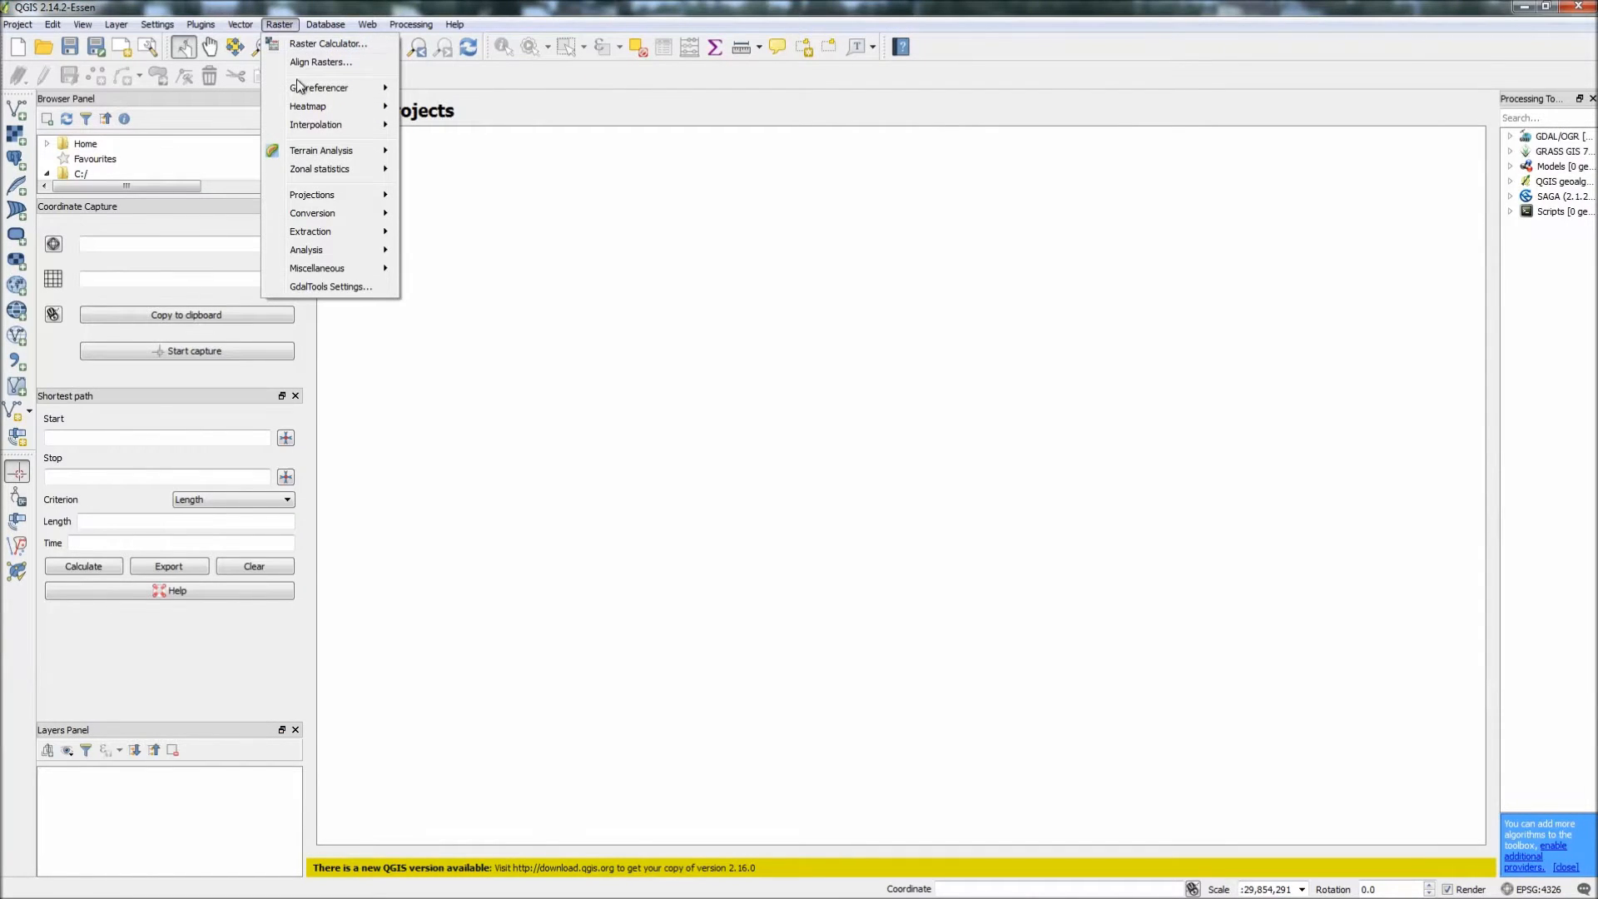
mouse_move(349, 202)
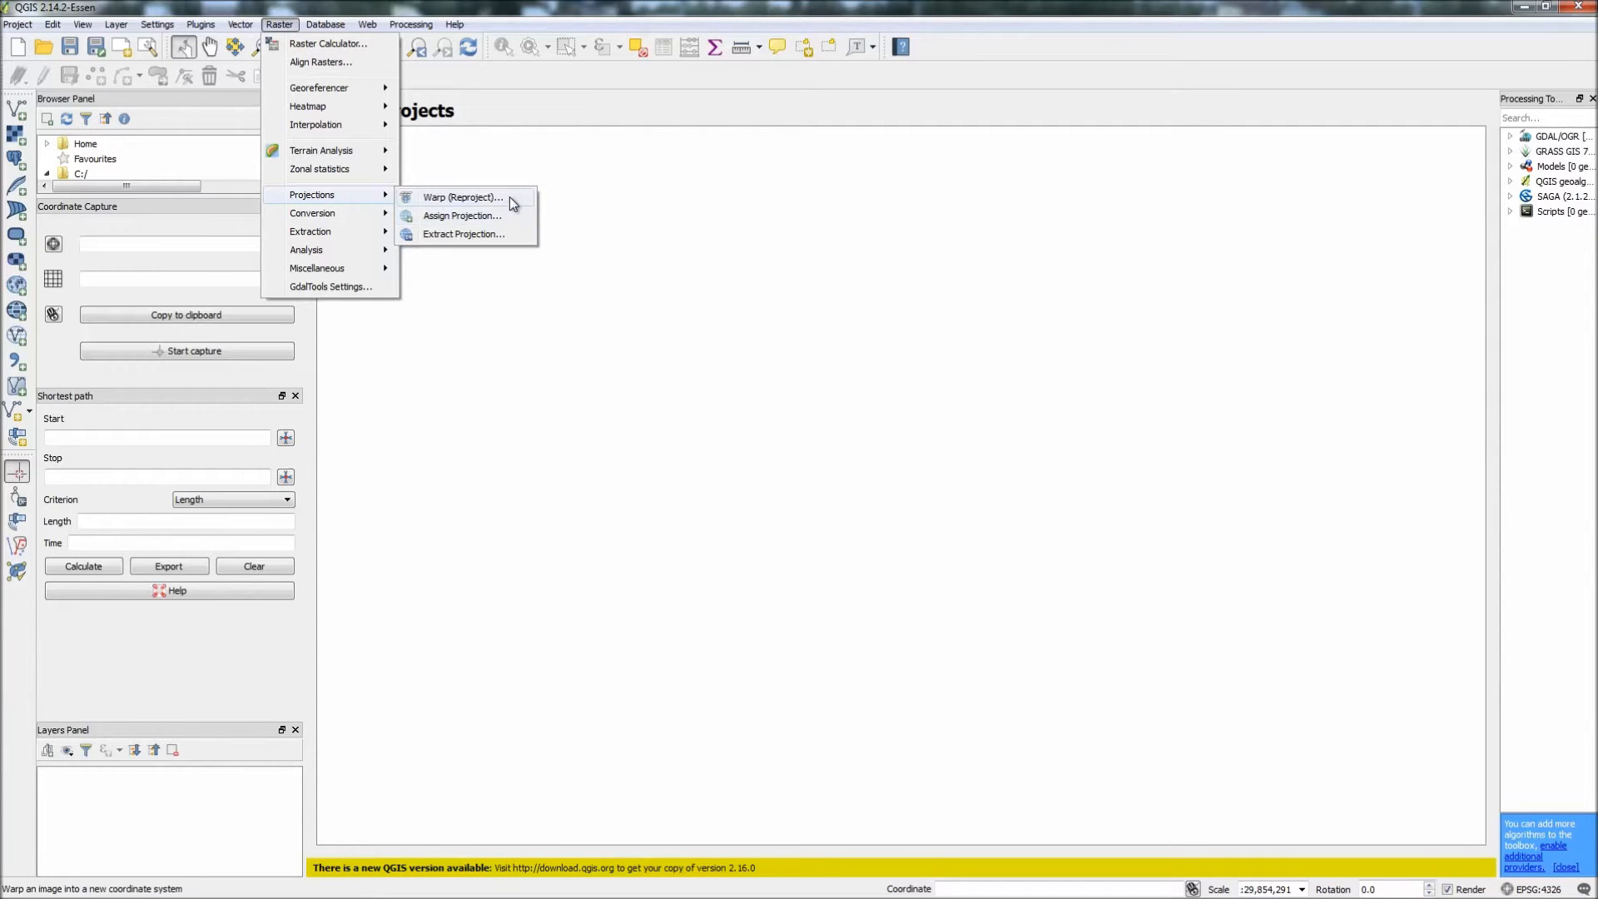
left_click(462, 197)
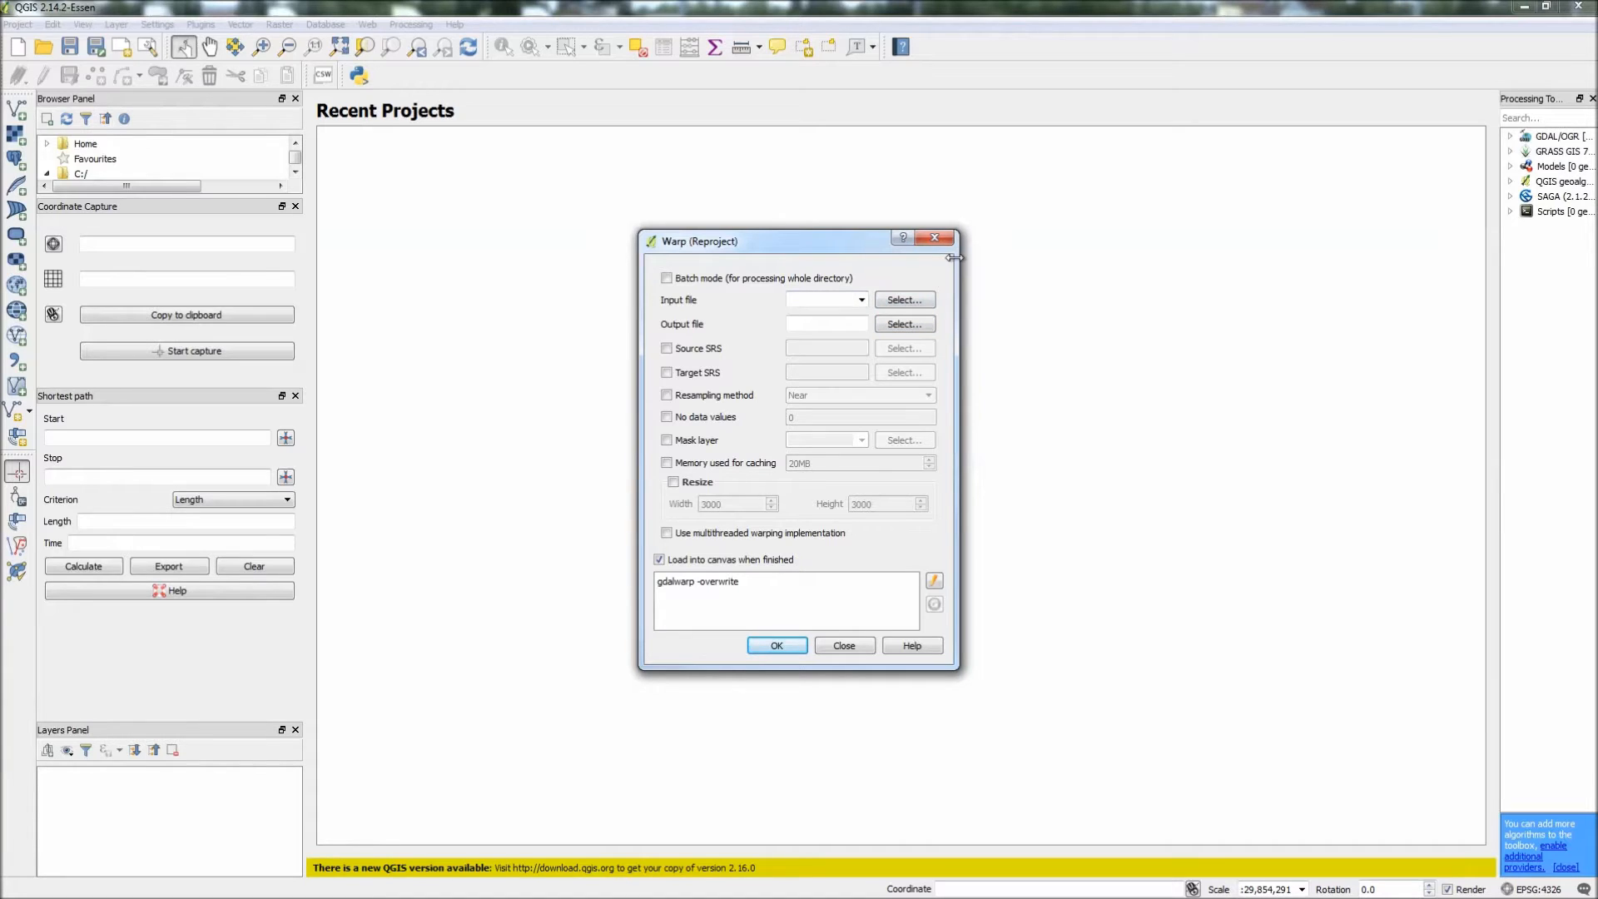
left_click(905, 300)
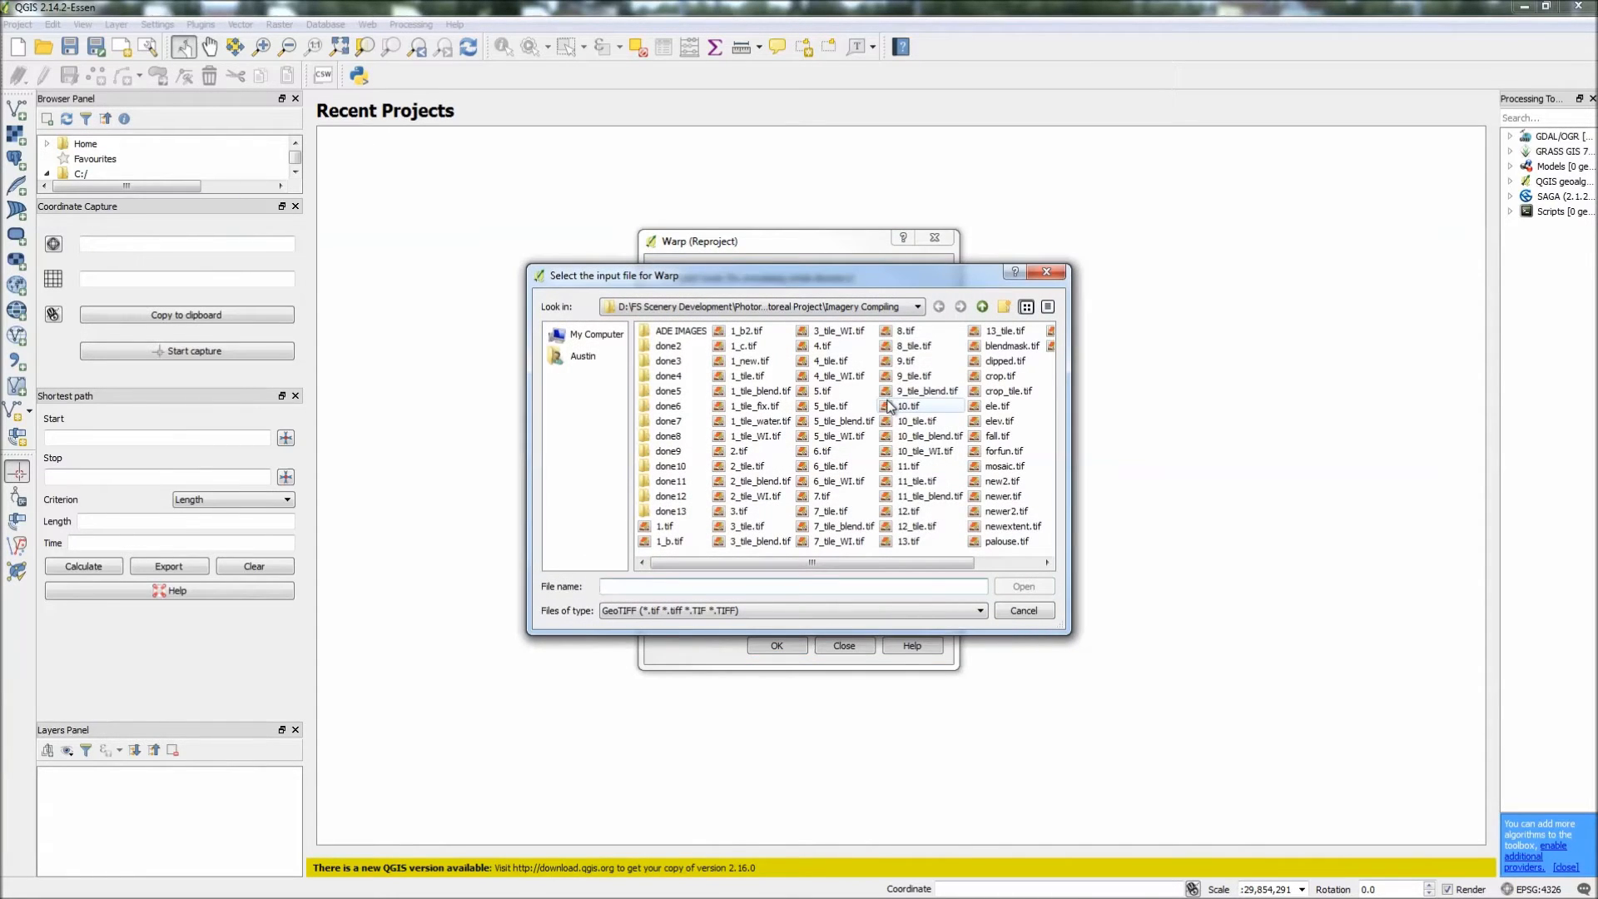
left_click(920, 452)
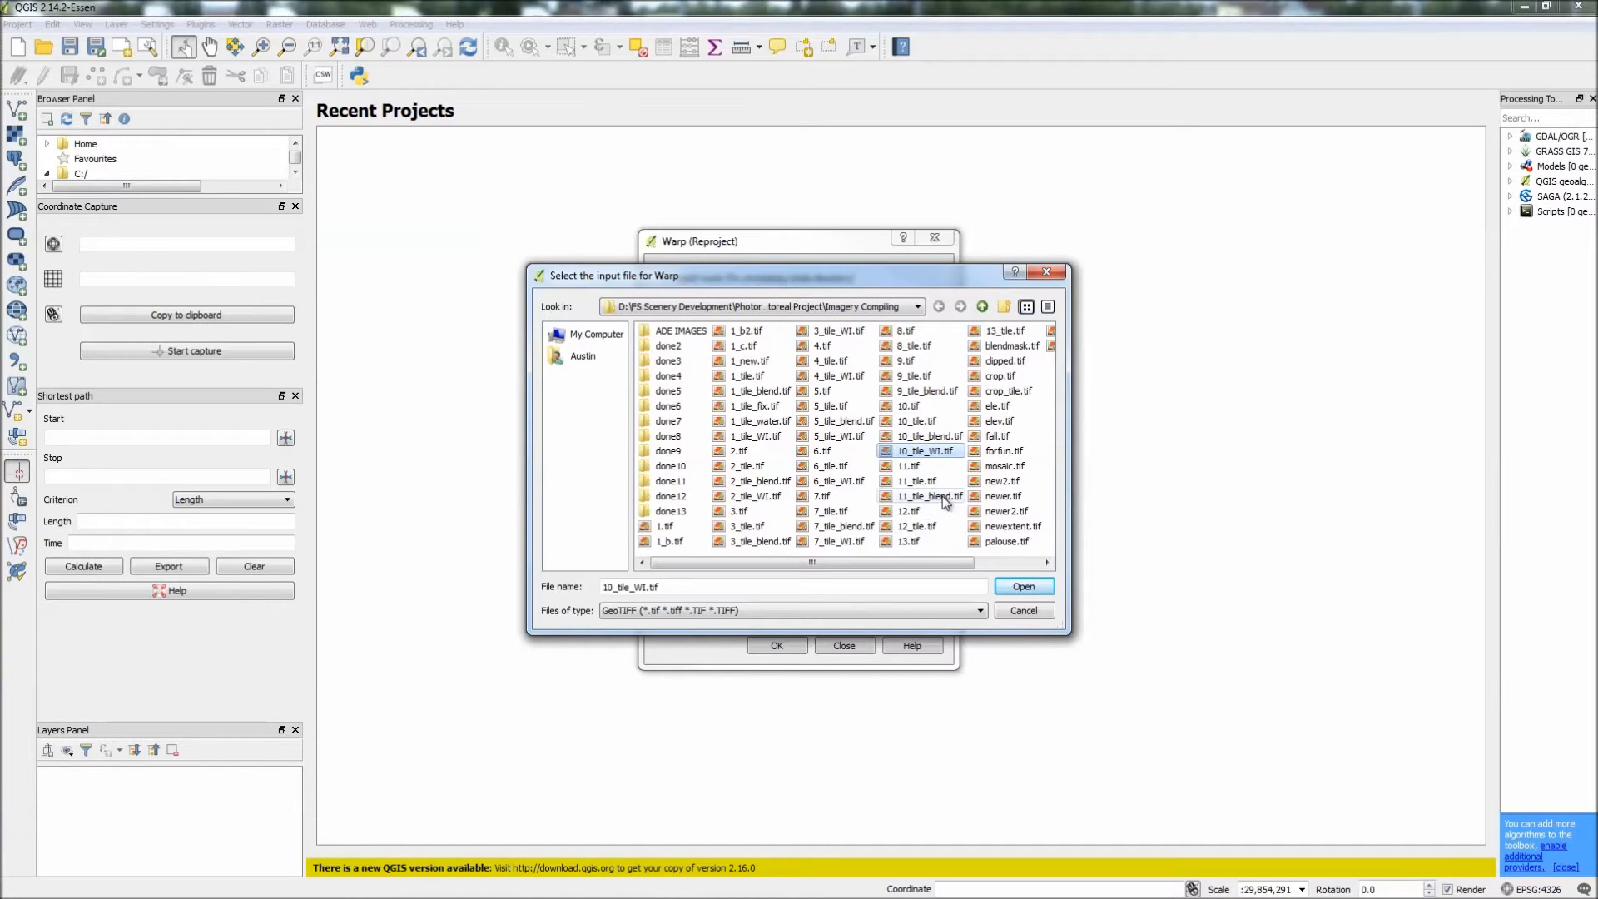
left_click(1031, 485)
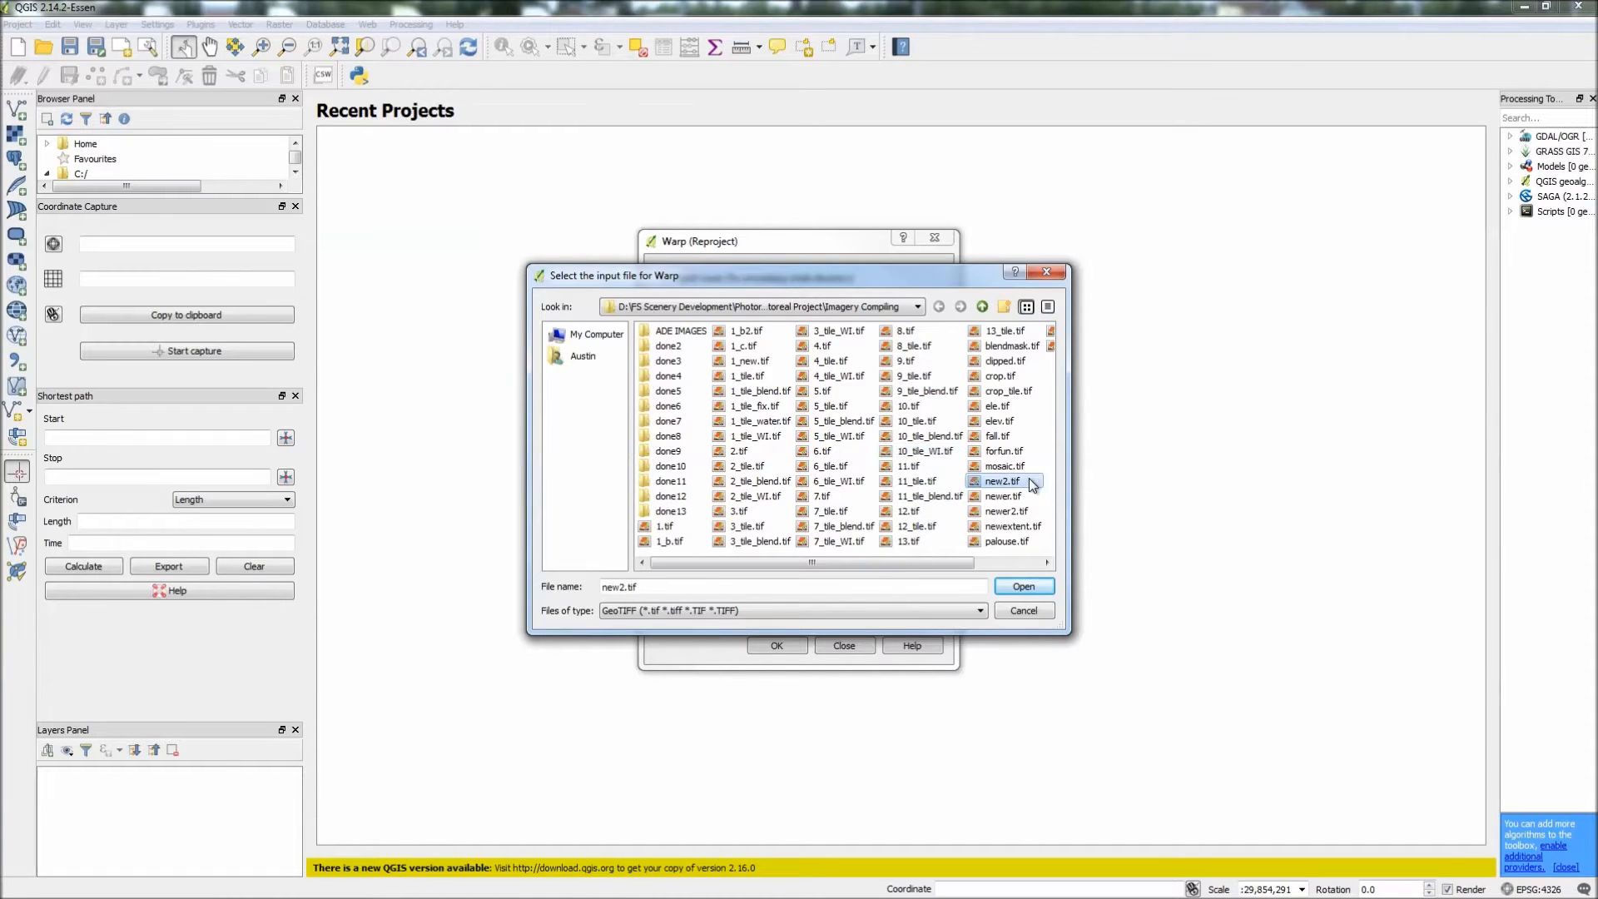
left_click(994, 513)
double_click(1000, 484)
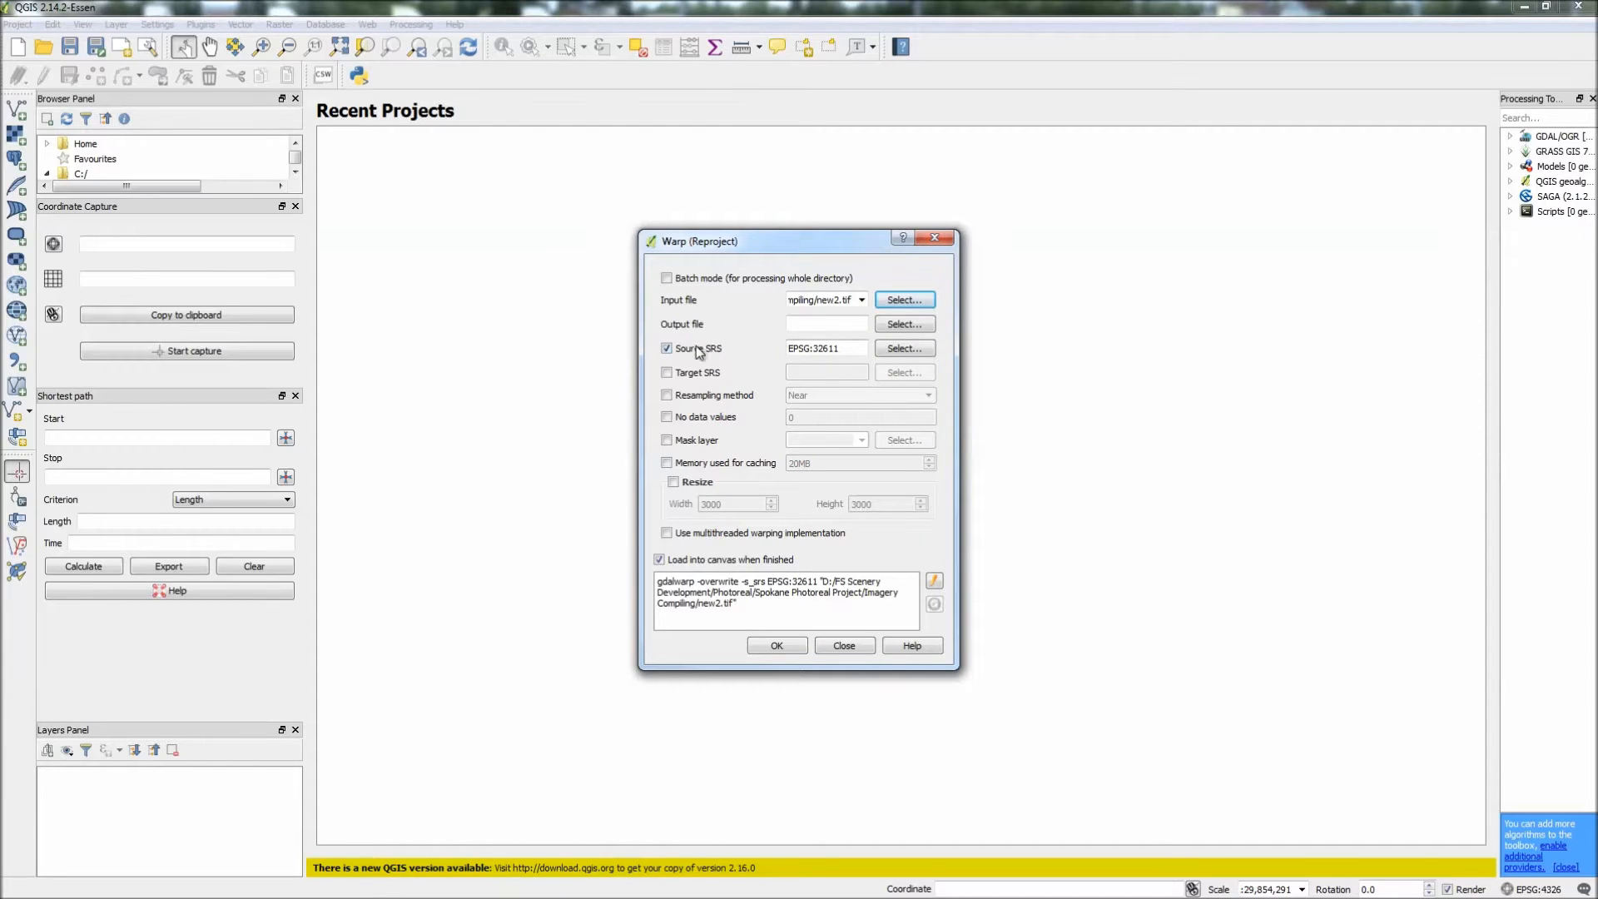
- View the new2 image again in Photo Viewer, move it aside and check the source SRS in the Warp settings
left_click_drag(1597, 177, 535, 113)
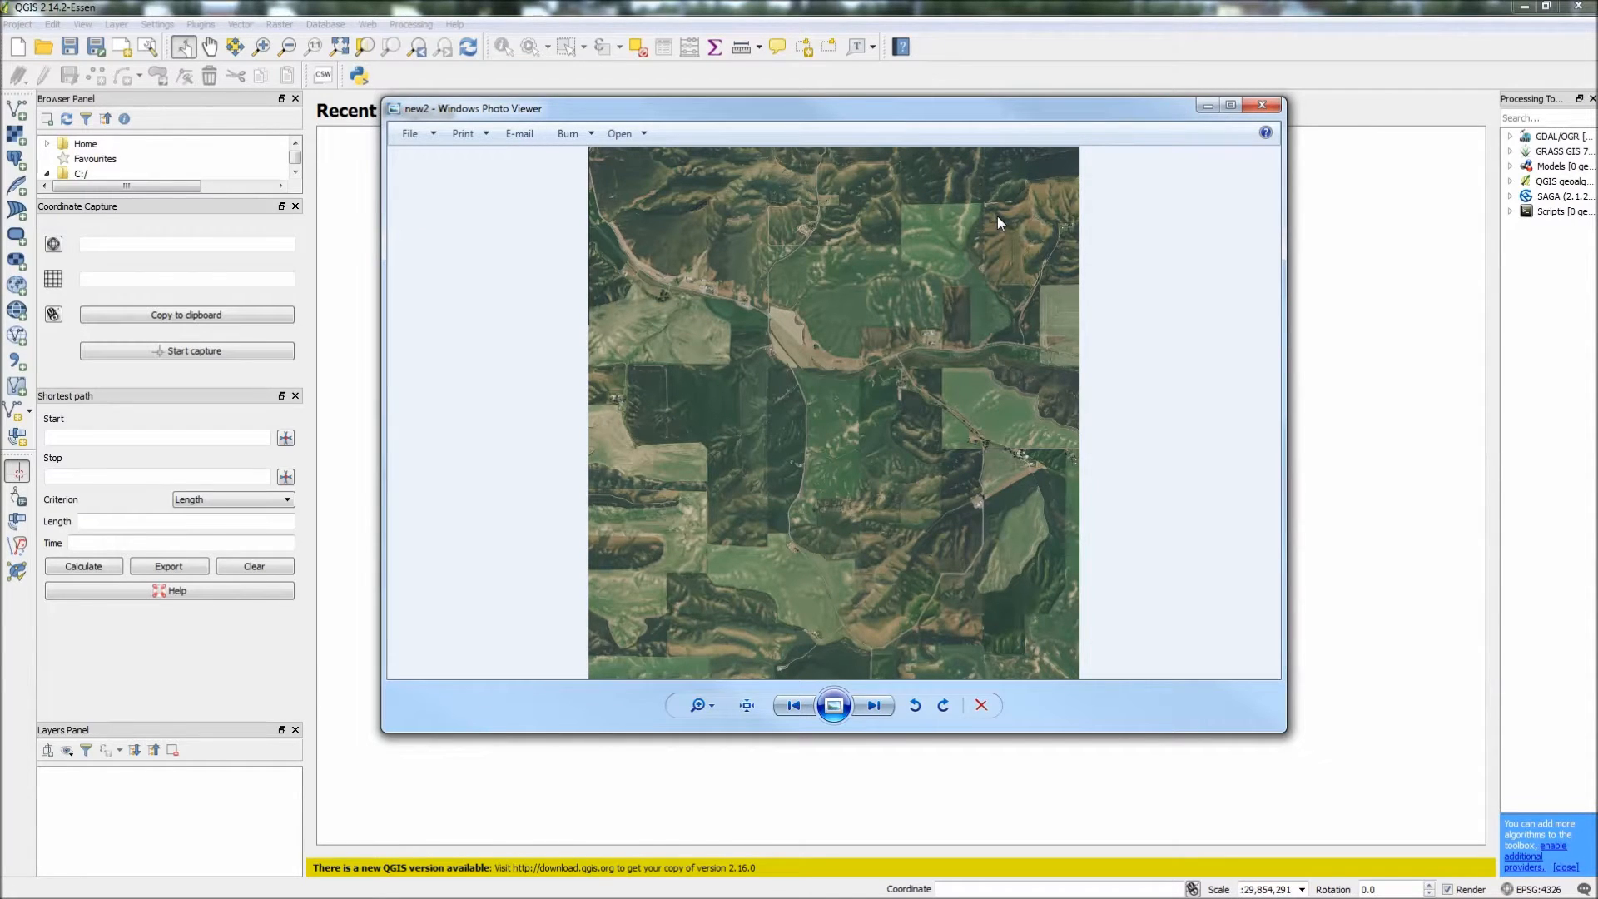
scroll(834, 257, "up", 3)
scroll(831, 283, "down", 3)
left_click_drag(876, 112, 1597, 204)
left_click(866, 348)
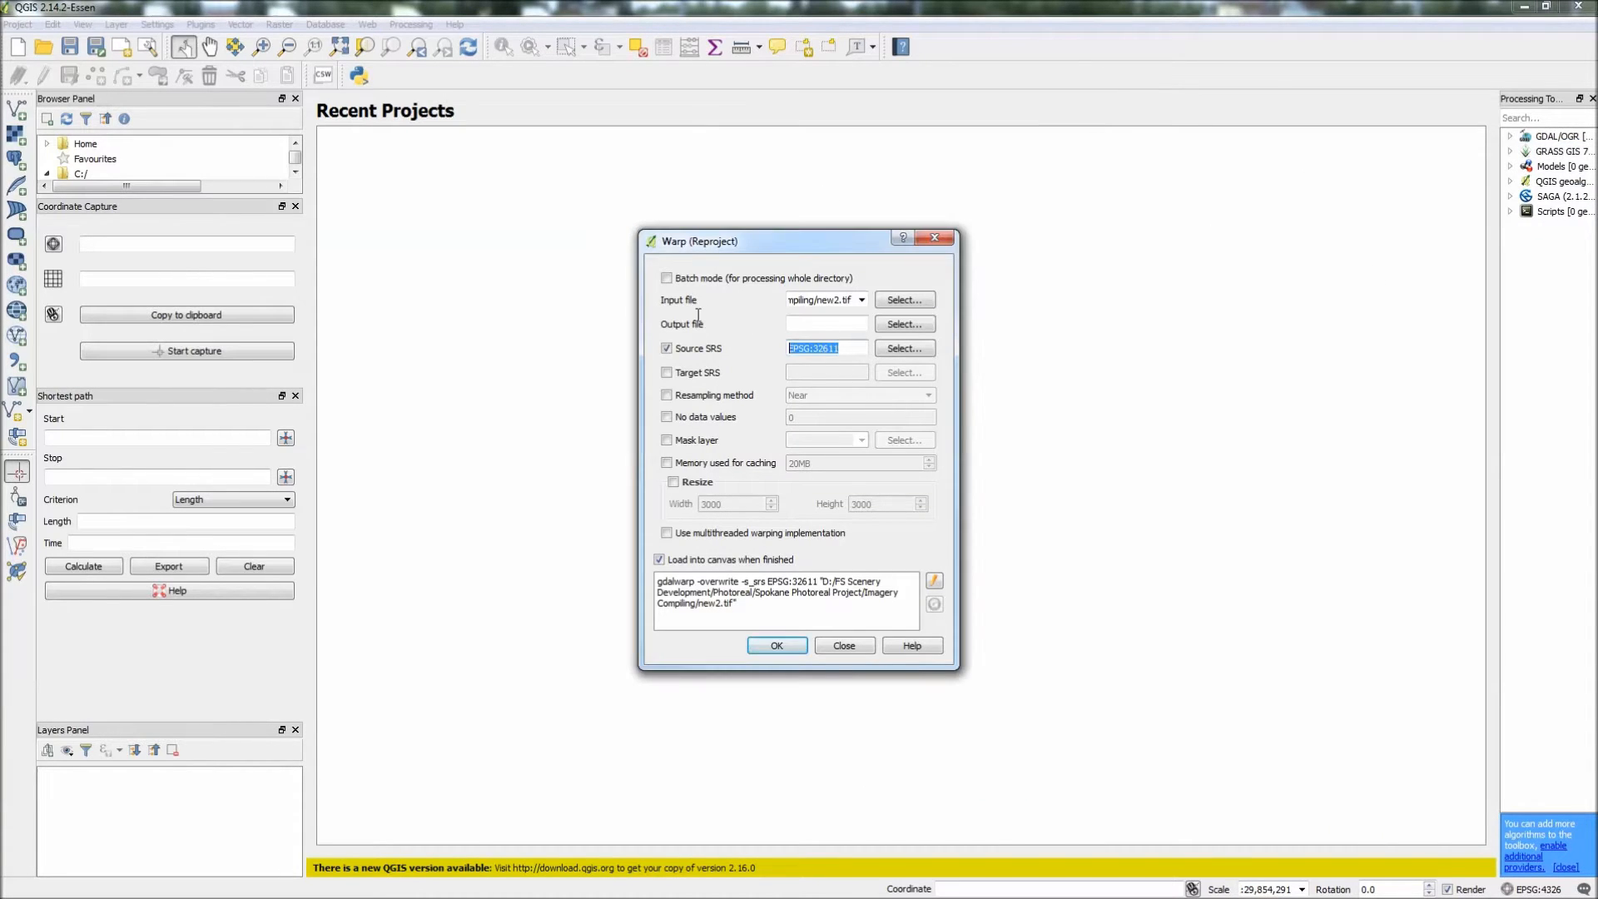
left_click_drag(850, 356, 816, 347)
- Set the warp output file to new2reproject in the Imagery Compiling folder and review the output name and source SRS
left_click(893, 325)
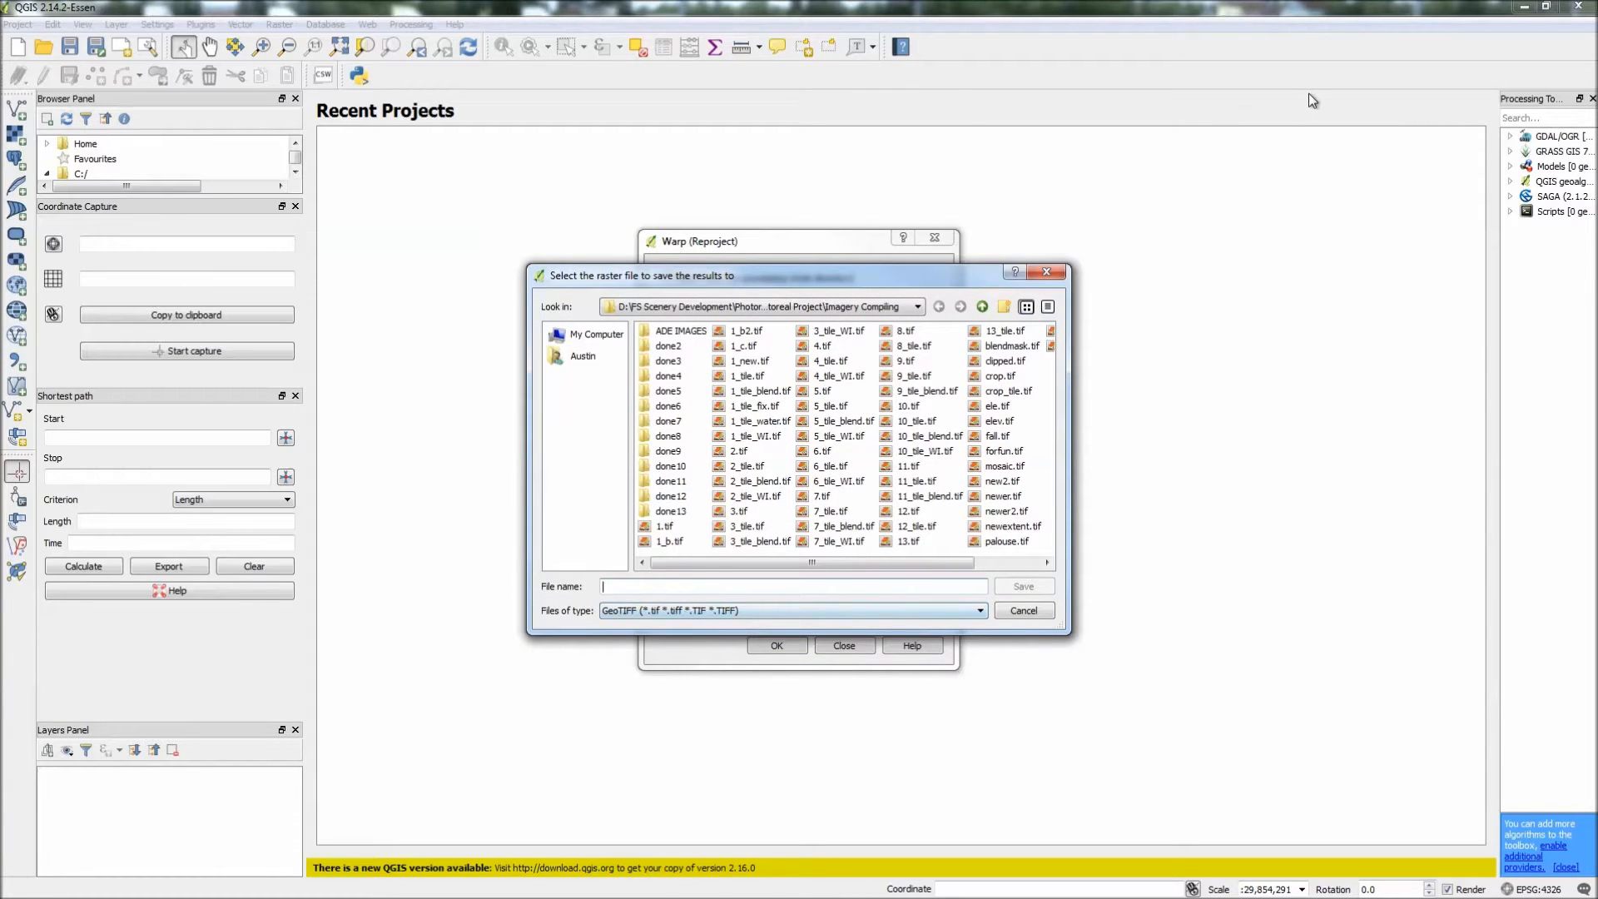
type("new2")
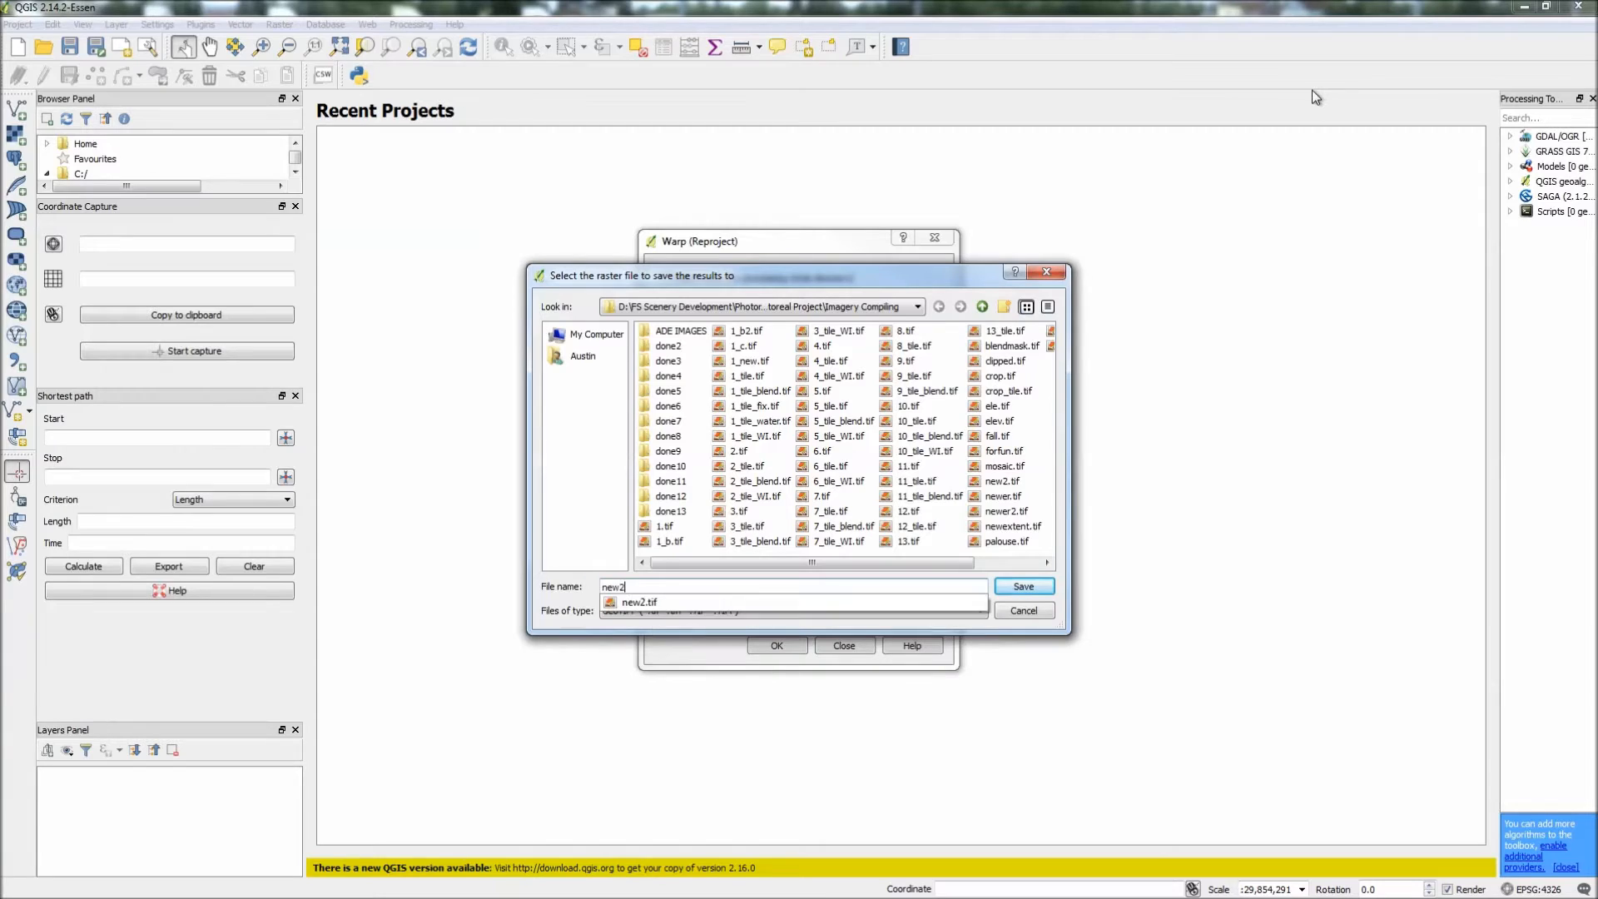
type("reproject")
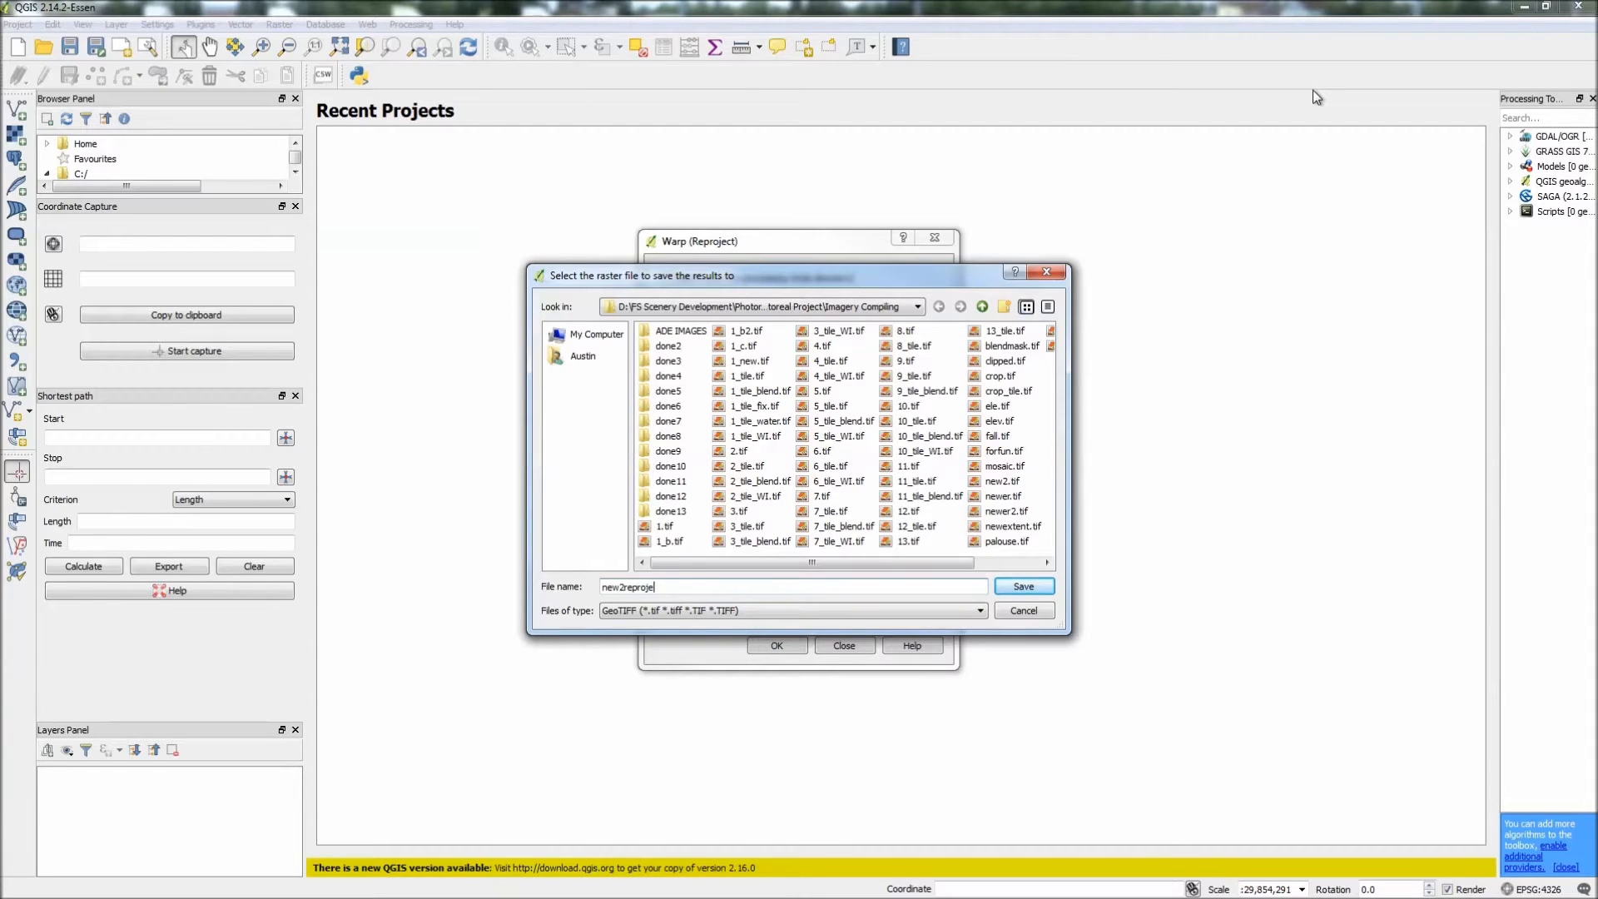
left_click(1015, 586)
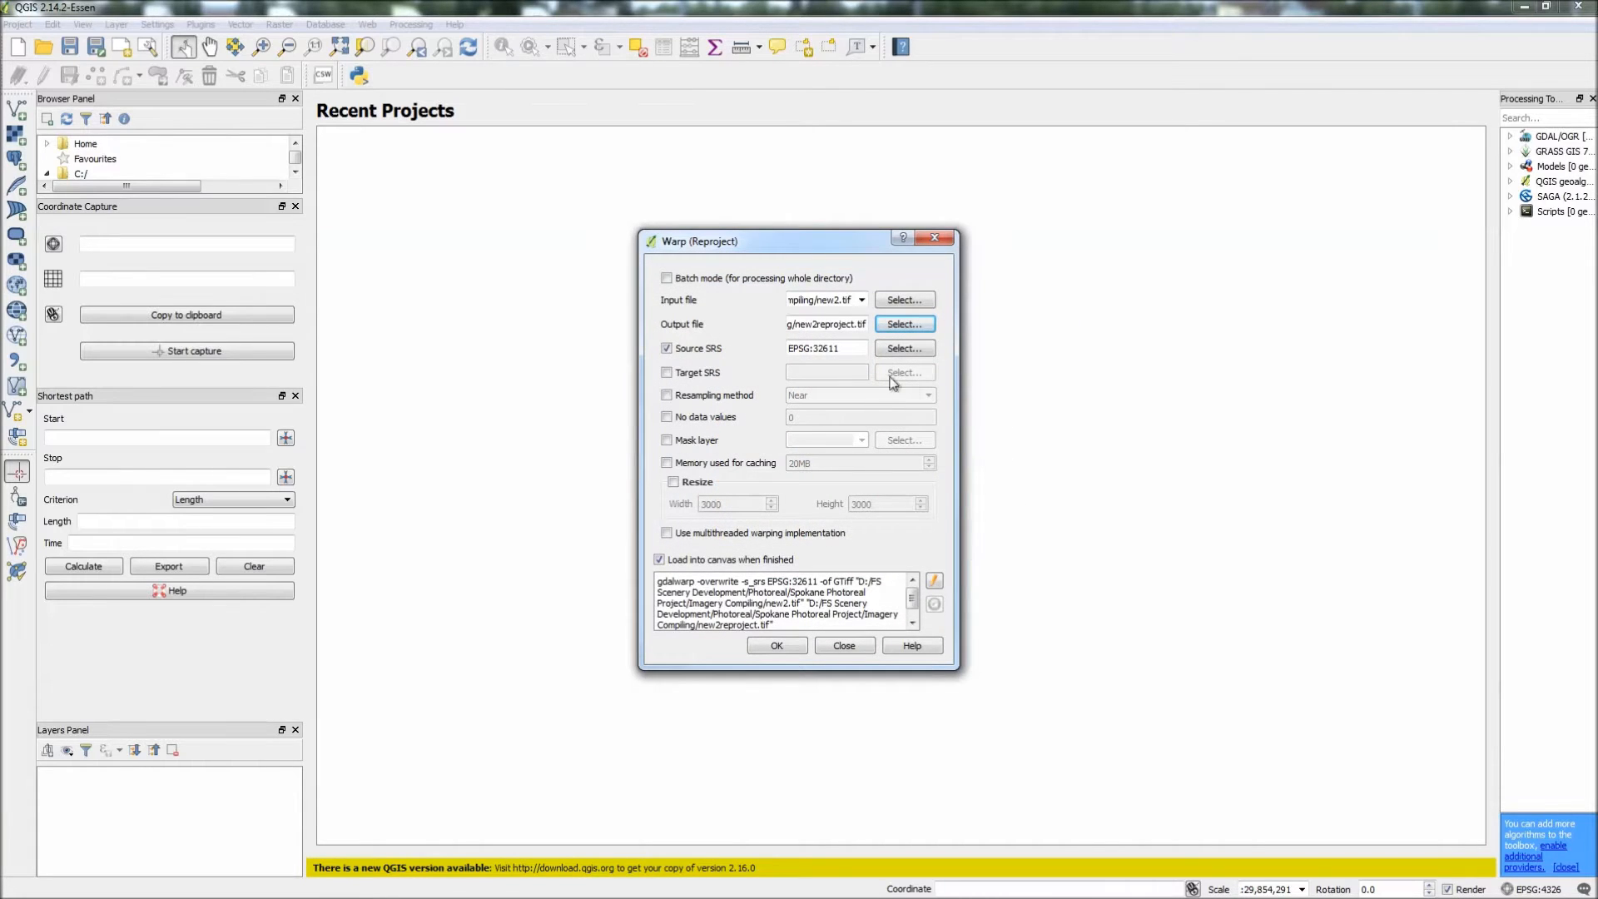
left_click_drag(843, 324, 880, 328)
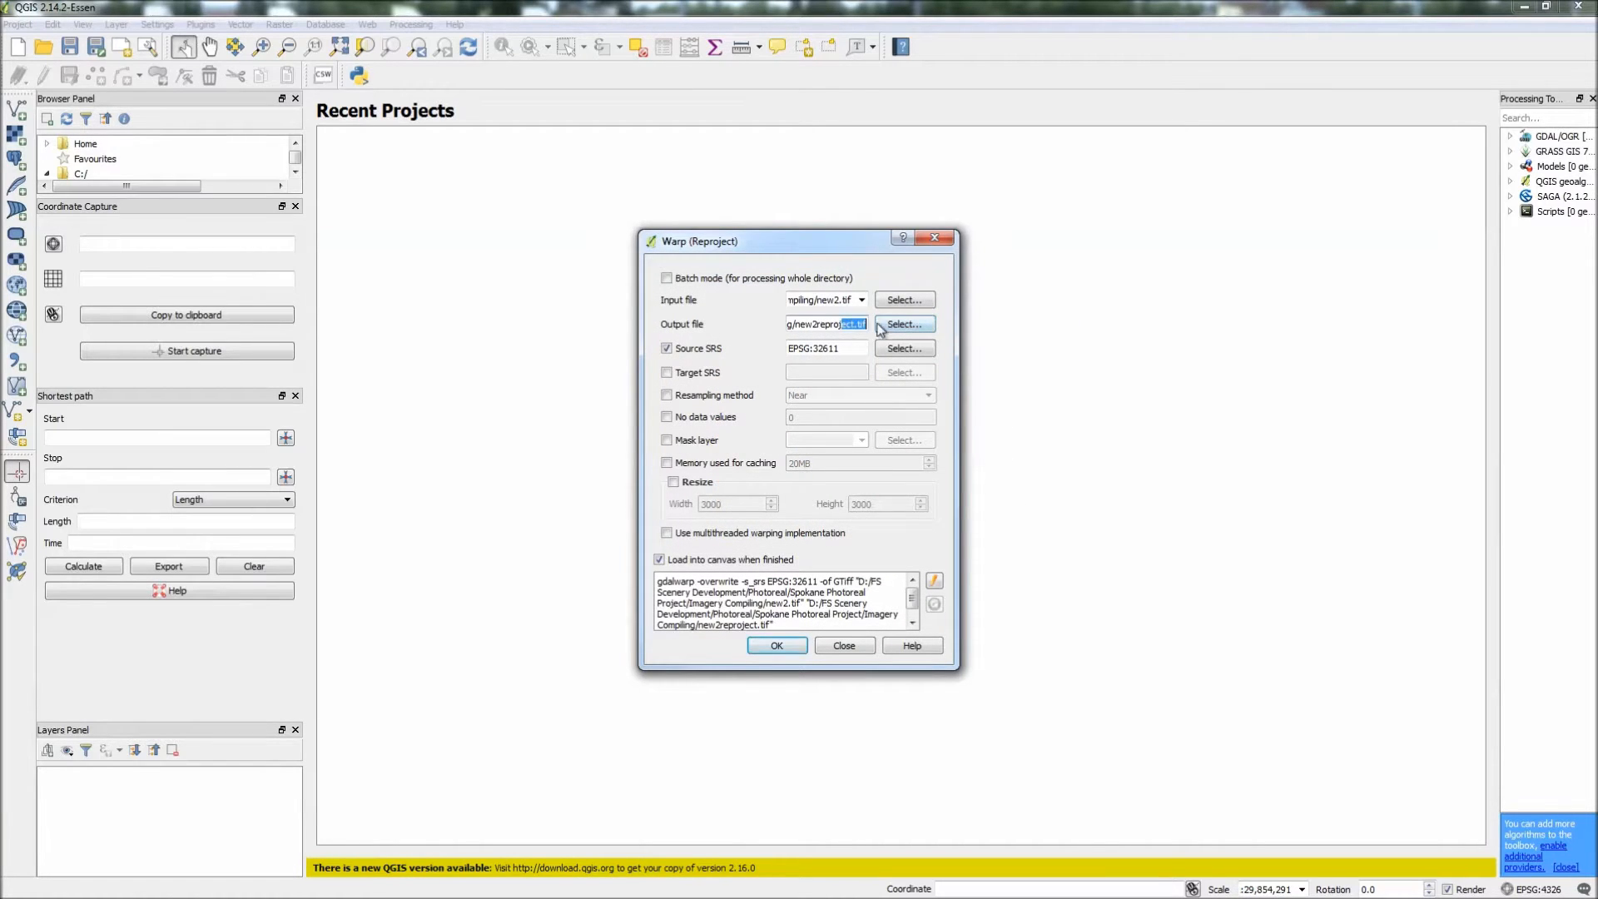
left_click(833, 349)
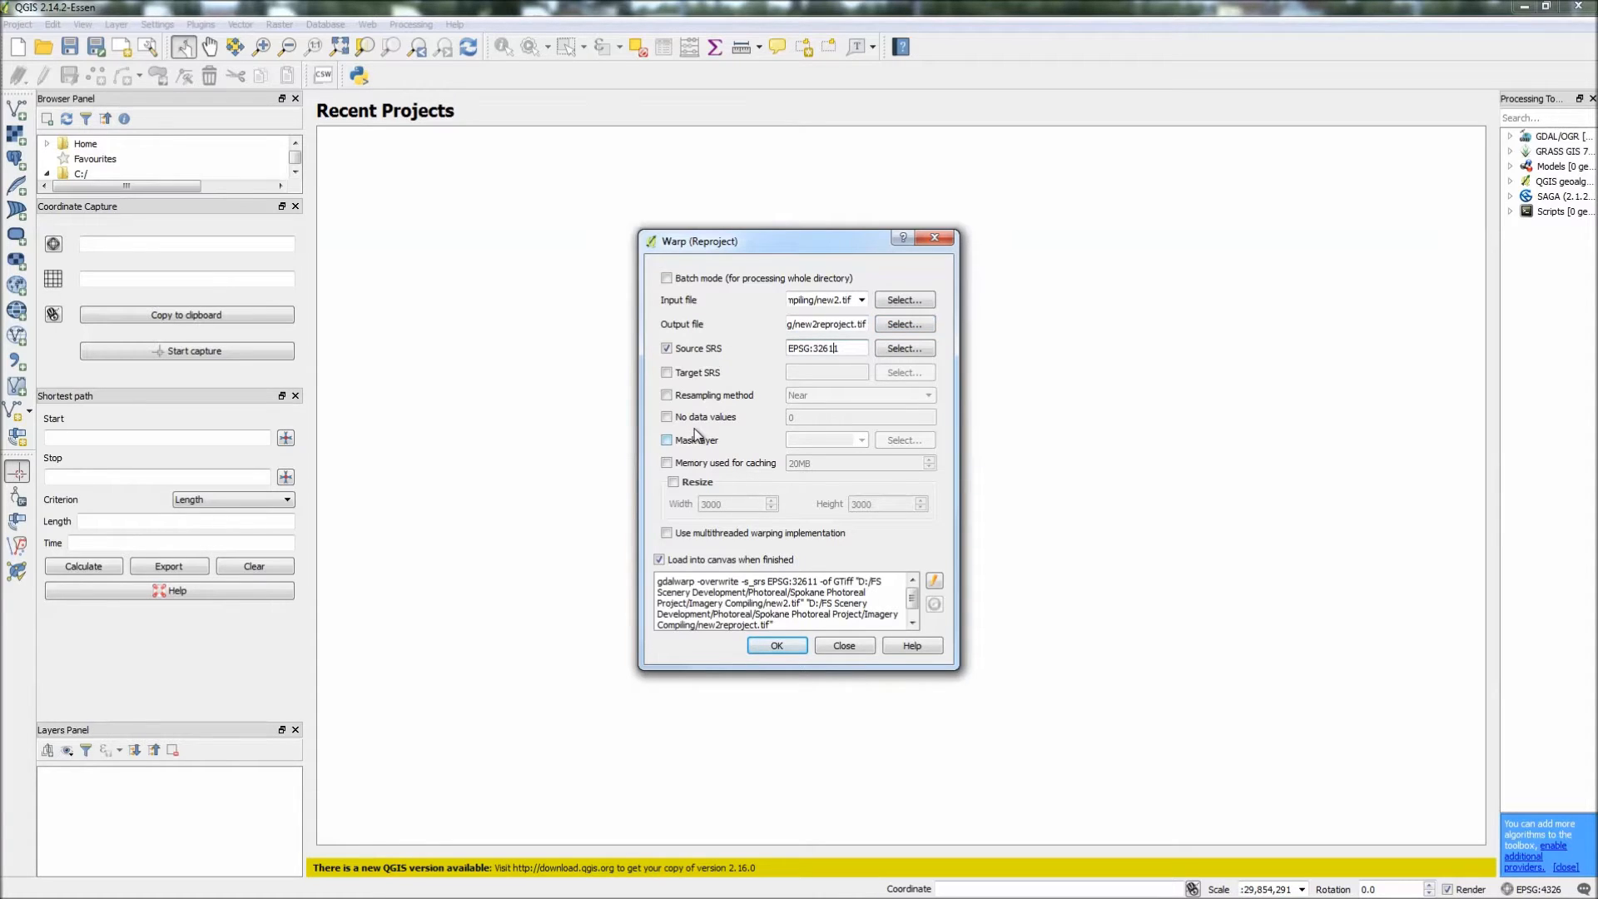
- Enable the target SRS for the warp and set it to WGS 84 (EPSG:4326)
left_click(669, 373)
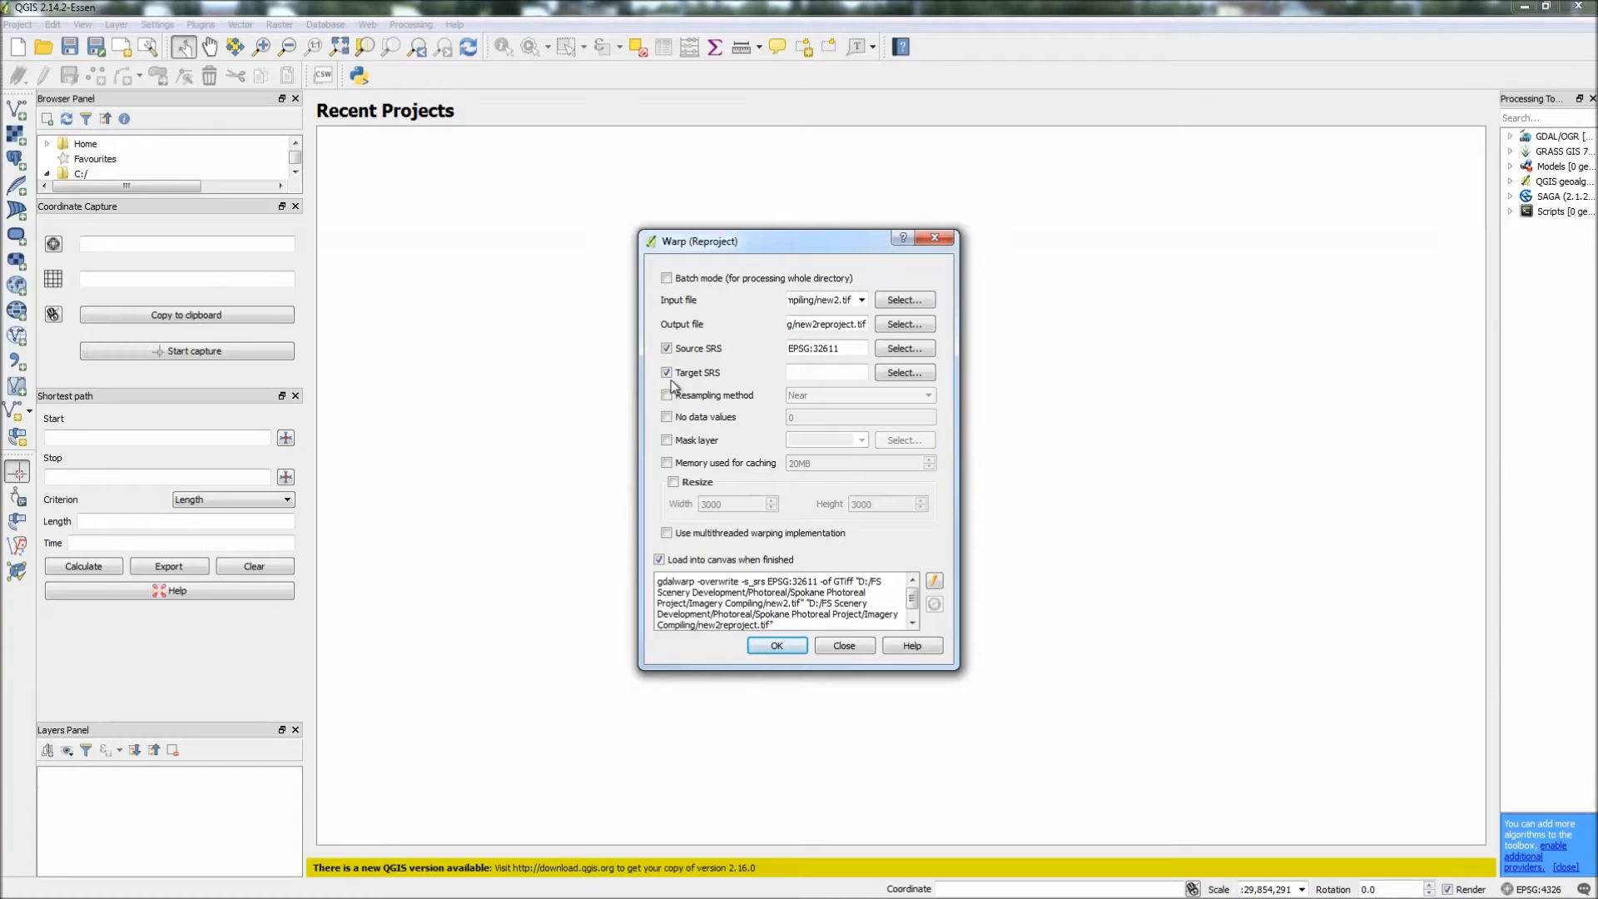
left_click(916, 372)
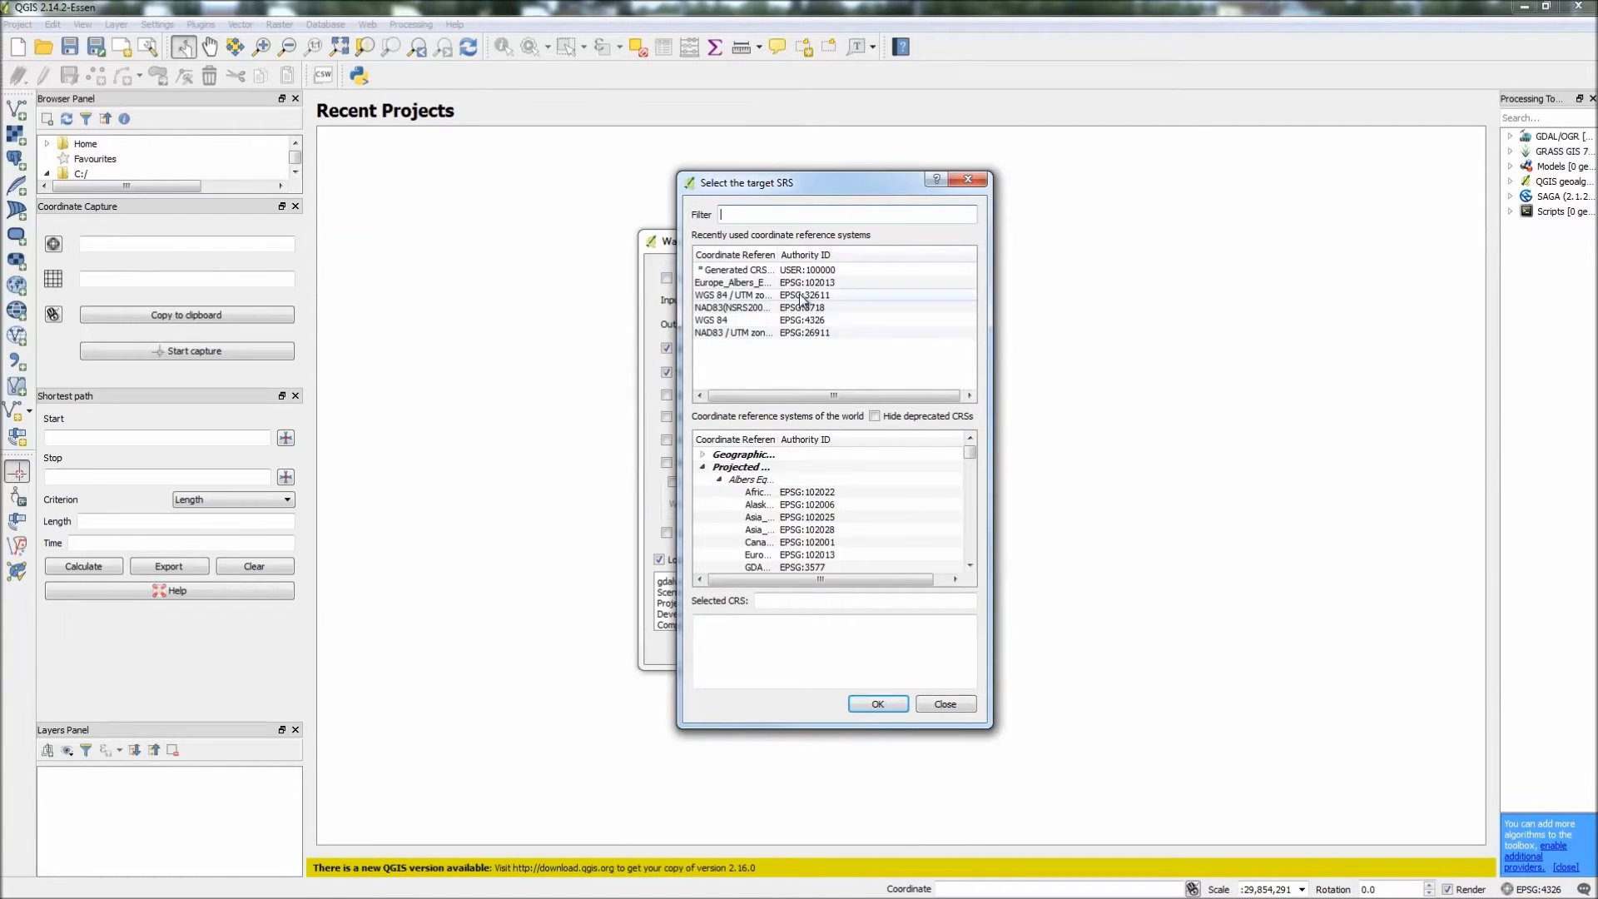
left_click(821, 323)
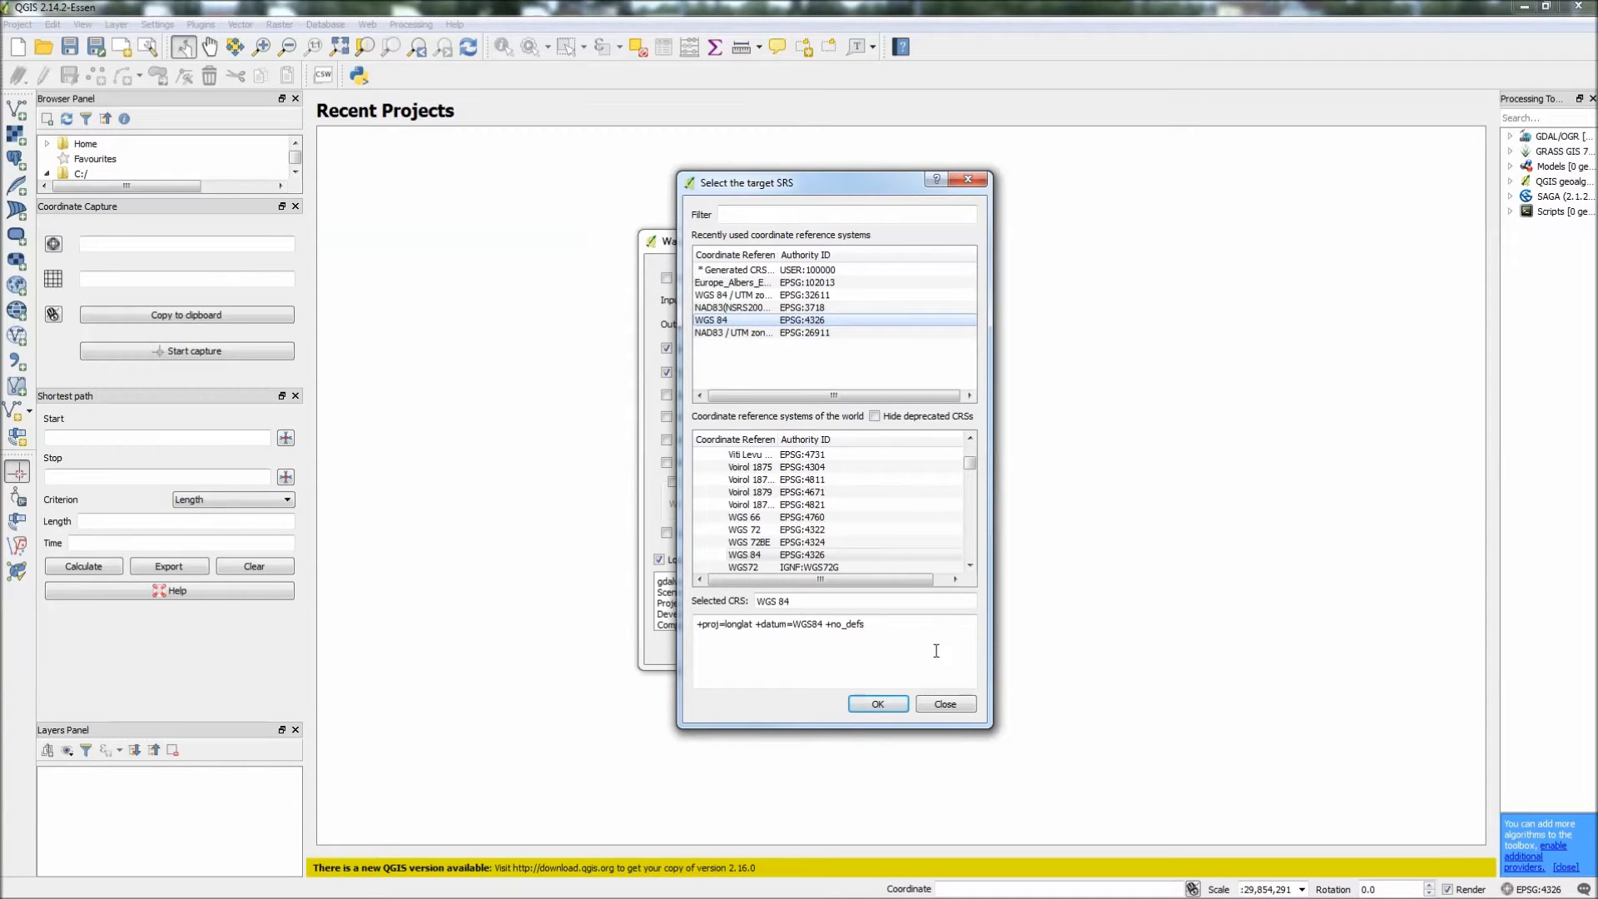
left_click(900, 704)
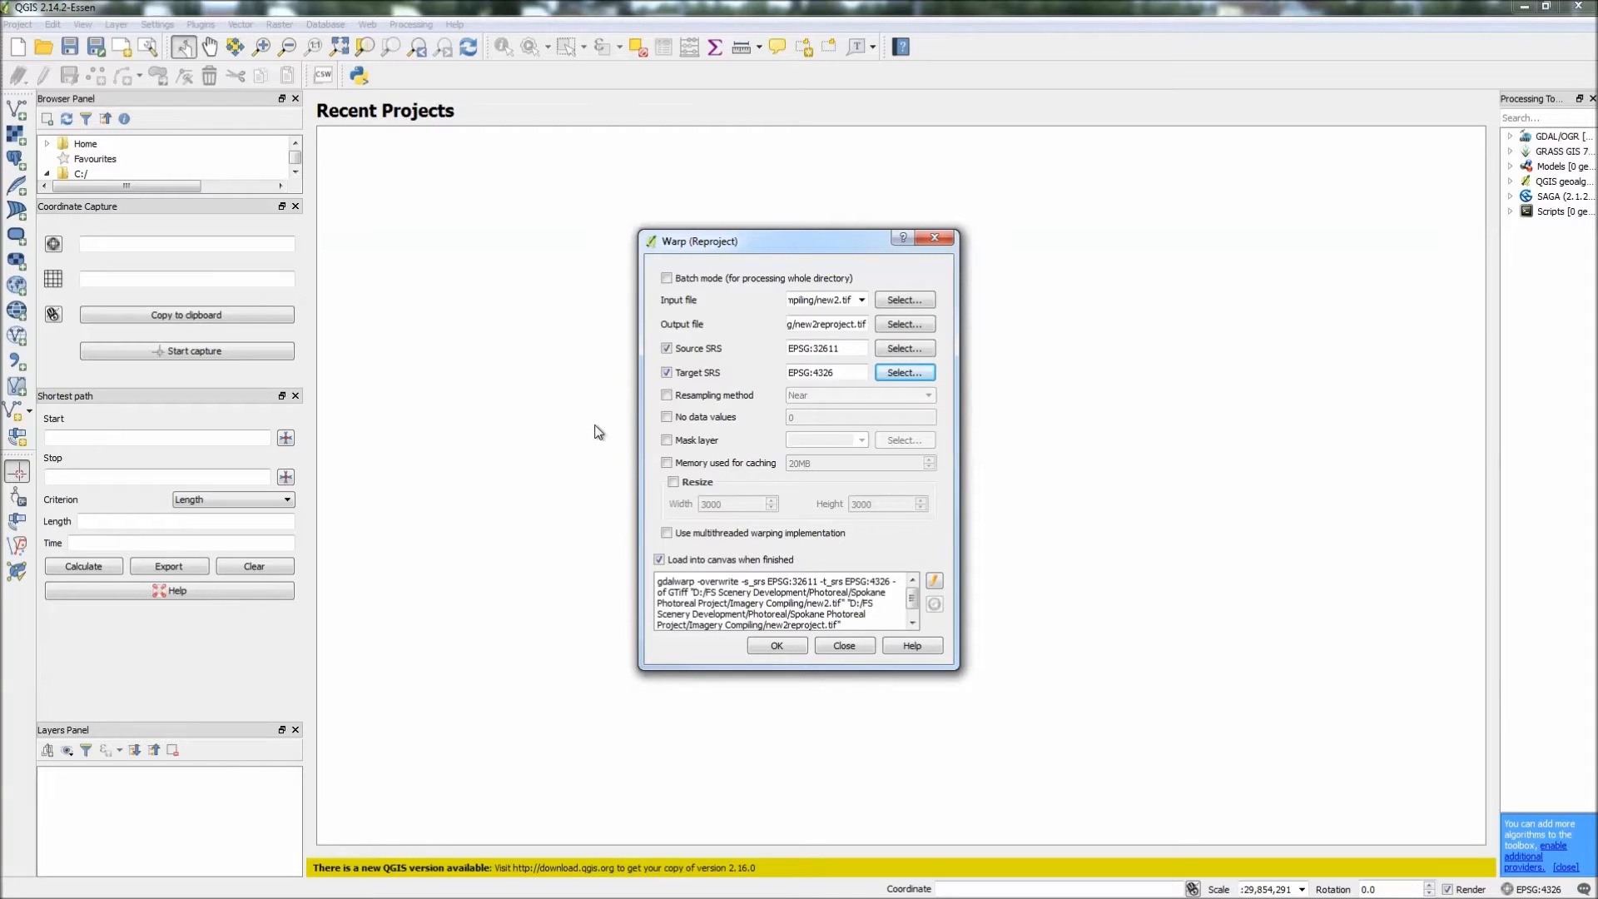
- Examine the generated gdalwarp command, including its source and target SRS options and its input and output paths
left_click_drag(687, 586, 916, 545)
left_click(657, 587)
left_click_drag(857, 626, 761, 597)
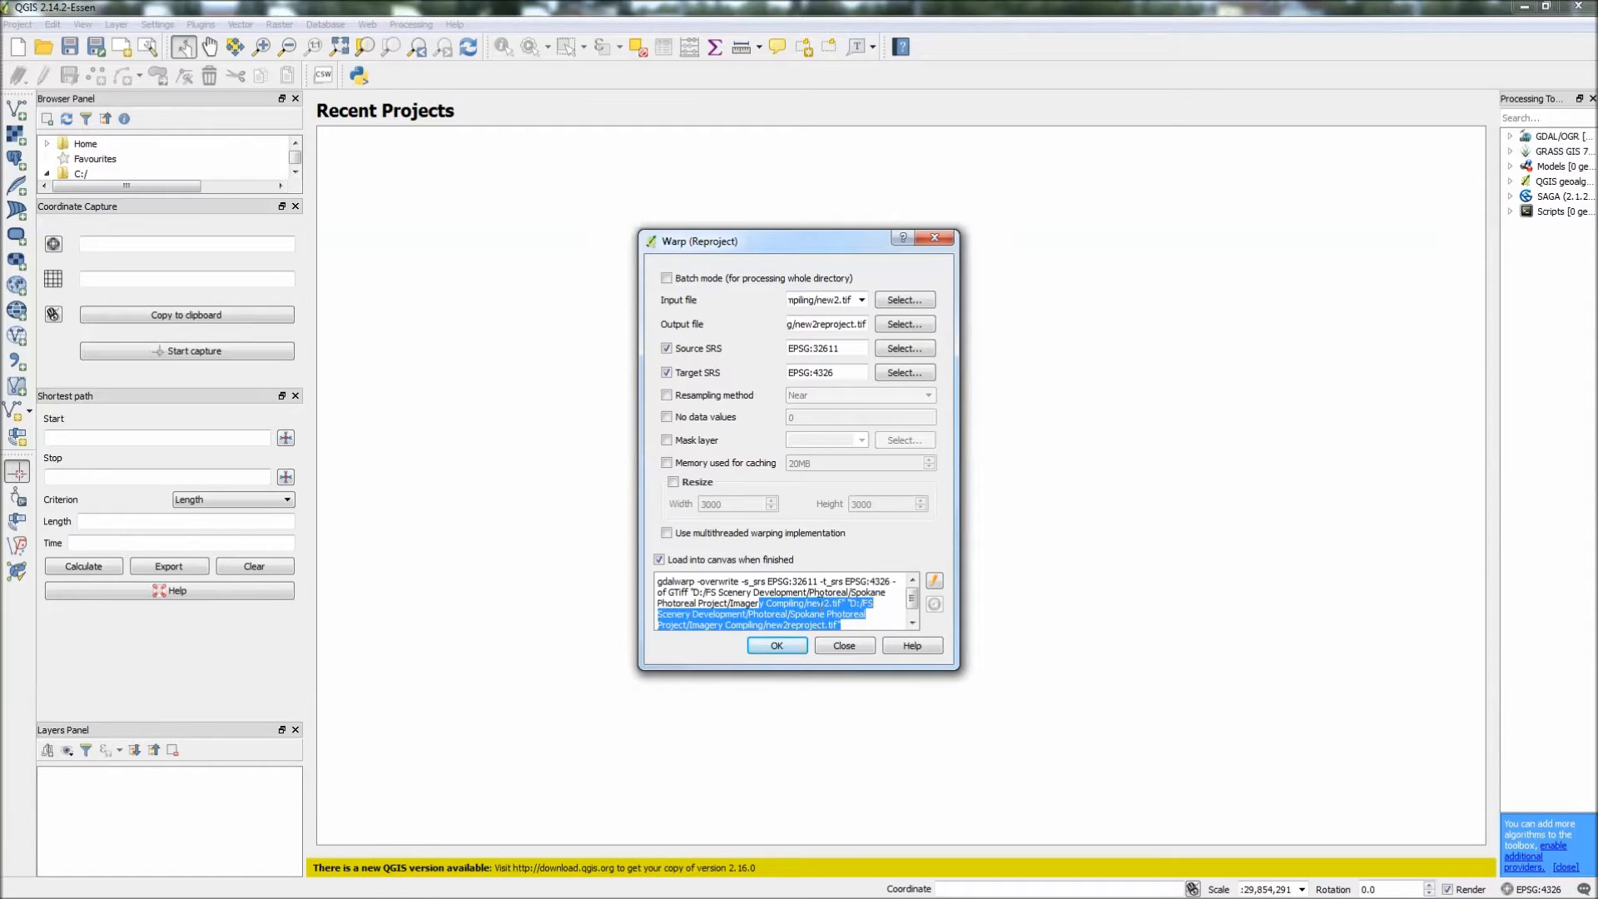
left_click(687, 591)
left_click_drag(659, 582, 875, 546)
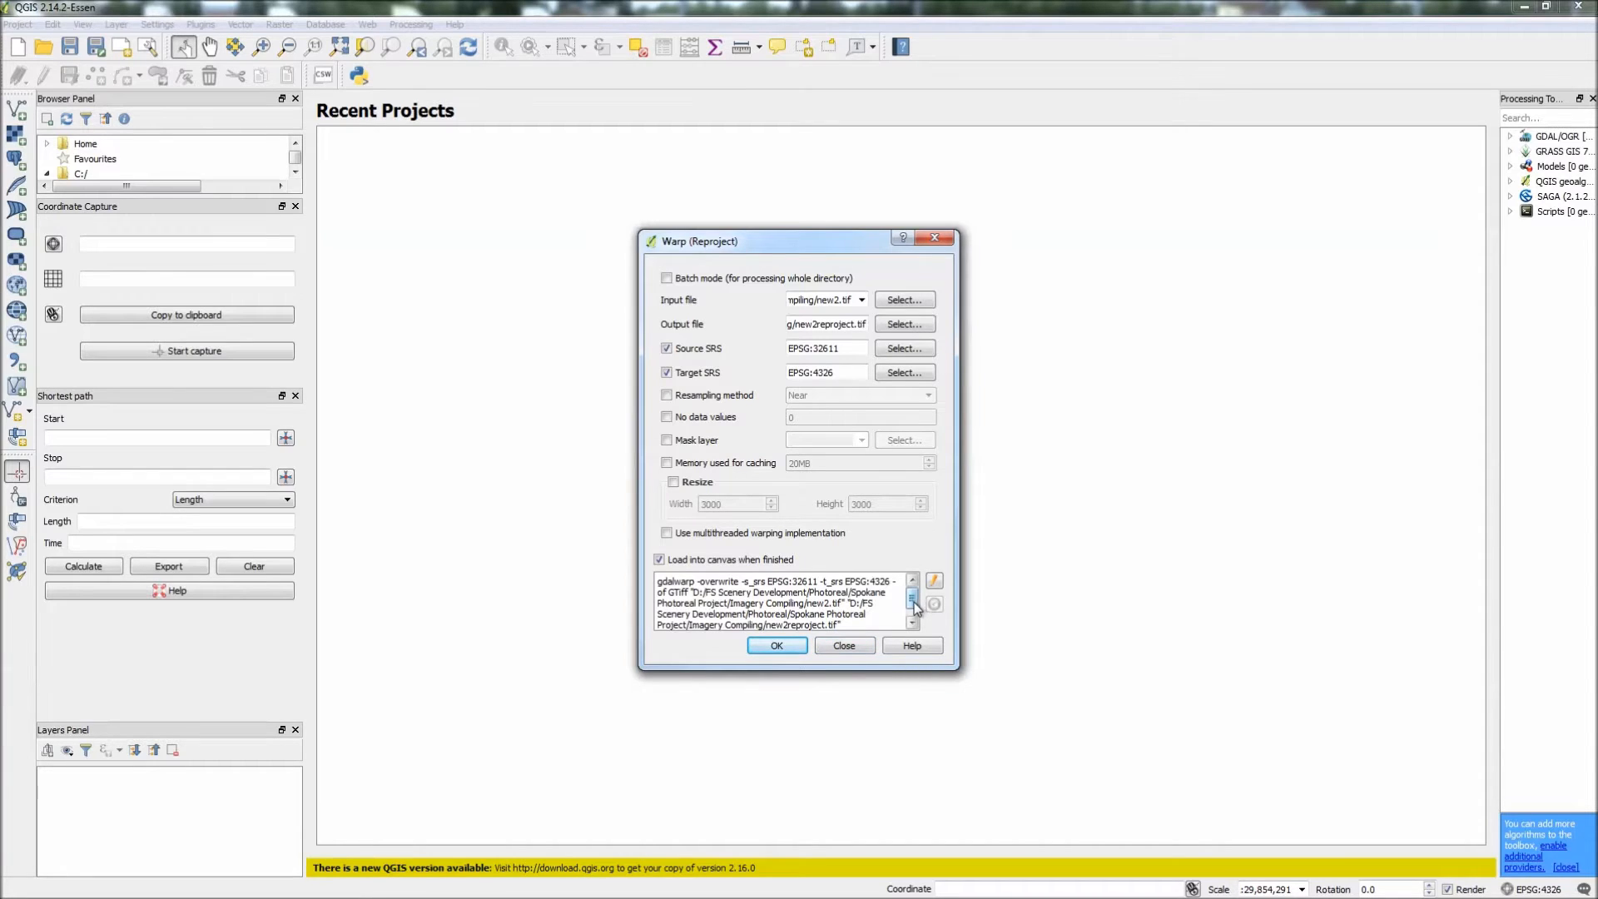
left_click_drag(914, 604, 916, 584)
left_click_drag(858, 619, 740, 547)
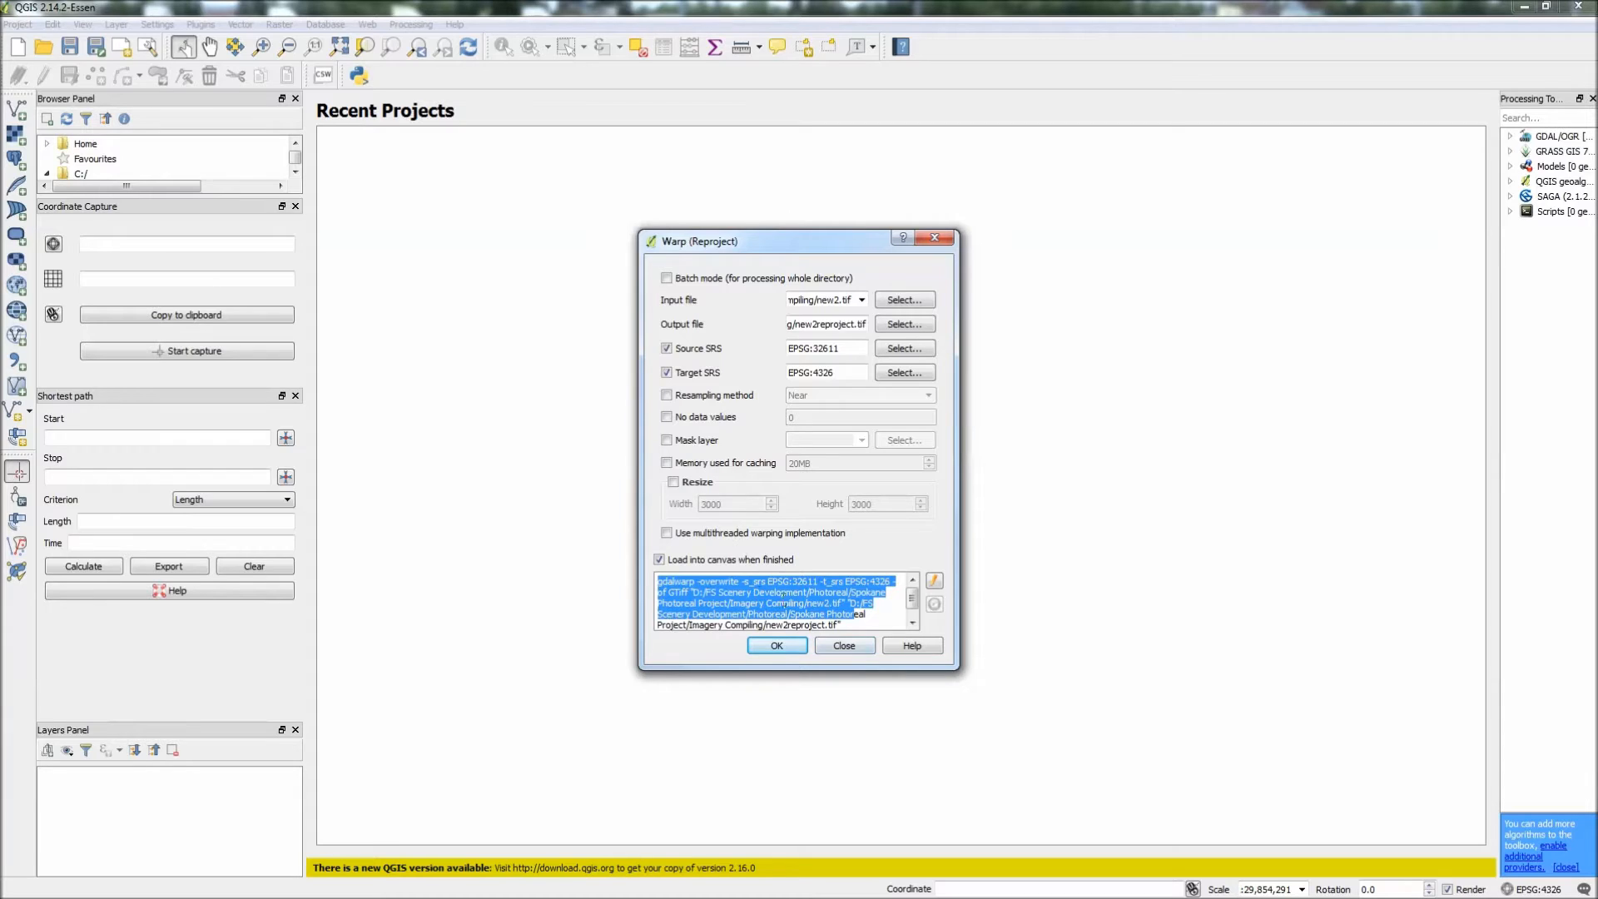
left_click(855, 624)
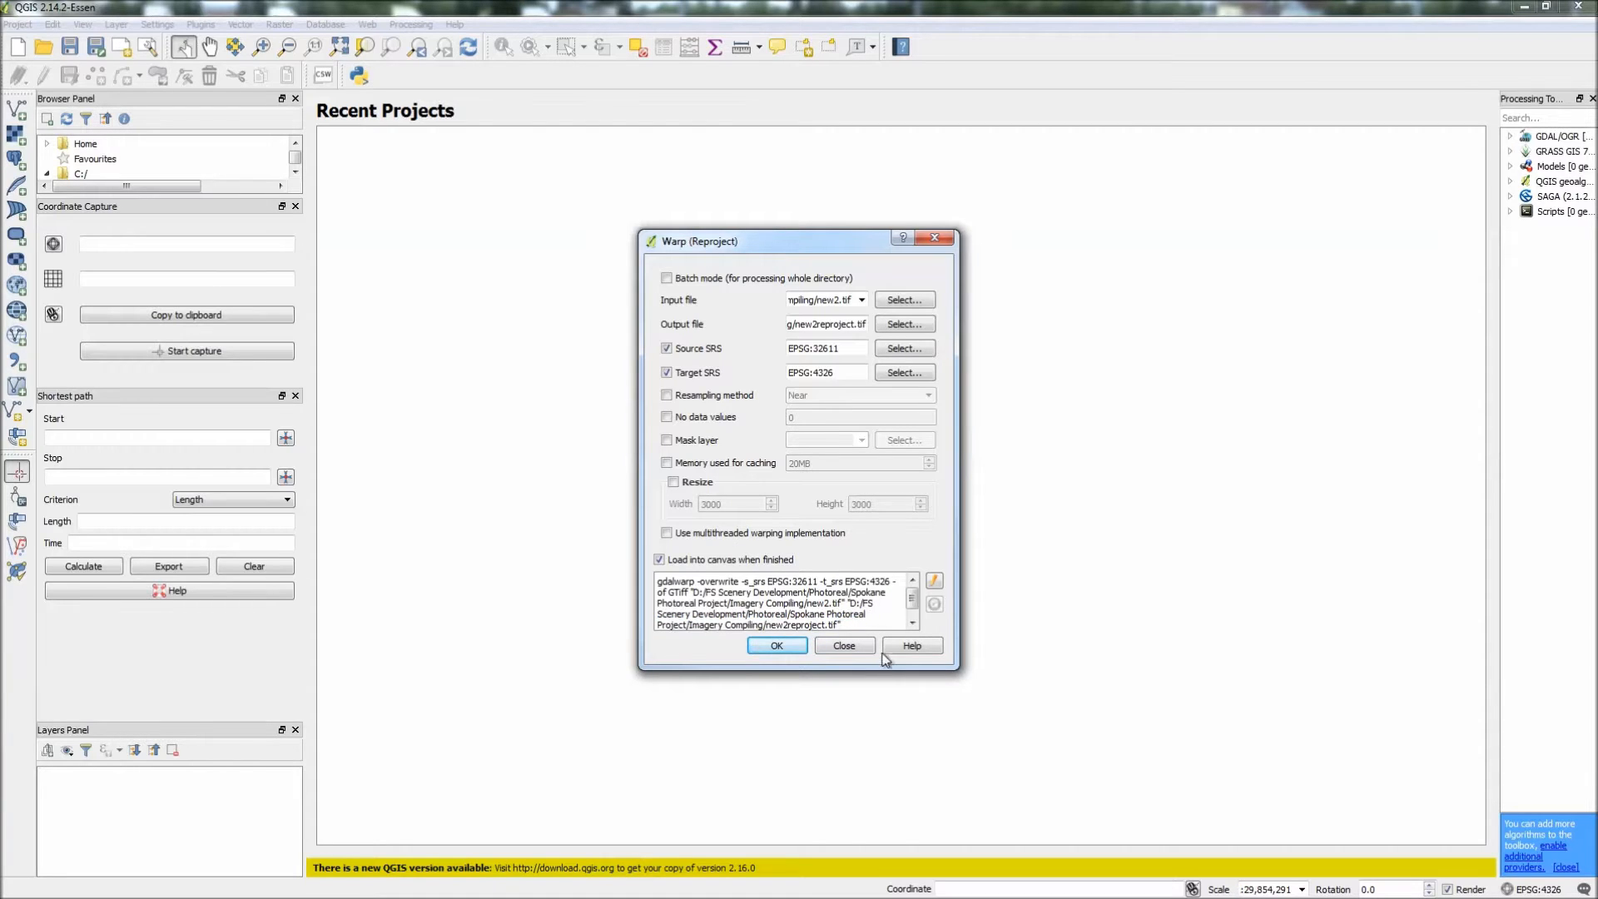
left_click_drag(855, 625, 779, 574)
left_click(772, 592)
mouse_move(836, 6)
left_click_drag(841, 625, 457, 404)
left_click(799, 587)
- Run the reprojection of new2.tif and dismiss the completion and output messages
left_click(782, 646)
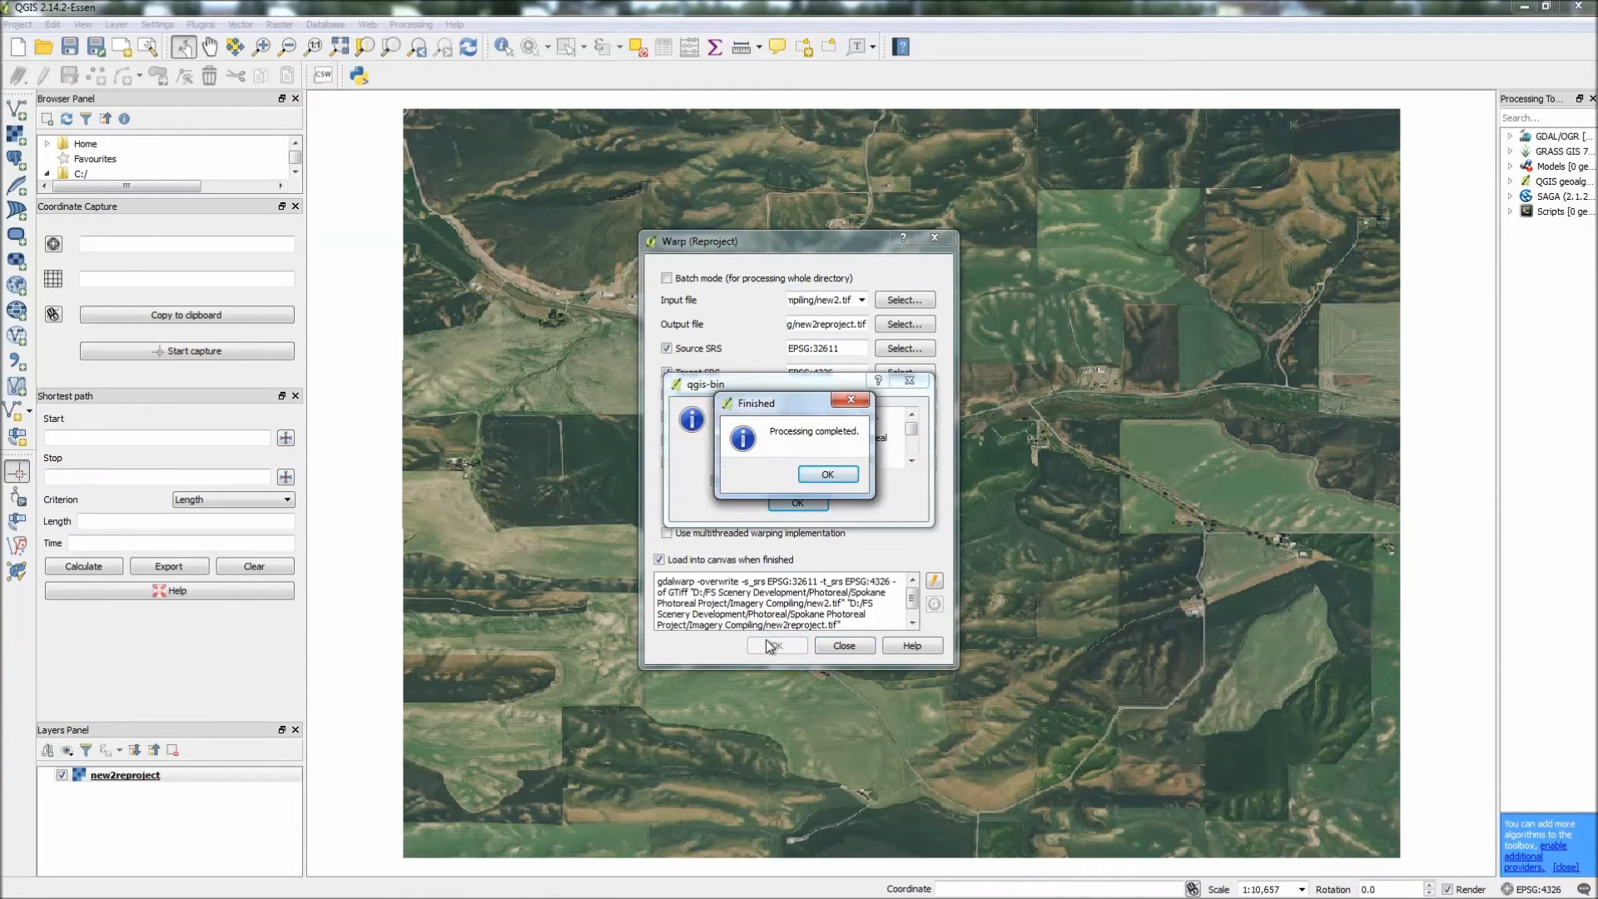
left_click(827, 475)
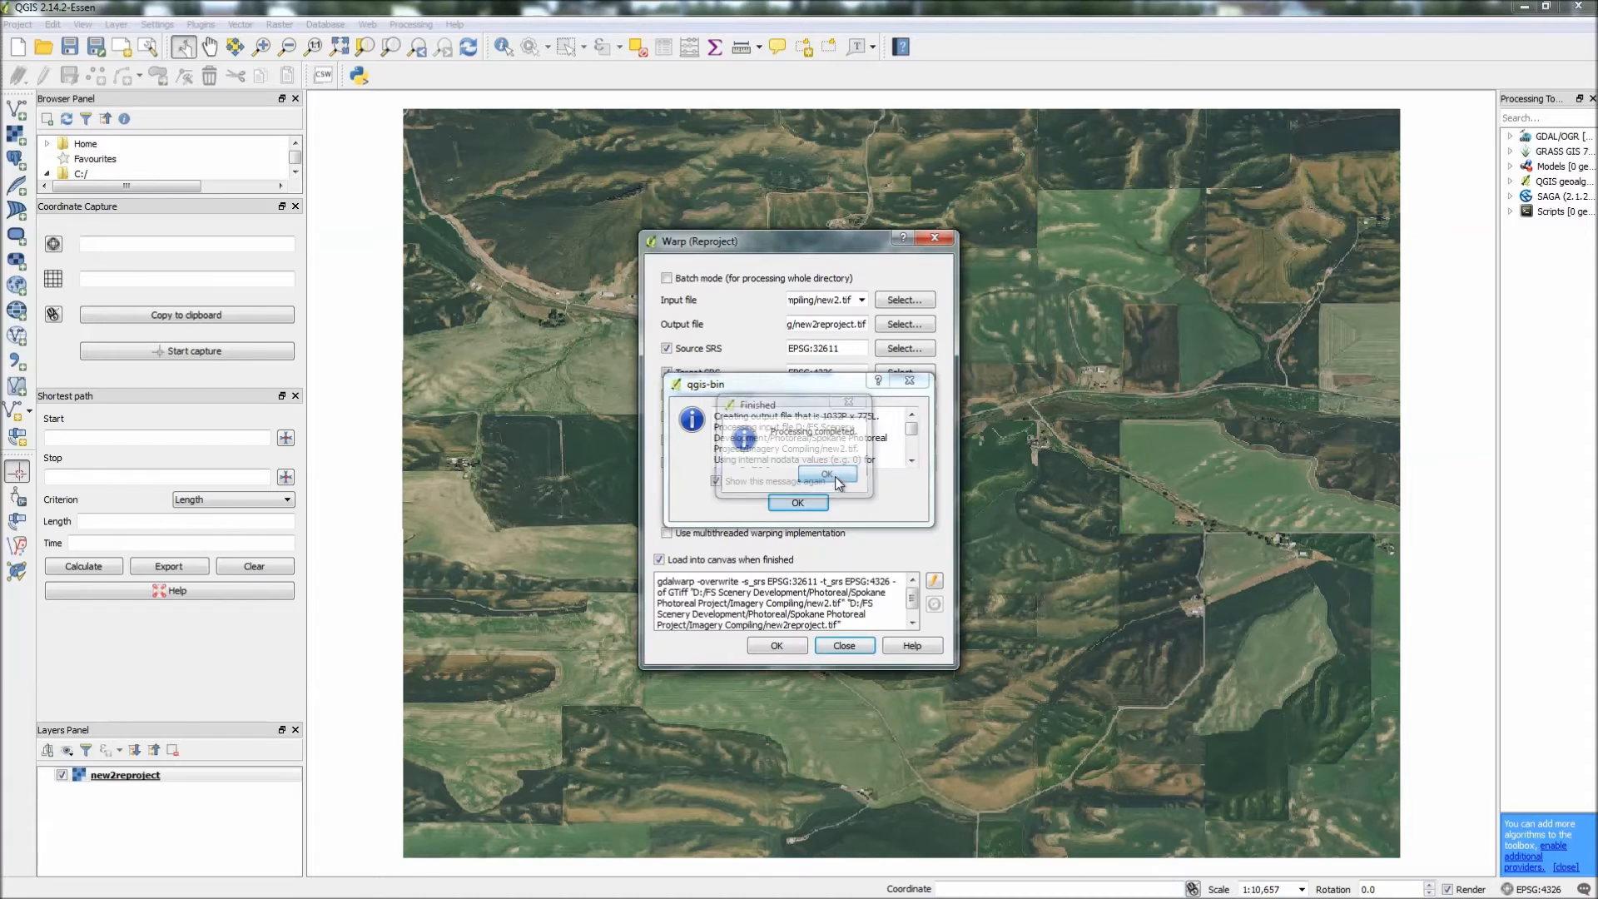
left_click(798, 503)
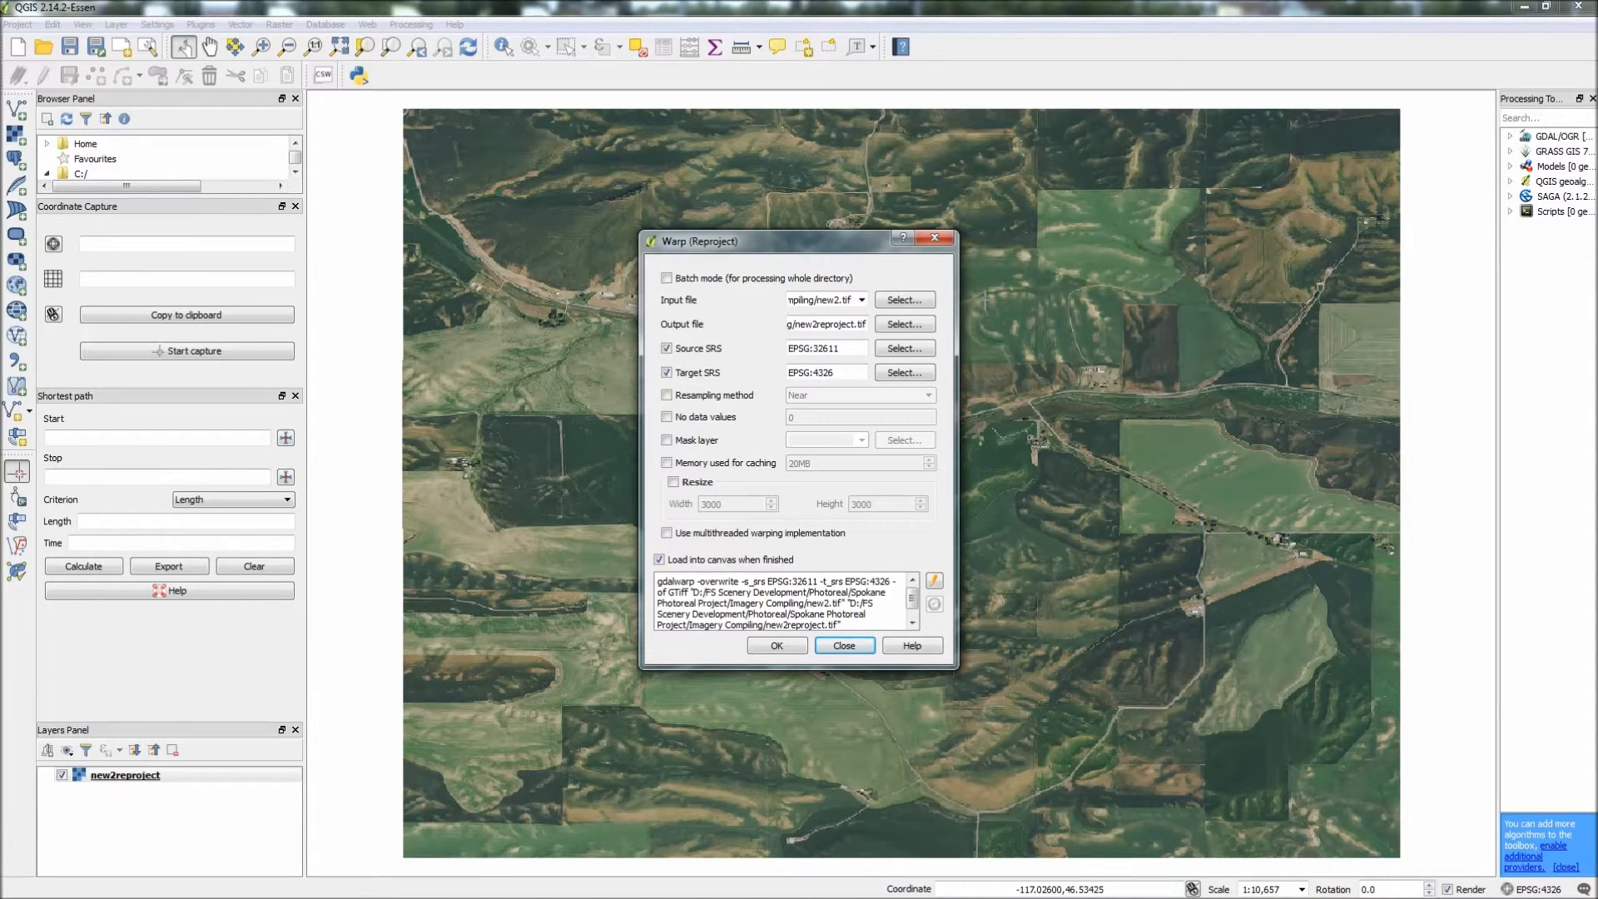
- Close the Warp dialog and switch to the Imagery Compiling folder in Windows Explorer
left_click(935, 238)
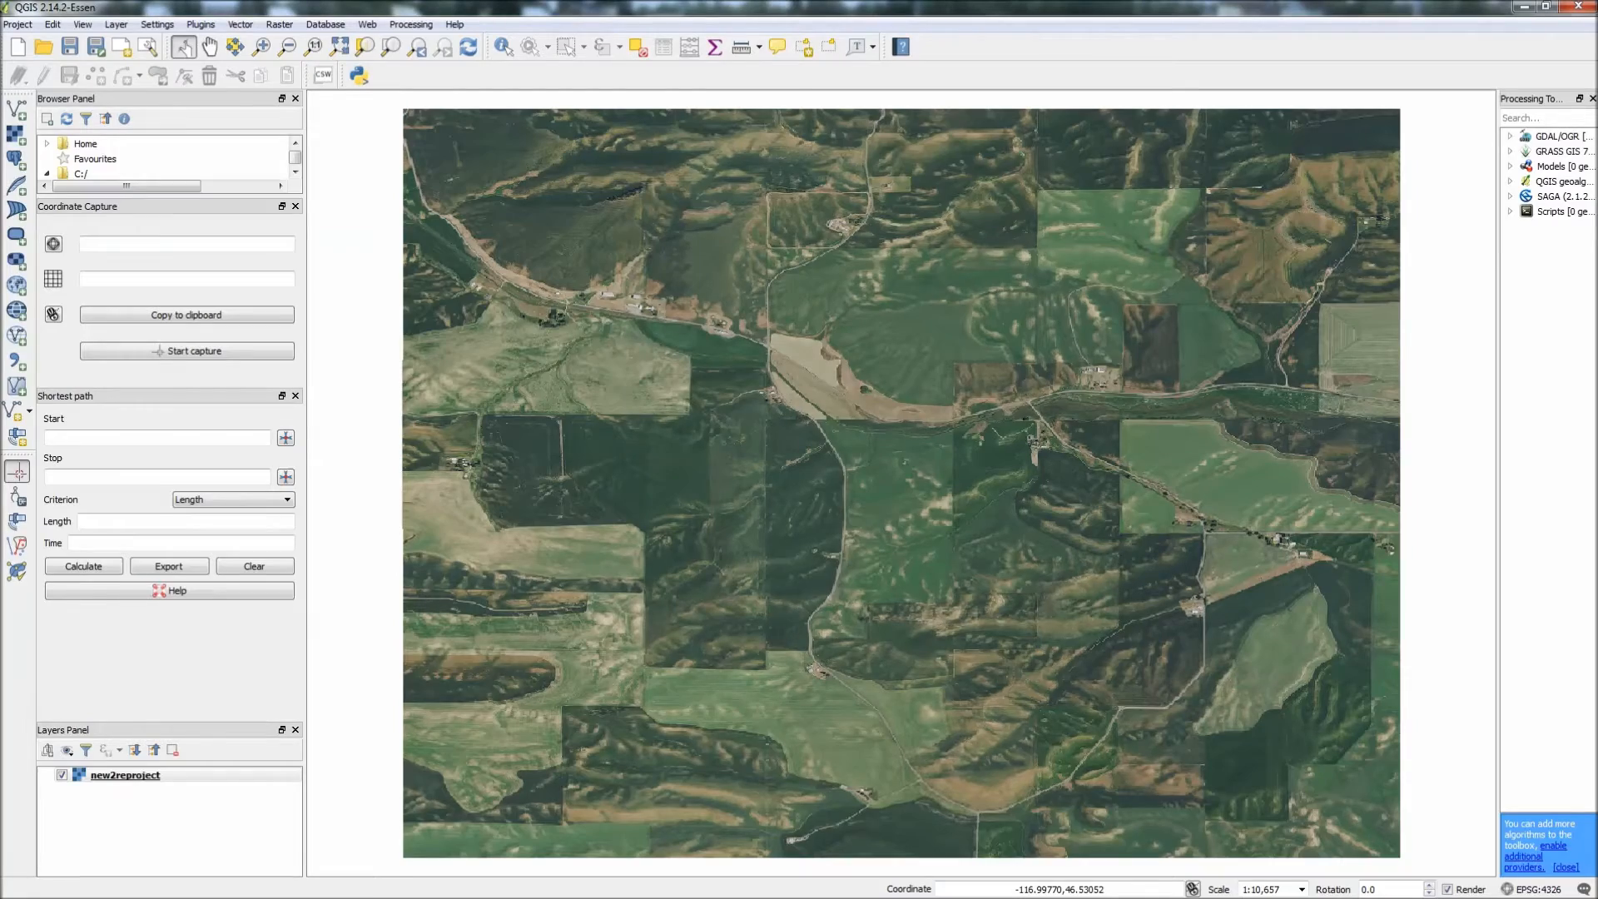
left_click_drag(1460, 256, 1597, 218)
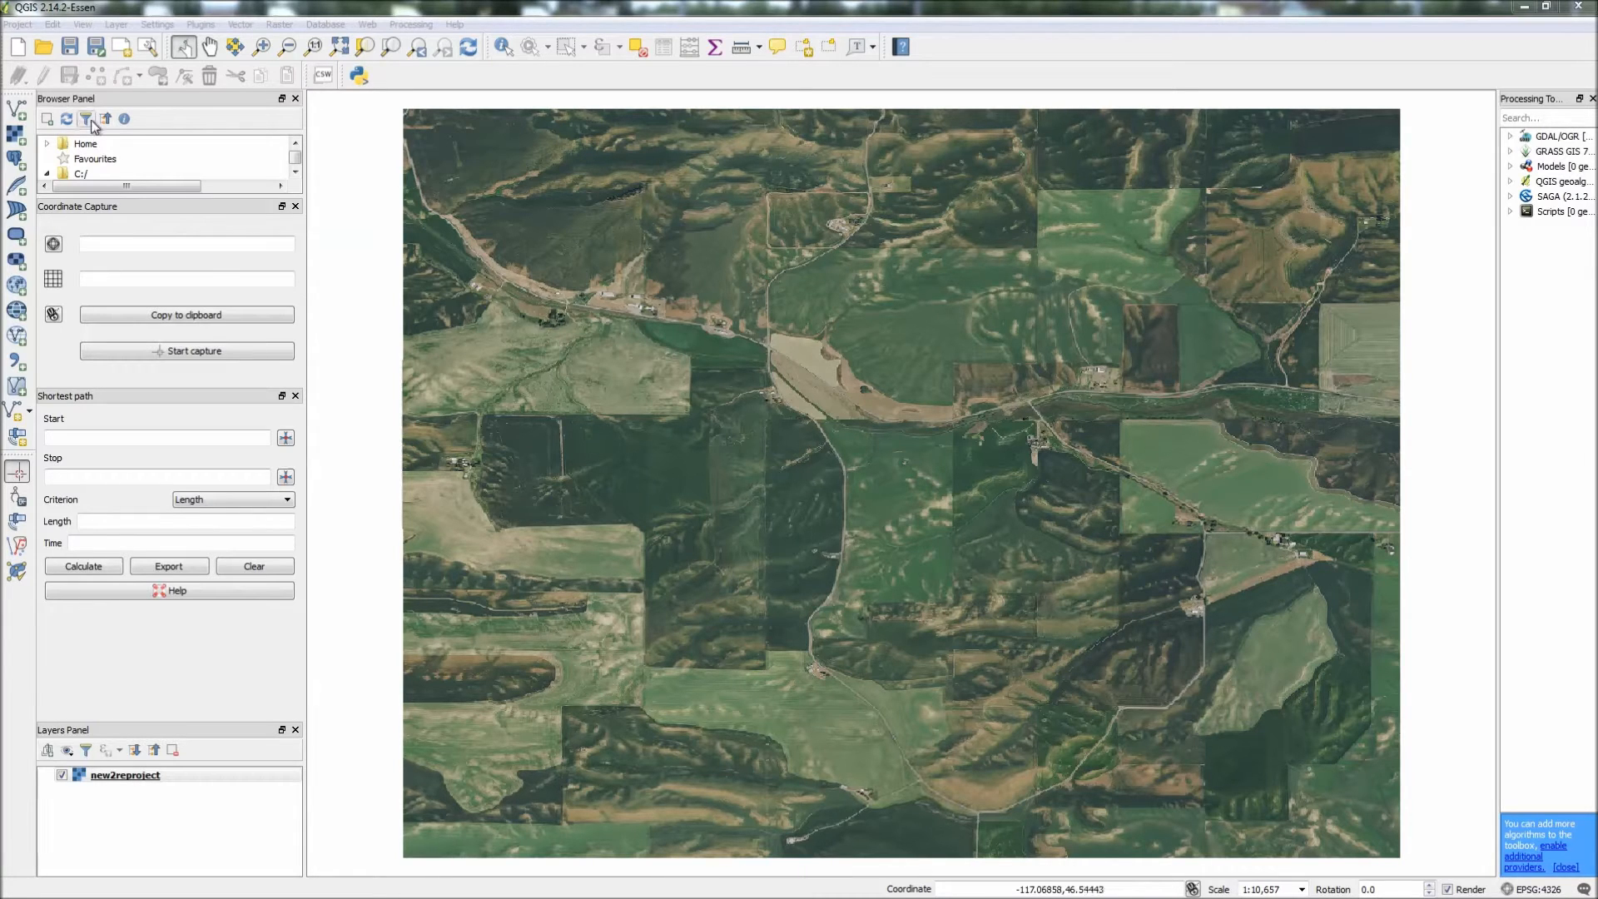
left_click(7, 28)
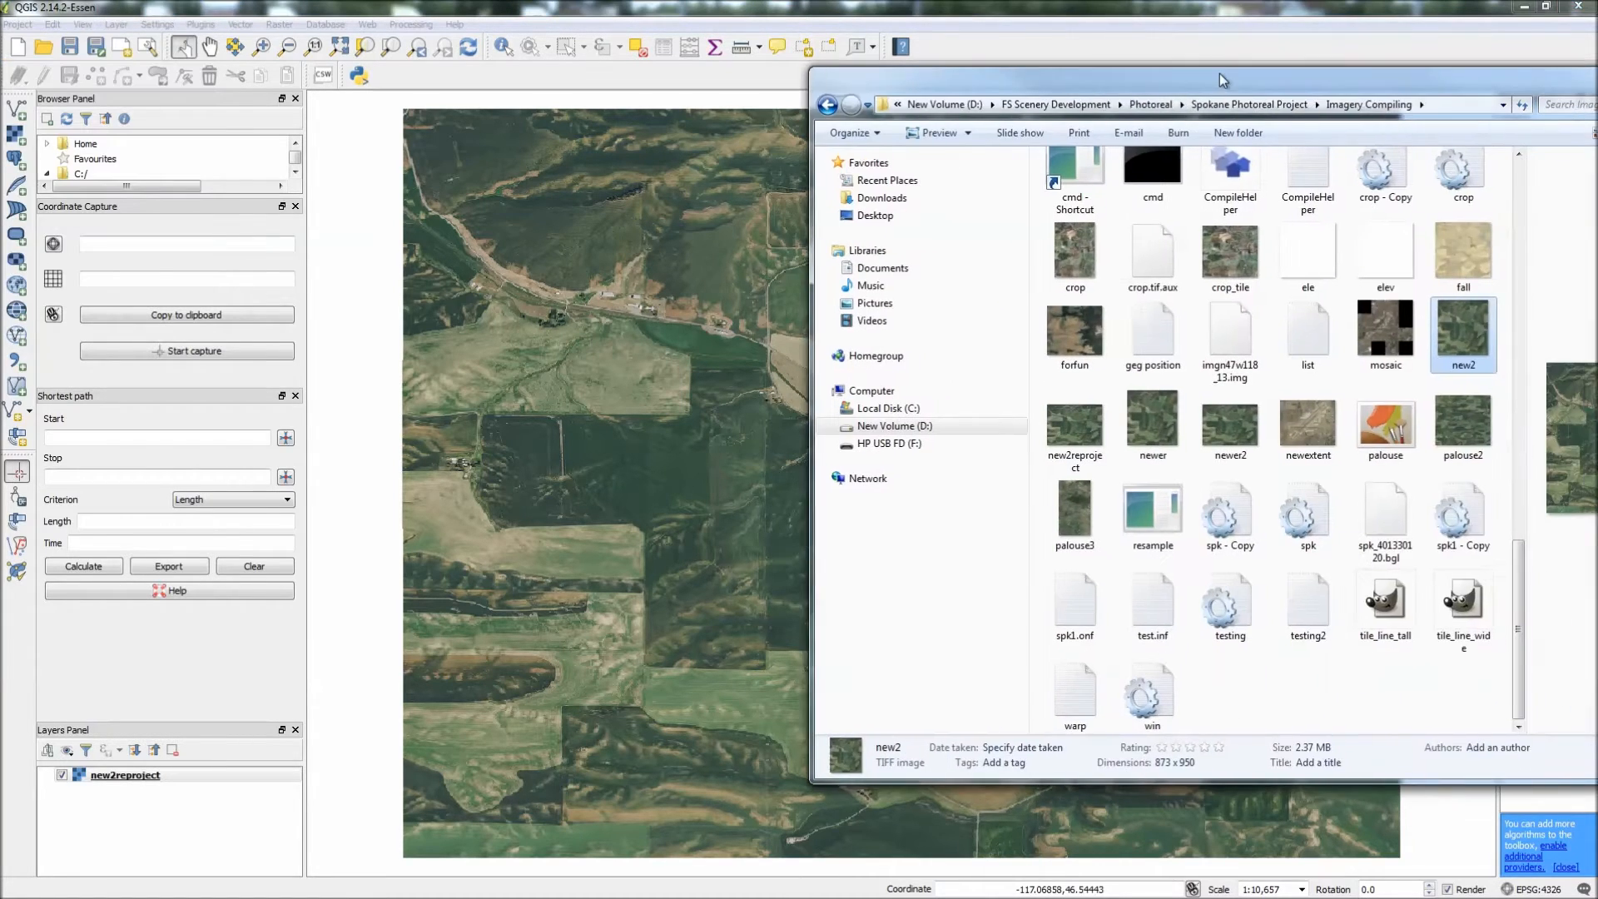
- View the reprojected image new2reproject in the photo viewer, and close the viewer
left_click_drag(1221, 73, 1138, 113)
left_click(1031, 465)
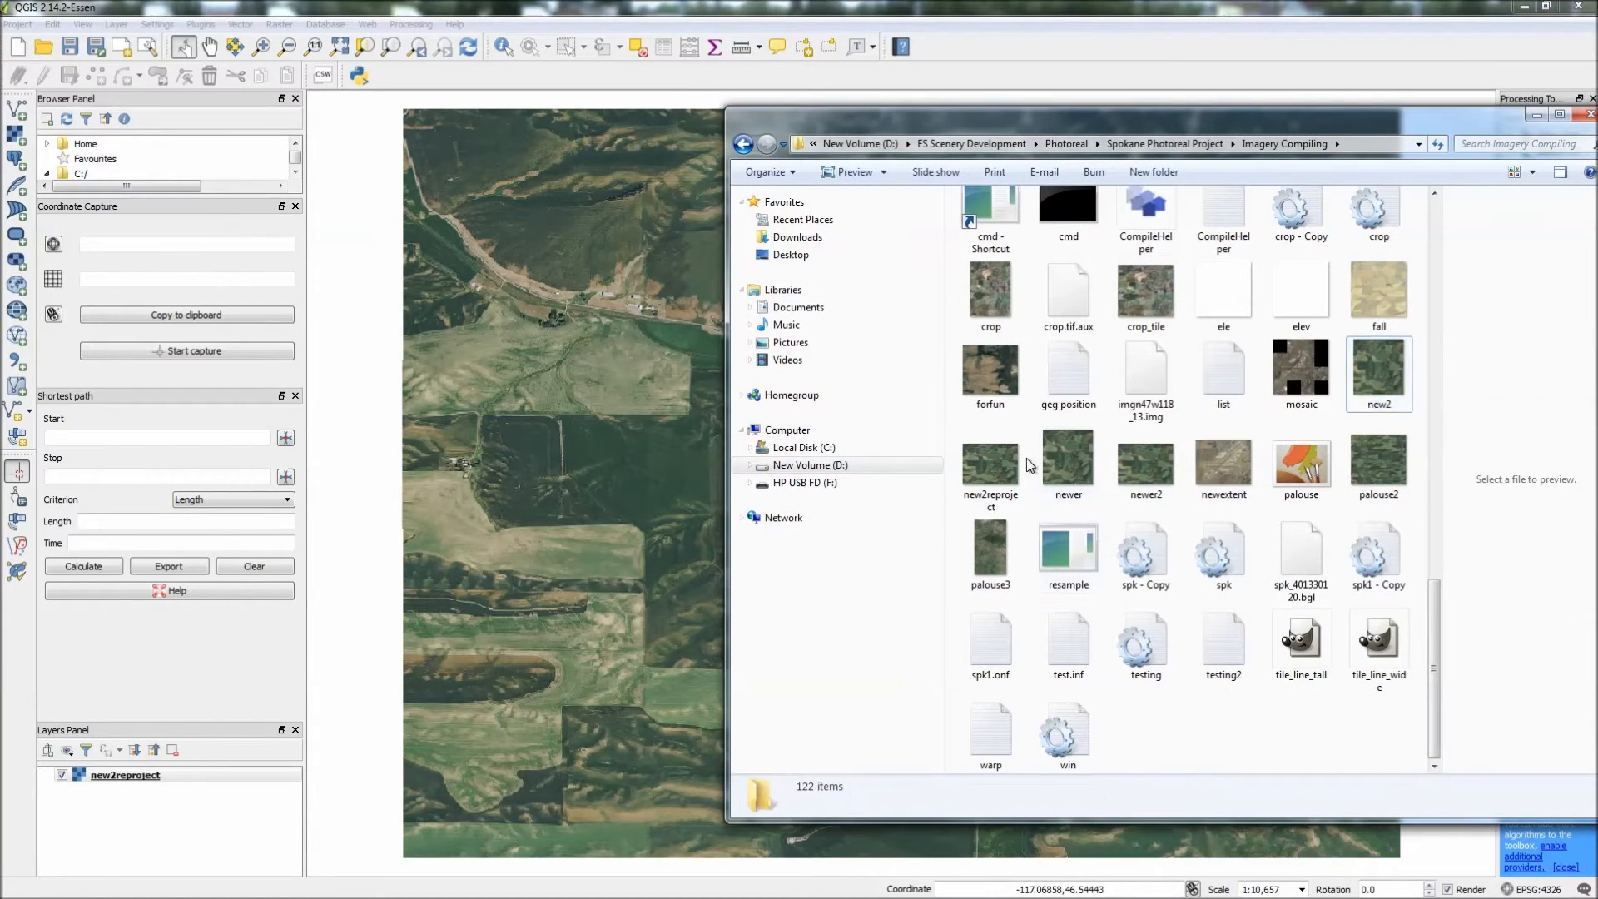
left_click(999, 467)
double_click(998, 464)
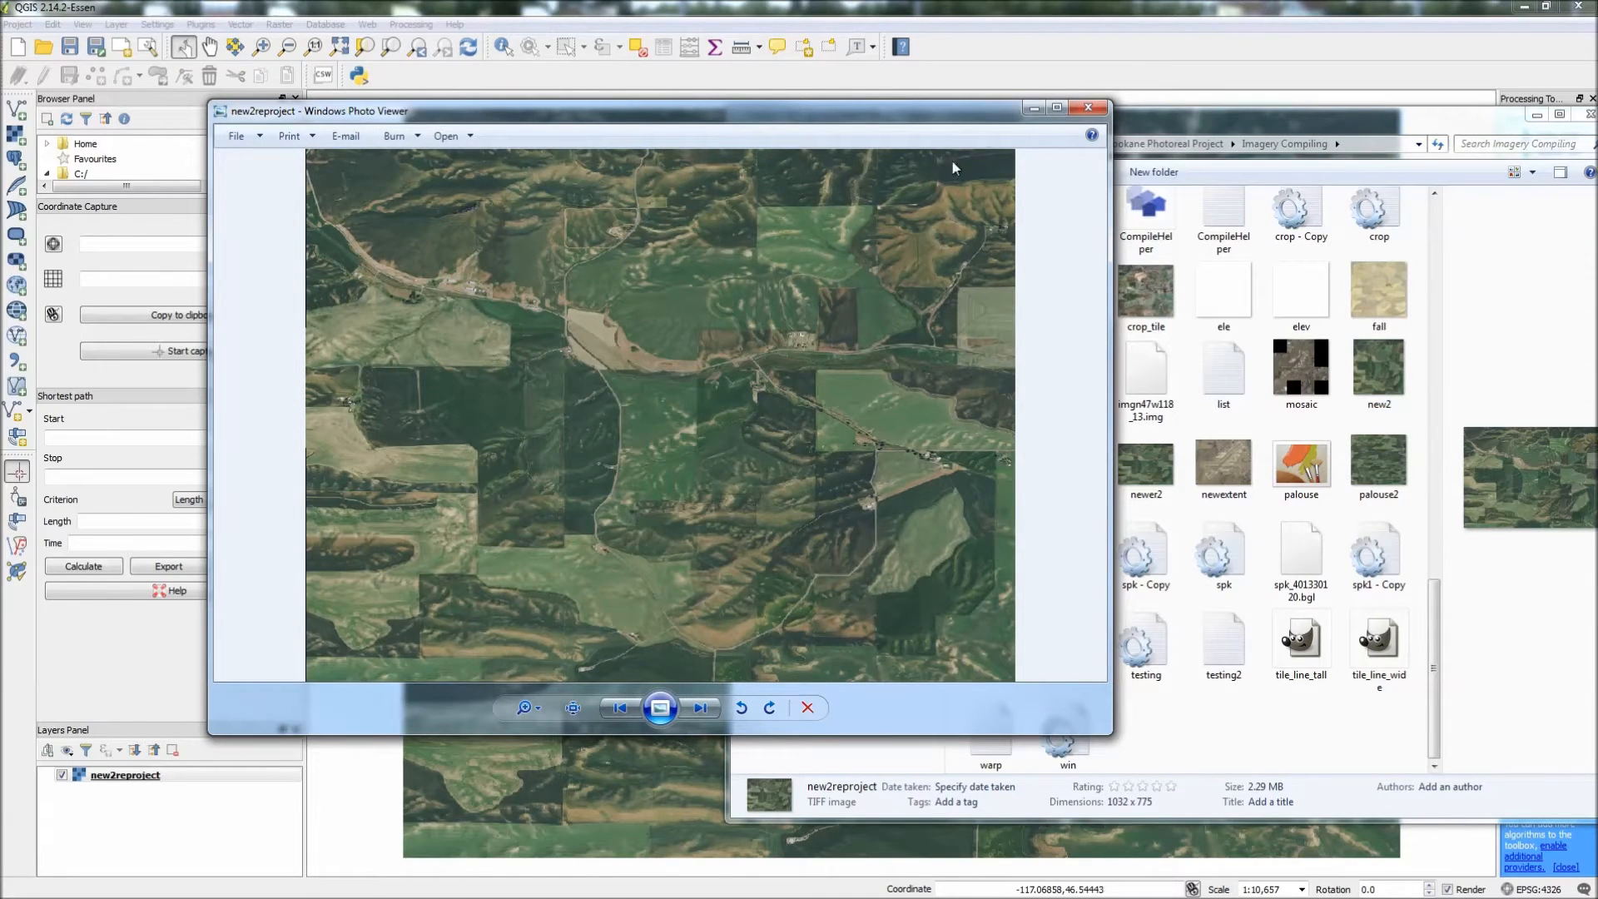
left_click(1085, 108)
left_click_drag(1084, 121, 1597, 350)
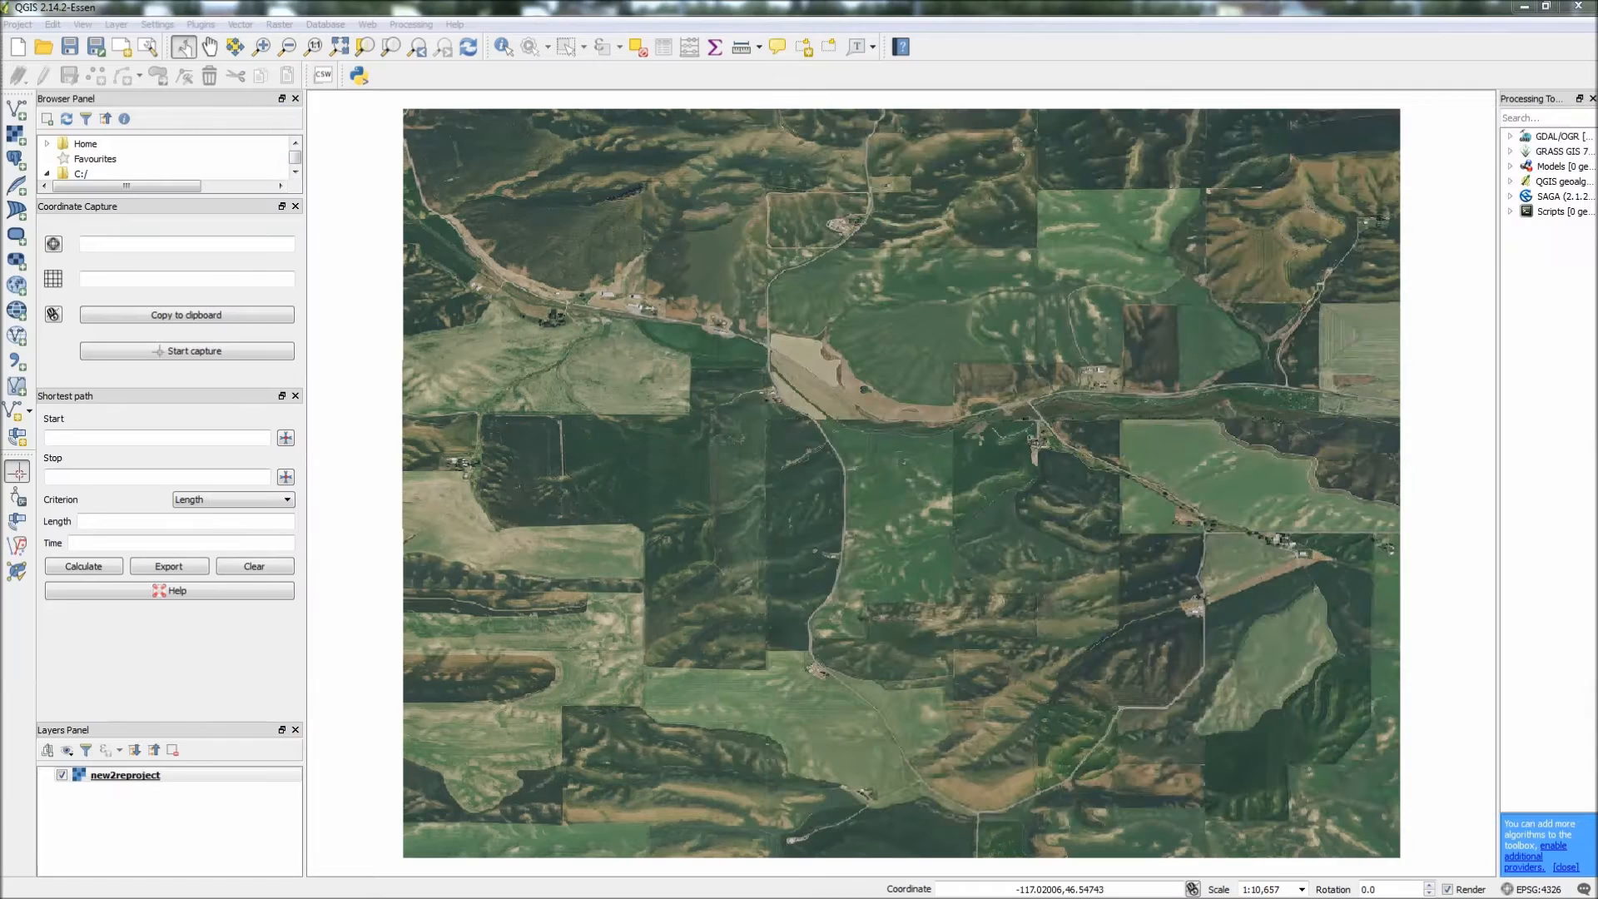
- Locate the resample and cmd applications alongside new2reproject in the Imagery Compiling folder
left_click_drag(1597, 125, 675, 79)
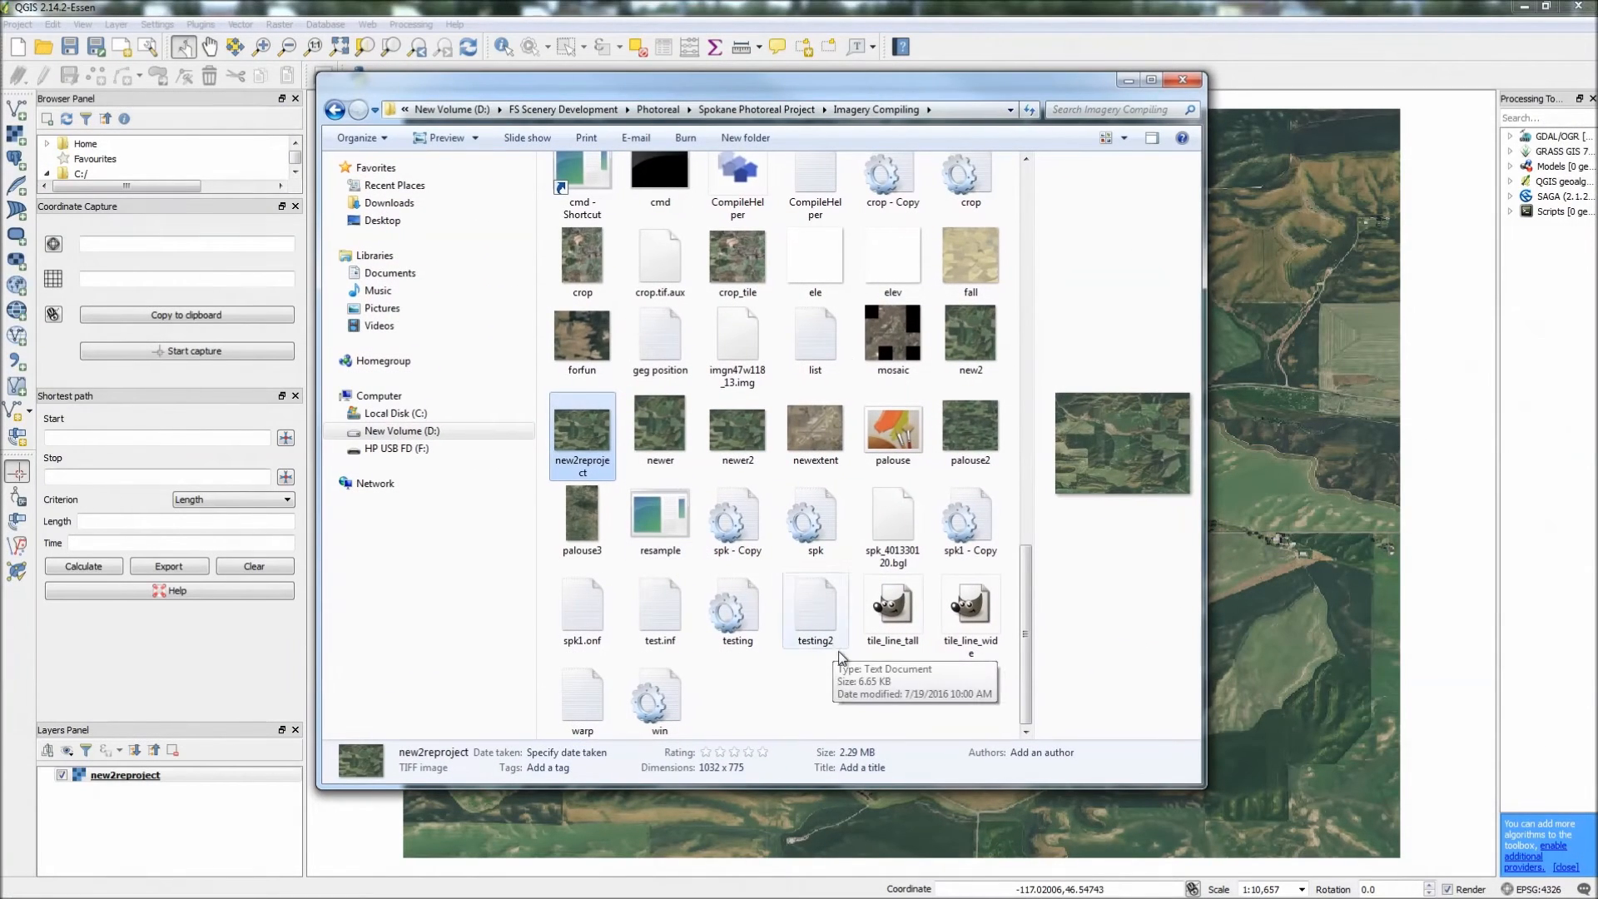
left_click(837, 657)
left_click(664, 521)
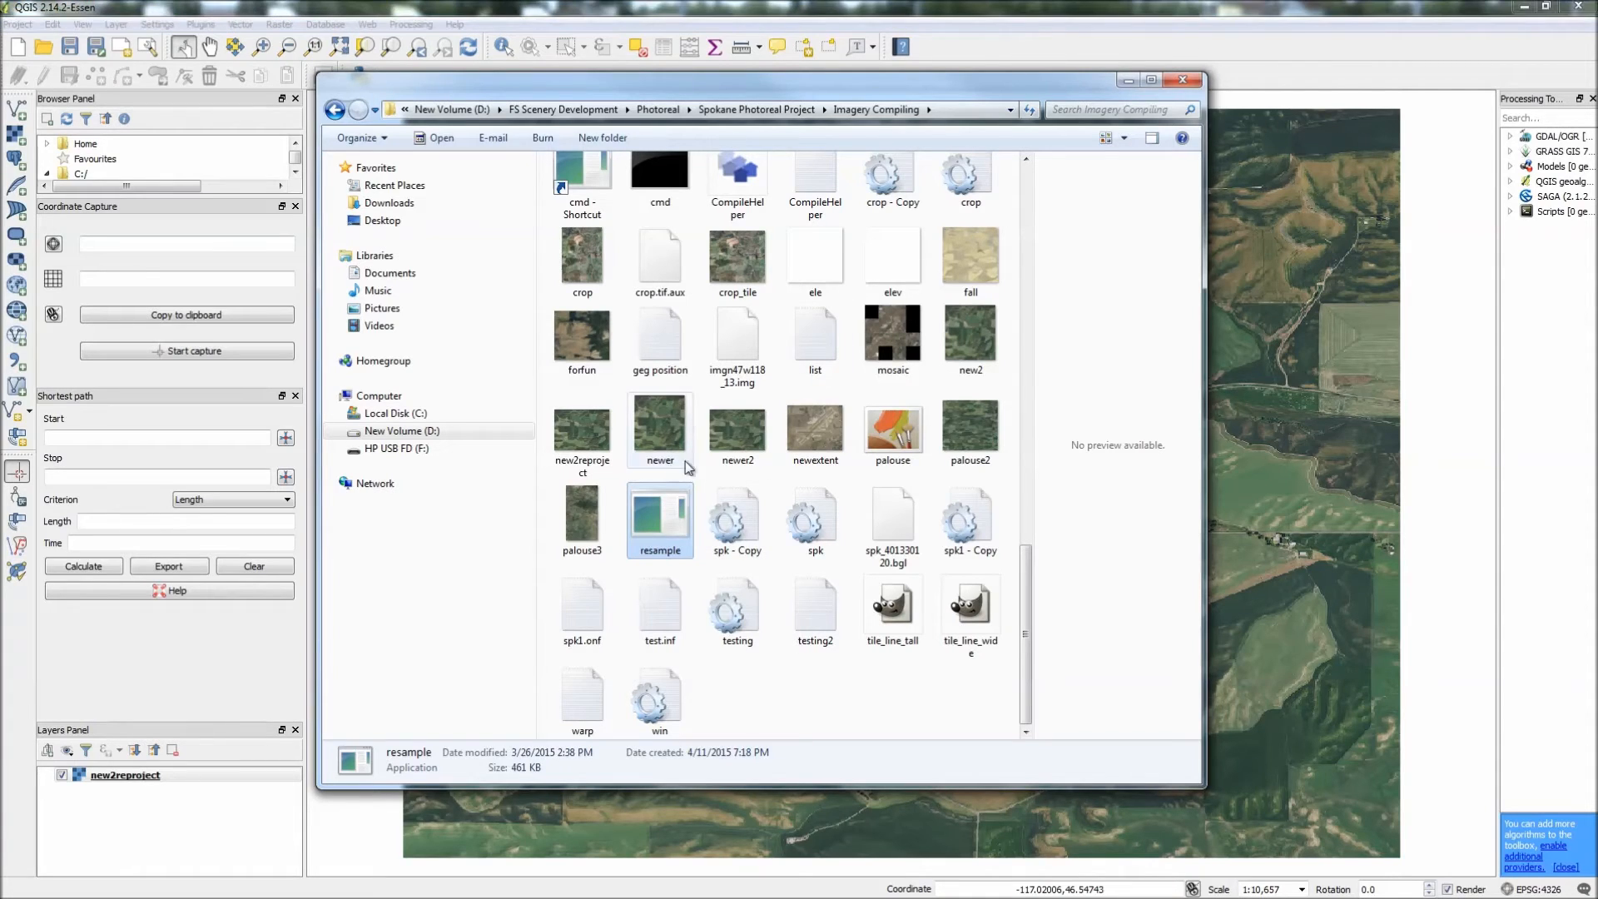
left_click(756, 499)
left_click(671, 545)
left_click(732, 715)
left_click(696, 204)
scroll(696, 204, "up", 1)
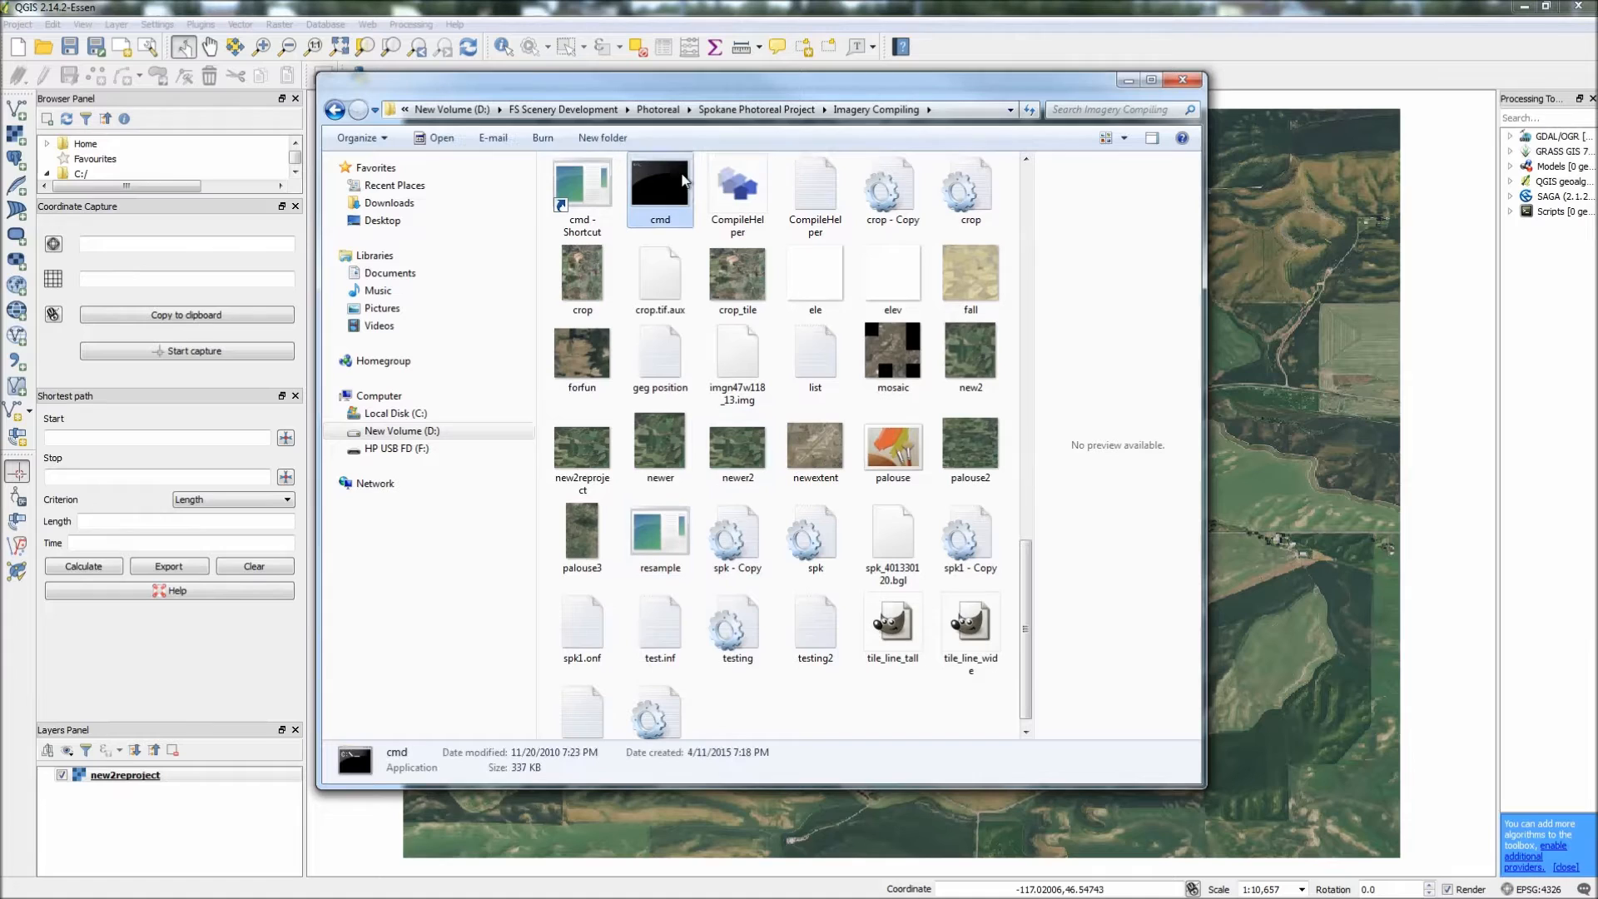
left_click(829, 685)
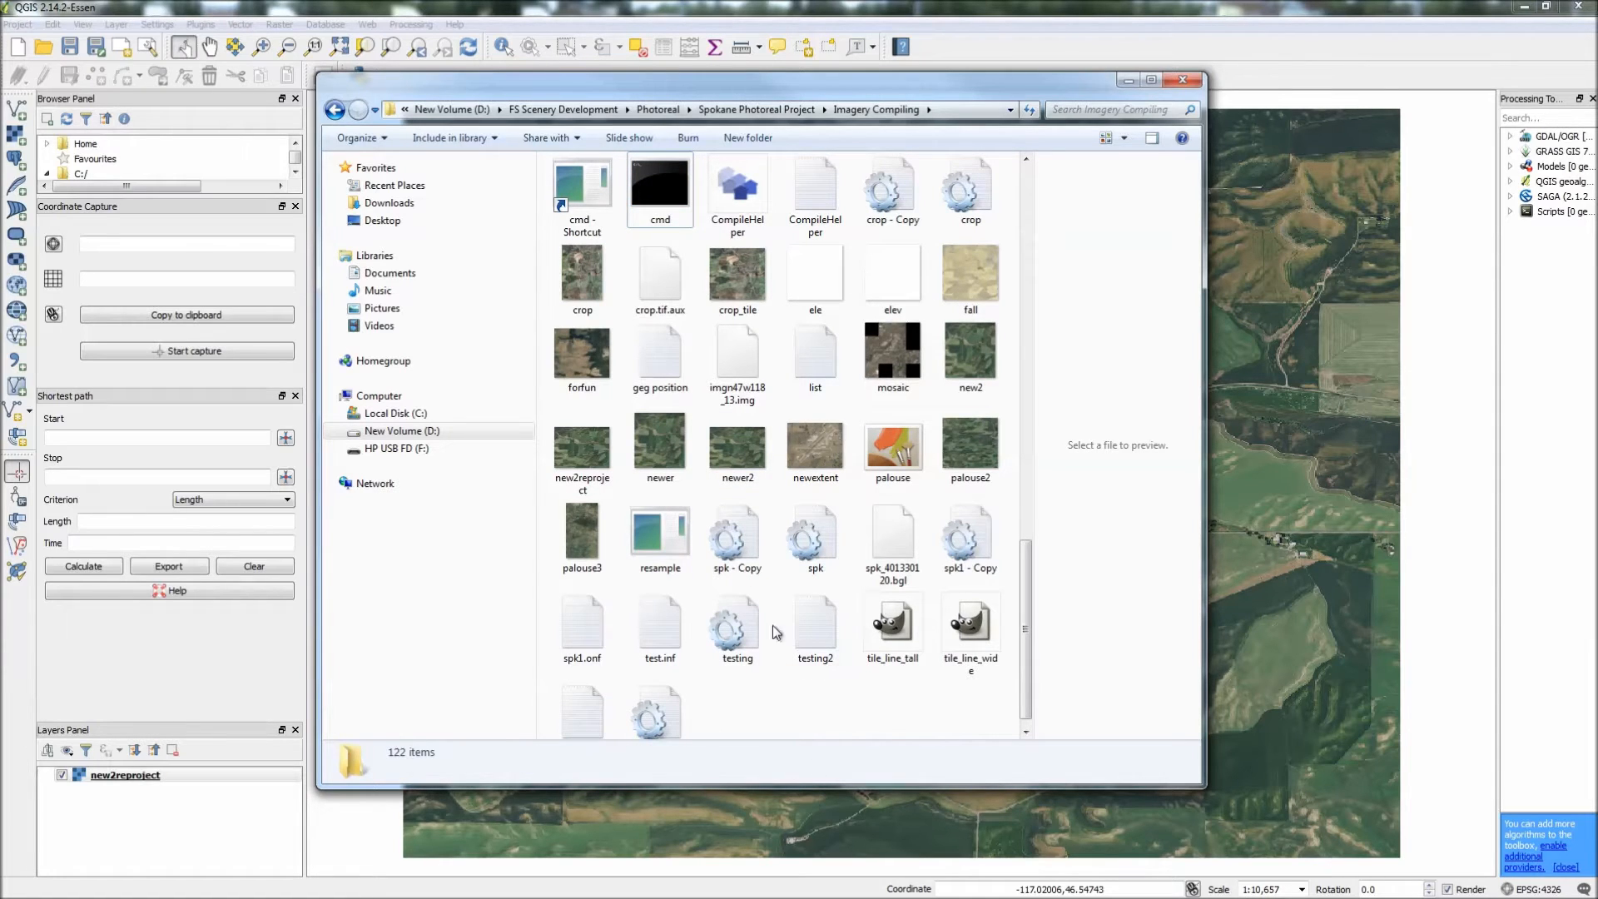
left_click(660, 539)
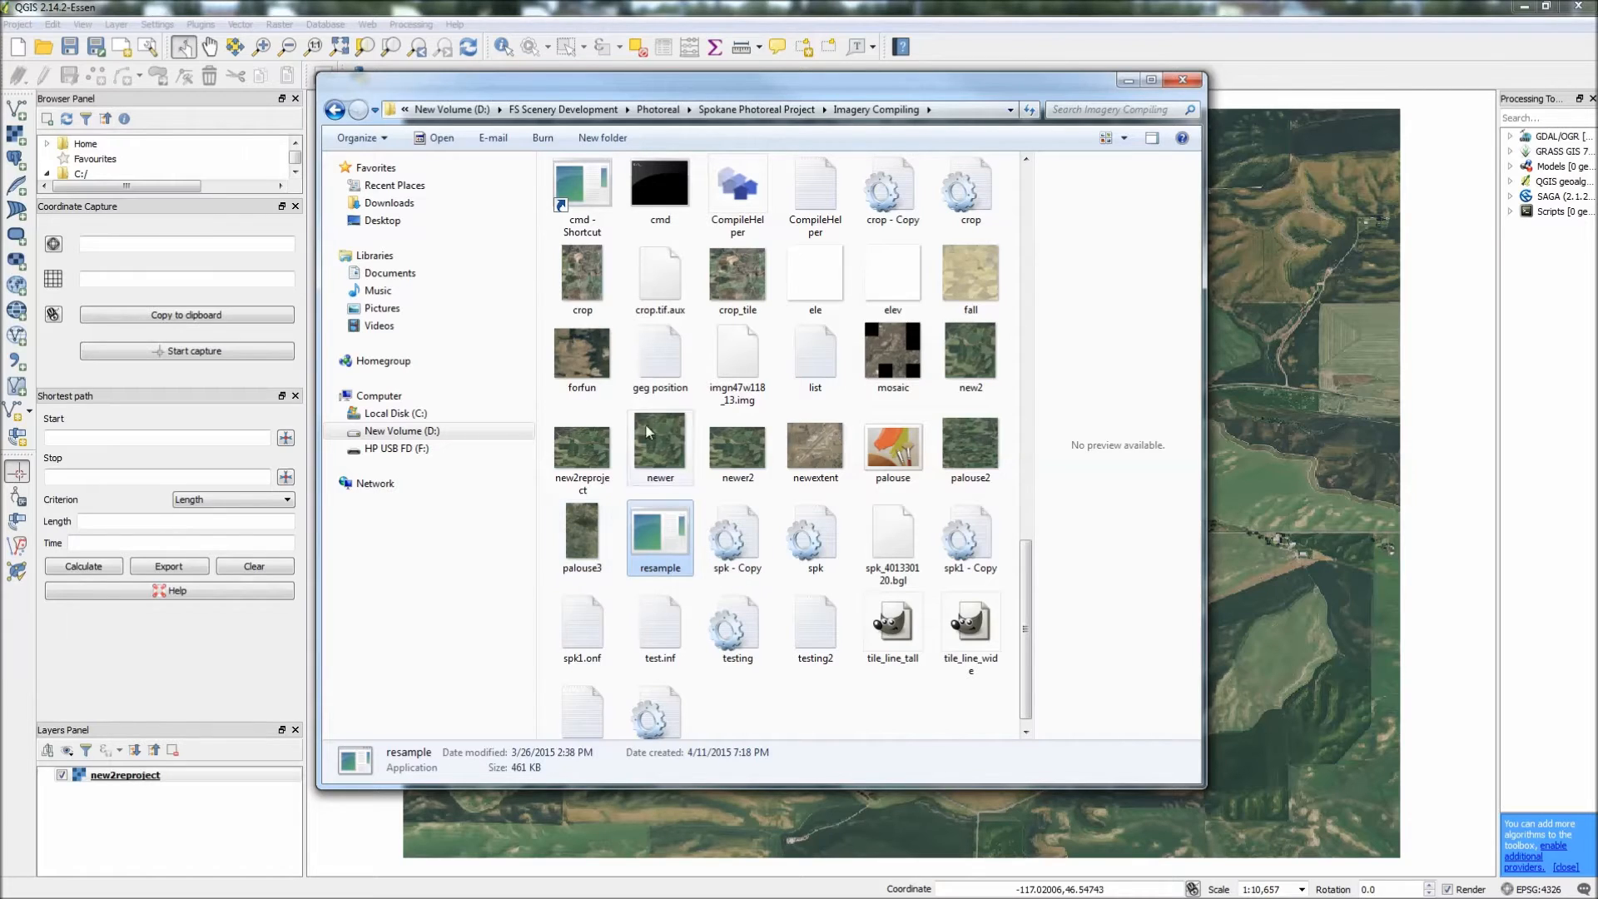
left_click(616, 455)
left_click(677, 563)
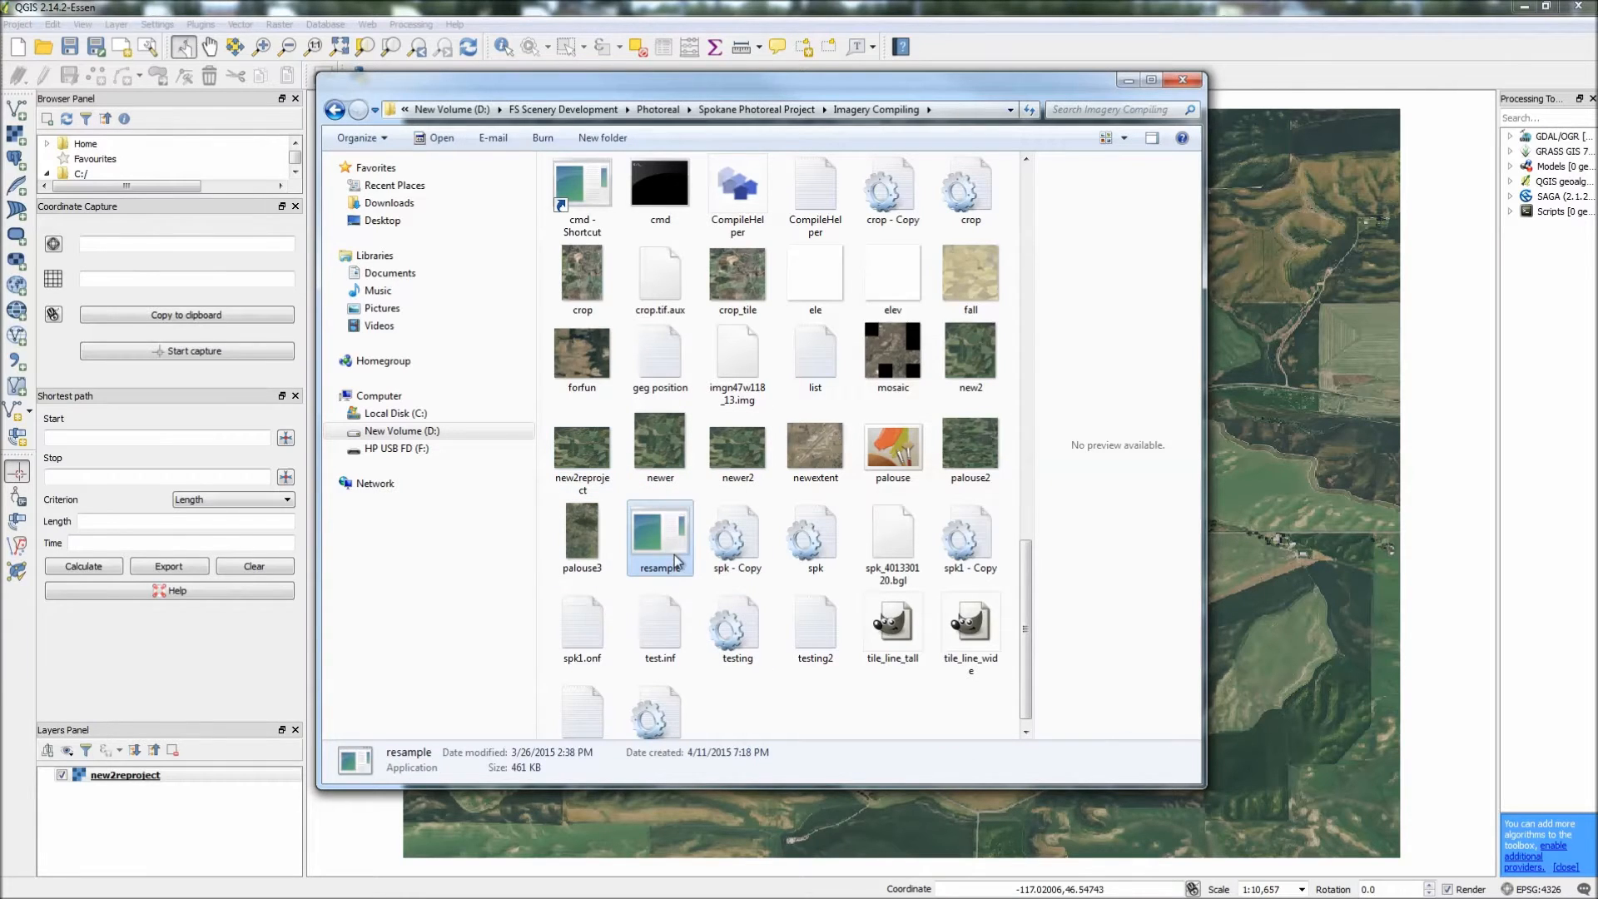
left_click(770, 726)
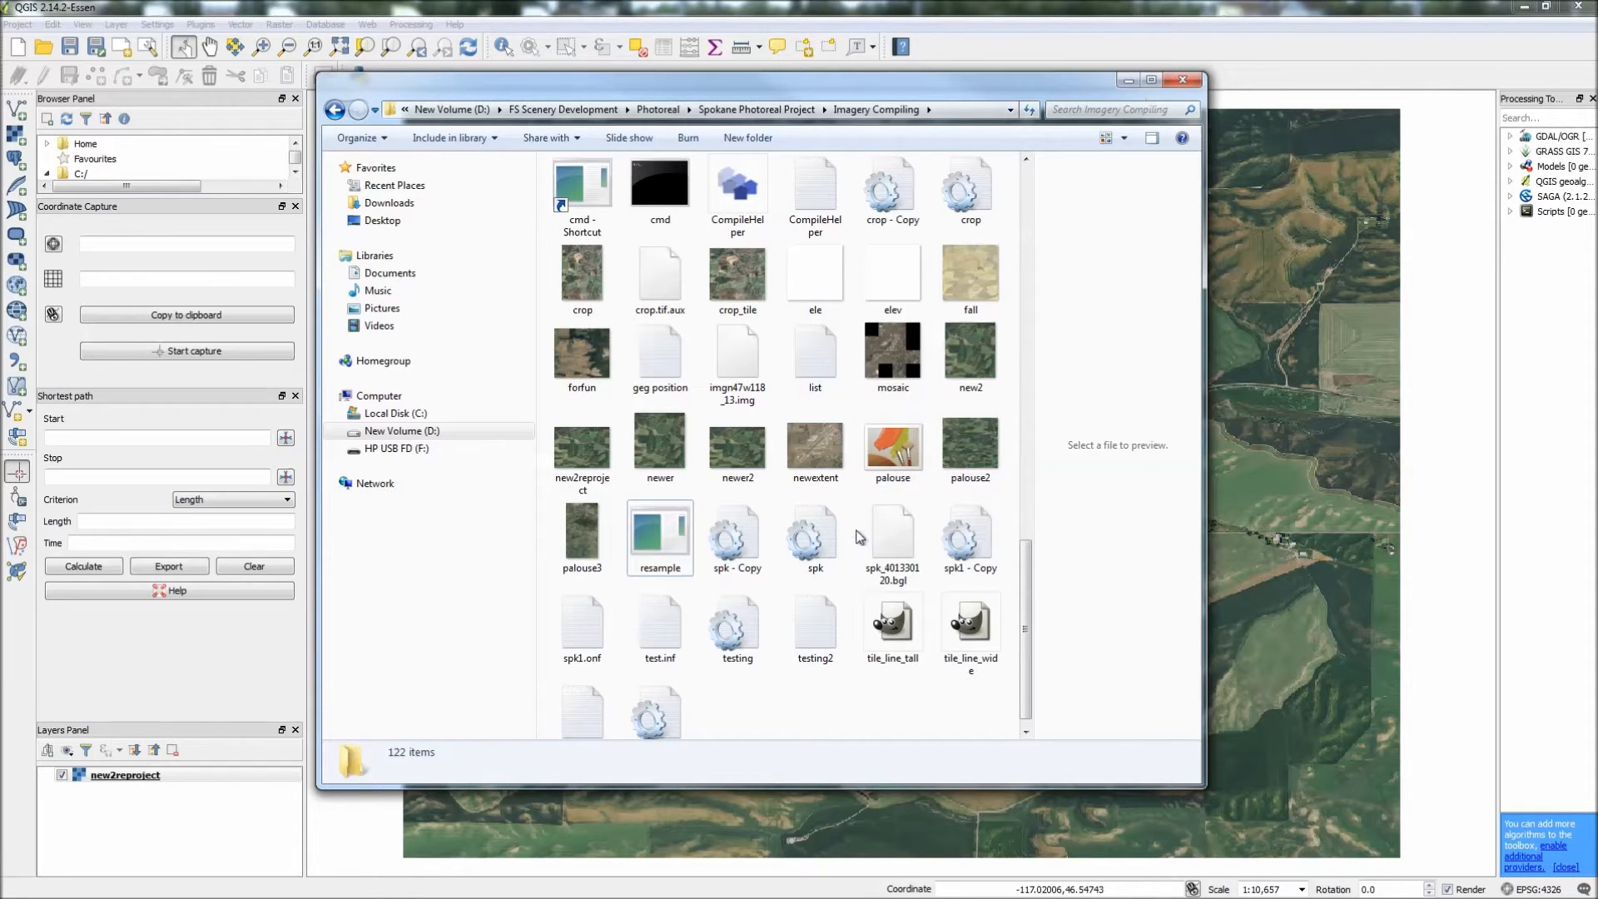
- Browse through the Imagery Compiling folder for an existing setup information (INF) file
scroll(853, 560, "up", 10)
scroll(852, 560, "down", 10)
scroll(854, 560, "up", 10)
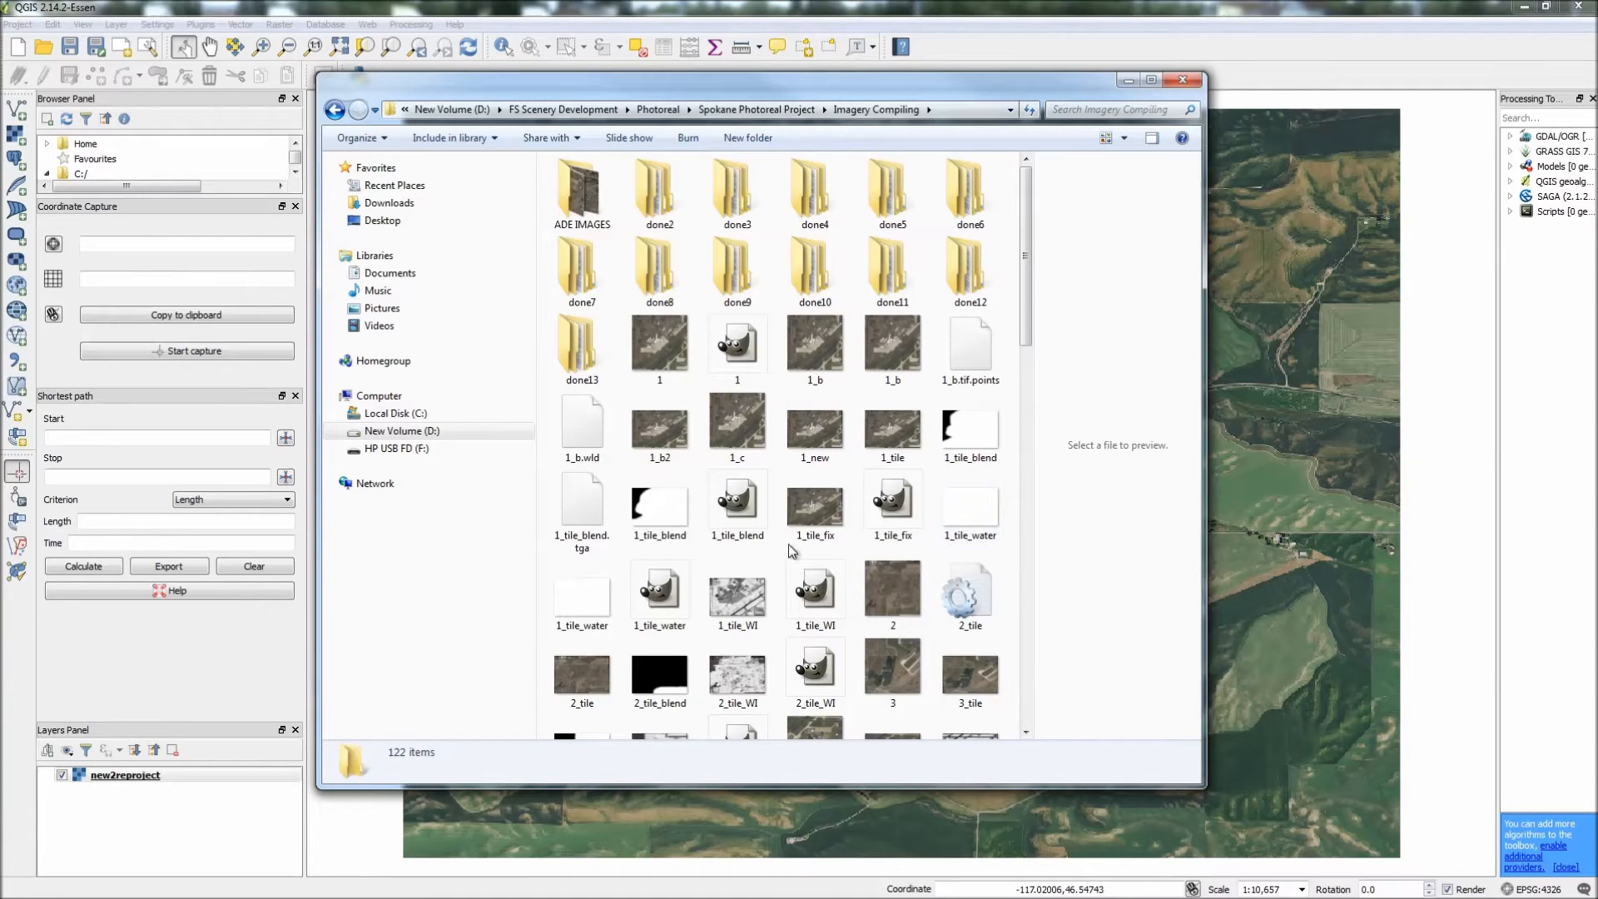
scroll(815, 518, "down", 2)
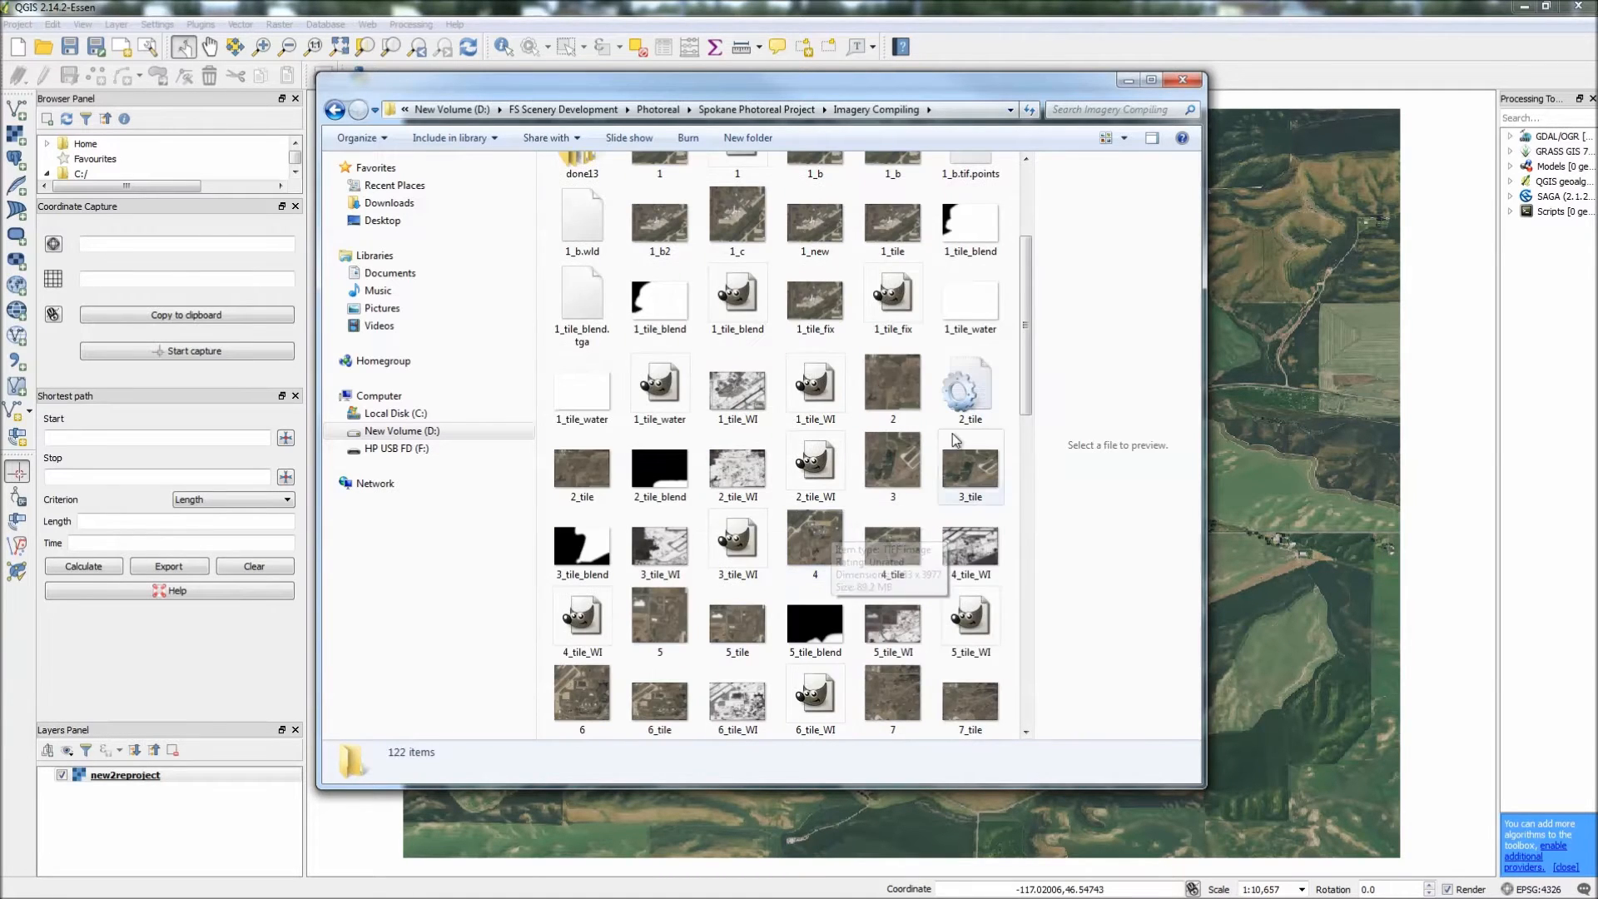
scroll(787, 441, "down", 5)
scroll(788, 442, "down", 5)
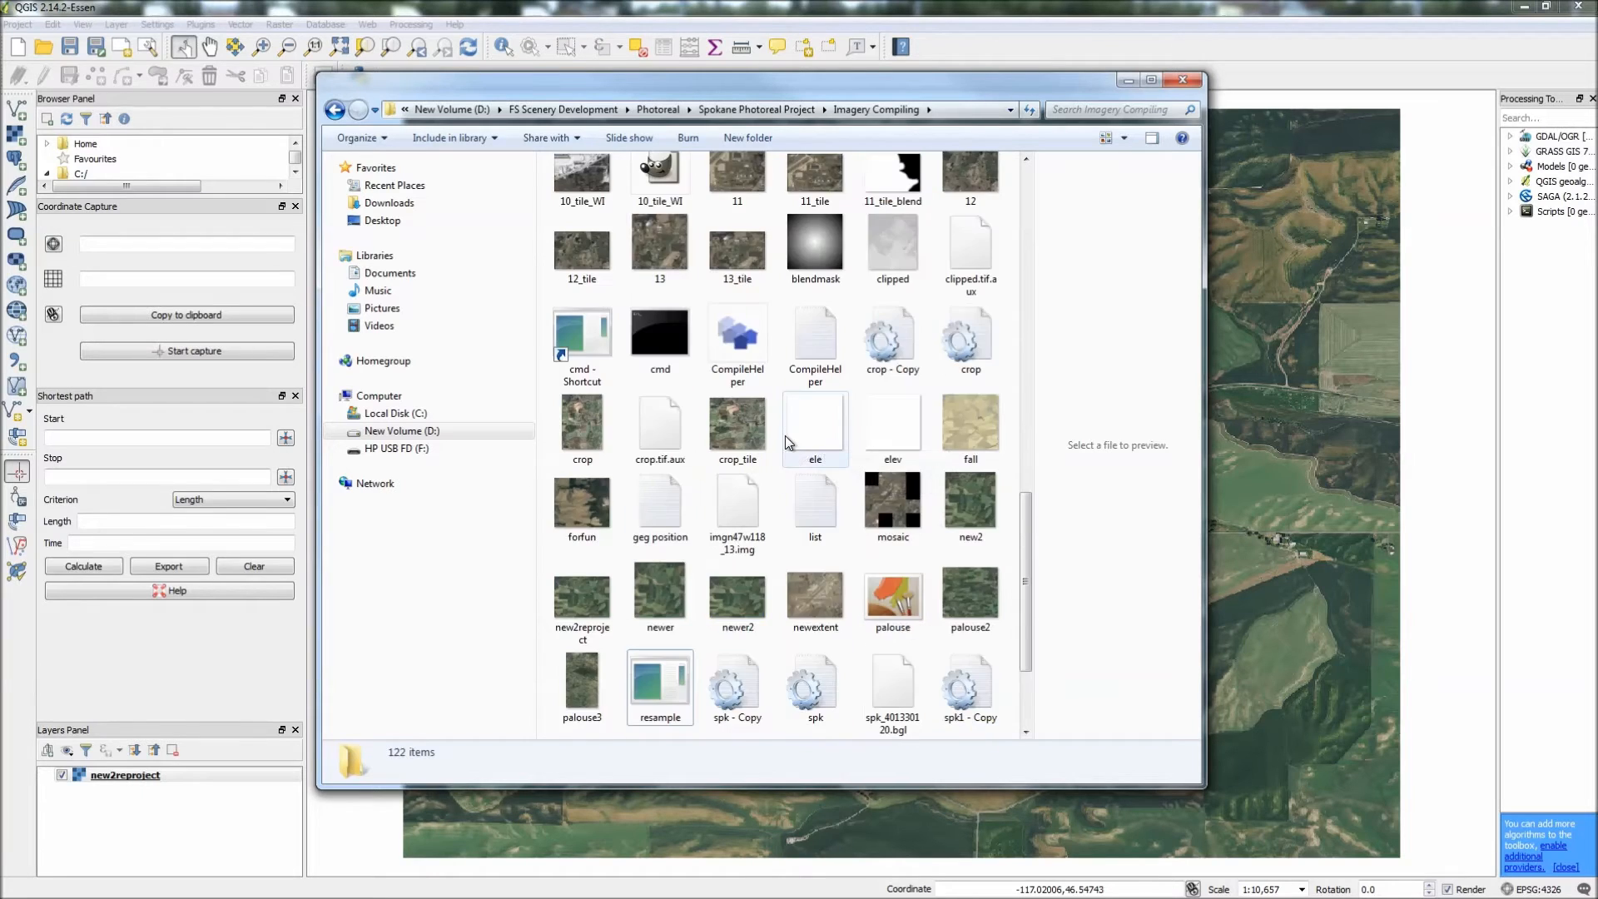
scroll(786, 707, "up", 10)
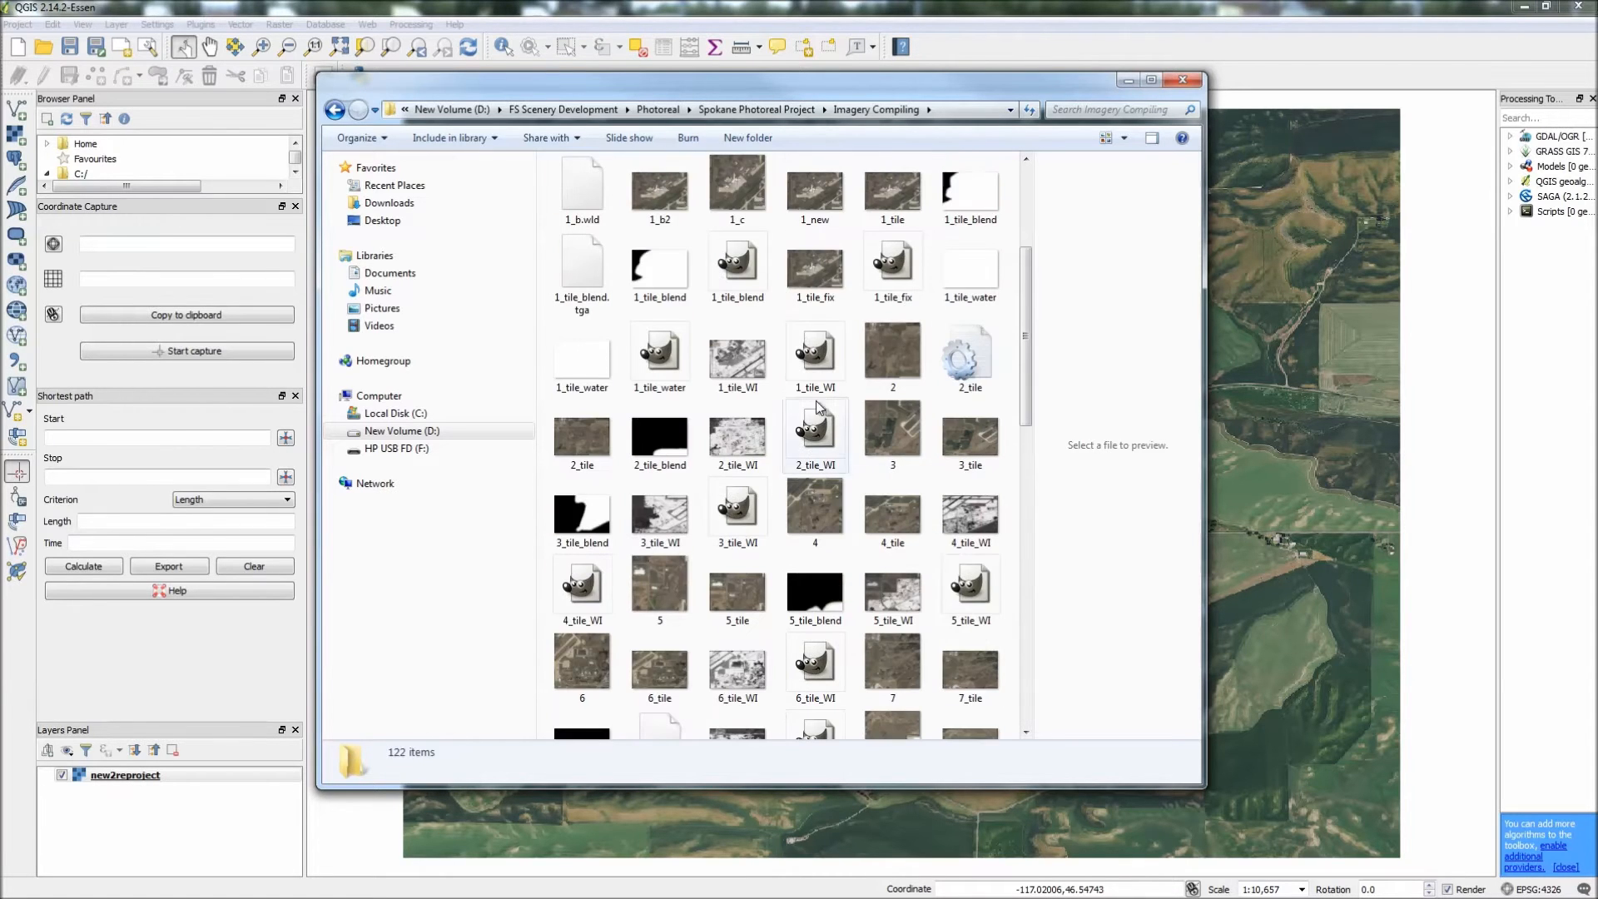
- Go up to the Spokane Photoreal Project folder and look through its files, including spk1 - Copy and spk1
left_click(770, 109)
scroll(884, 379, "down", 5)
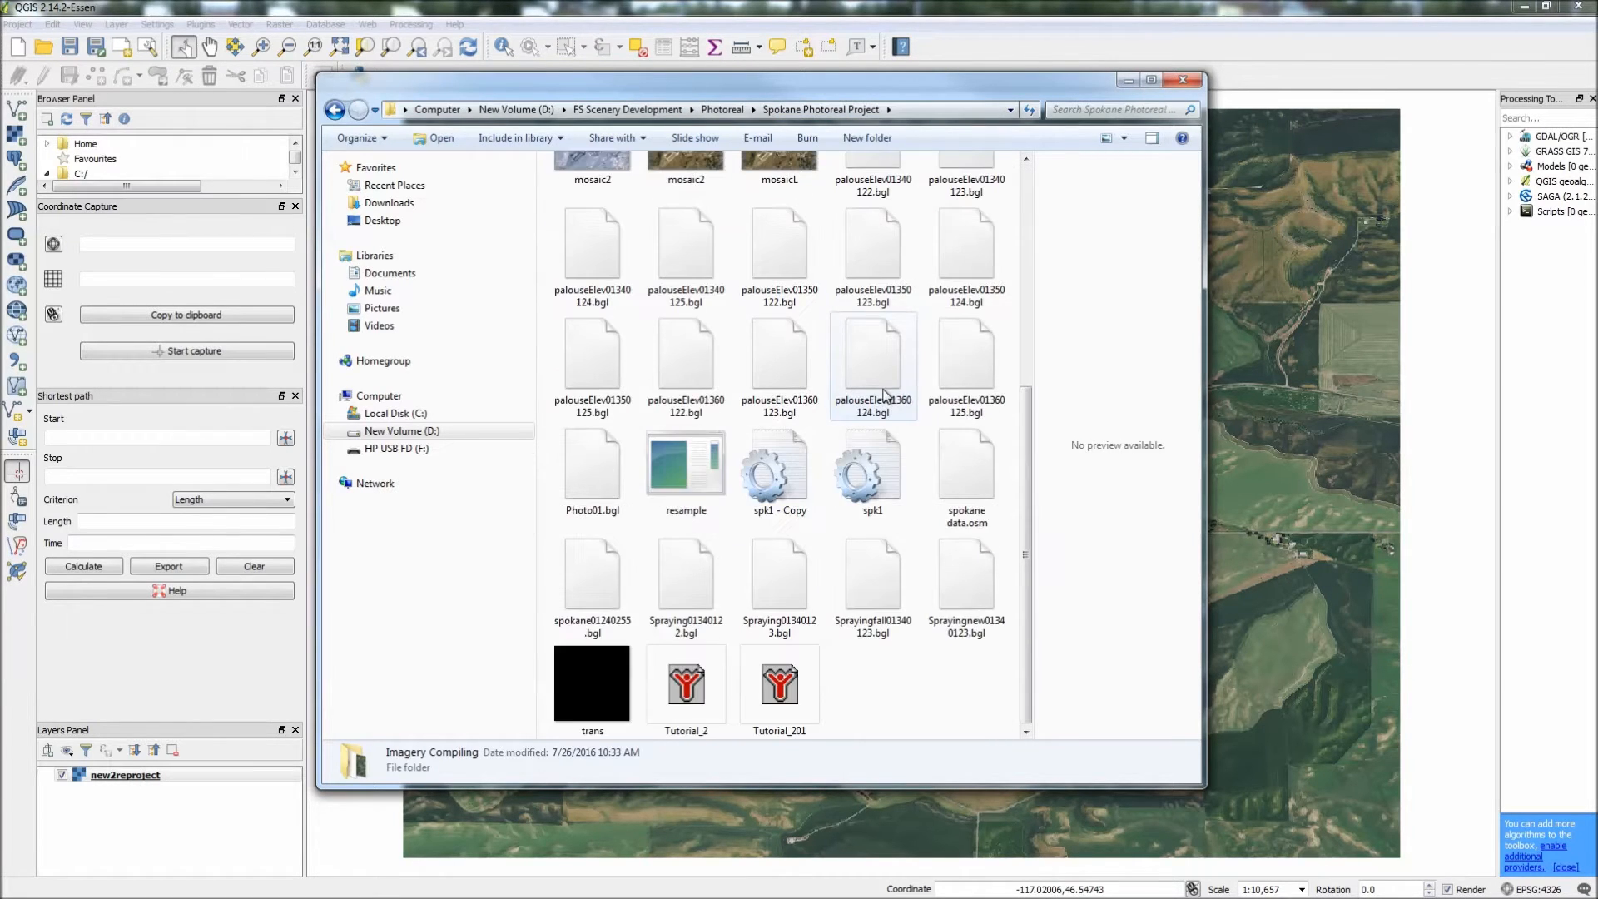
left_click(889, 726)
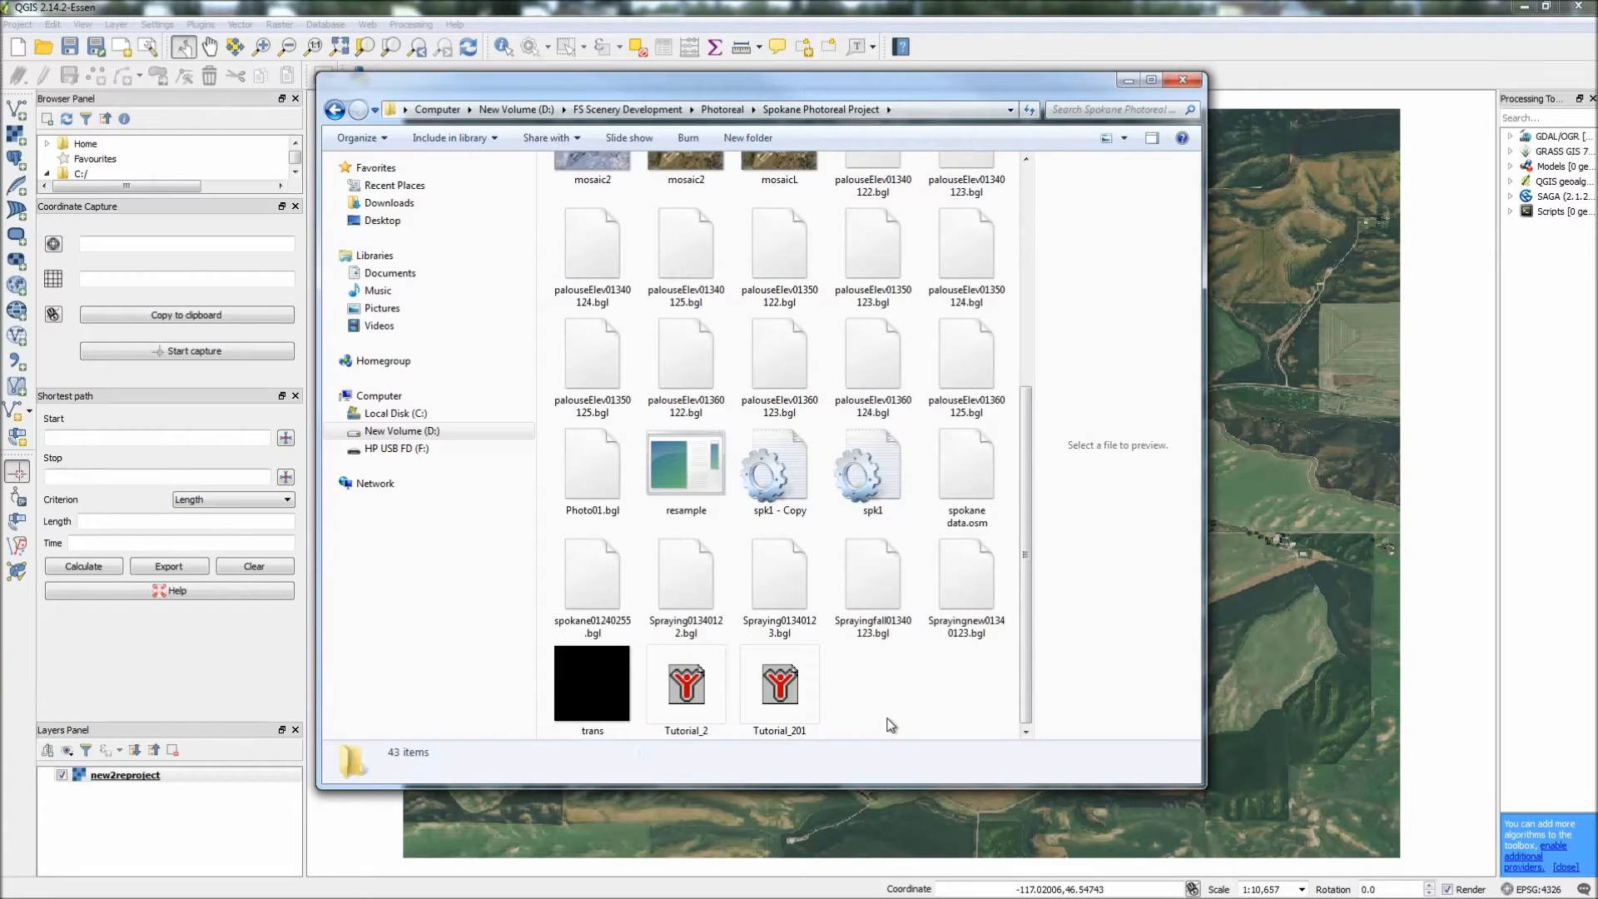
scroll(976, 429, "up", 4)
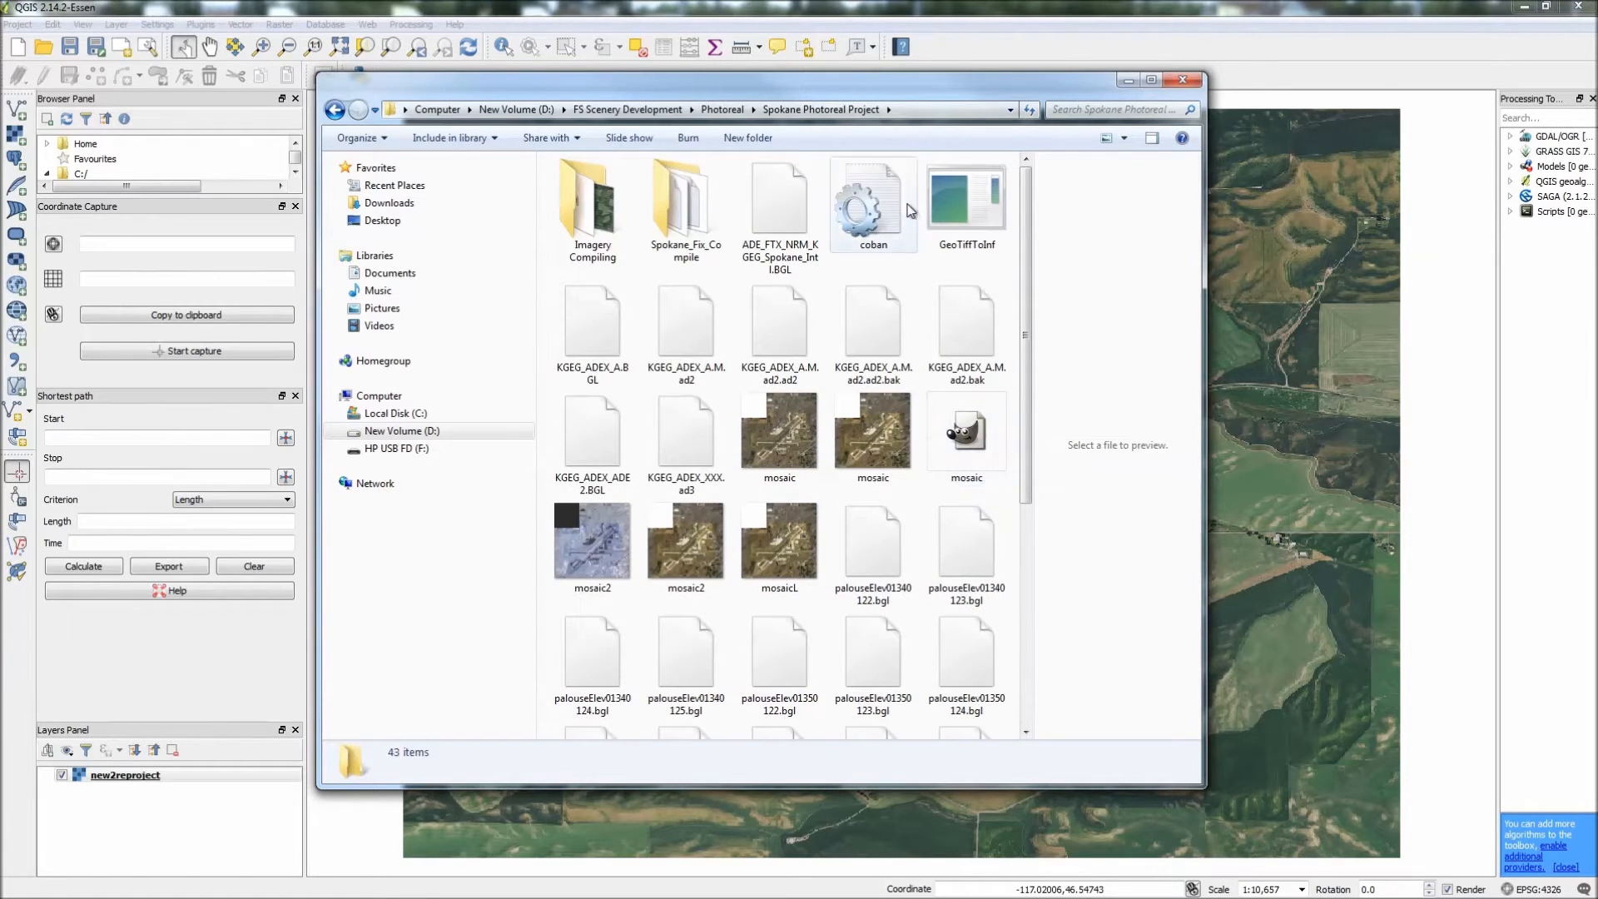
scroll(706, 283, "down", 3)
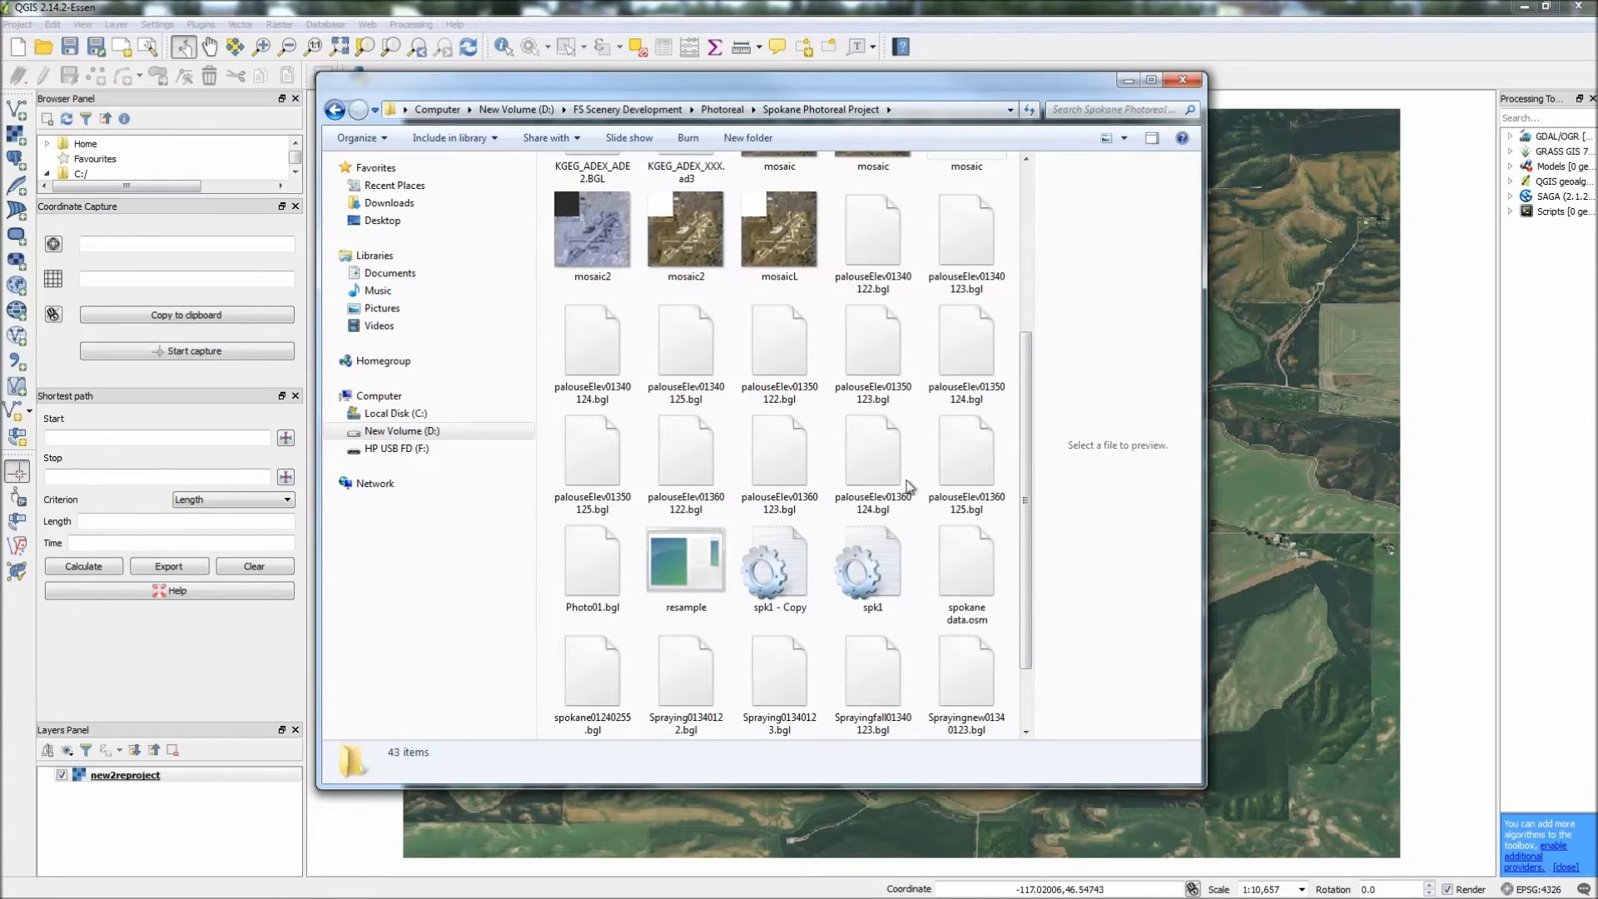
left_click(767, 550)
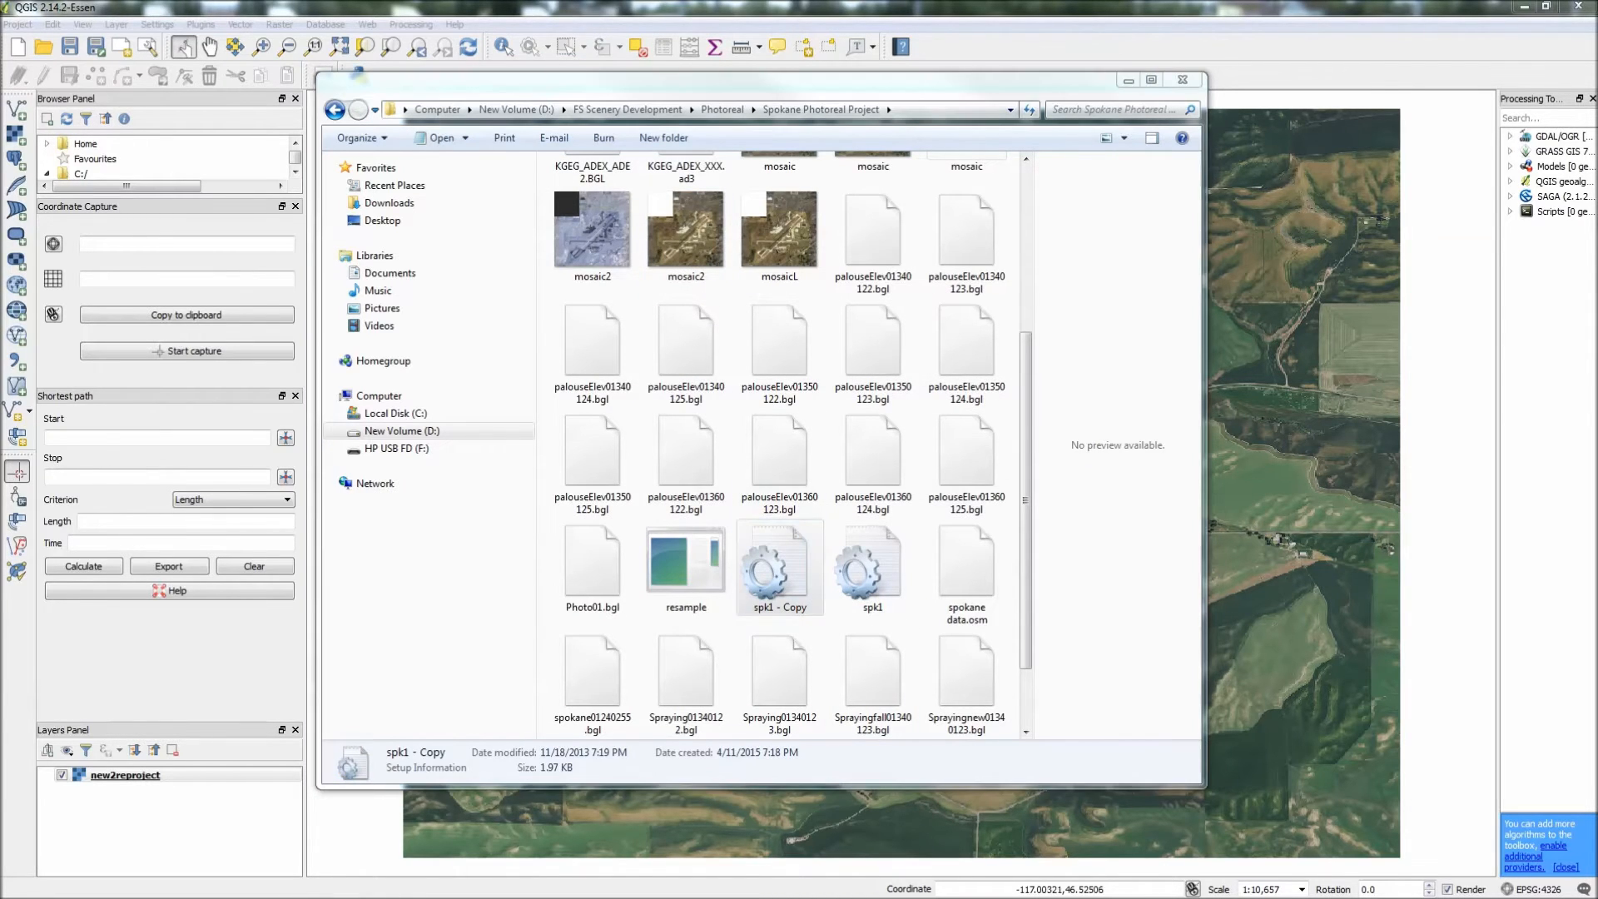
left_click(874, 564)
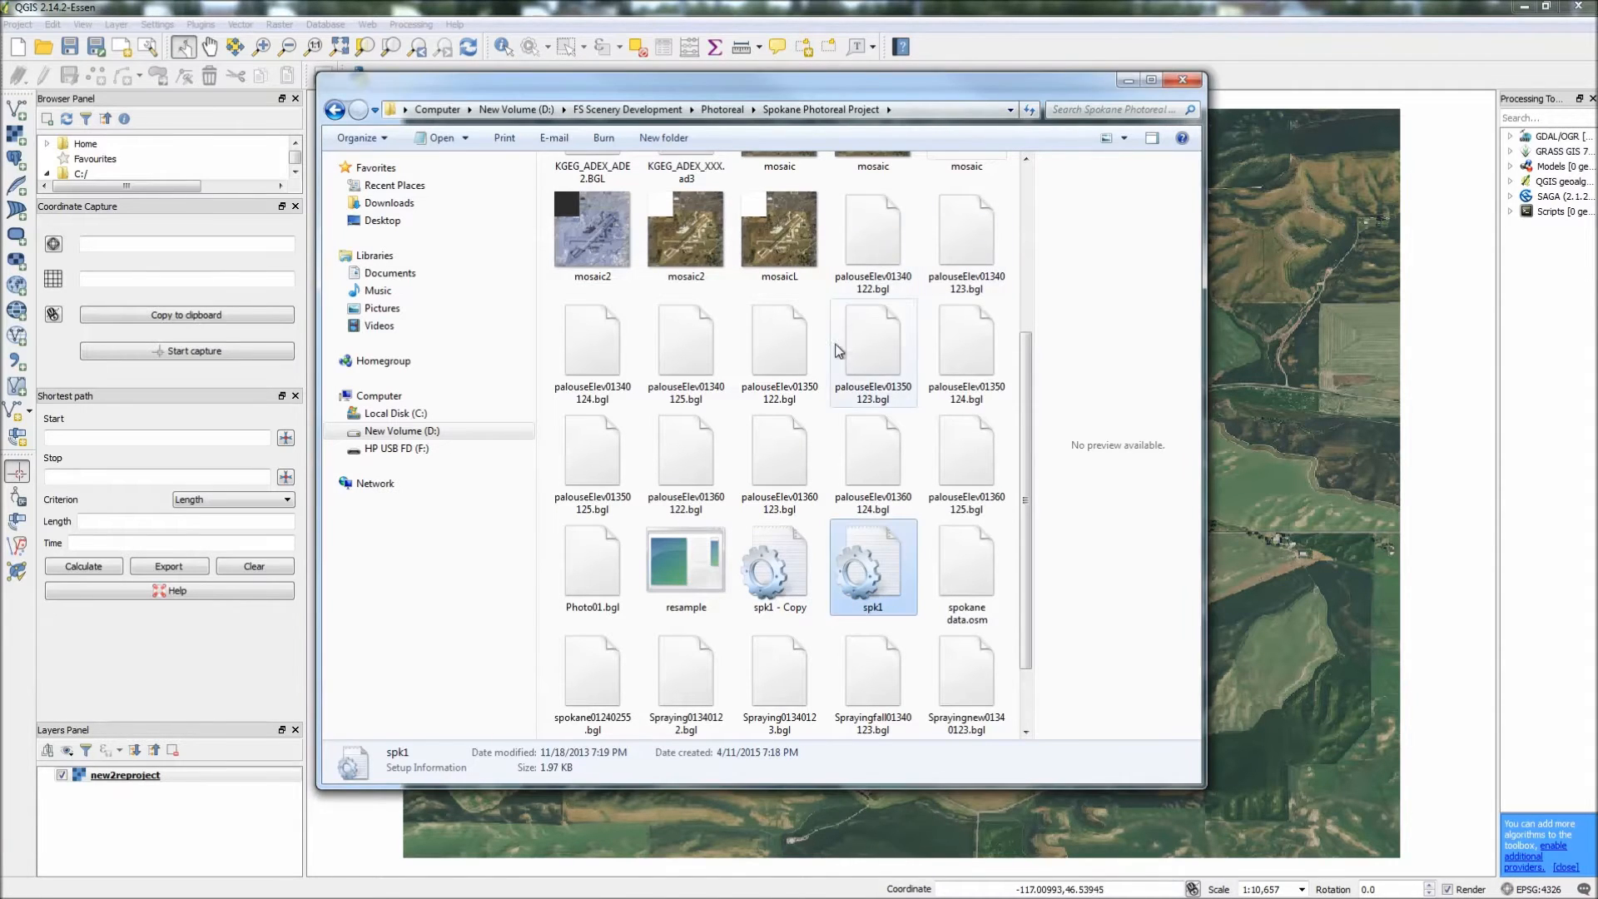
left_click(838, 386)
scroll(837, 386, "down", 1)
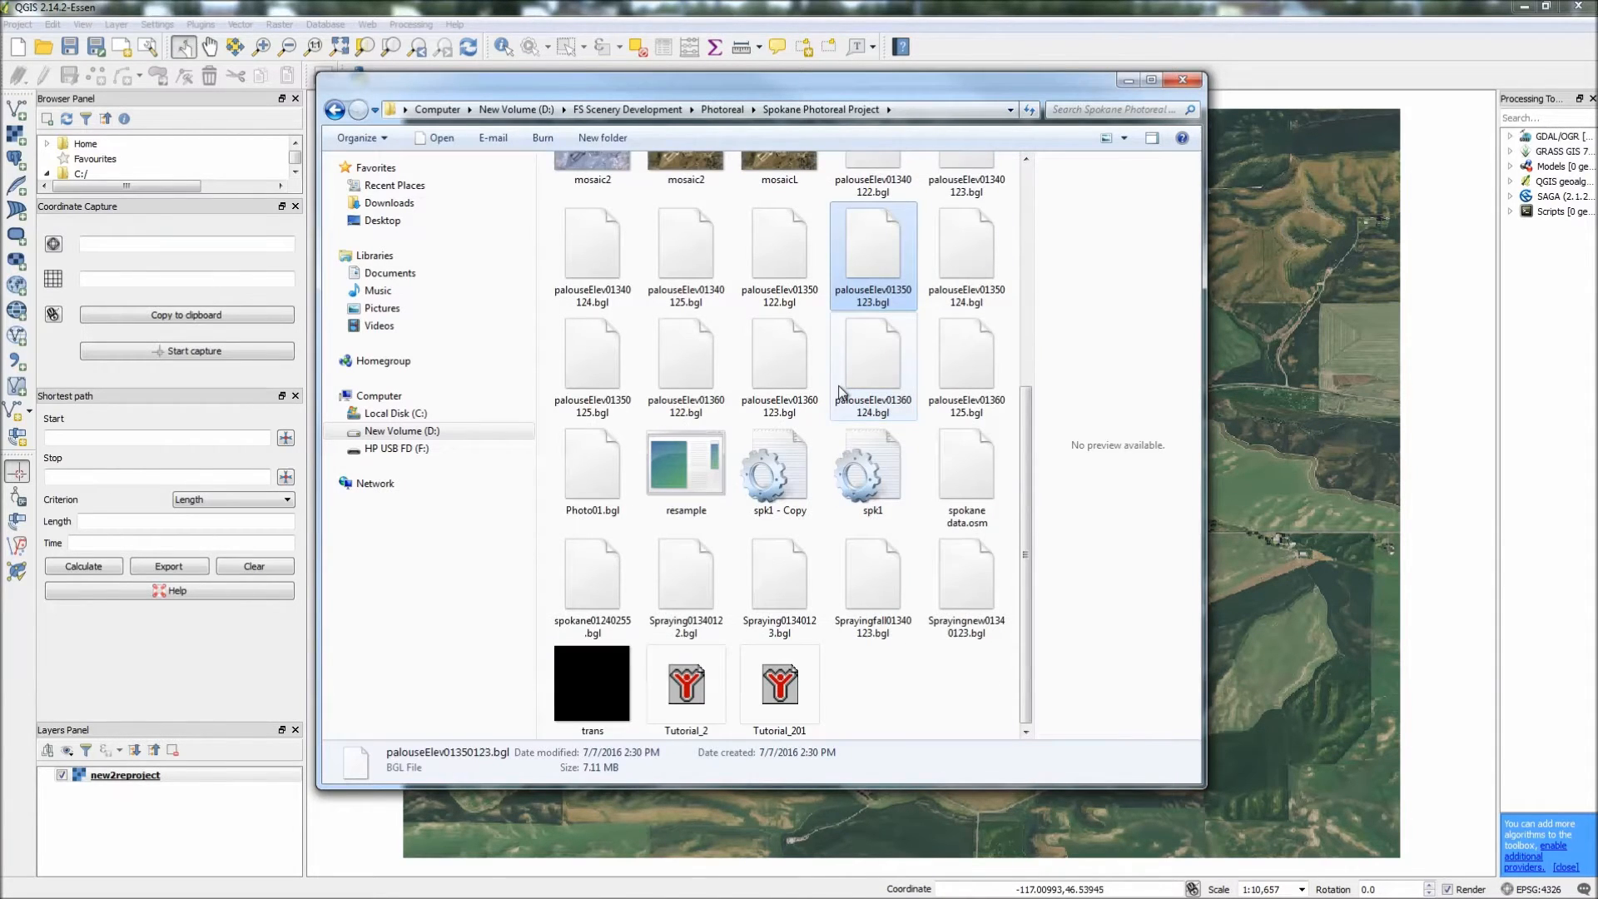
scroll(839, 391, "up", 4)
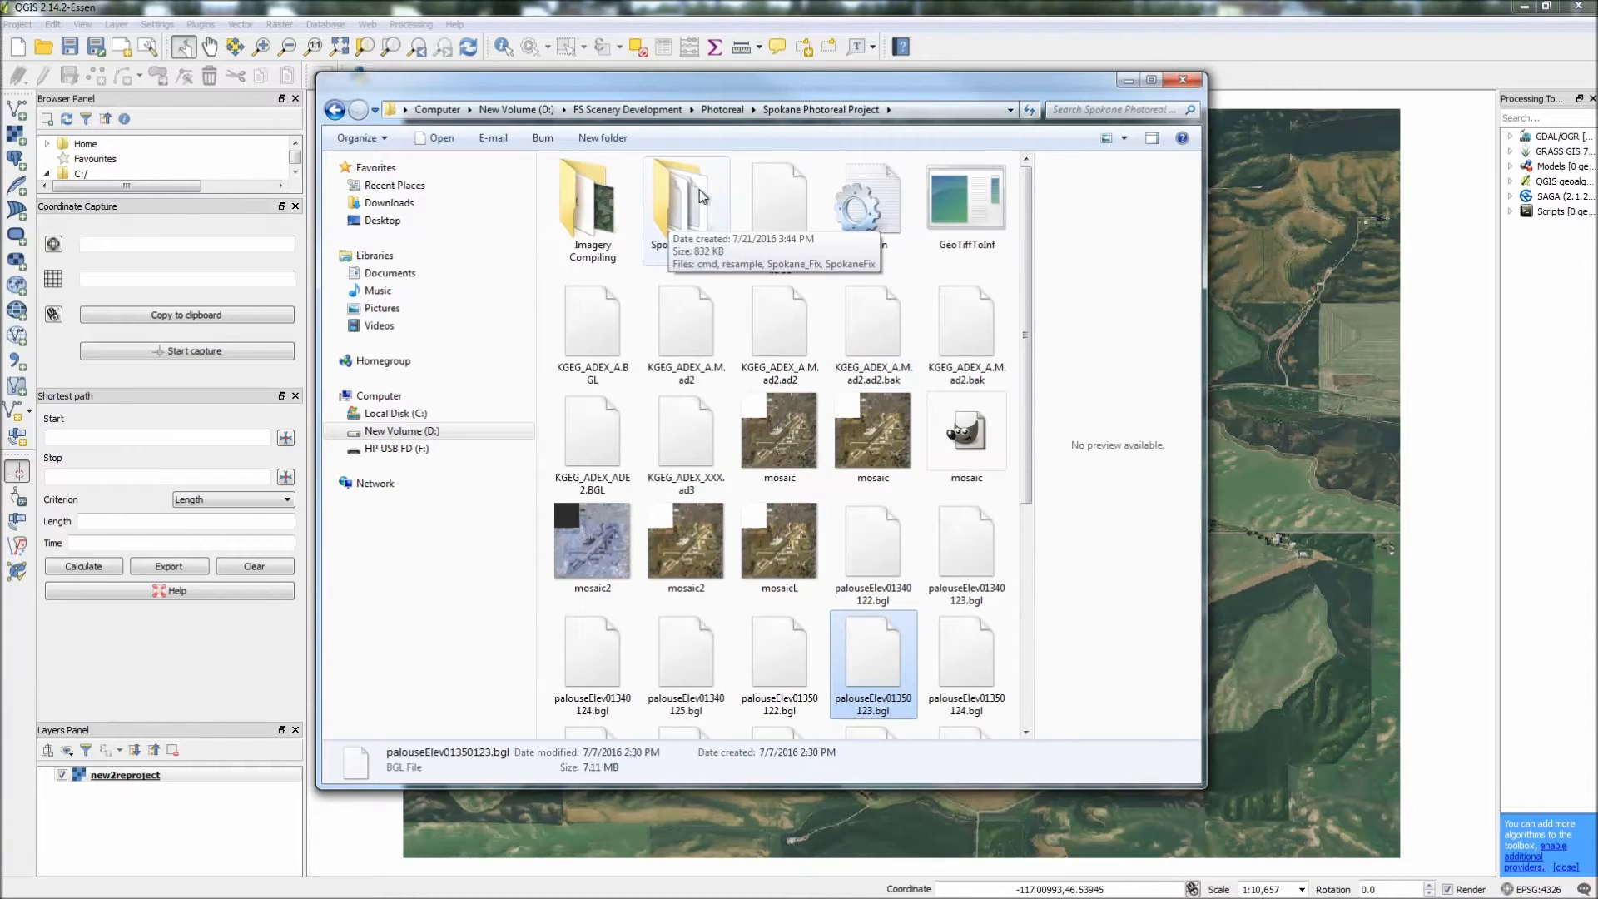
- Open the SpokaneFix setup information file from the Spokane_Fix_Compile folder in Notepad
double_click(706, 245)
left_click(690, 222)
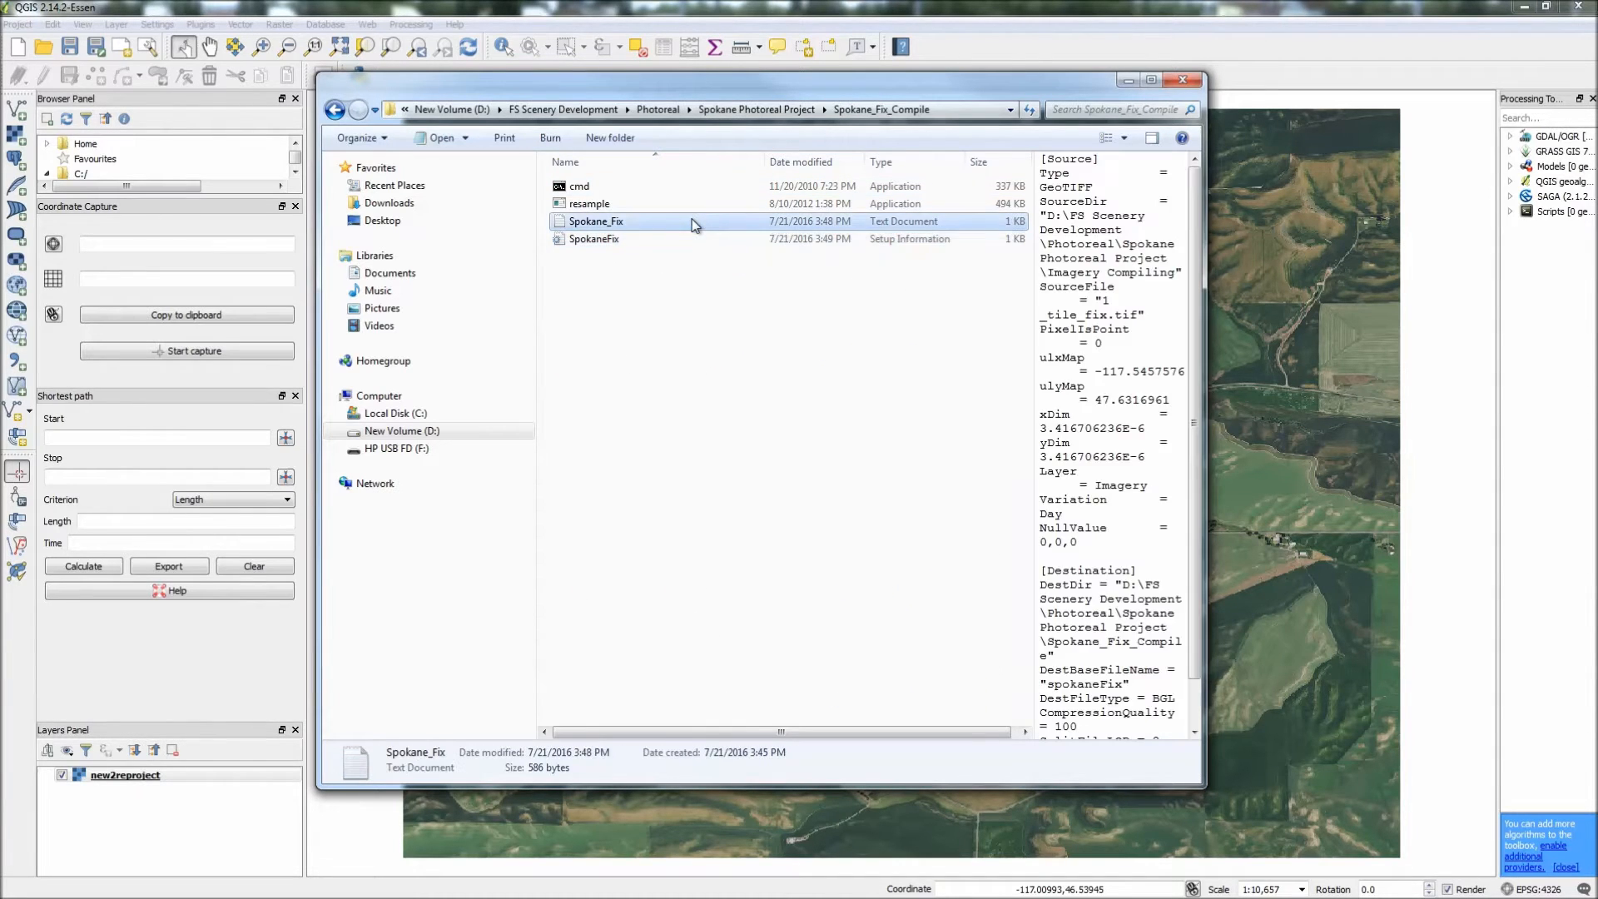
left_click(667, 243)
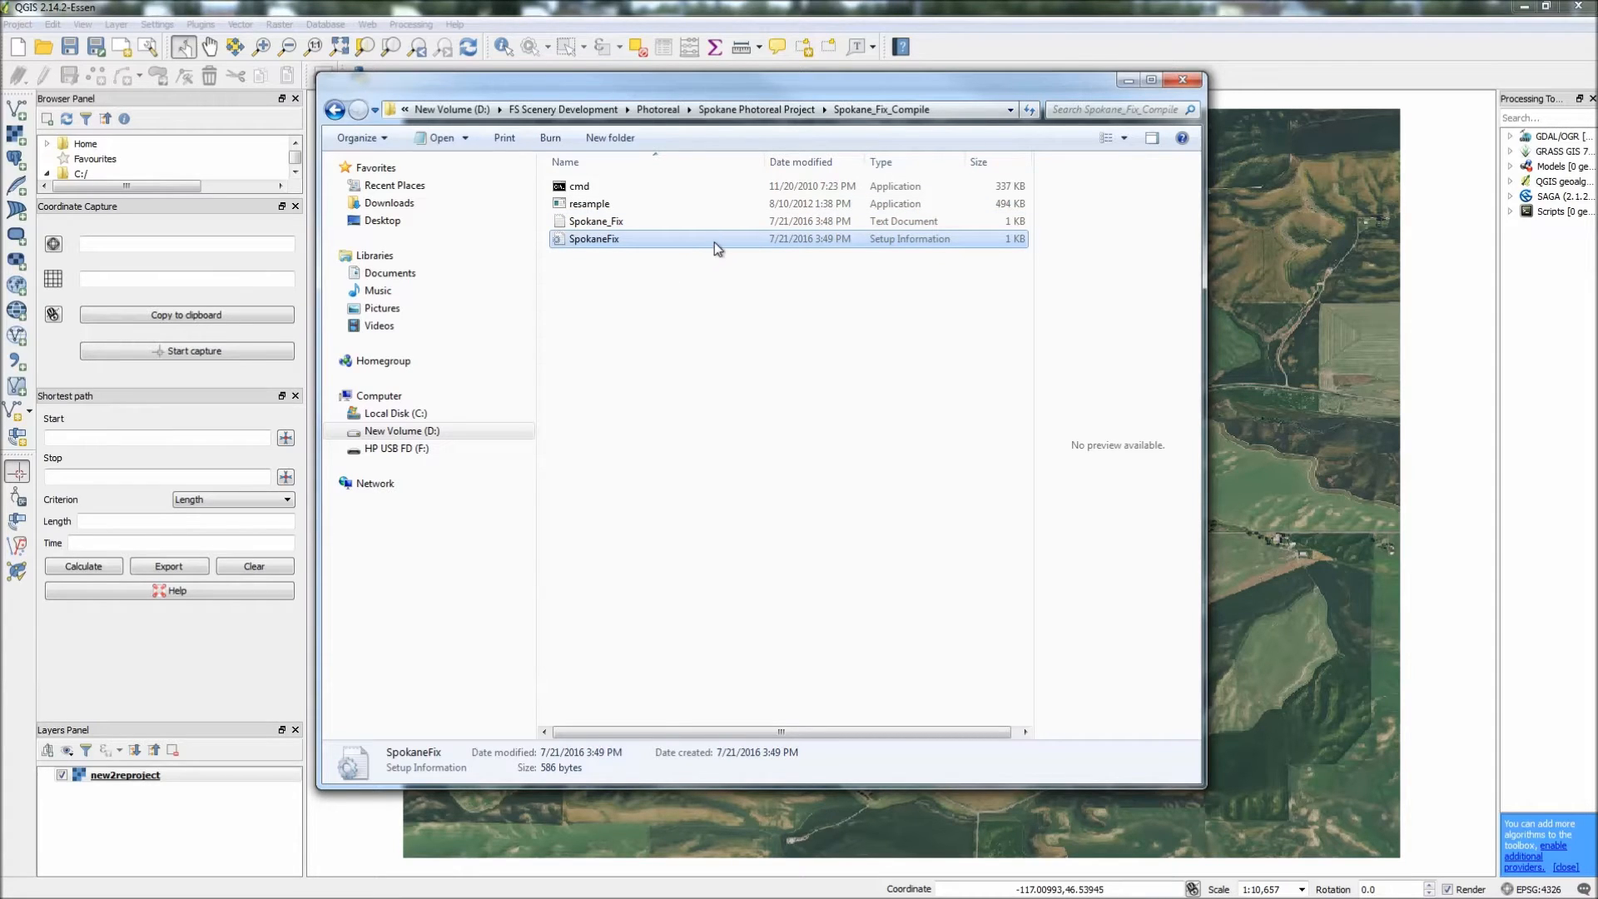
double_click(659, 240)
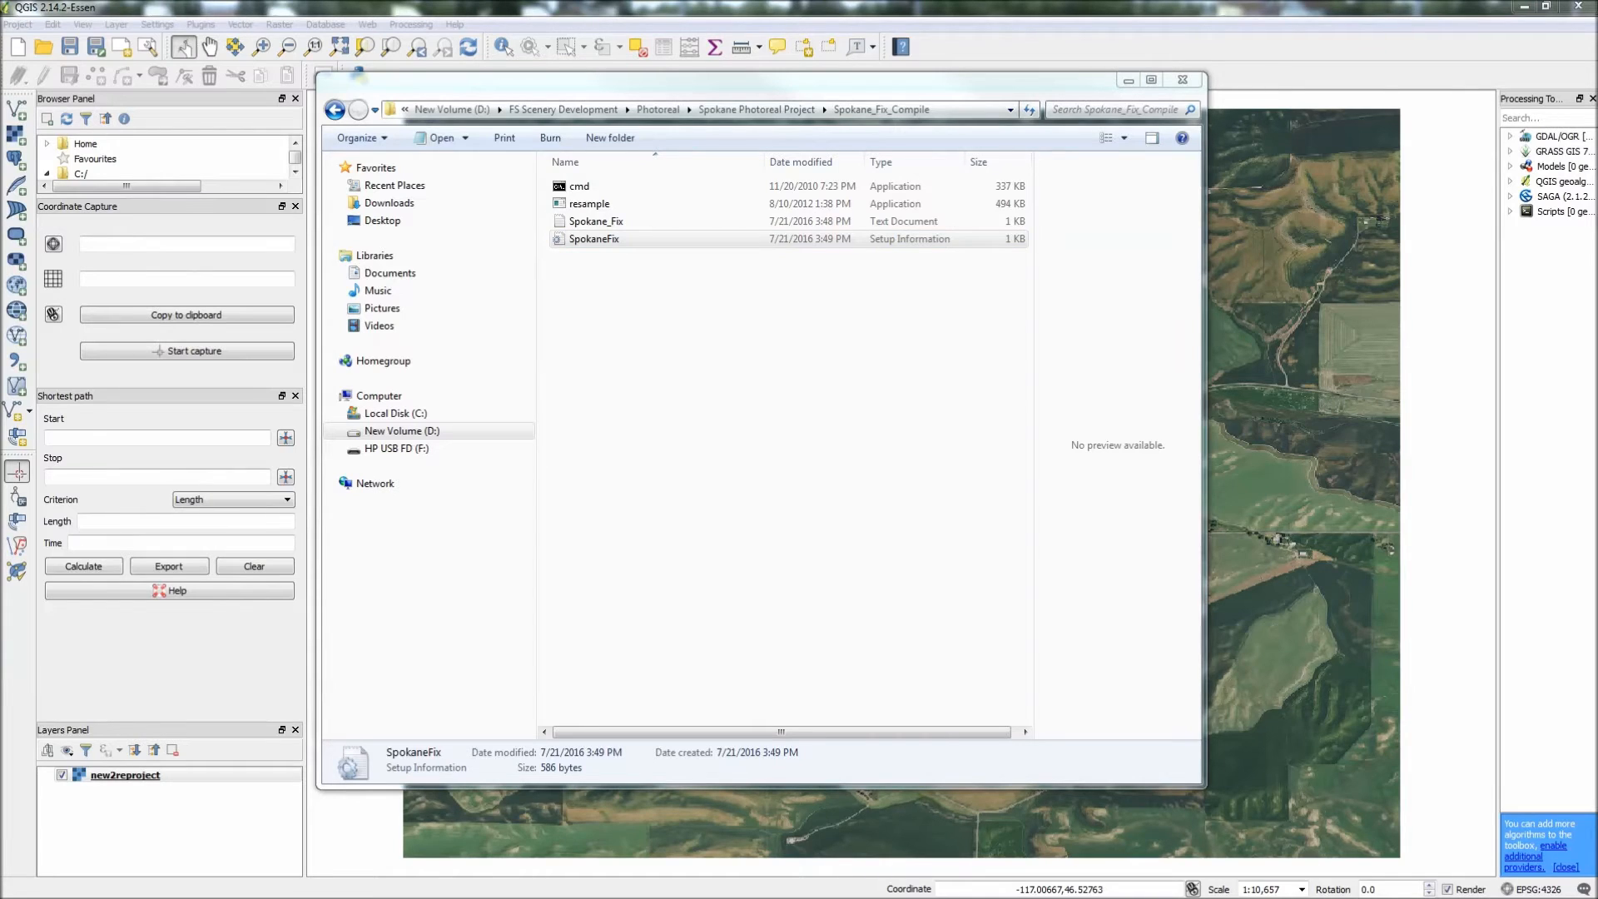
left_click_drag(1078, 65, 356, 127)
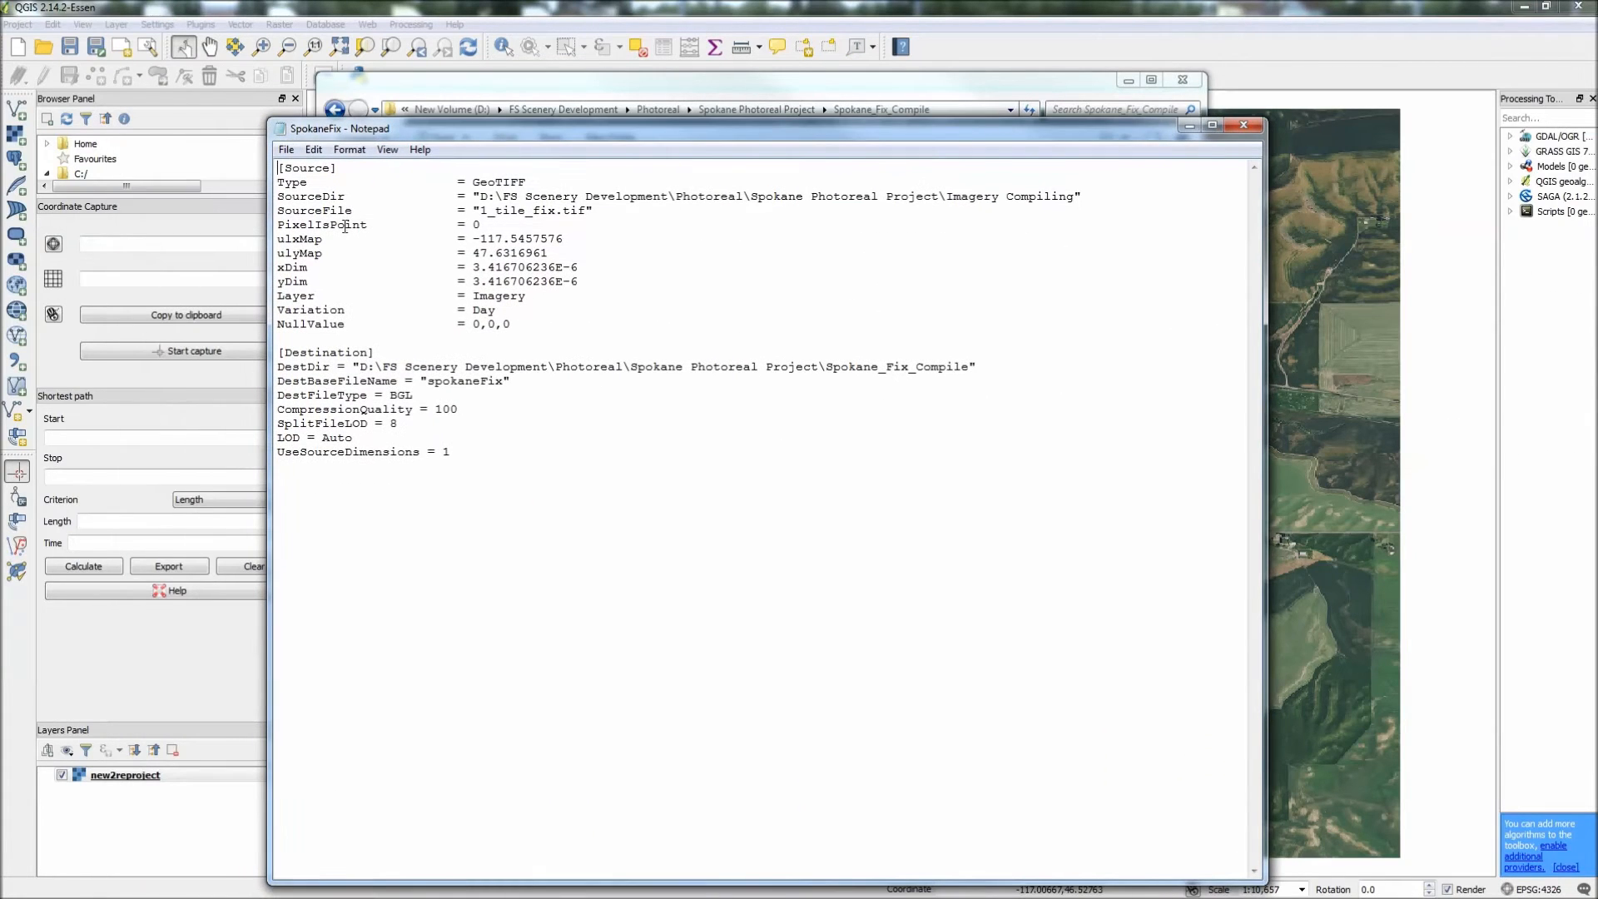
- Examine the layout of the SpokaneFix file and highlight its [Source] section heading
left_click_drag(358, 170, 154, 125)
left_click(491, 337)
left_click_drag(517, 324, 583, 250)
left_click(578, 356)
left_click(470, 483)
left_click_drag(348, 163, 236, 143)
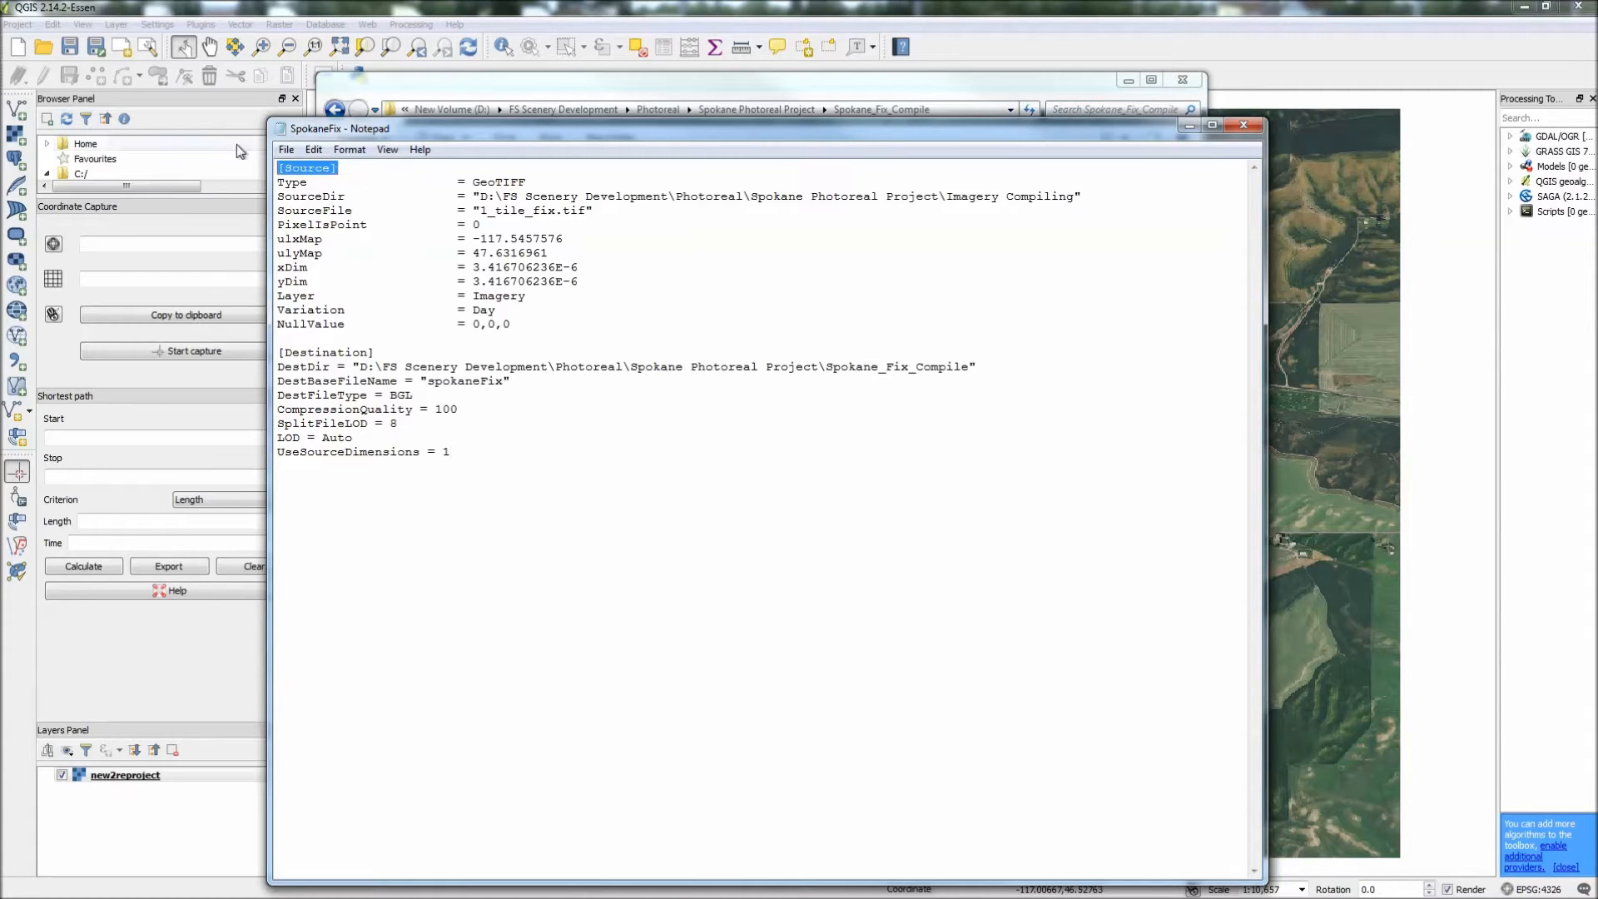
- Review the Type, SourceDir and SourceFile entries in the [Source] section
left_click_drag(564, 183, 472, 182)
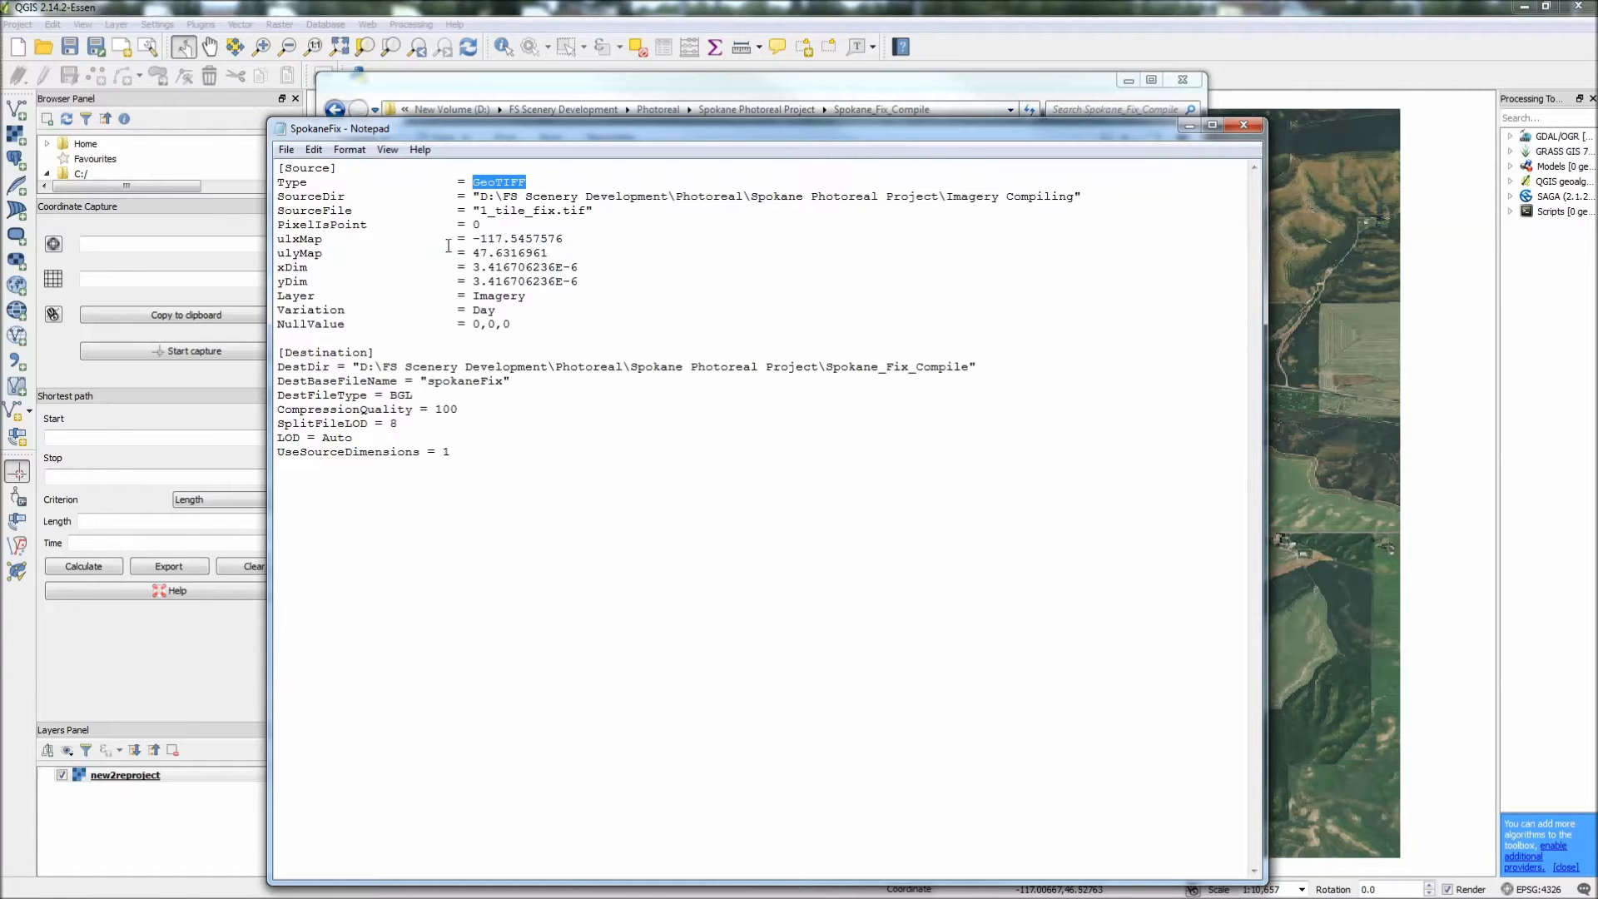
left_click(621, 294)
left_click_drag(337, 238, 304, 225)
left_click(424, 199)
left_click_drag(463, 184, 507, 202)
left_click_drag(580, 210, 611, 211)
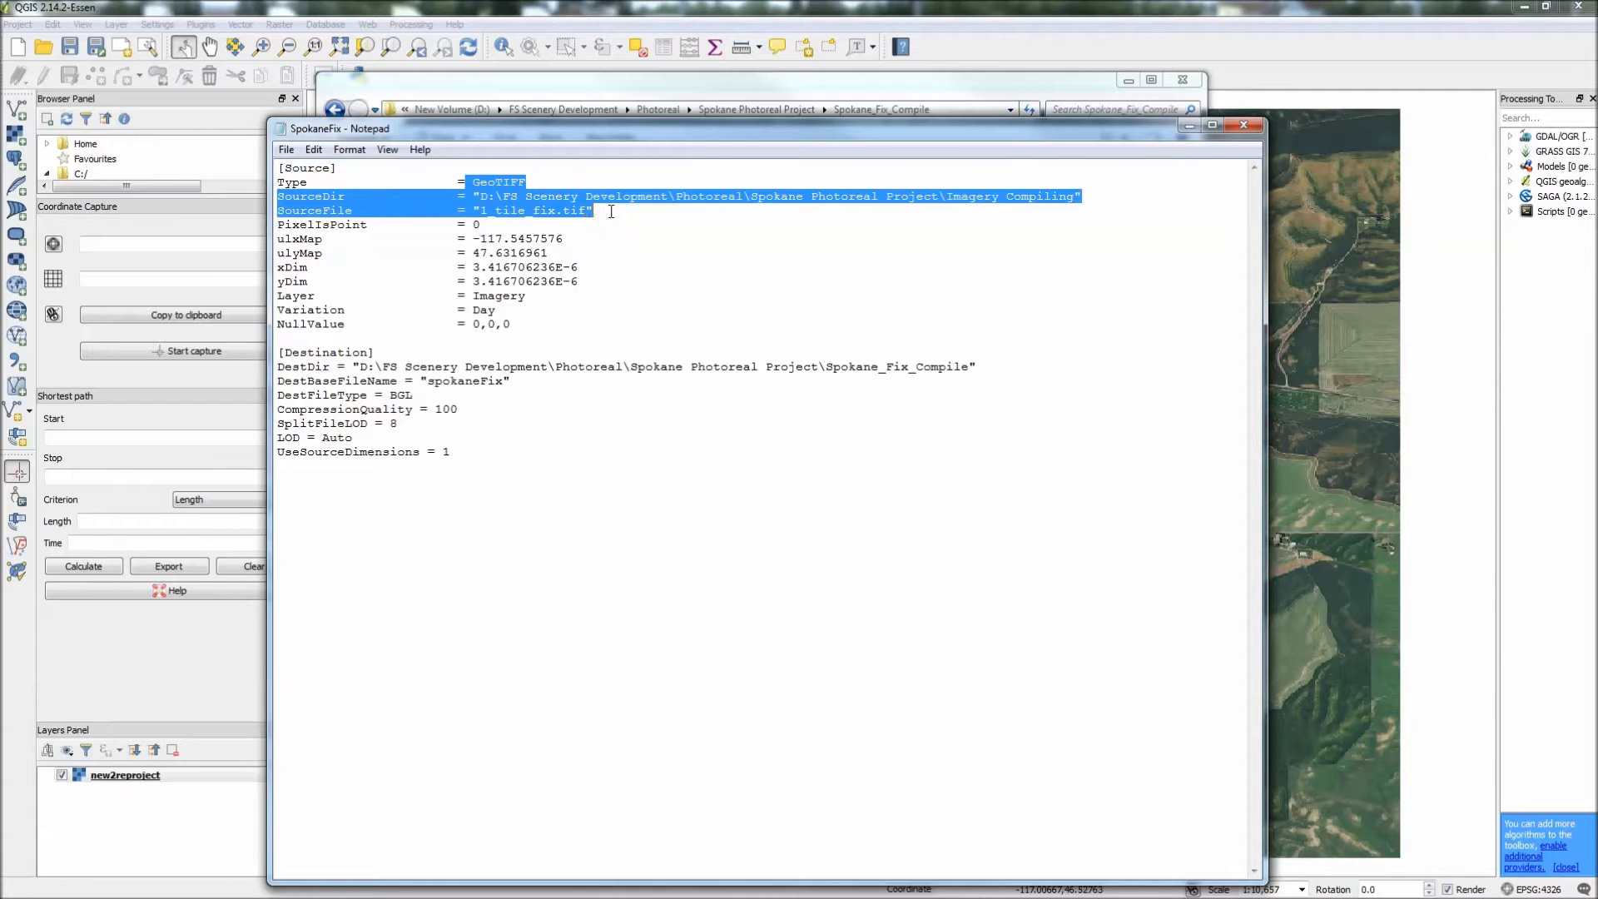
- Review the Layer, Variation and NullValue entries at the end of the [Source] section
left_click_drag(293, 296, 517, 296)
left_click_drag(277, 296, 554, 308)
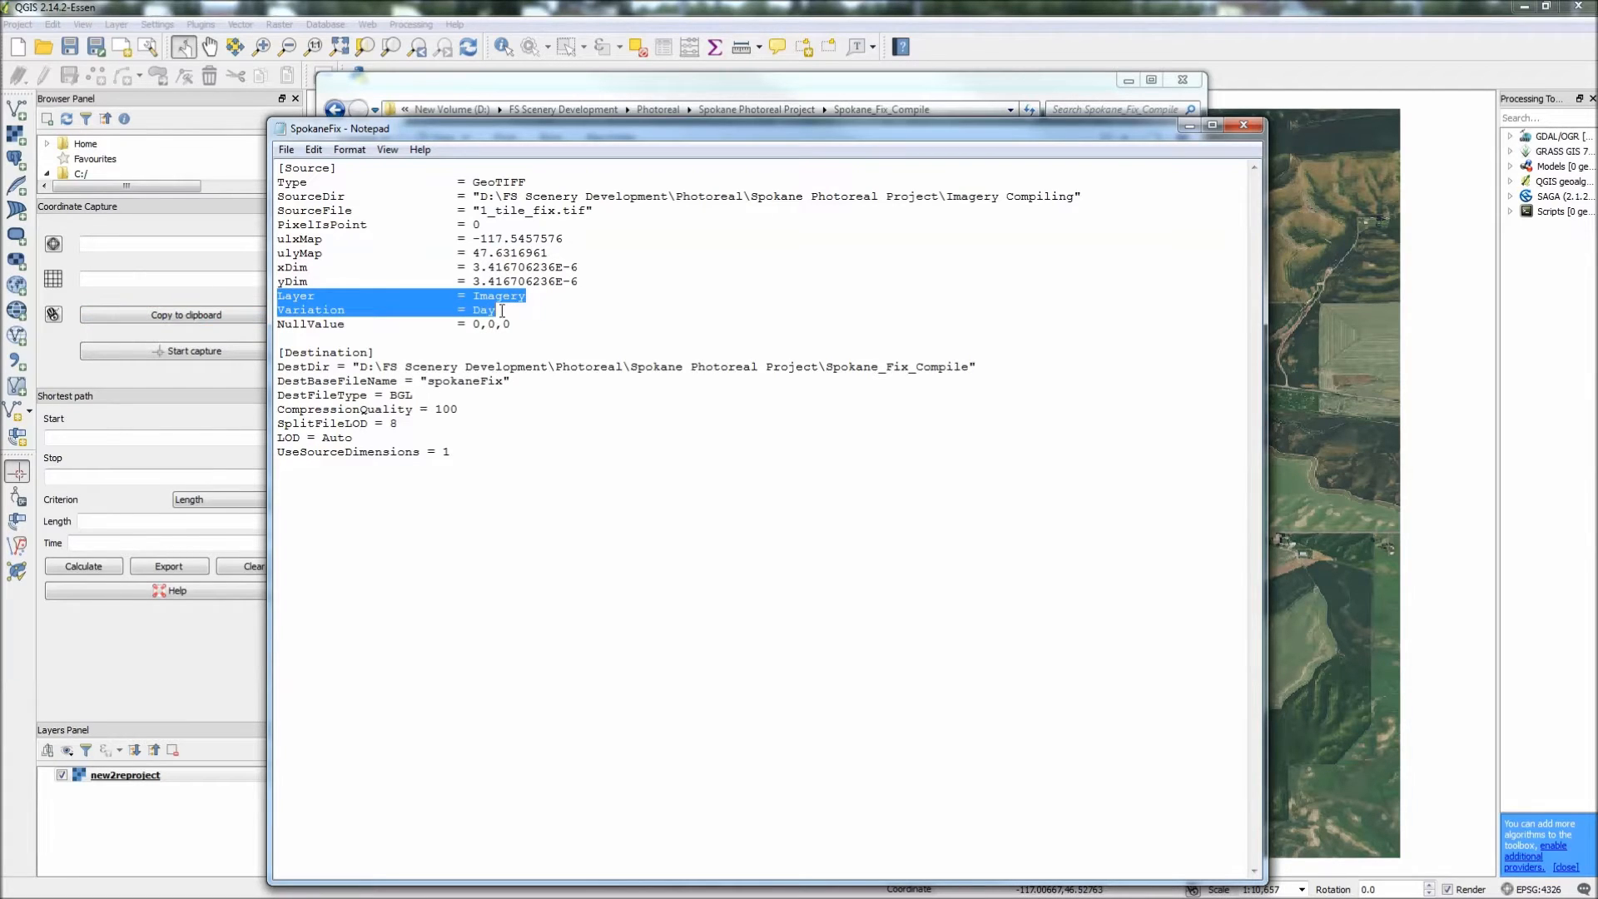
left_click_drag(514, 313, 518, 325)
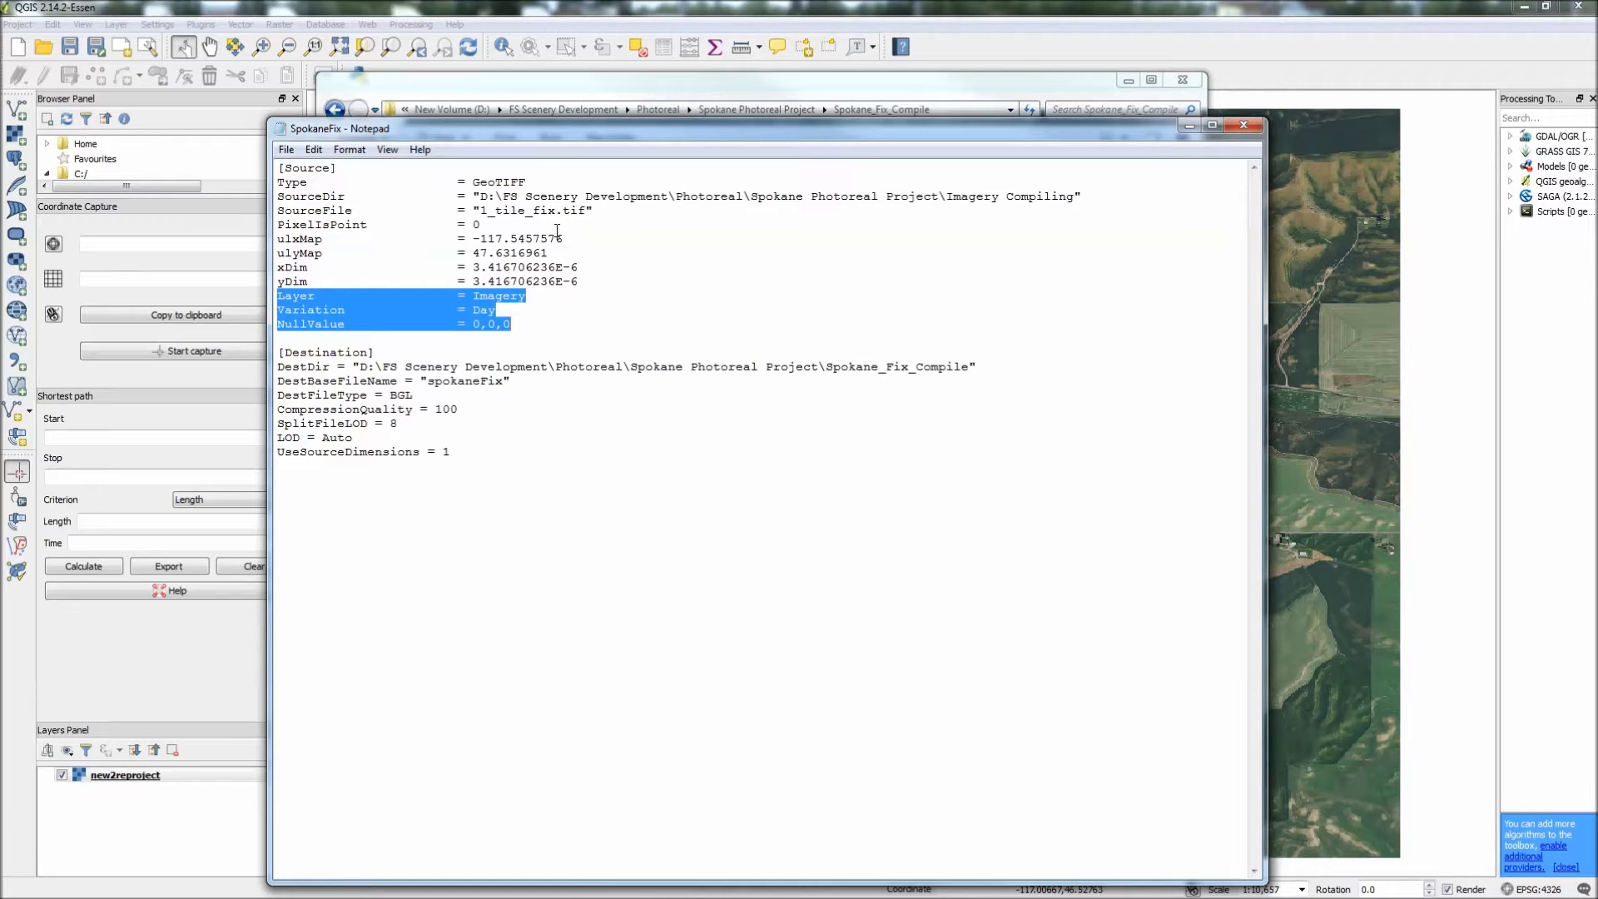
left_click(533, 322)
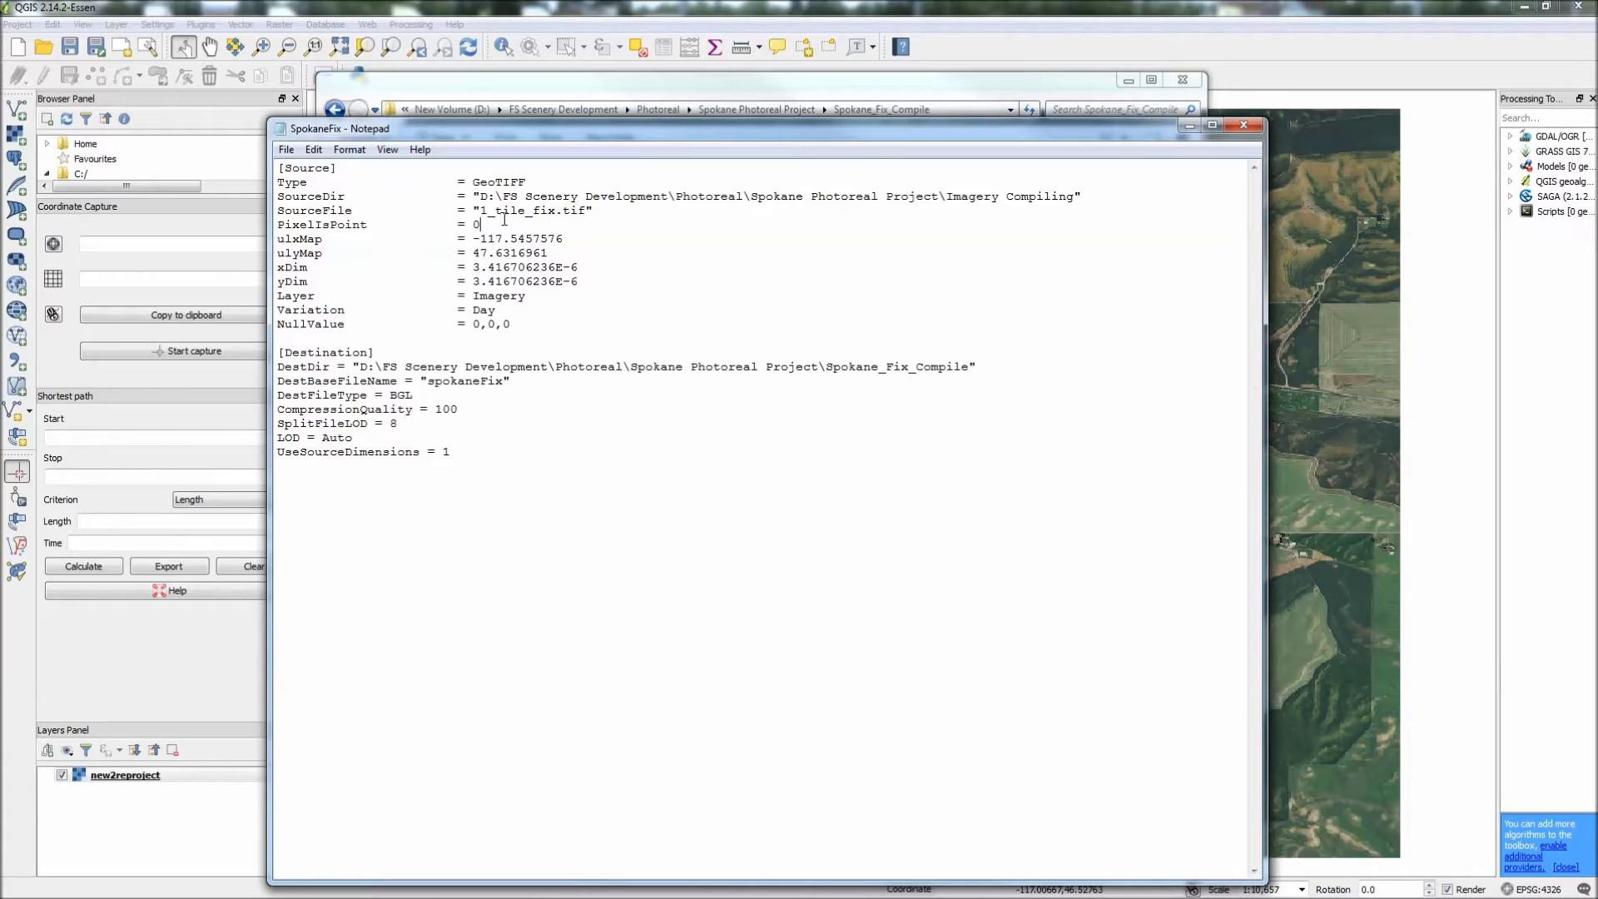
- Review the ulxMap, ulyMap, xDim and yDim entries in the [Source] section of the SpokaneFix file
left_click(368, 225)
left_click_drag(277, 239, 360, 283)
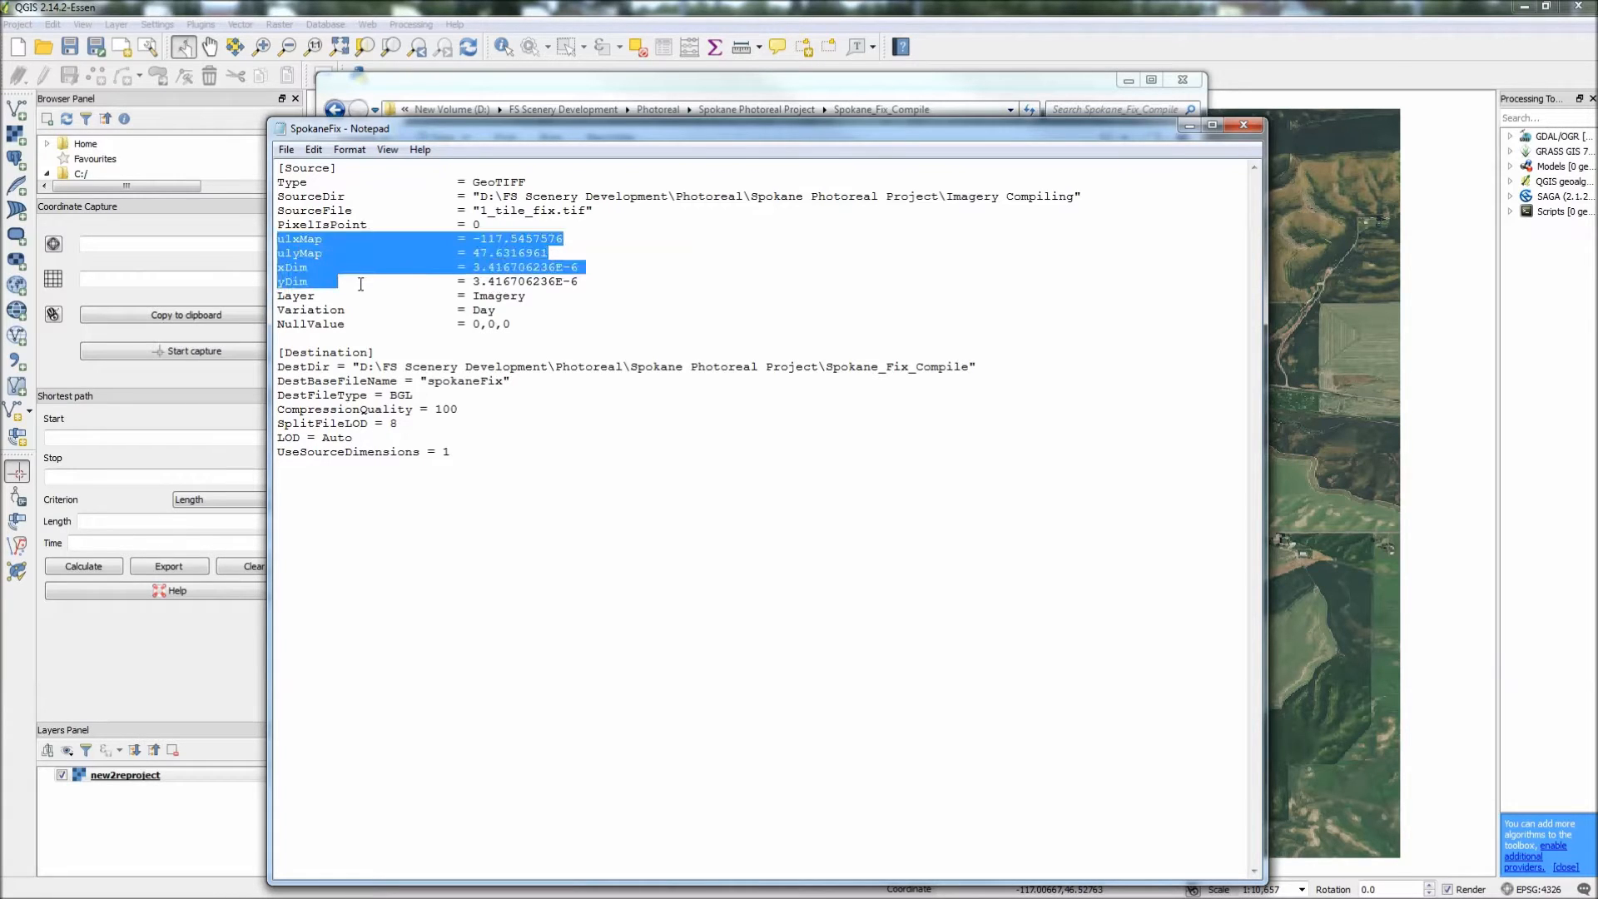
left_click(591, 285)
left_click_drag(596, 285, 276, 235)
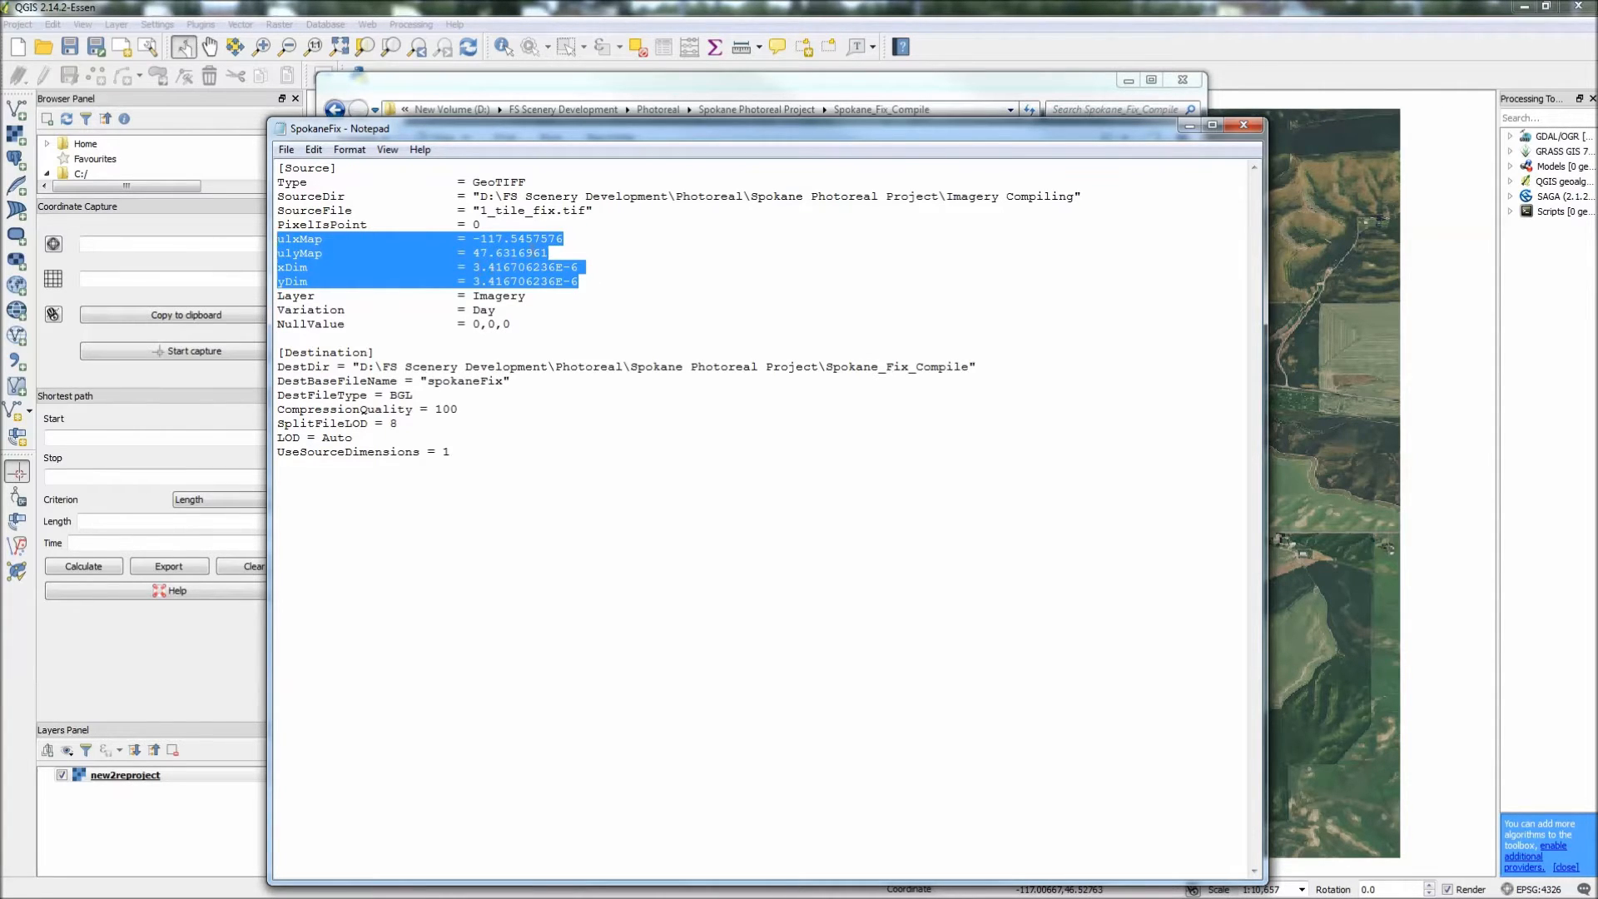
left_click(560, 254)
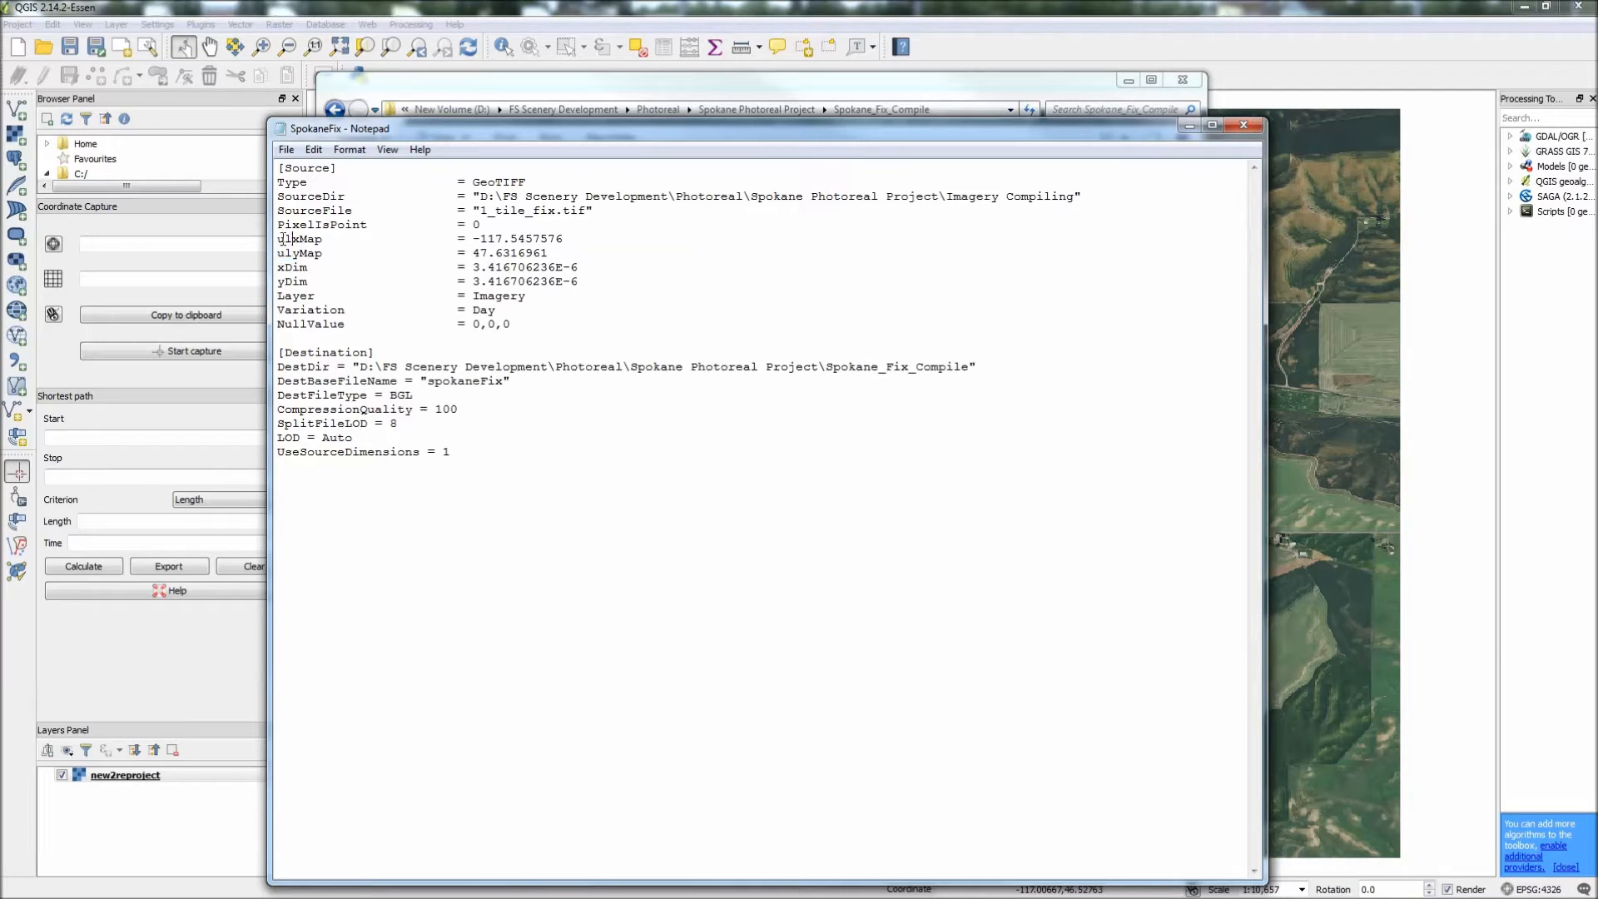
left_click(620, 242)
- Highlight the xDim and yDim pixel dimension entries in the SpokaneFix file
left_click(225, 13)
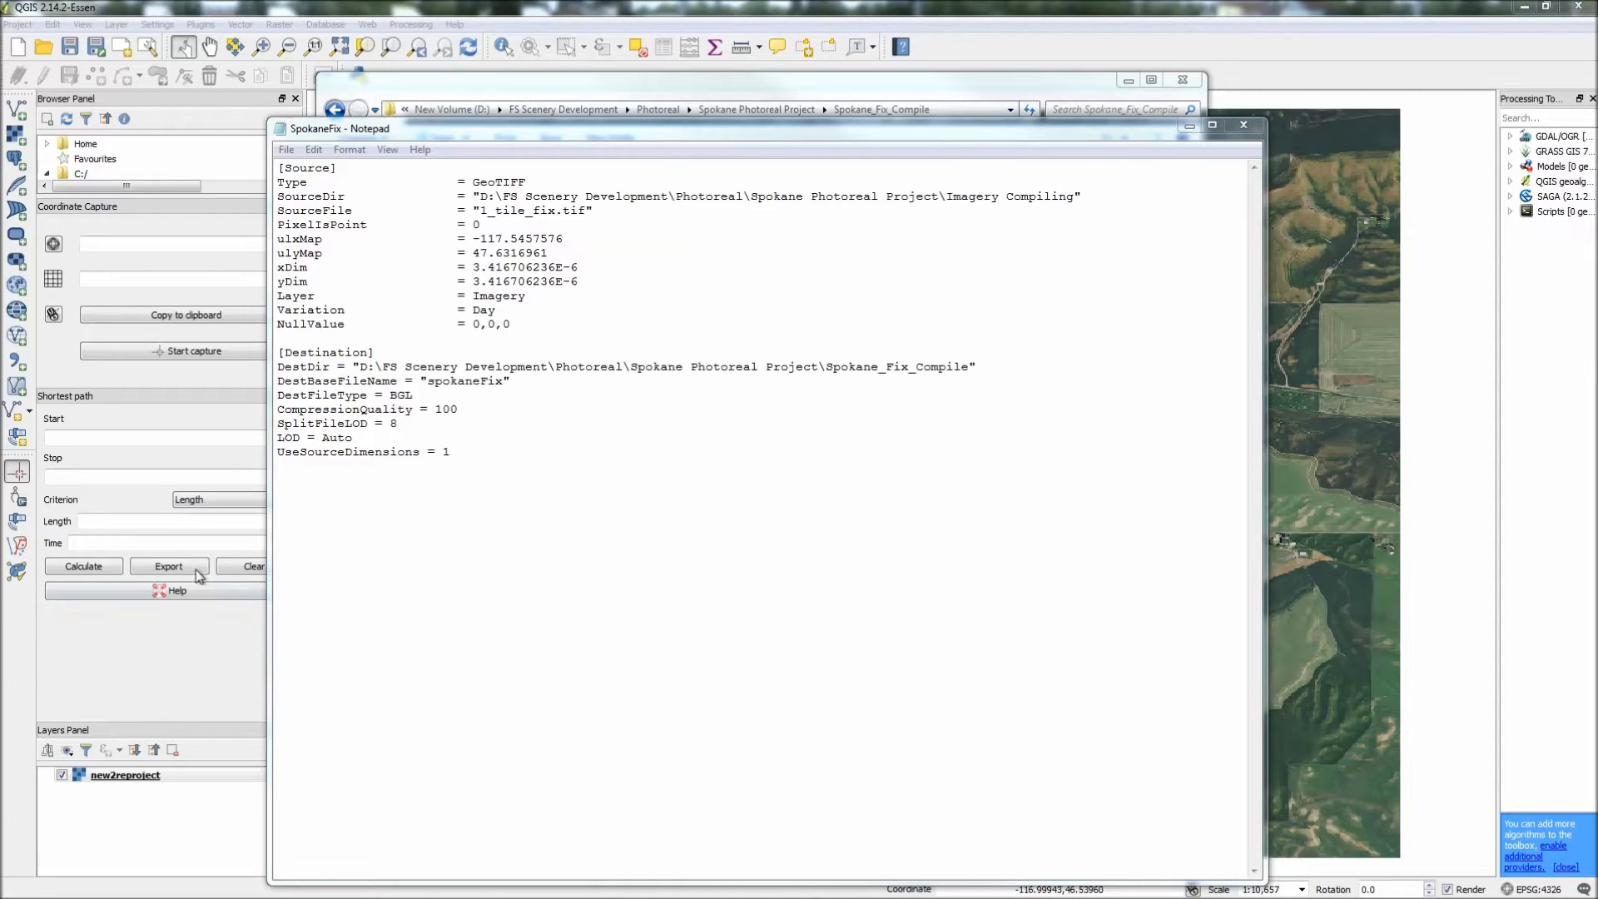
left_click(744, 546)
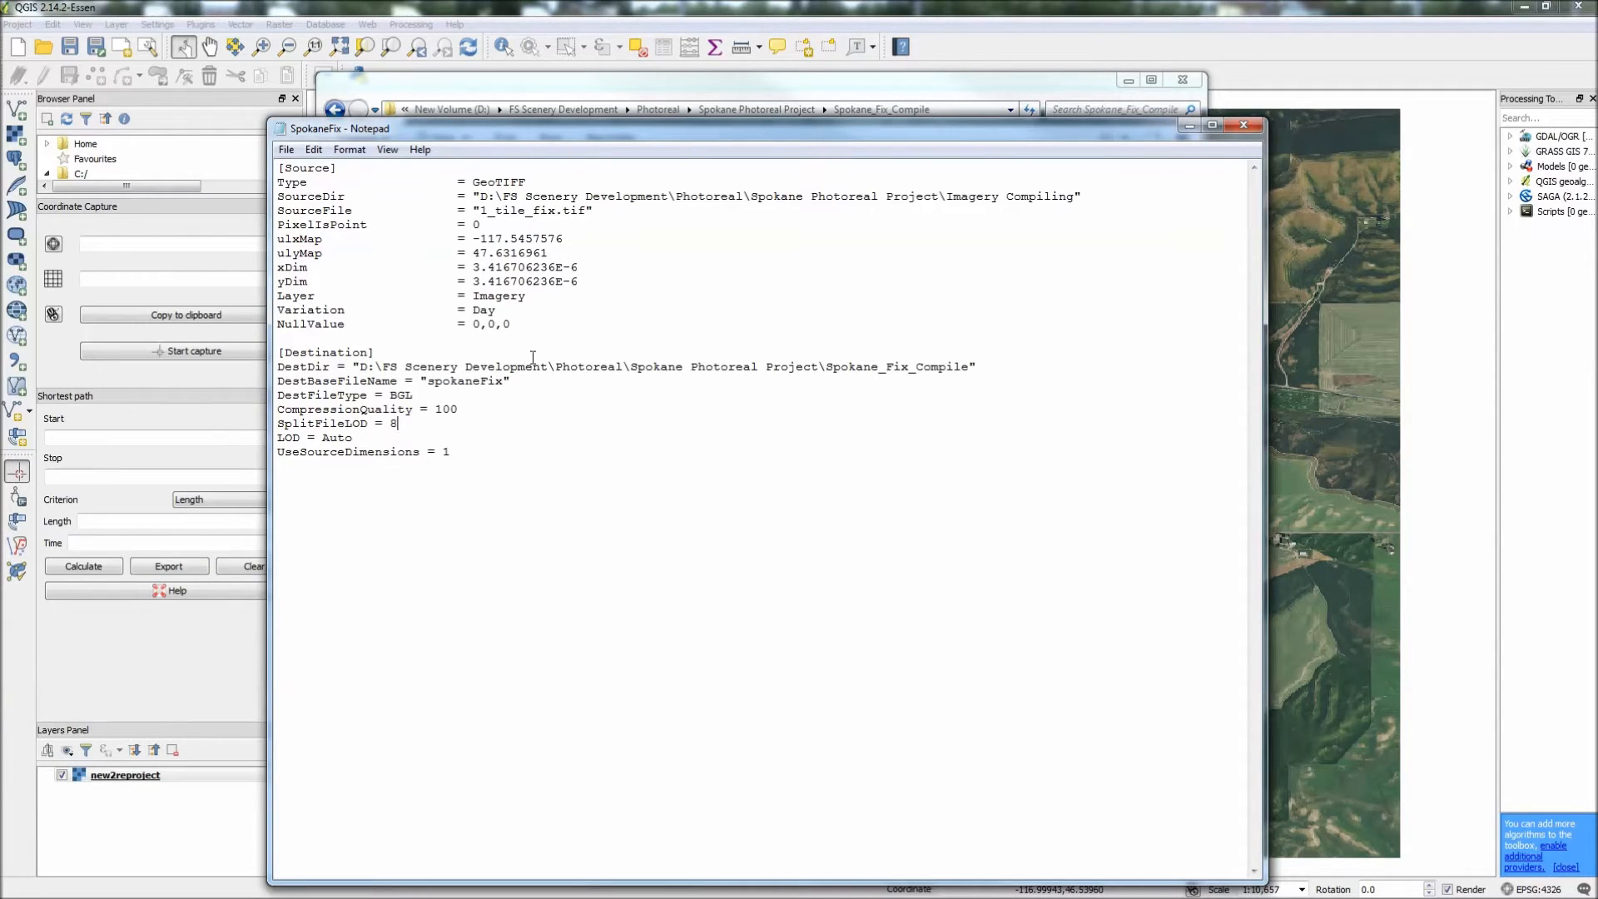
left_click(619, 266)
left_click_drag(564, 253, 638, 287)
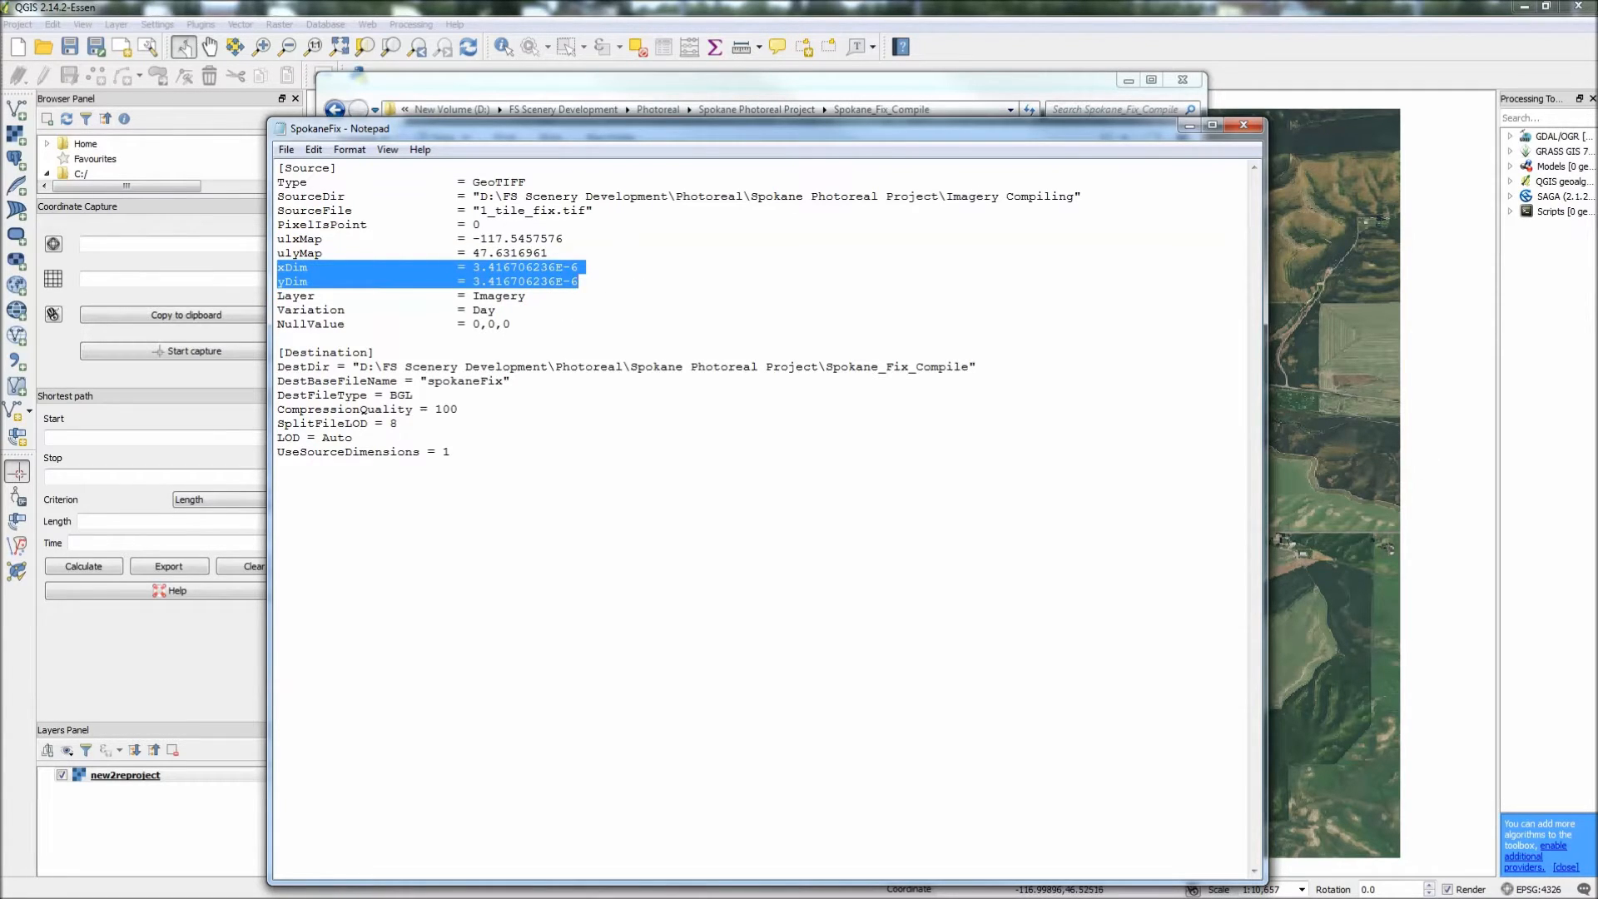
- Switch to EarthExplorer in Firefox and view the corner coordinates in the full metadata of the first NAIP JPG2000 result
left_click_drag(1597, 141, 967, 44)
double_click(967, 43)
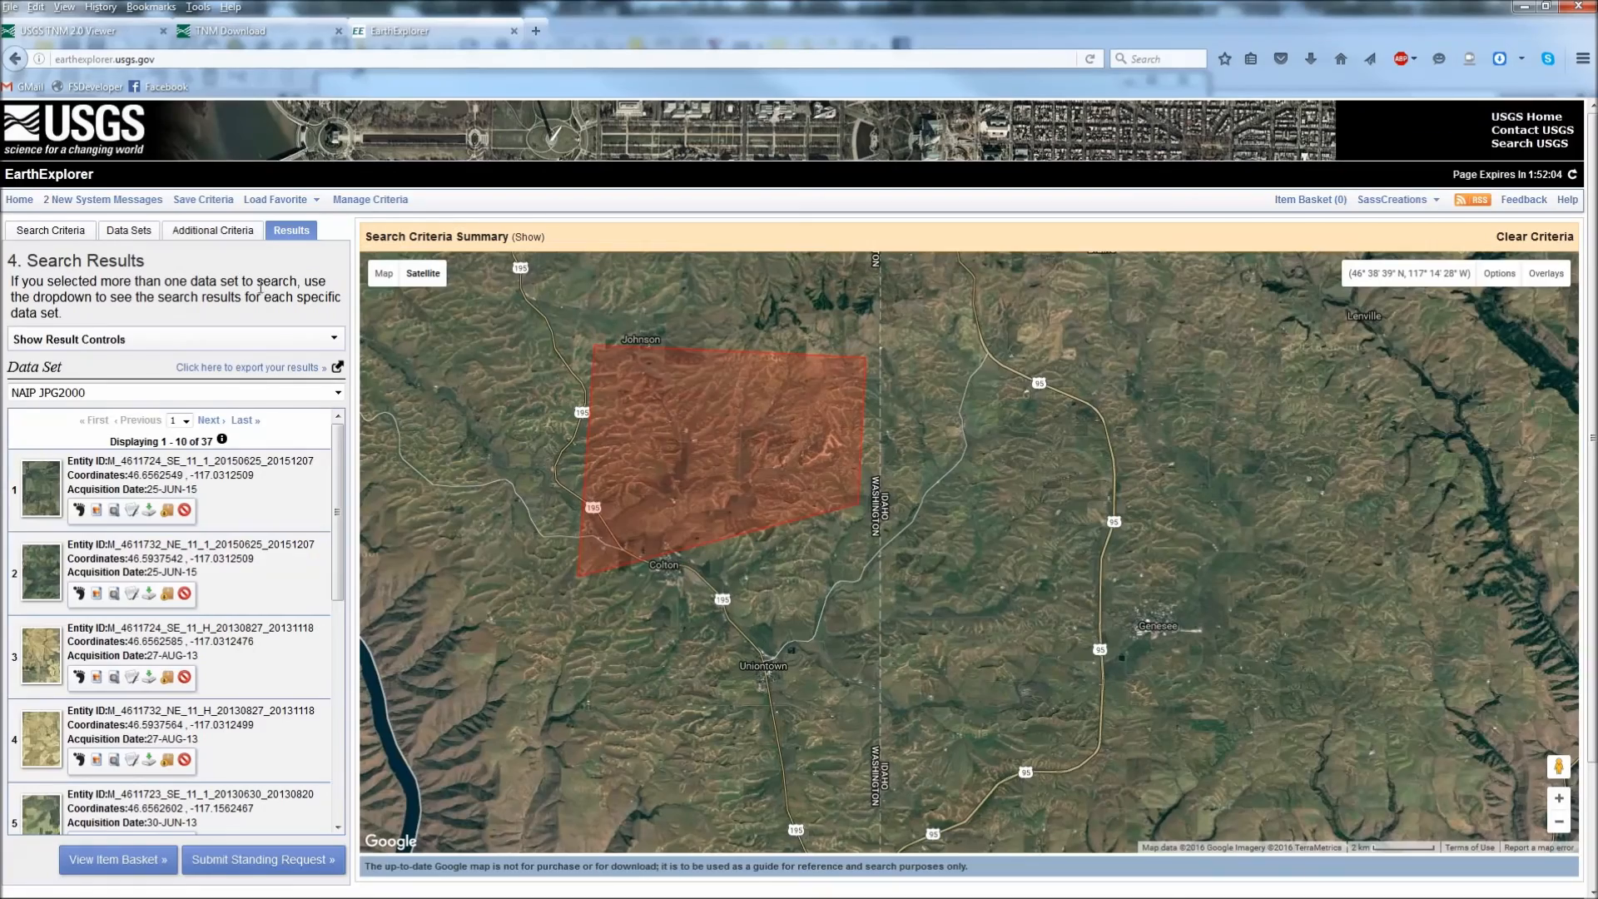
left_click(135, 512)
scroll(777, 557, "down", 3)
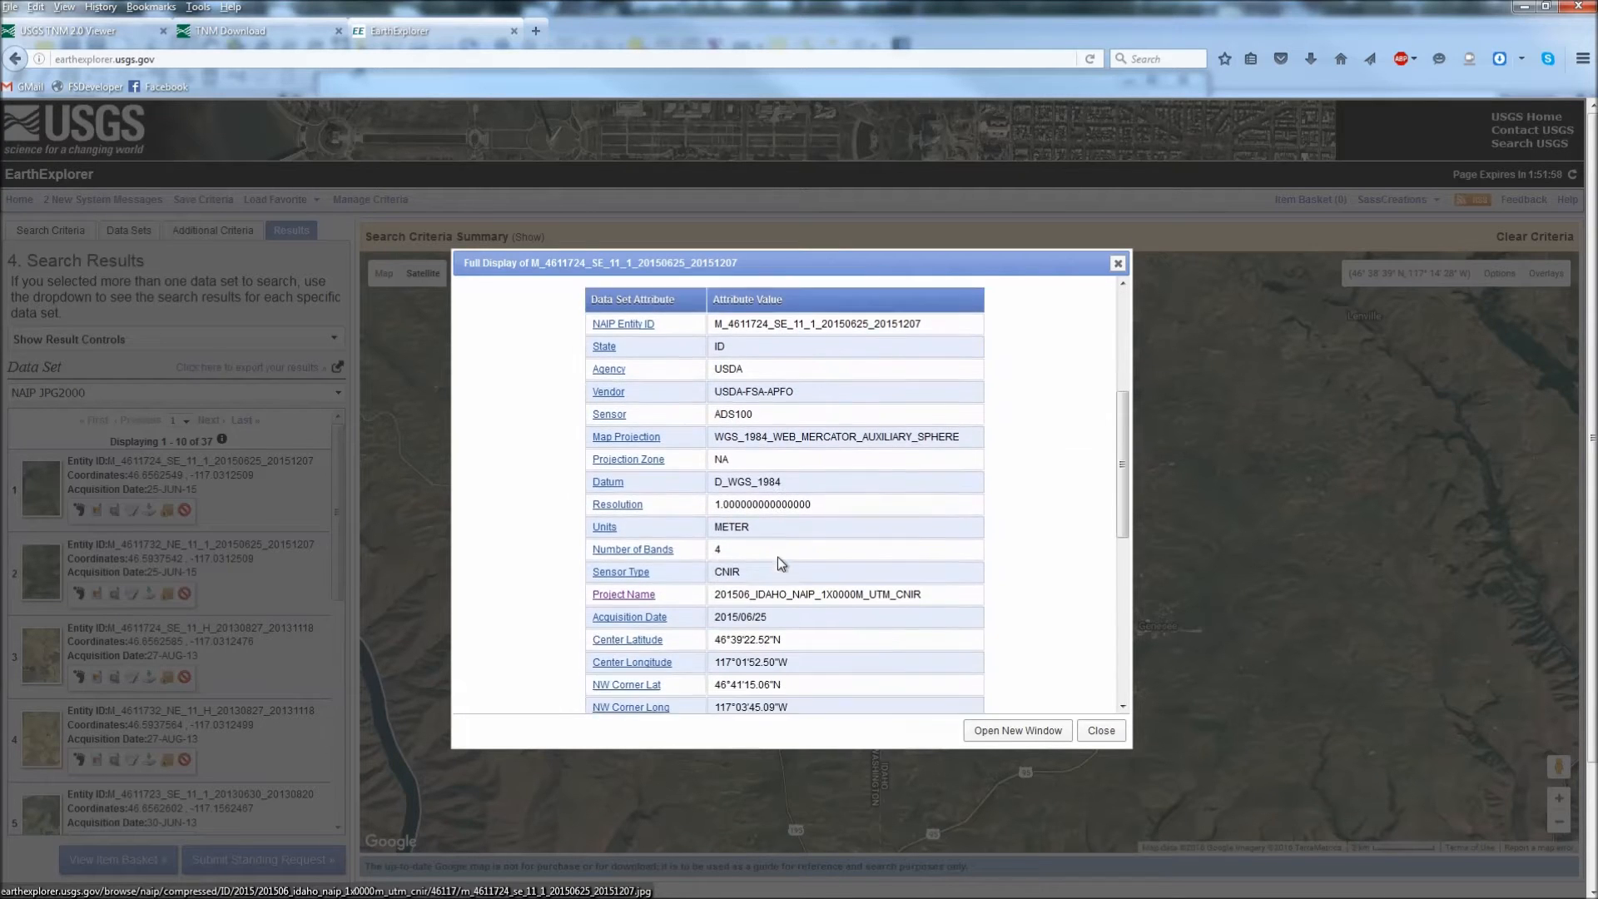
scroll(778, 557, "down", 8)
scroll(749, 553, "up", 1)
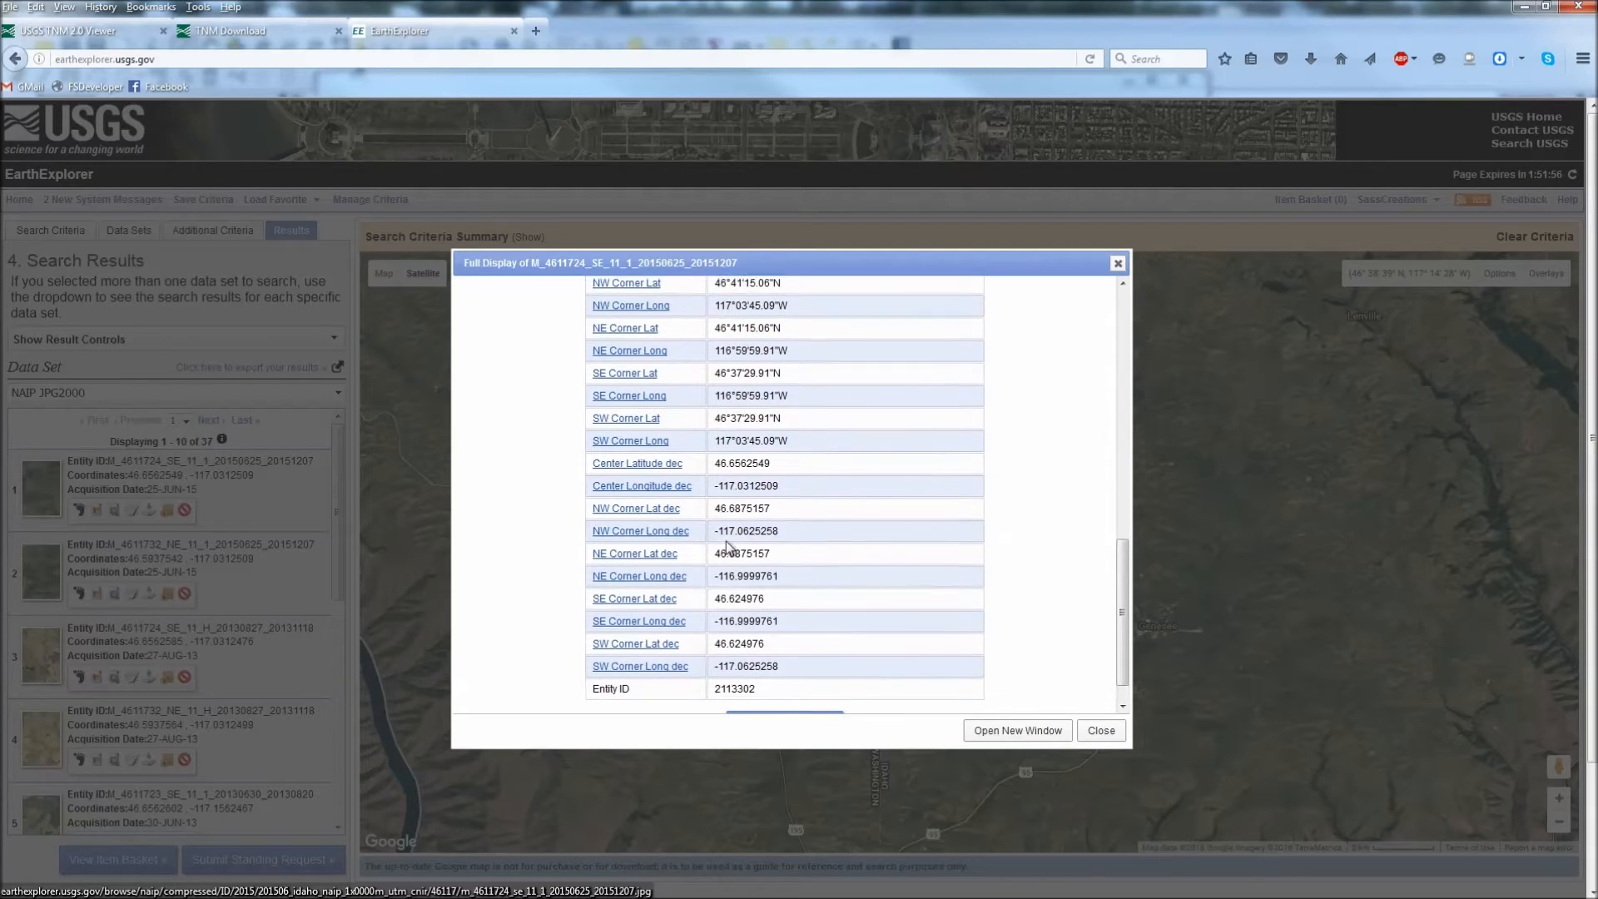
- Highlight the decimal NW corner longitude in the tile's metadata, check the surrounding attributes, and close the record
scroll(727, 547, "up", 1)
left_click_drag(782, 568, 709, 565)
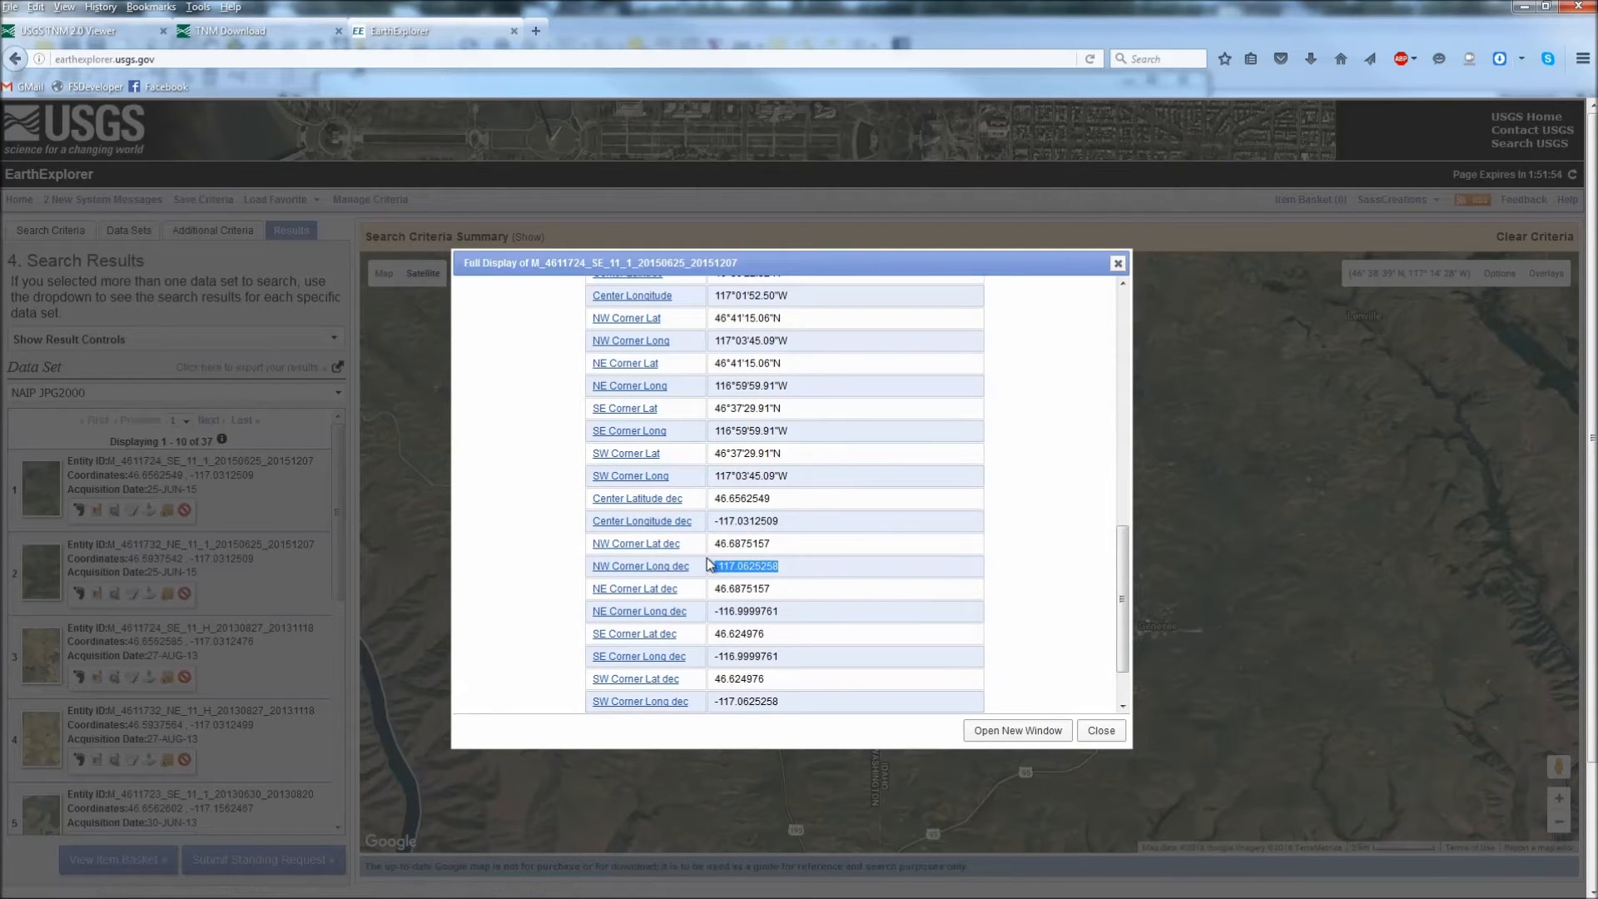
scroll(709, 565, "up", 2)
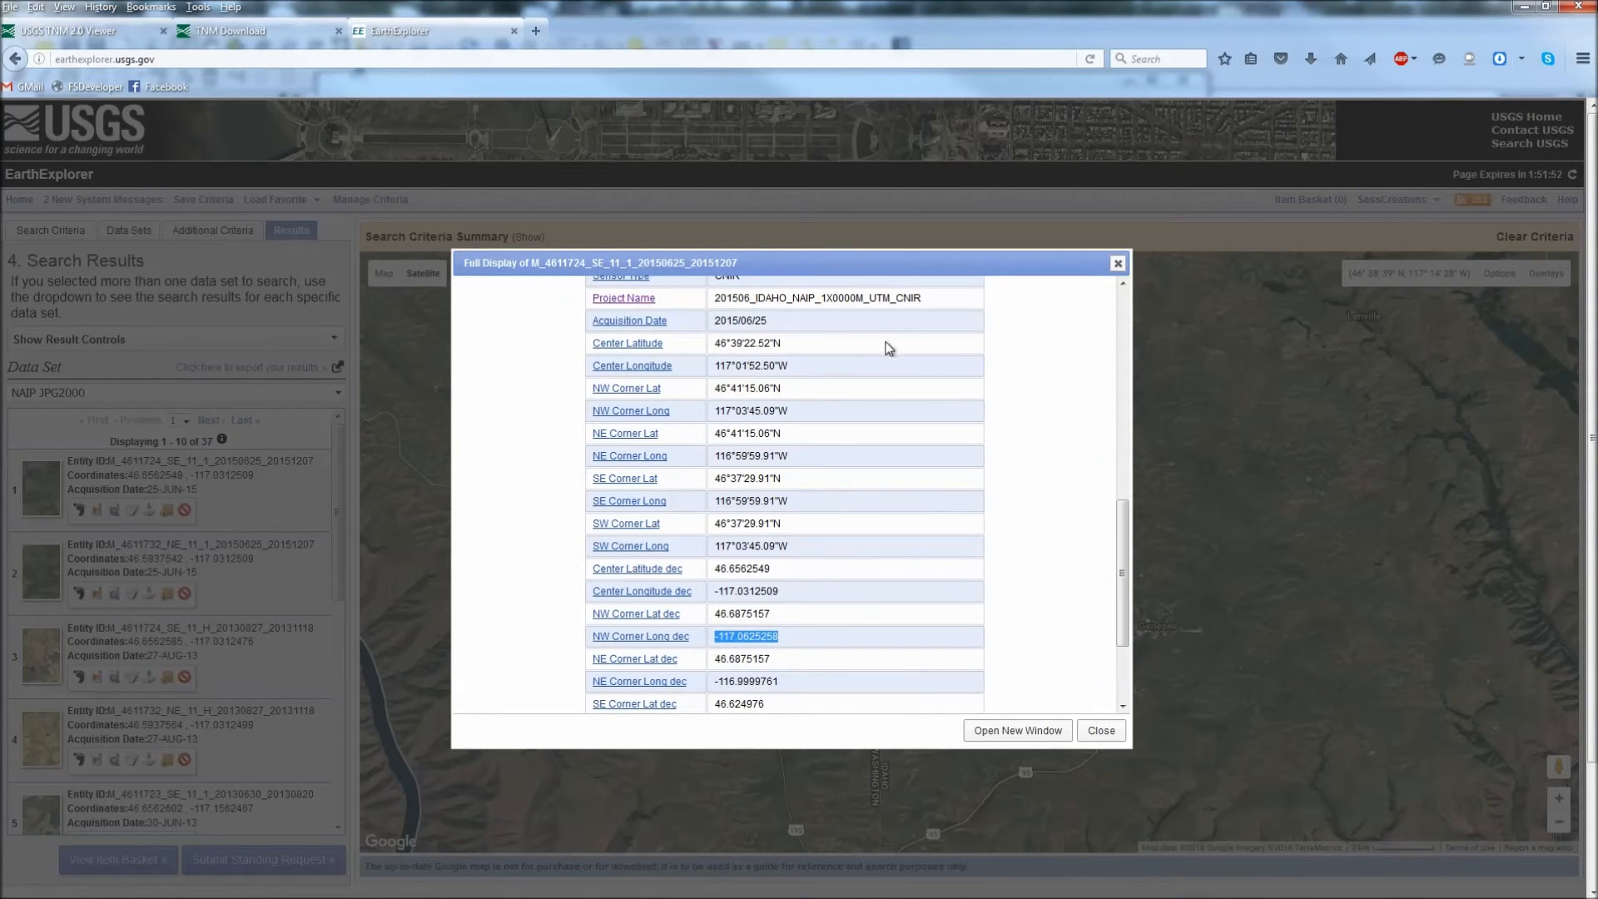
left_click_drag(721, 321, 745, 353)
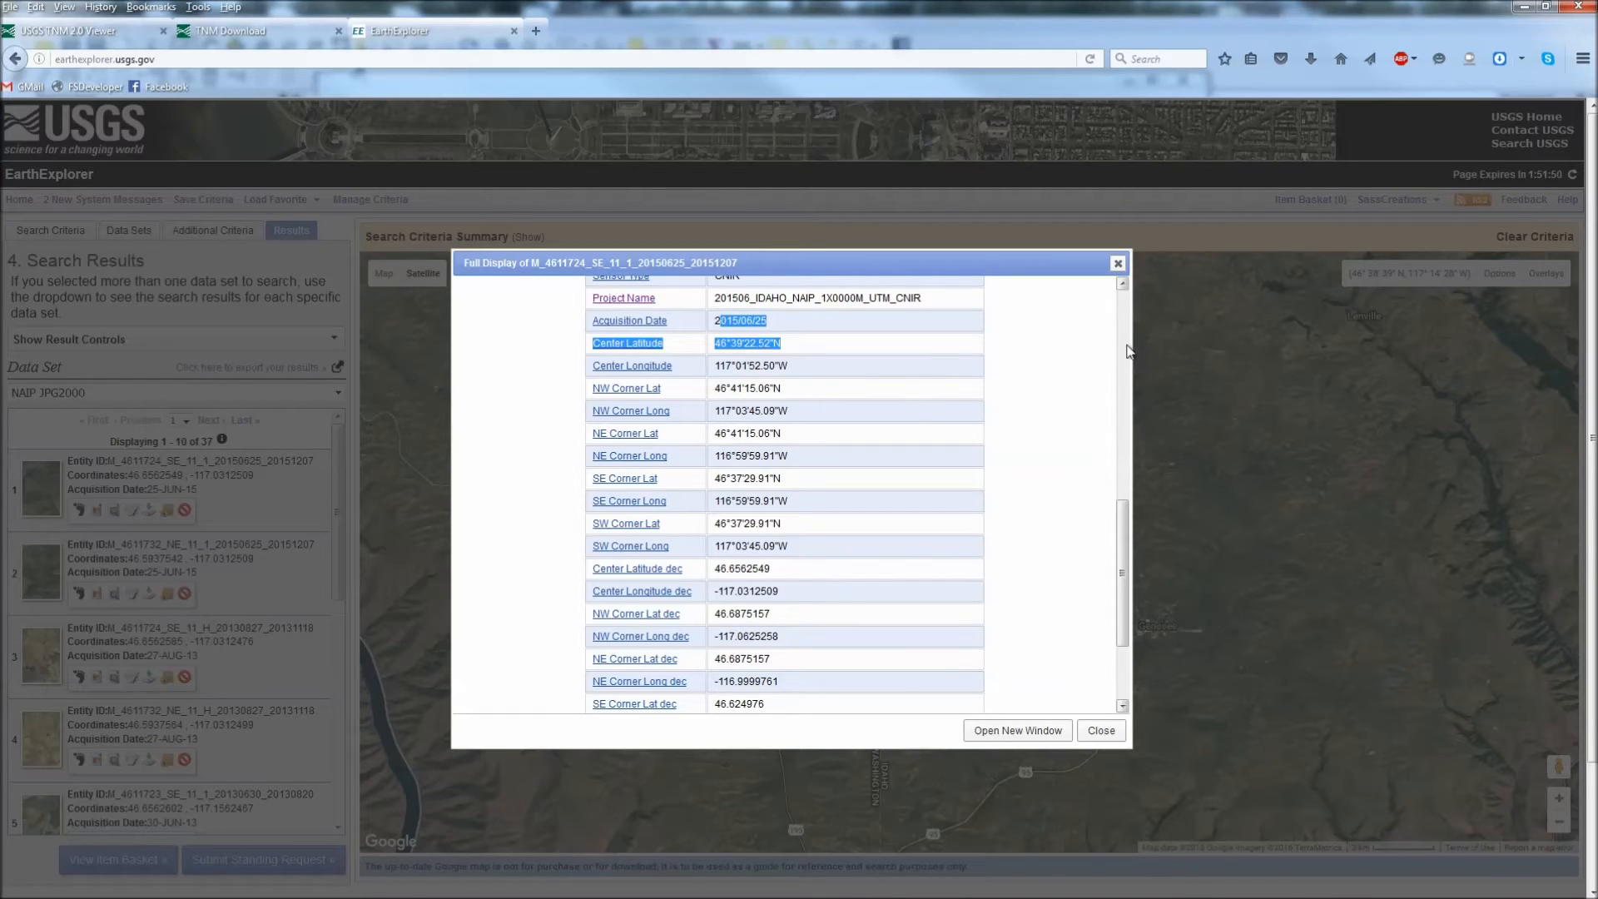
left_click(1118, 263)
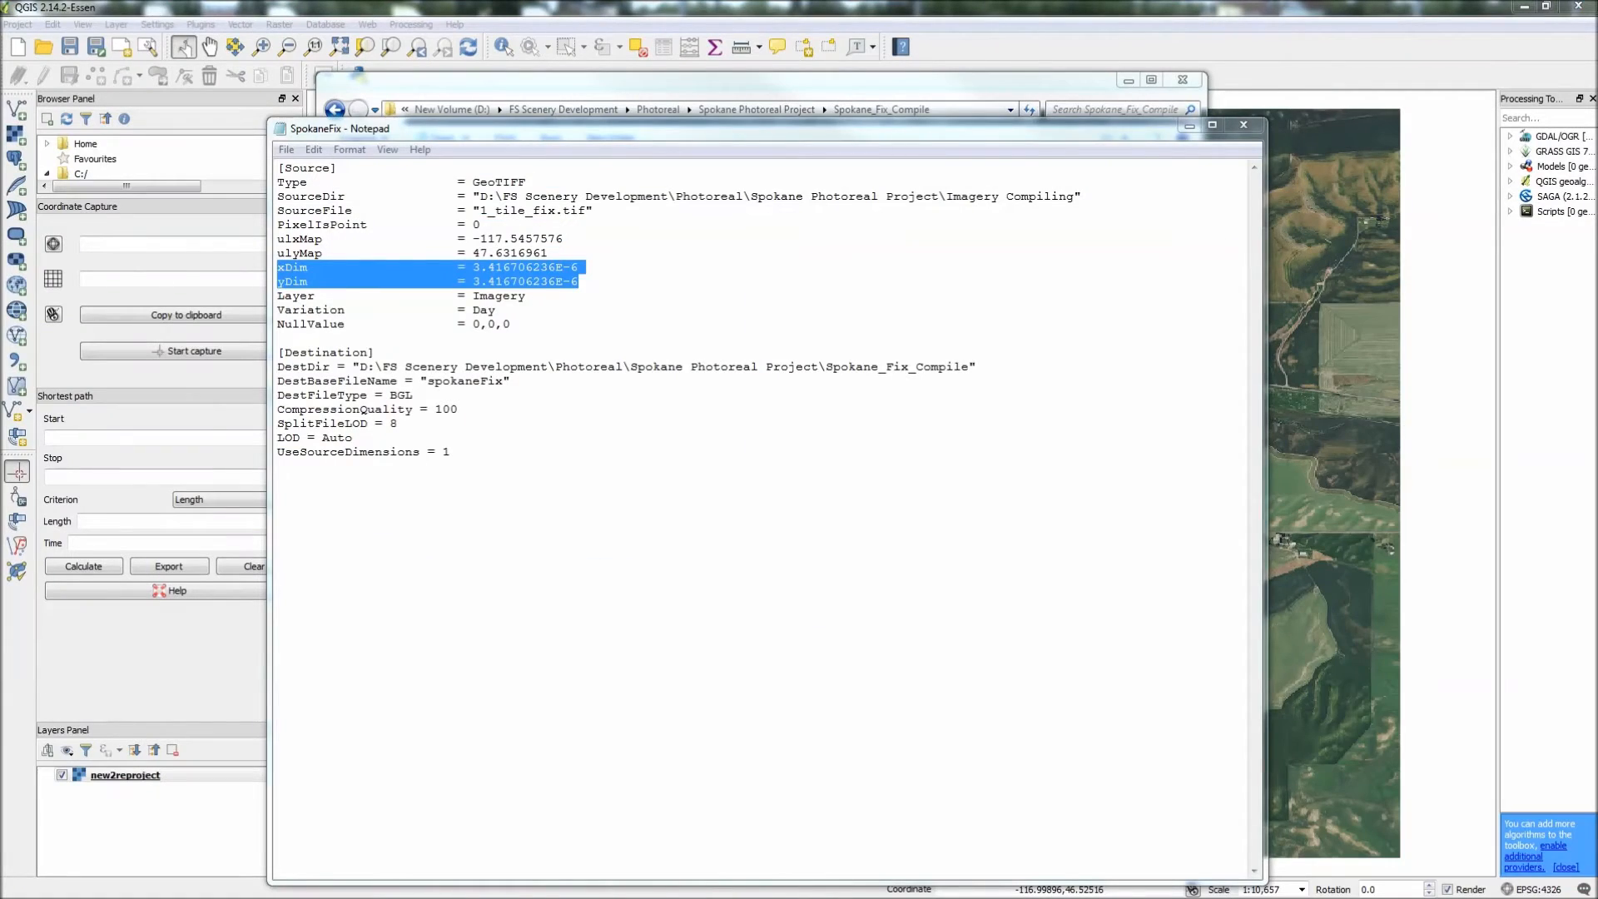
- Return to the SpokaneFix file in Notepad and highlight the four entries from ulxMap to yDim
left_click(542, 324)
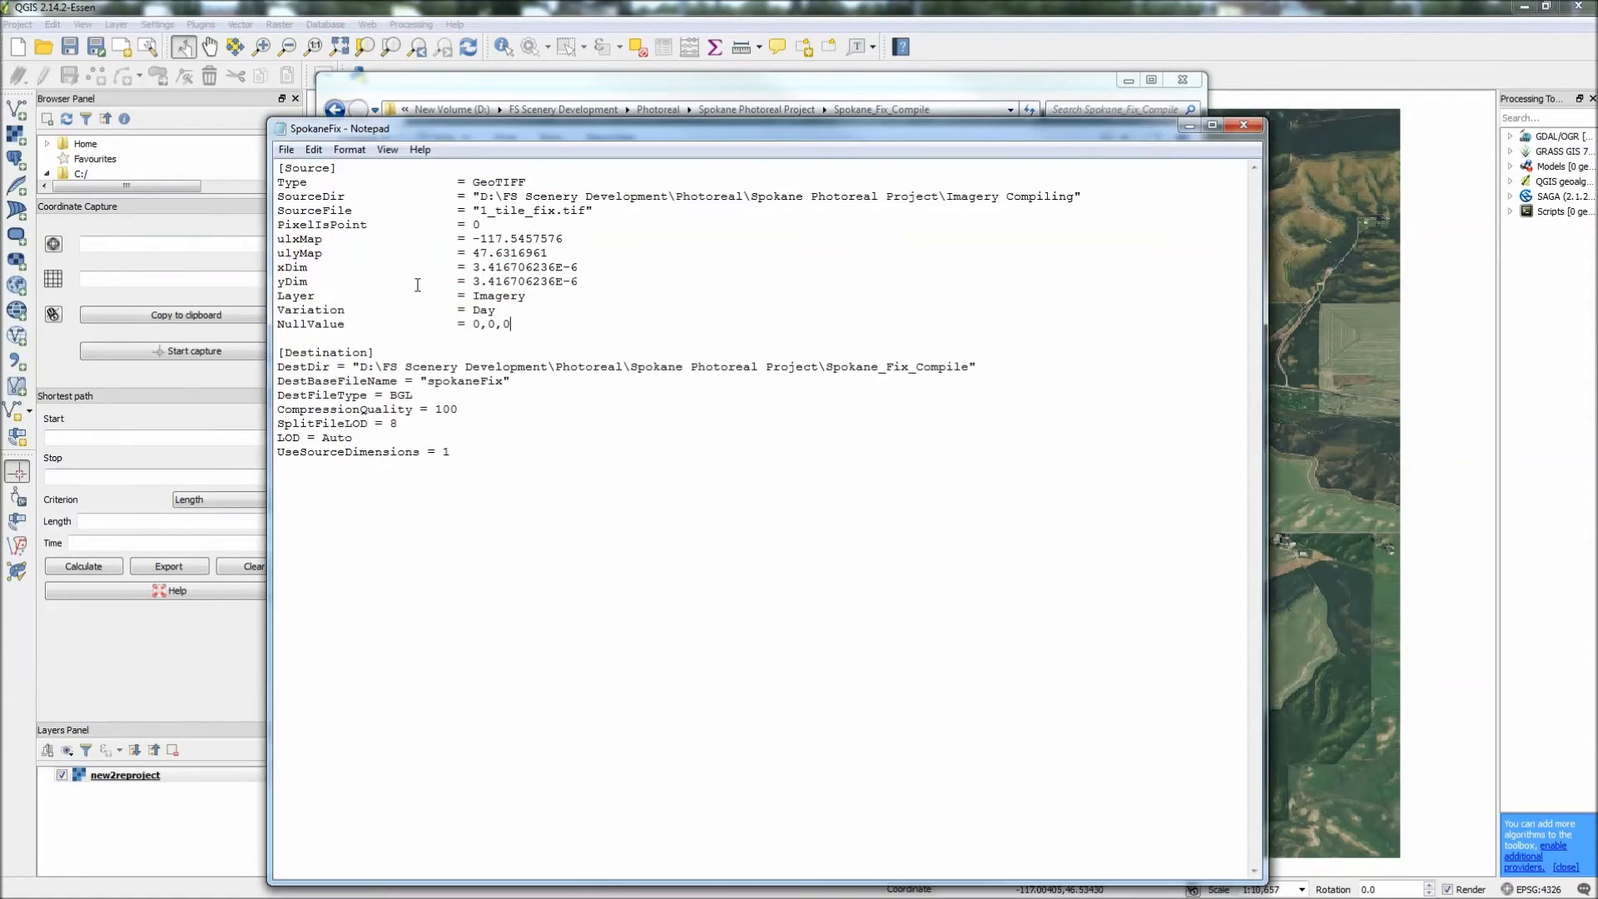
left_click_drag(580, 282, 233, 243)
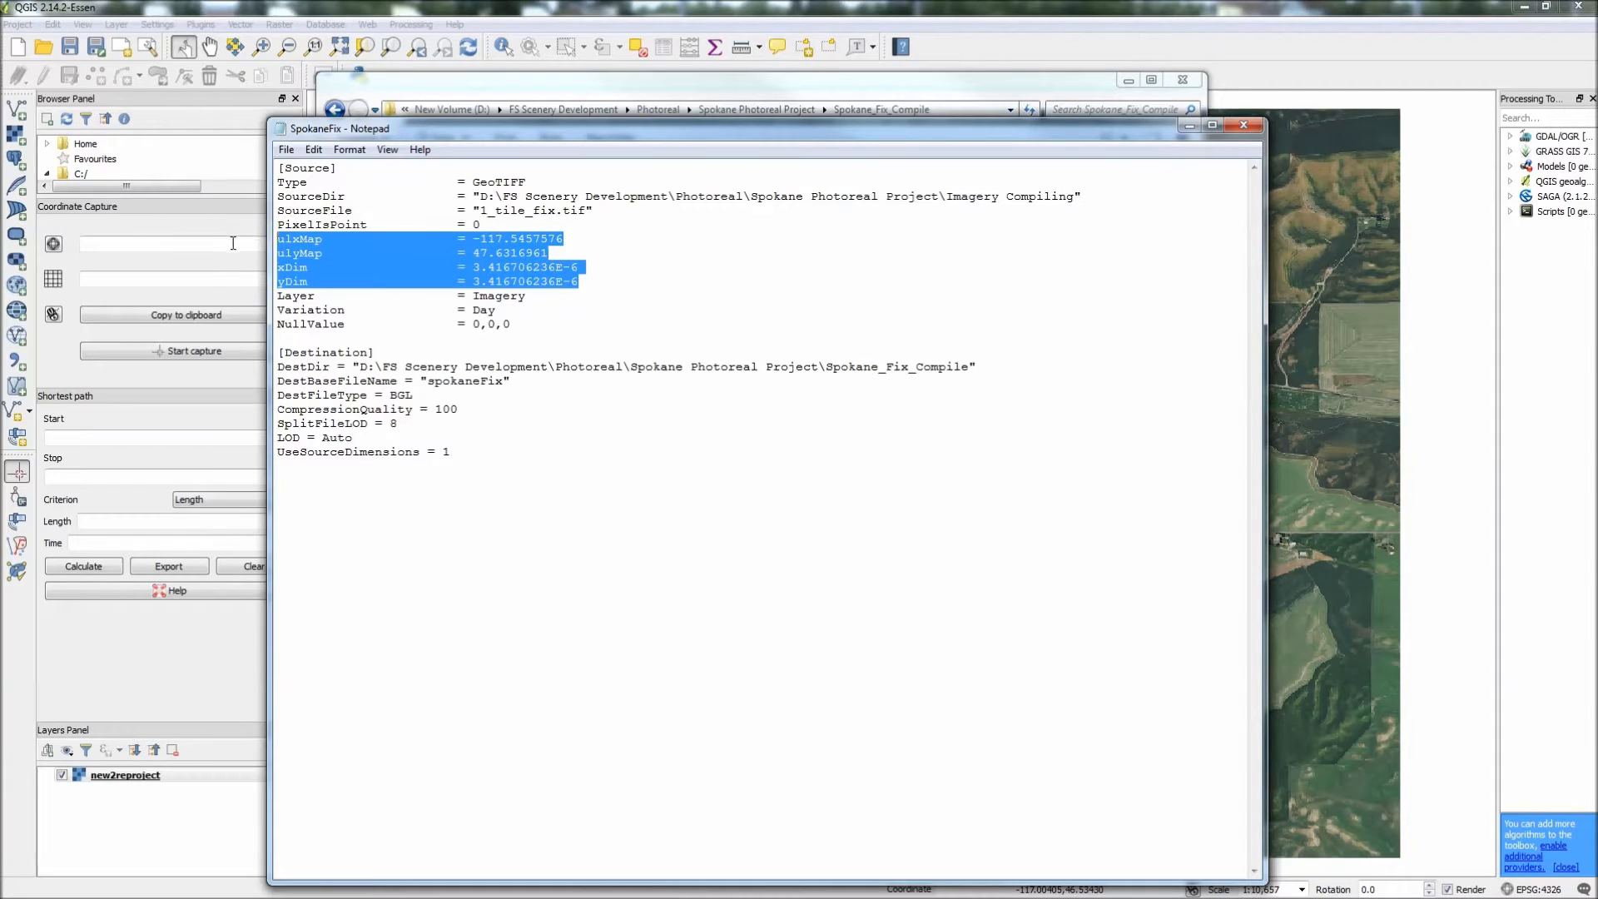
left_click(548, 252)
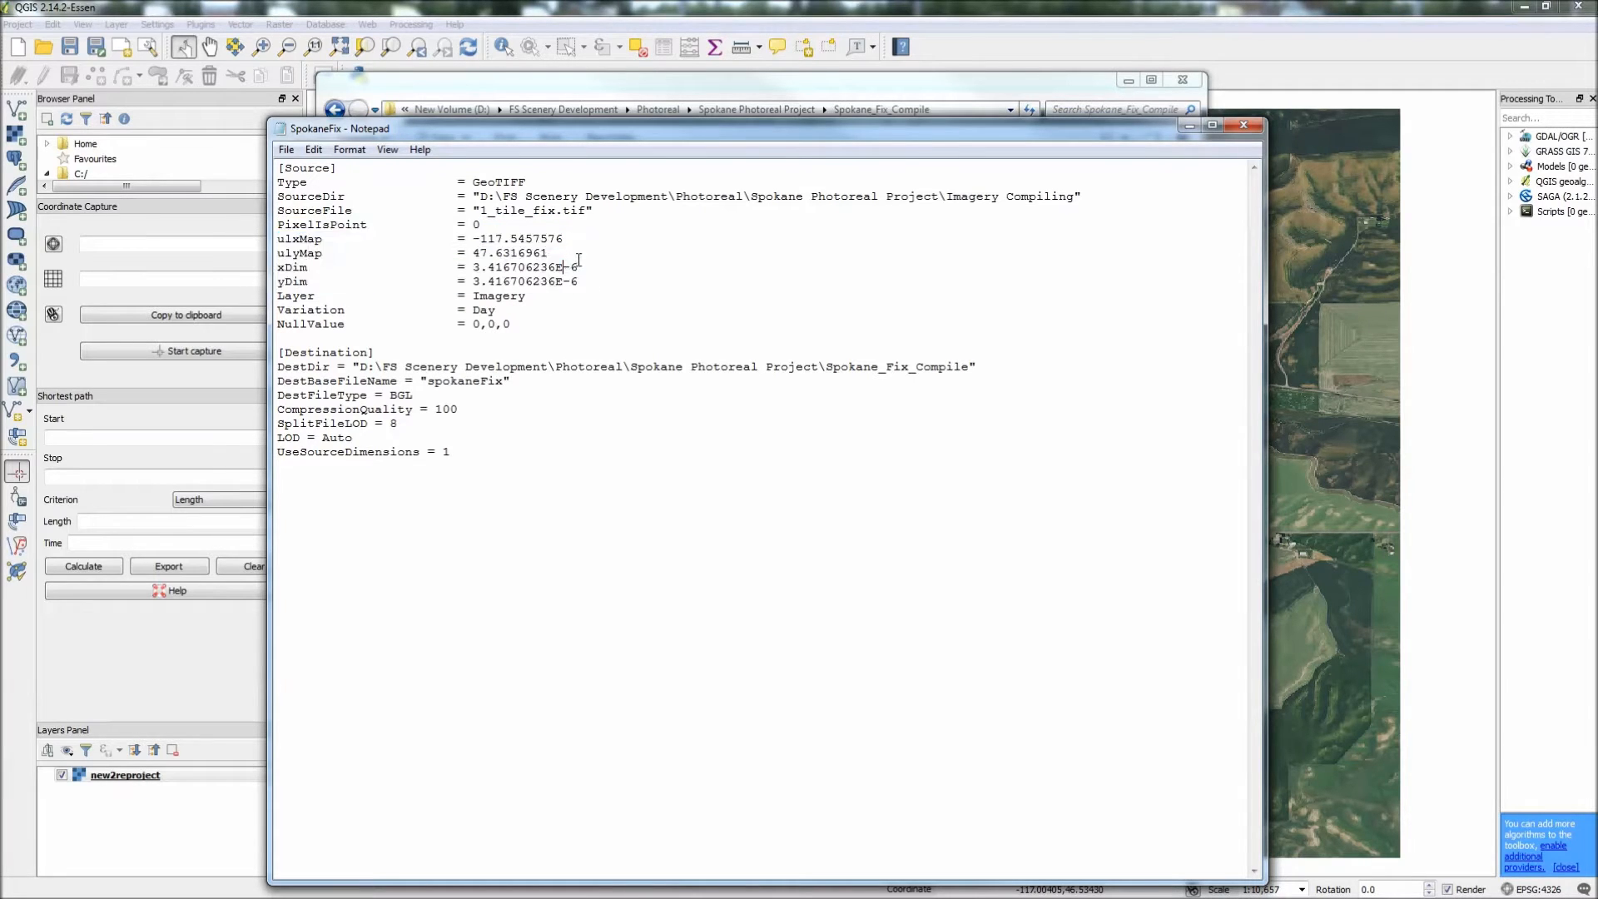
- Rearrange the windows by moving the Spokane_Fix_Compile folder off this screen and keeping the SpokaneFix file over QGIS
left_click_drag(996, 130, 1597, 208)
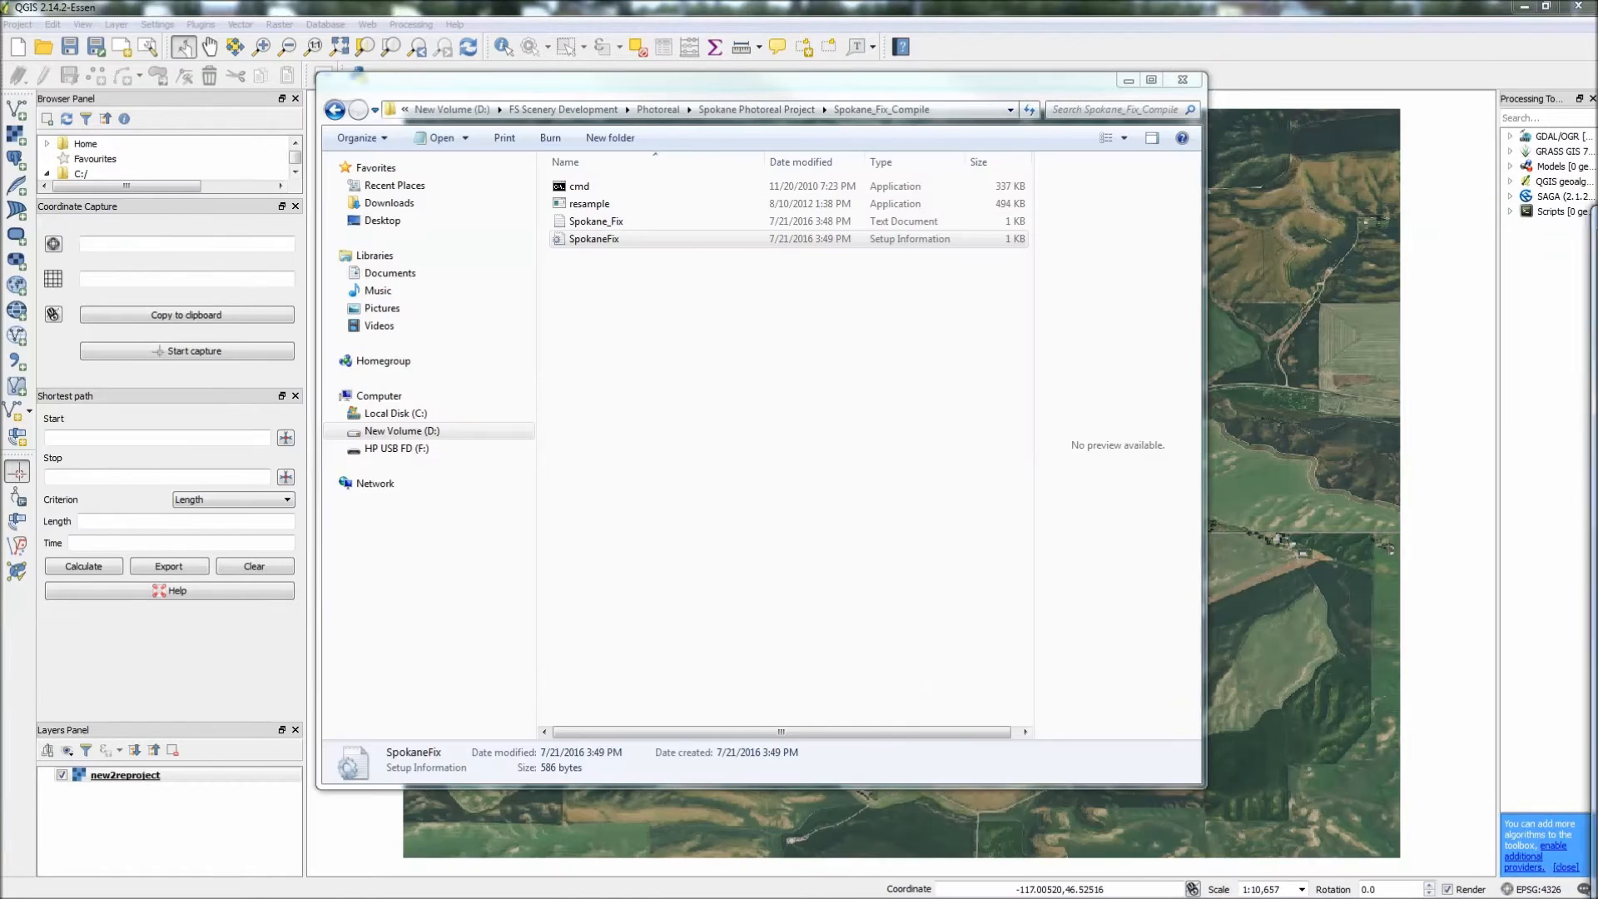
left_click_drag(0, 60, 985, 165)
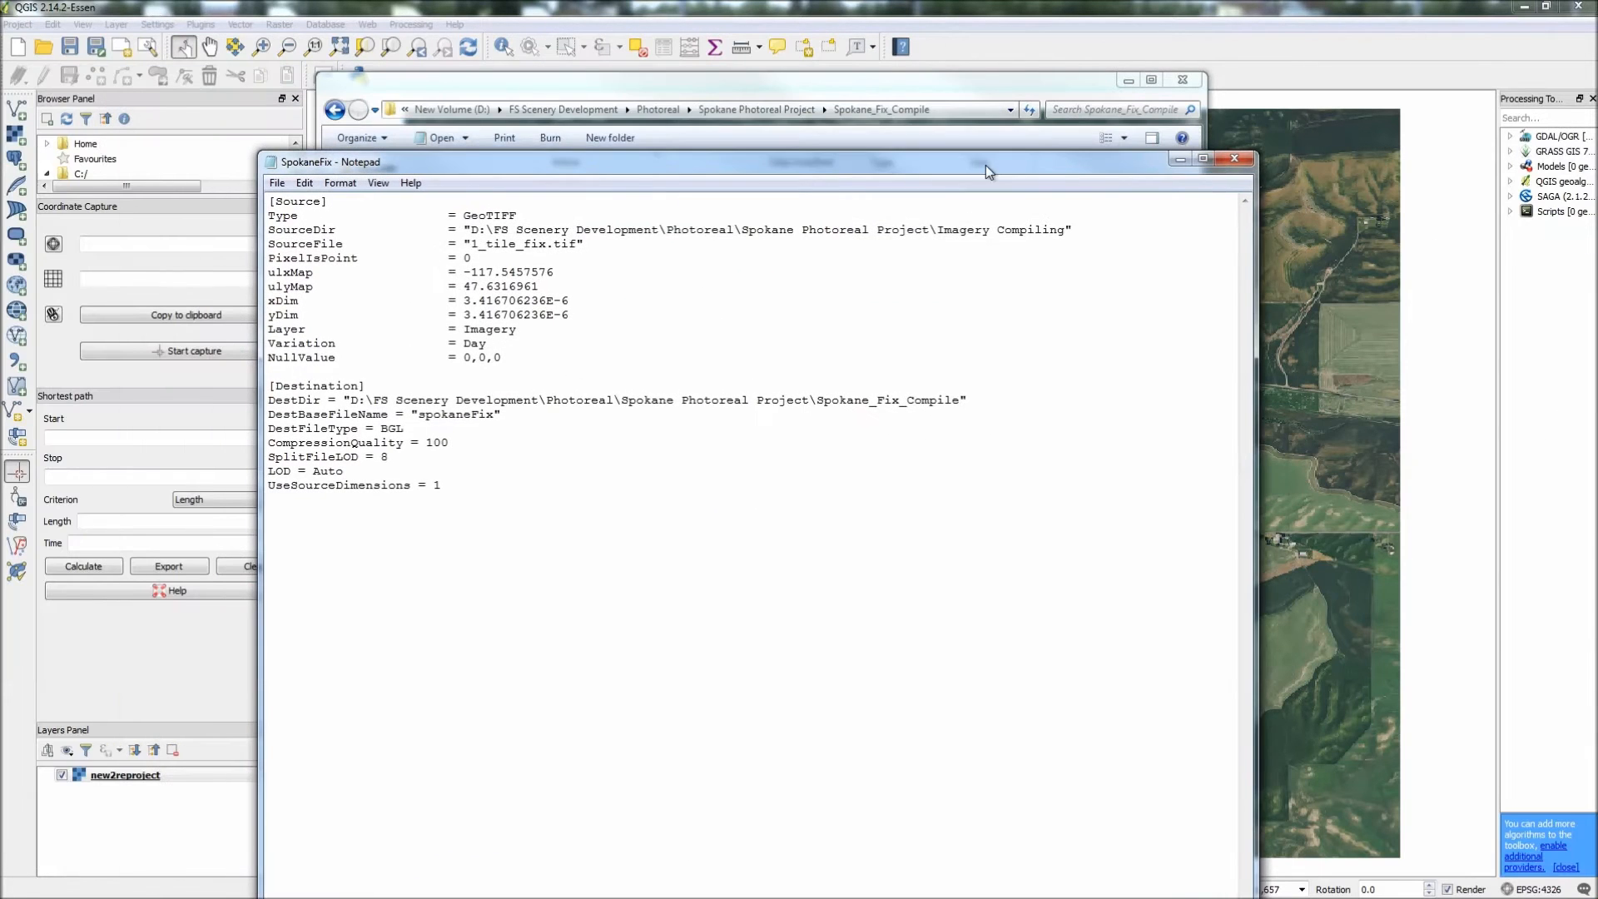
mouse_move(3, 5)
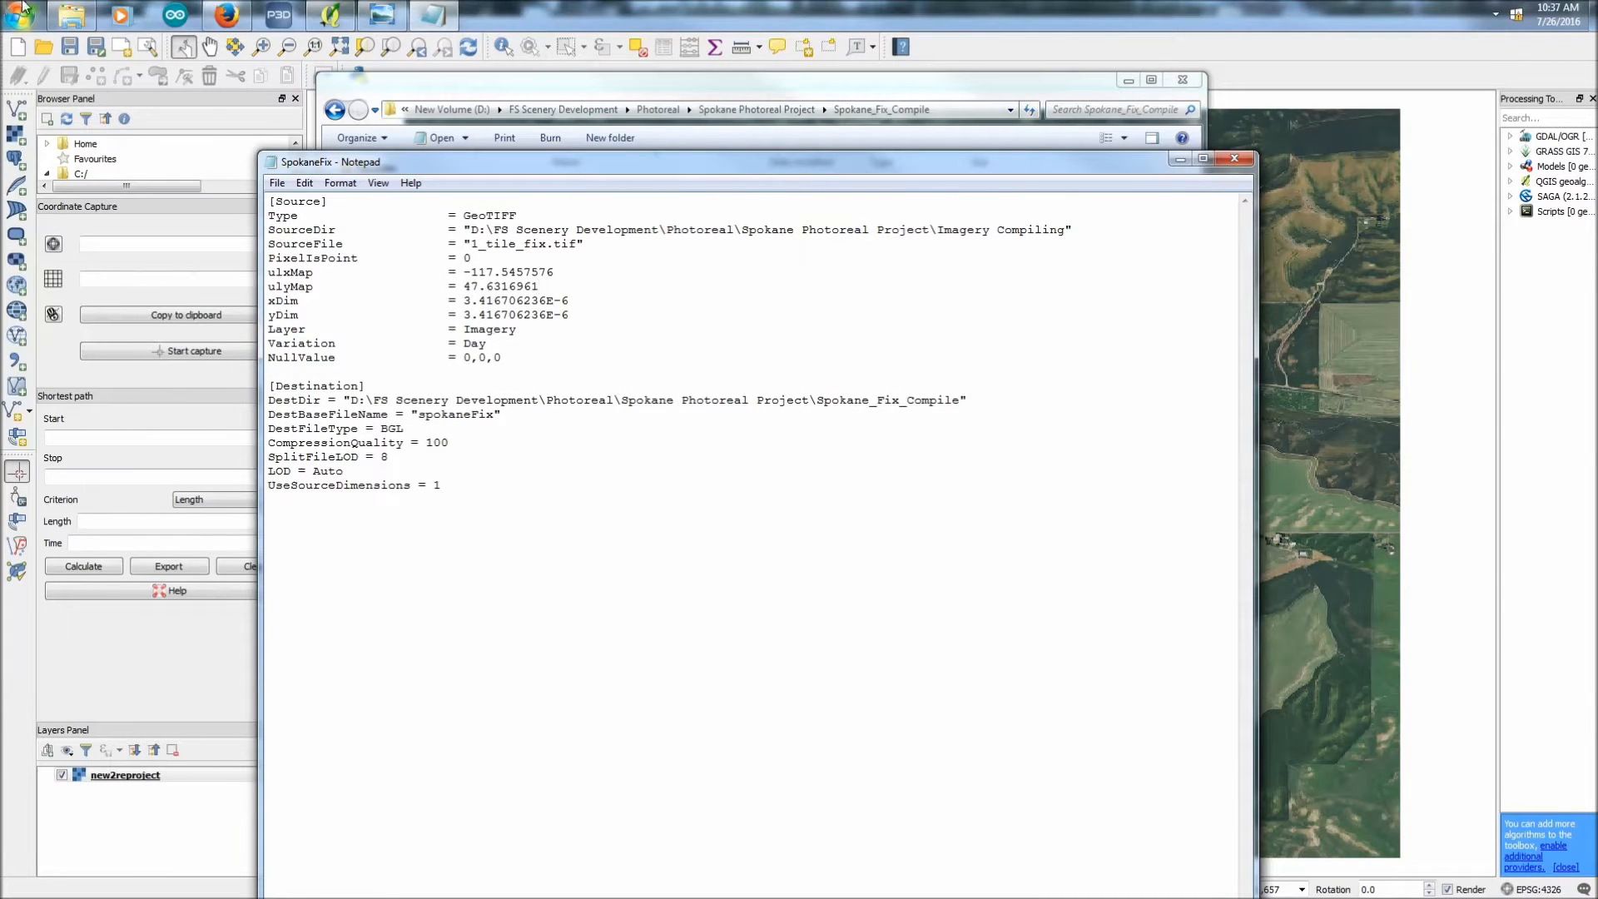
mouse_move(71, 17)
left_click(121, 77)
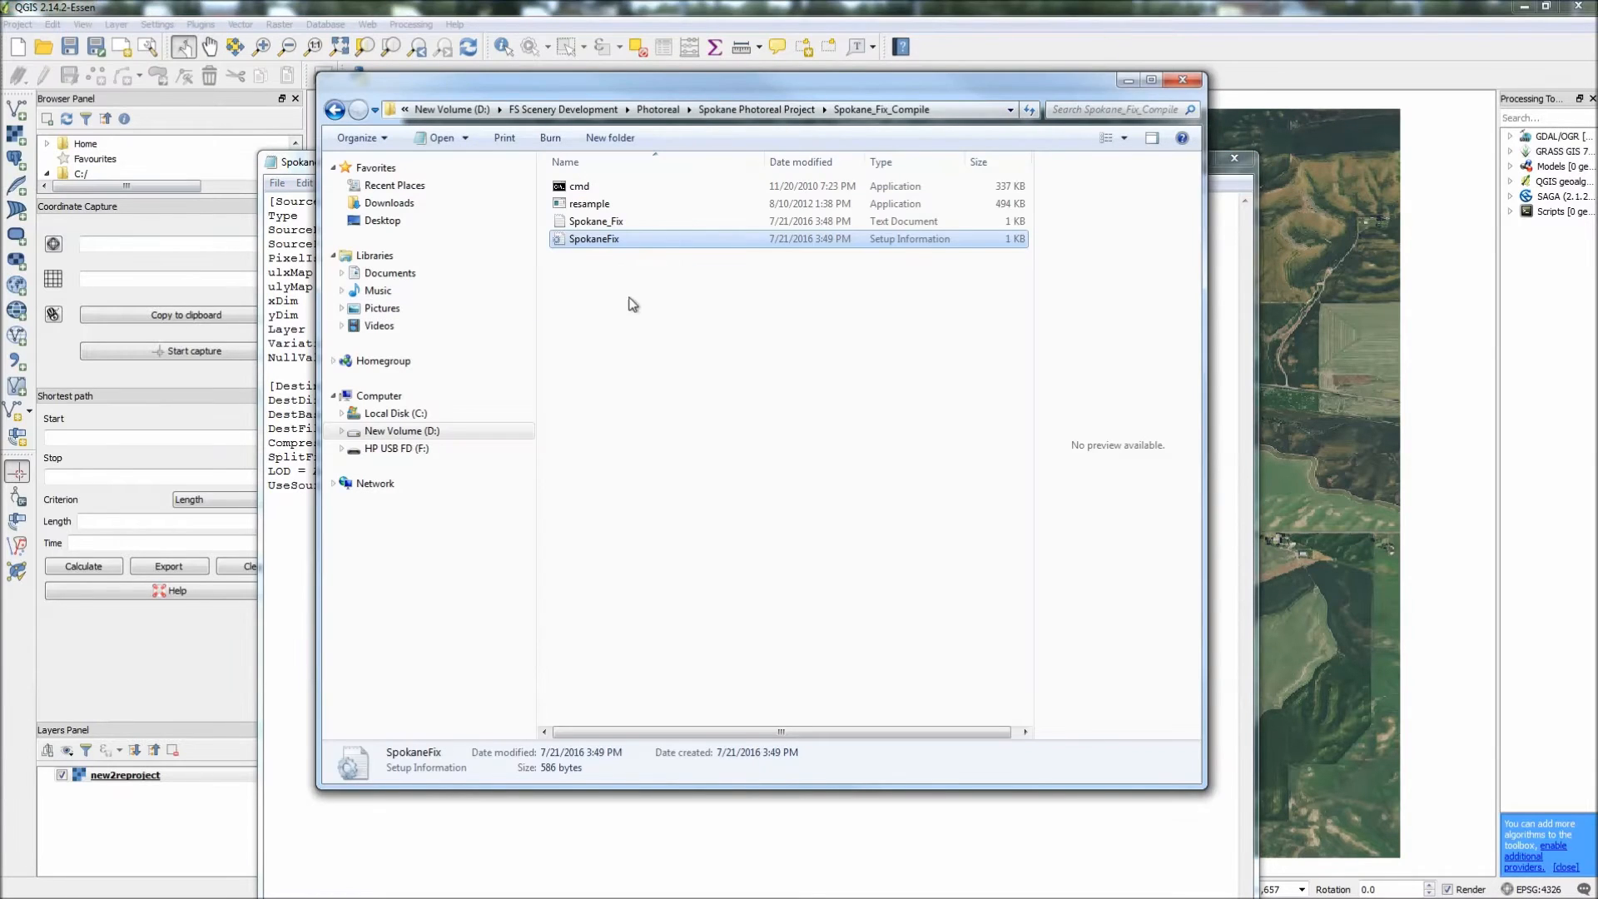
left_click_drag(717, 87, 1597, 242)
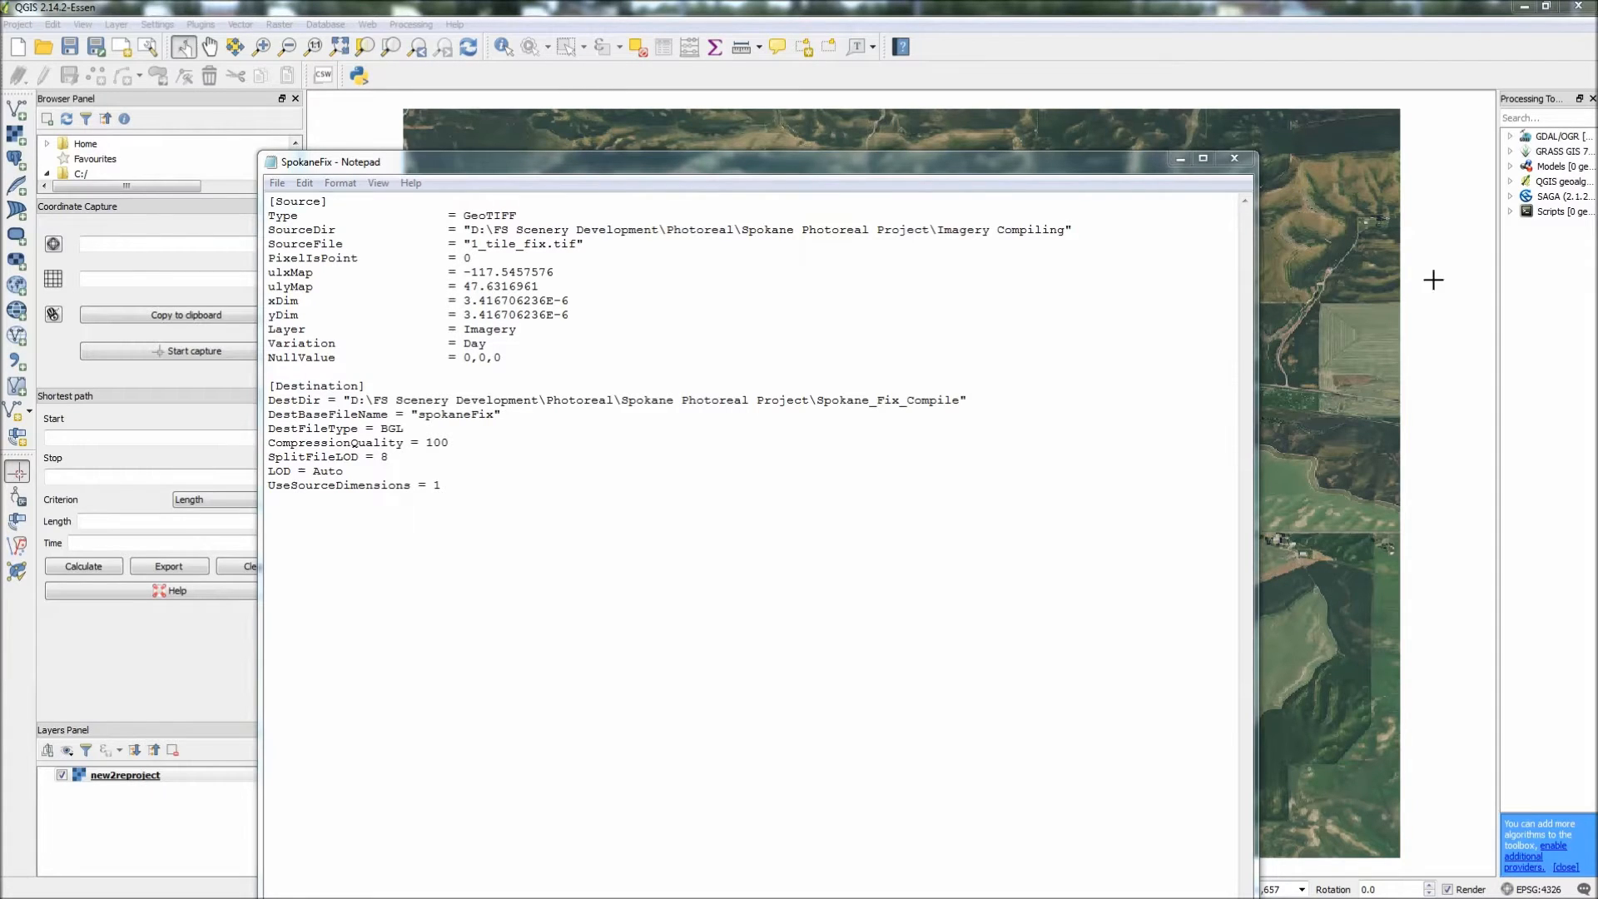
- Highlight the block of map position and pixel size entries in the SpokaneFix file again for review
left_click_drag(576, 326, 546, 317)
left_click_drag(572, 319, 257, 278)
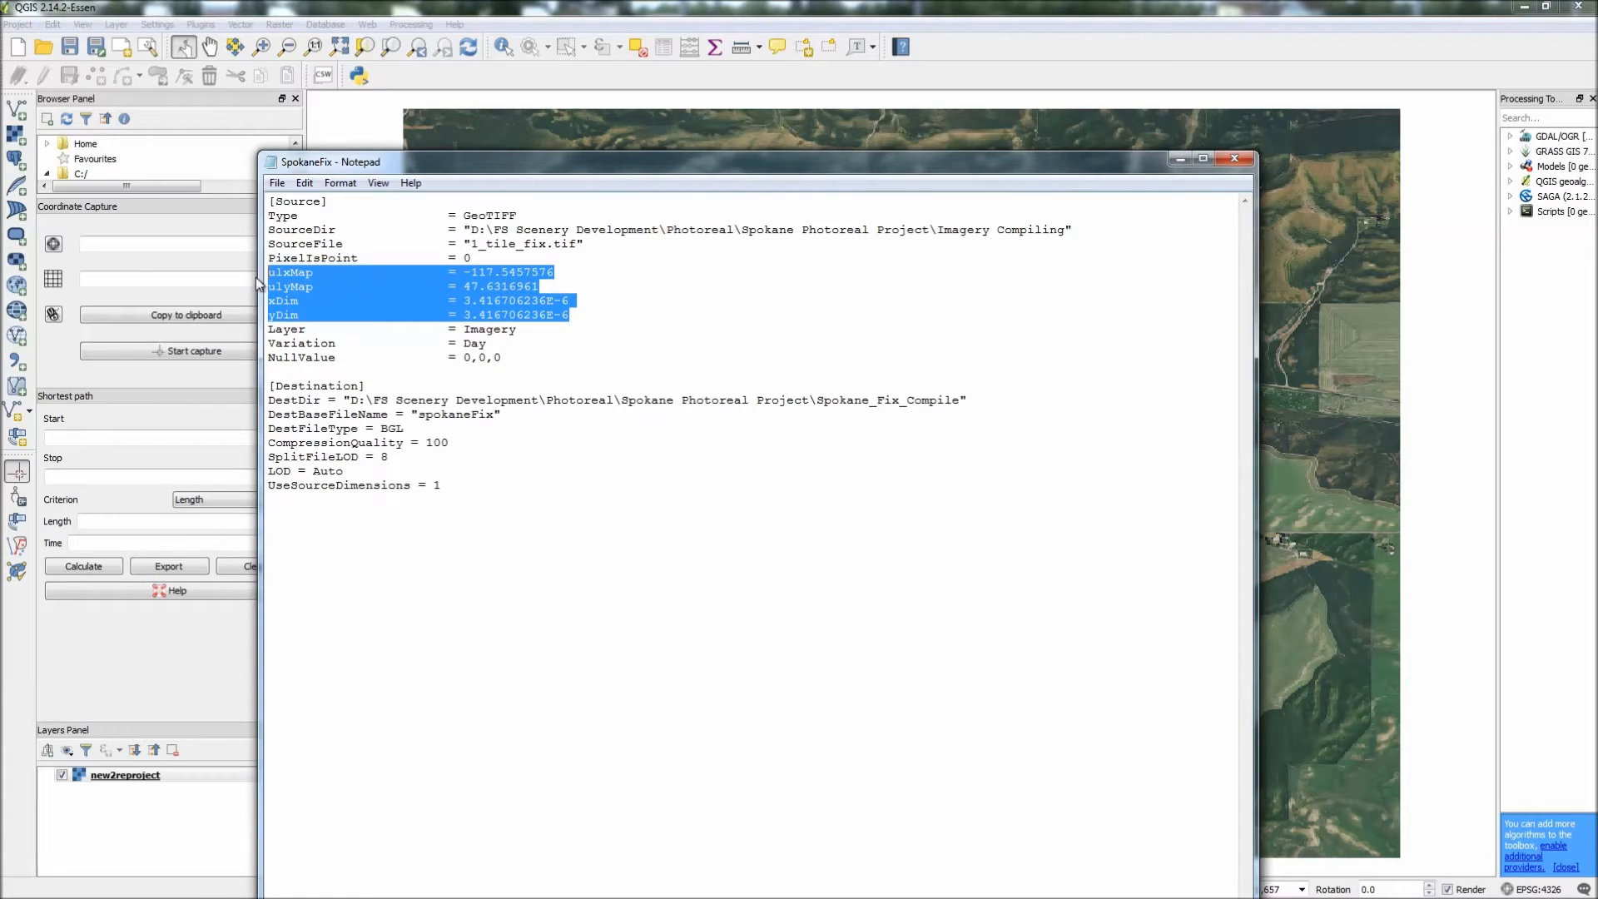
left_click(522, 379)
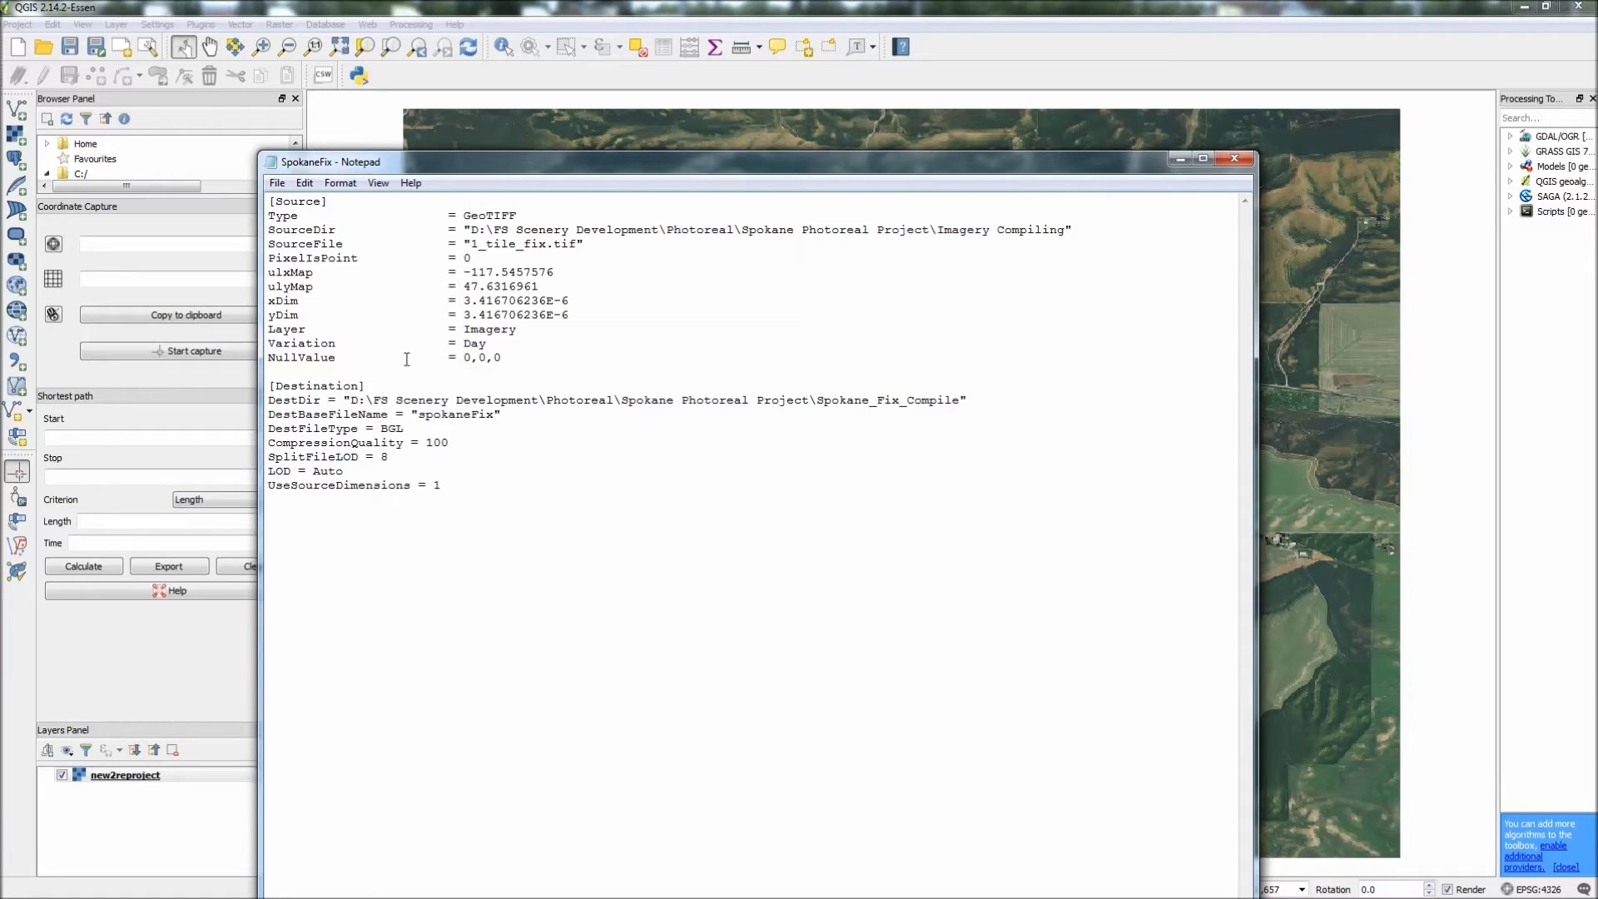
- Review the [Destination] section of the SpokaneFix file, from DestDir and DestBaseFileName through UseSourceDimensions
left_click_drag(342, 405, 985, 393)
left_click_drag(457, 417, 518, 416)
left_click_drag(382, 431, 217, 434)
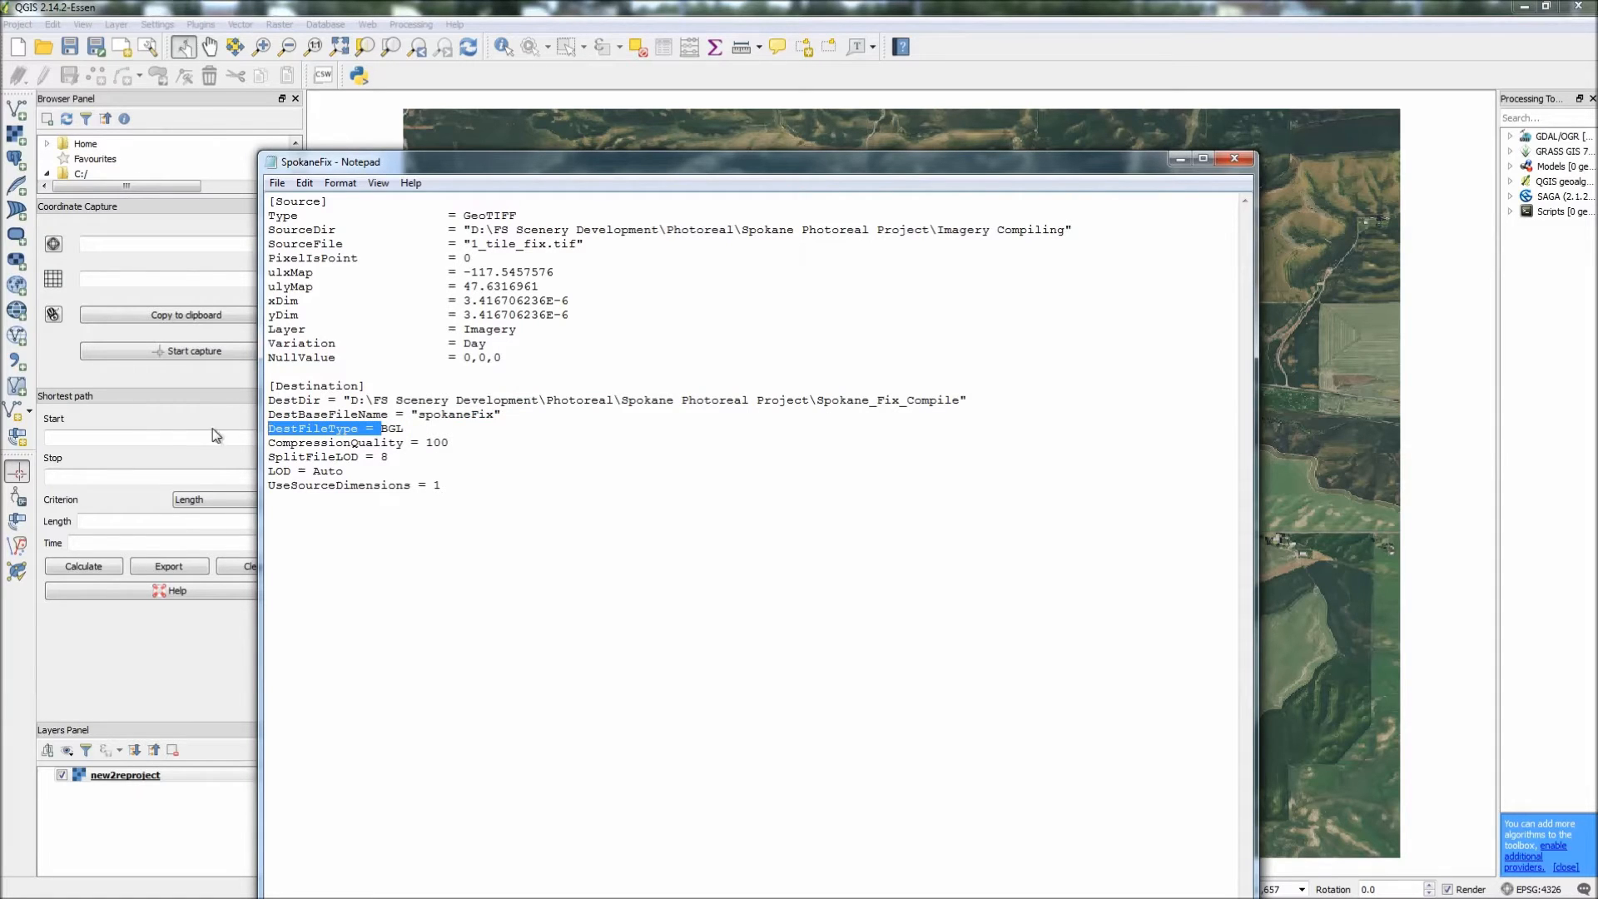
left_click(455, 444)
left_click_drag(455, 444, 248, 426)
left_click(489, 481)
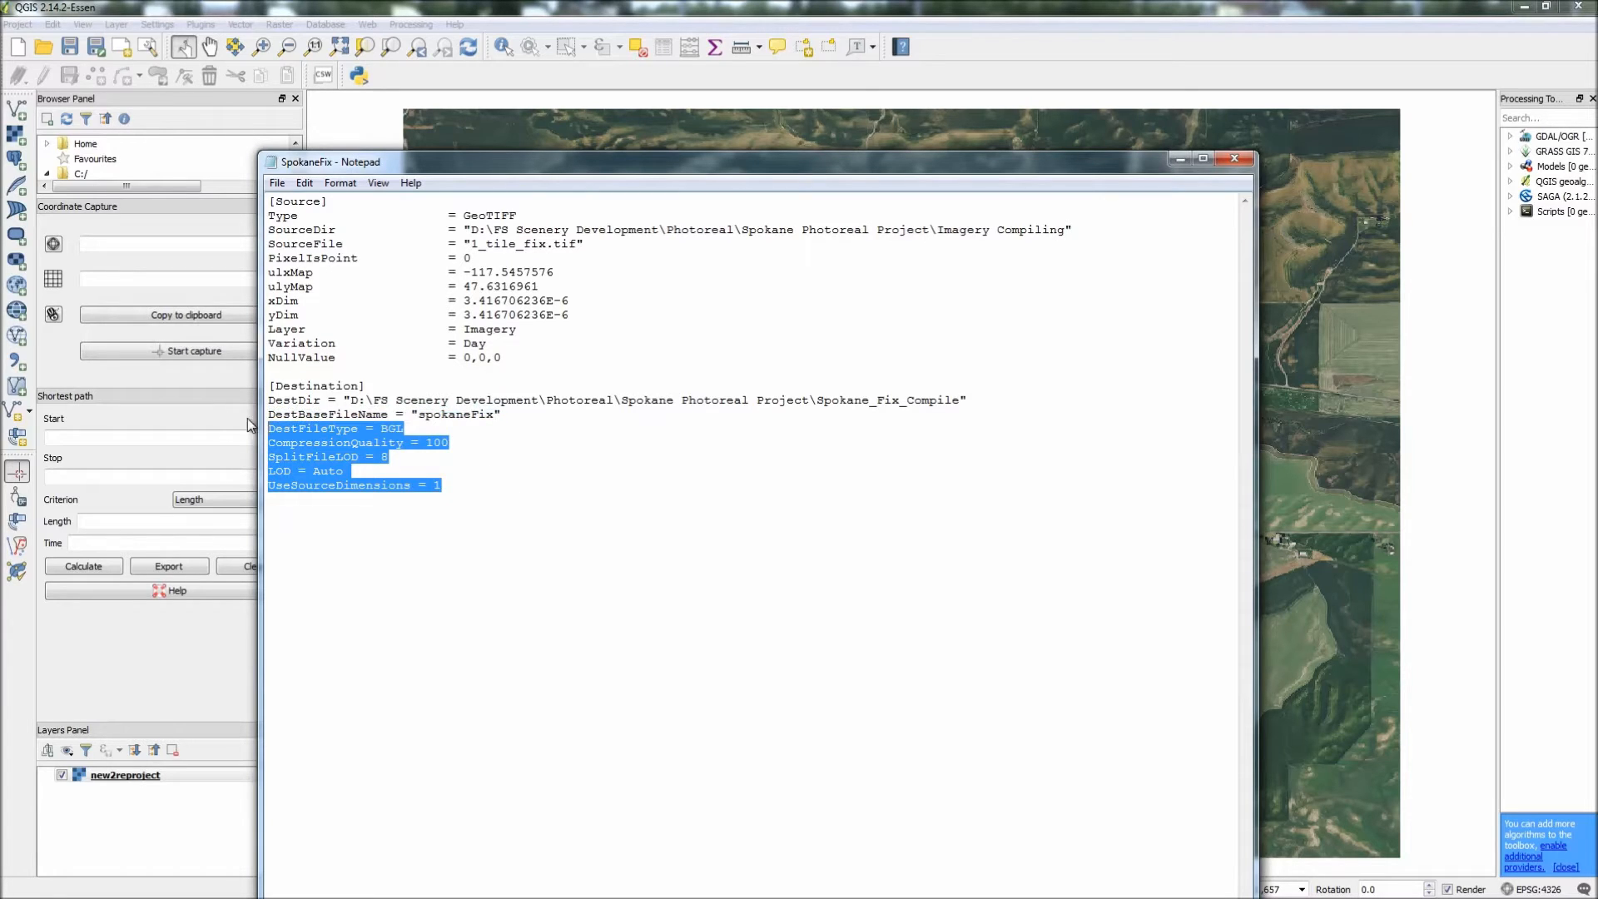
left_click(306, 213)
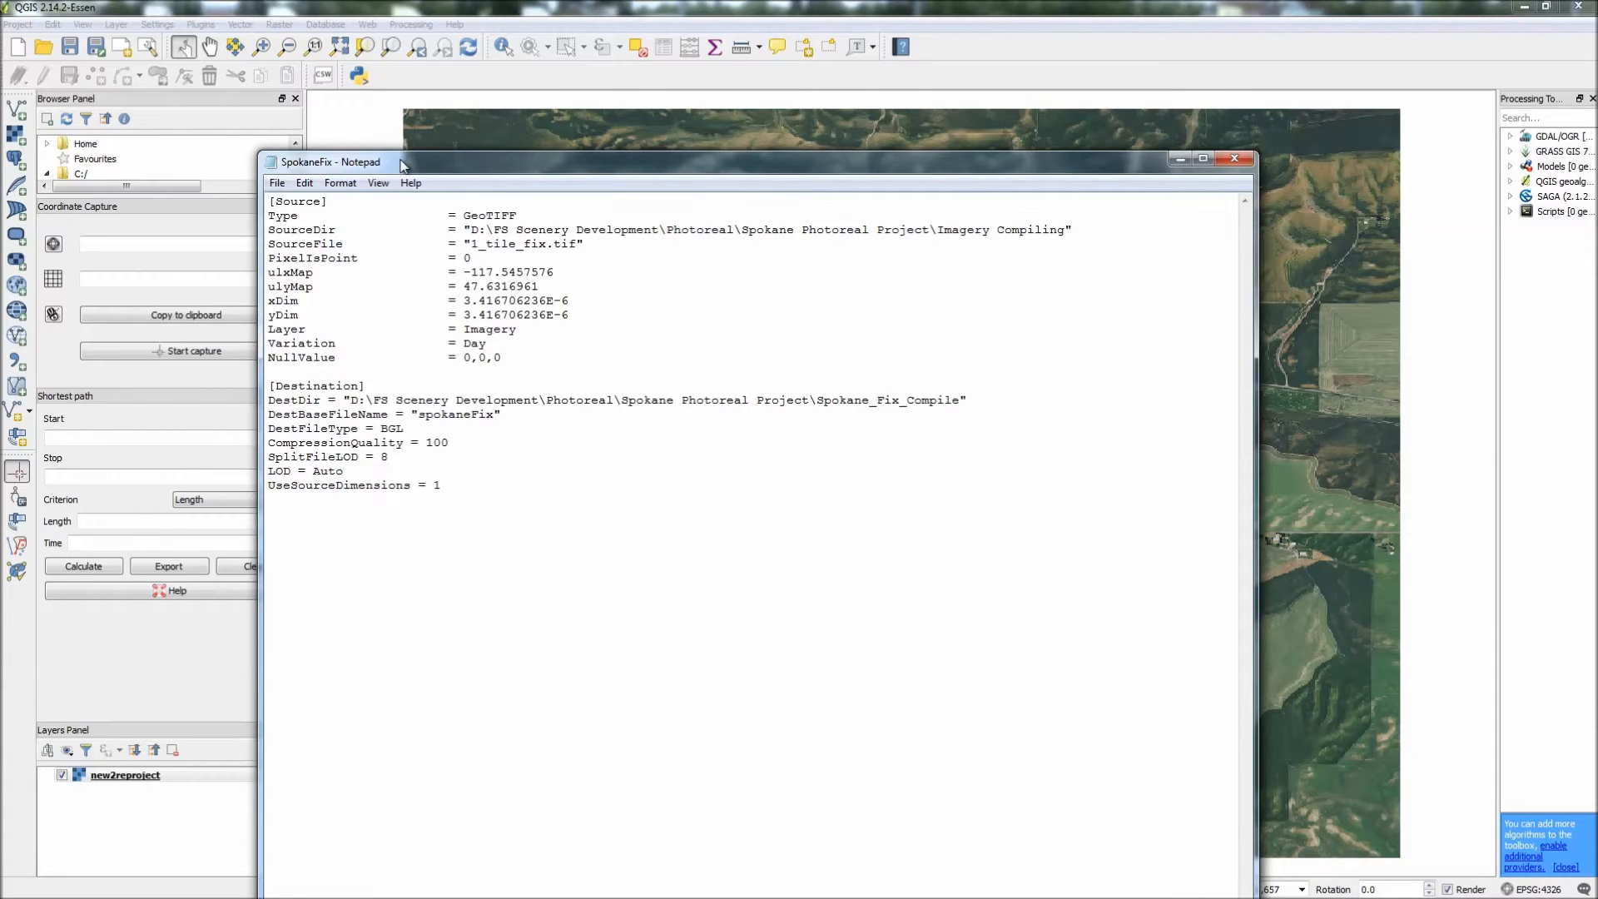
- Minimise QGIS and place the SpokaneFix Notepad window in the middle of the desktop
left_click_drag(403, 165, 457, 177)
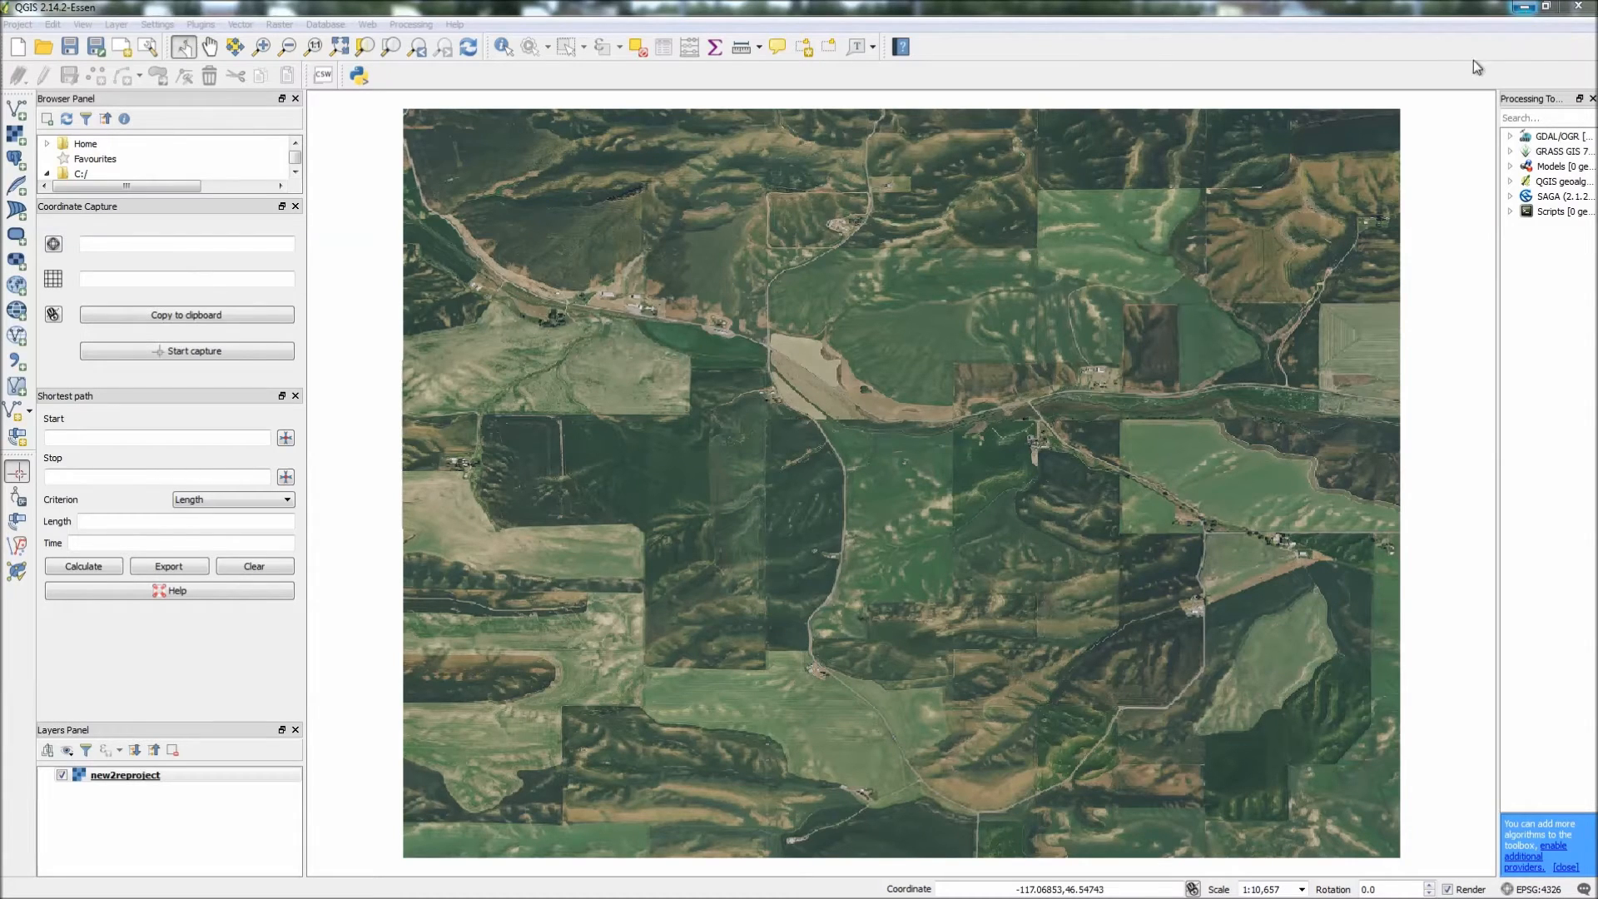
left_click(1529, 8)
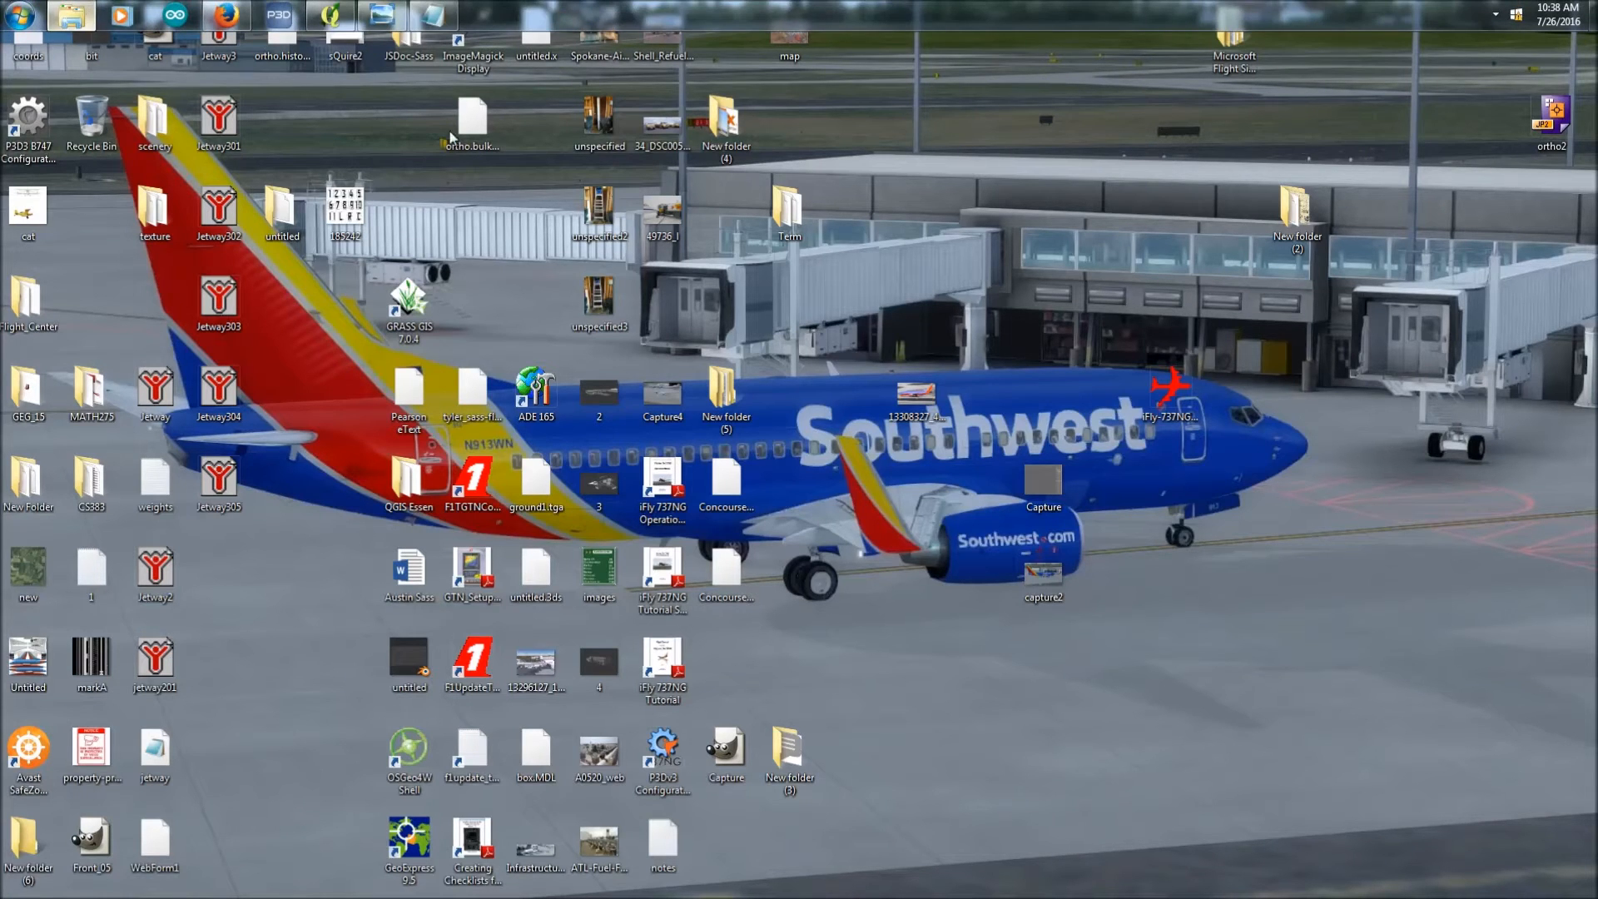
left_click_drag(1597, 96, 273, 87)
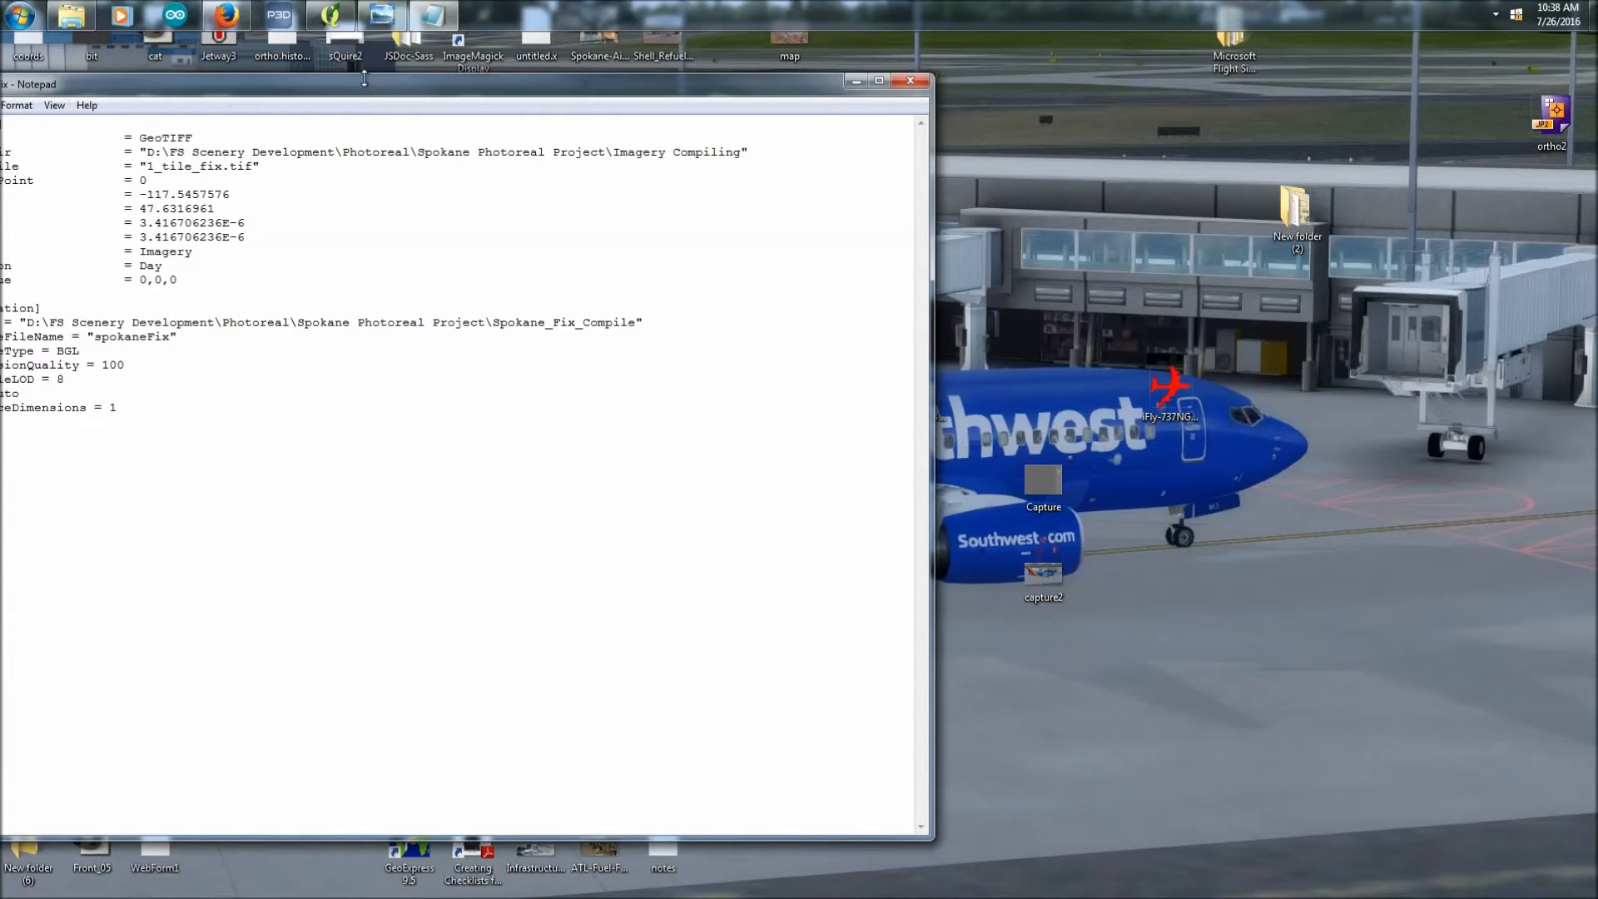
left_click_drag(378, 92, 787, 226)
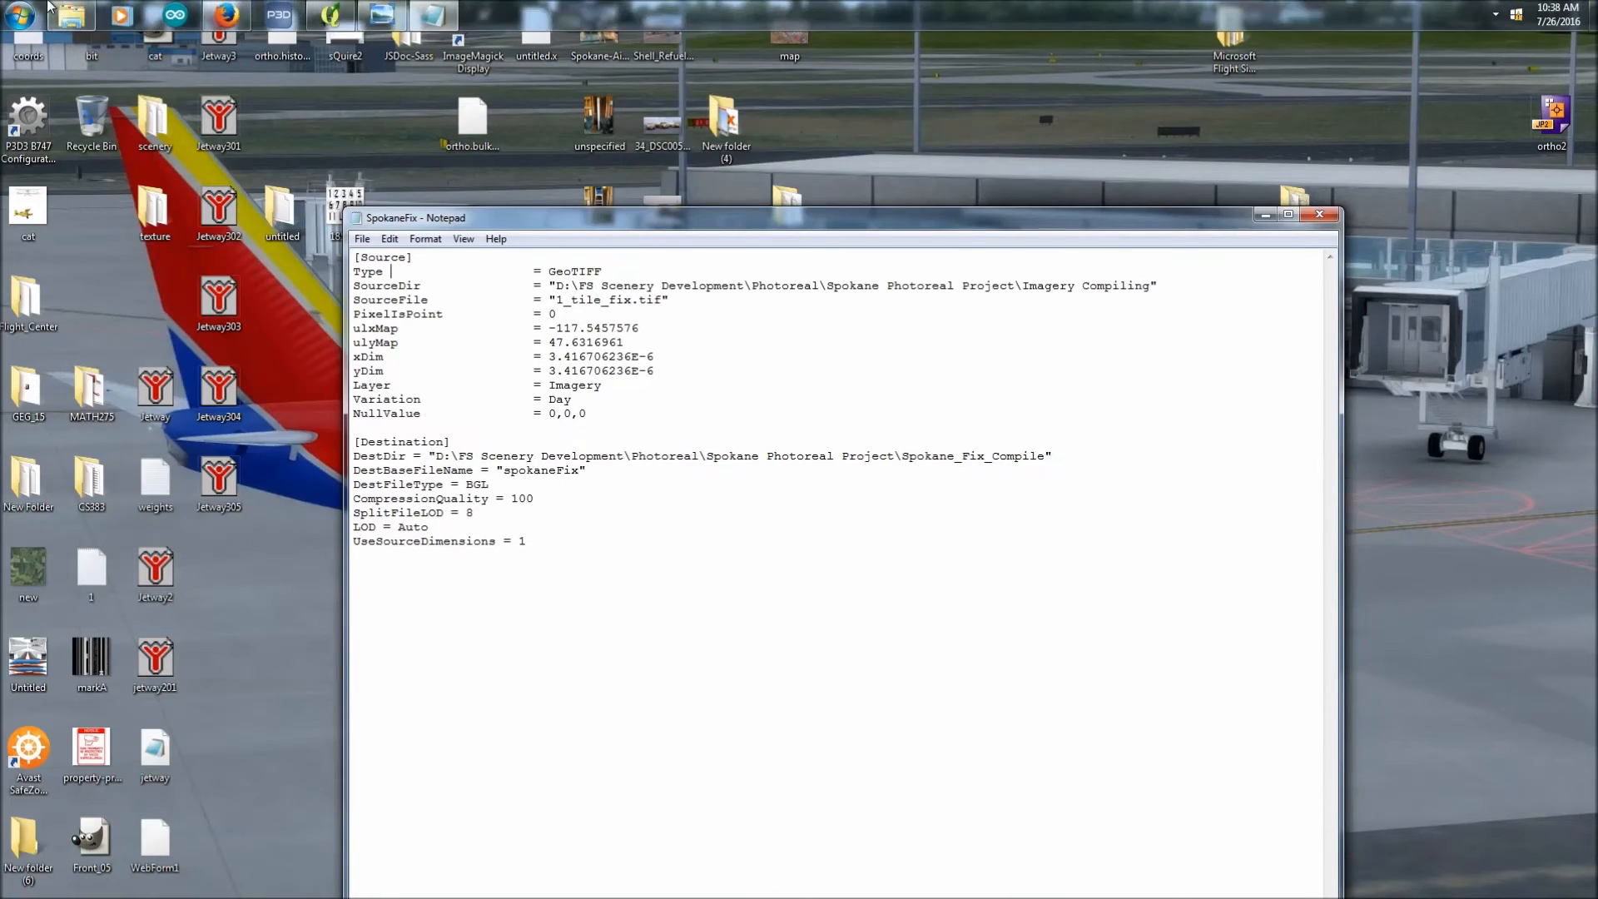
- Open the Imagery Compiling folder inside Spokane Photoreal Project in the file explorer and browse down through its files
right_click(71, 15)
left_click(76, 68)
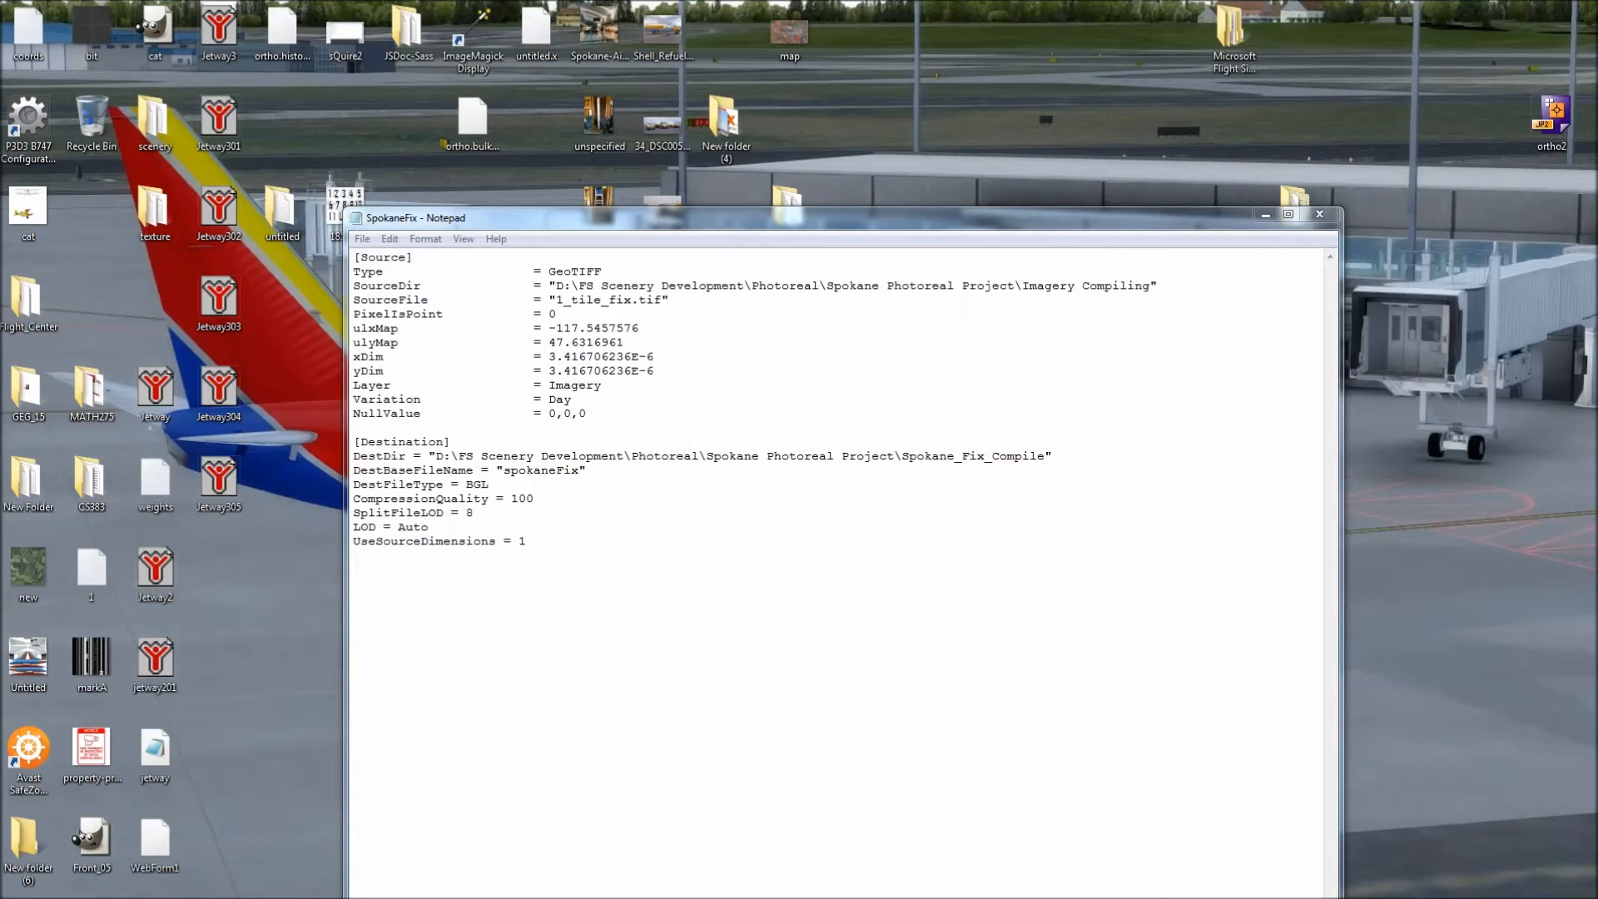
left_click_drag(203, 188, 264, 182)
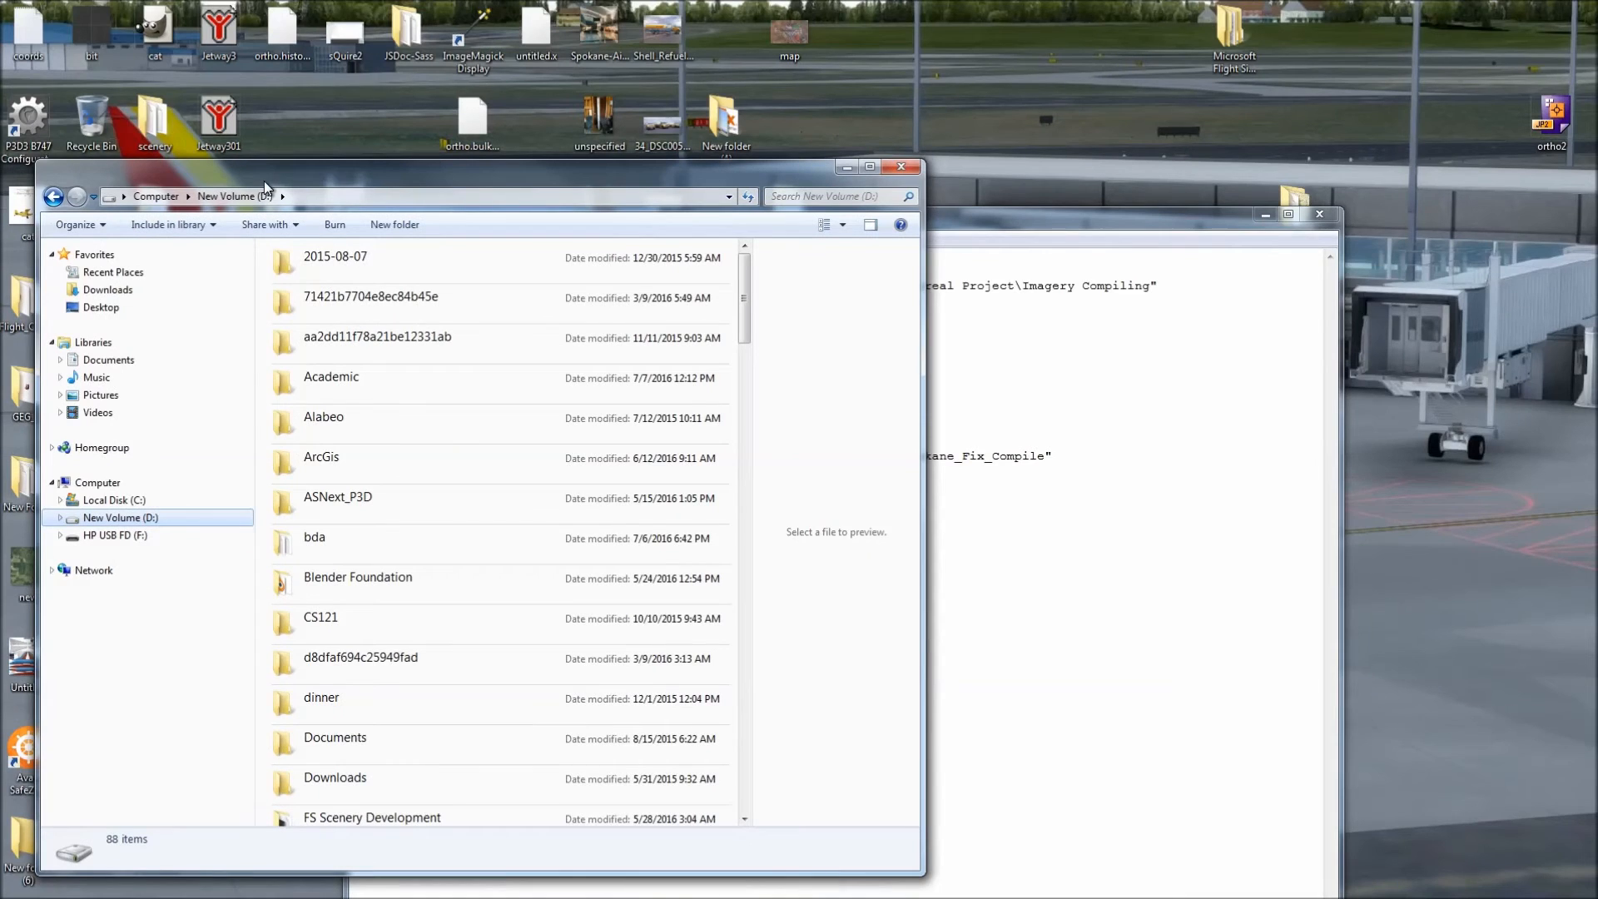
left_click(1061, 366)
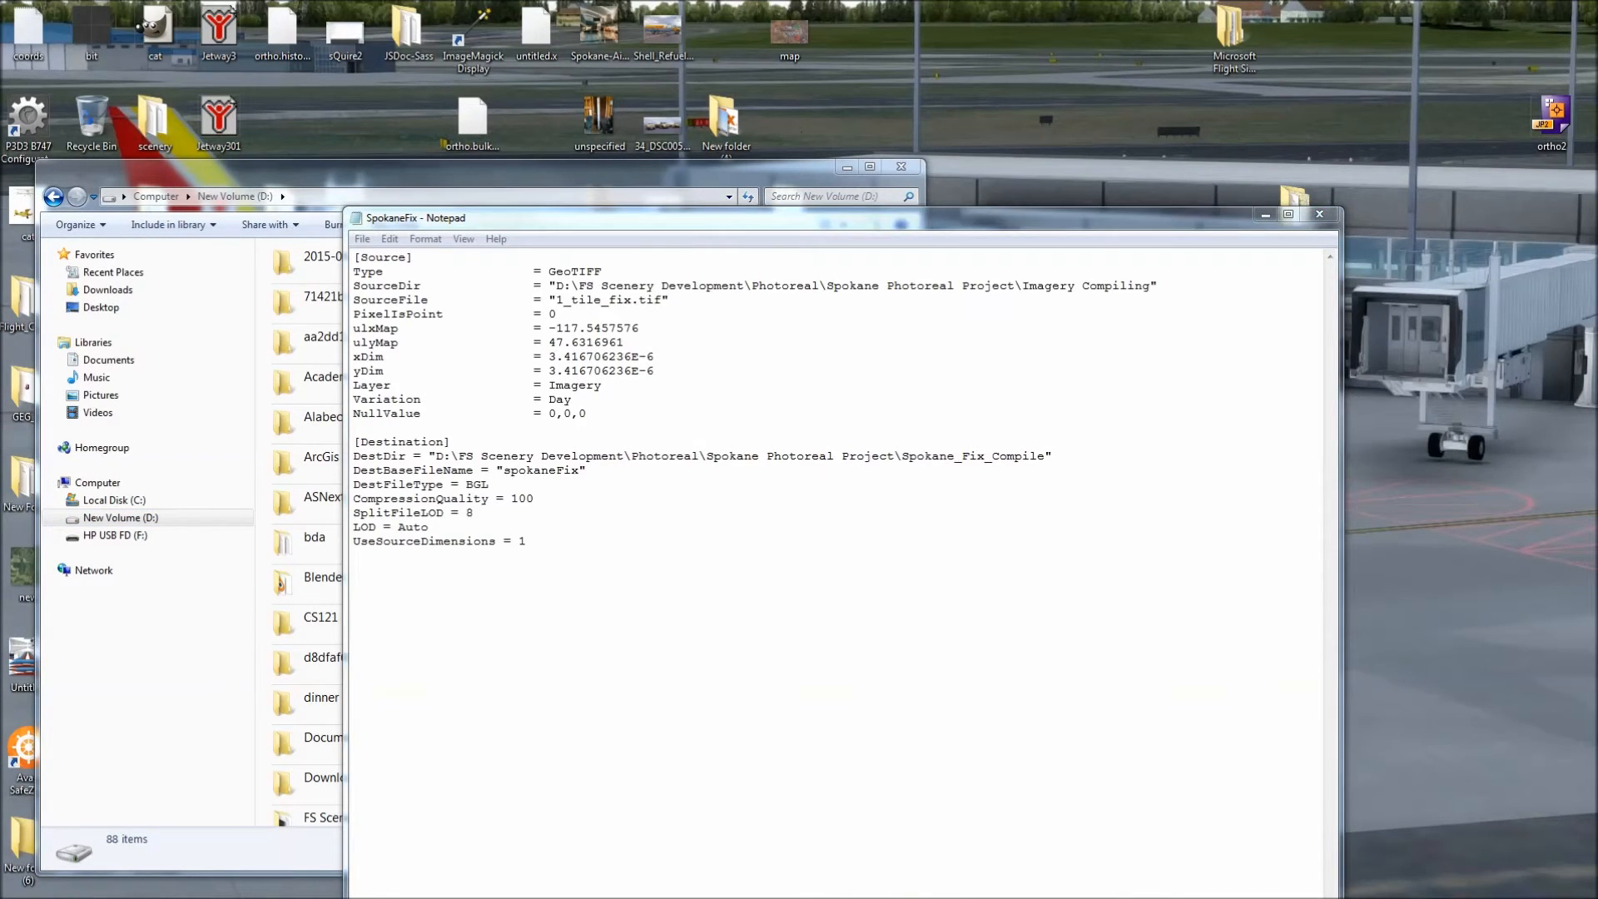
left_click(985, 394)
double_click(985, 394)
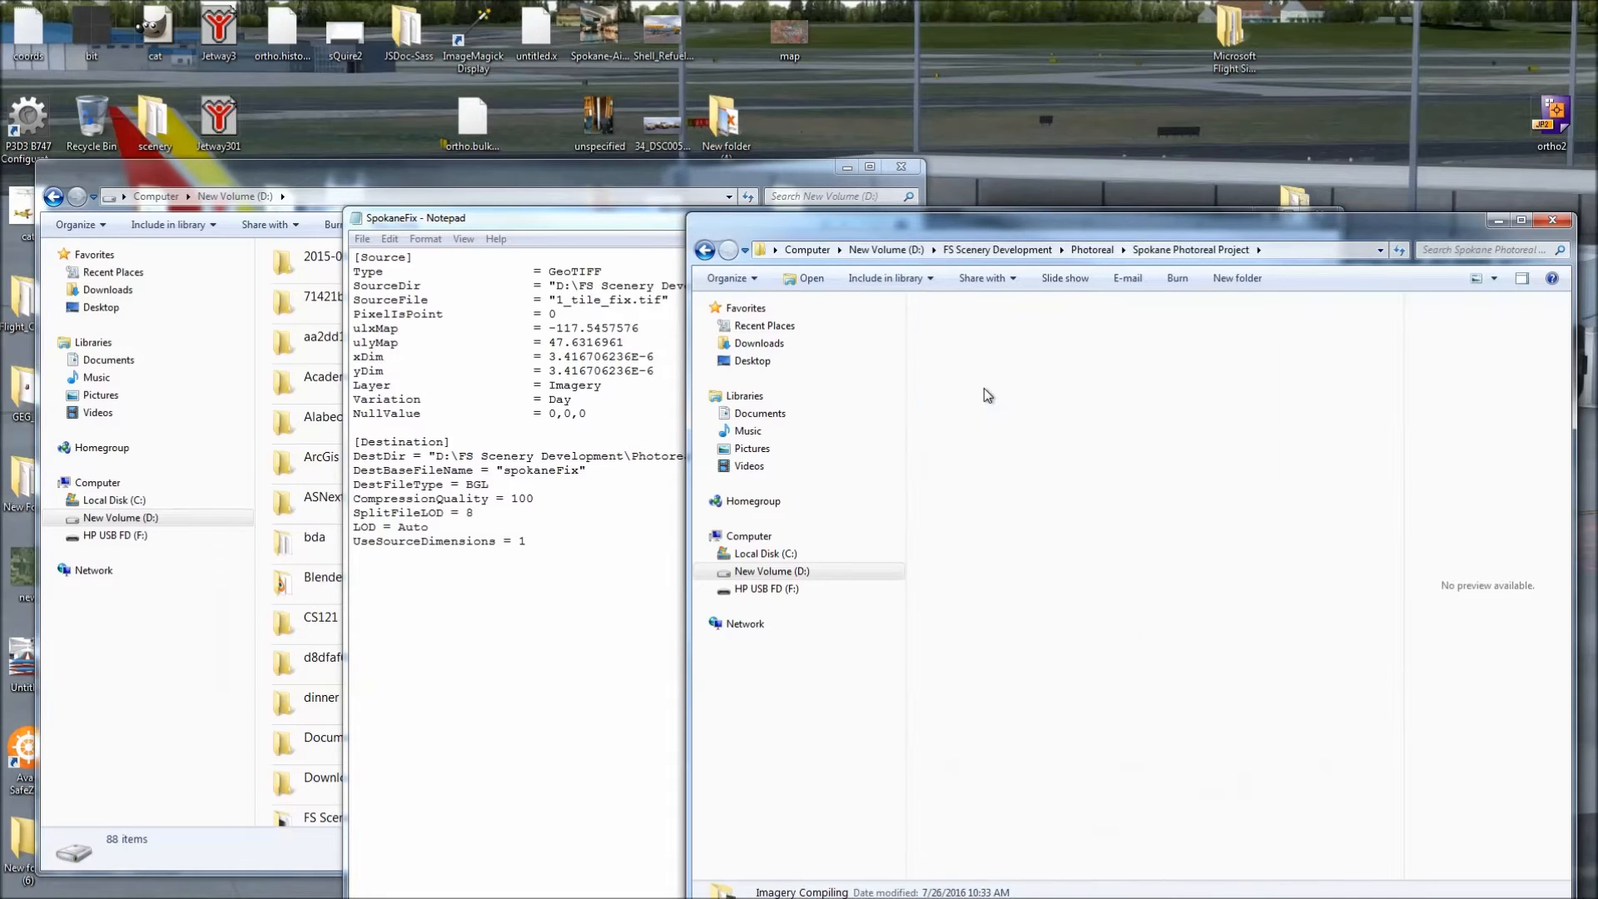
scroll(1027, 614, "down", 10)
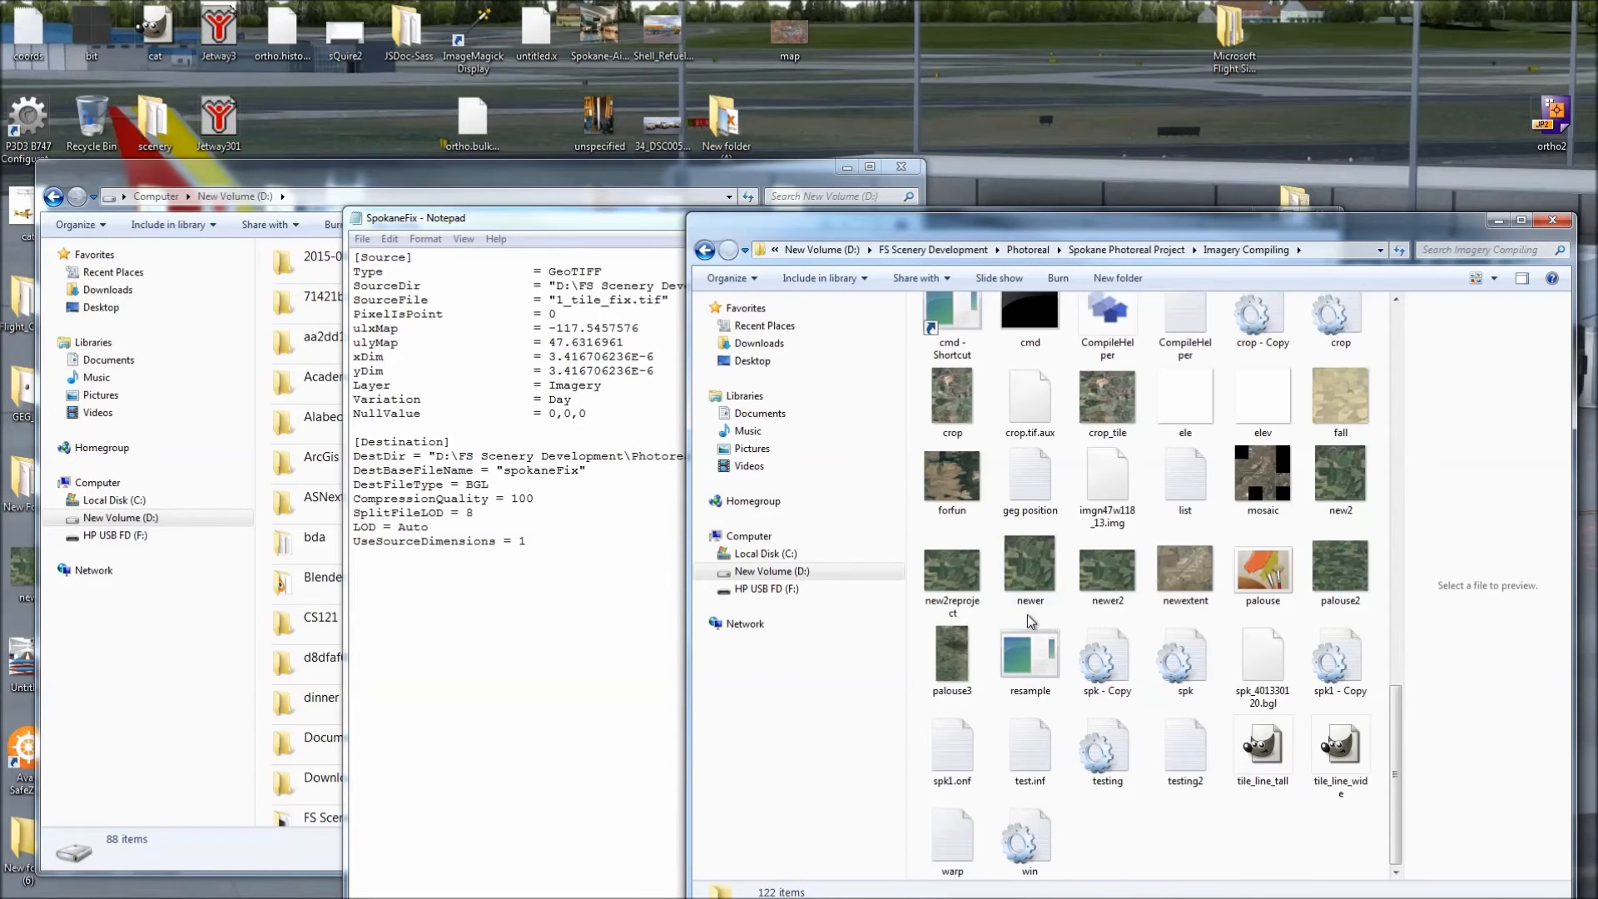
- Copy the file name of the new2reproject image in the Imagery Compiling folder and return to the SpokaneFix Notepad file
double_click(965, 614)
left_click(1107, 108)
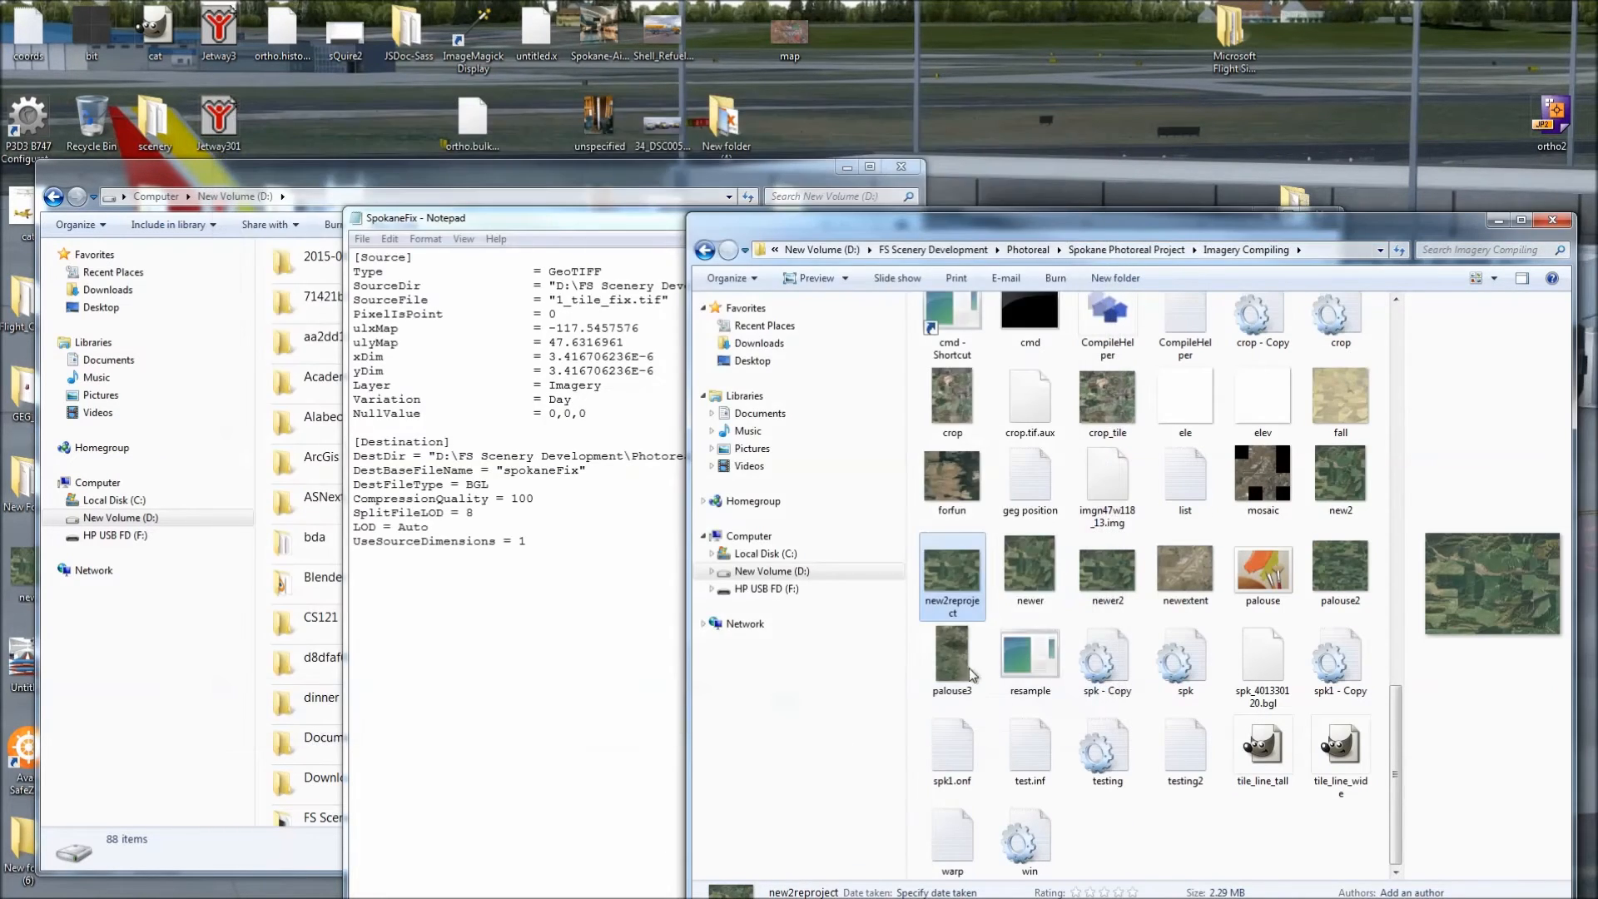
left_click(966, 606)
right_click(962, 604)
left_click(1002, 654)
left_click(598, 409)
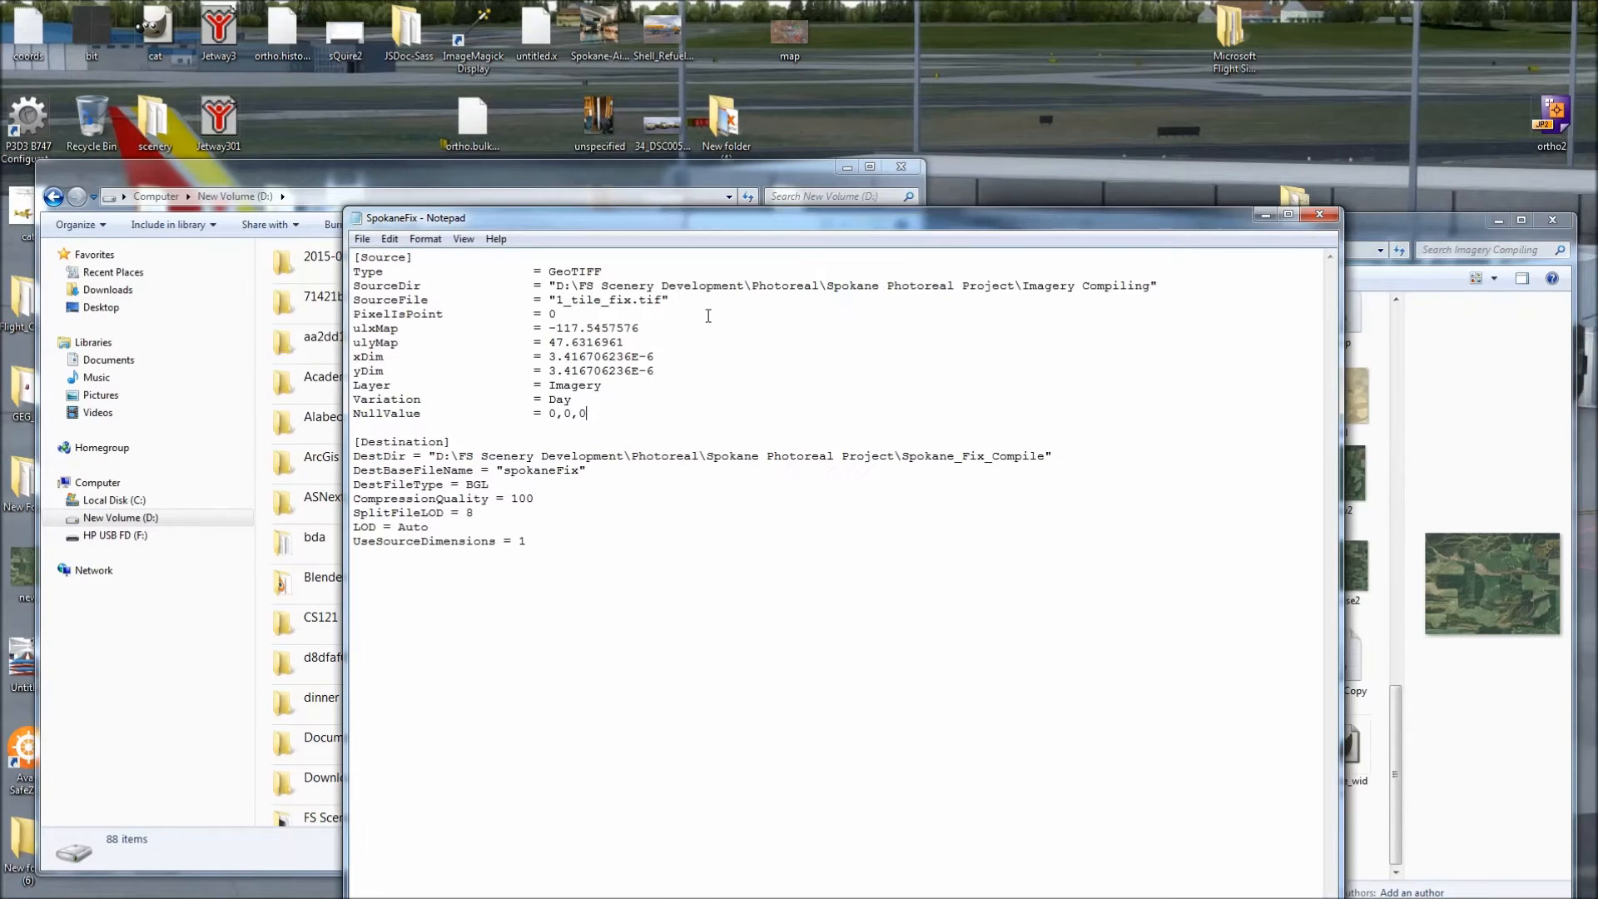
- Set SourceFile to "new2reproject.tif" and DestBaseFileName to "new2reproject" in the SpokaneFix file
left_click_drag(631, 302, 558, 299)
key("ctrl+v")
left_click_drag(581, 471, 506, 470)
key("ctrl+v")
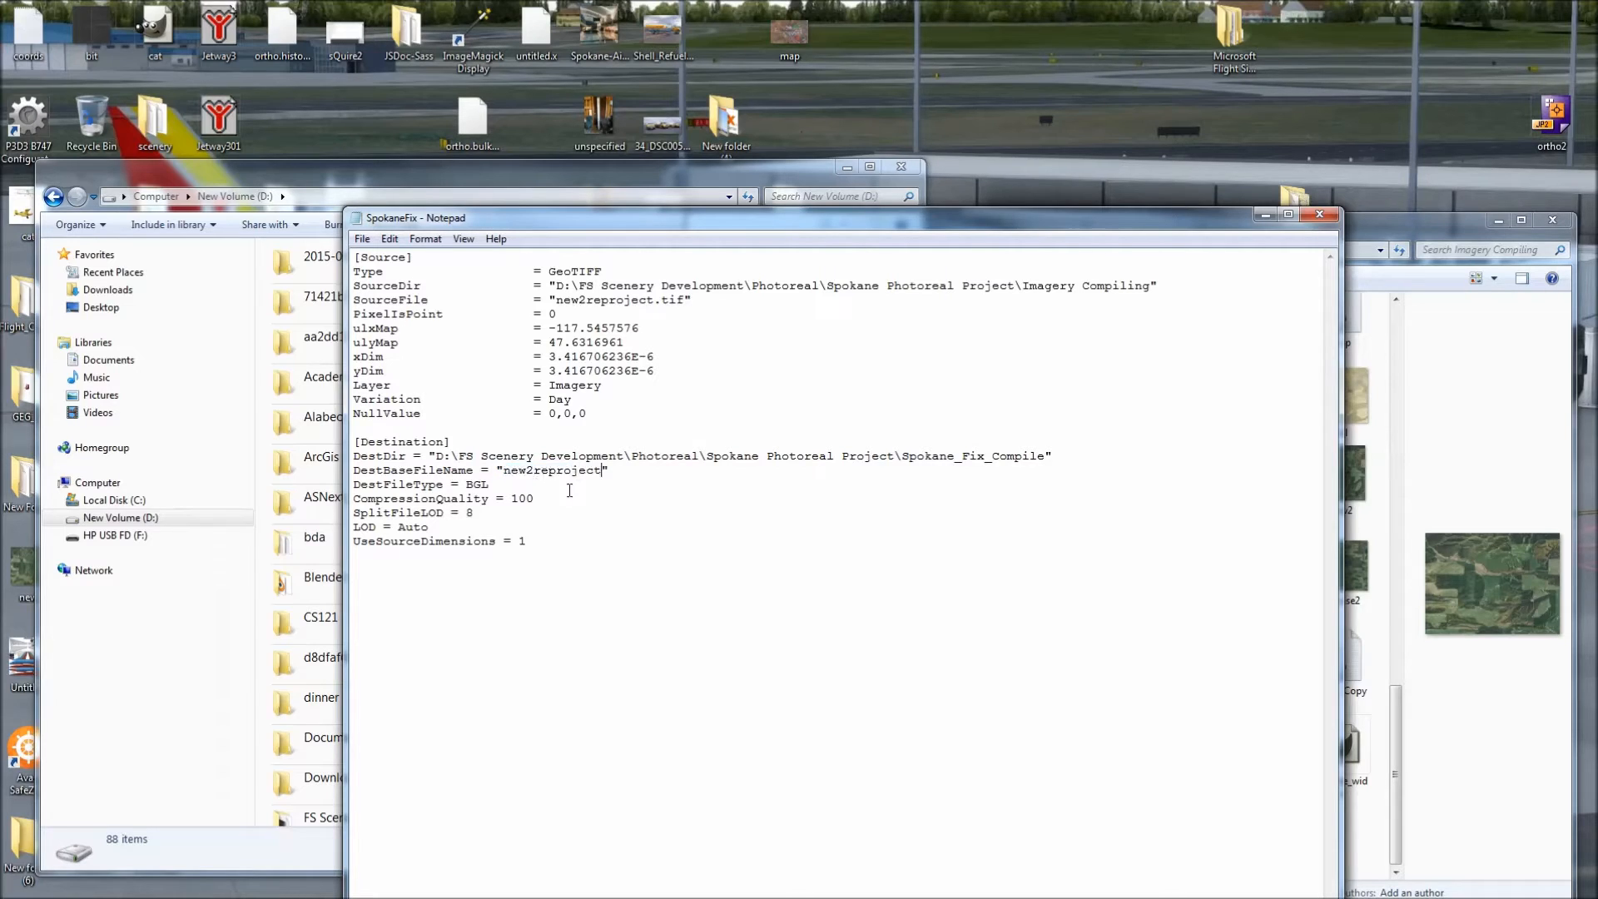
left_click(362, 239)
- Delete the ulxMap, ulyMap, xDim and yDim lines from the [Source] section, then save and close the SpokaneFix file
left_click_drag(655, 372, 336, 326)
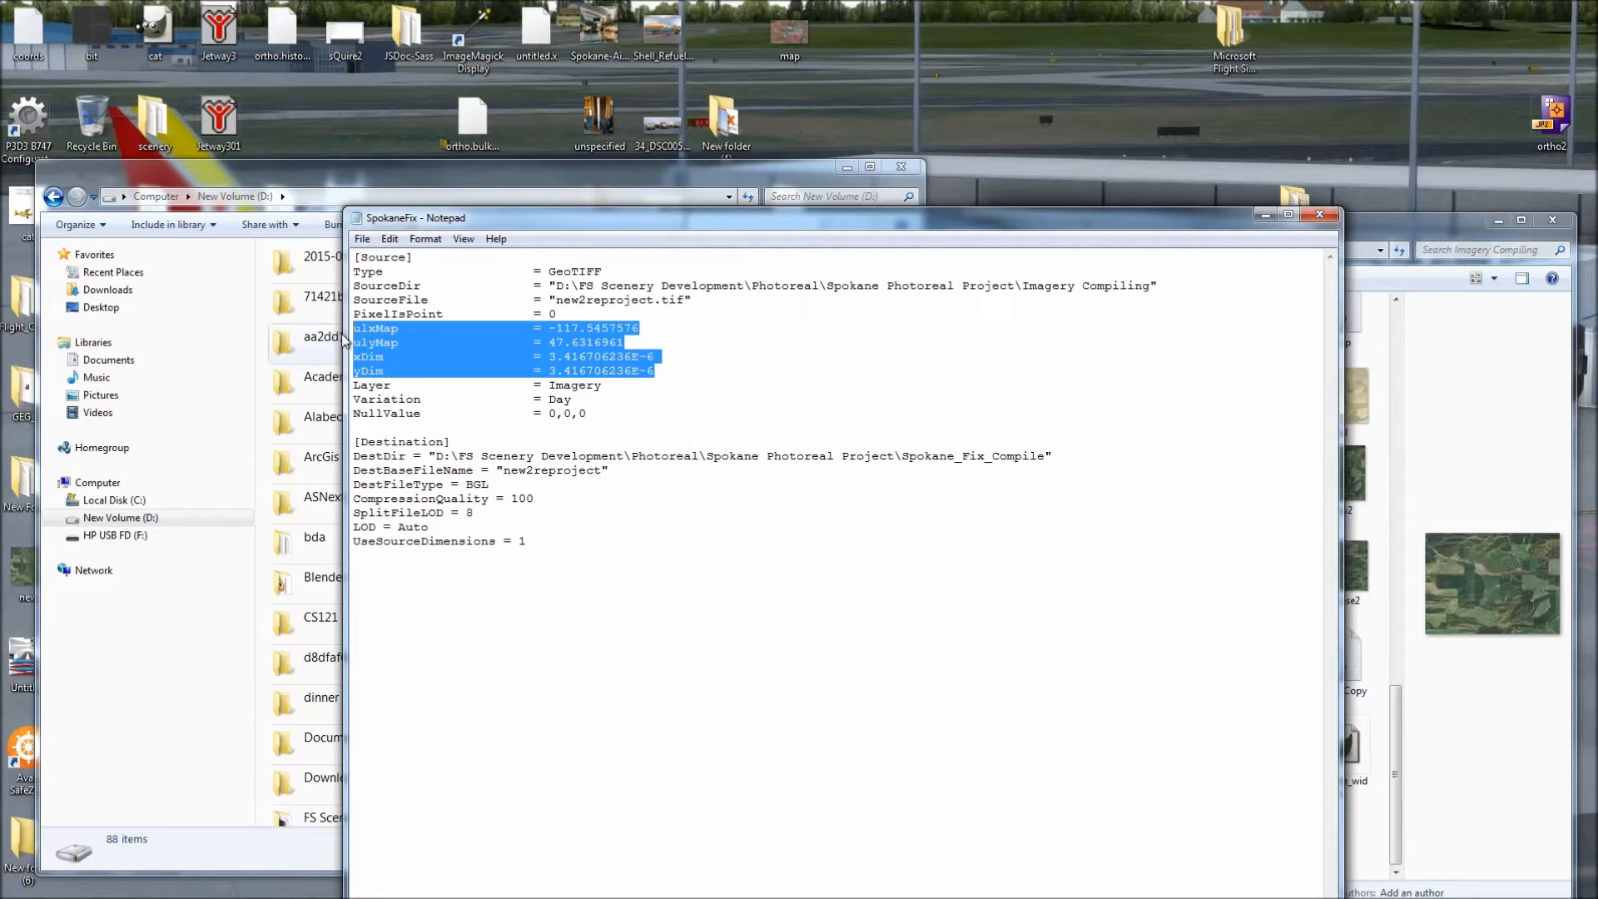
key("BackSpace")
key("BackSpace")
left_click(362, 239)
left_click(396, 295)
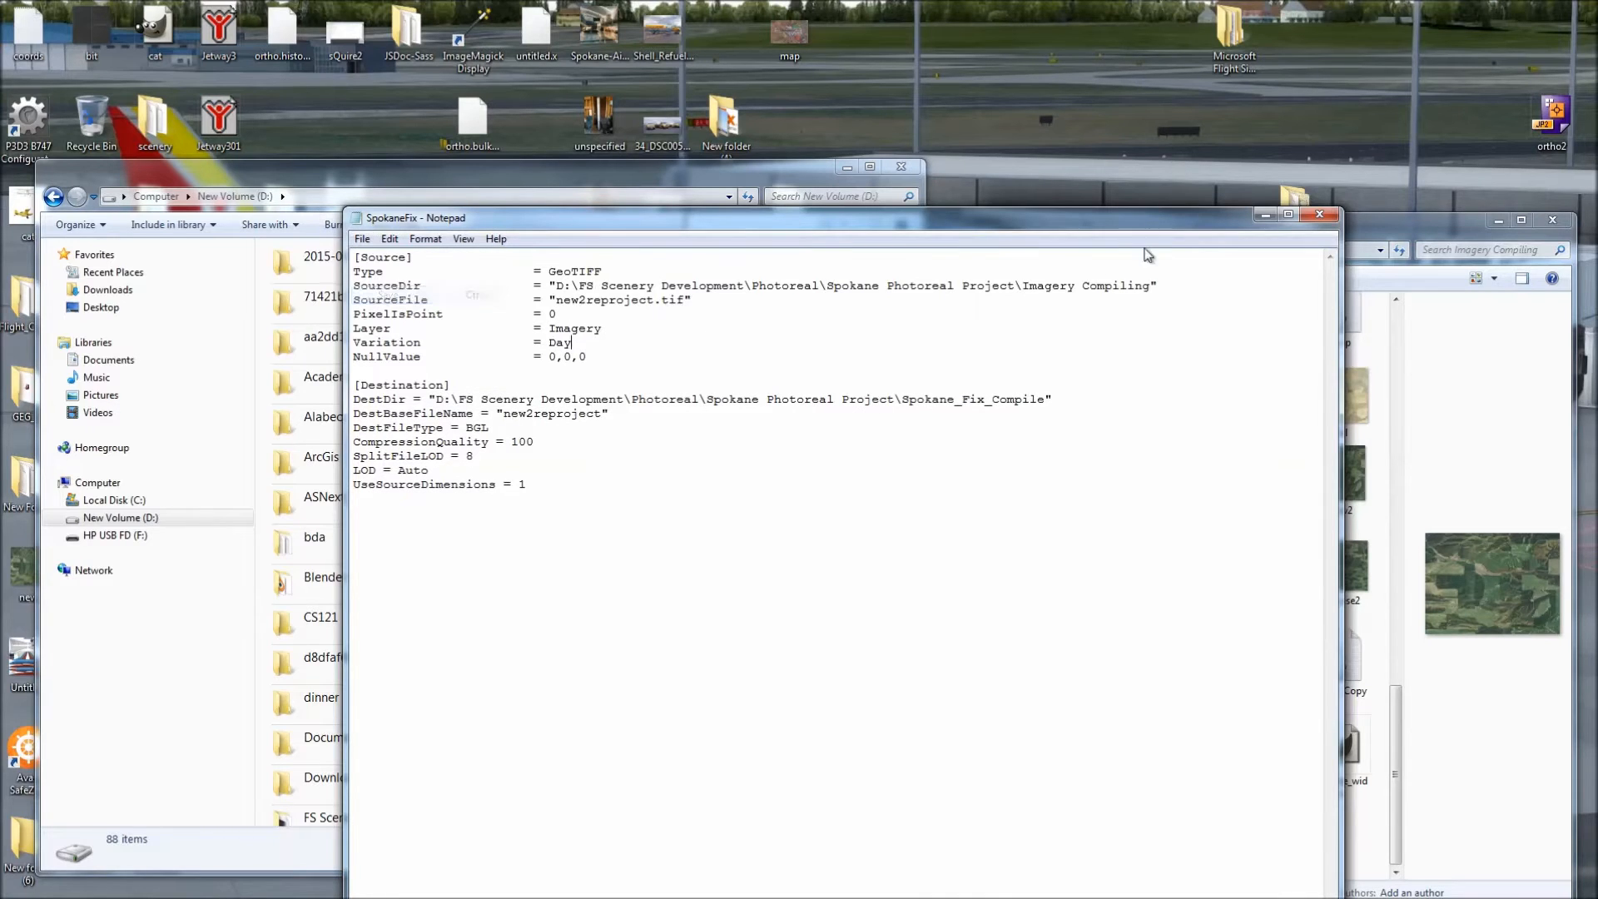
left_click(1319, 215)
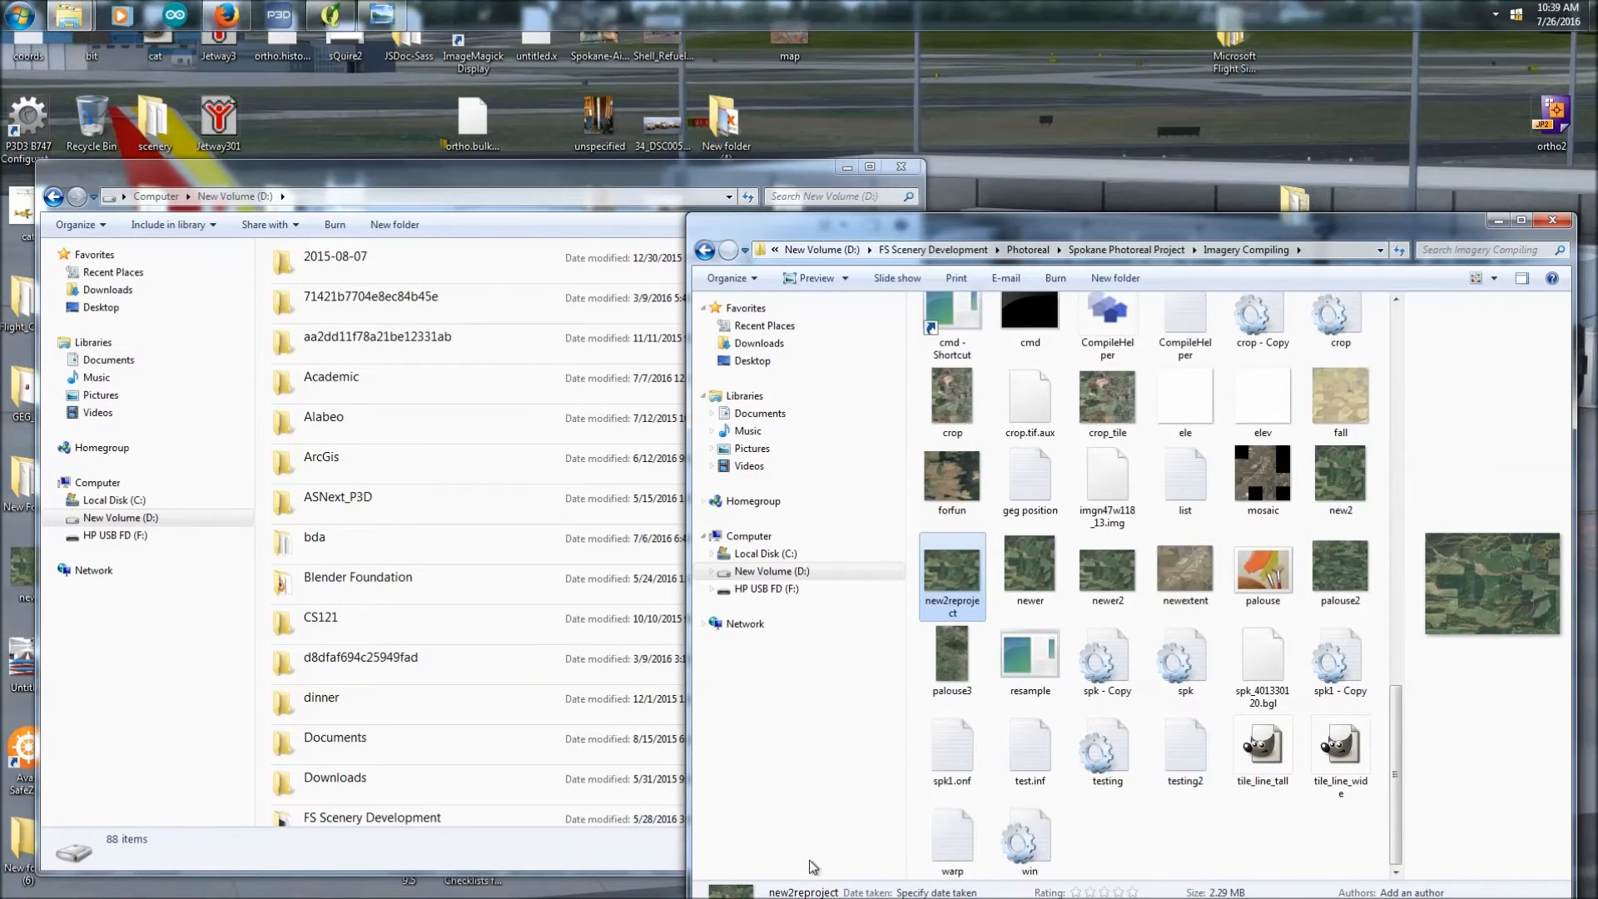
- Go from Imagery Compiling up to Spokane Photoreal Project and open the Spokane_Fix_Compile folder
left_click(1042, 571)
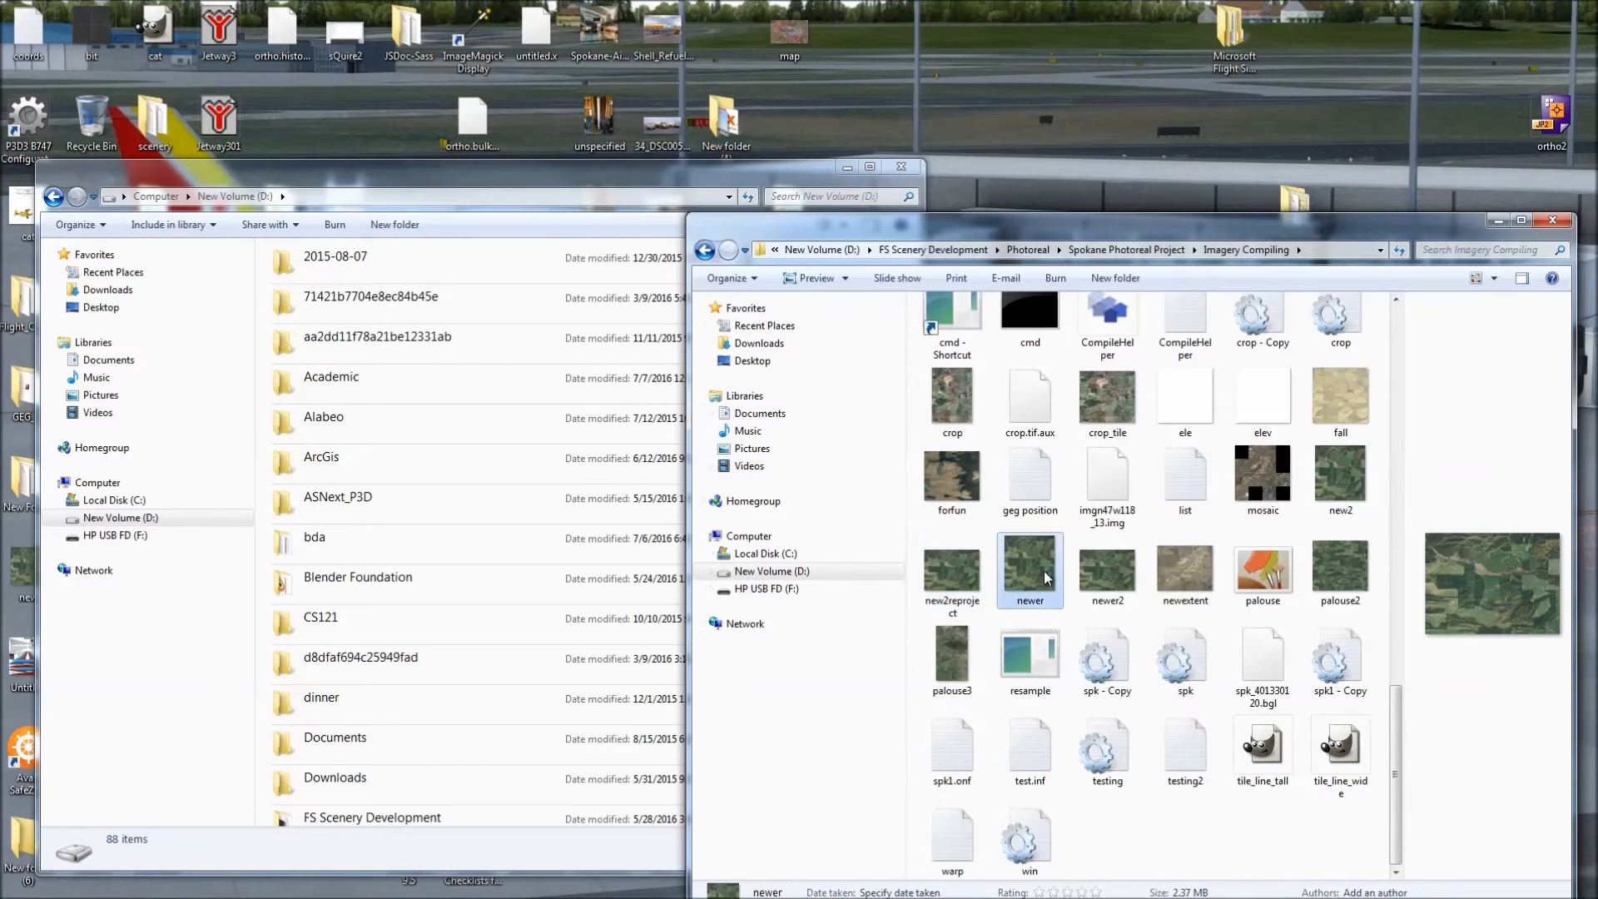
left_click(955, 583)
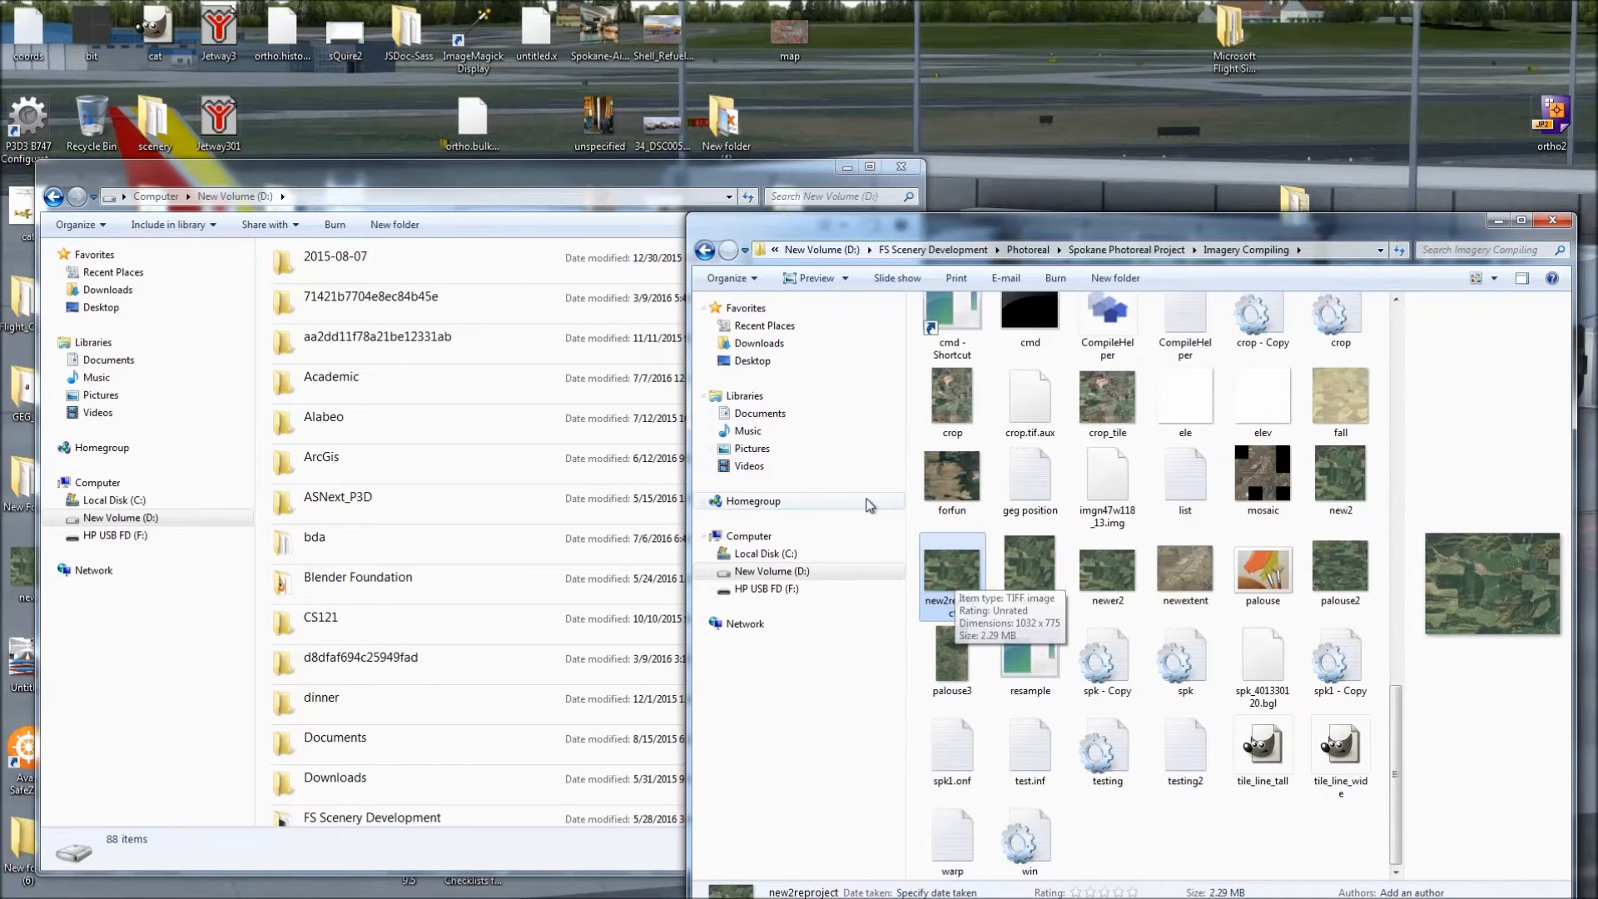
left_click(87, 8)
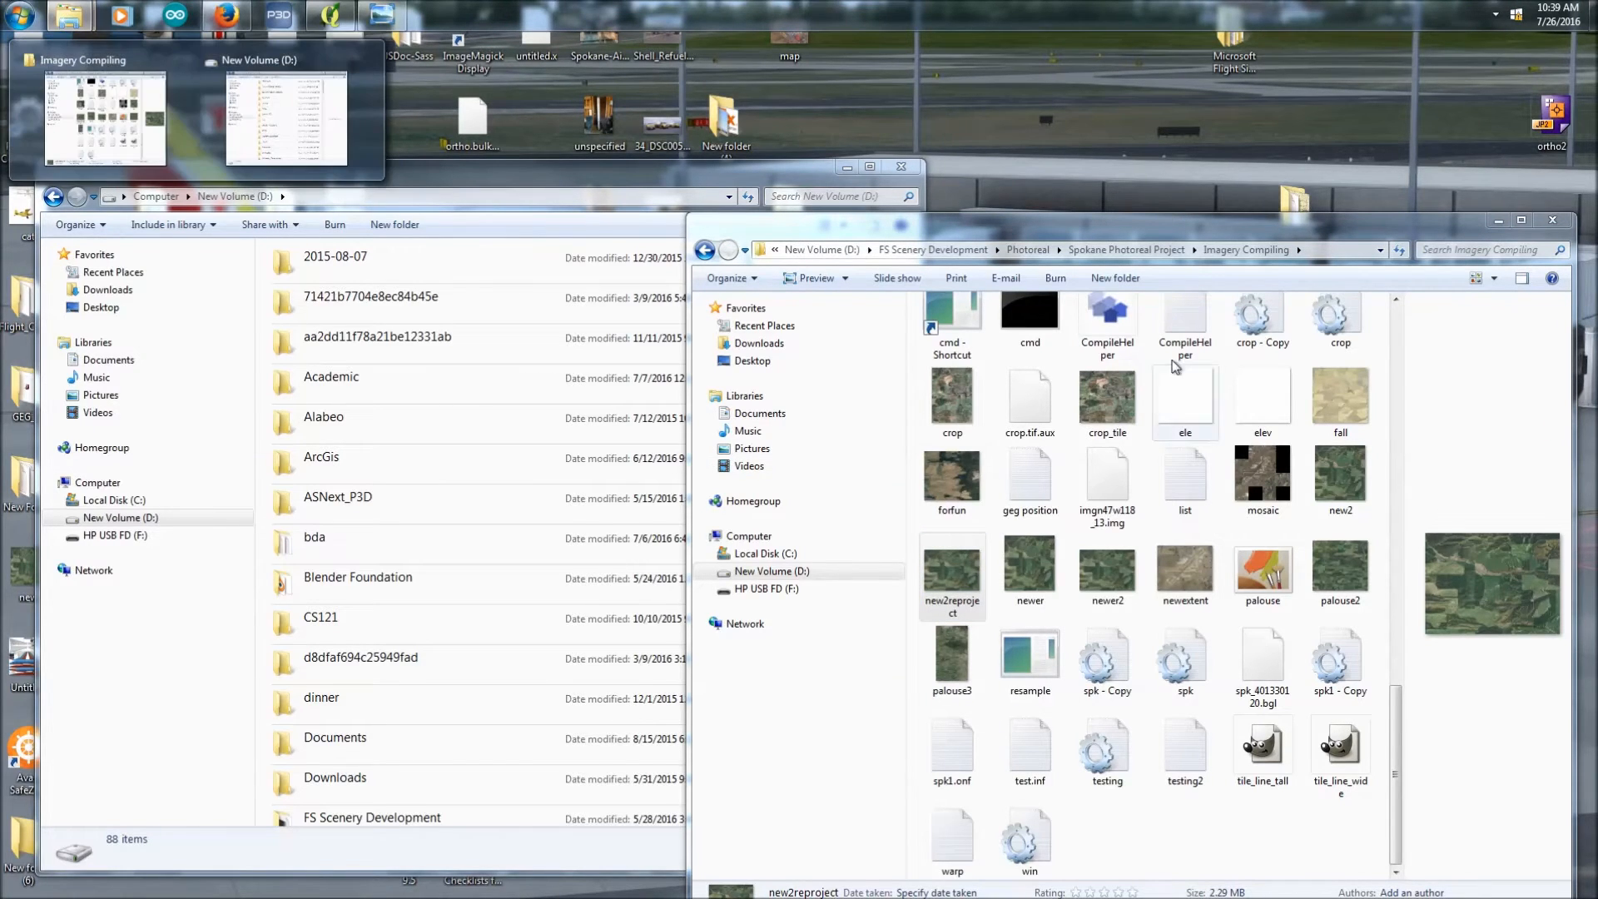
left_click(1178, 251)
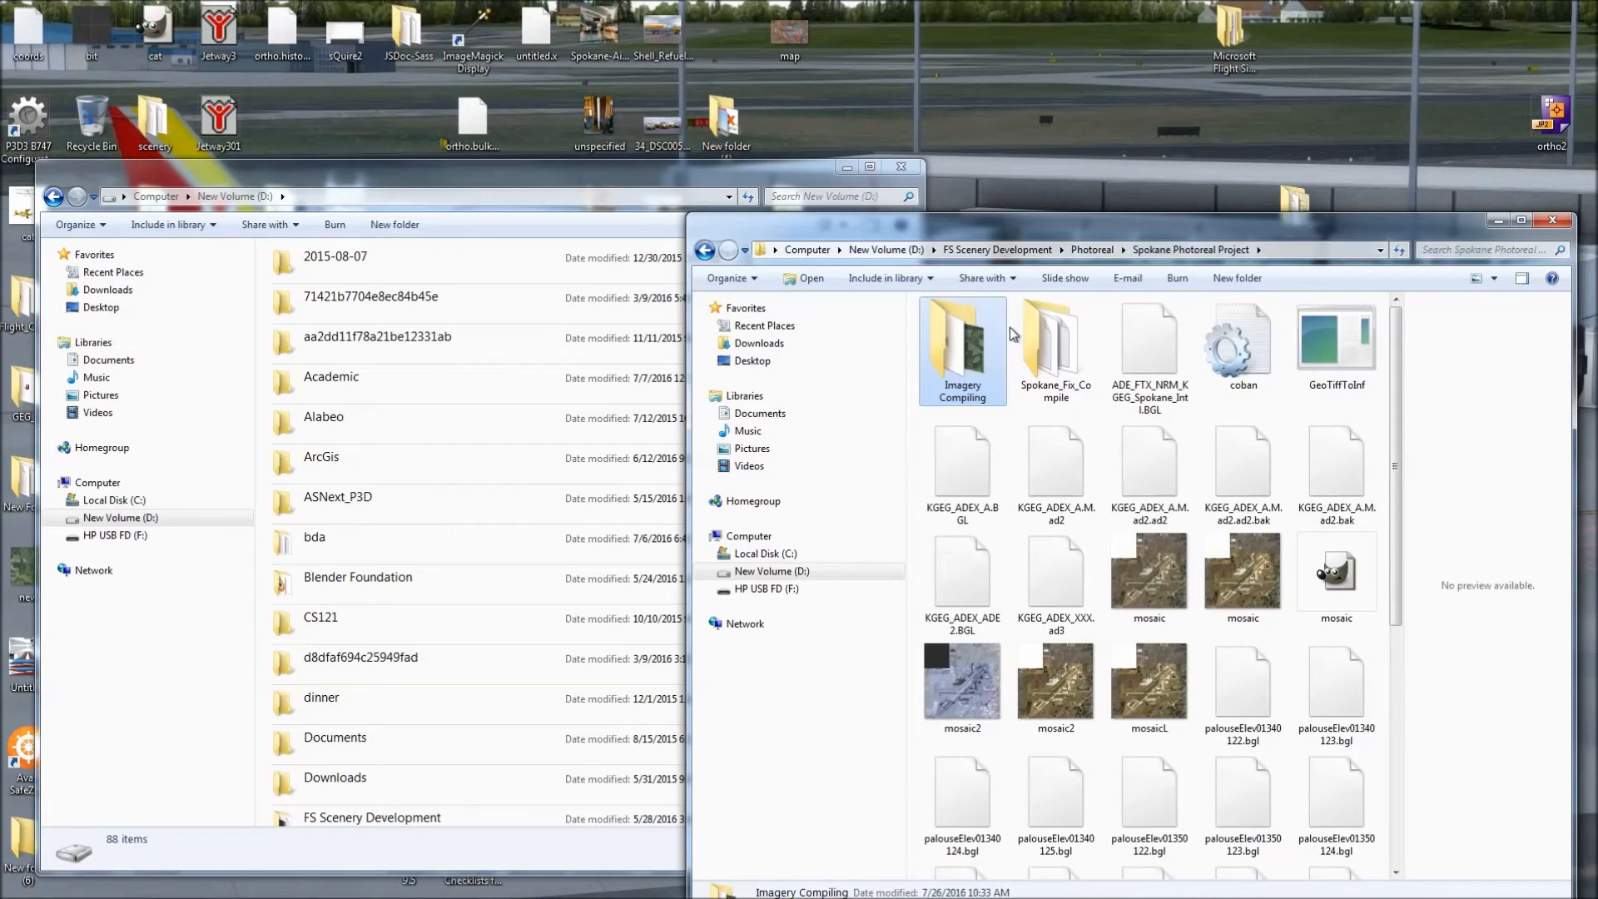
double_click(1035, 327)
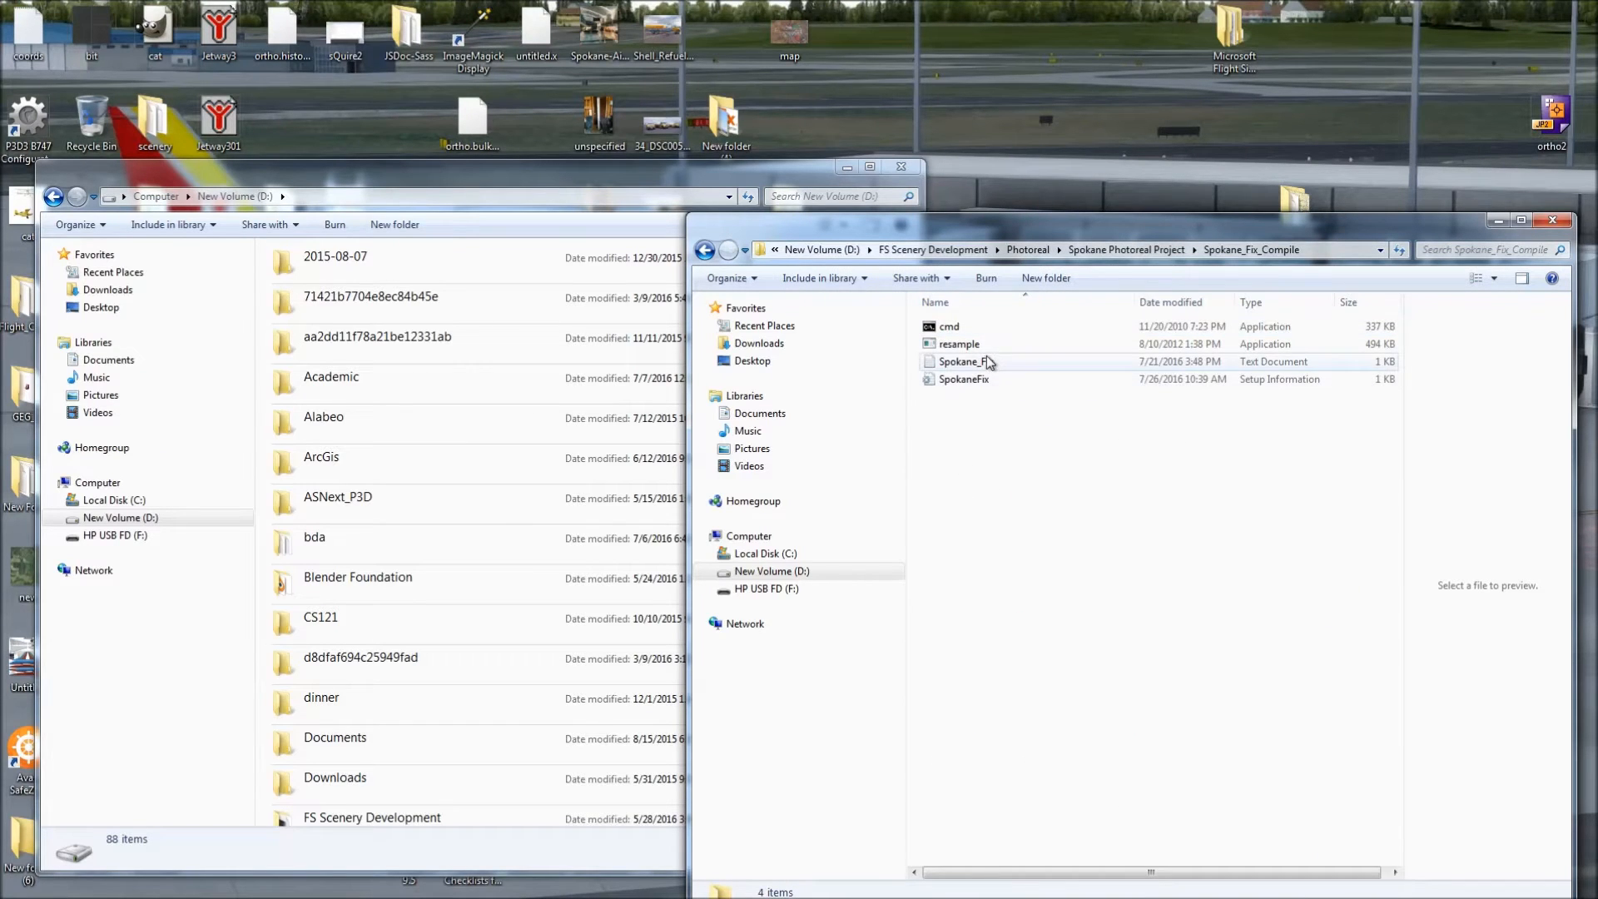
- Point out the SpokaneFix setup file, launch cmd from the Spokane_Fix_Compile folder and make the command window taller
left_click(990, 380)
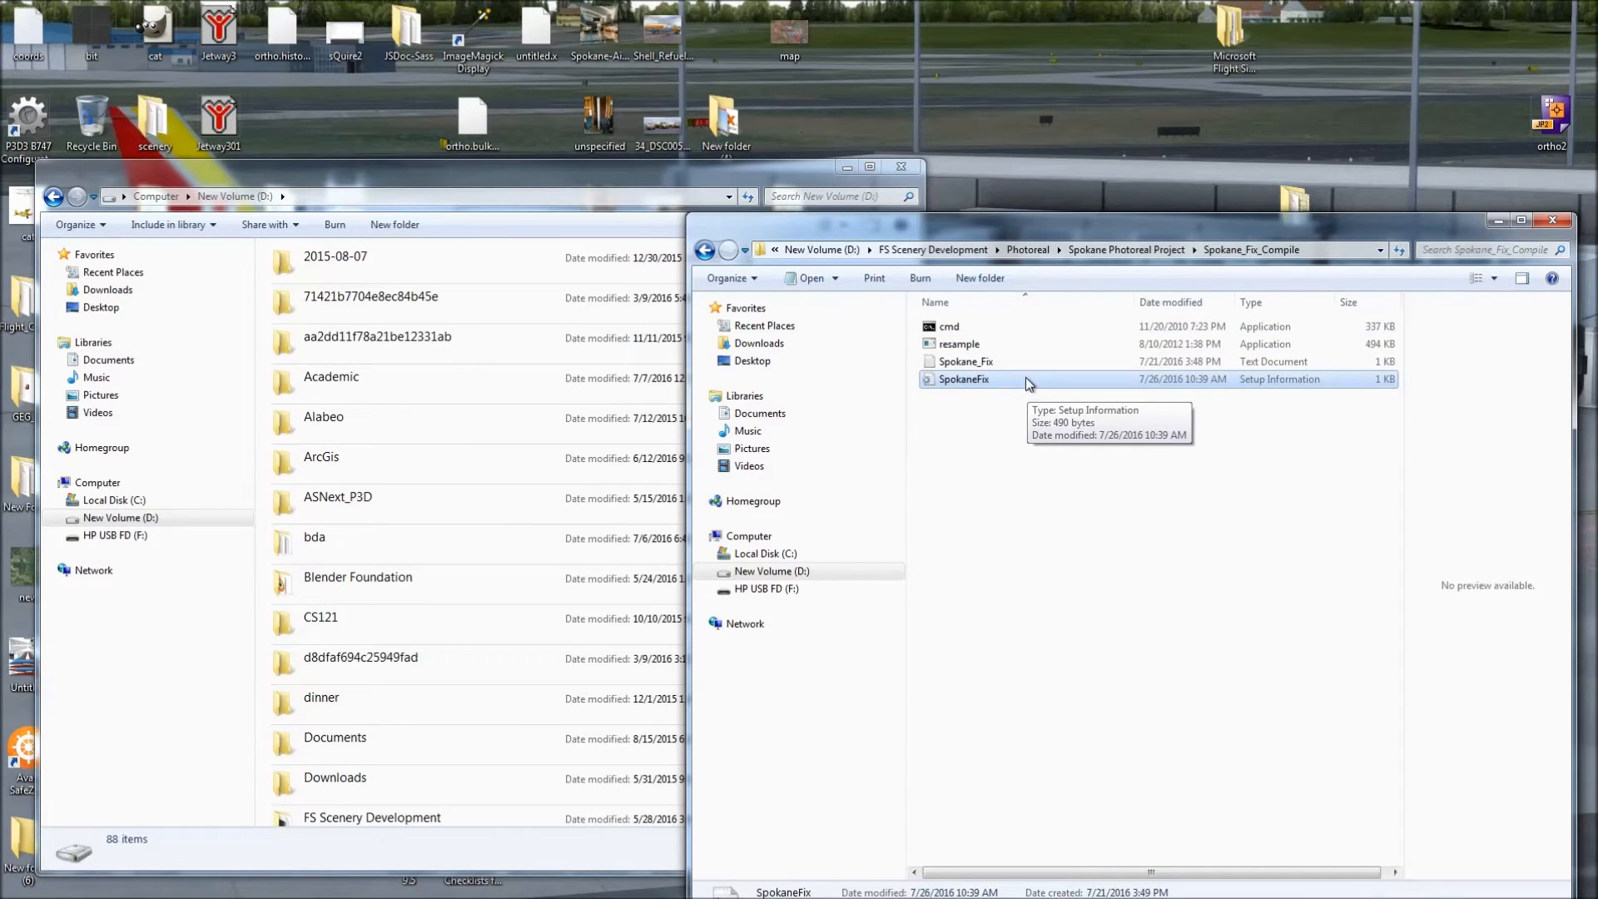
mouse_move(949, 379)
left_mouse_down()
mouse_move(987, 327)
mouse_move(979, 381)
left_mouse_up()
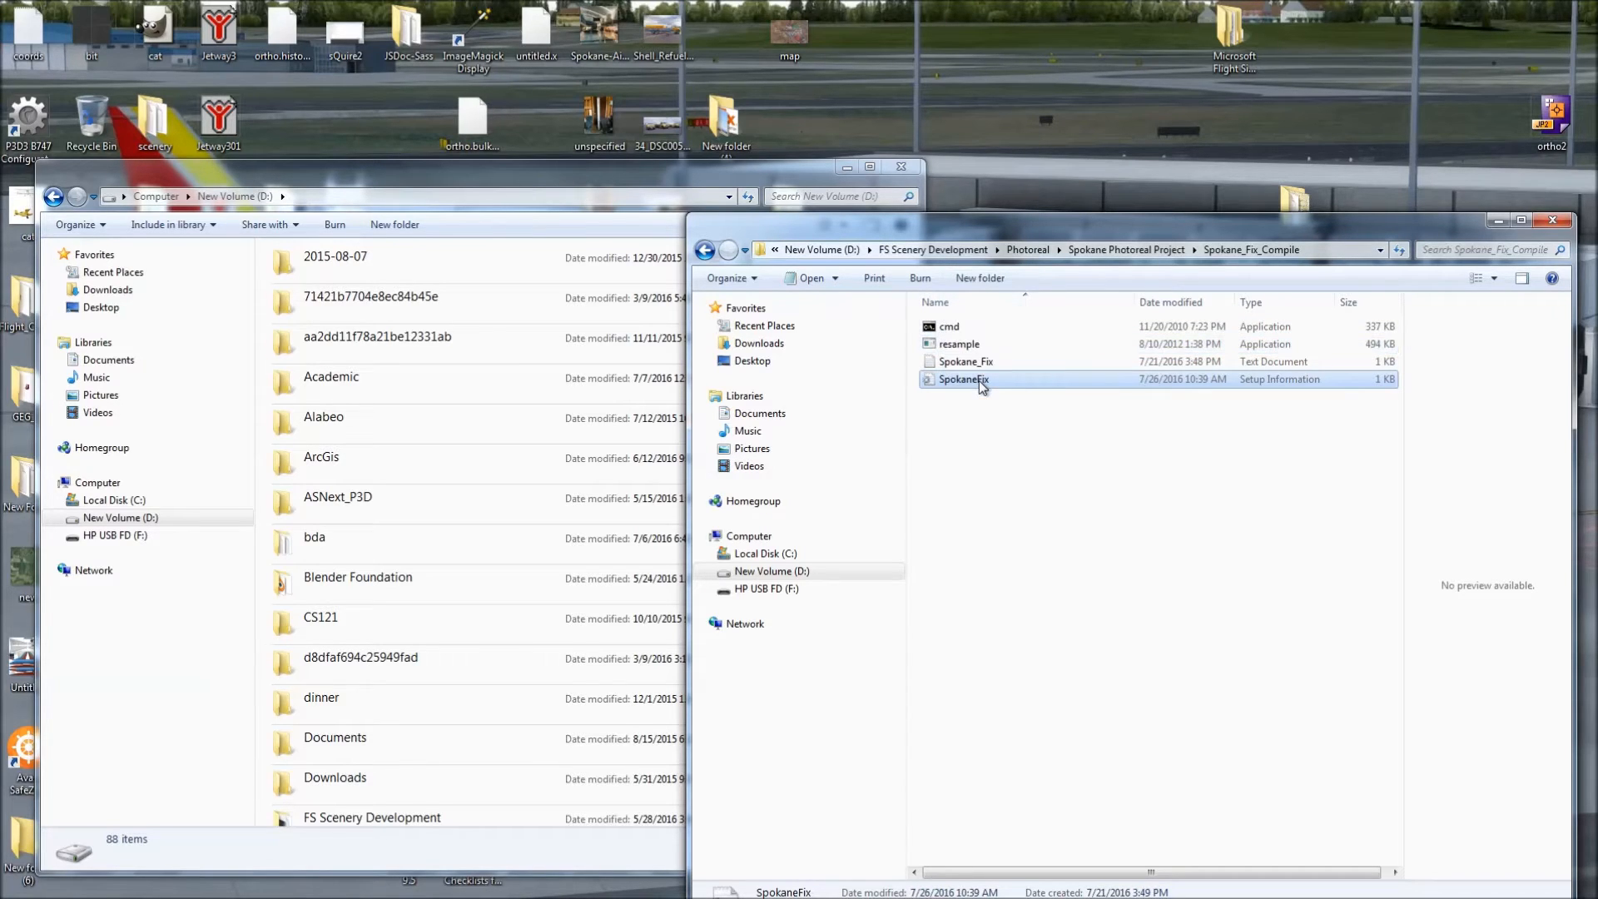
double_click(984, 332)
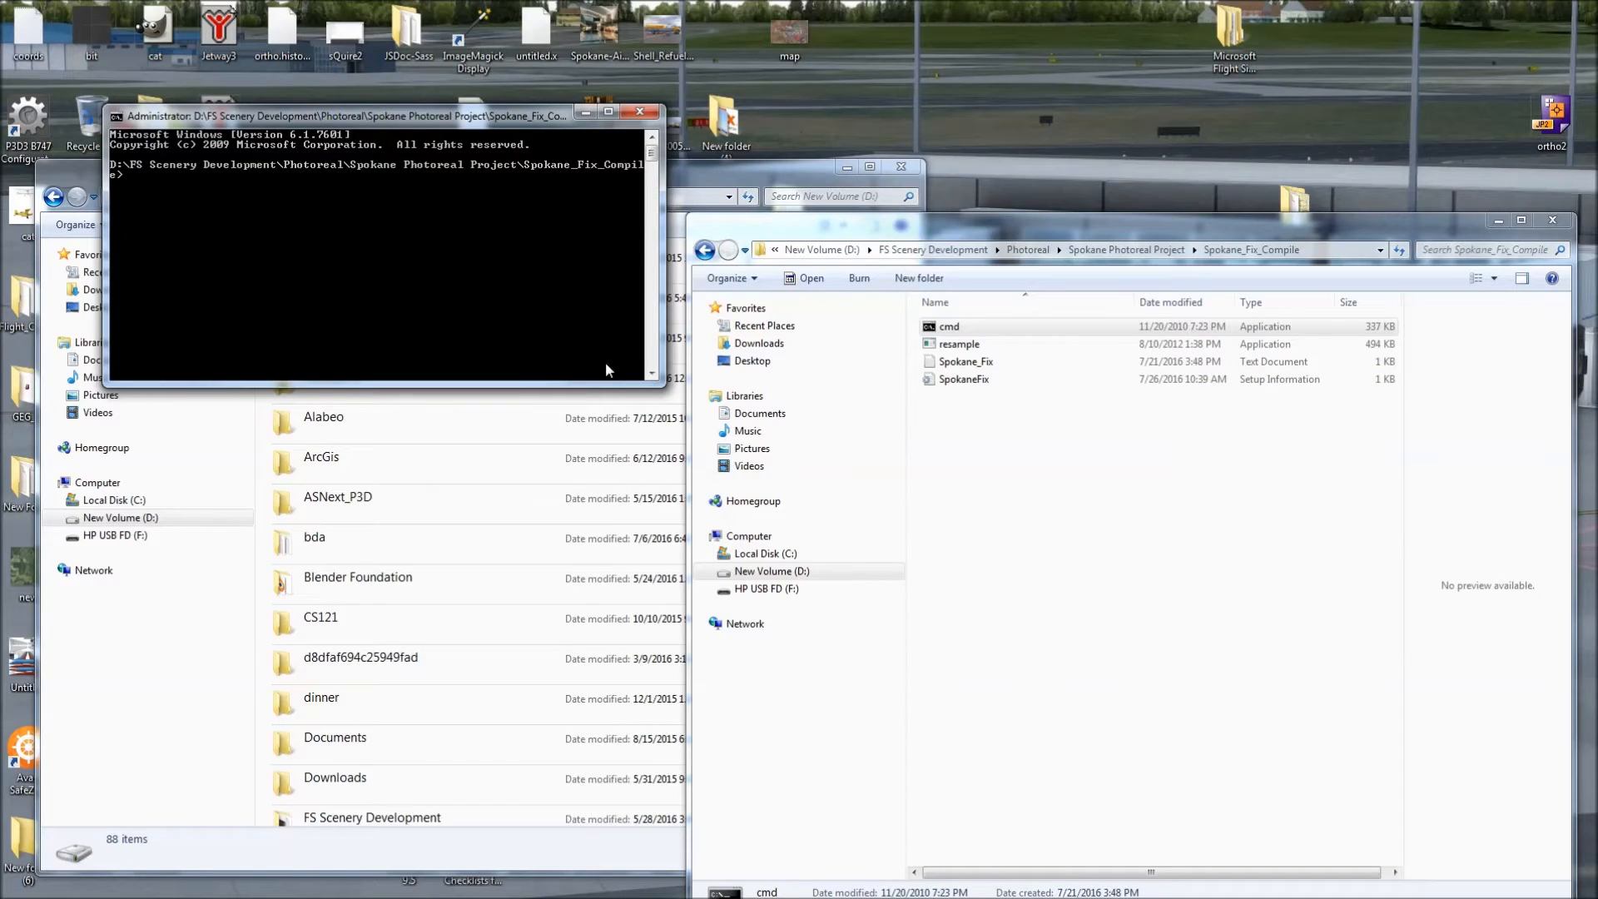
left_click_drag(664, 385, 676, 521)
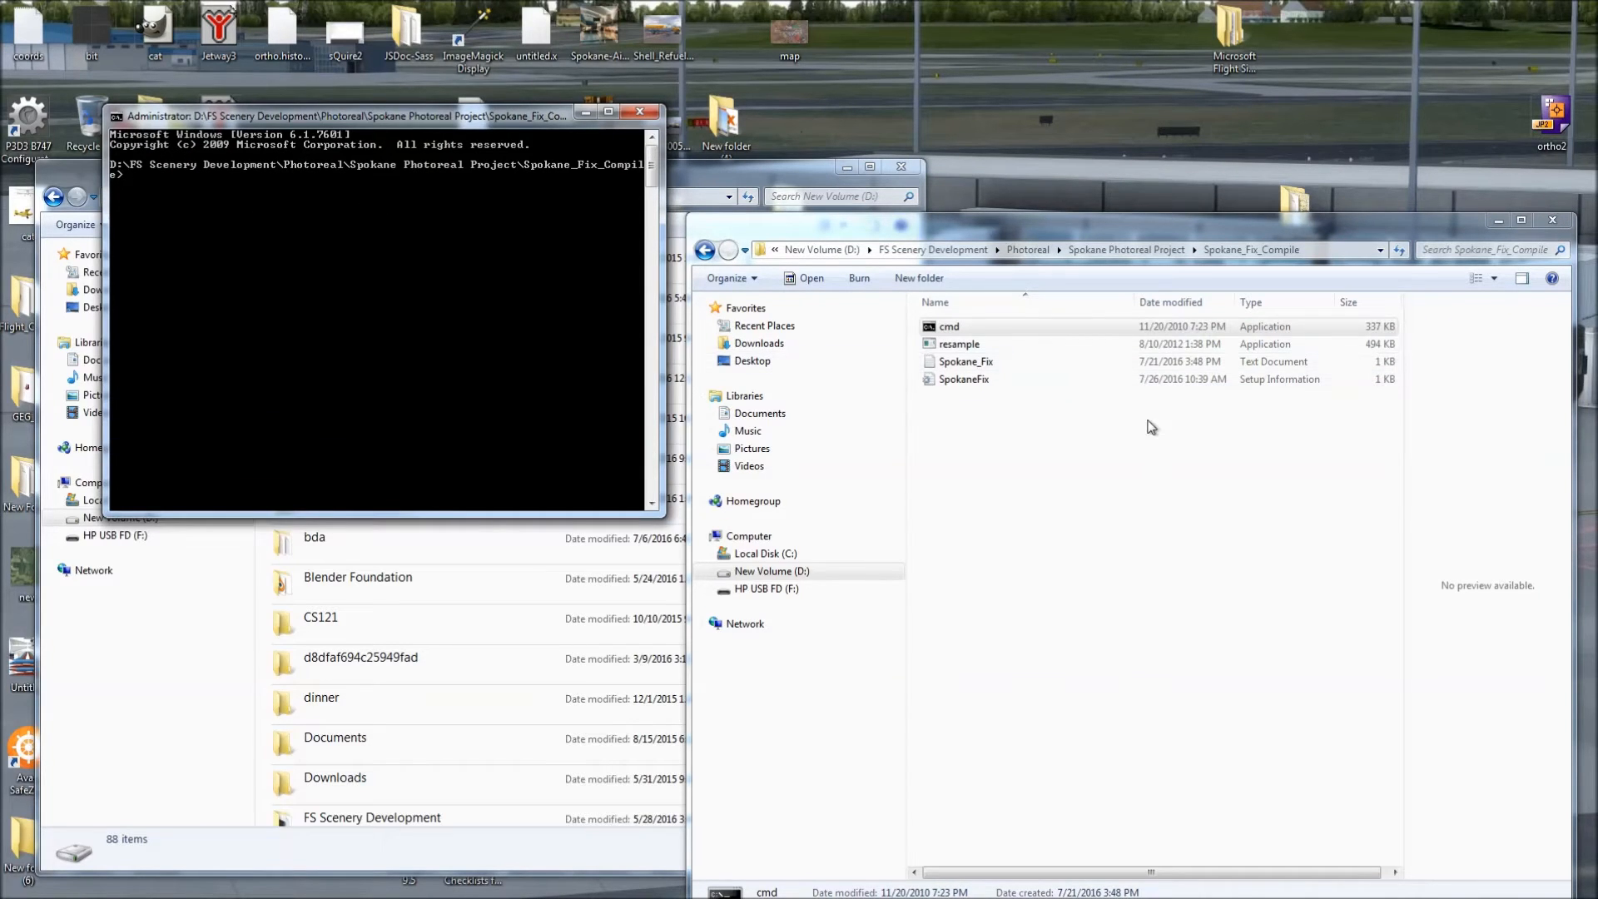
- Run resample on the SpokaneFix INF file in the command window to compile the imagery into a BGL file
left_click(1027, 341)
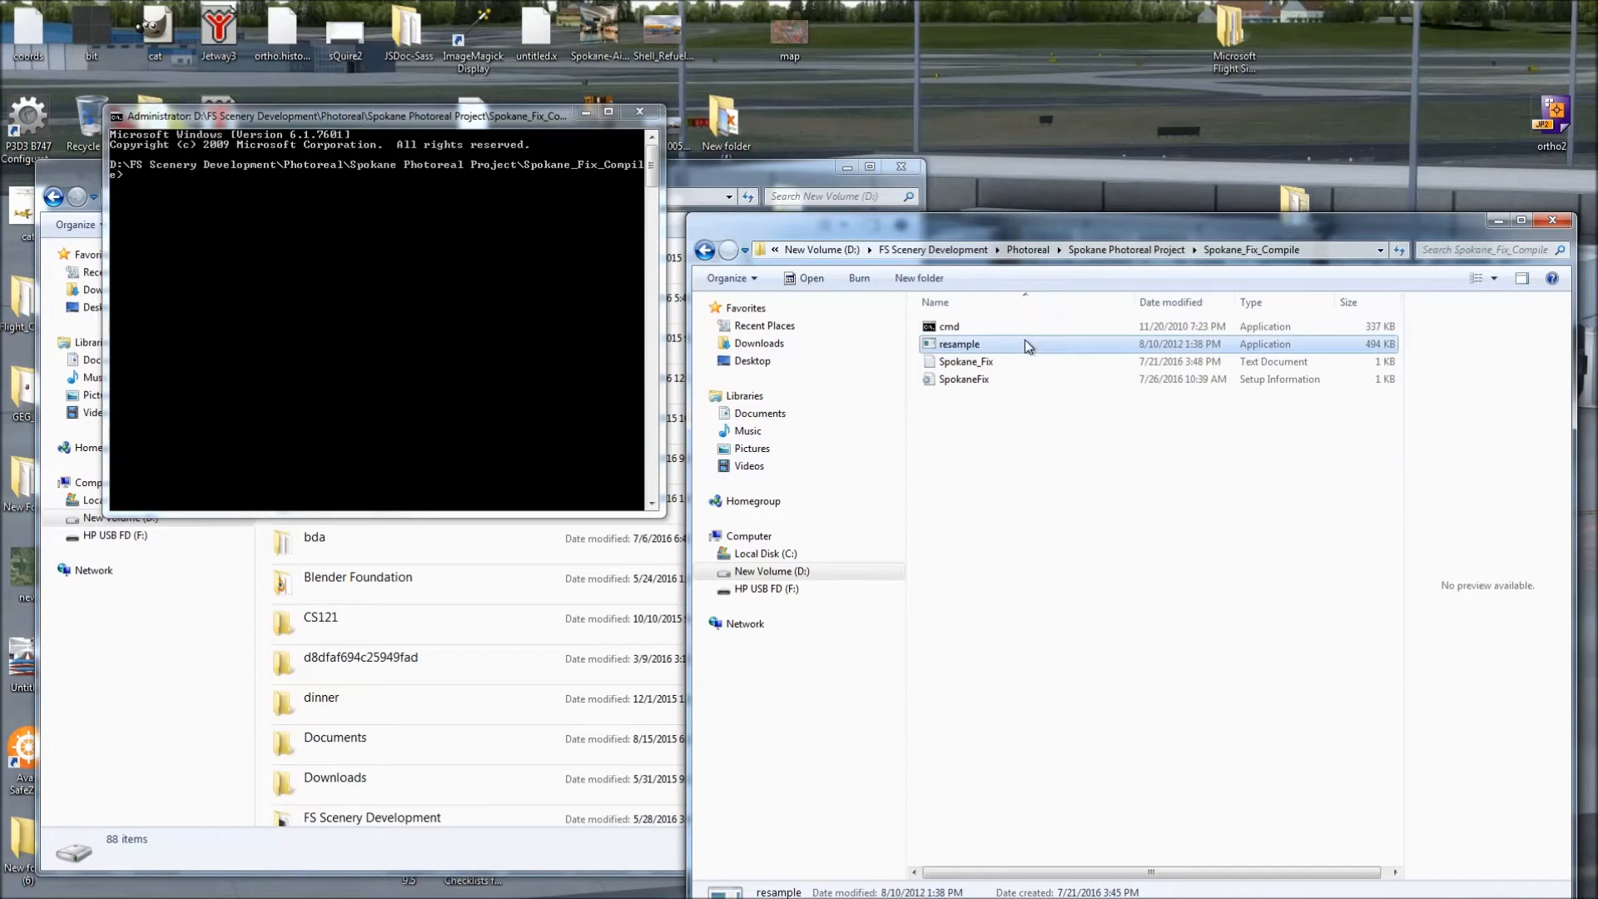
left_click(342, 253)
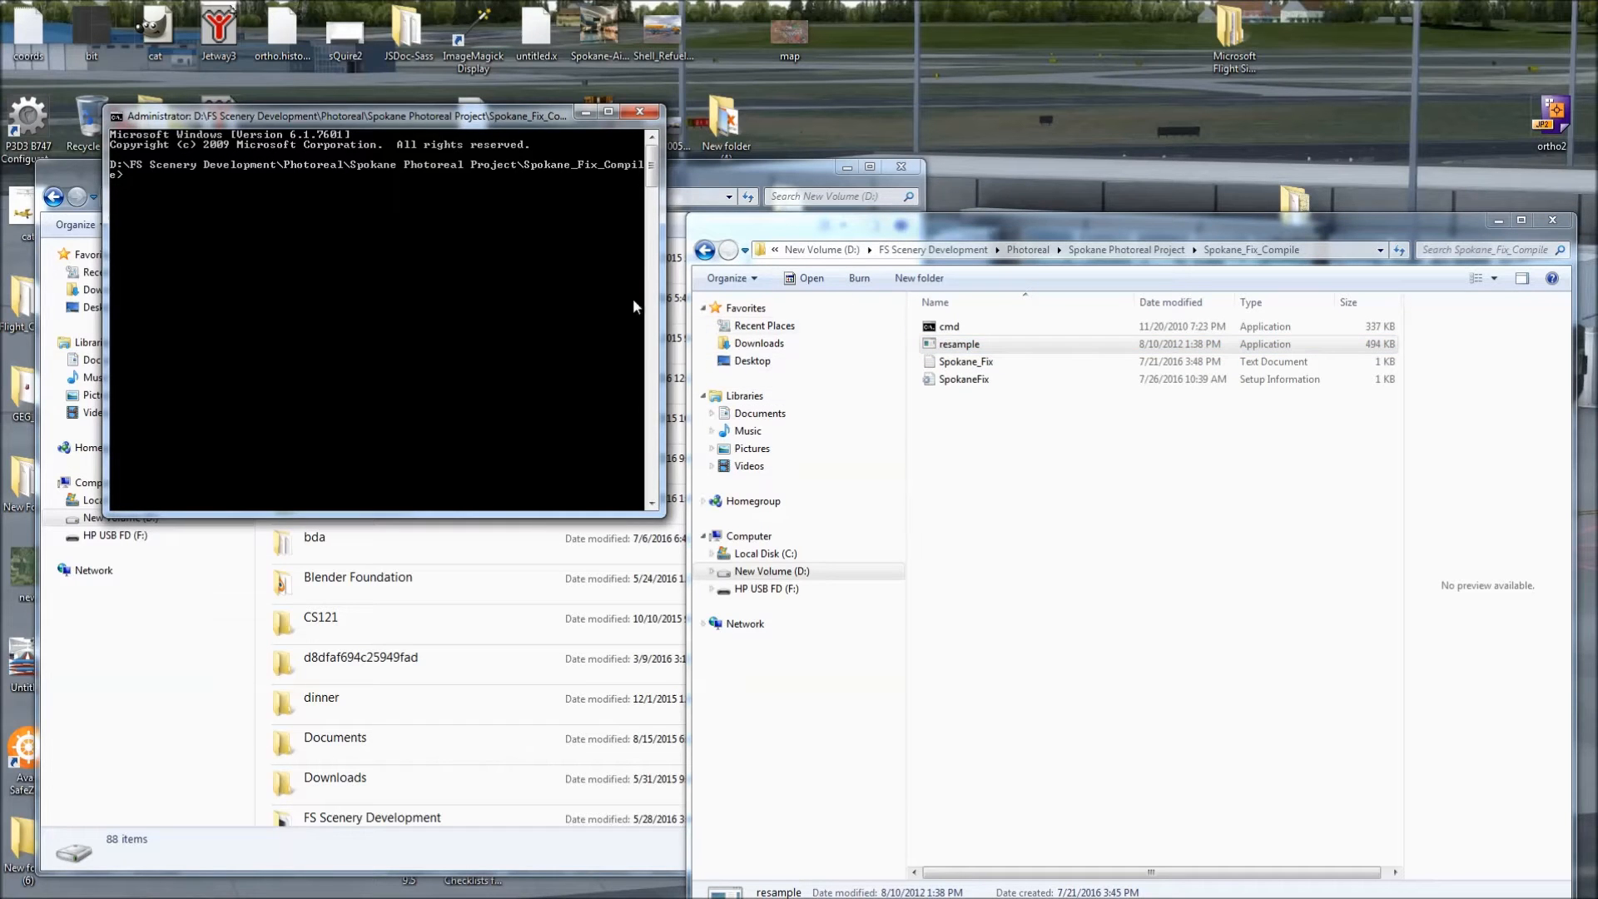
left_click(976, 329)
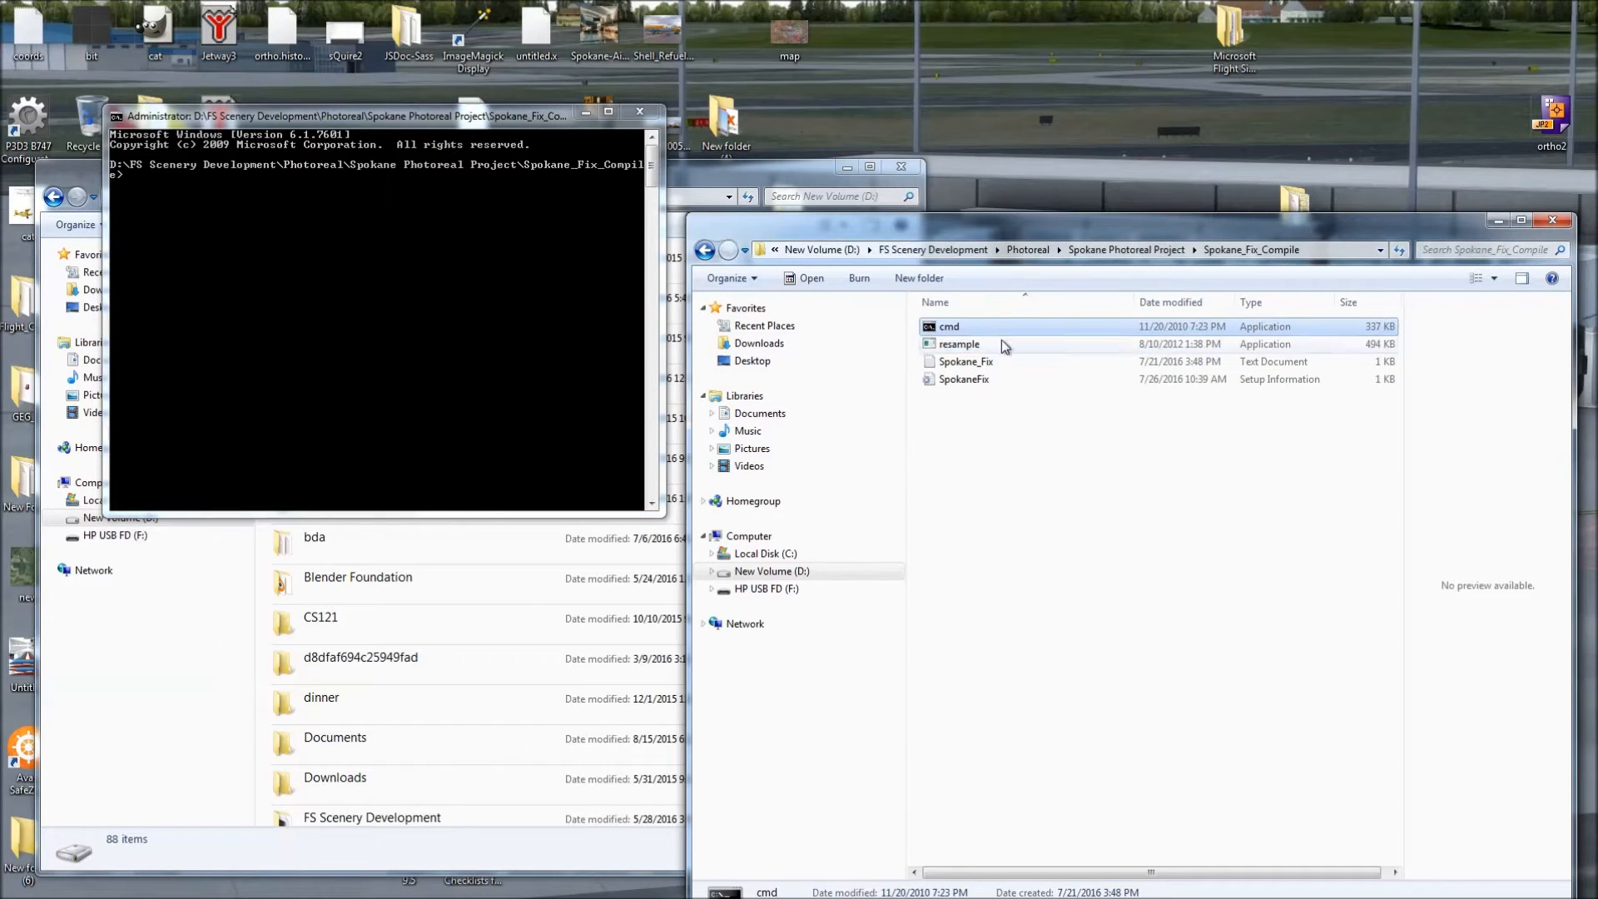
left_click(1031, 492)
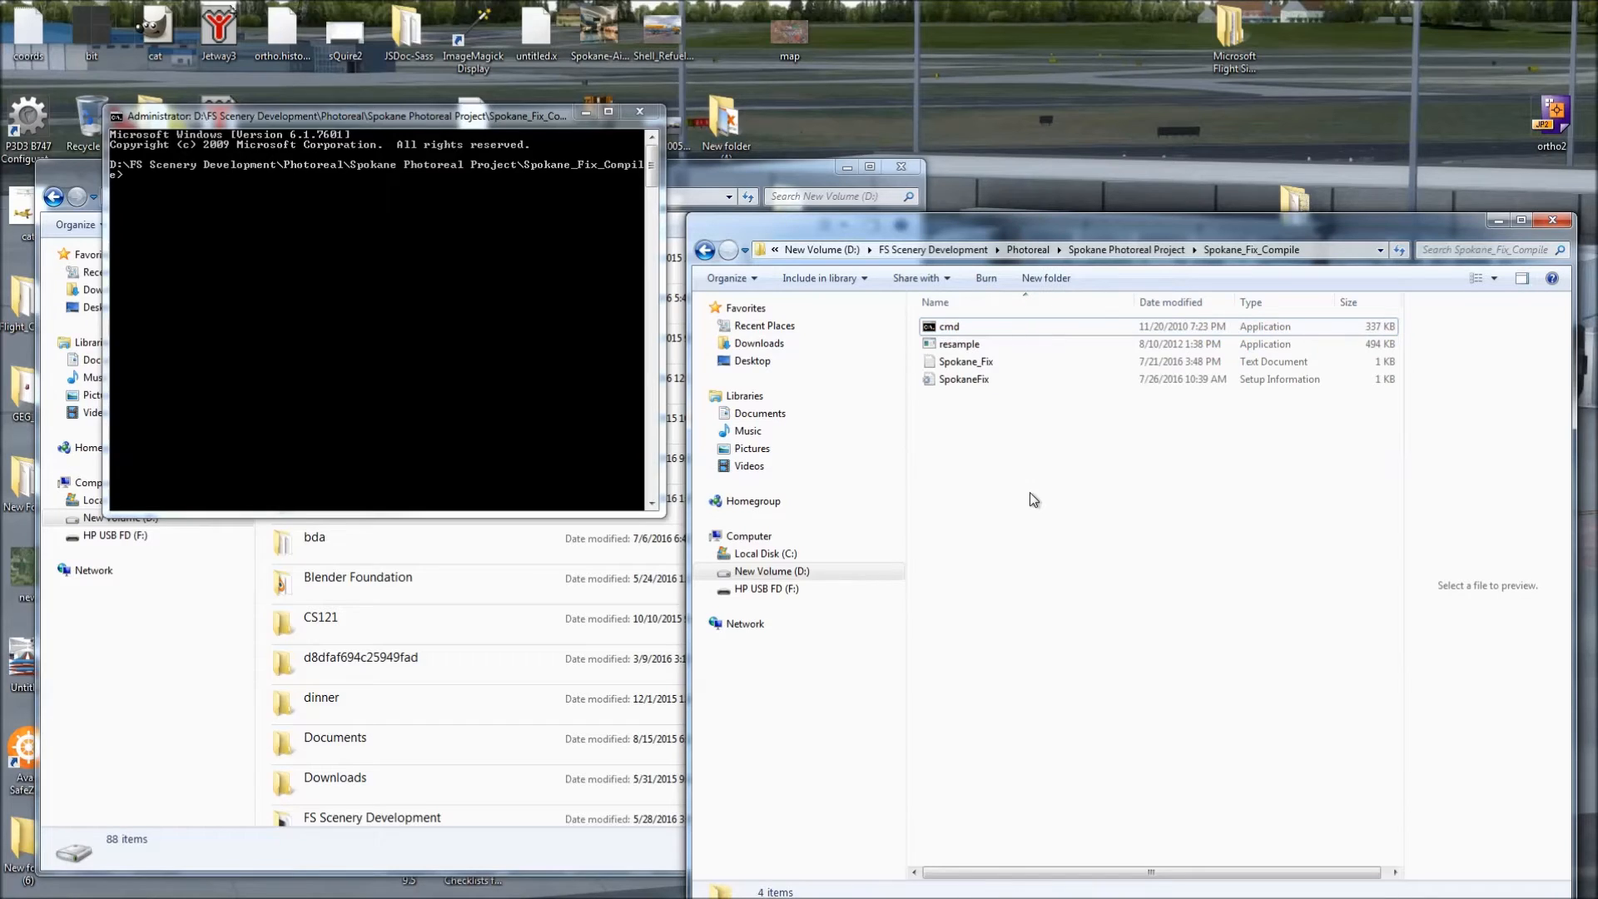
left_click(591, 233)
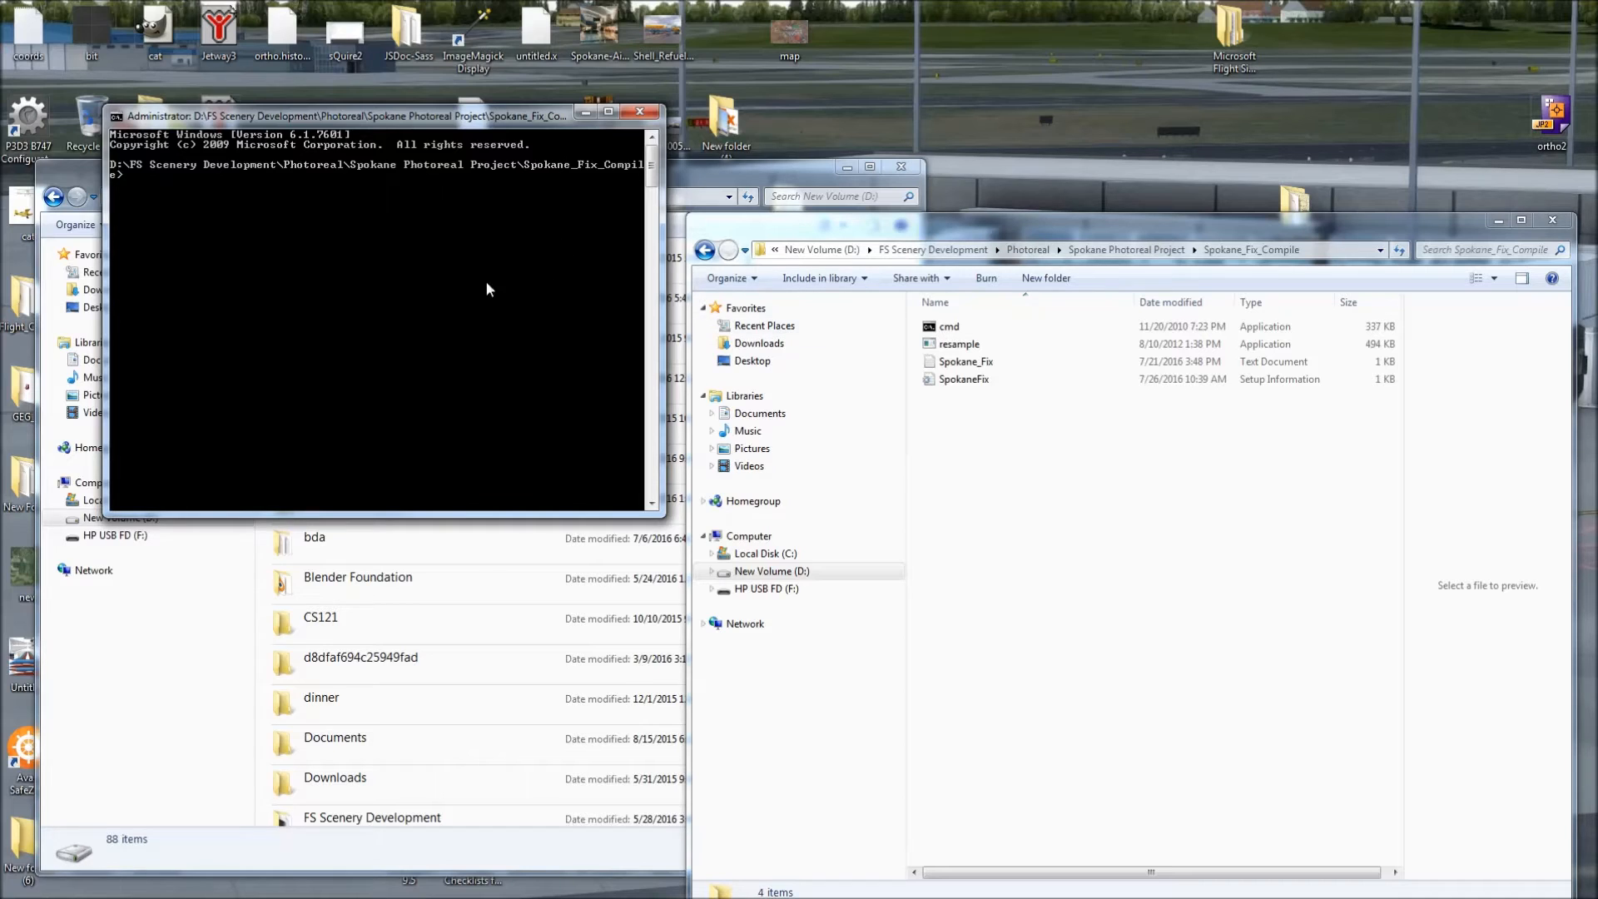
left_click(1052, 474)
left_click(580, 381)
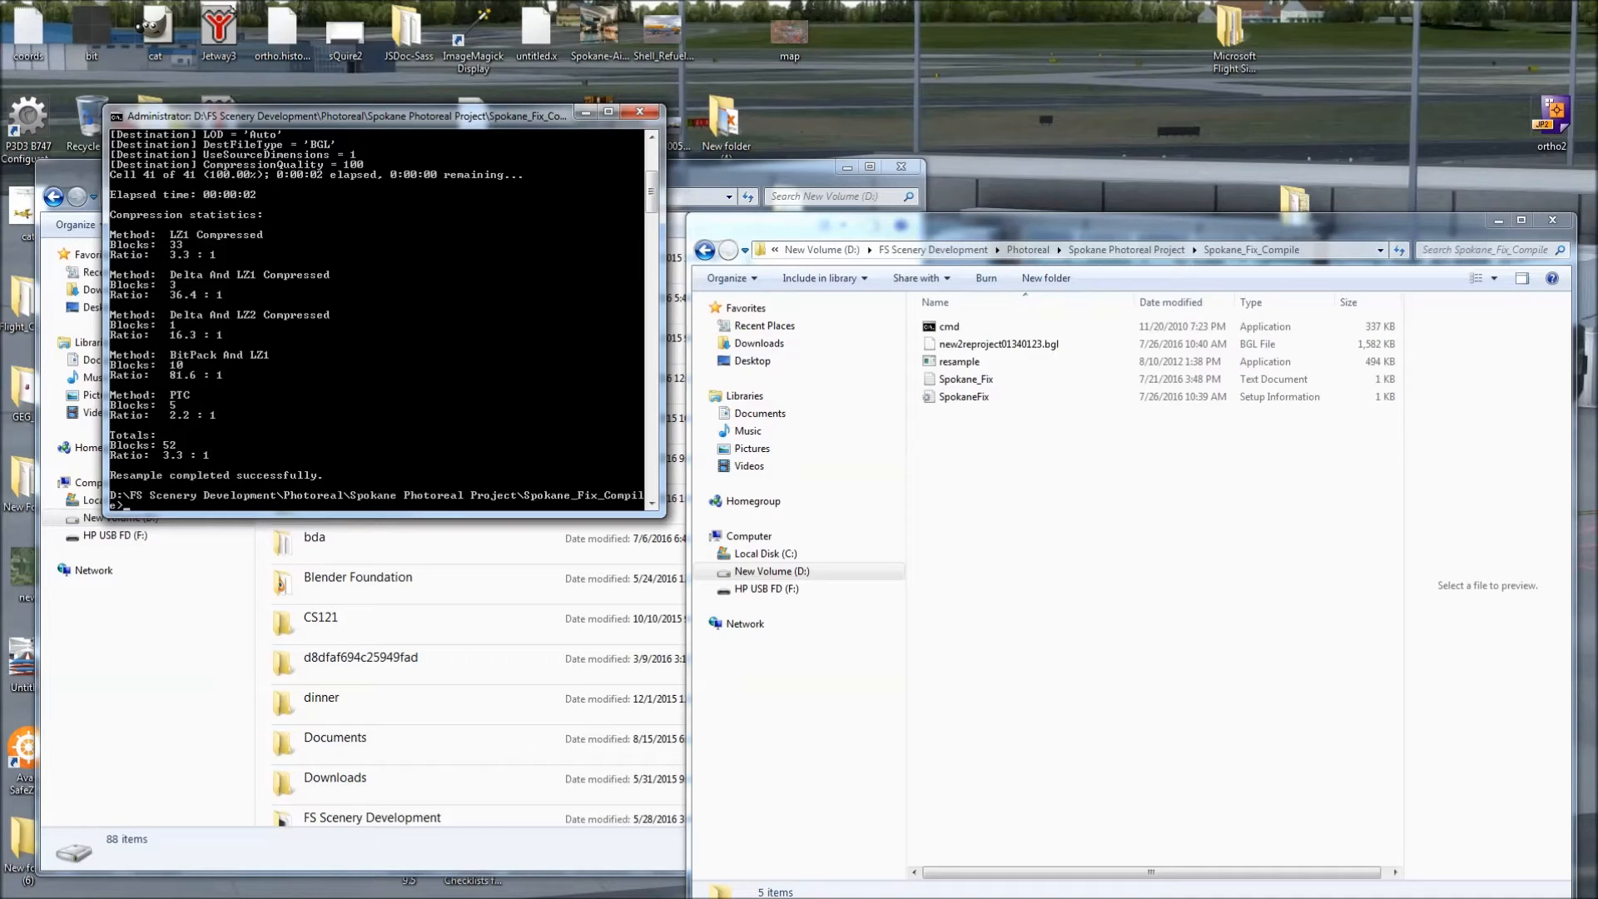
- Examine the compiled new2reproject01340123.bgl file in Spokane_Fix_Compile and place the folder window clear of the command window
left_click(1060, 343)
left_click_drag(994, 232, 355, 42)
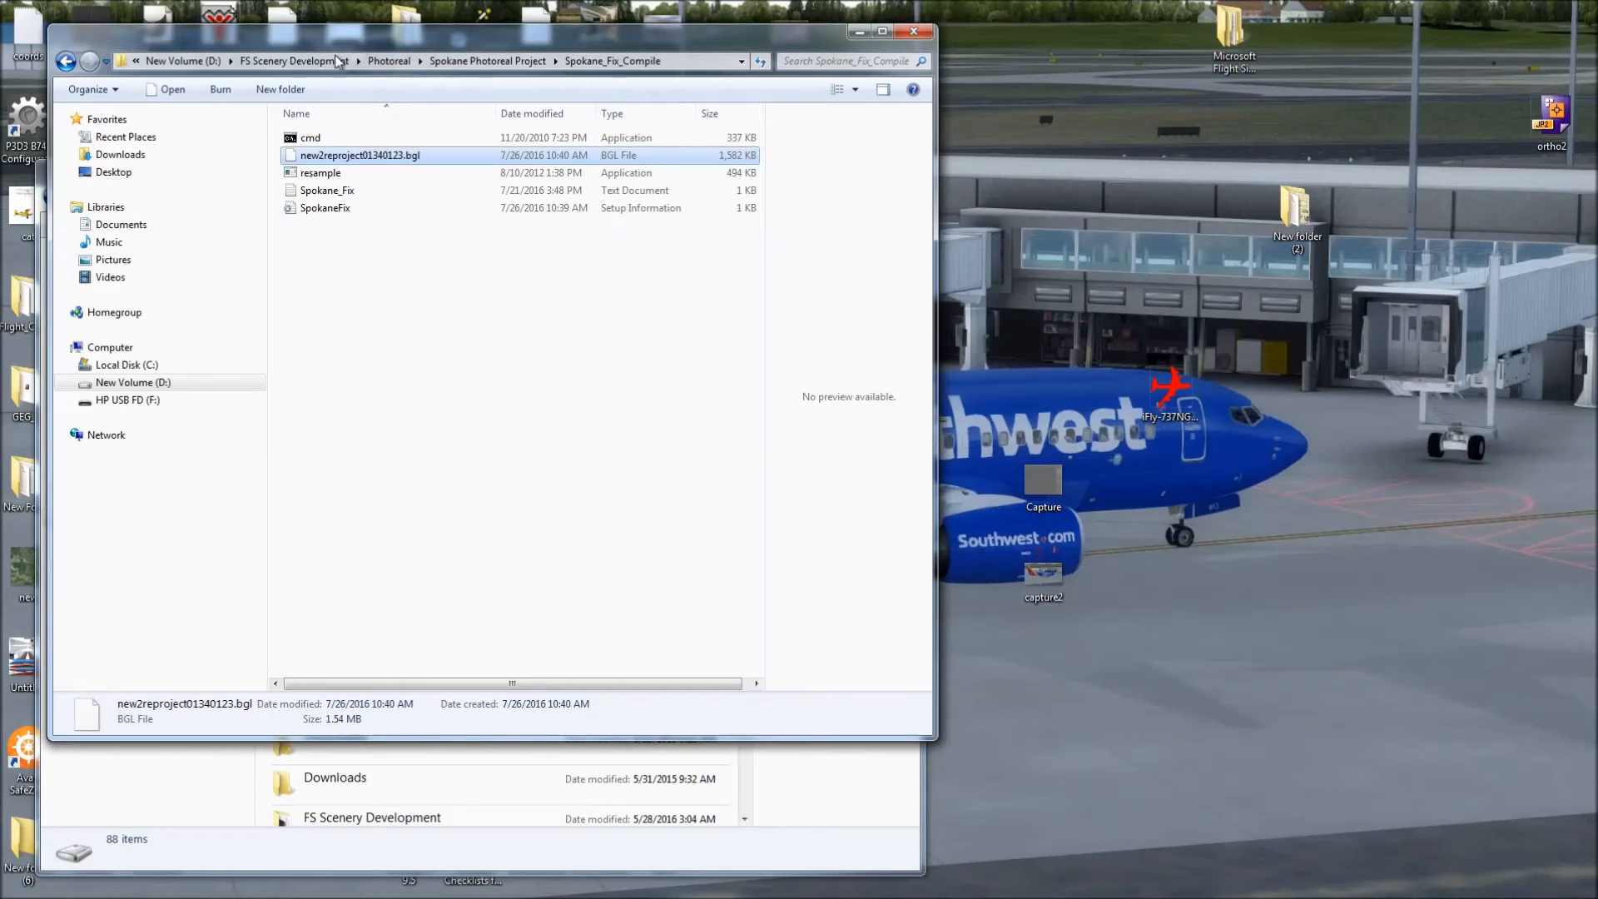
left_click_drag(402, 160, 540, 173)
left_click_drag(656, 28, 1296, 51)
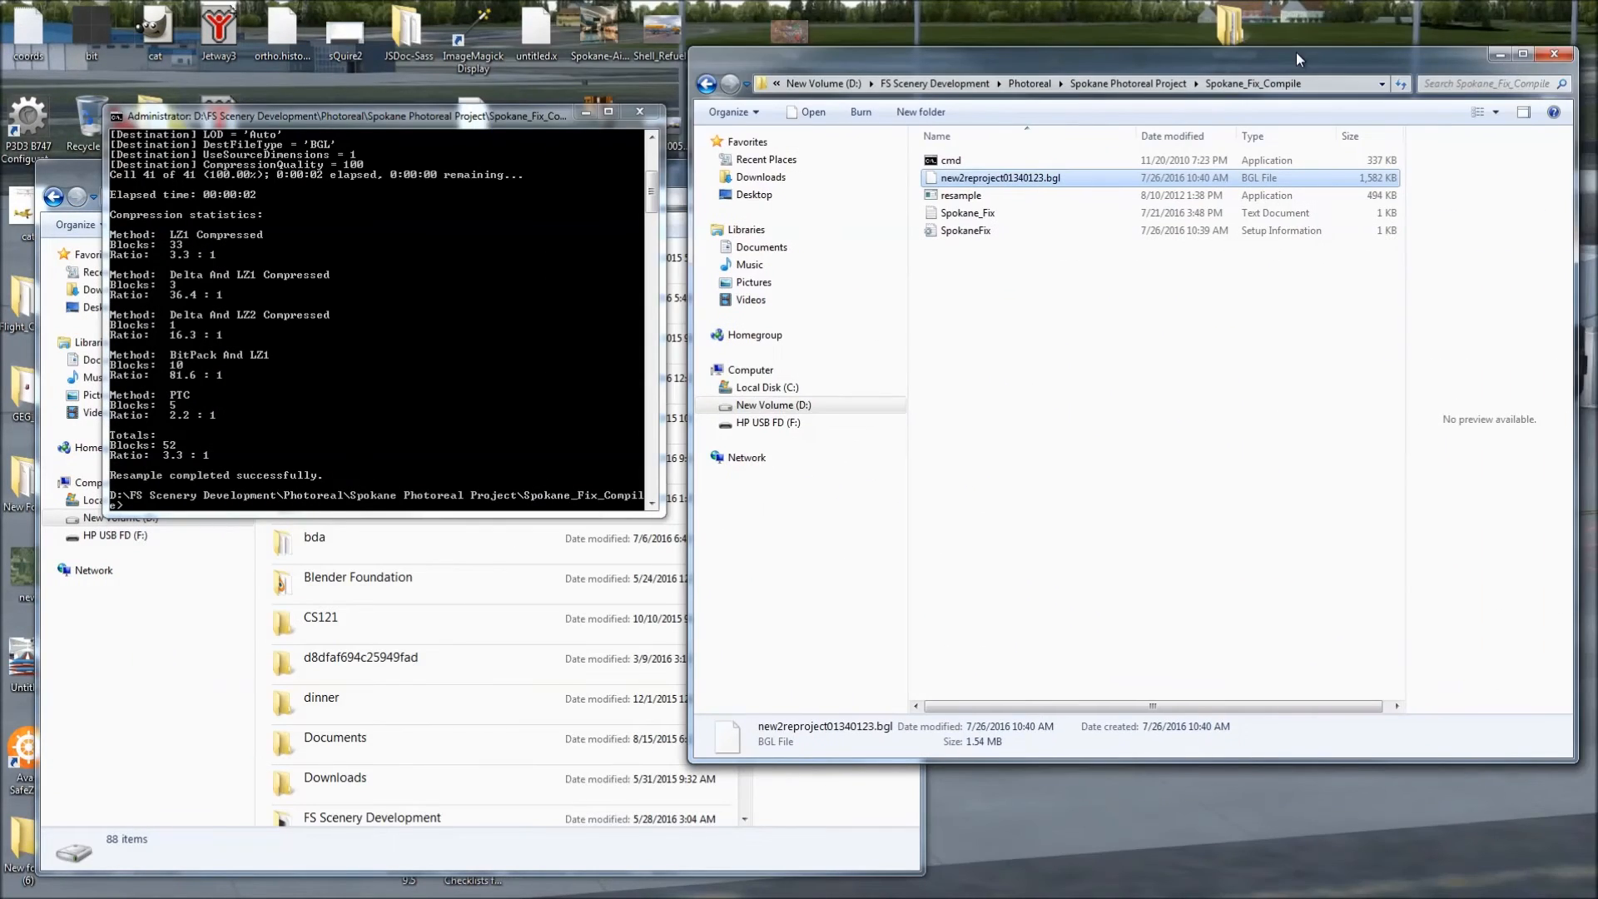
left_click(1010, 303)
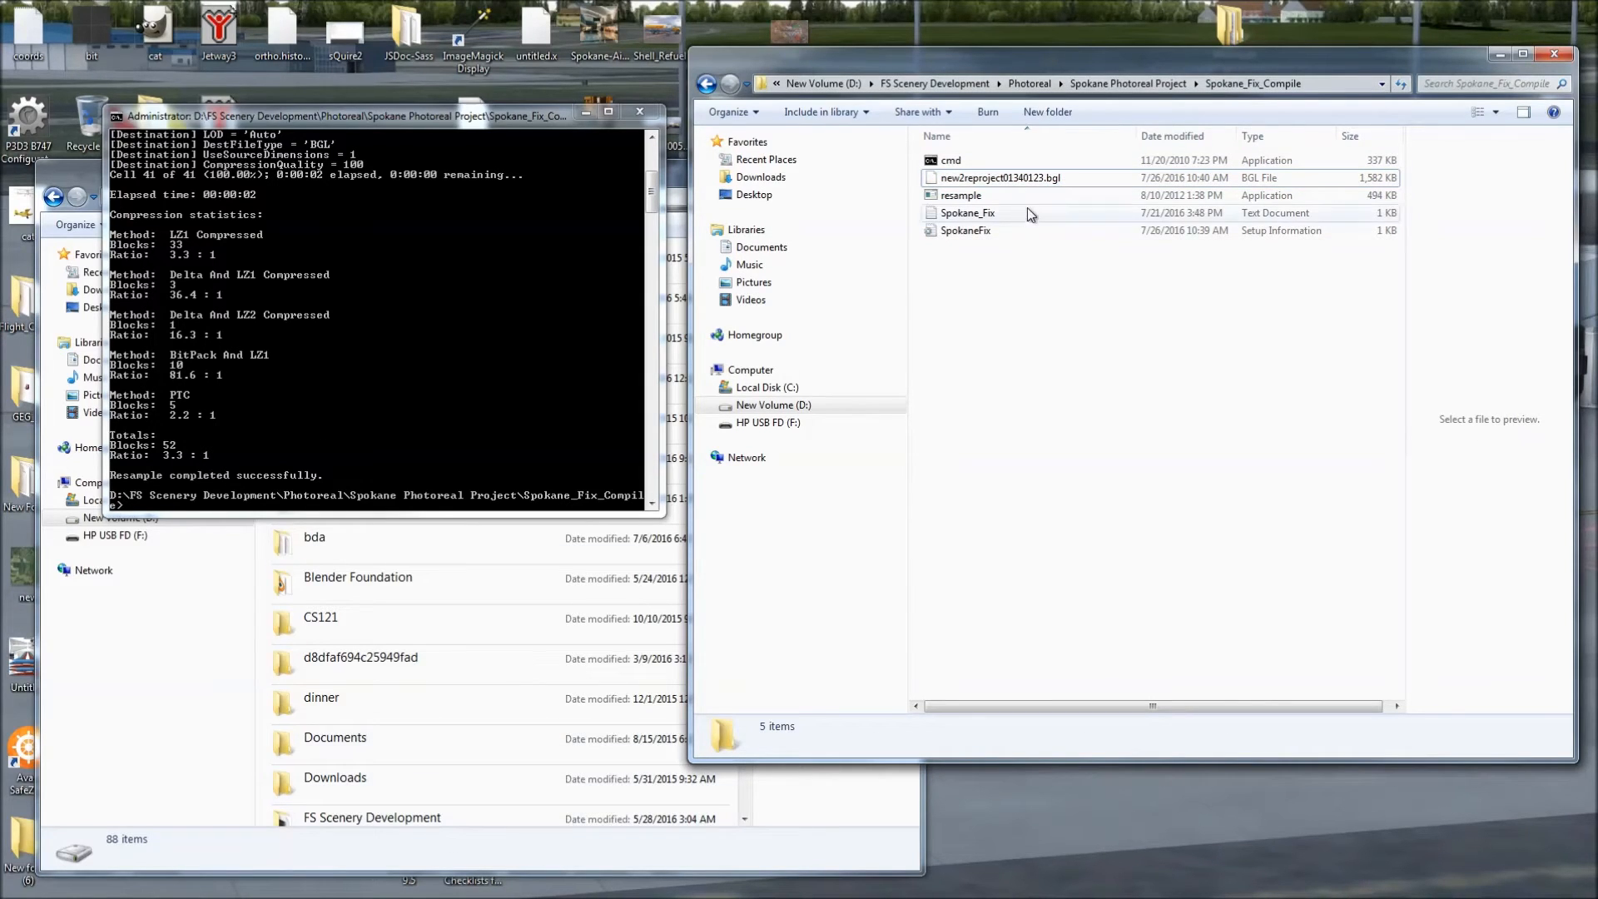
left_click(1047, 179)
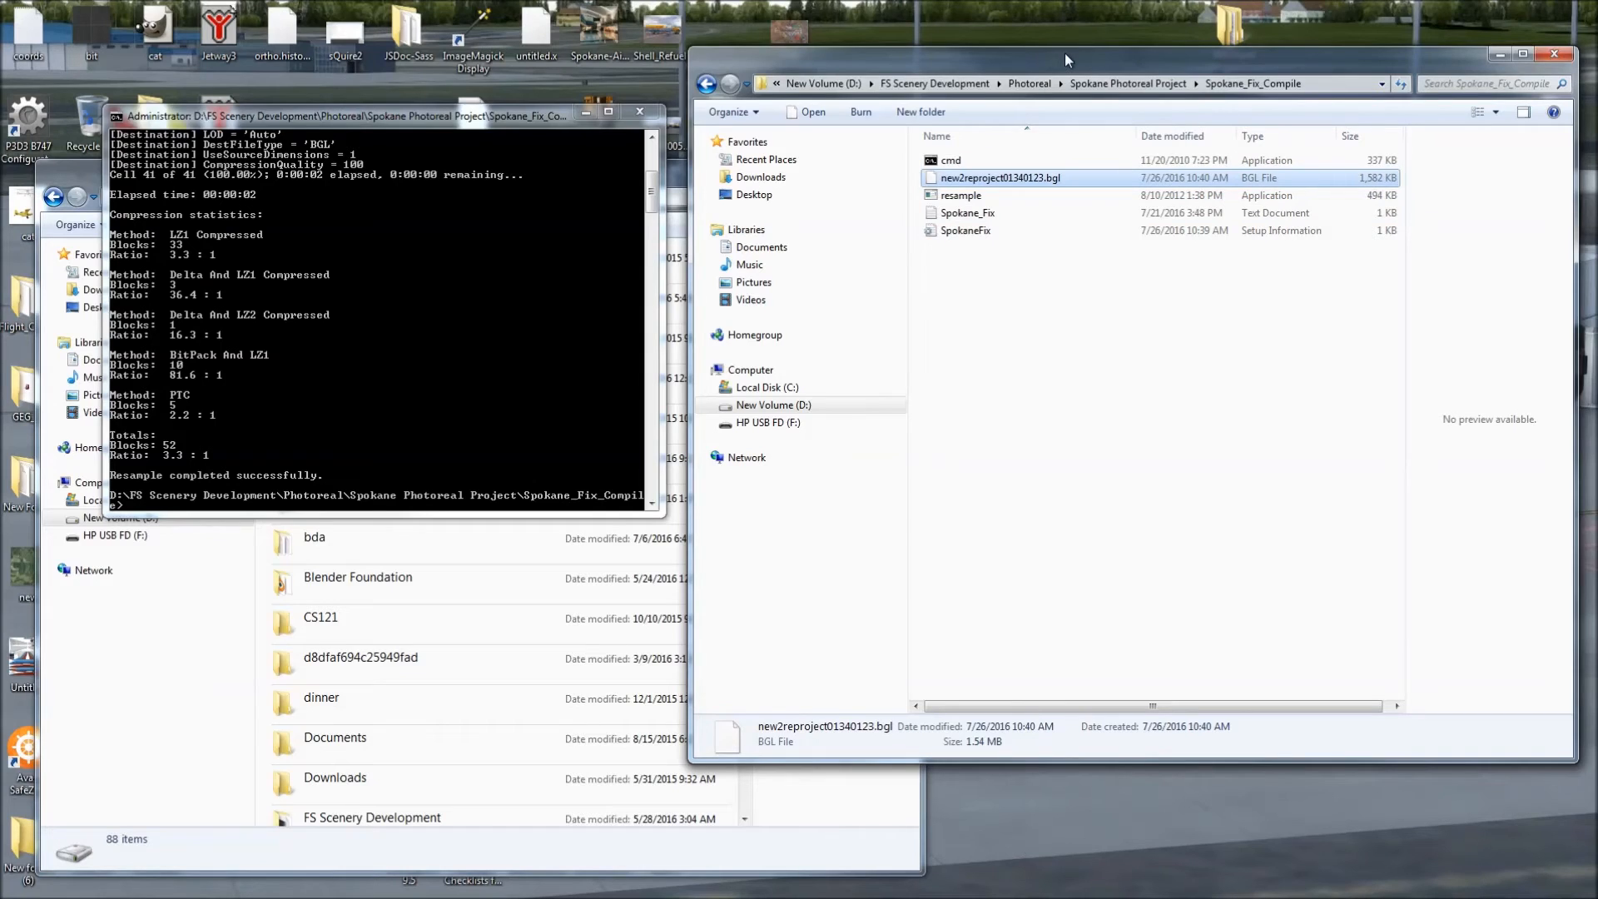
left_click_drag(1065, 53, 1183, 90)
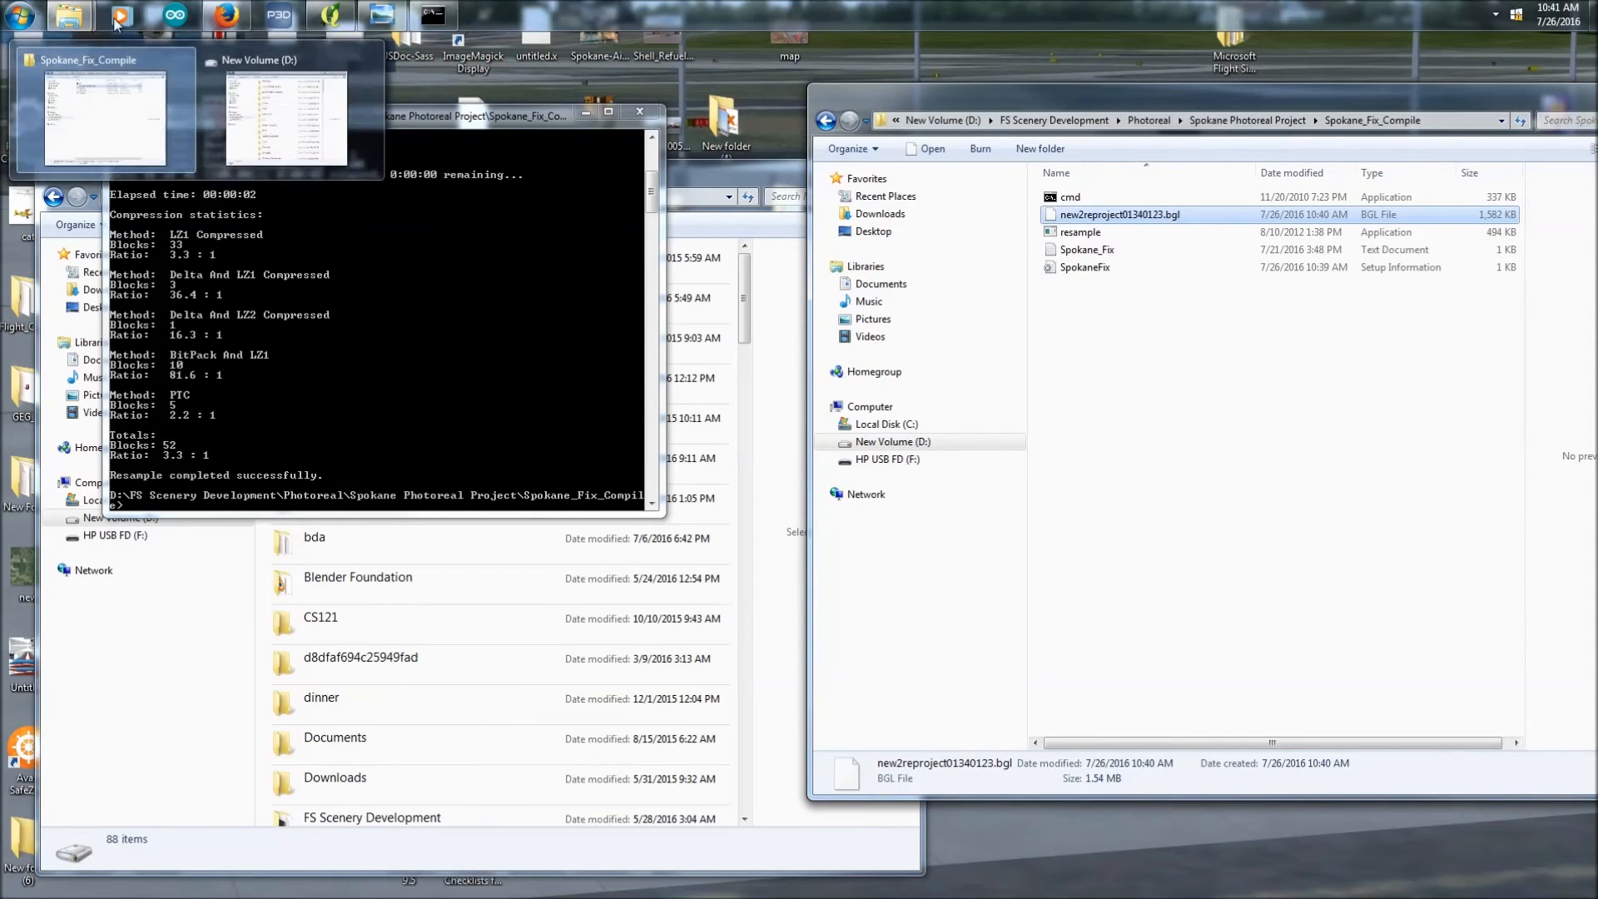
- Bring the Spokane_Fix_Compile window to the front and switch it to the Imagery Compiling folder of Spokane Photoreal Project
mouse_move(433, 6)
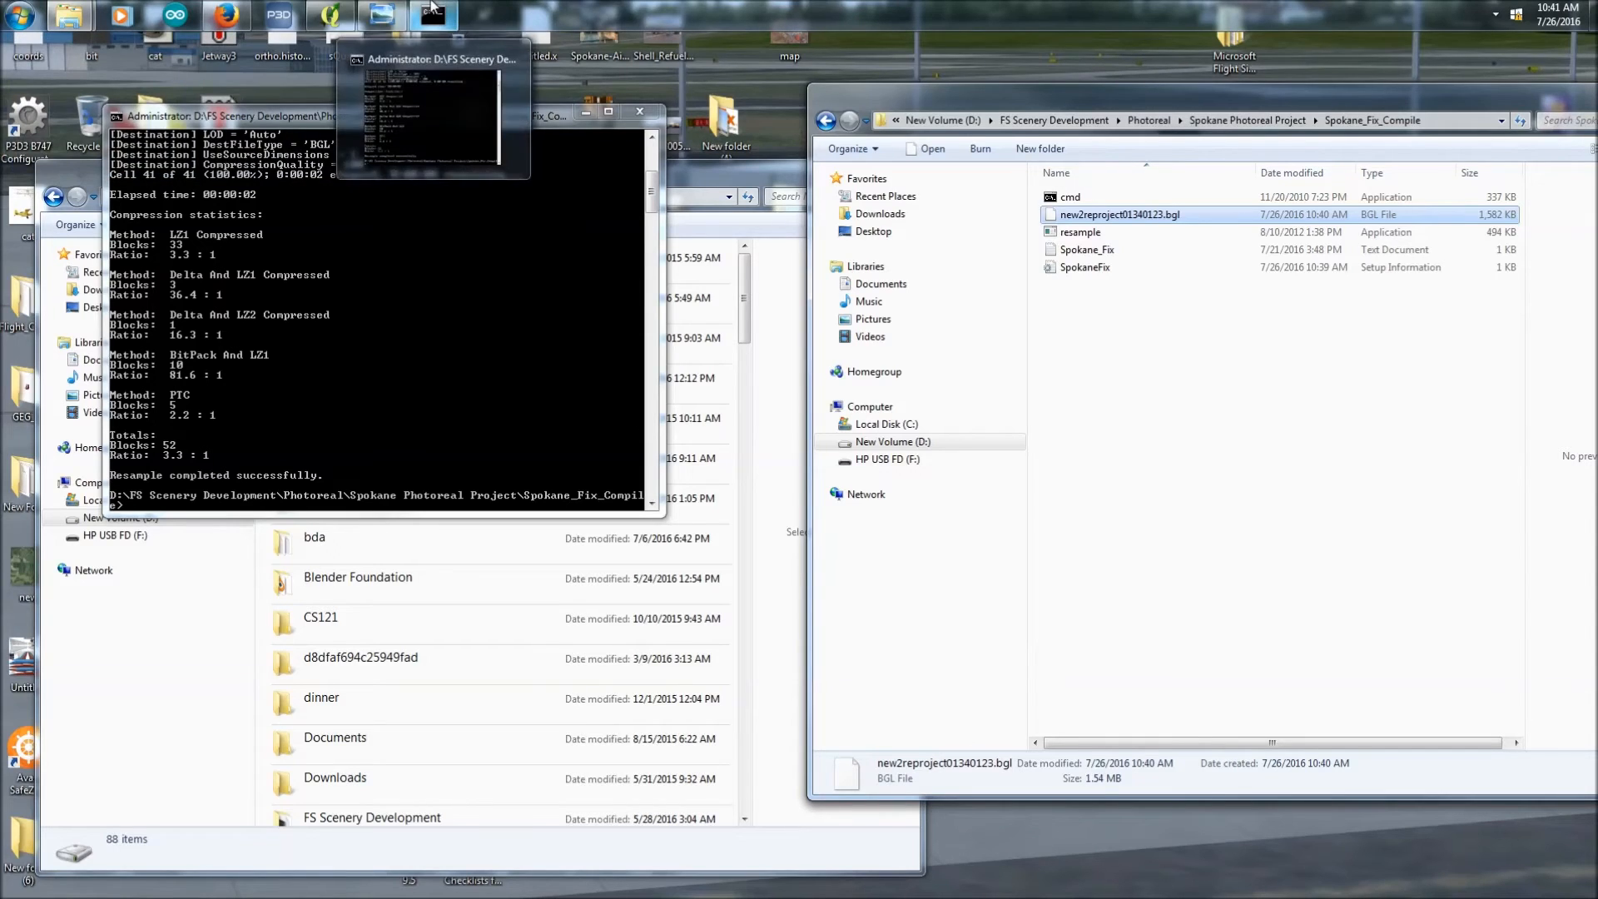
left_click(330, 776)
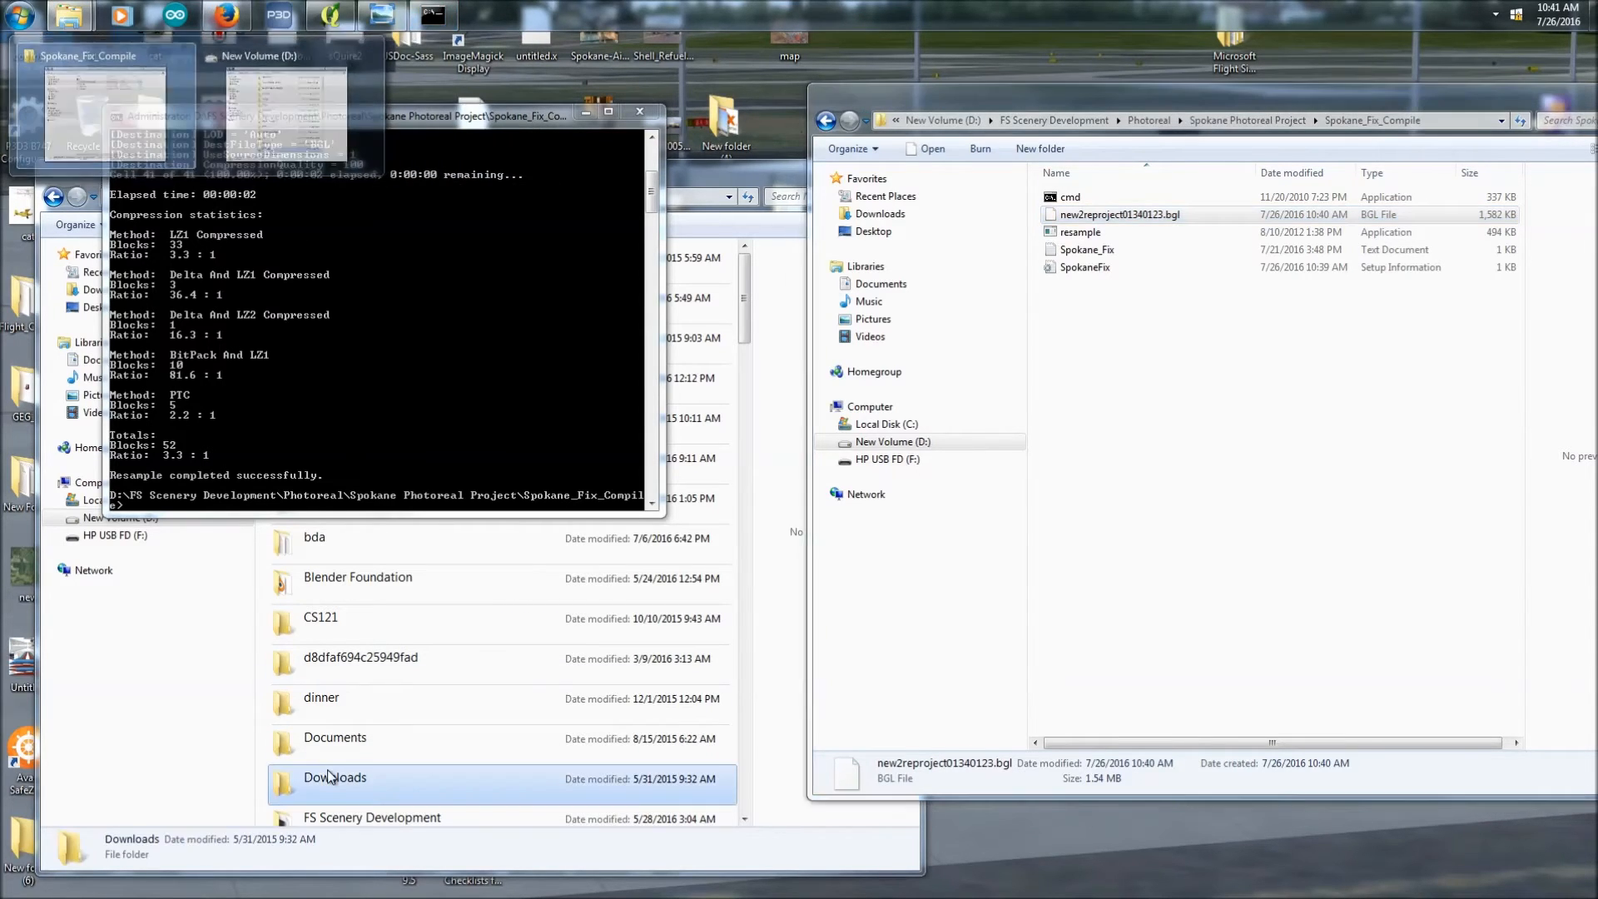
left_click(81, 7)
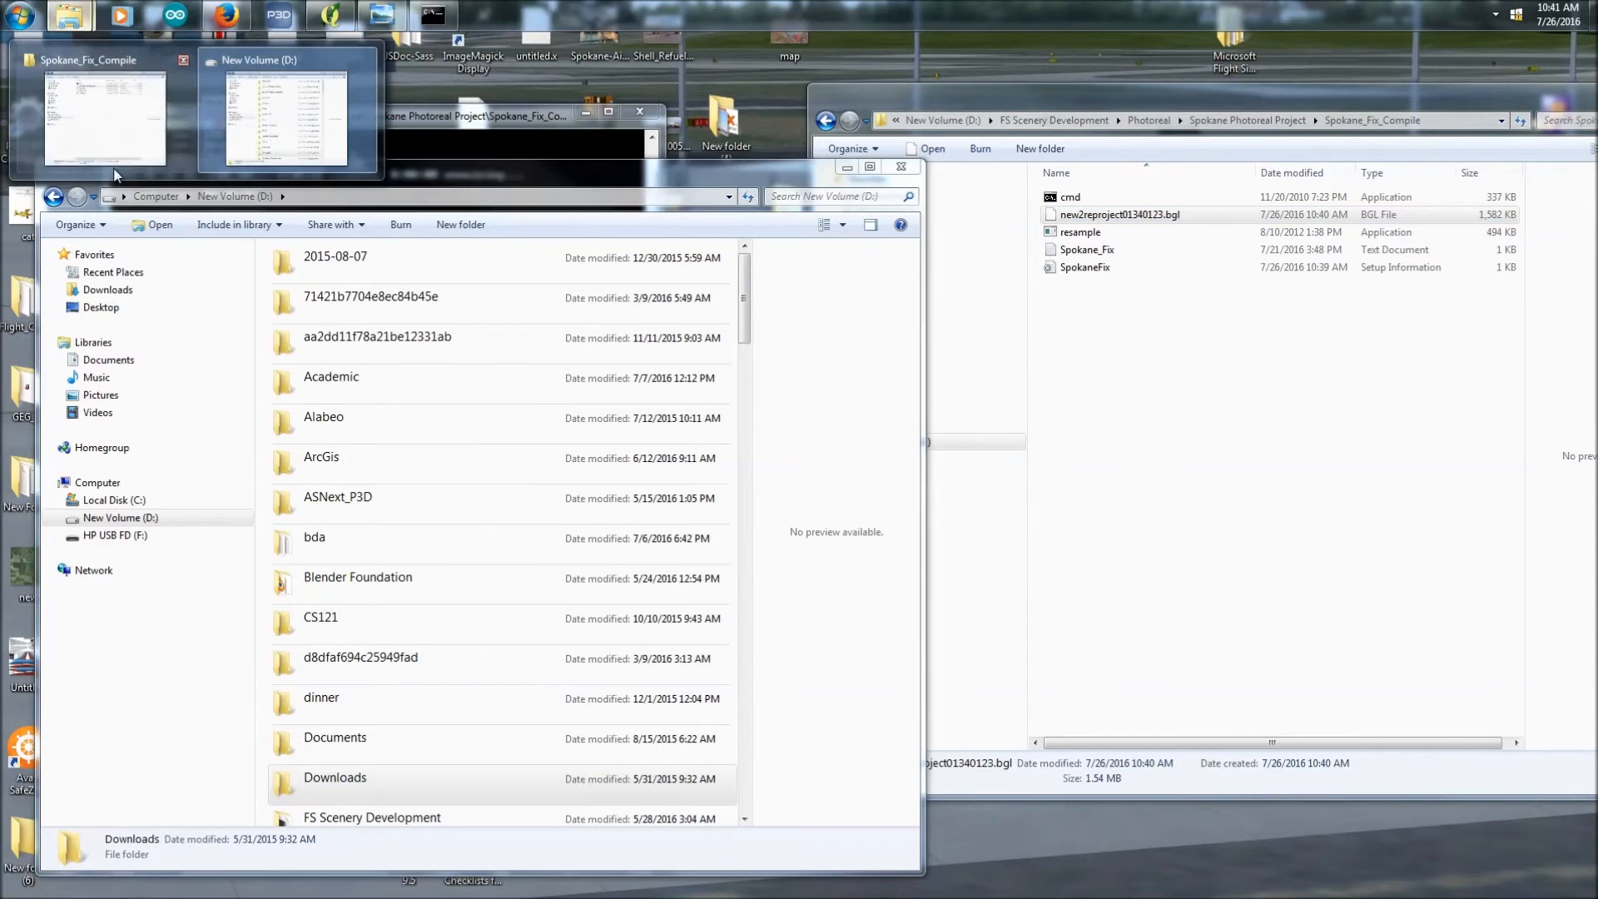
left_click(122, 148)
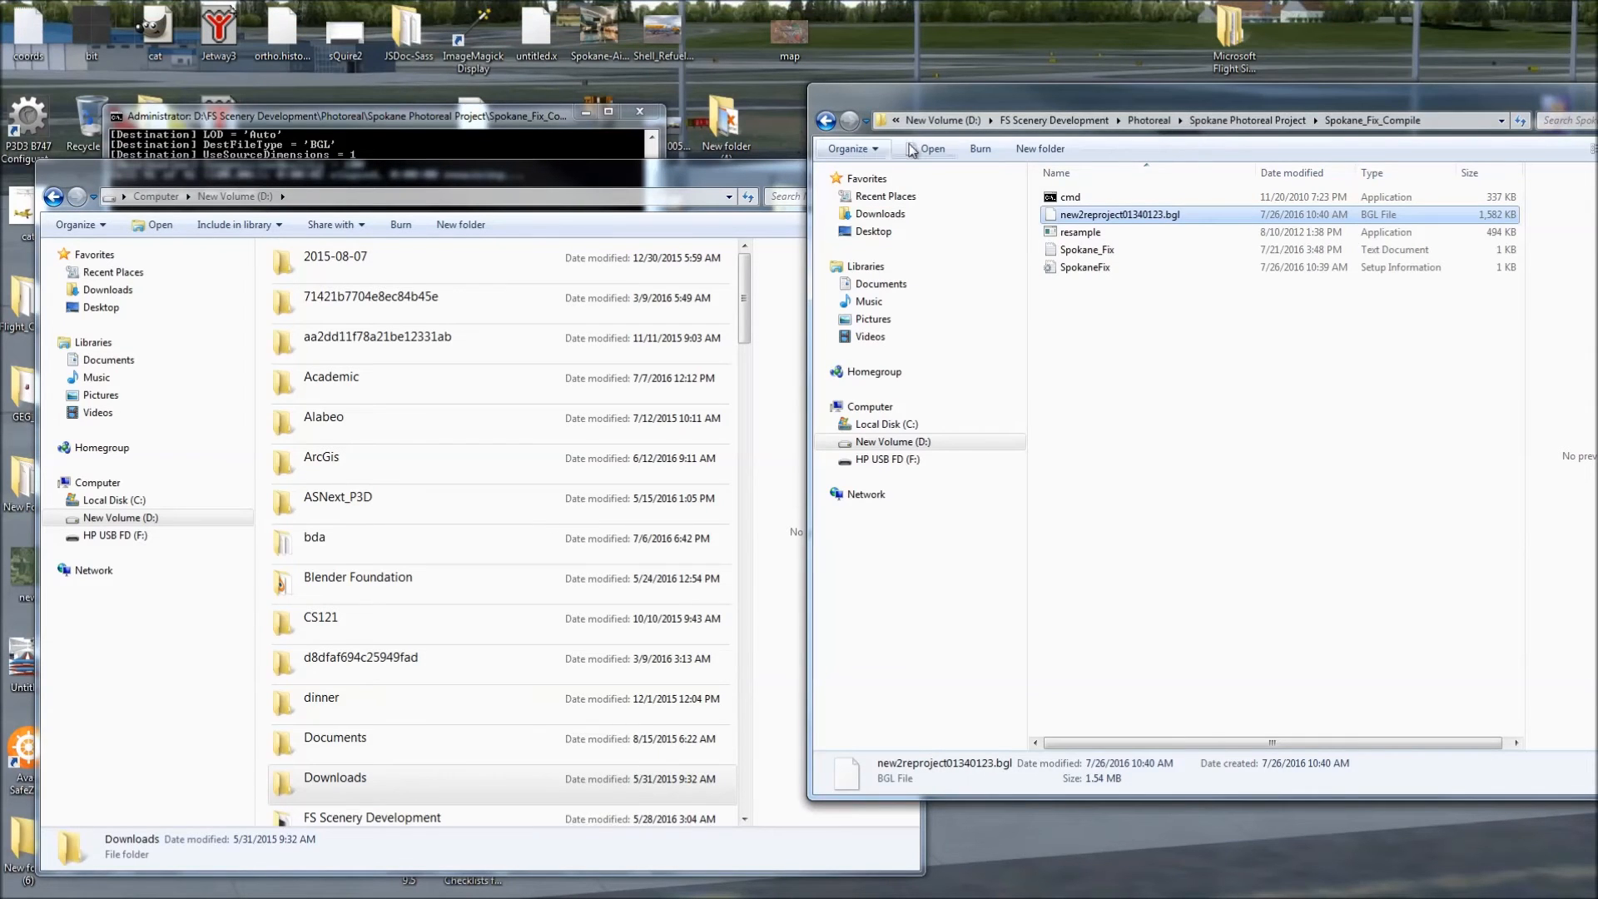
left_click(1246, 121)
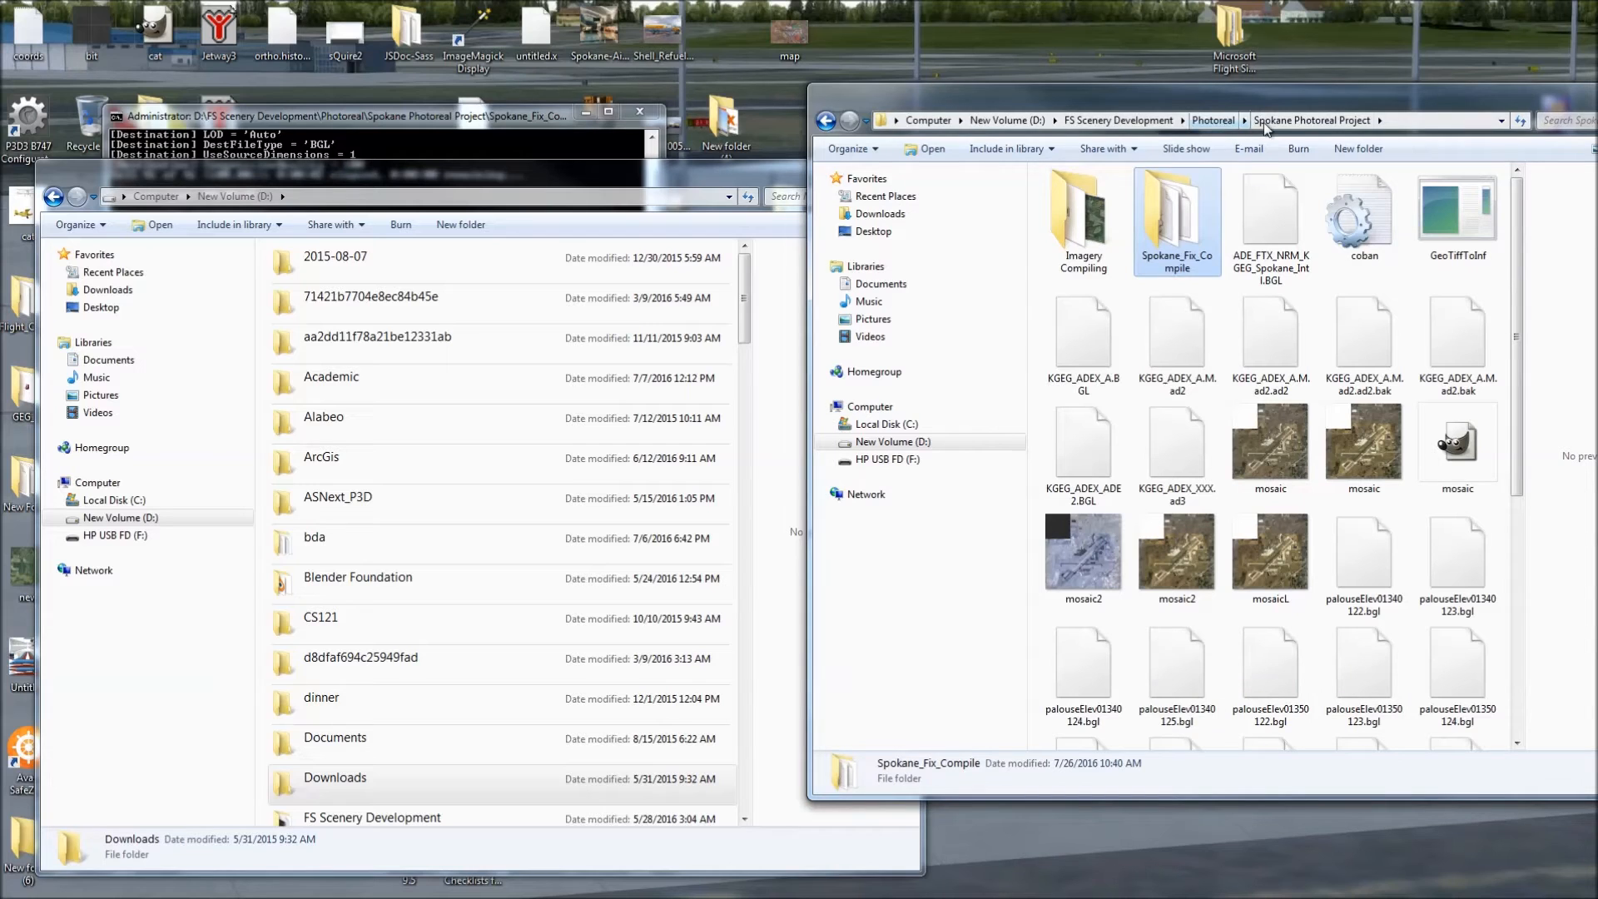
double_click(1074, 208)
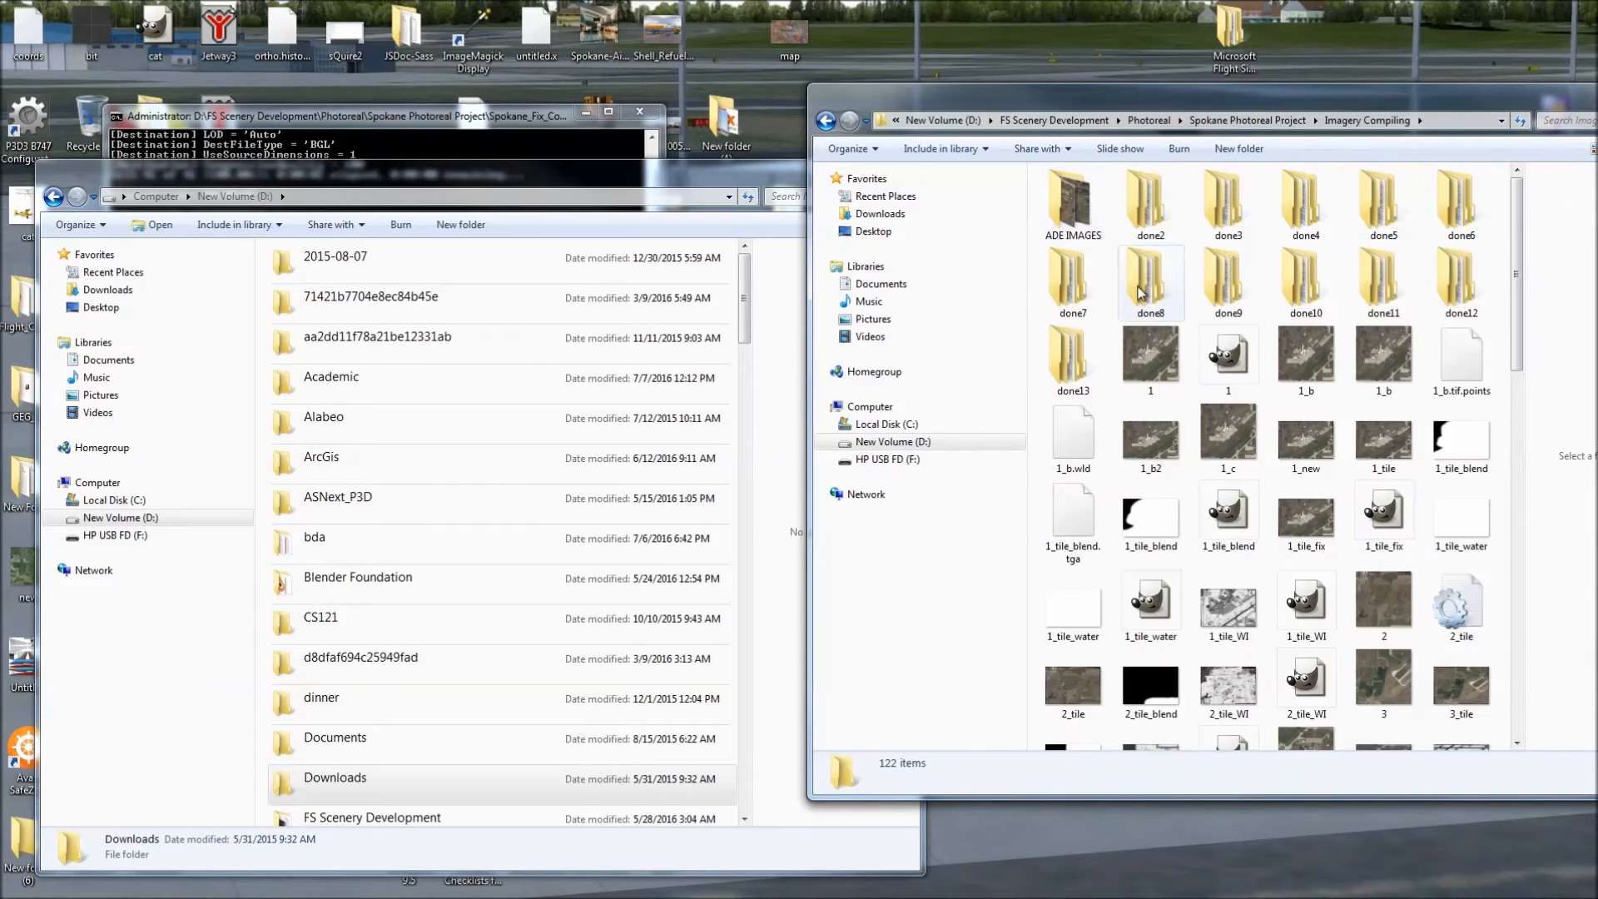
- Browse the tile images in Imagery Compiling, reposition the folder window and open the 1_tile_WI TIFF image for viewing
scroll(1181, 381, "down", 10)
scroll(1180, 381, "up", 10)
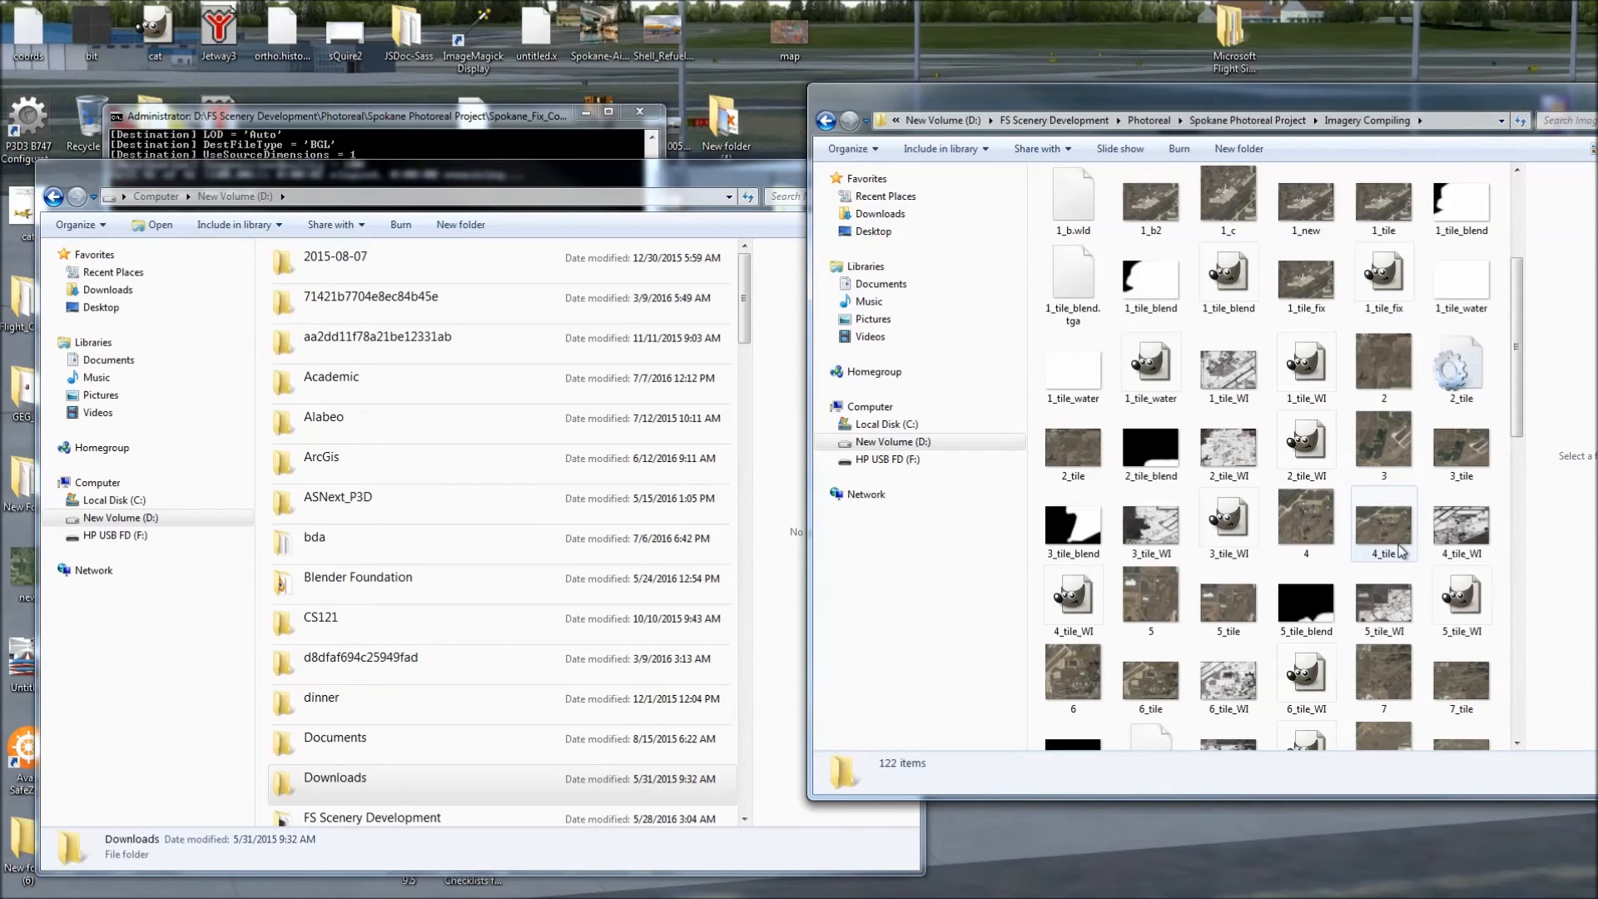
left_click_drag(1398, 103, 1088, 103)
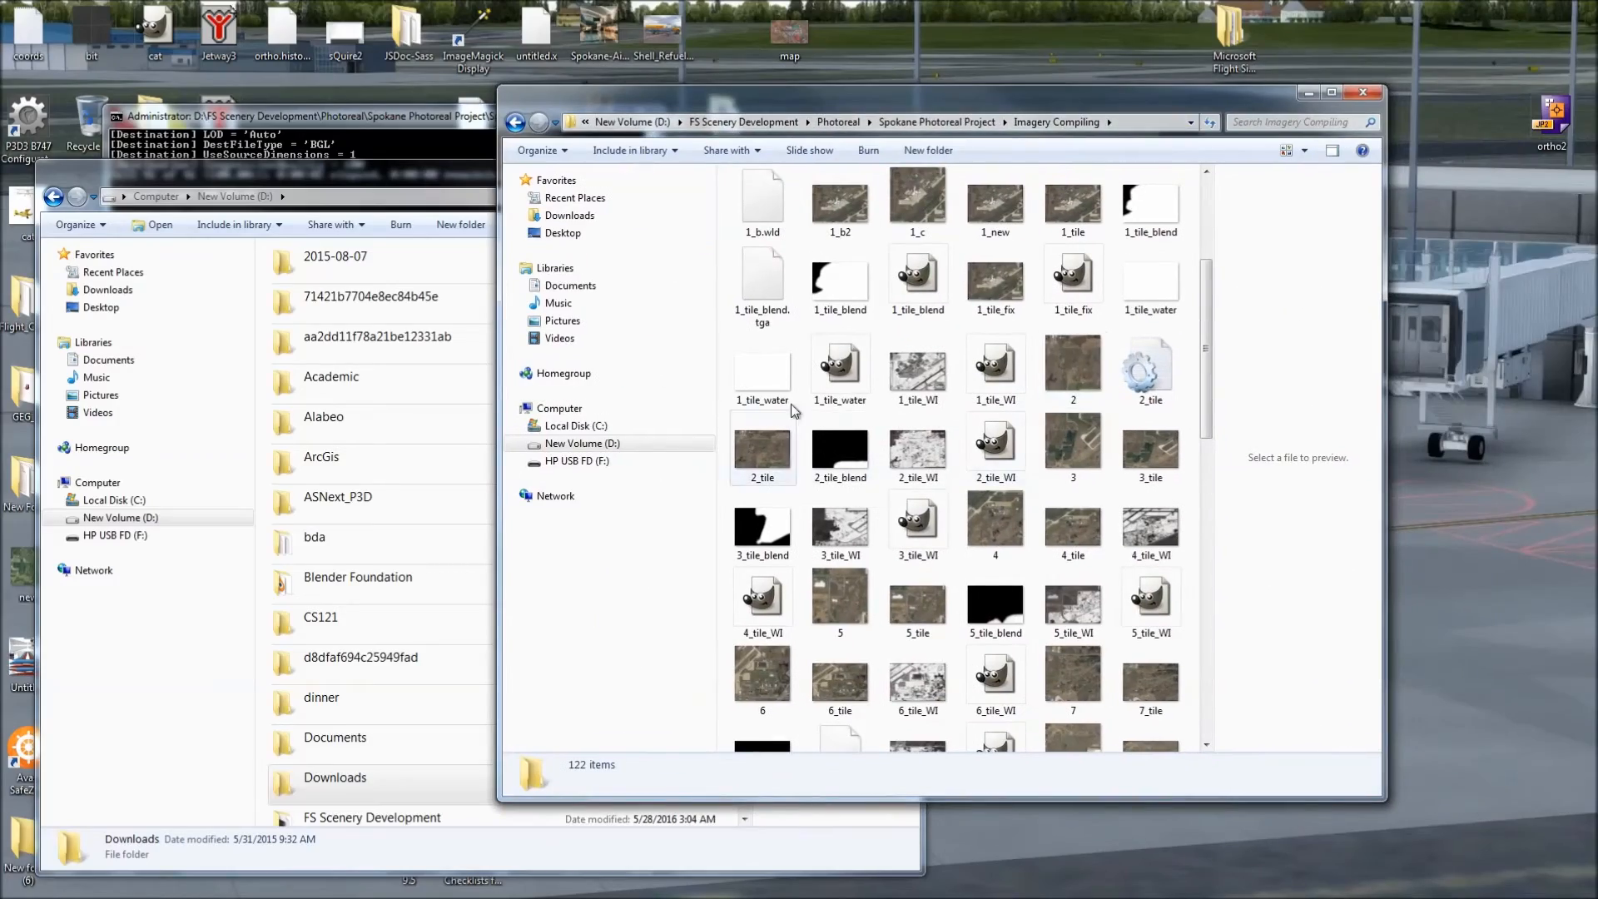
double_click(911, 375)
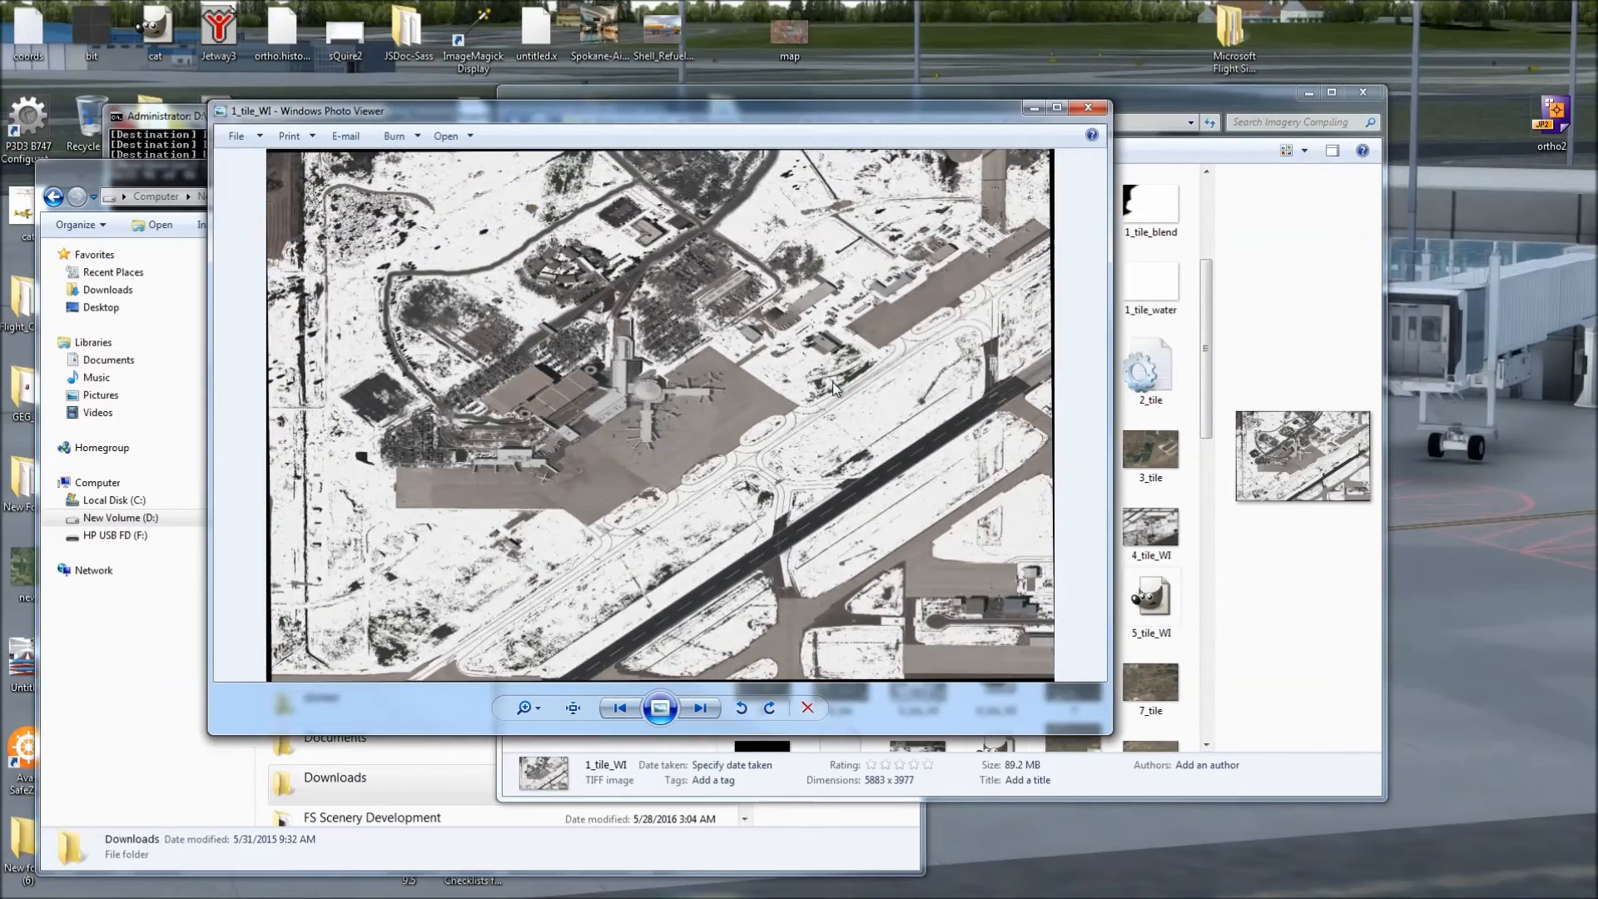
- Examine the runway and taxiway areas of the 1_tile_WI winter image up close, and close the image
scroll(629, 462, "up", 4)
scroll(699, 466, "down", 4)
scroll(437, 463, "up", 4)
scroll(597, 473, "down", 4)
scroll(657, 545, "up", 7)
scroll(566, 399, "down", 4)
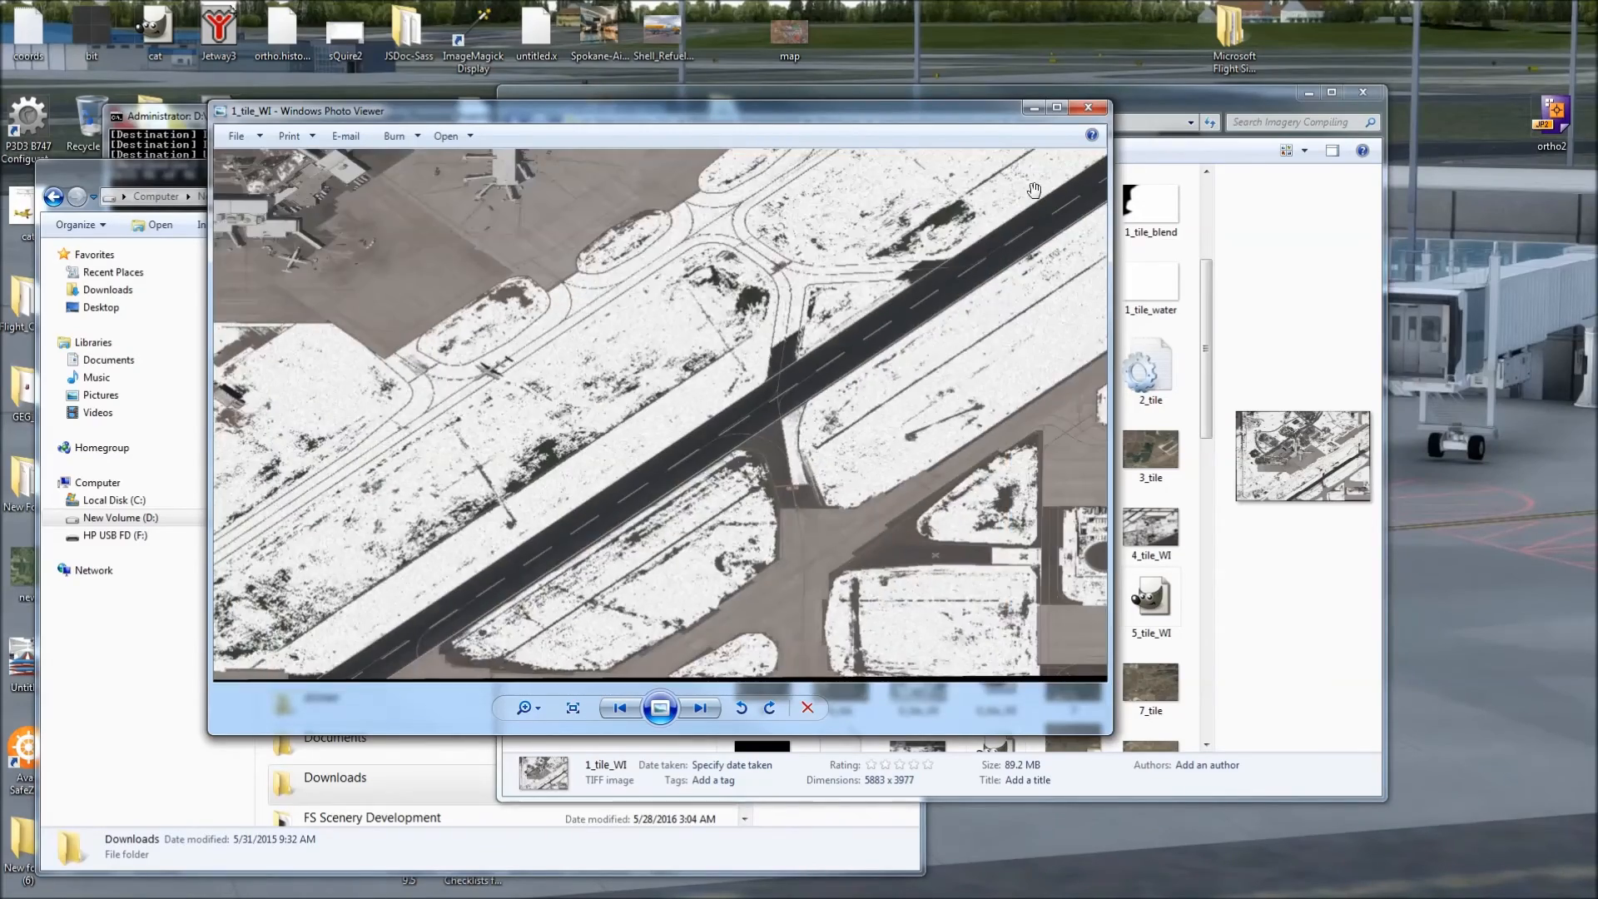
scroll(1034, 191, "up", 3)
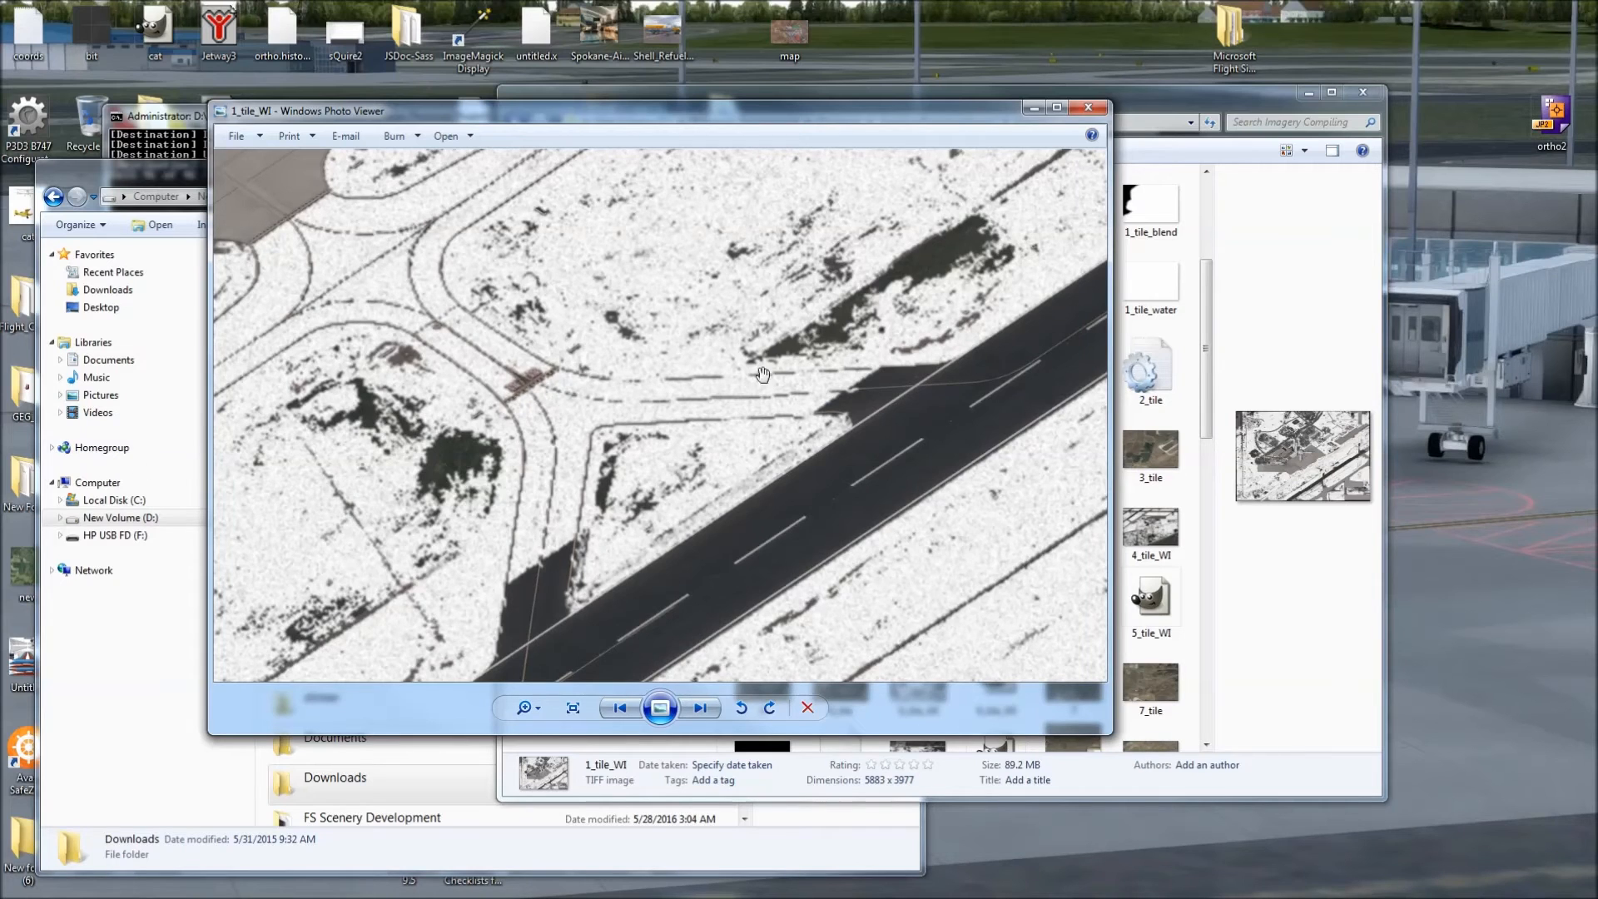
scroll(499, 383, "up", 3)
scroll(298, 357, "down", 4)
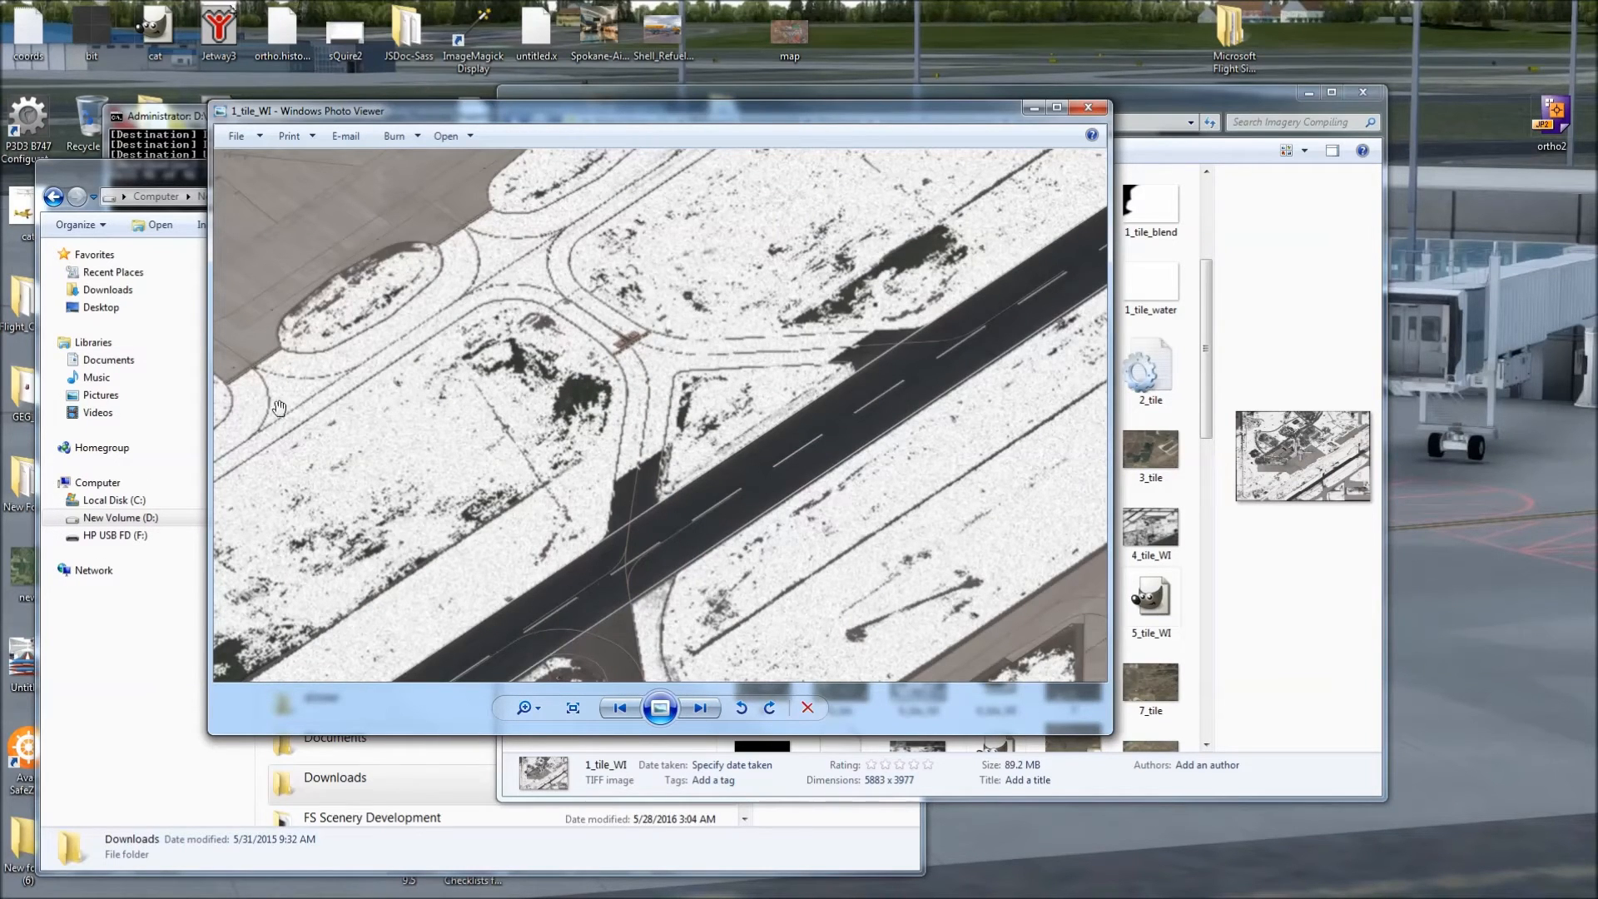
left_click(1088, 108)
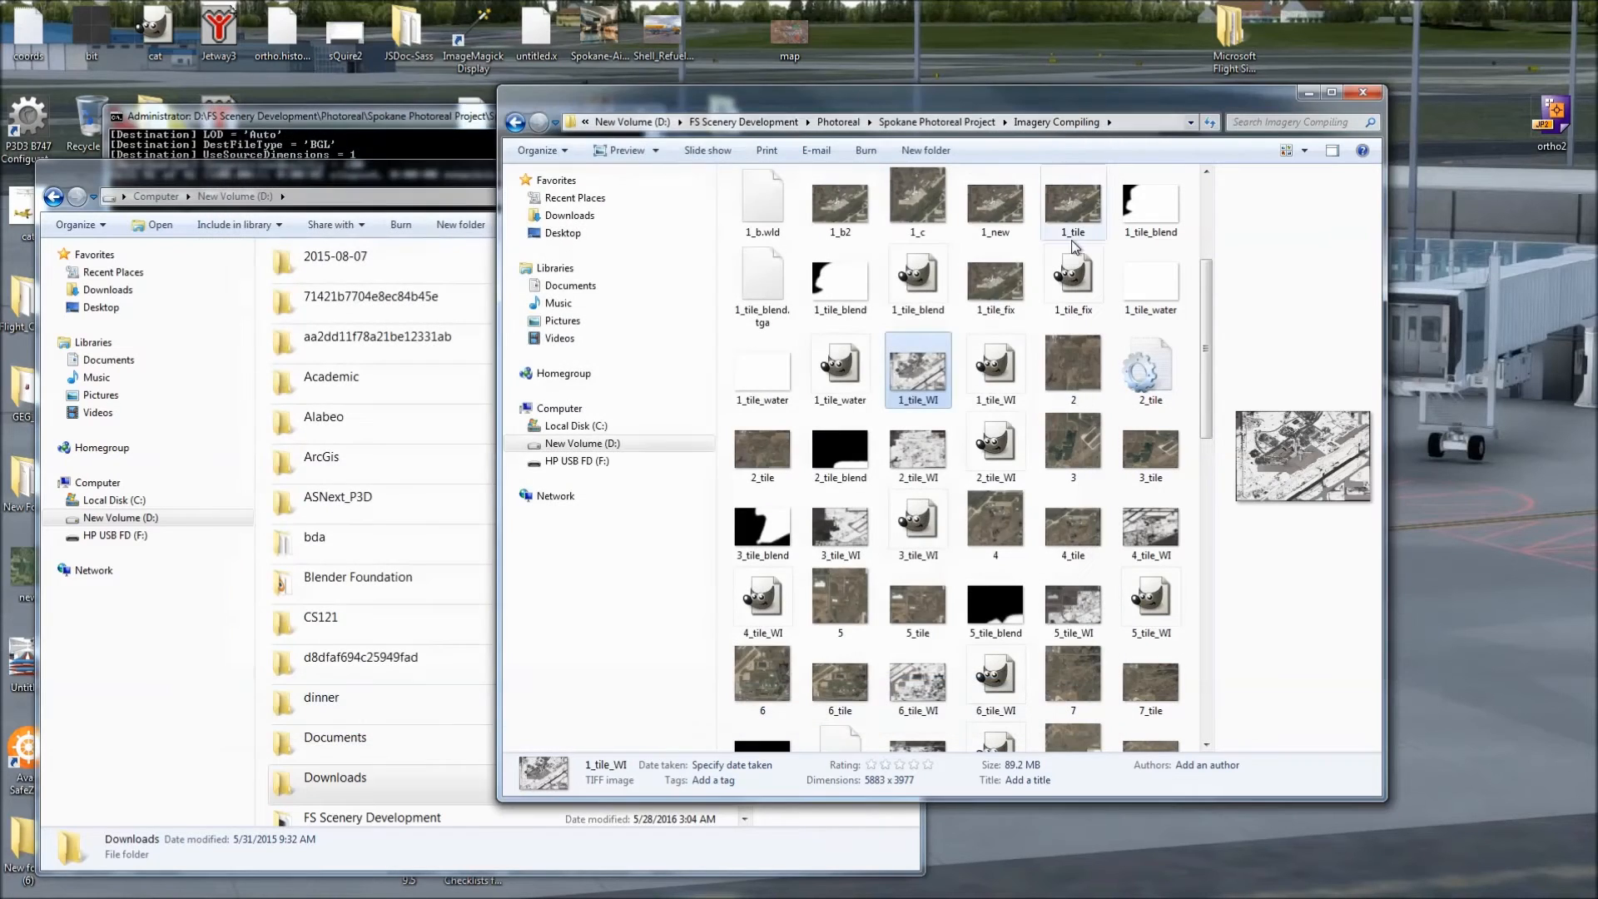
- Open the 1_tile_blend bitmap and the 1_tile TIFF image and arrange their viewer windows side by side
left_click(1170, 202)
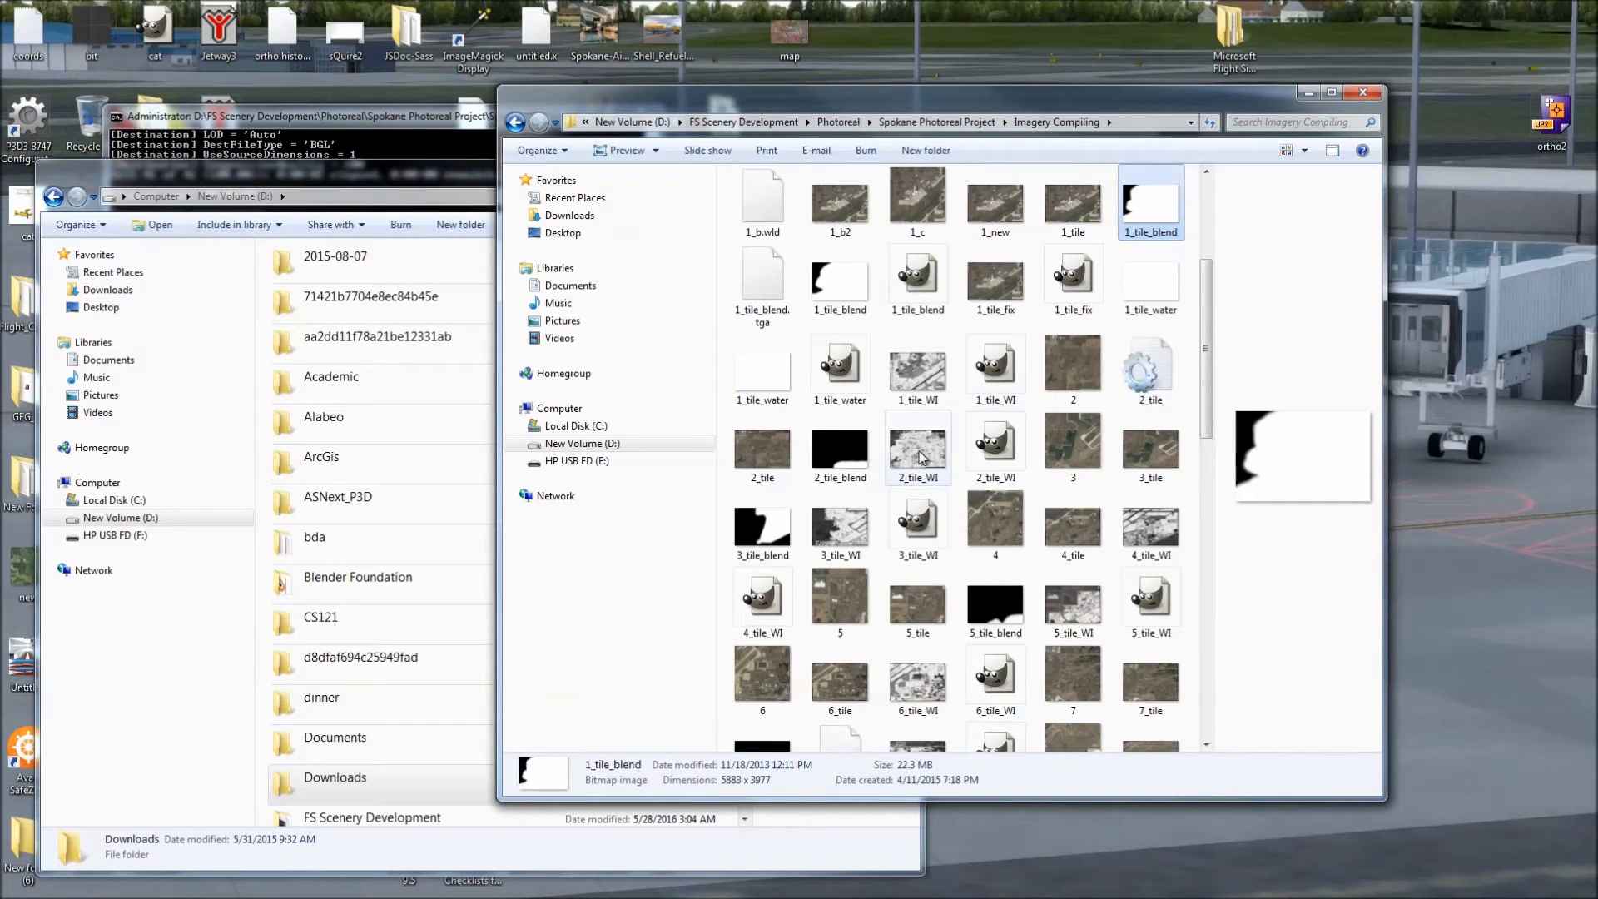
double_click(1160, 236)
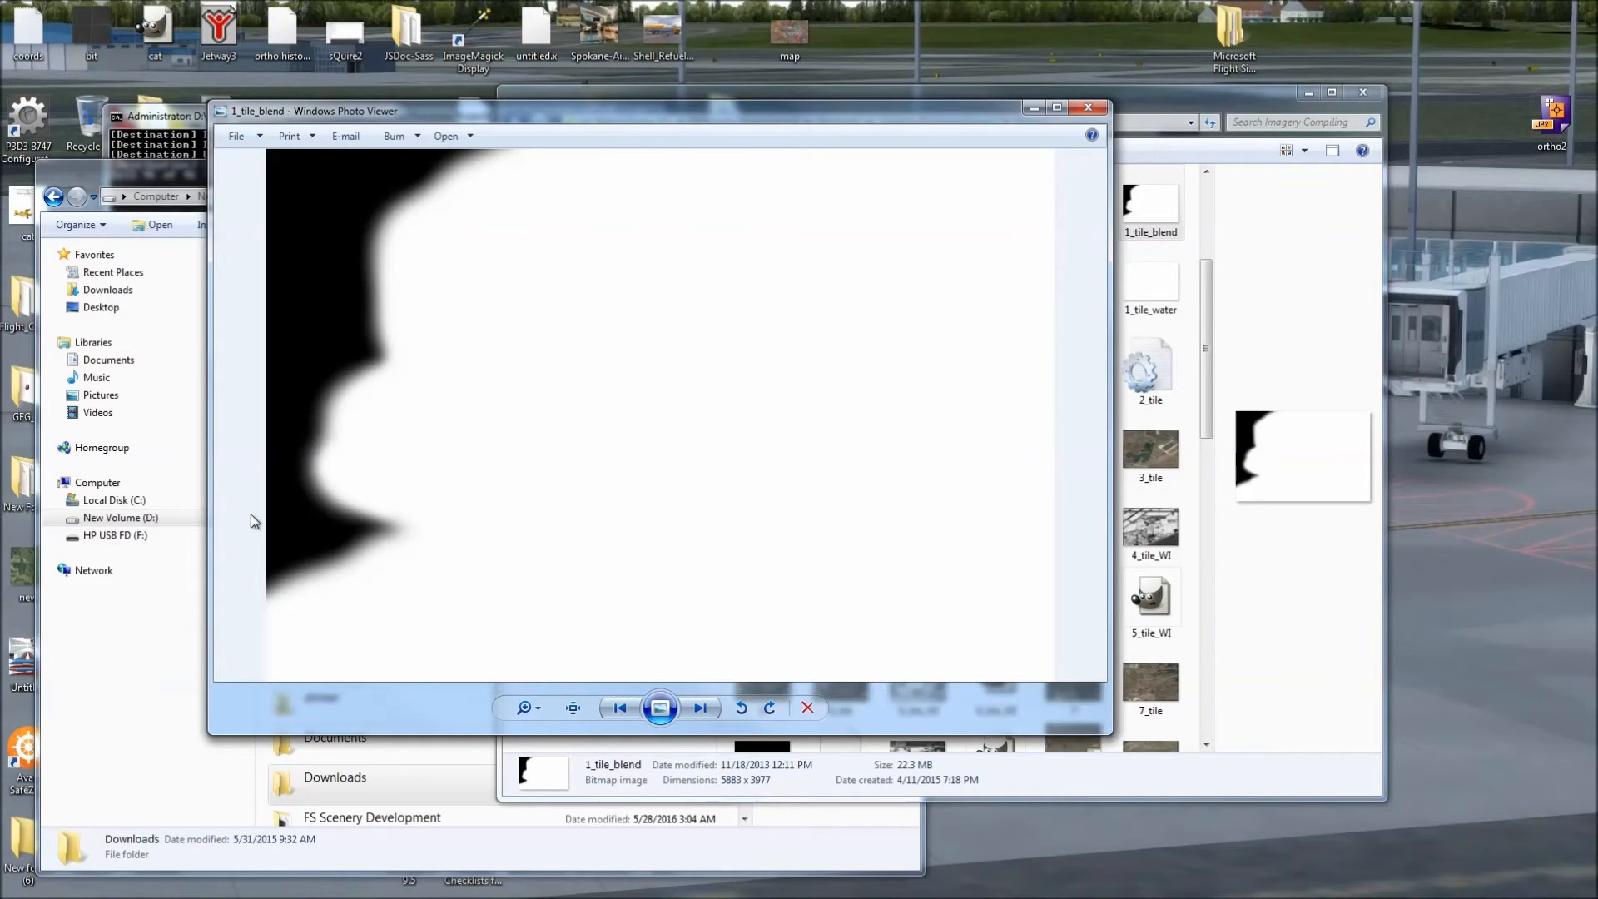
left_click_drag(748, 117, 1128, 321)
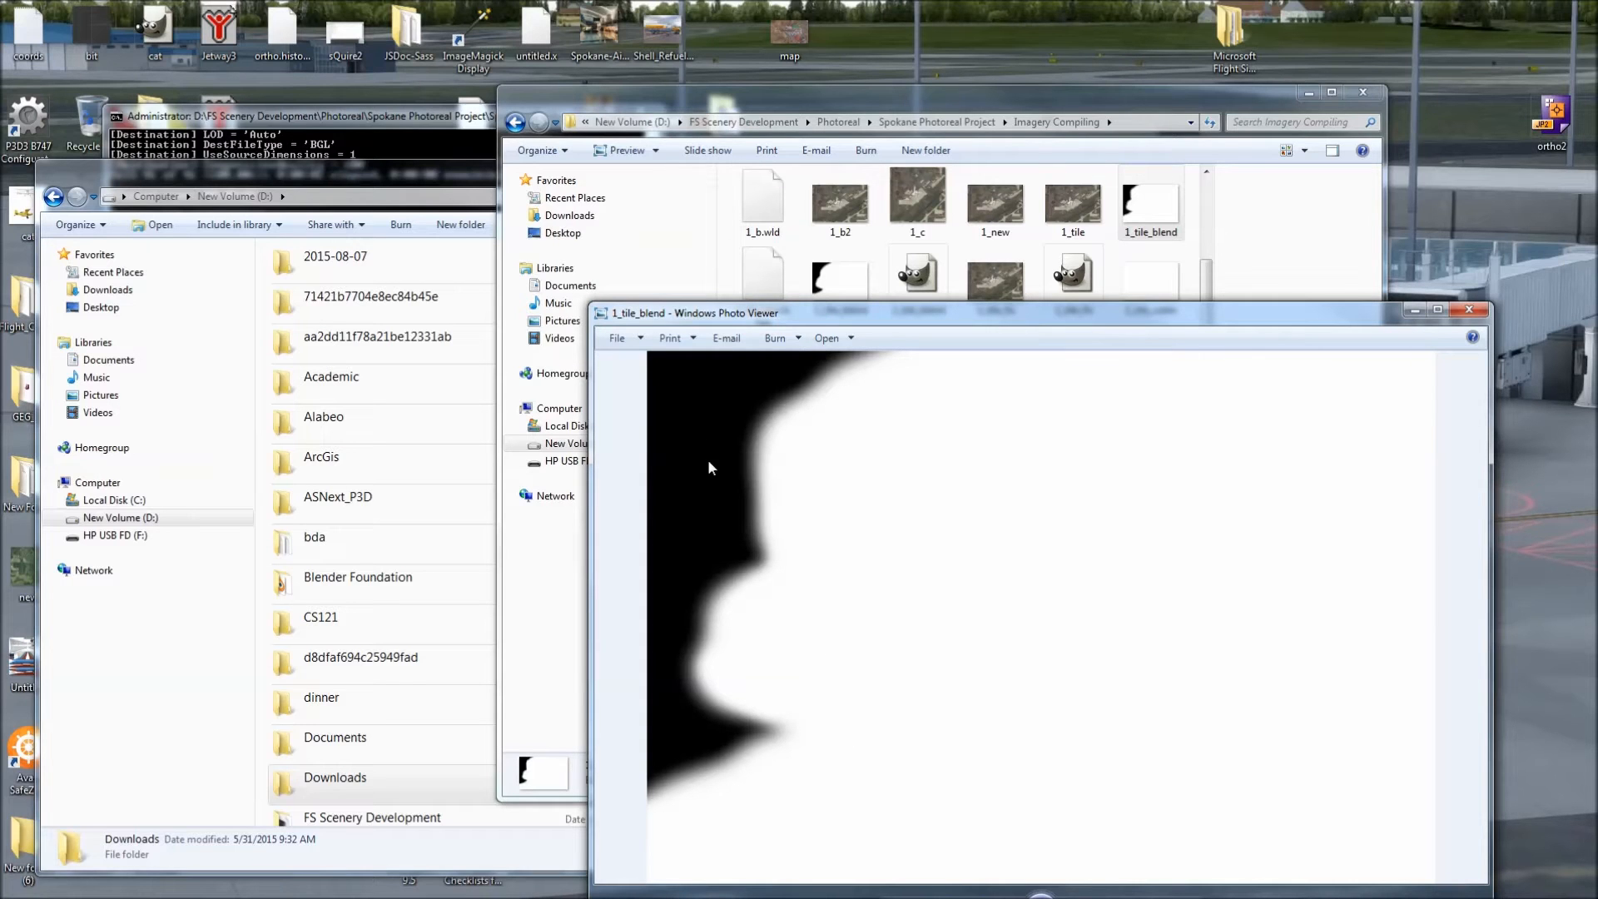
double_click(1082, 207)
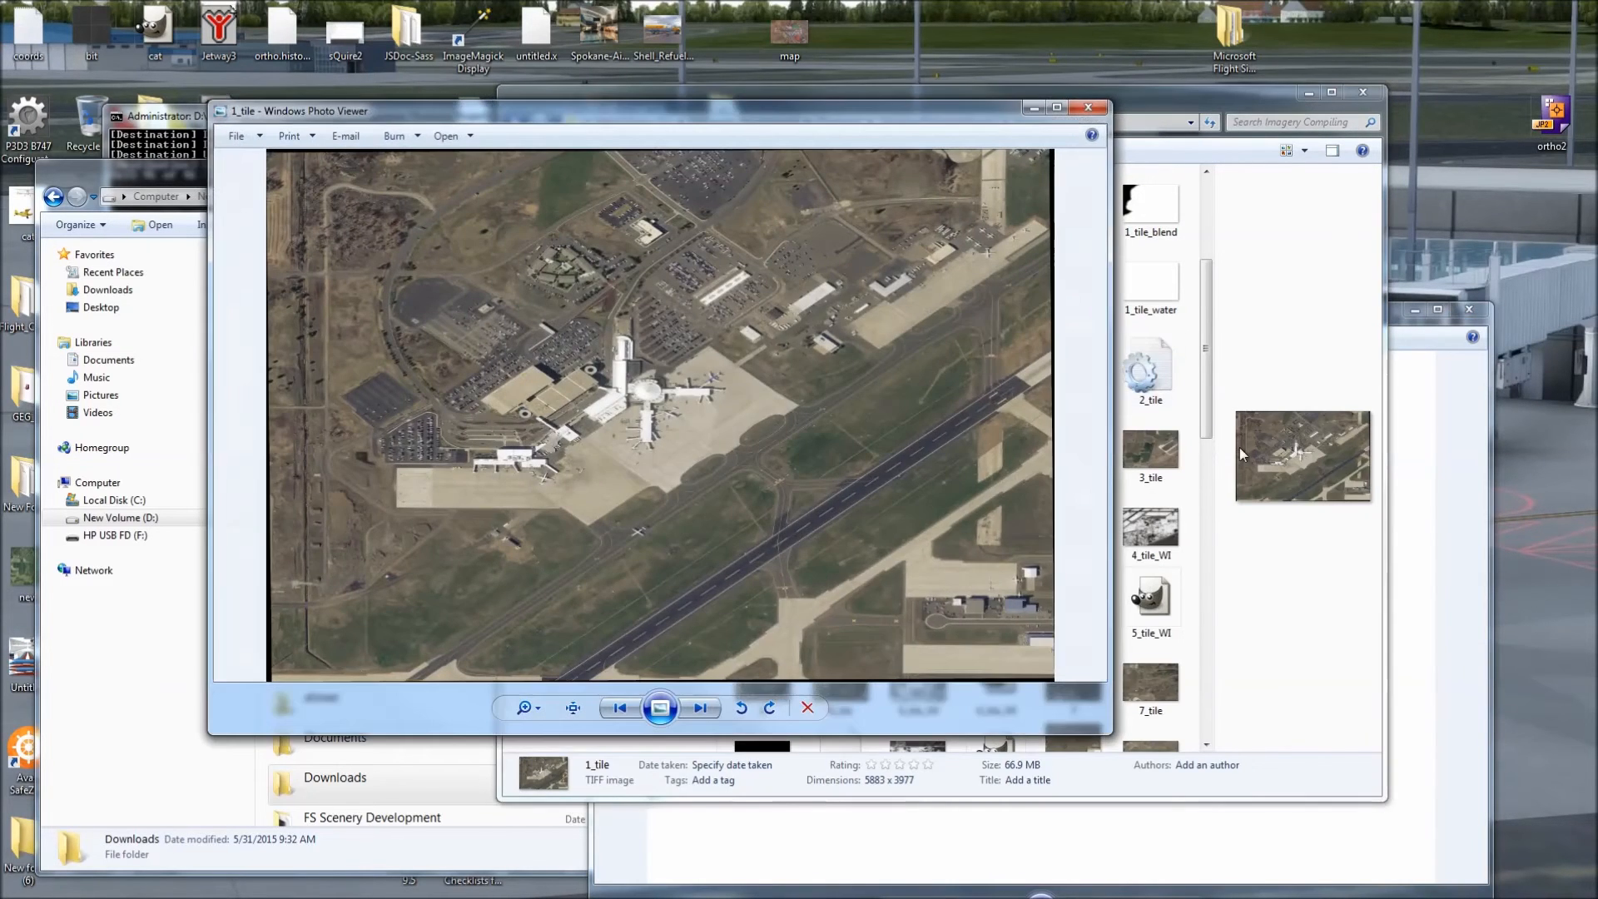
left_click(1398, 546)
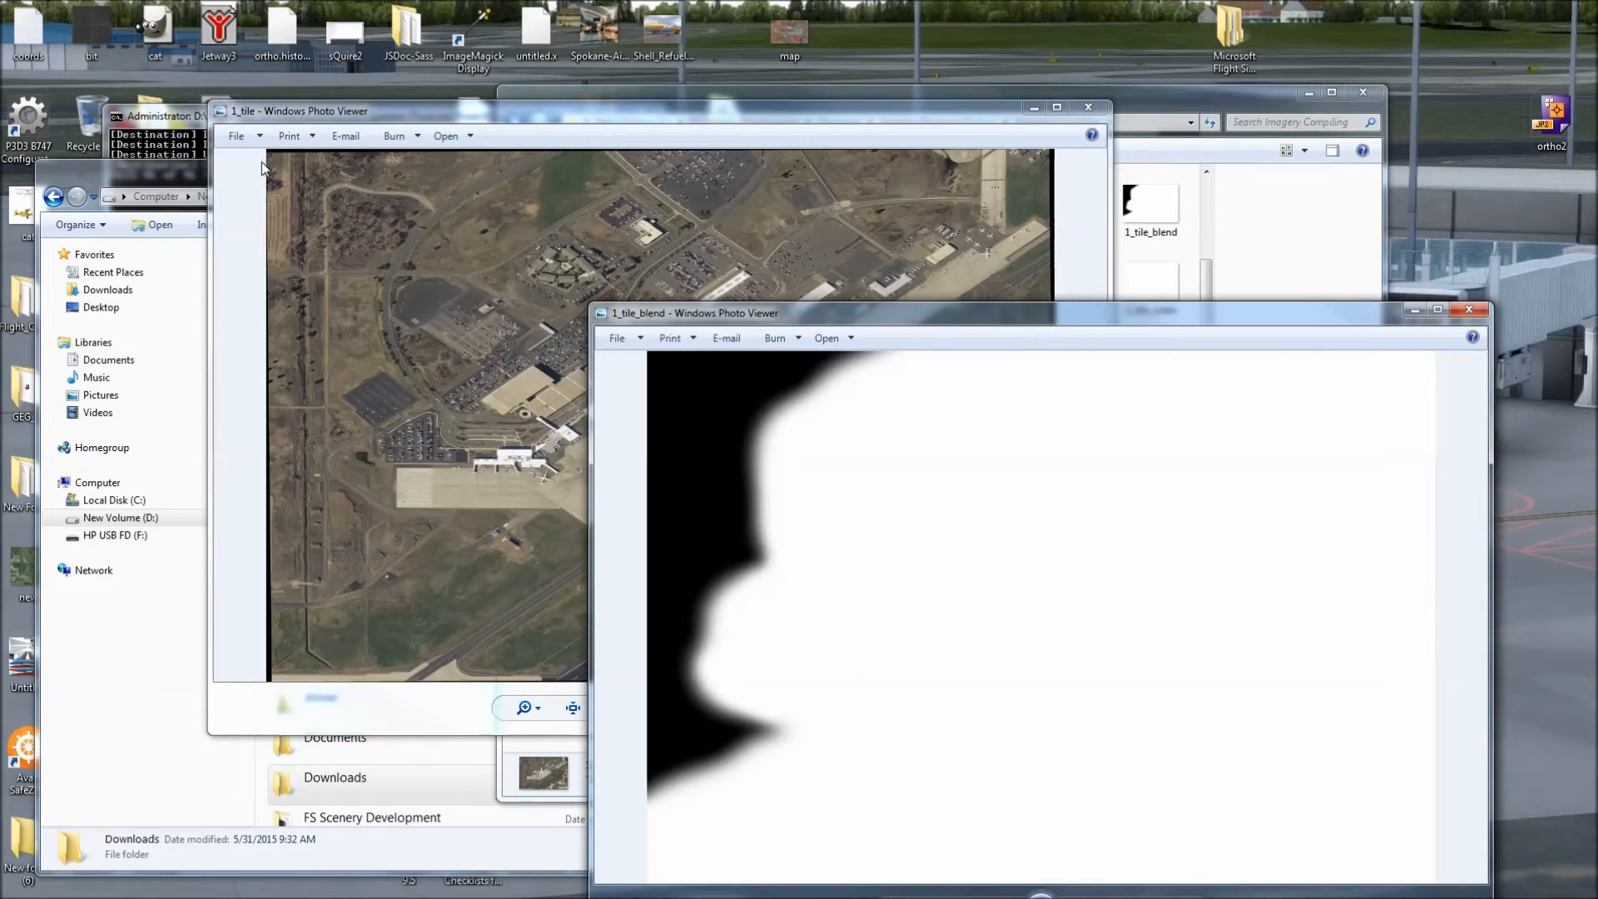
left_click_drag(728, 319, 903, 136)
left_click_drag(726, 119, 487, 102)
left_click(908, 414)
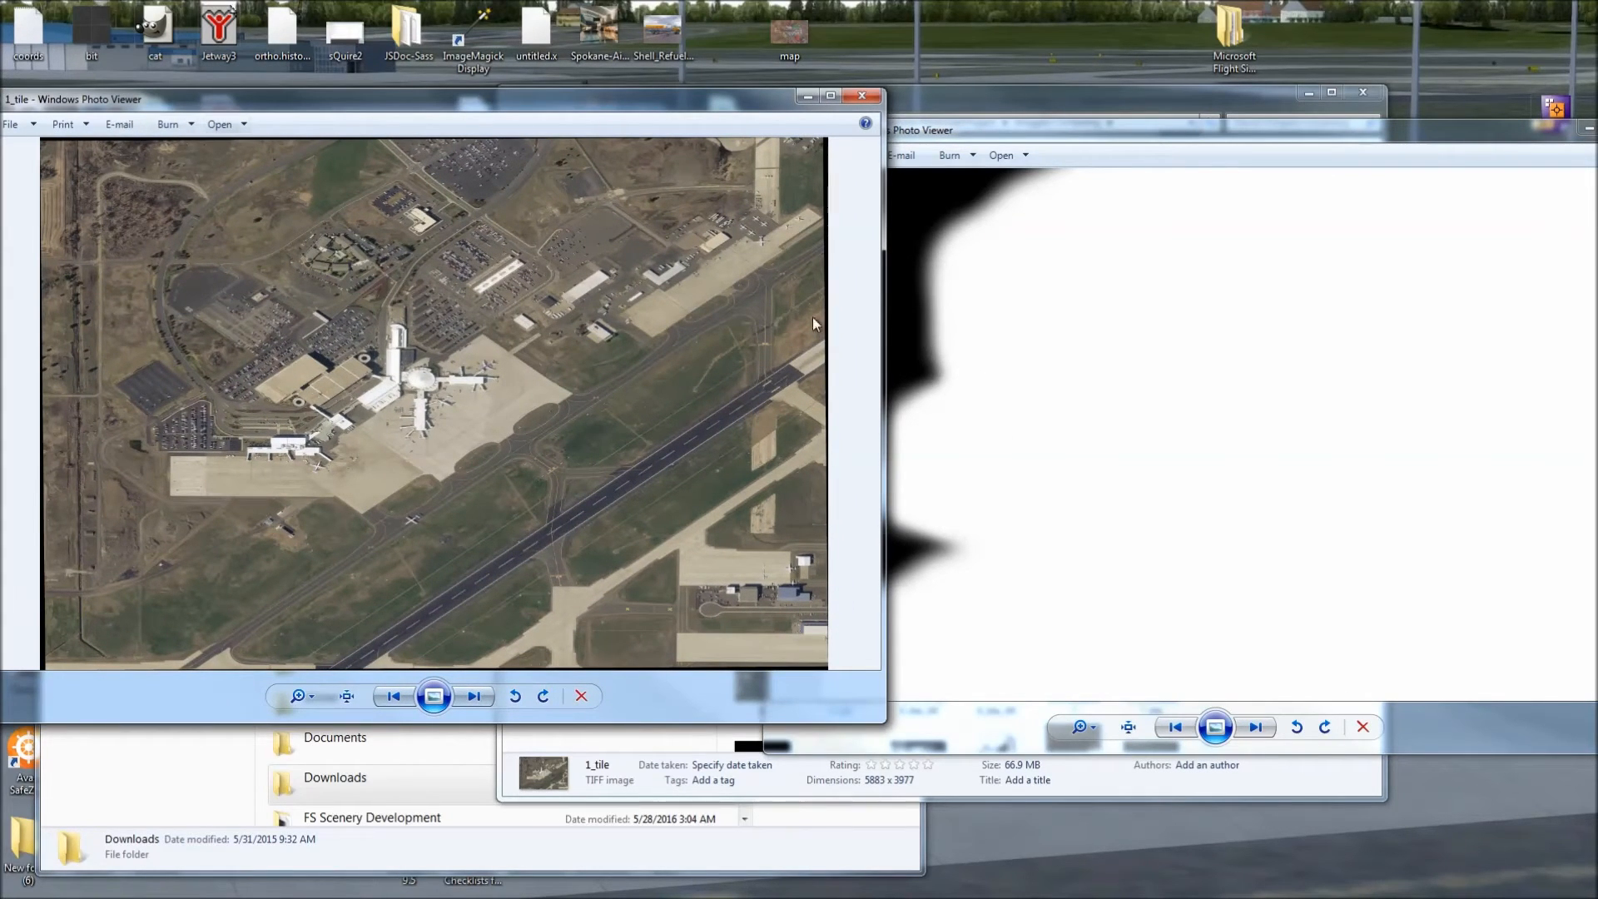
- Compare the 1_tile_blend mask with the 1_tile image and return to the Imagery Compiling folder
left_click(1116, 279)
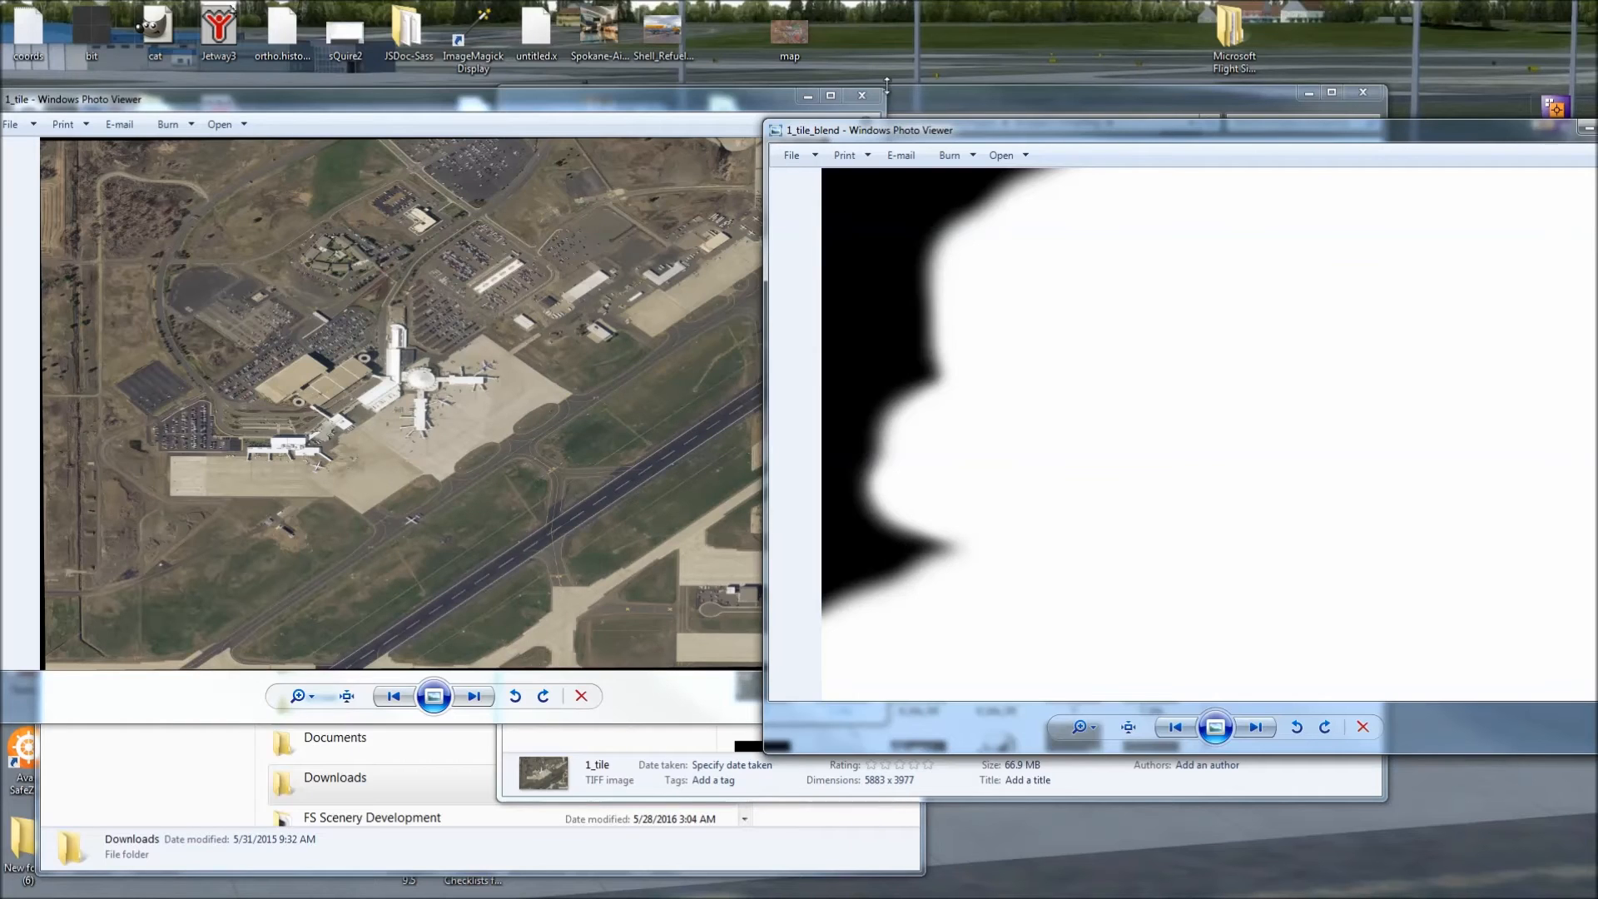
left_click(923, 102)
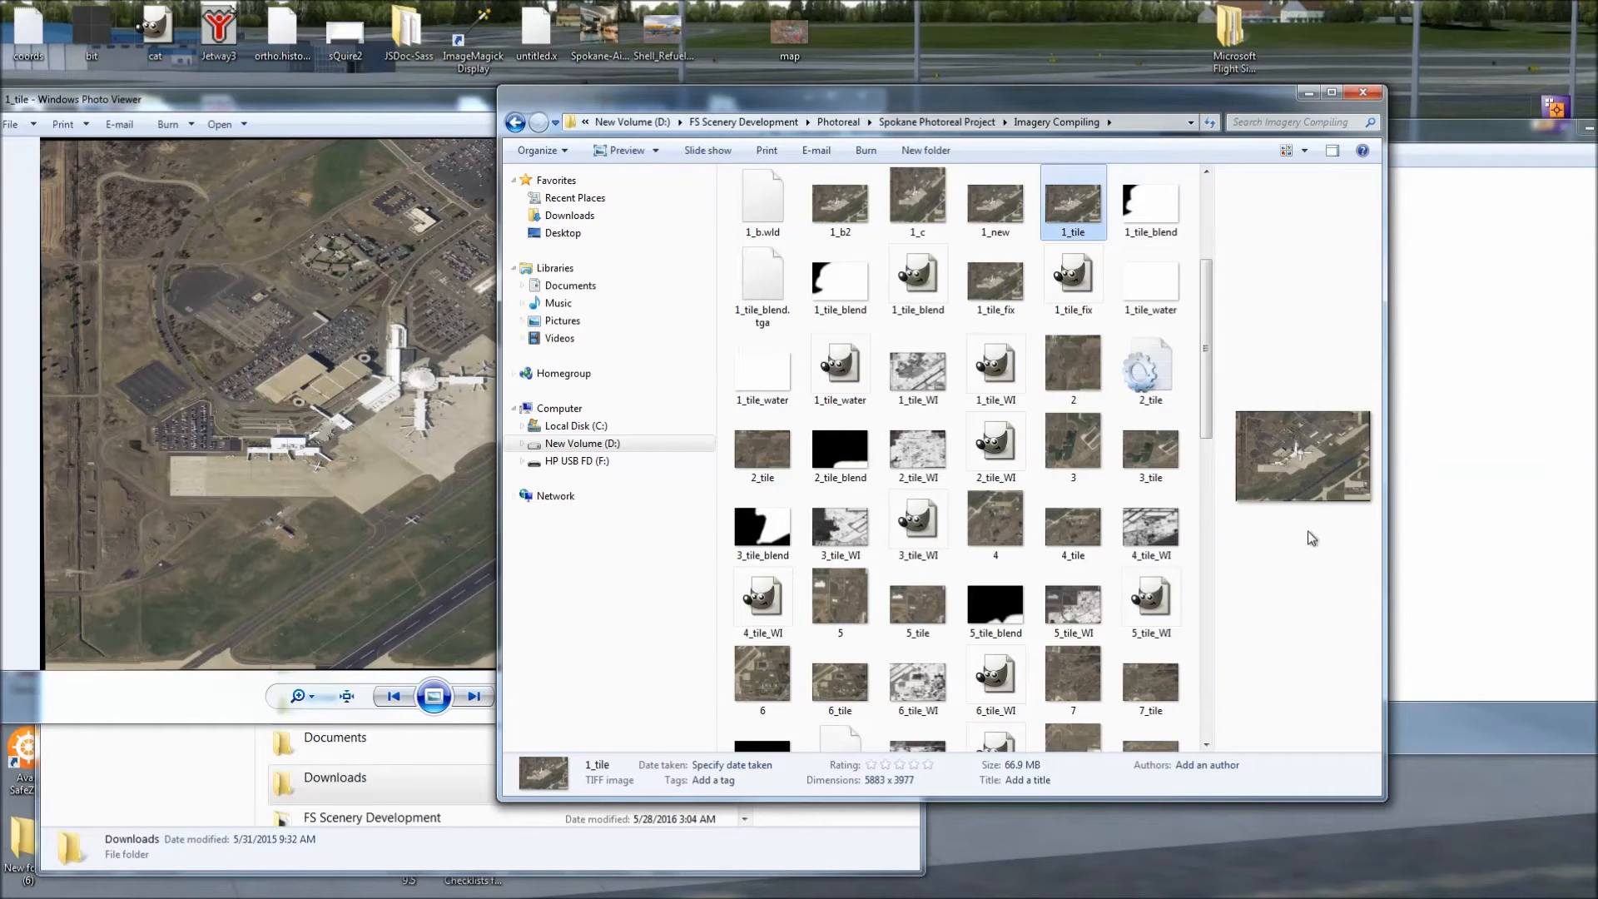
left_click(1473, 313)
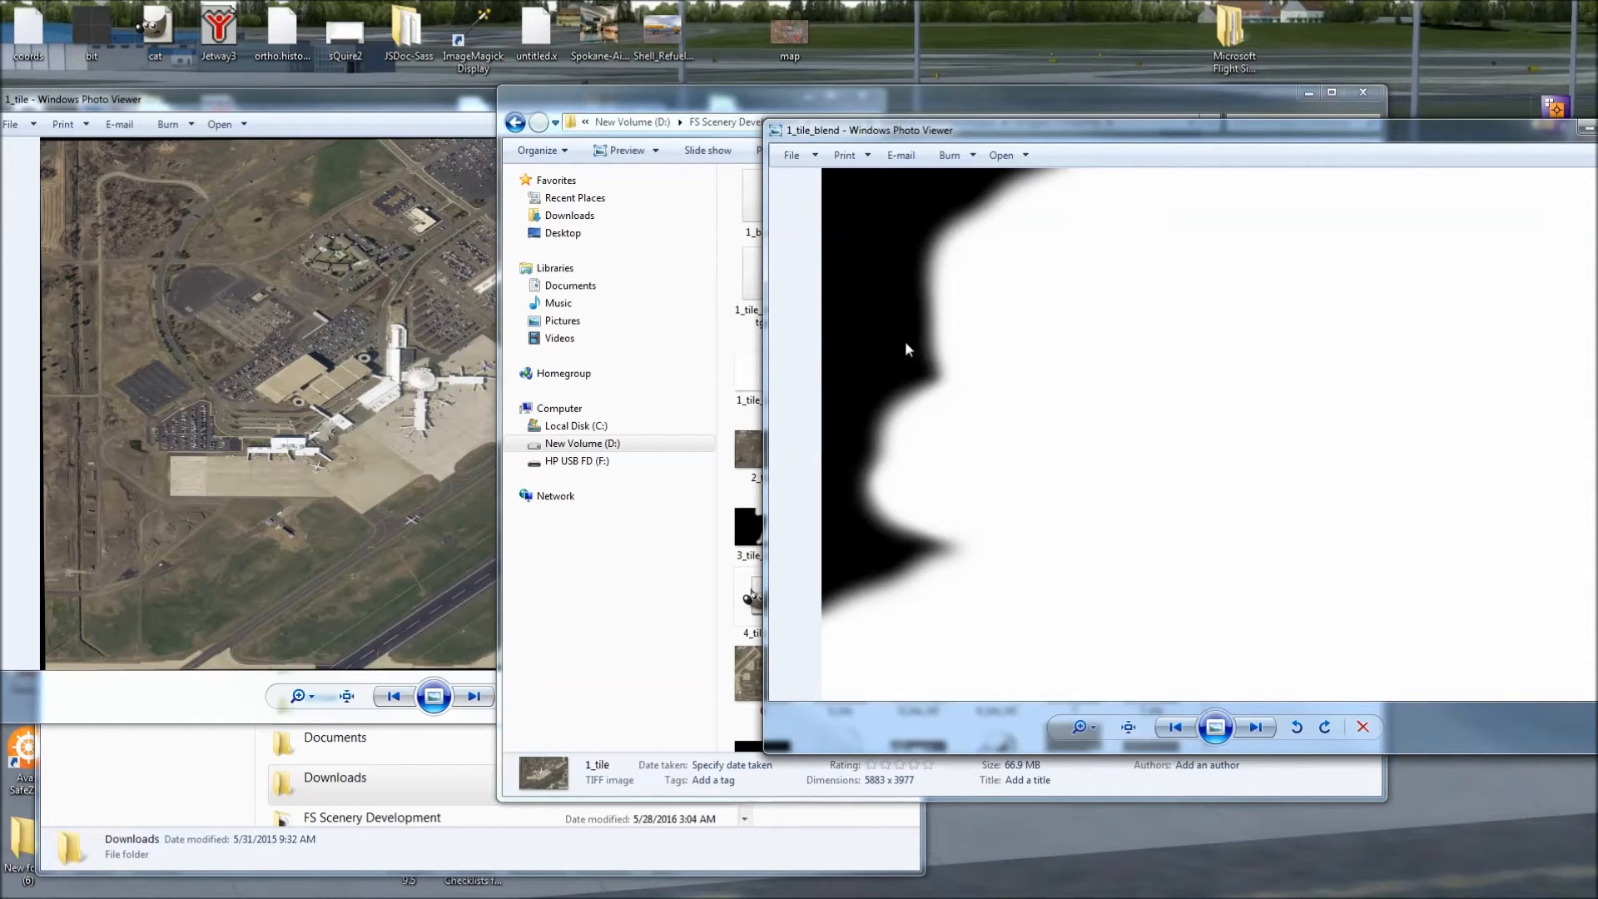
left_click(987, 101)
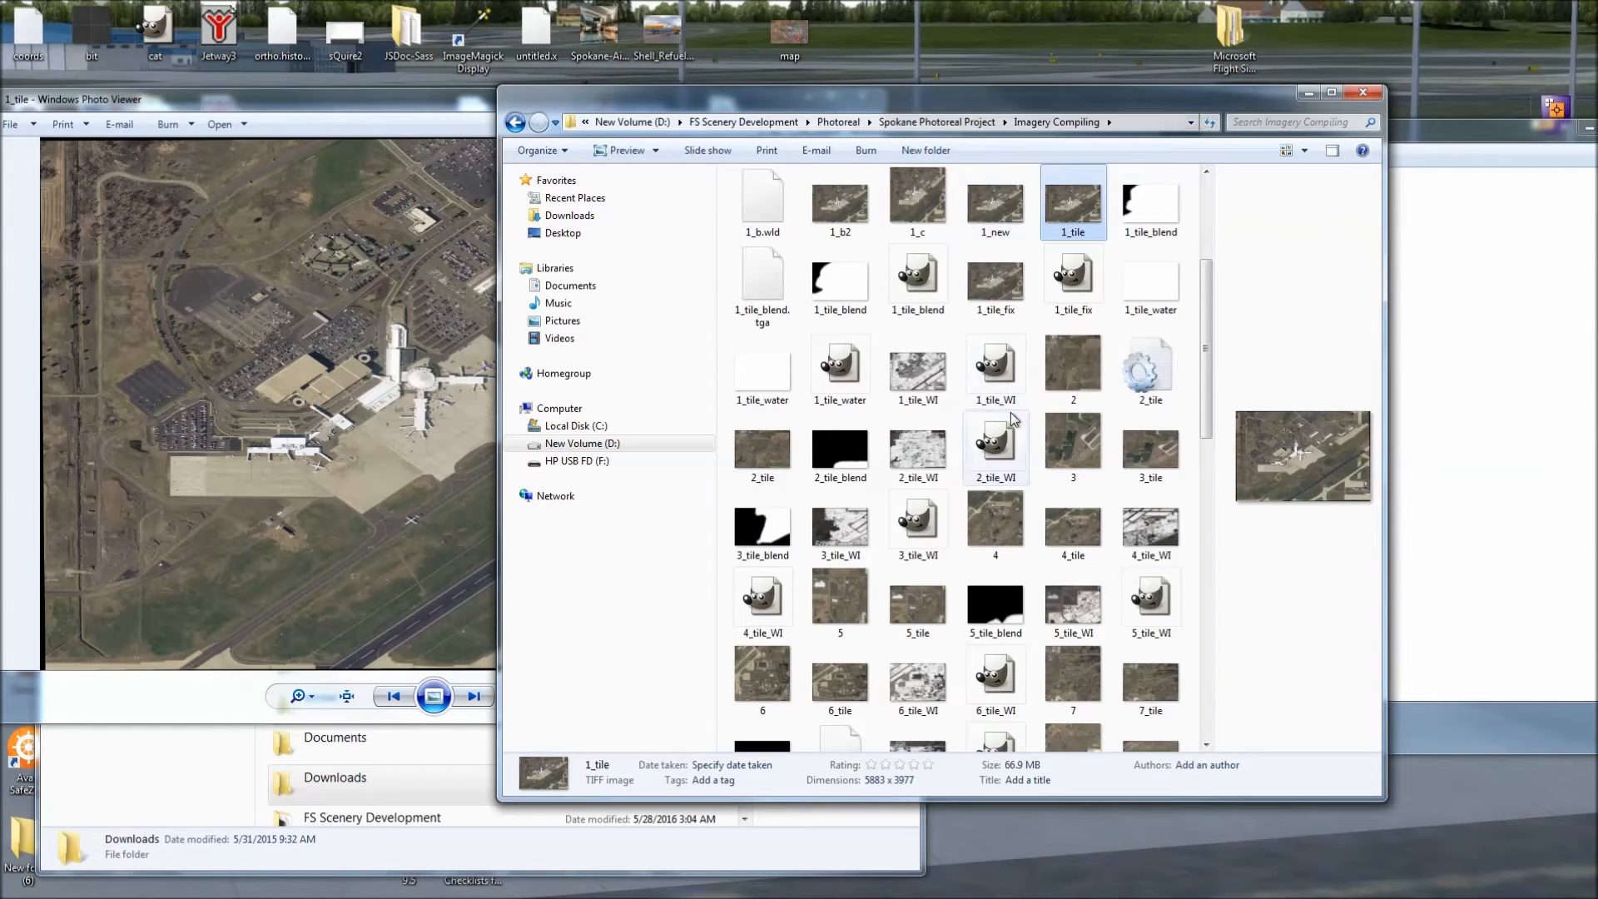
- Open the spk - Copy setup file from Imagery Compiling, review its source sections and close it
left_click(1074, 601)
scroll(1061, 591, "down", 10)
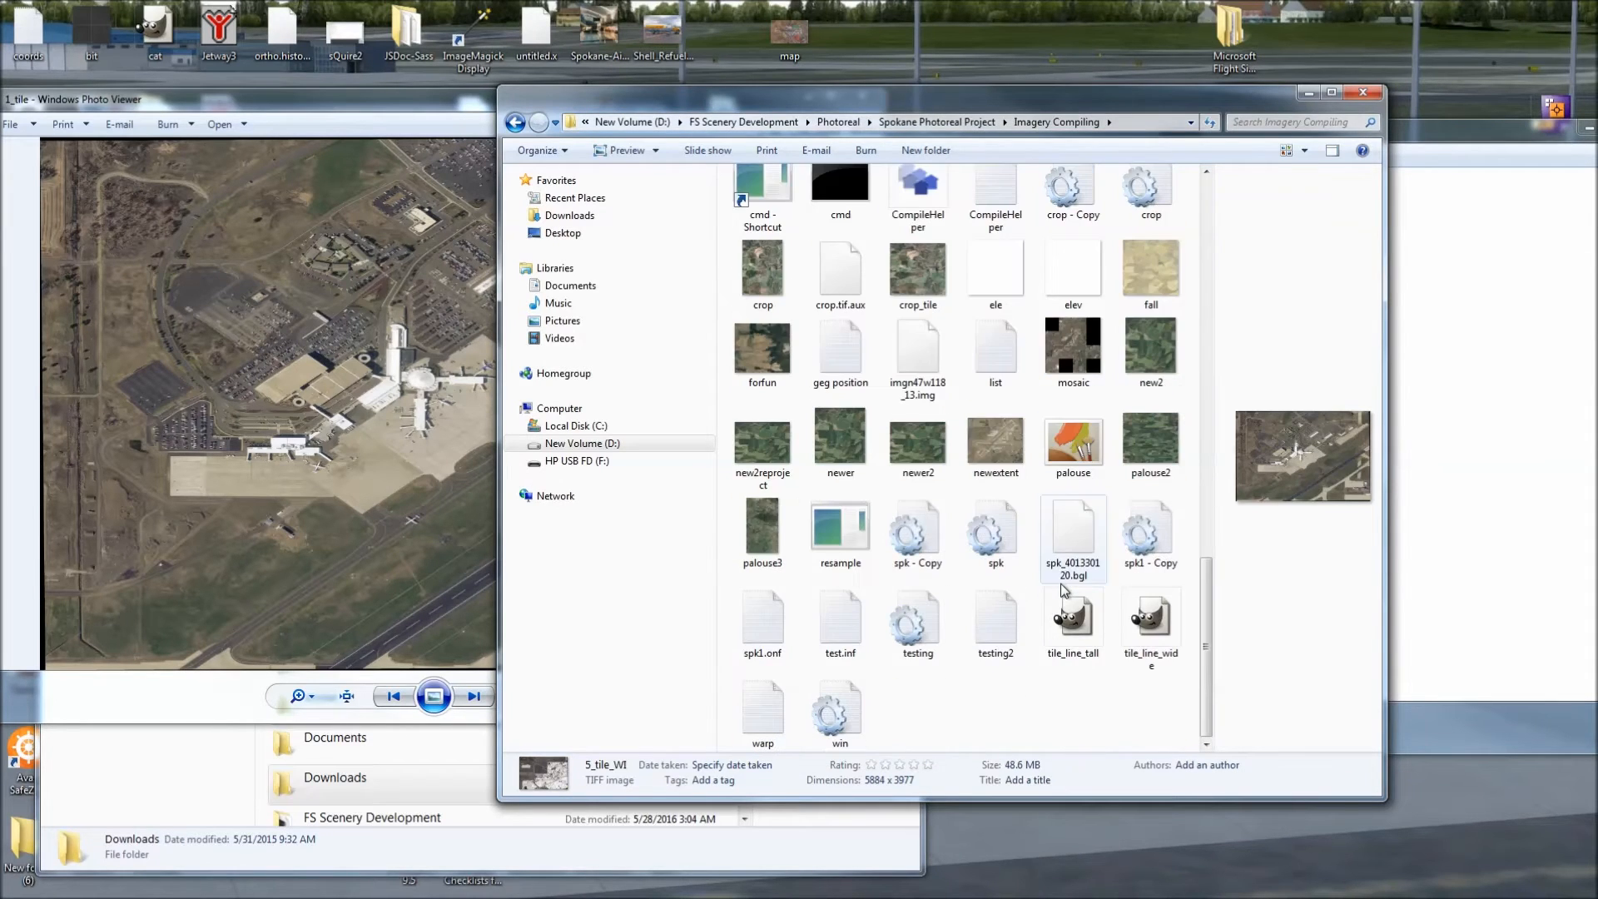
left_click(1041, 716)
double_click(925, 521)
scroll(1022, 308, "down", 6)
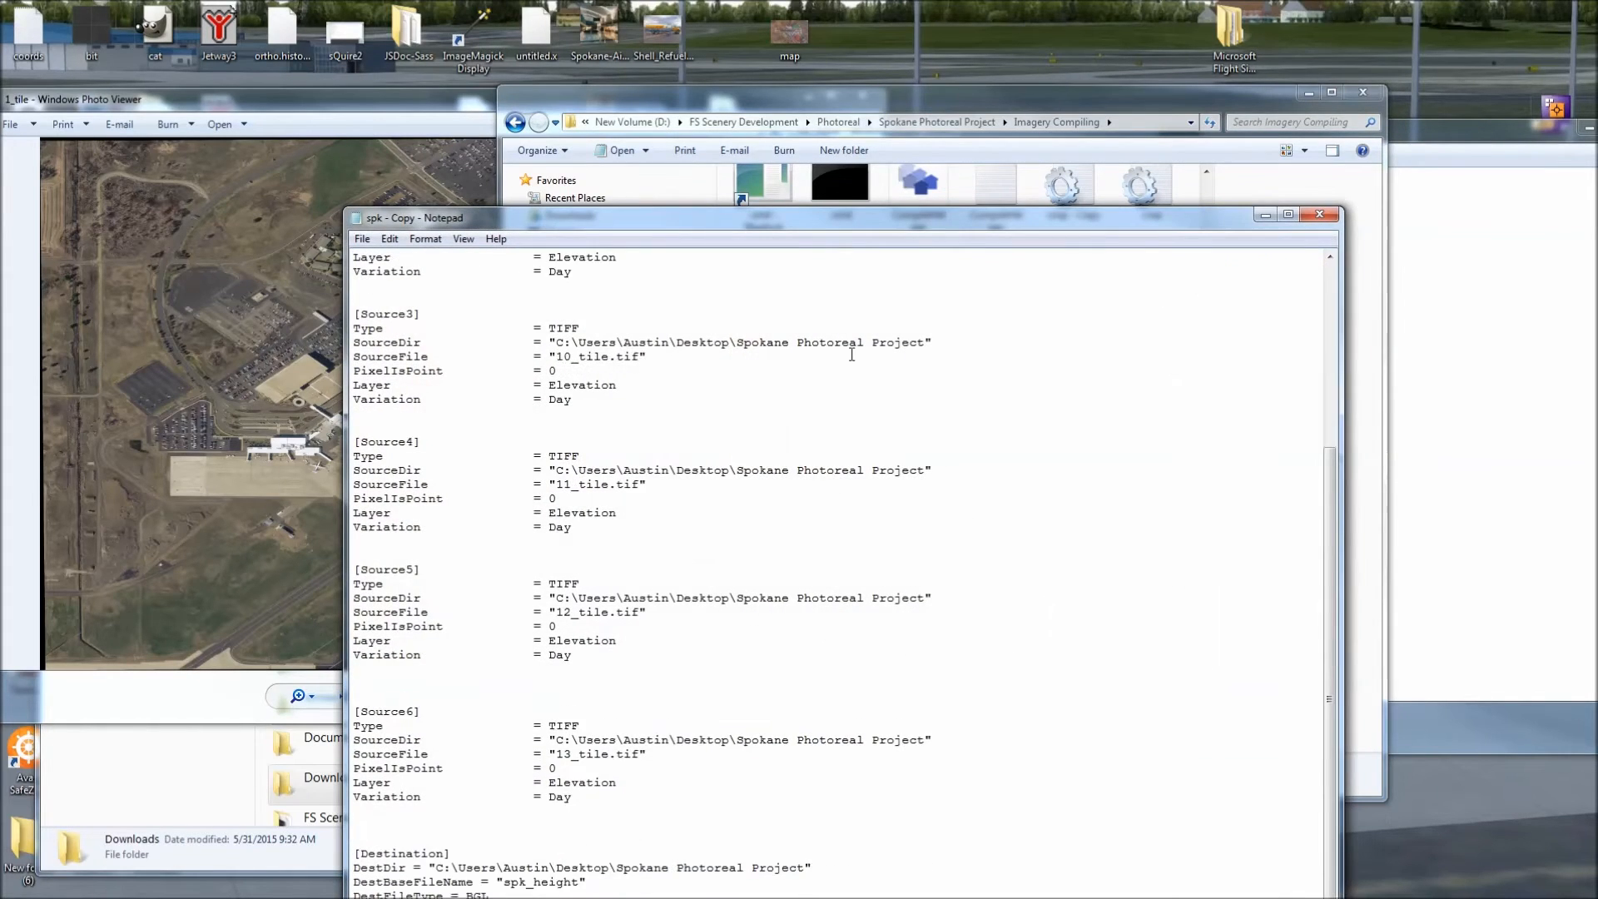
scroll(1022, 308, "up", 6)
left_click(1320, 214)
- Open the spk setup file, move its window clear to read its imagery sources, and close it
double_click(990, 531)
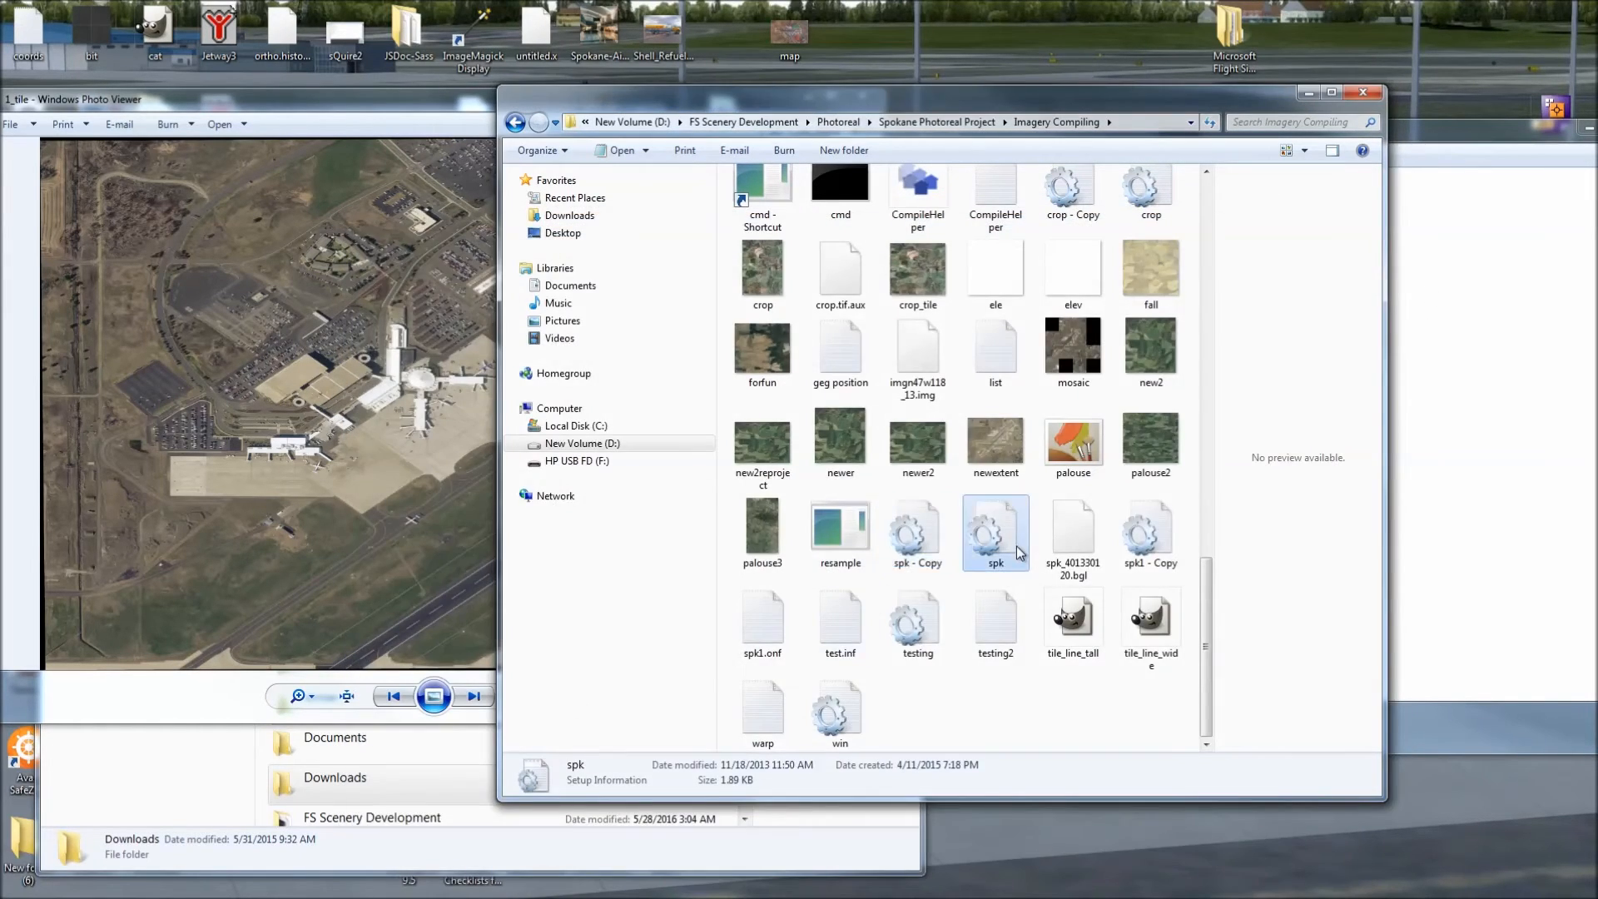
left_click_drag(858, 218, 665, 11)
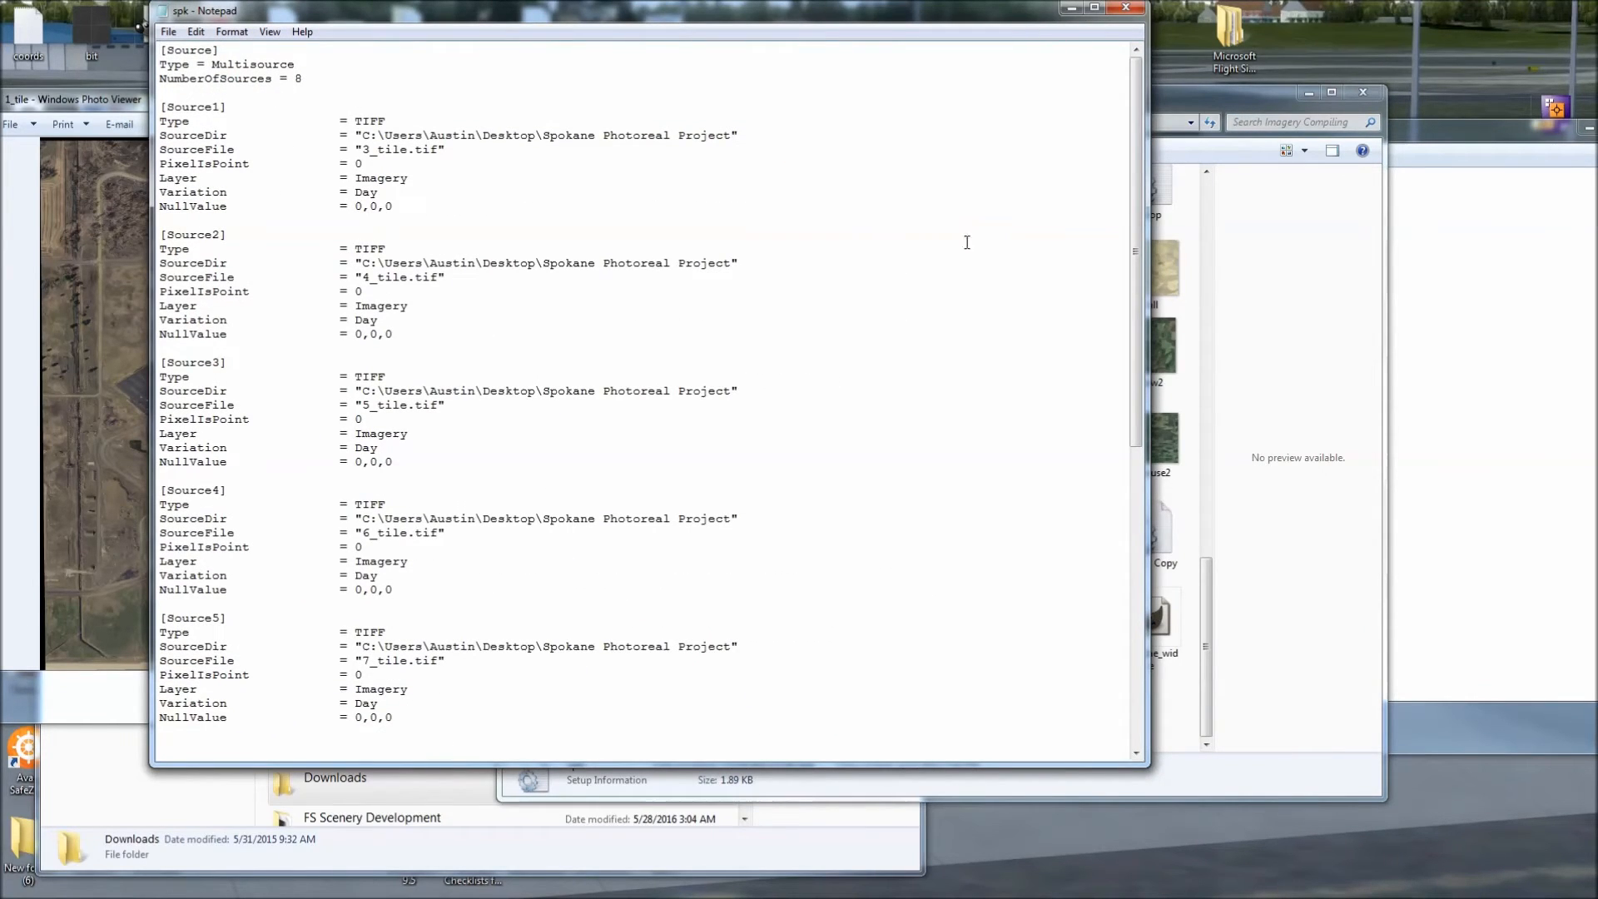
left_click(1125, 9)
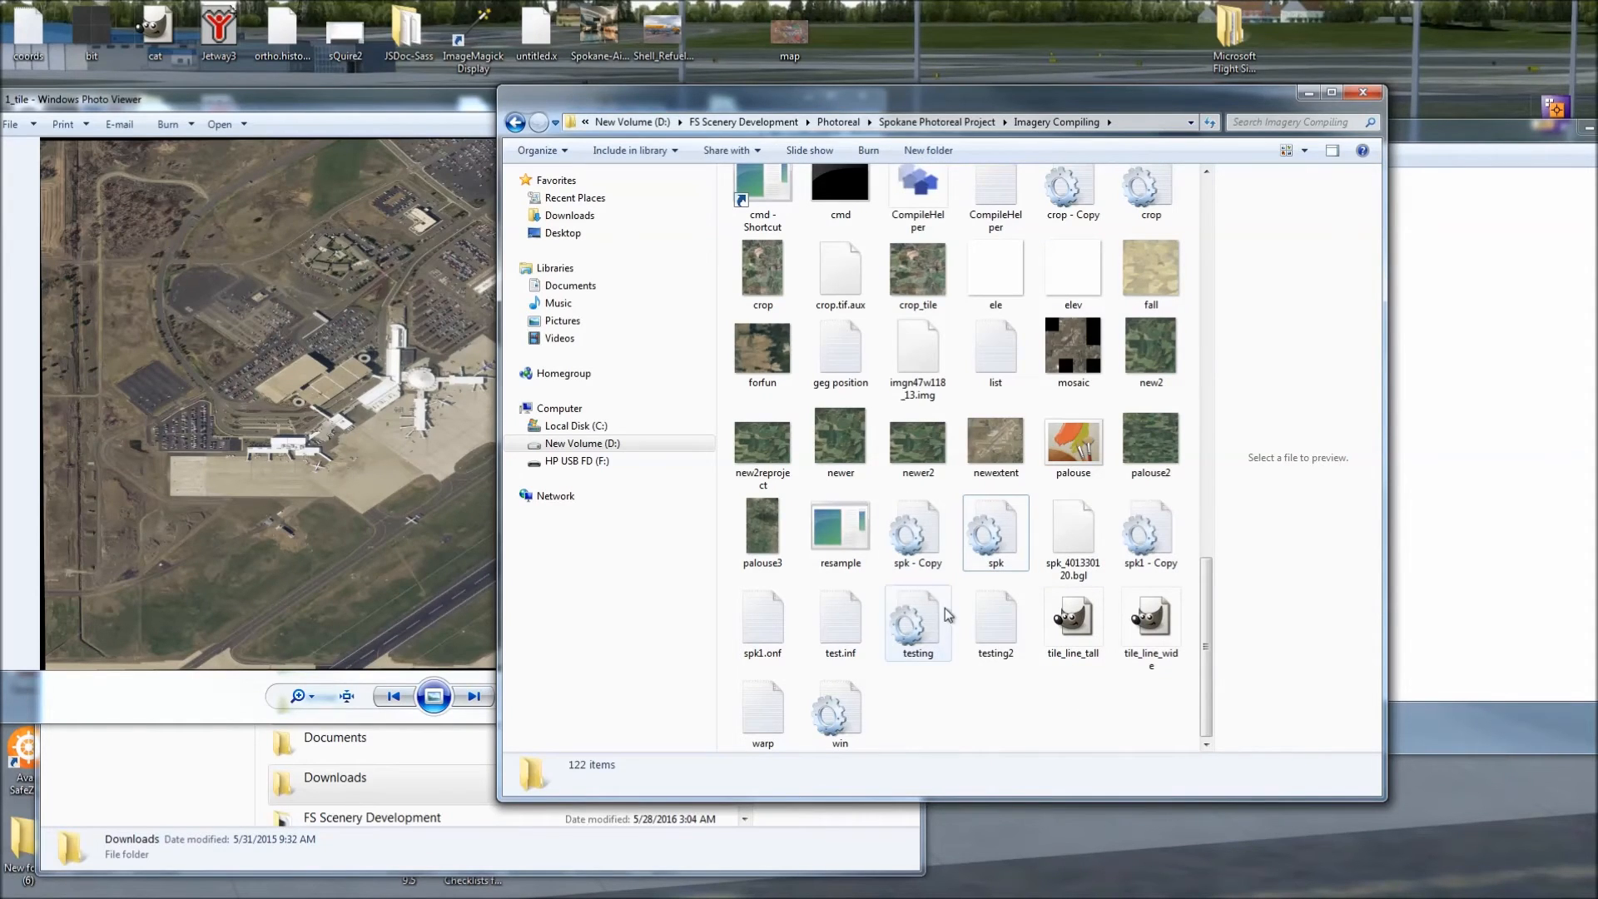
- Open the testing2 text file and check its source entries against the 1_tile and 1_tile_blend images
double_click(999, 602)
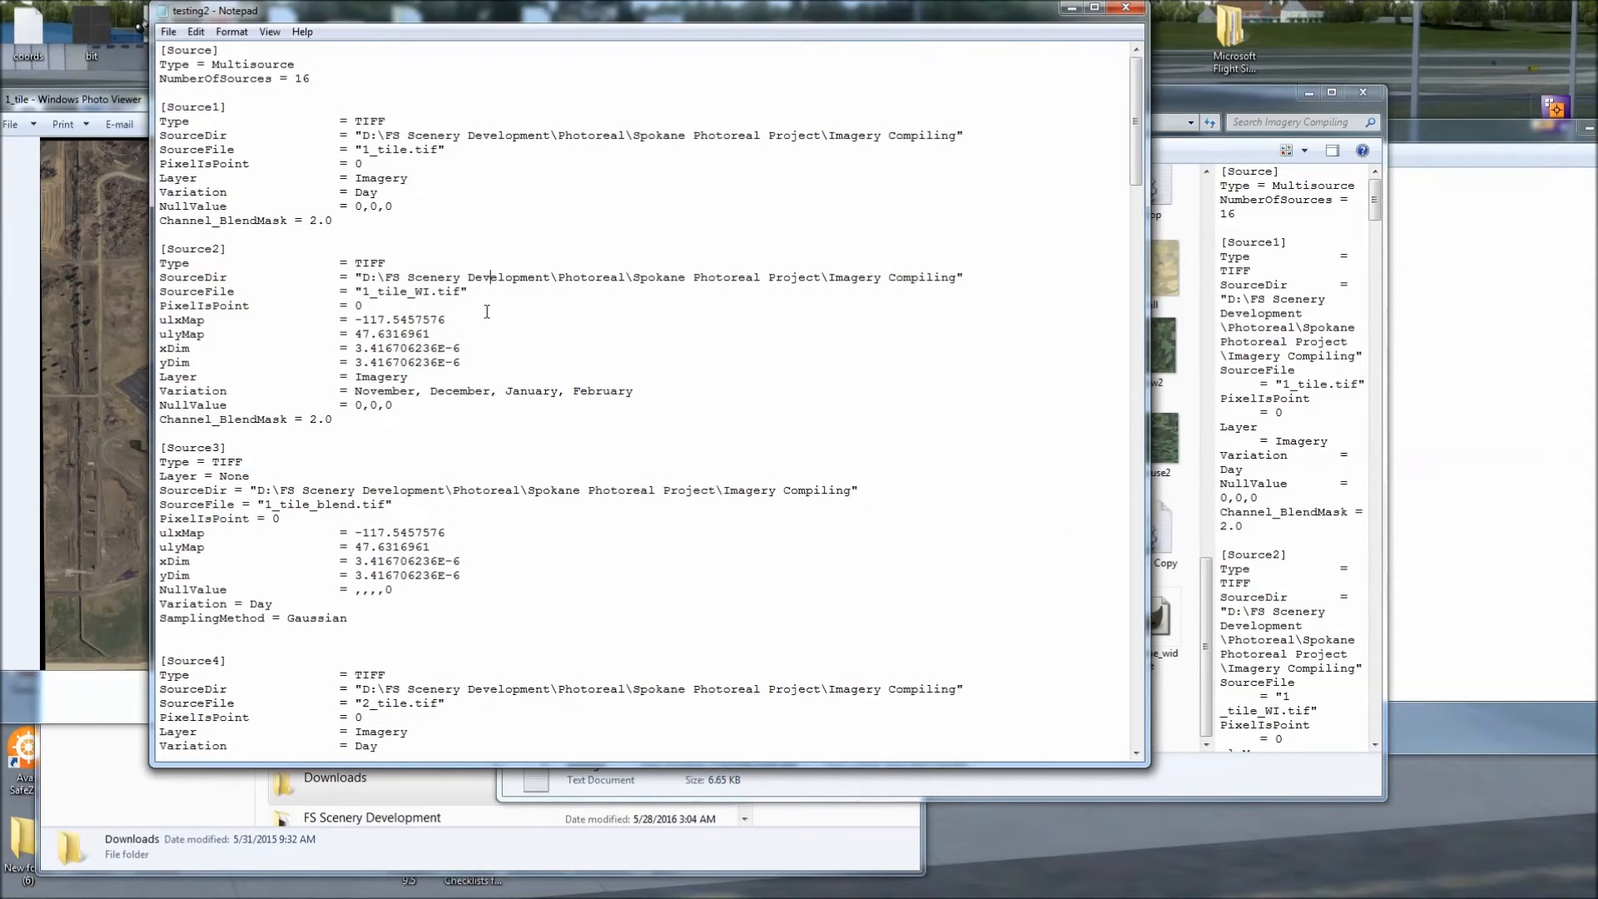
left_click(475, 361)
left_click(5, 278)
left_click(1437, 211)
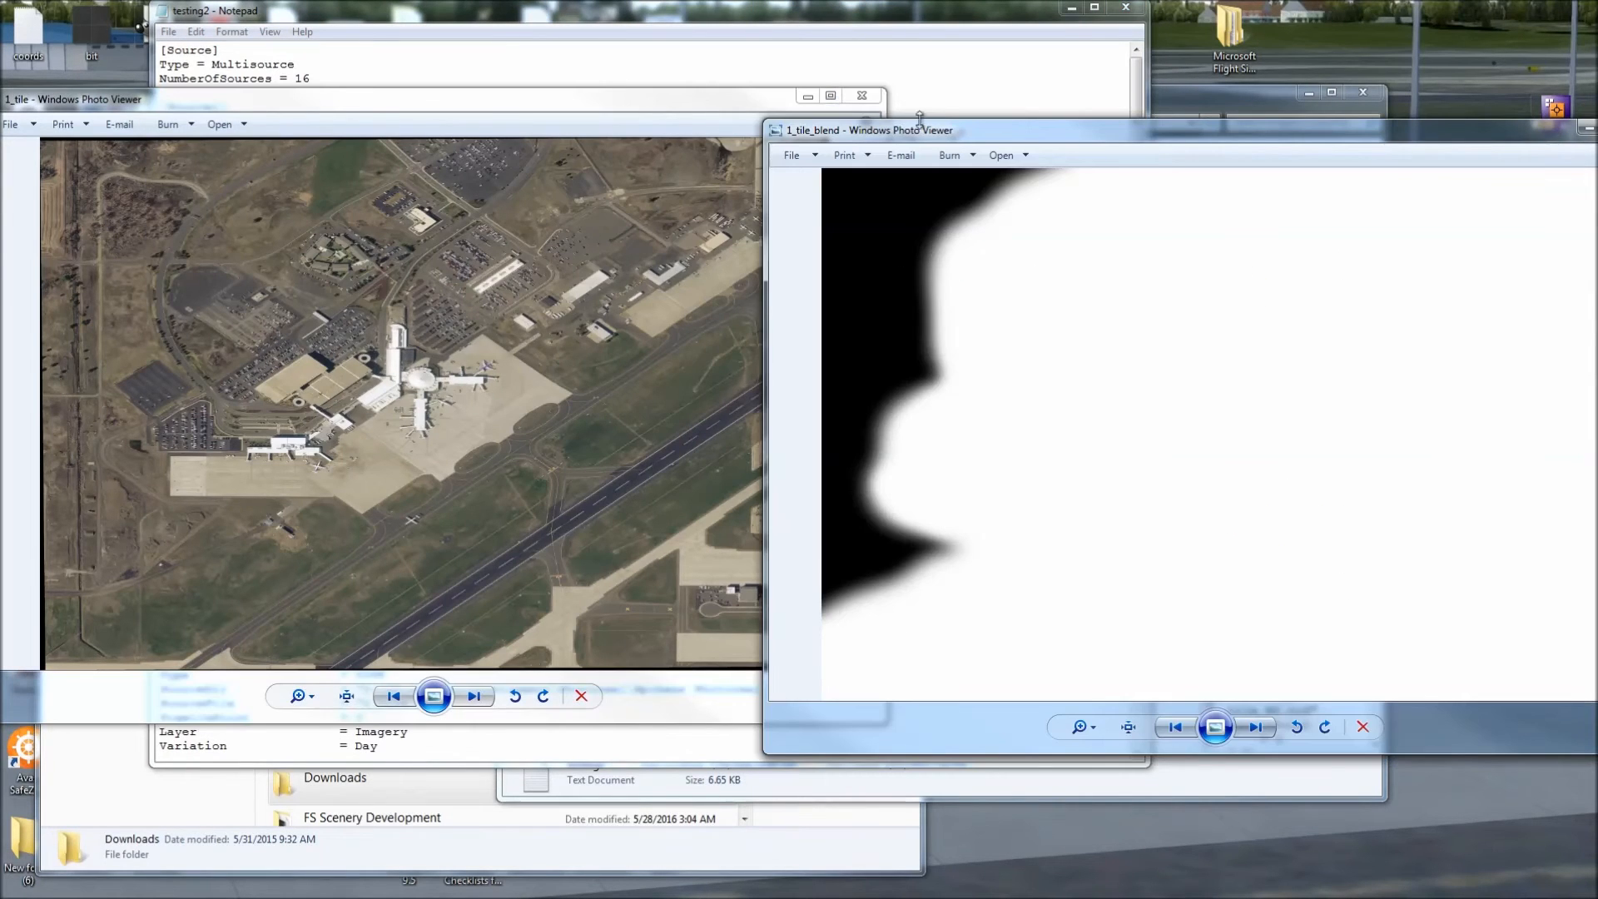
left_click(917, 79)
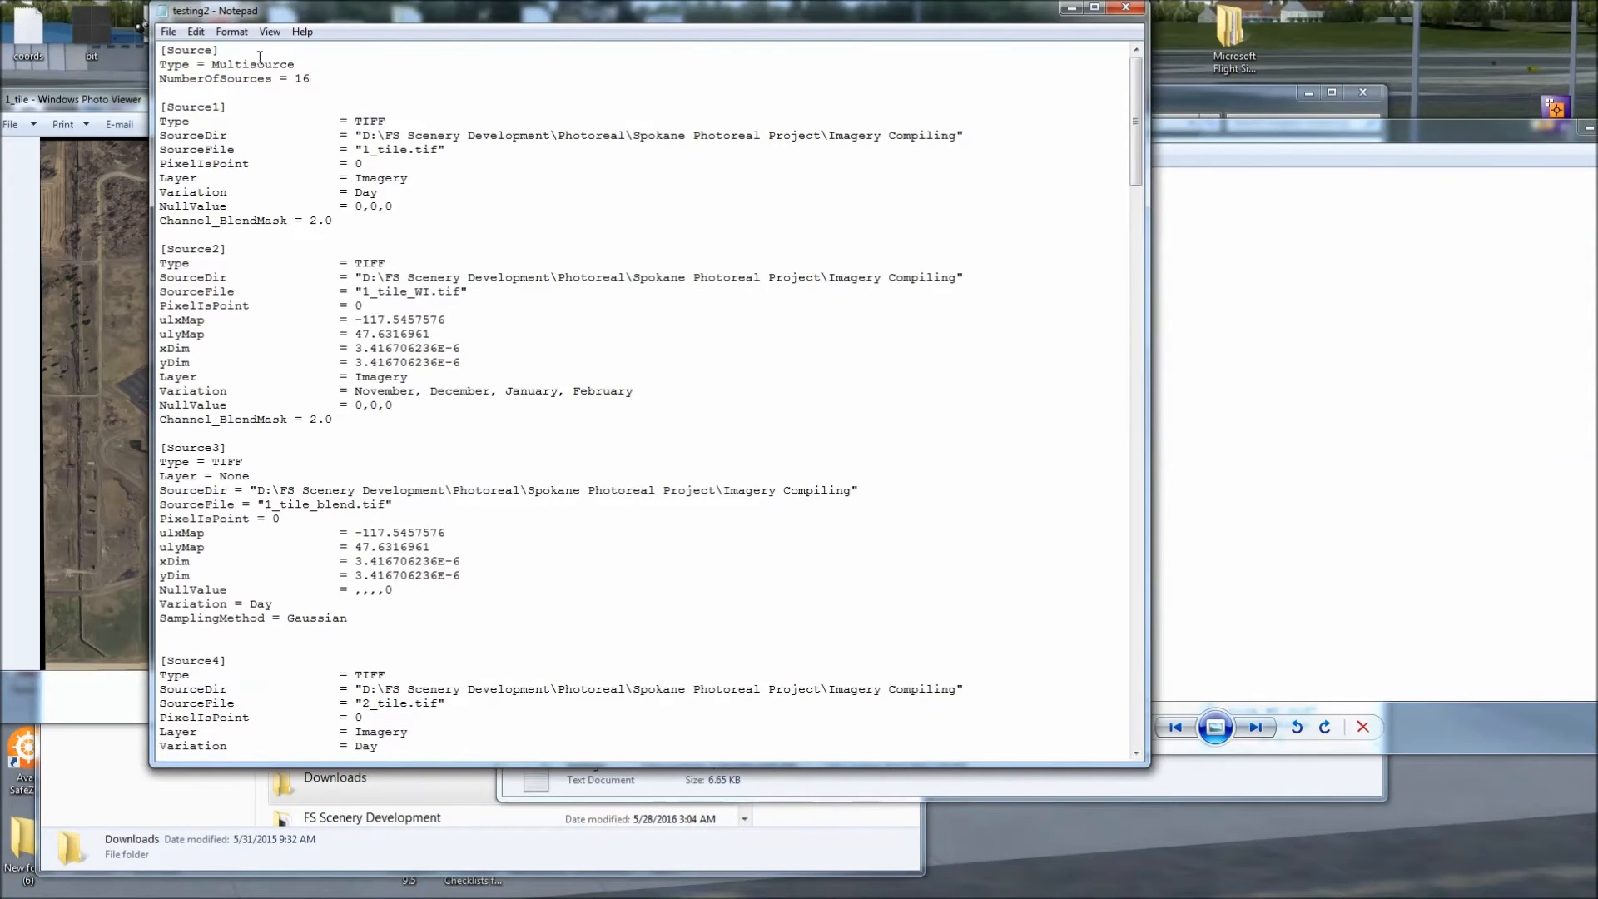
- Place the 1_tile_blend viewer beside the testing2 text and highlight the ulxMap, ulyMap, xDim and yDim lines of Source2
left_click(1378, 275)
left_click_drag(1019, 134, 446, 112)
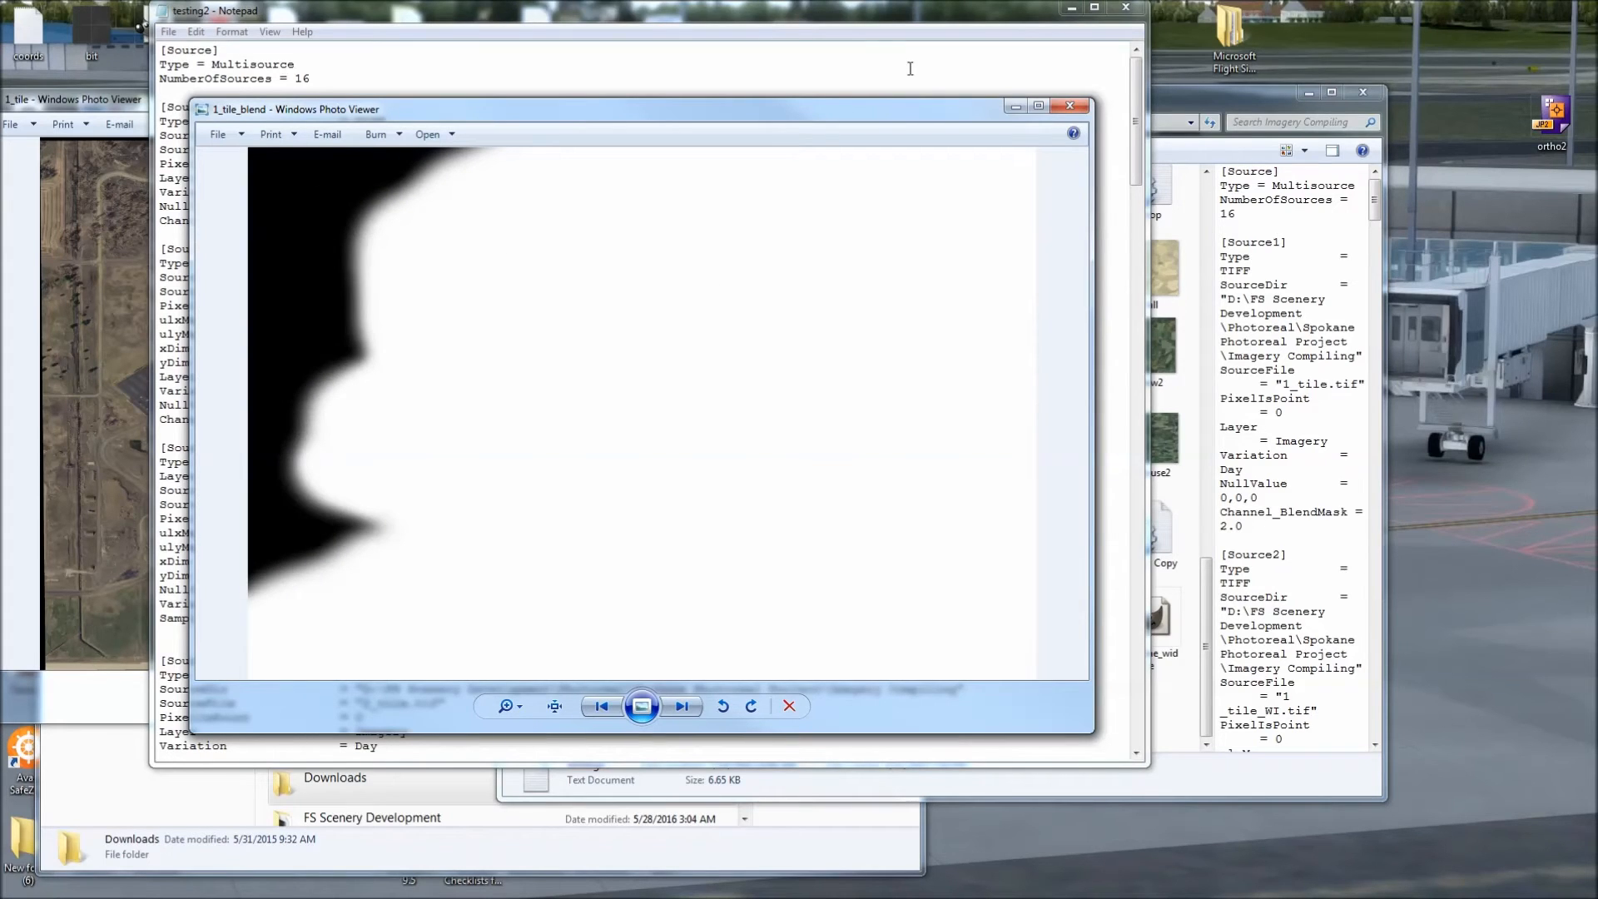
left_click_drag(1038, 105, 1415, 286)
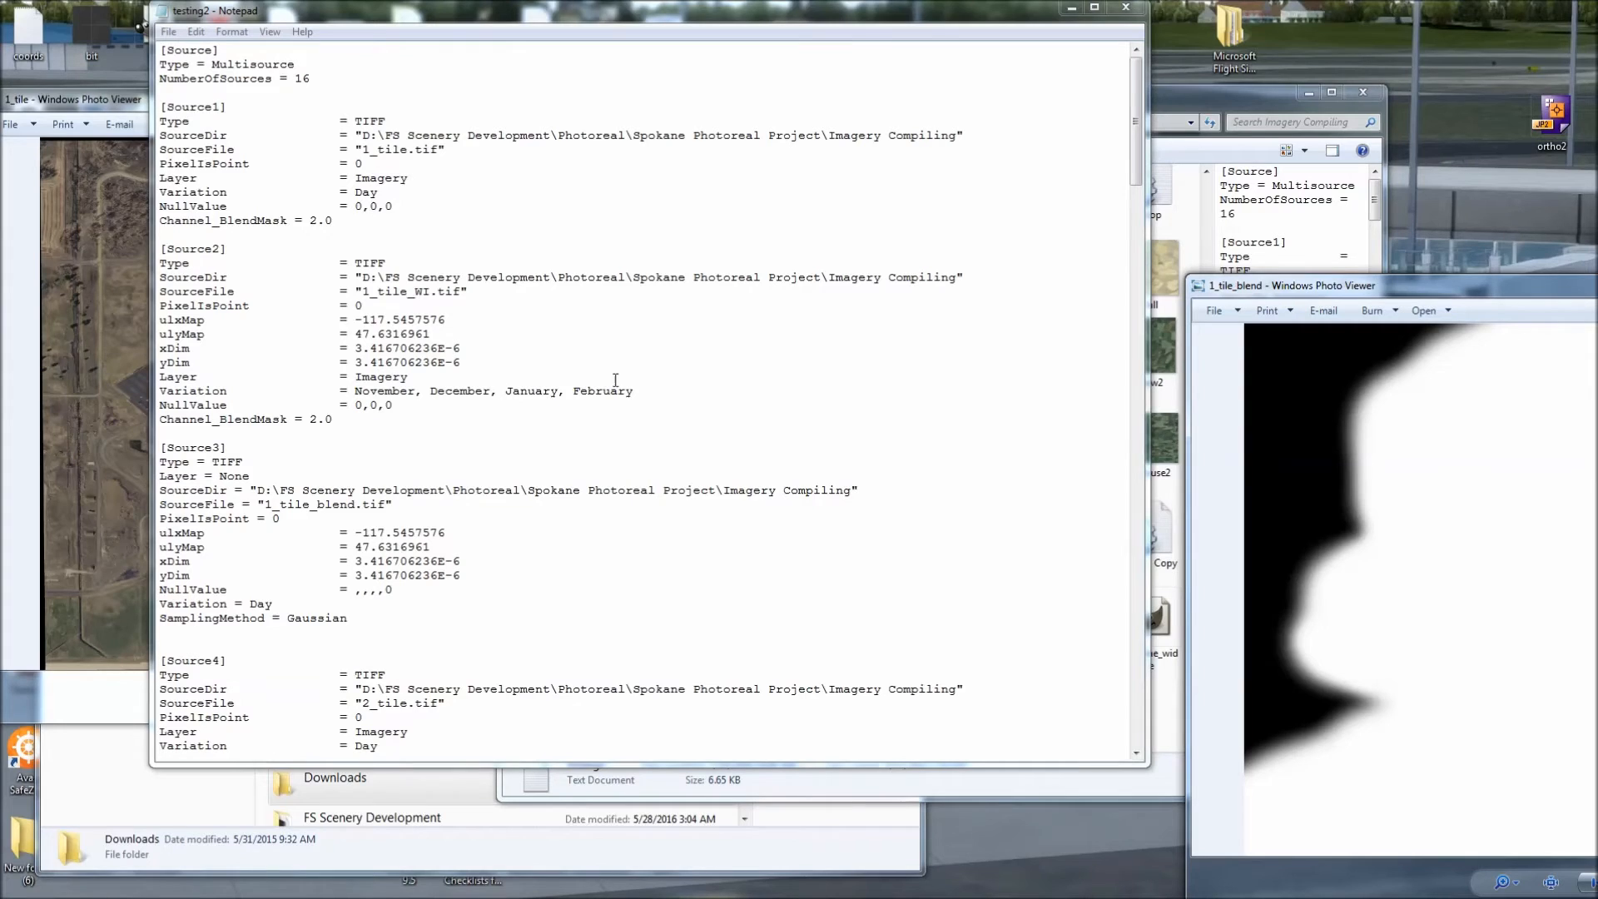
left_click_drag(1350, 285, 1354, 324)
left_click(472, 149)
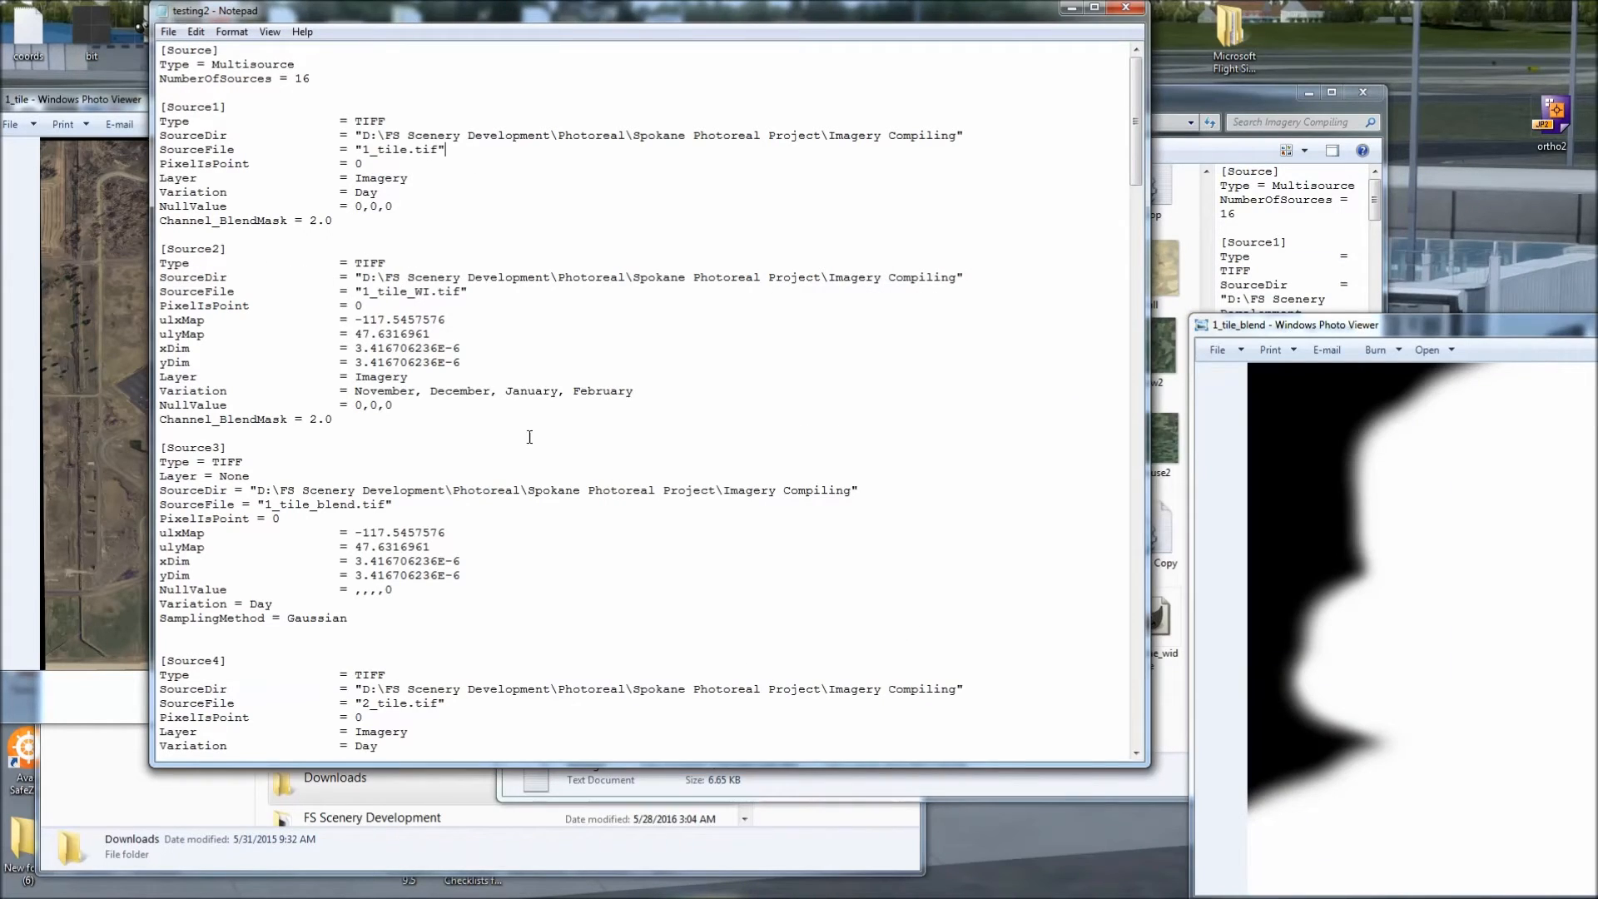
left_click_drag(485, 363, 104, 317)
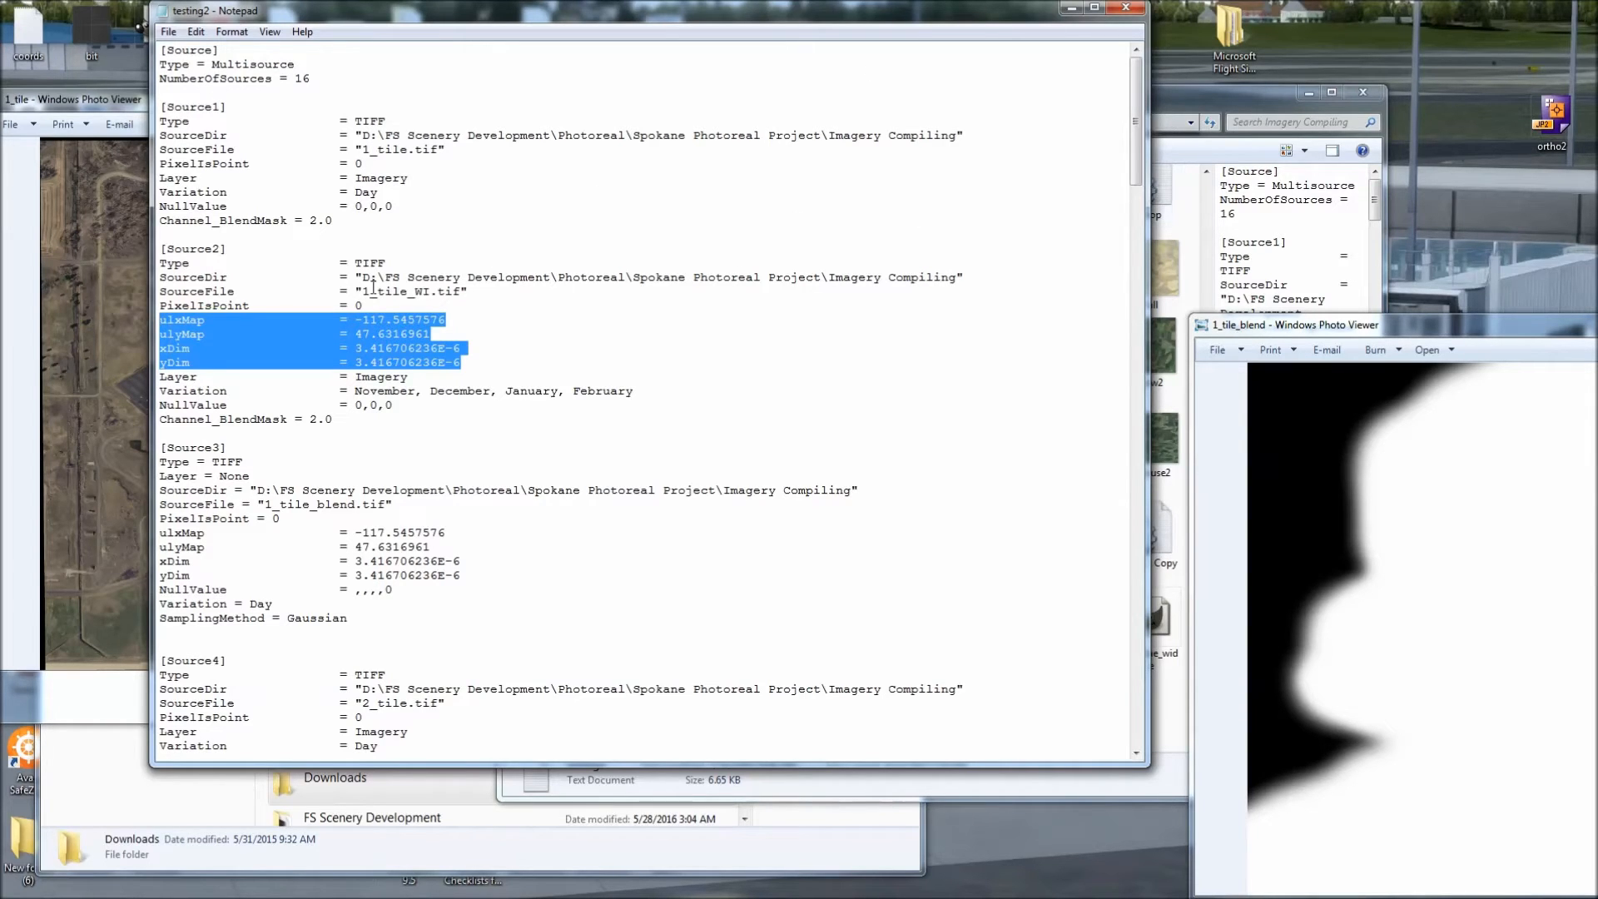
- Look at the EarthExplorer and Imagery Compiling windows and return to the testing2 text file
left_click(1183, 96)
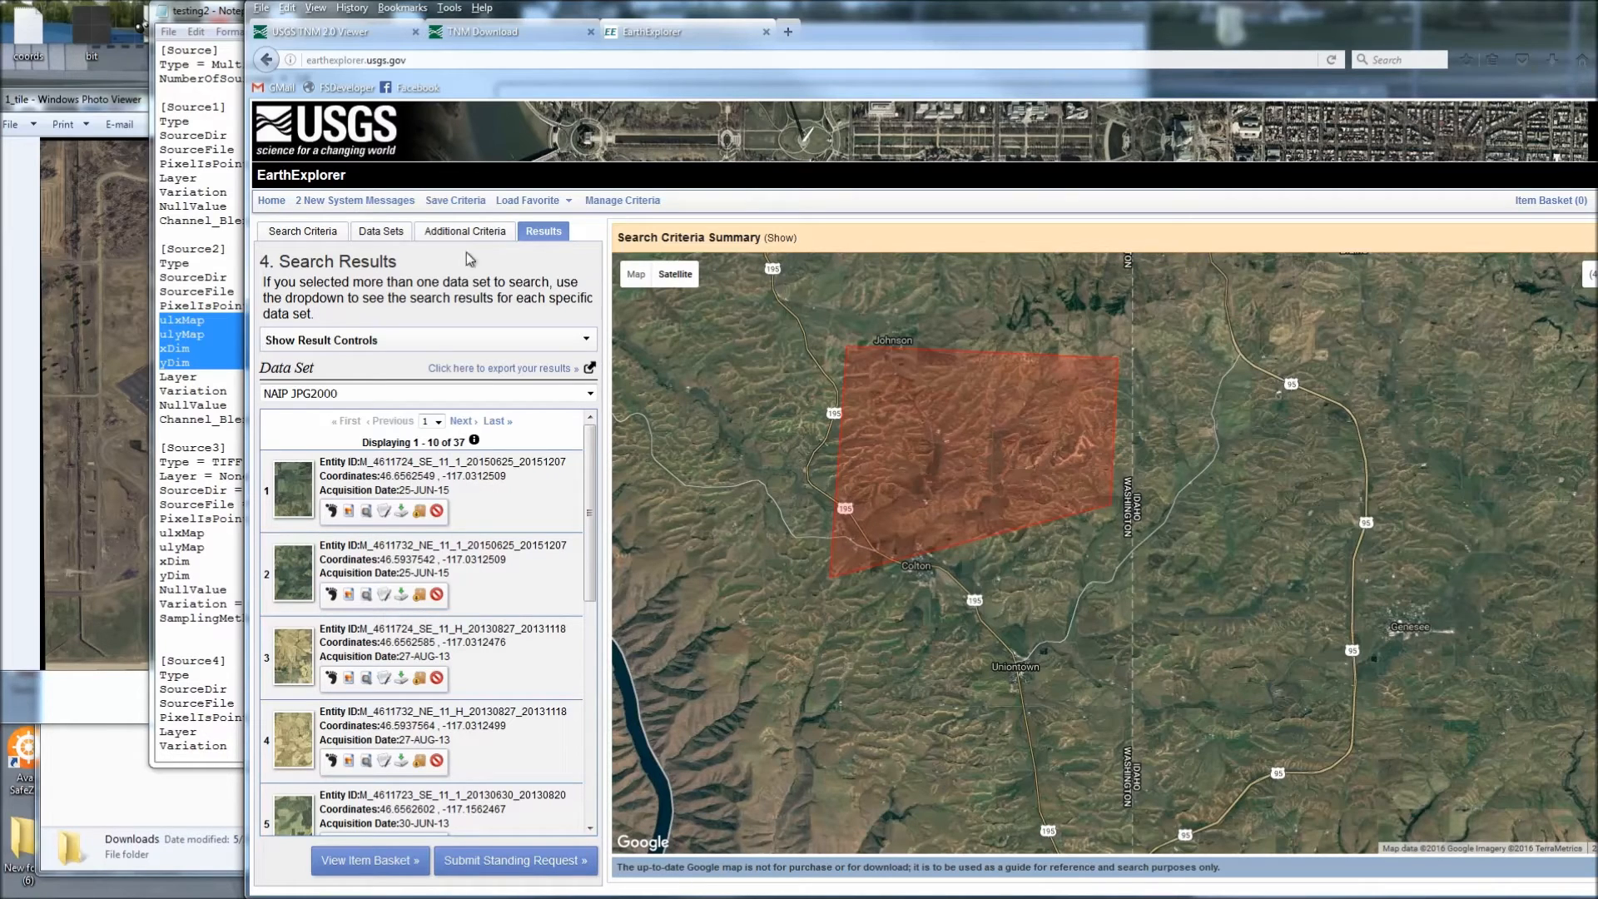
left_click_drag(898, 37, 864, 98)
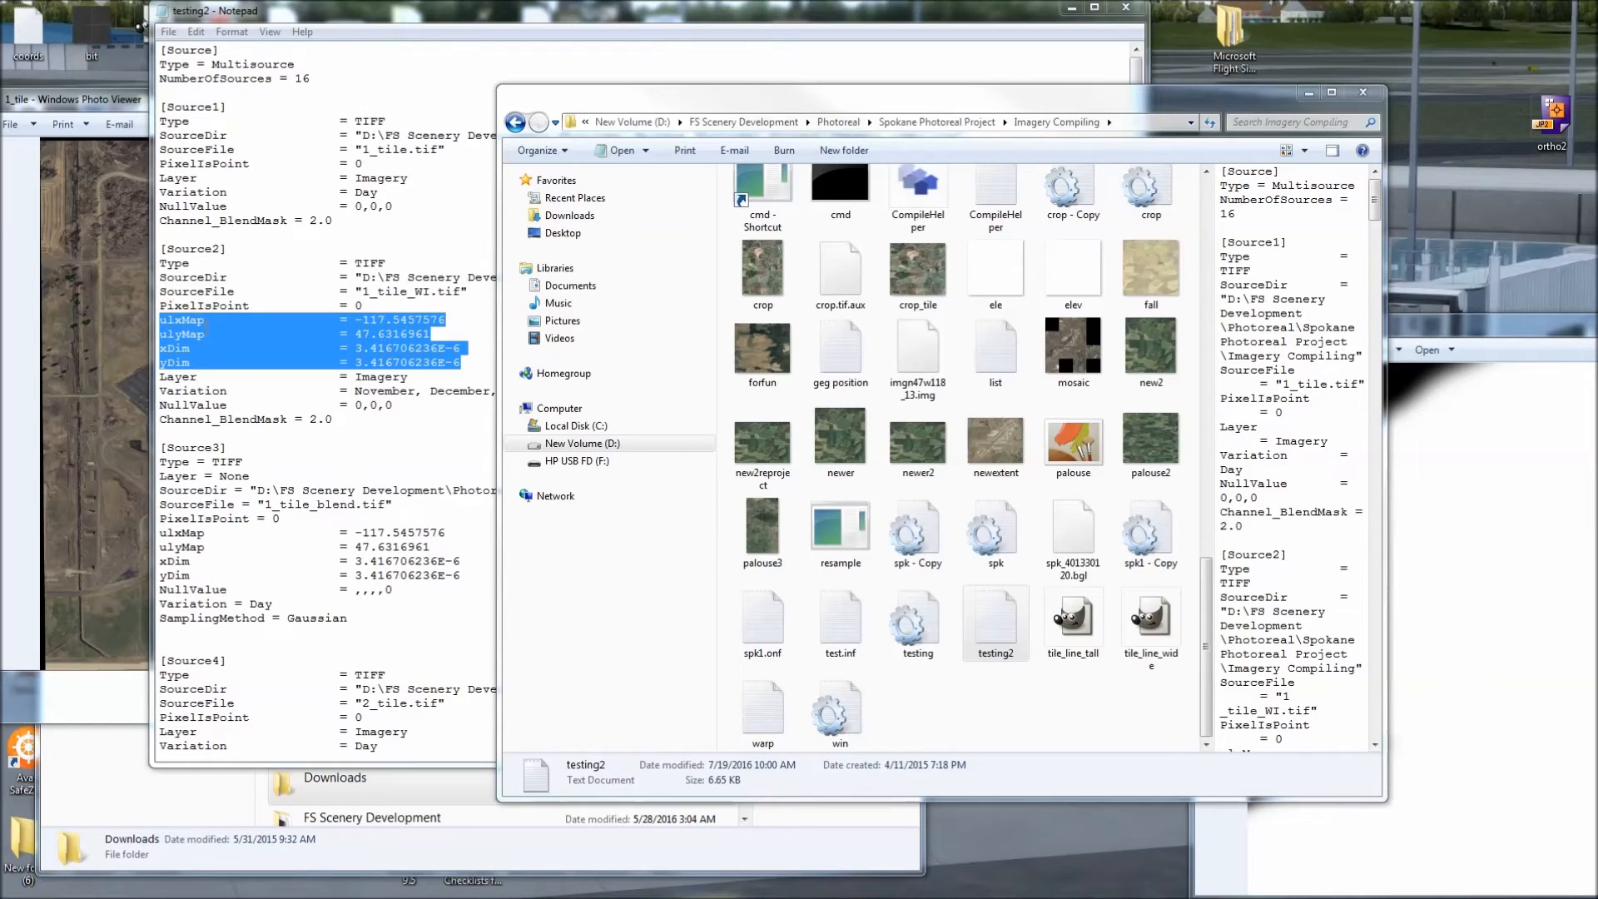
left_click(490, 412)
left_click(280, 390)
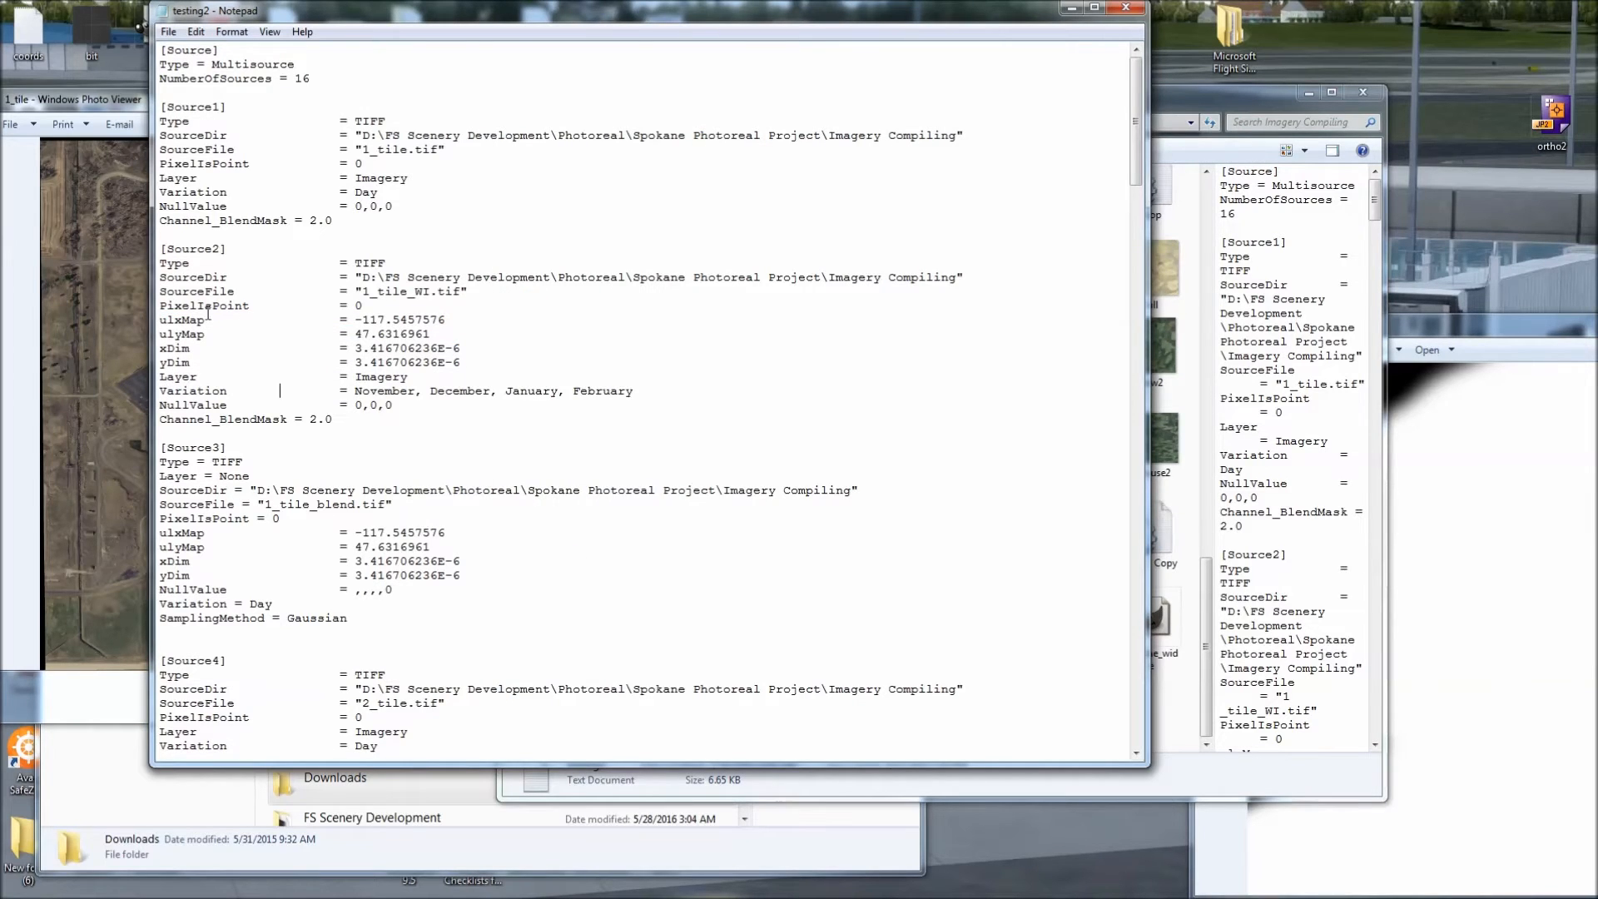
- Examine the pixel size and upper-left coordinate entries of Source2 by highlighting the yDim, xDim, ulyMap and ulxMap lines
mouse_move(160, 349)
left_mouse_down()
mouse_move(190, 363)
mouse_move(162, 364)
left_mouse_up()
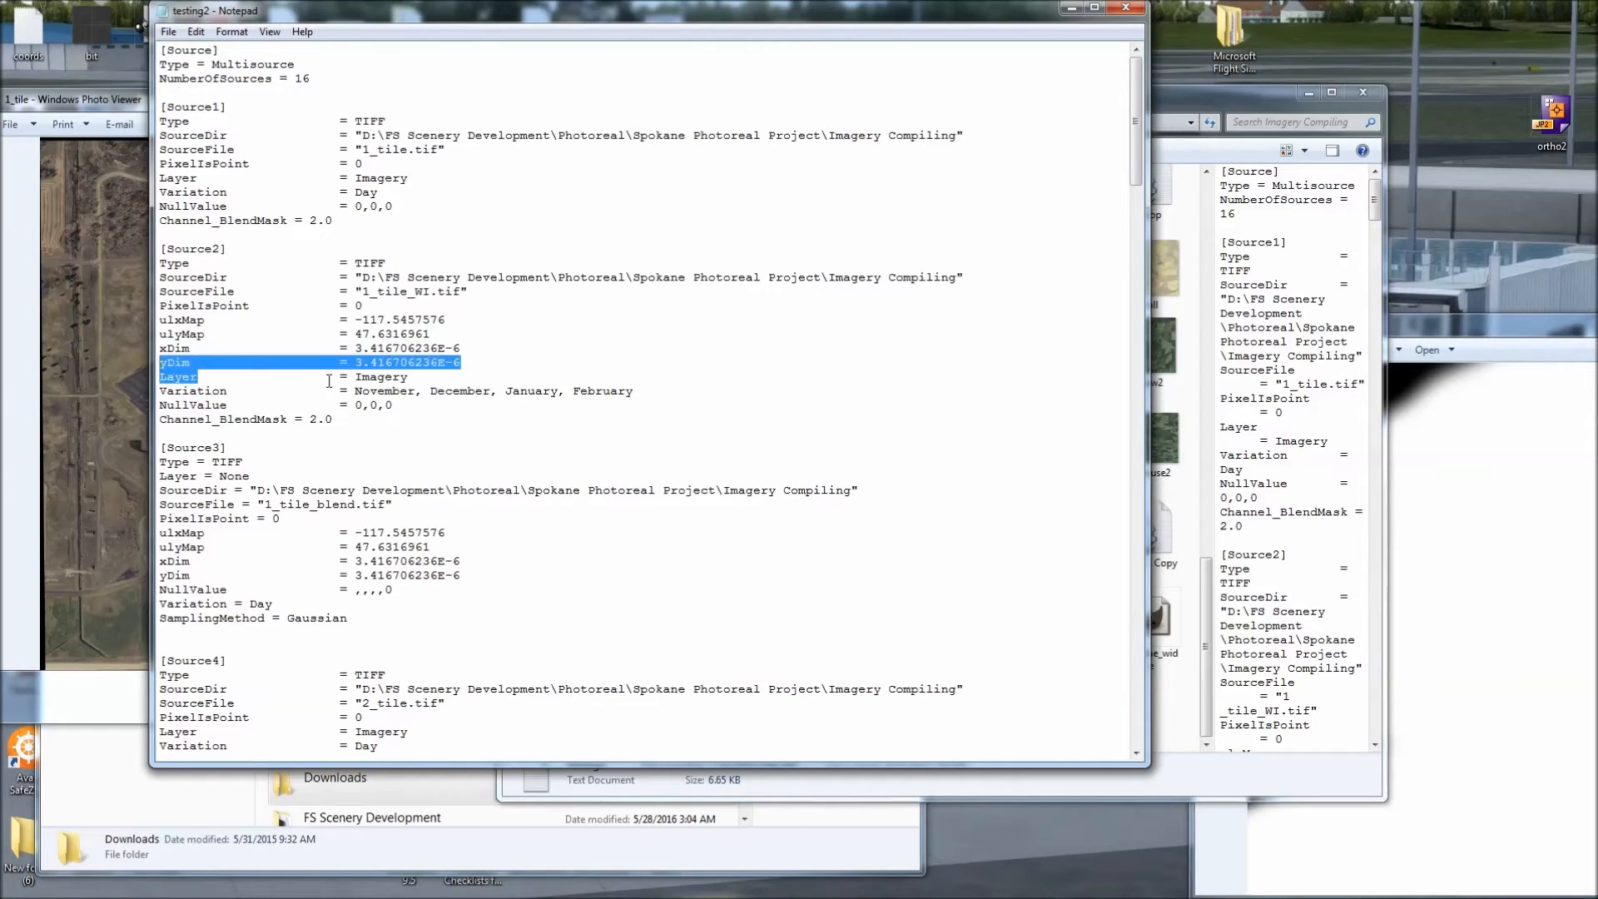
left_click(385, 396)
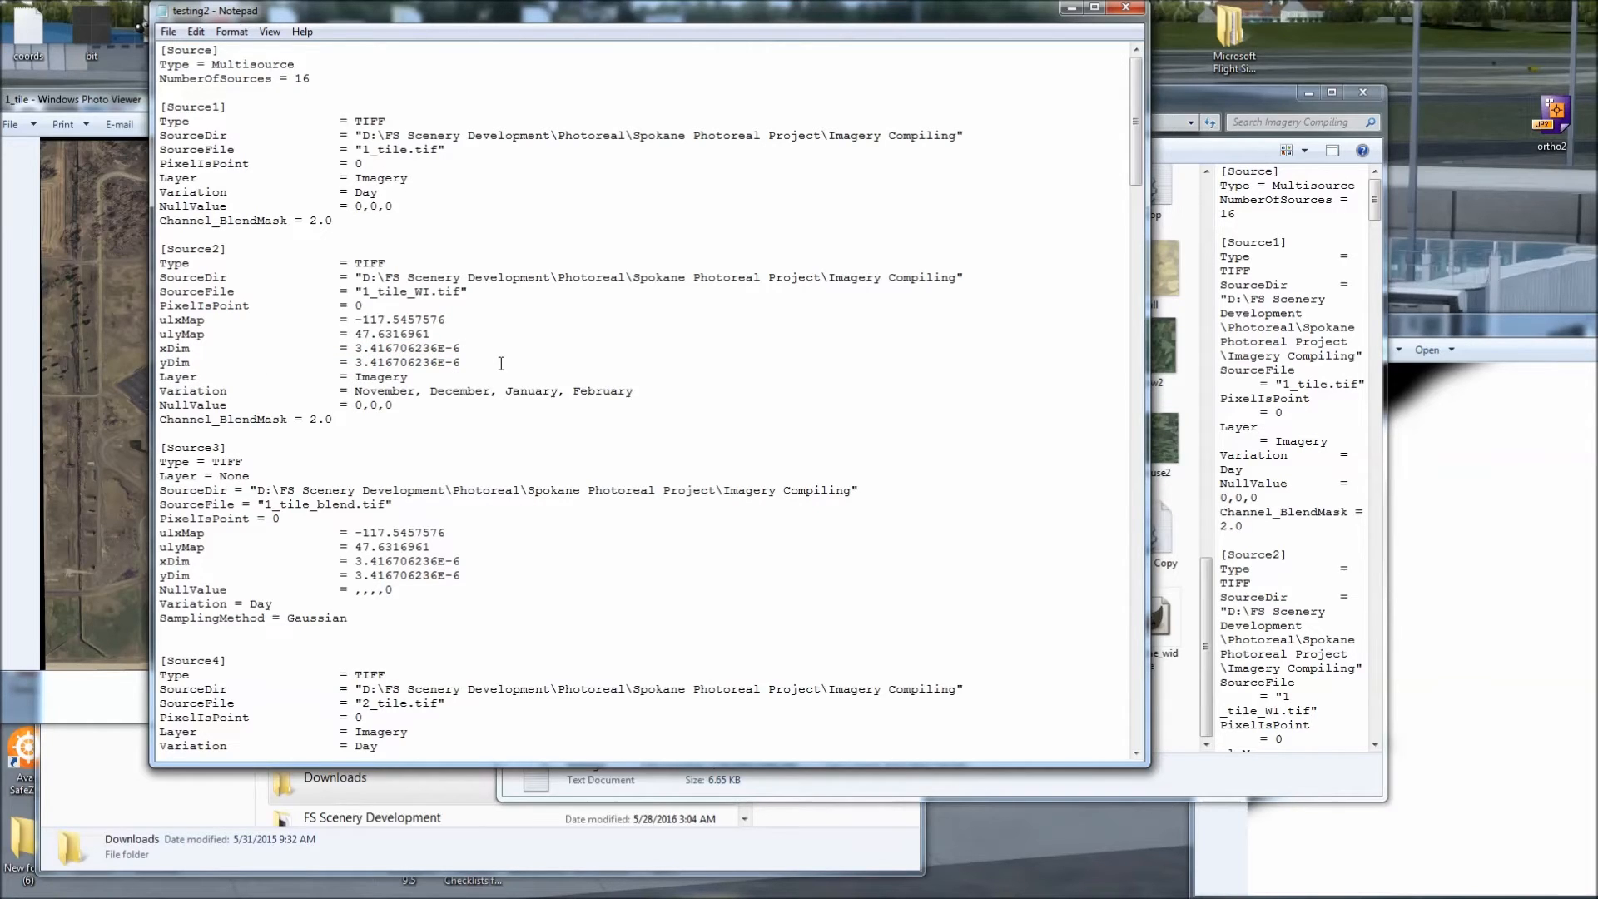
left_click_drag(499, 364, 162, 348)
left_click(283, 395)
left_click_drag(440, 332, 191, 333)
left_click(177, 319)
left_click_drag(445, 320, 160, 320)
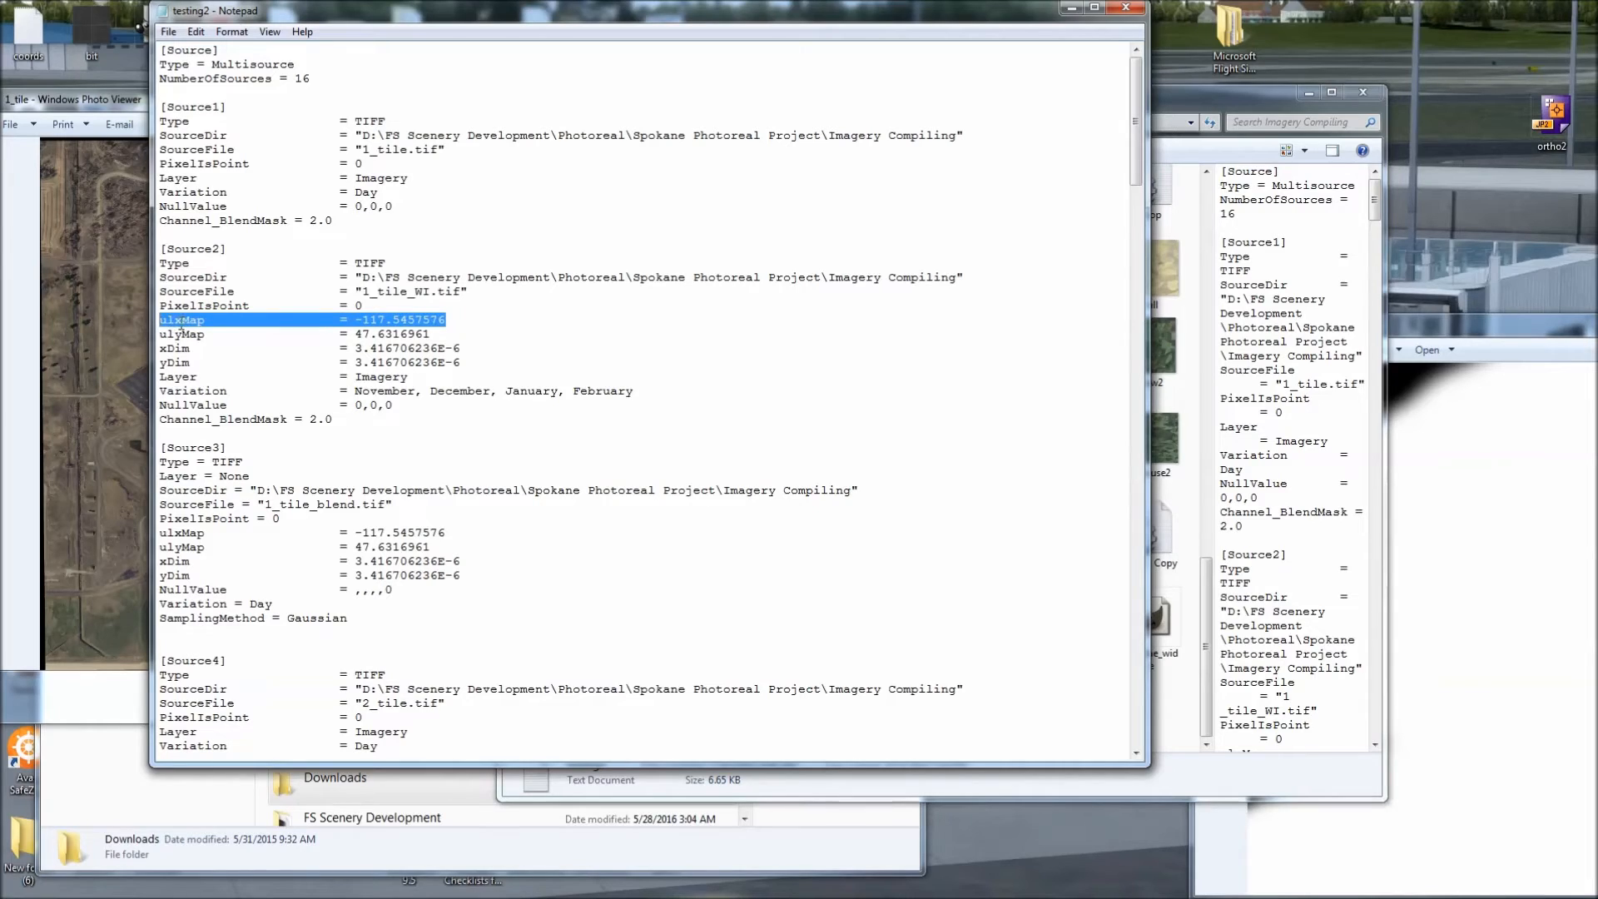
left_click(244, 336)
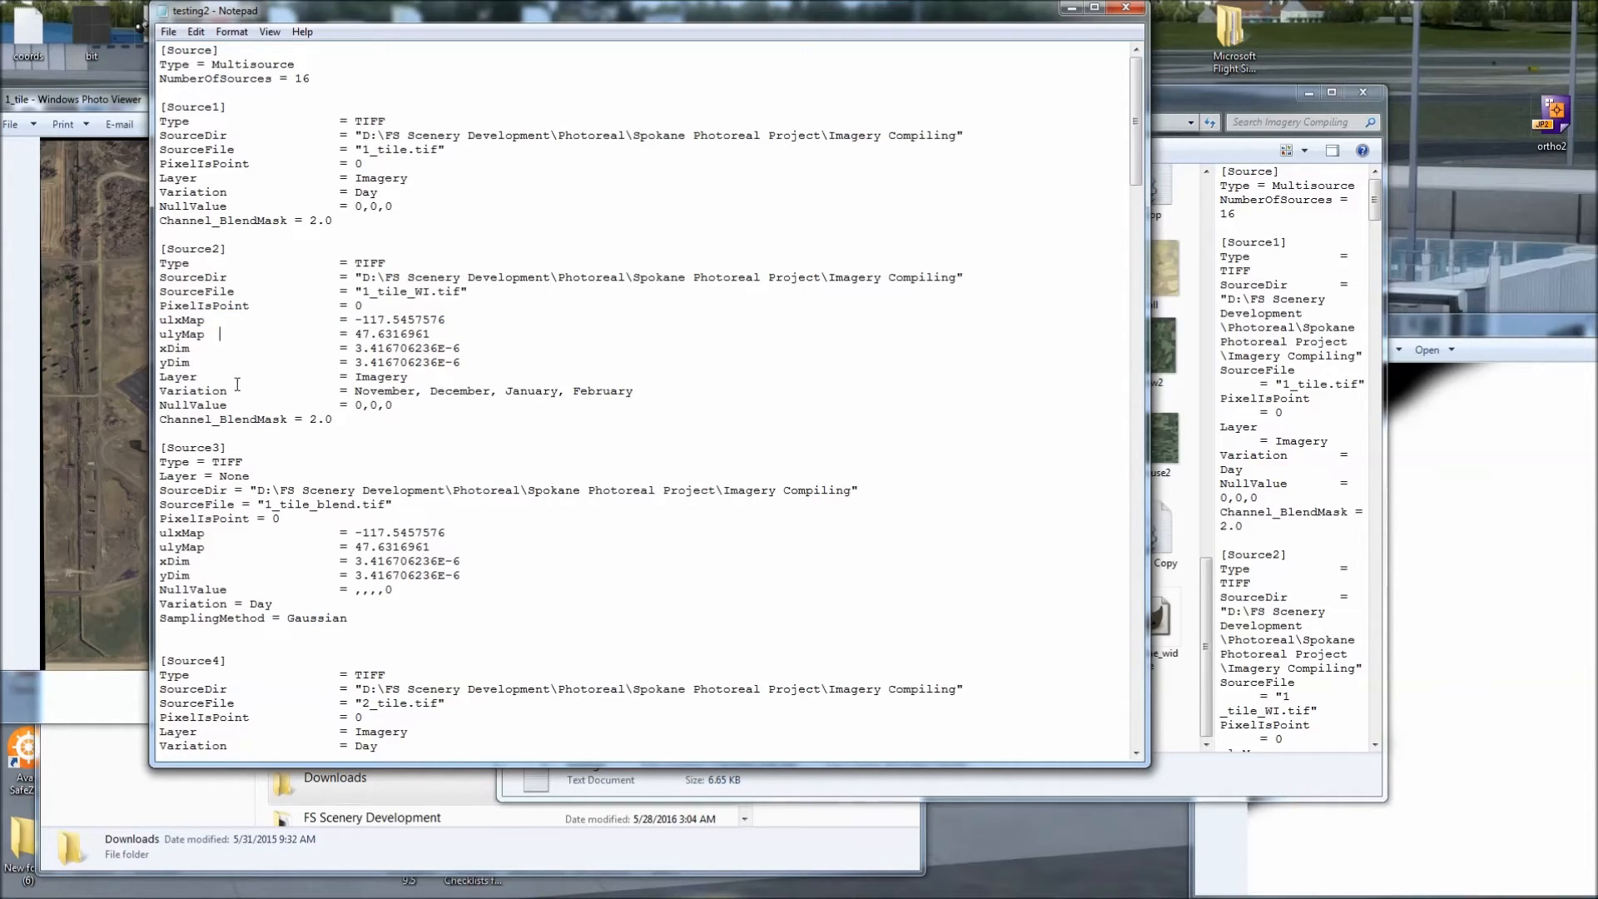
- Review the Source1 to Source4 sections of testing2, including the seasonal variation and blend mask entries
left_click(477, 364)
scroll(477, 367, "down", 1)
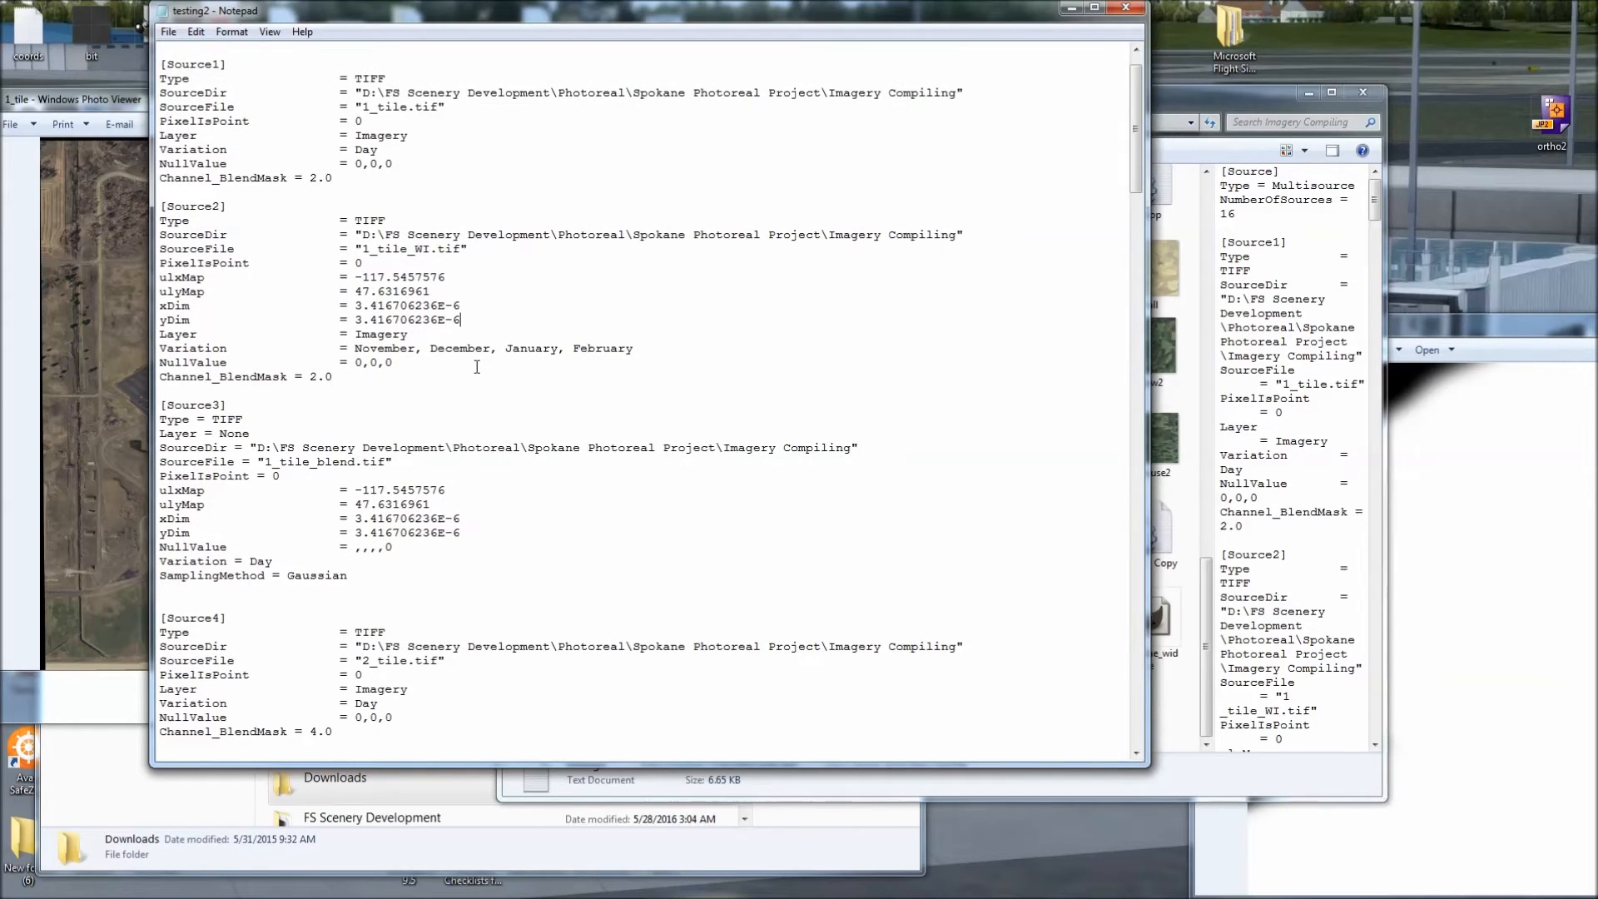
left_click(442, 389)
scroll(409, 375, "up", 1)
scroll(343, 229, "down", 1)
scroll(343, 228, "up", 1)
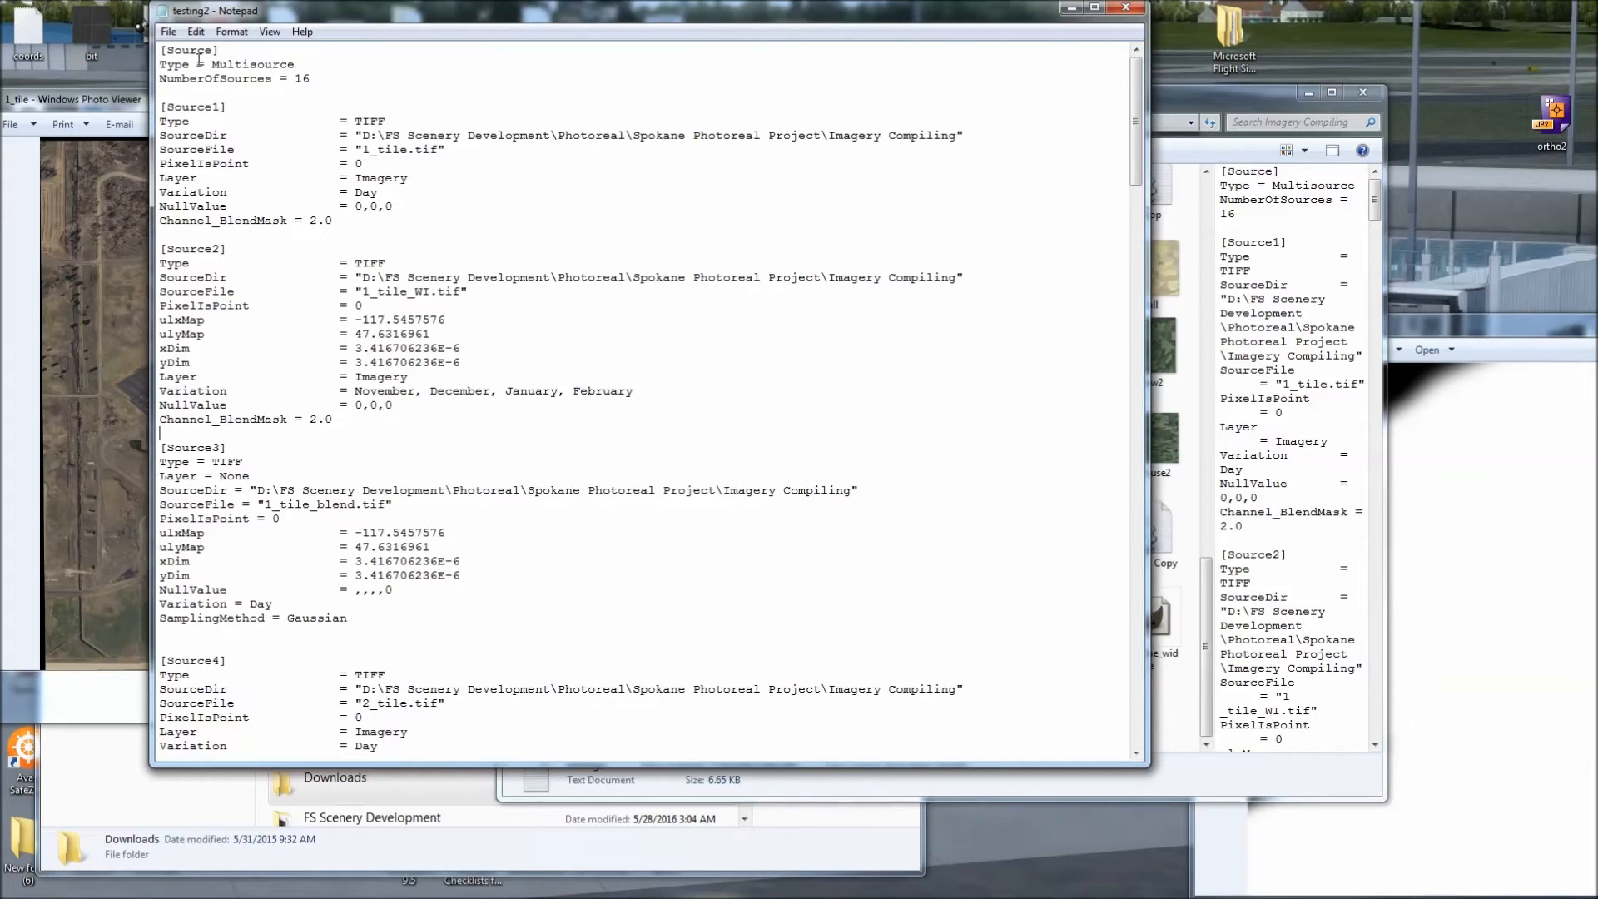
- Examine the opening Source section of testing2 by highlighting its header, Multisource type and NumberOfSources lines
left_click_drag(1139, 146, 1131, 108)
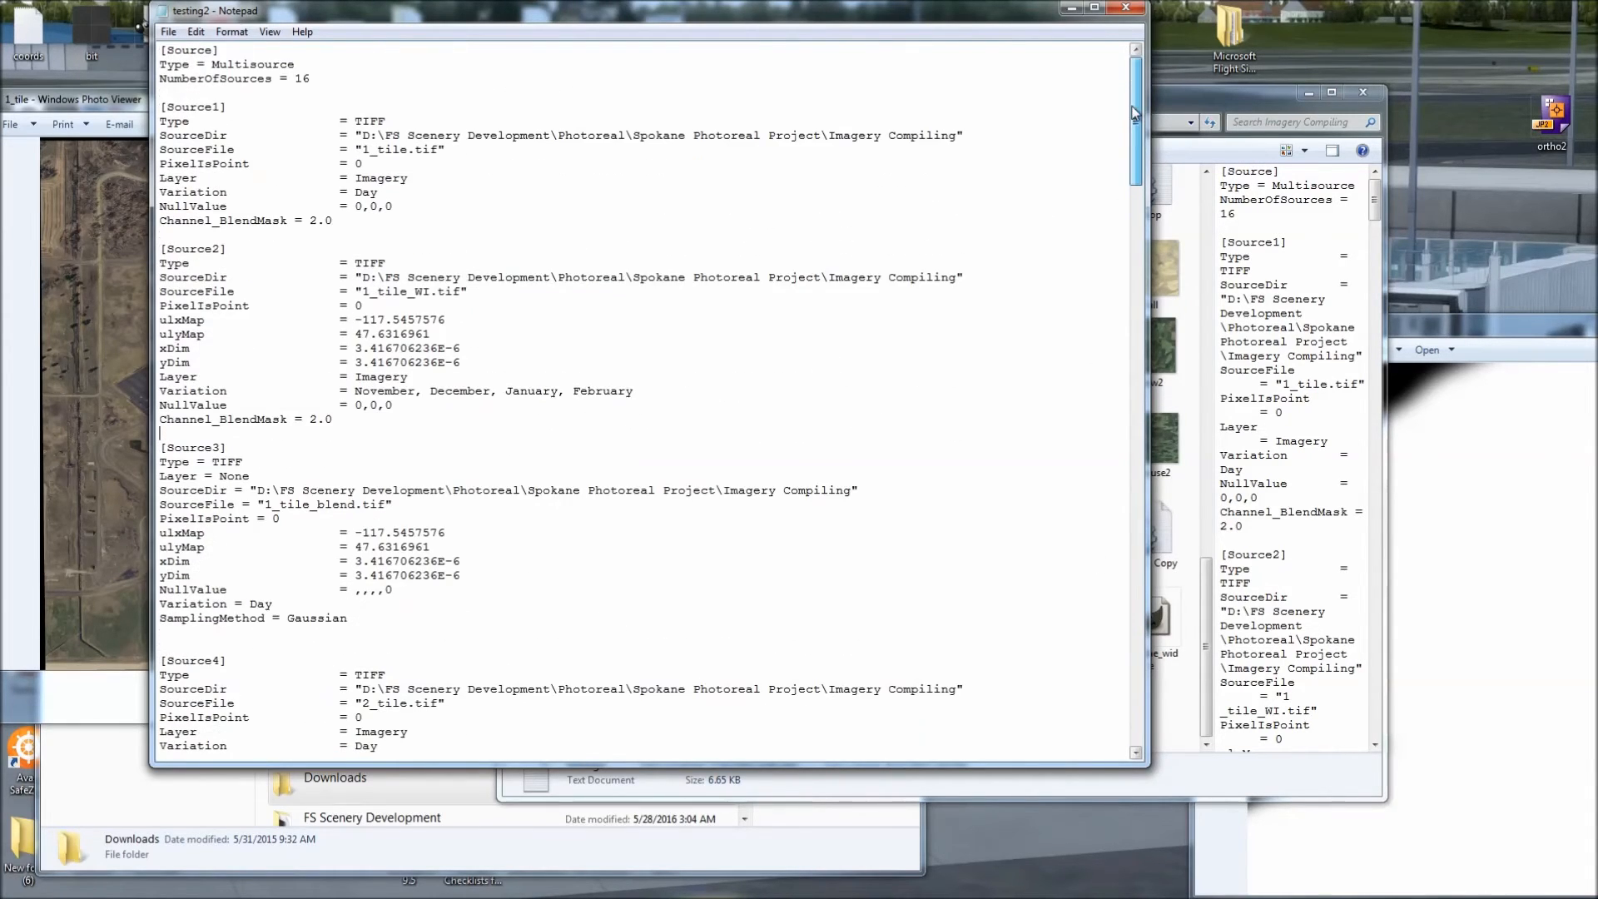
left_click_drag(310, 78, 178, 26)
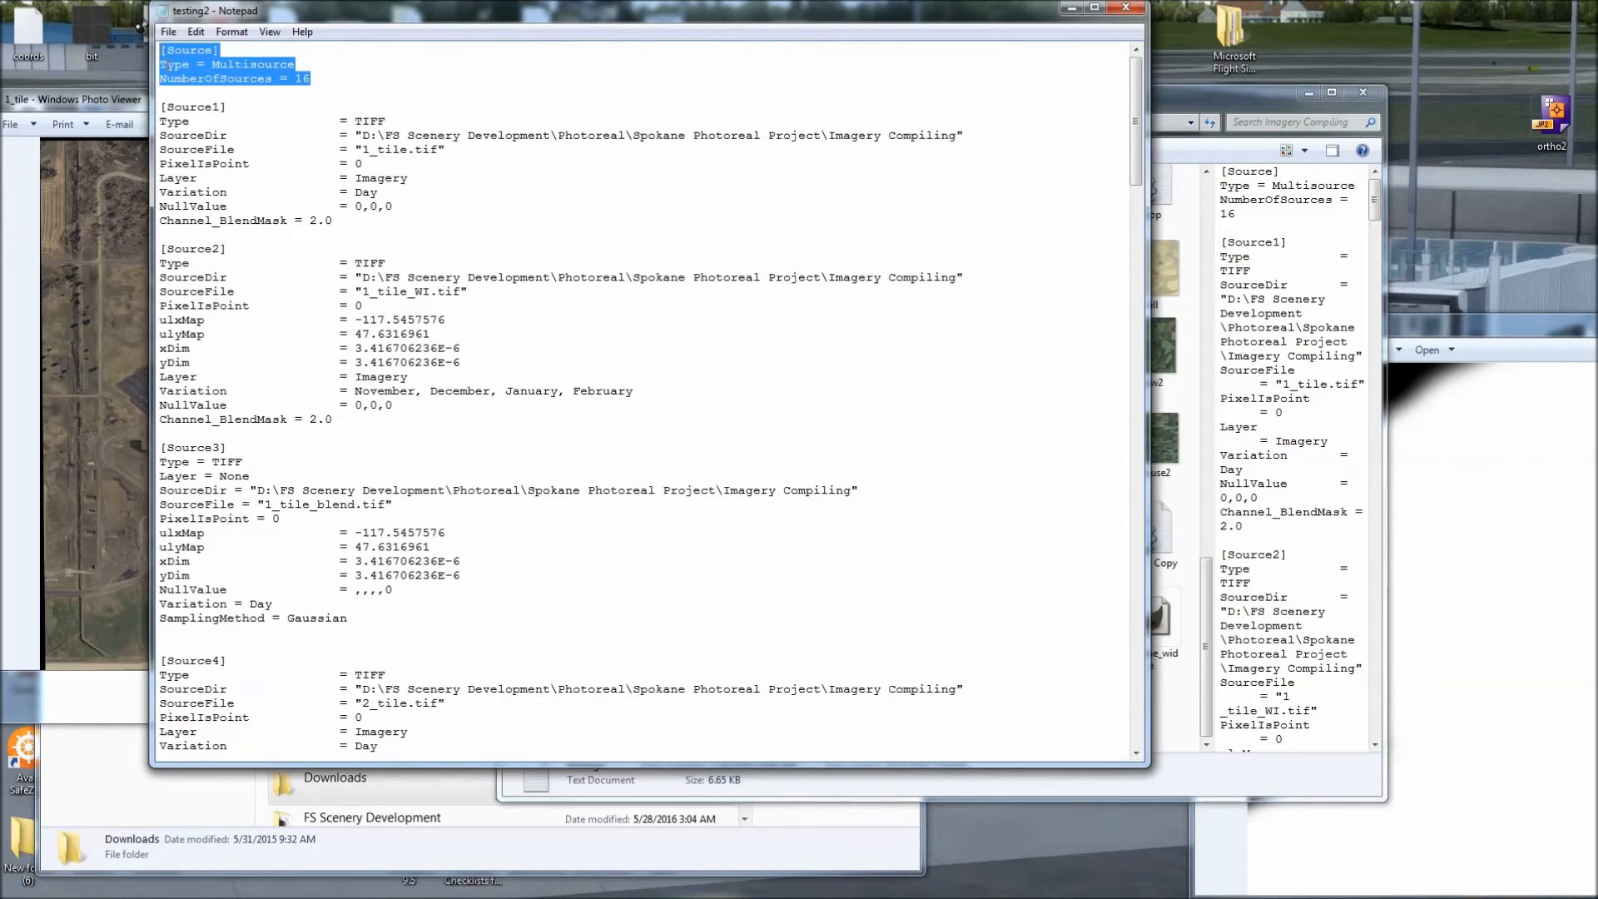
left_click(218, 66)
left_click_drag(350, 79, 160, 65)
left_click(214, 260)
left_click(224, 604)
left_click_drag(160, 49, 264, 50)
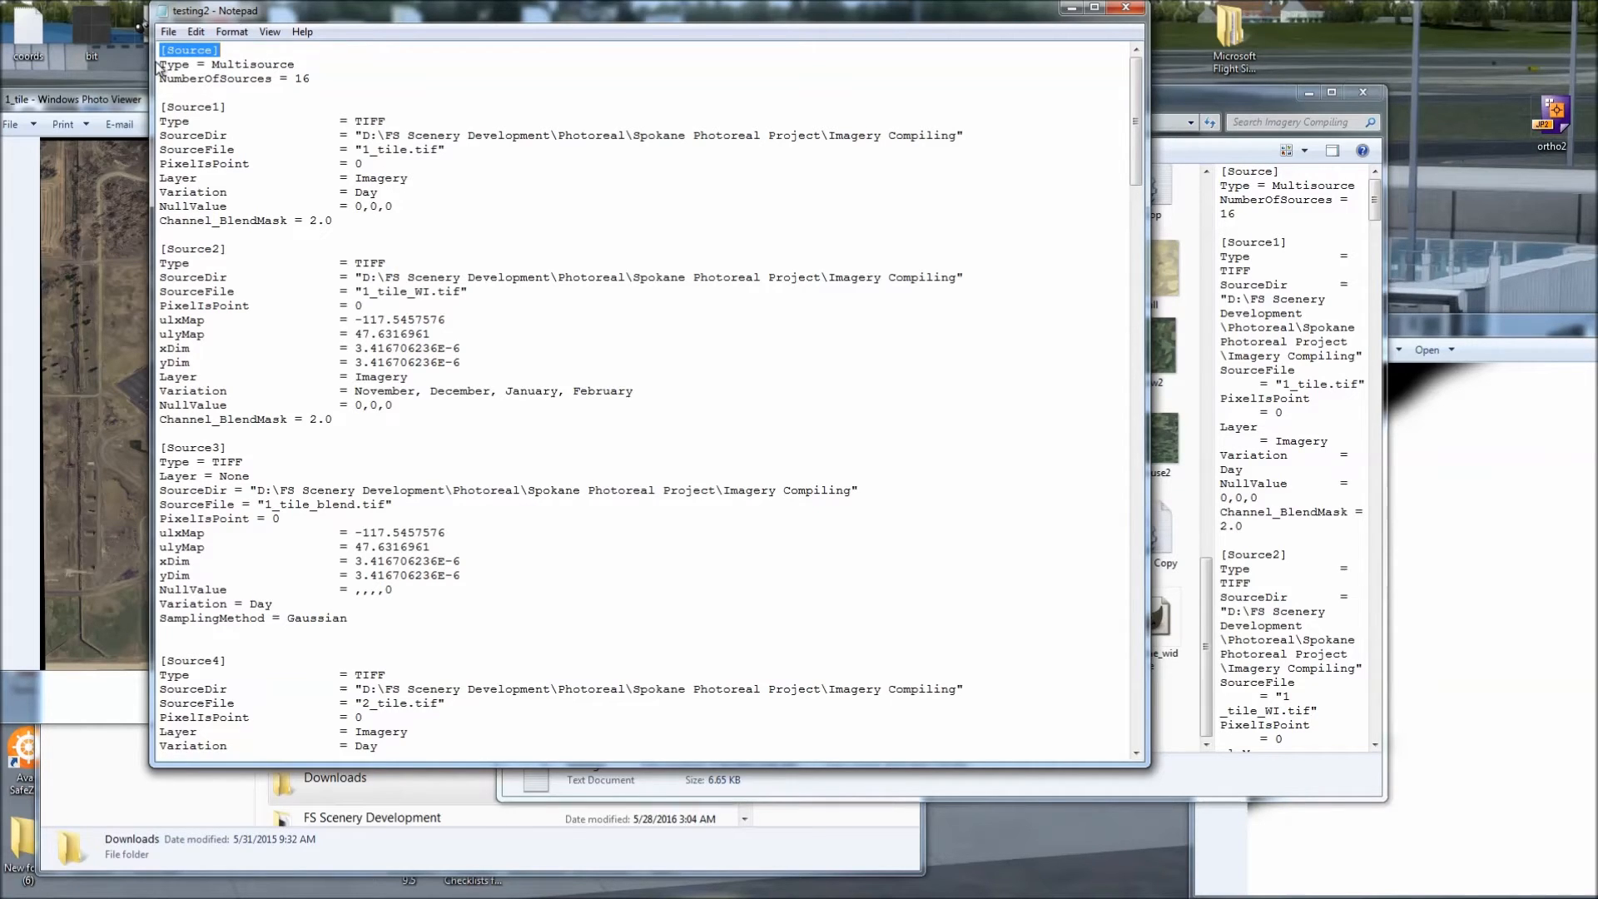
left_click(319, 55)
- Survey the list of sources in testing2 and examine the Source1 entries, highlighting the 1_tile.tif source file
scroll(261, 157, "down", 20)
scroll(346, 181, "down", 20)
scroll(386, 169, "up", 20)
left_click_drag(1134, 344, 1134, 116)
left_click(208, 106)
scroll(204, 178, "down", 3)
scroll(209, 310, "up", 3)
left_click(395, 121)
left_click_drag(445, 150, 346, 149)
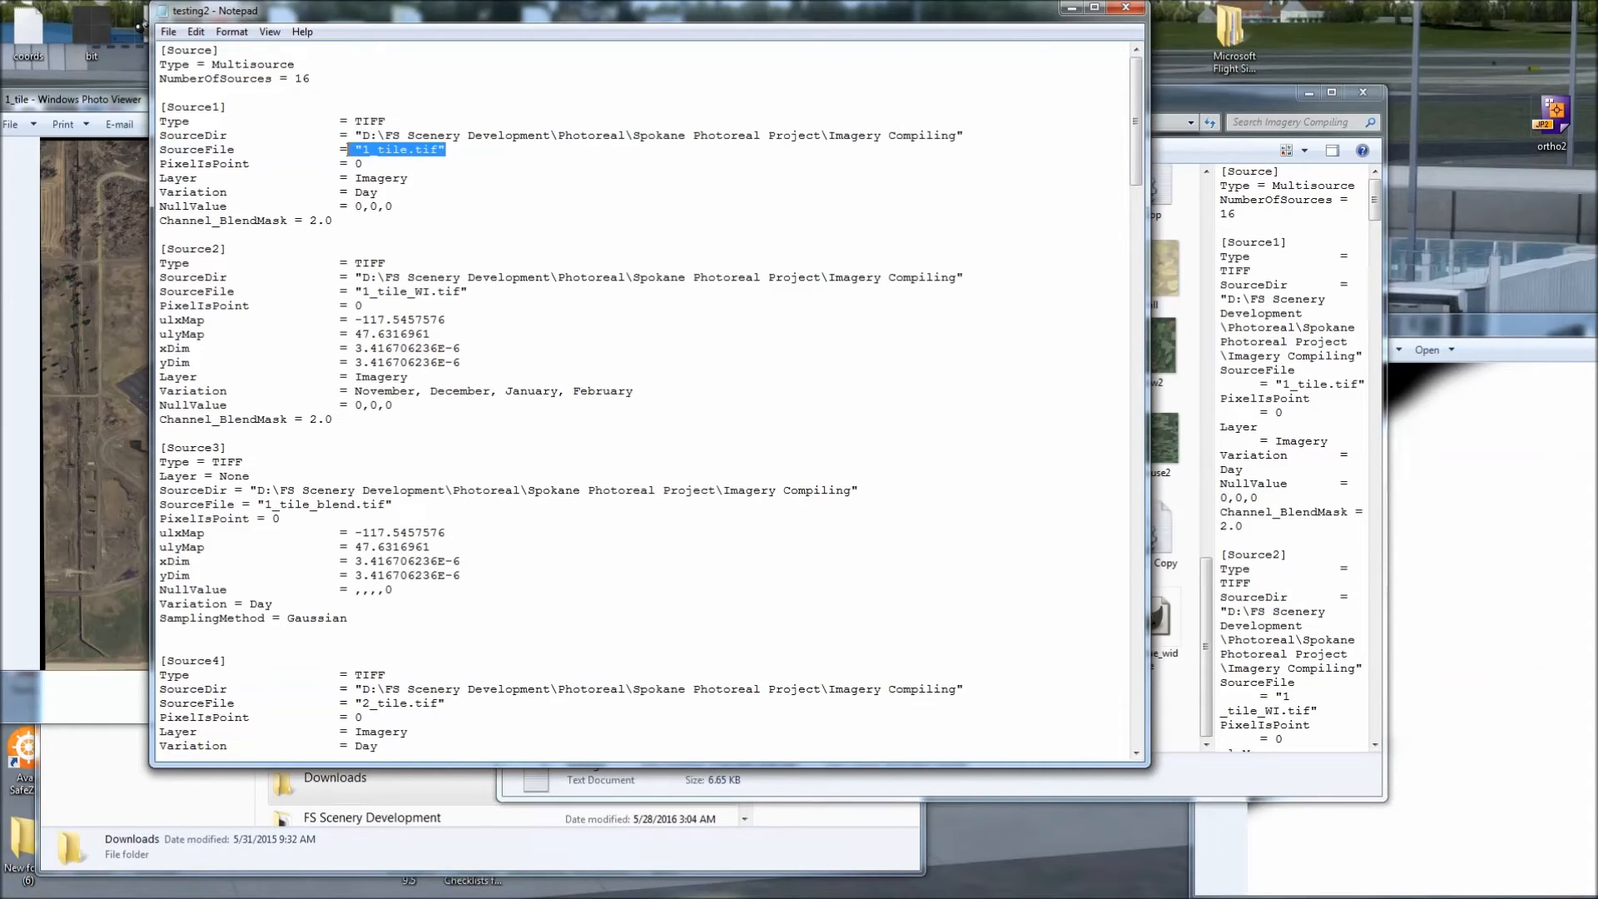
left_click(418, 190)
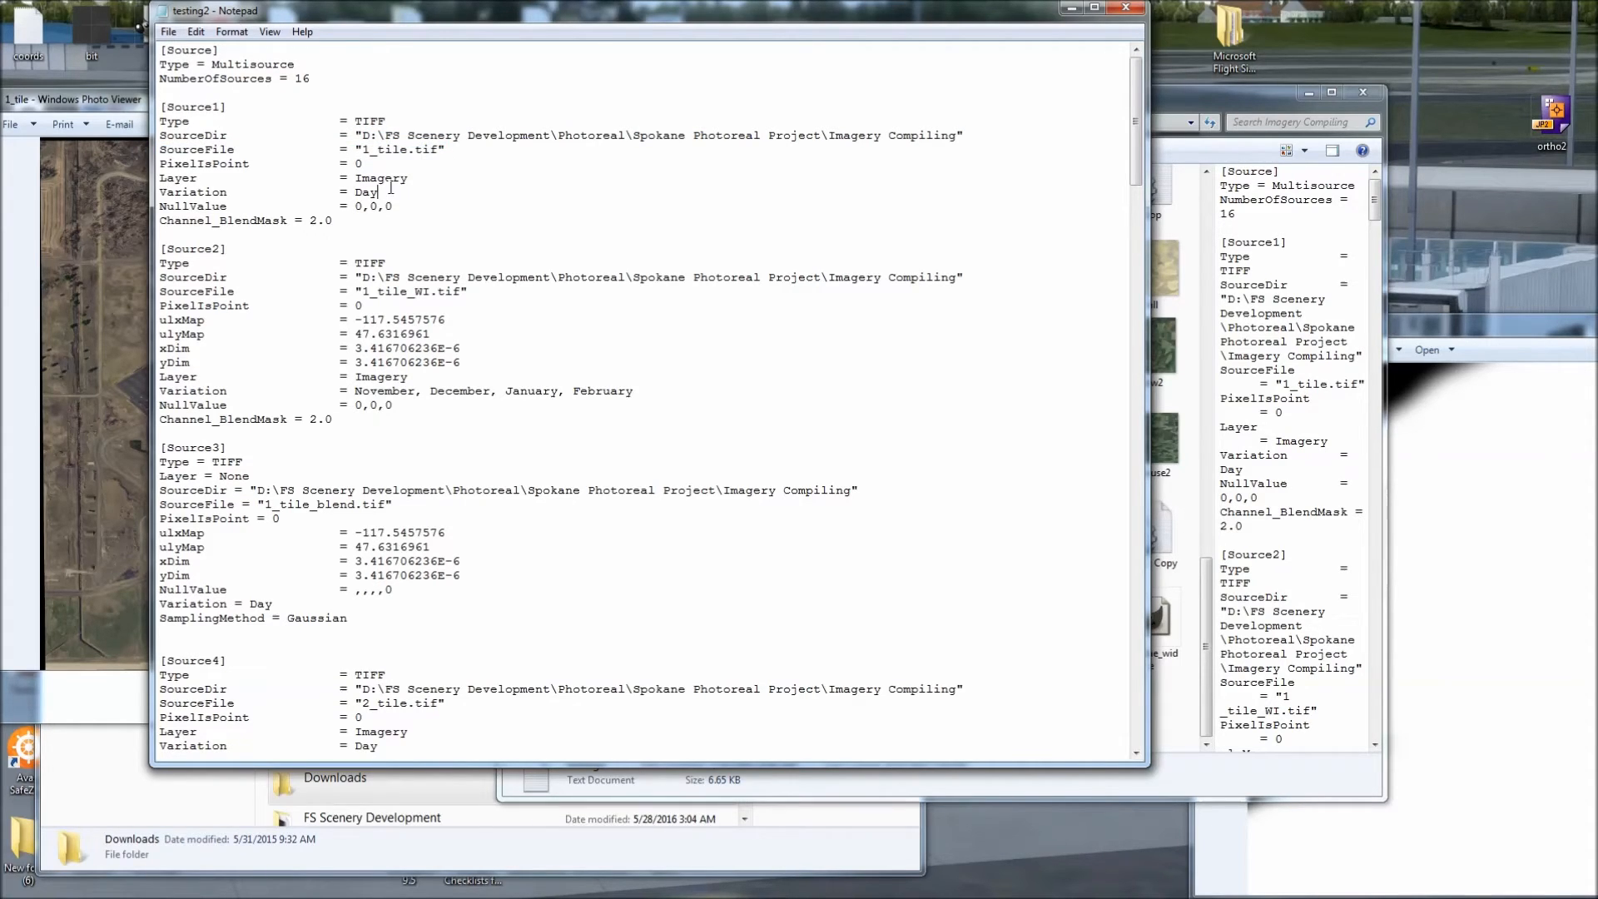
left_click(331, 230)
- Bring the 1_tile image viewer in front of the testing2 text and inspect the aerial tile
left_click(116, 113)
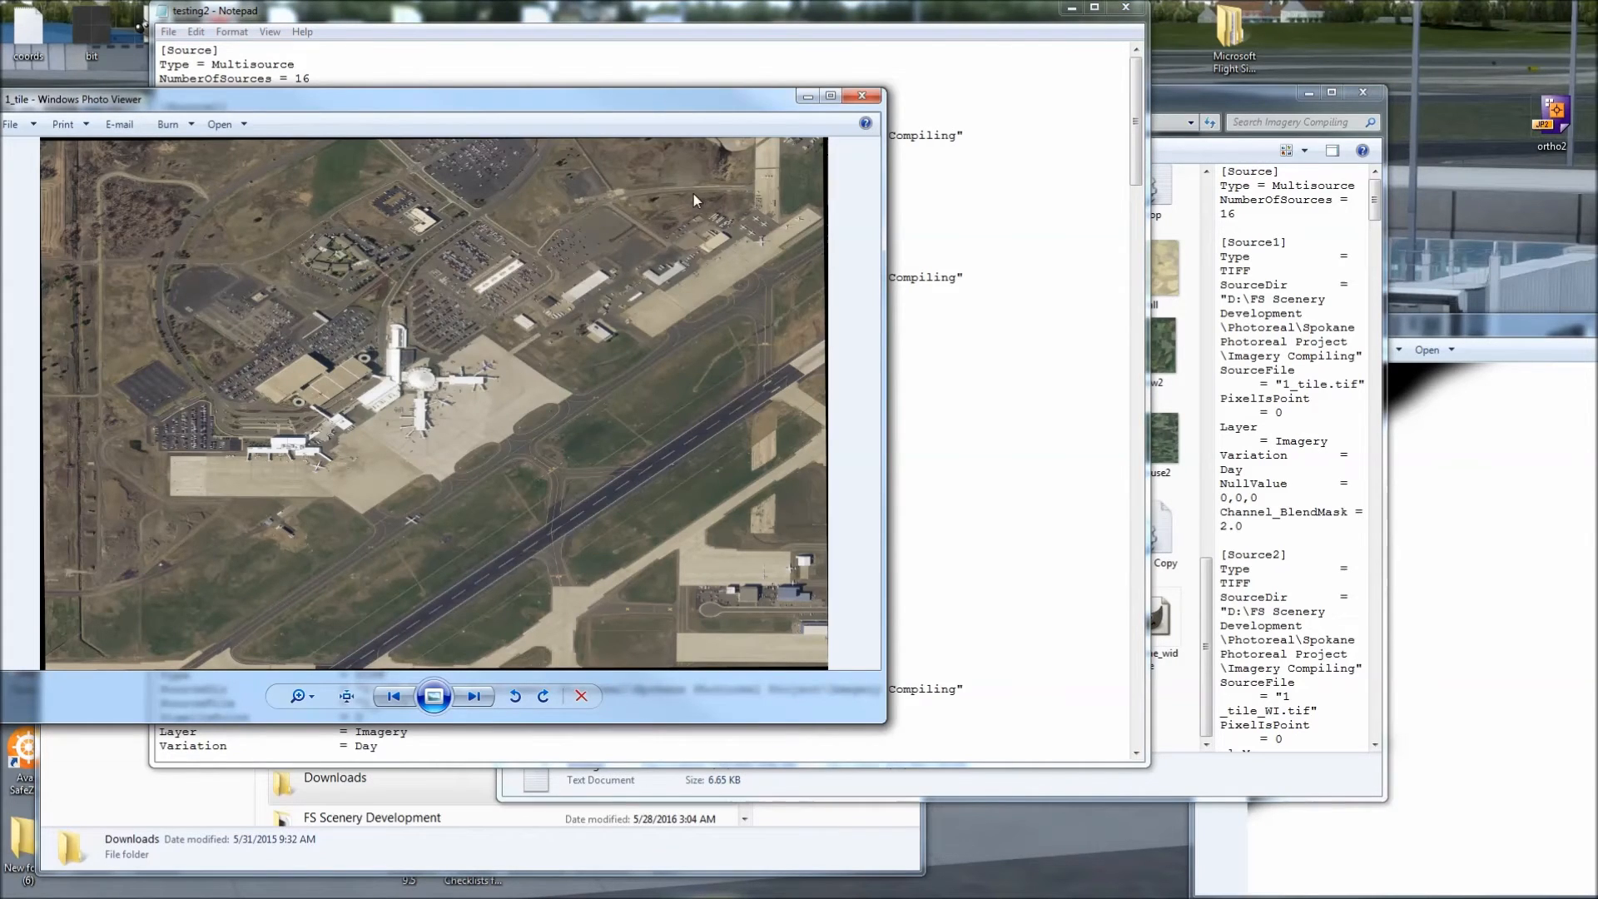
left_click(999, 286)
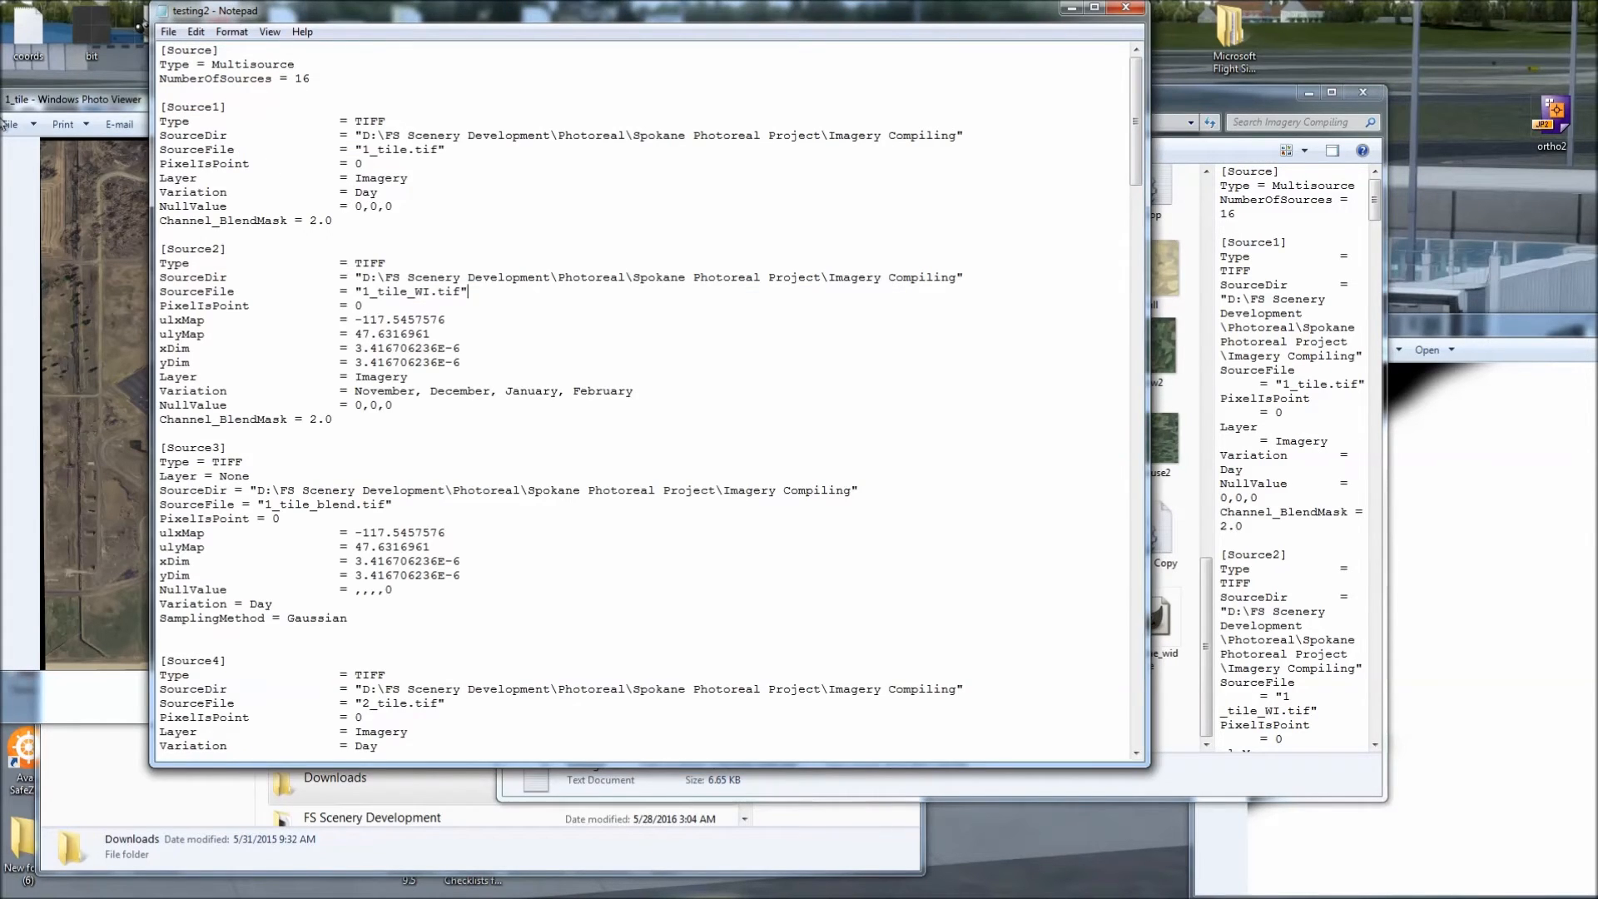
left_click(70, 210)
left_click_drag(681, 112, 954, 138)
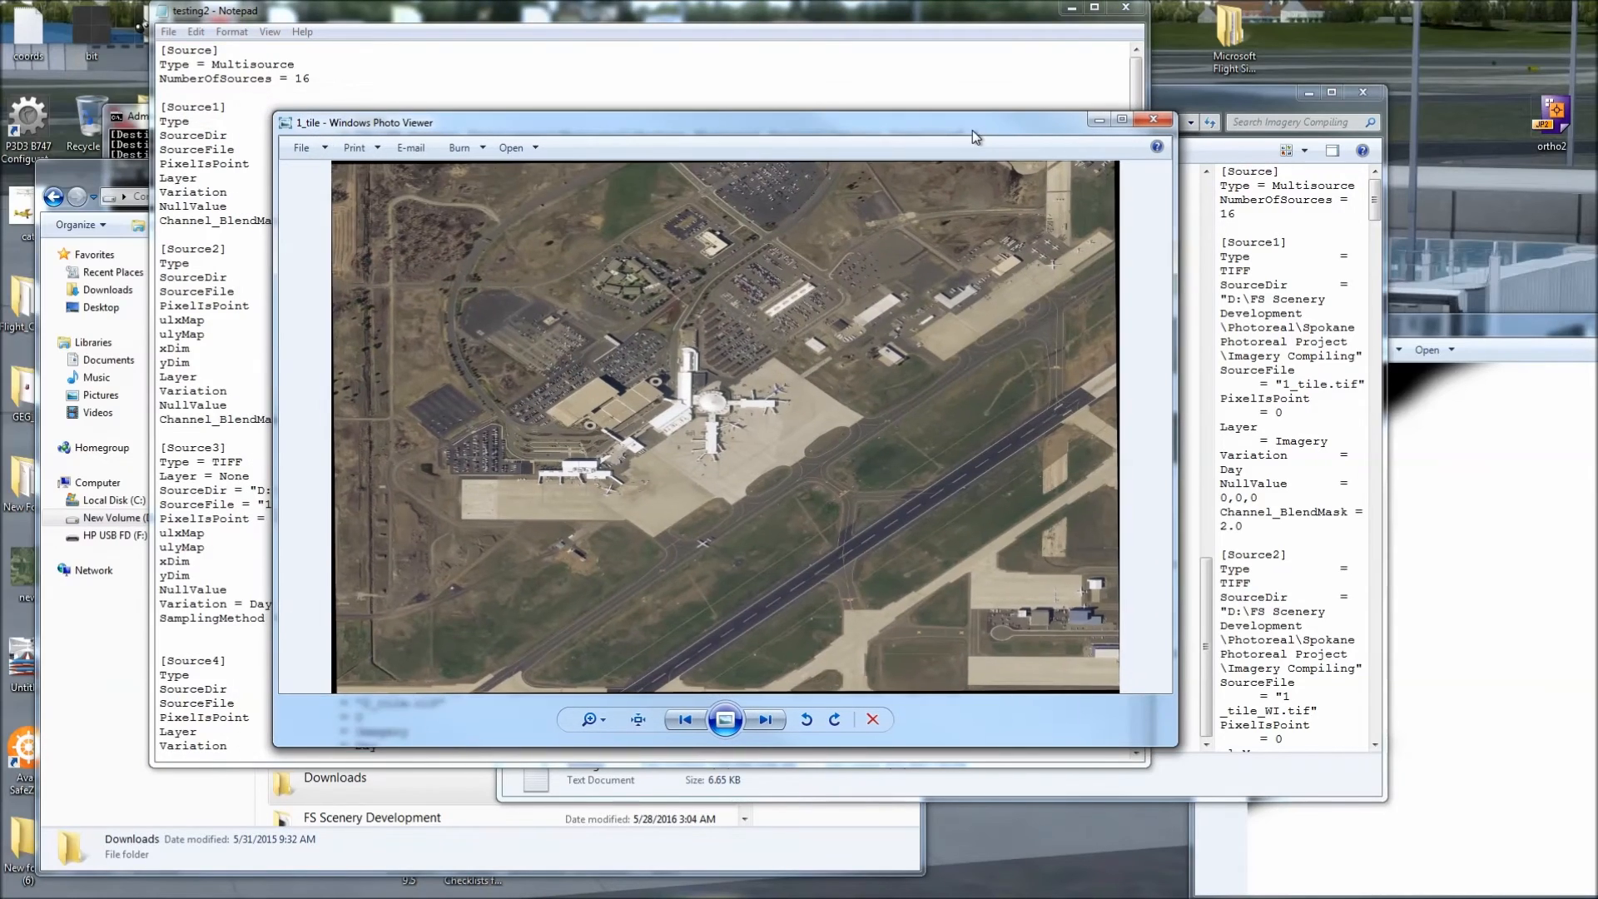
scroll(687, 398, "up", 3)
scroll(694, 398, "down", 3)
- Return to the testing2 text and compare the Layer, Variation and NullValue entries of Source1 with the Source2 section
left_click(781, 62)
left_click(425, 179)
left_click(206, 178)
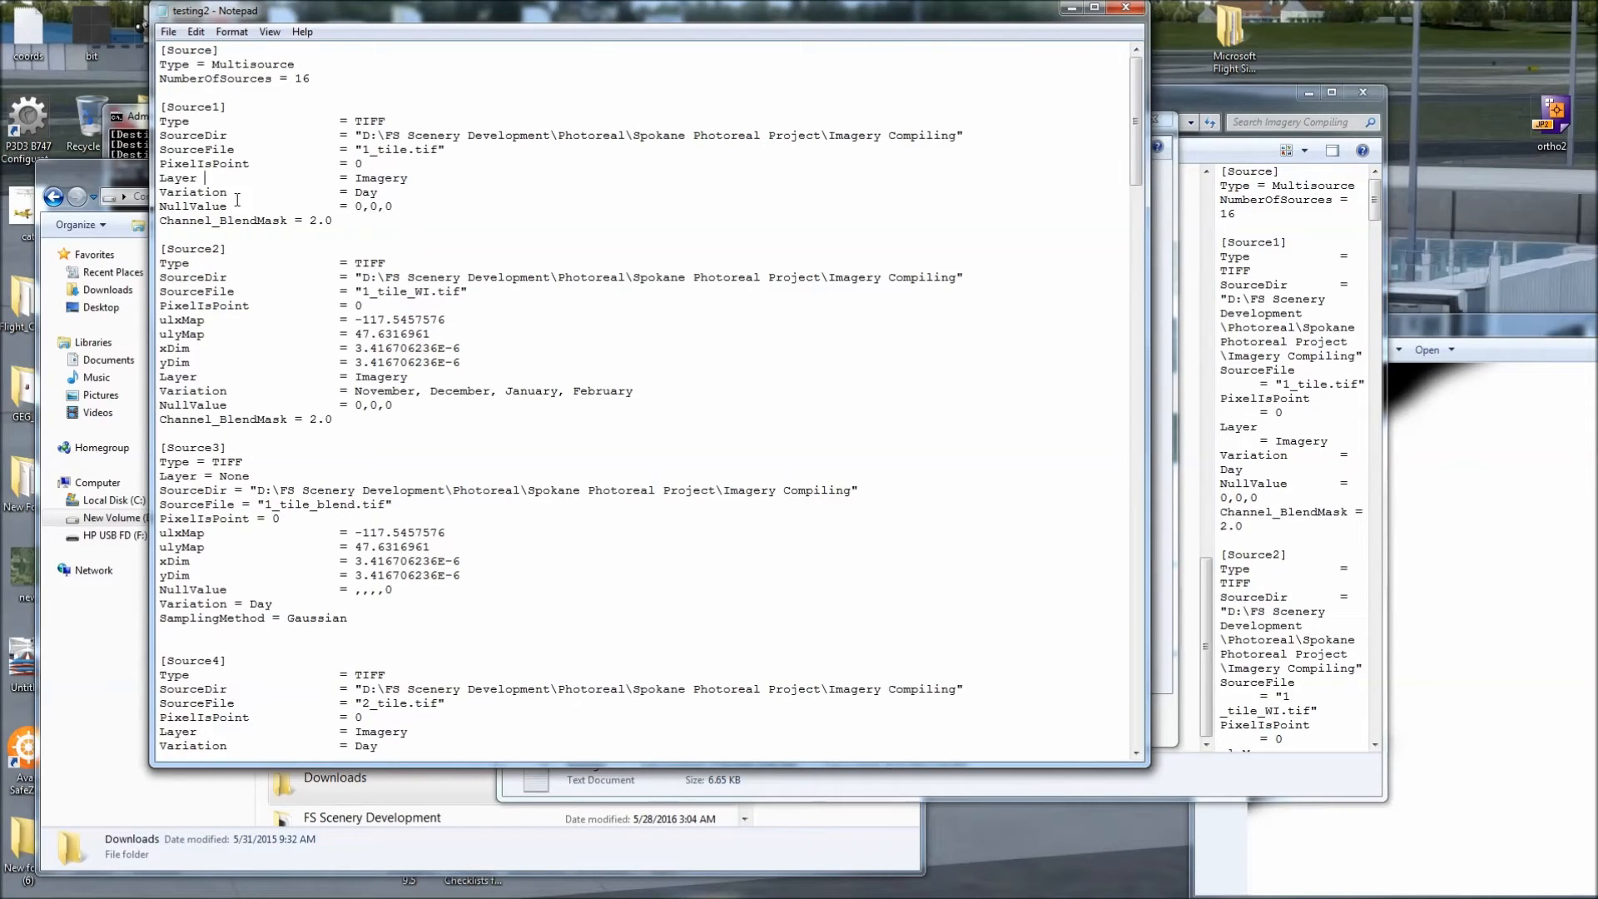
left_click(358, 237)
scroll(411, 197, "down", 1)
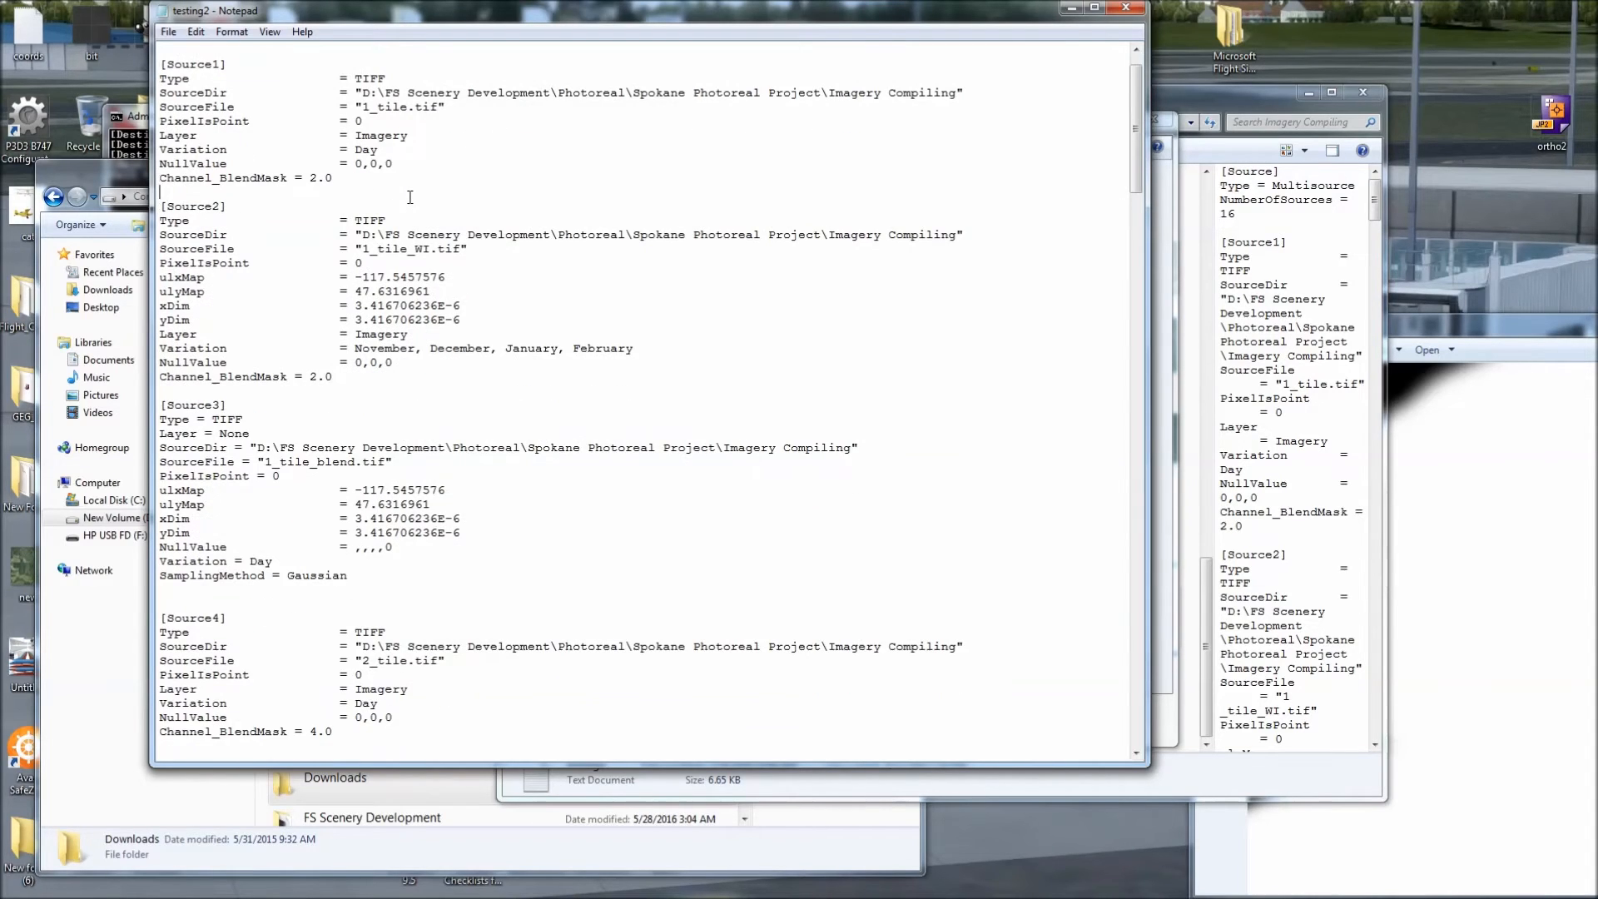
scroll(410, 198, "down", 2)
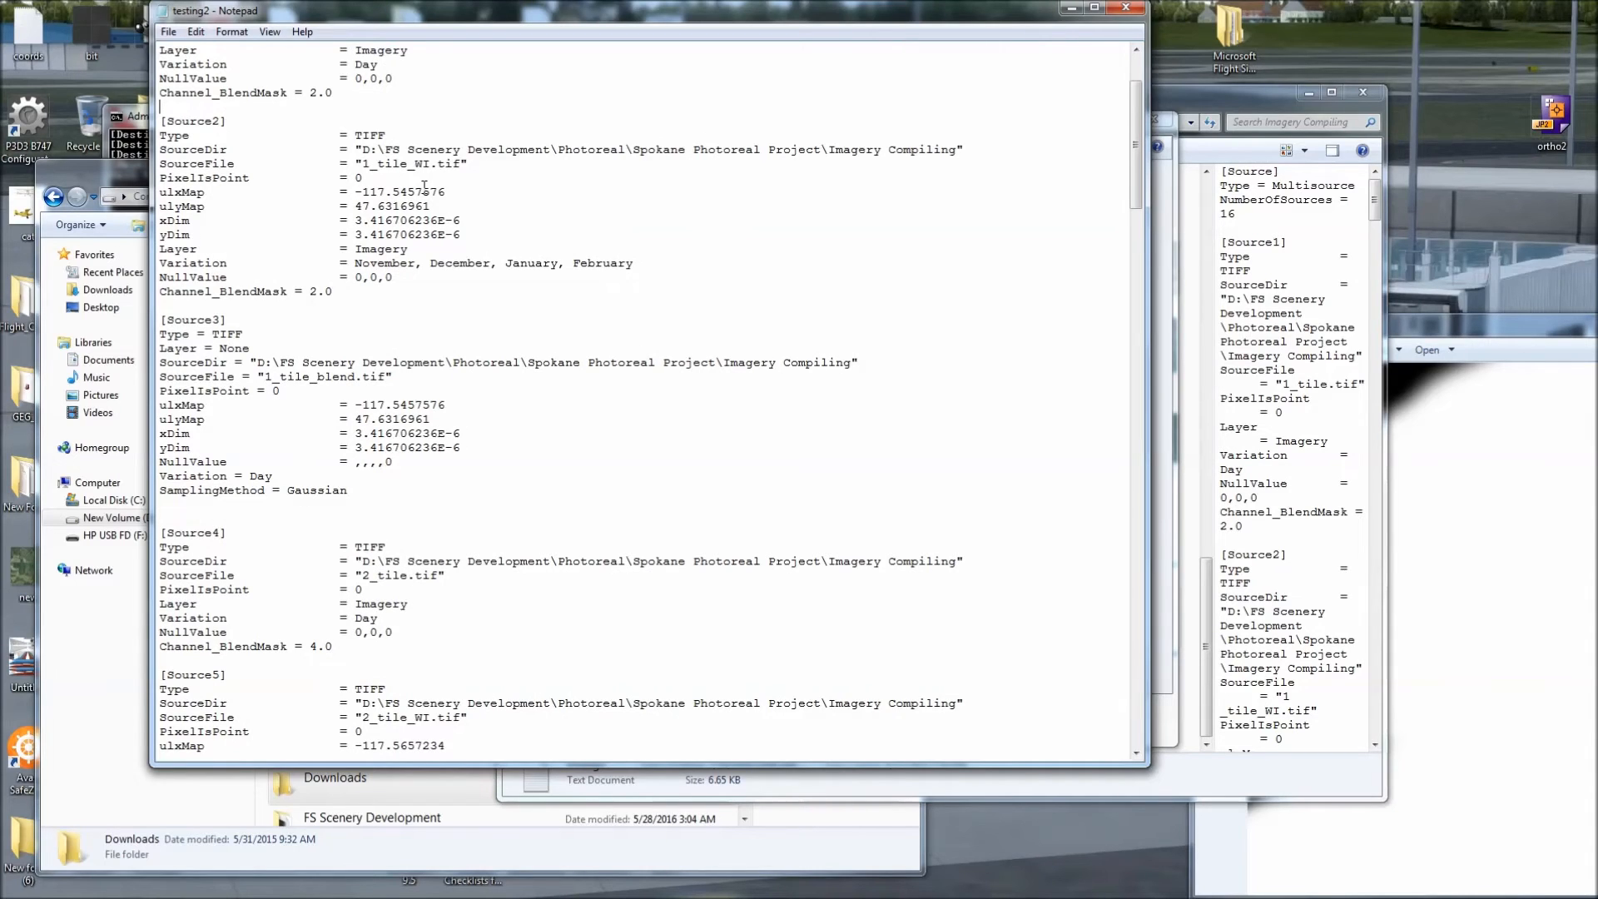
scroll(424, 186, "up", 2)
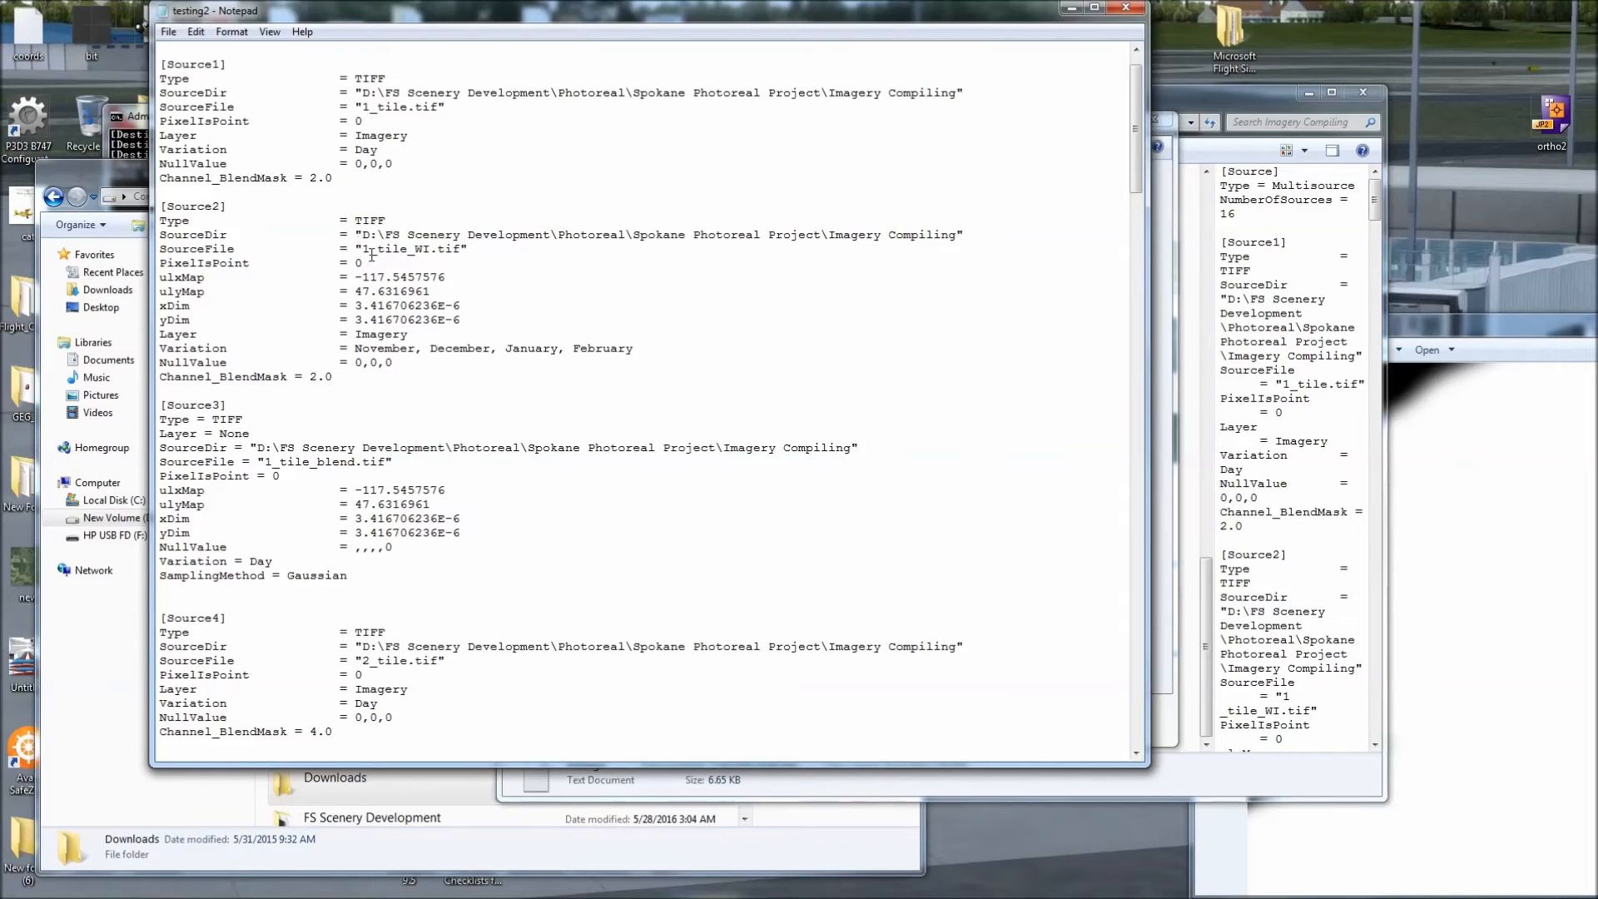
- Examine Source2 by highlighting the 1_tile_WI.tif file name and the ulxMap, ulyMap, xDim and yDim lines
left_click_drag(363, 249, 470, 250)
left_click_drag(460, 321, 157, 281)
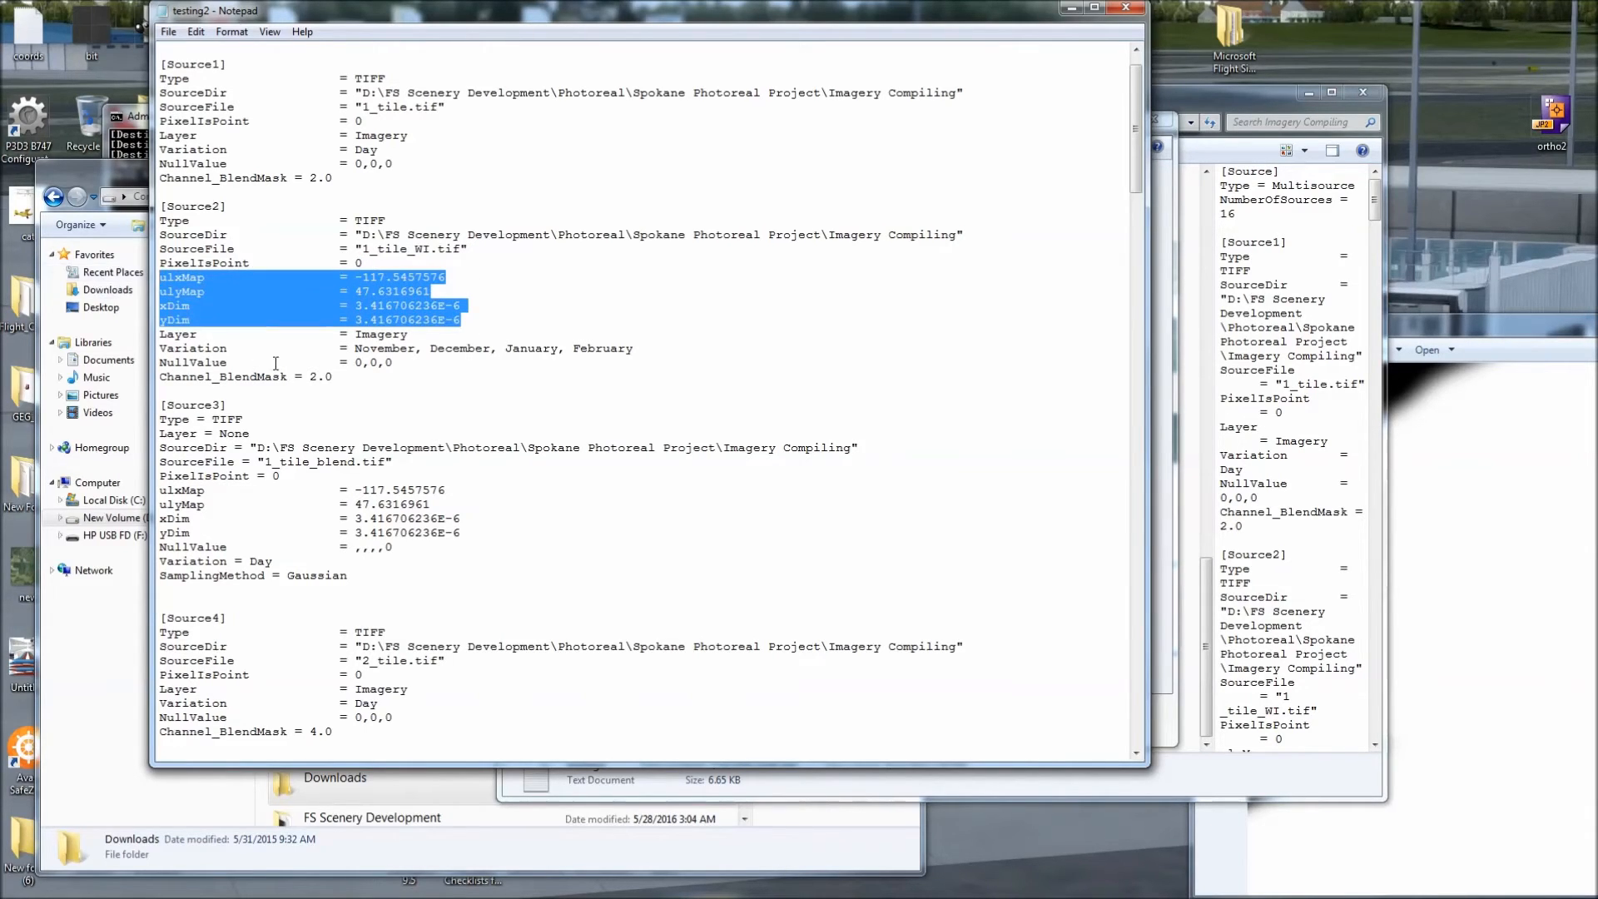
left_click(466, 333)
left_click_drag(511, 317, 158, 278)
left_click(388, 406)
scroll(388, 405, "down", 1)
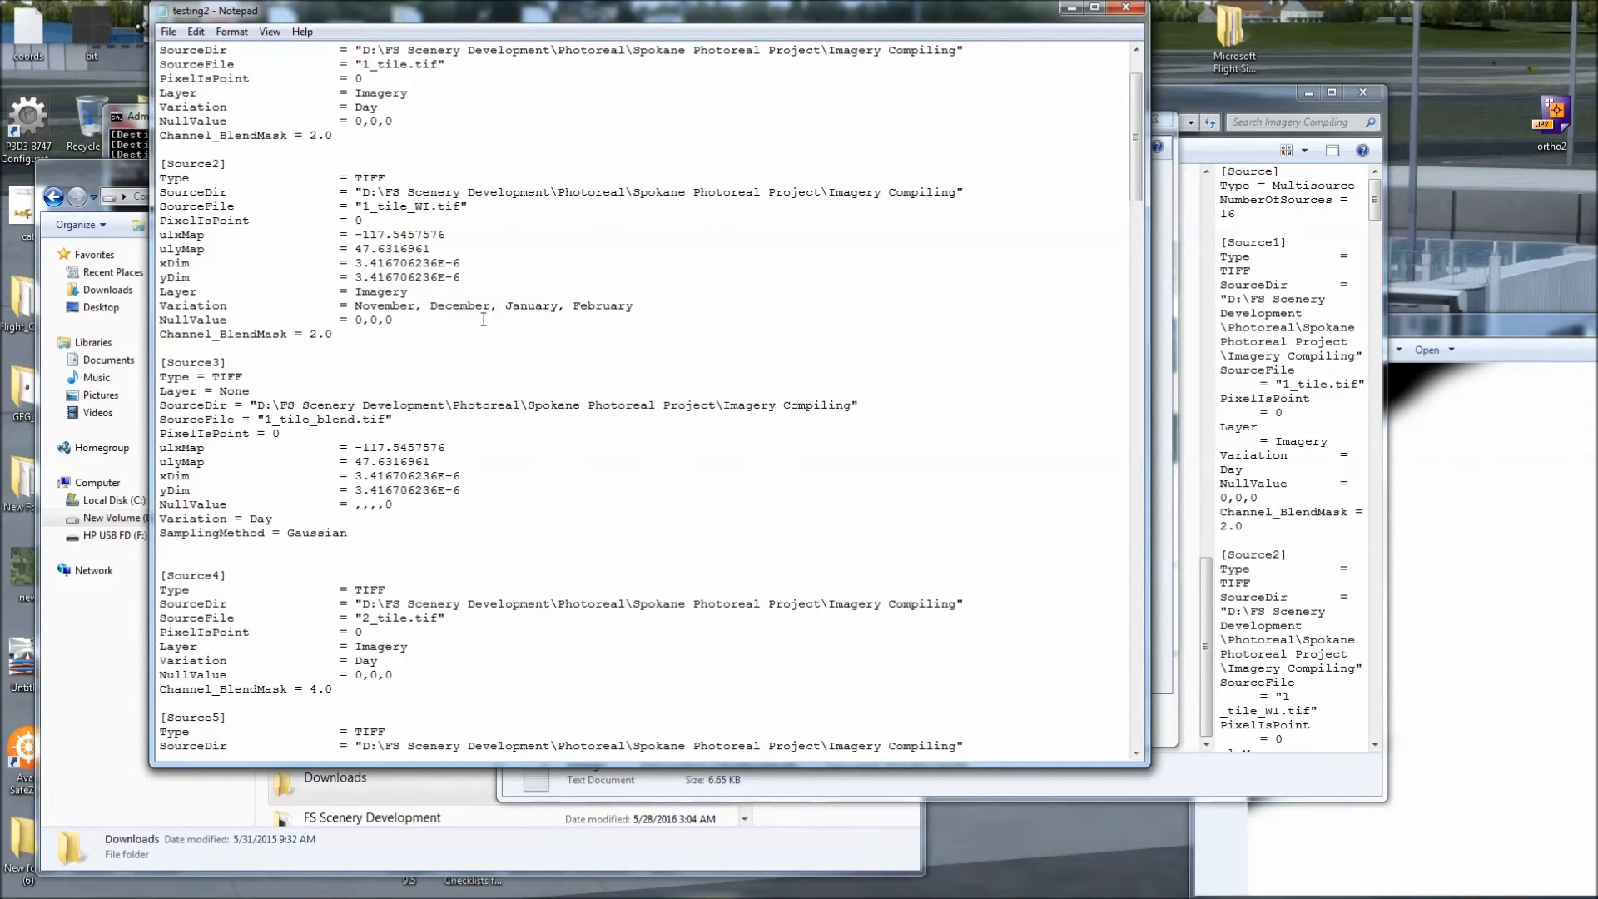
scroll(484, 320, "up", 1)
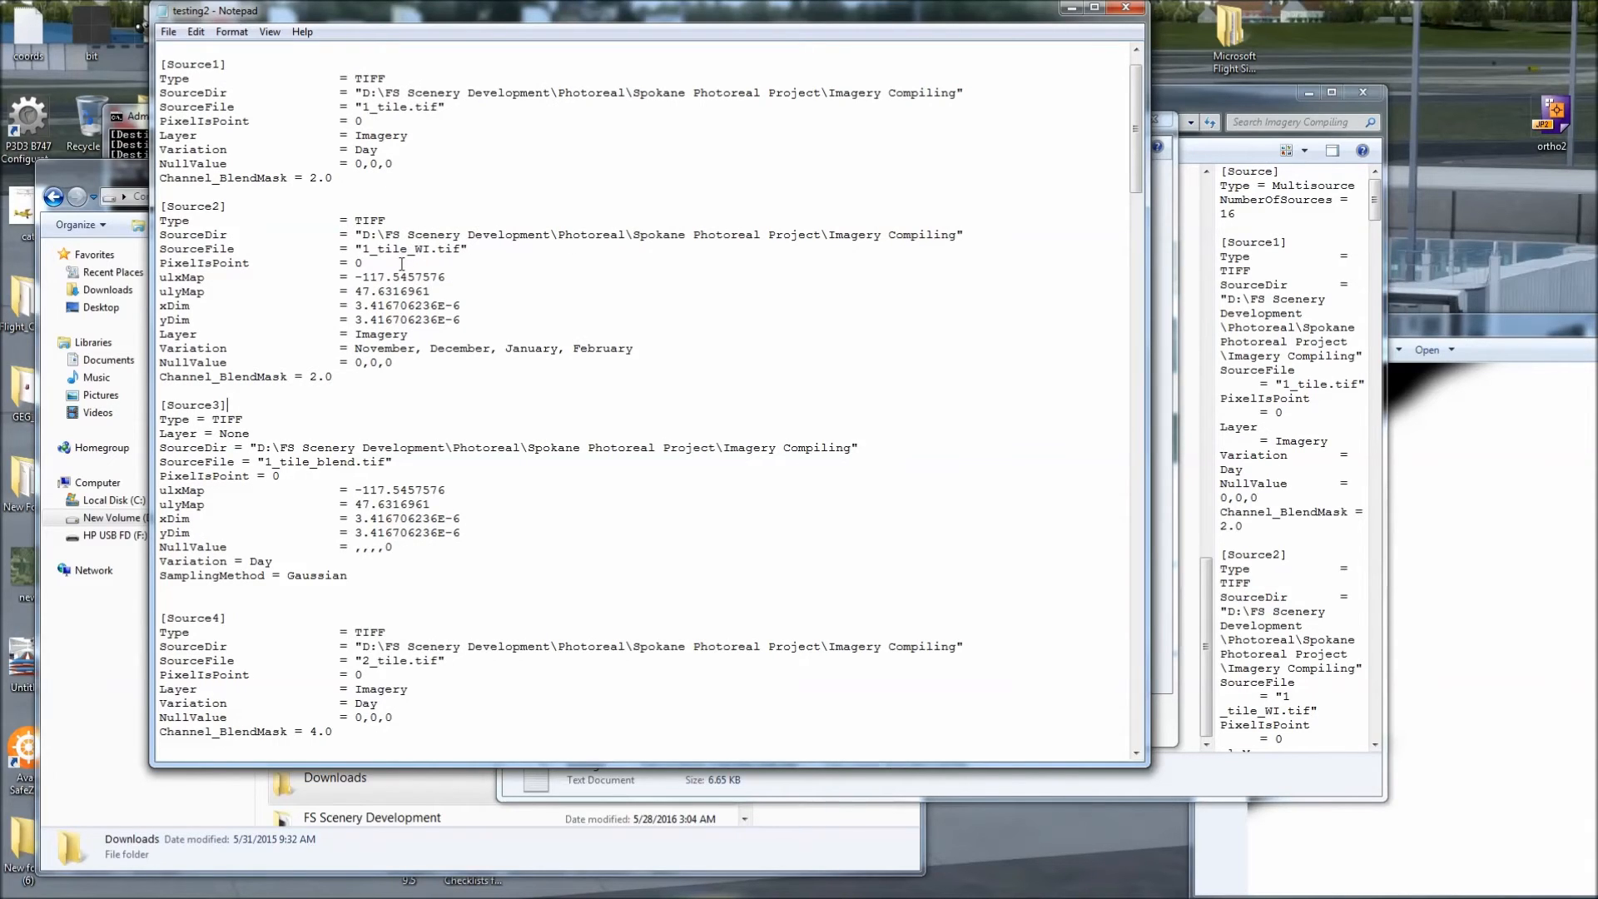
- Highlight the Variation line of Source2 listing November, December, January and February
left_click_drag(552, 344, 637, 350)
left_click(165, 348)
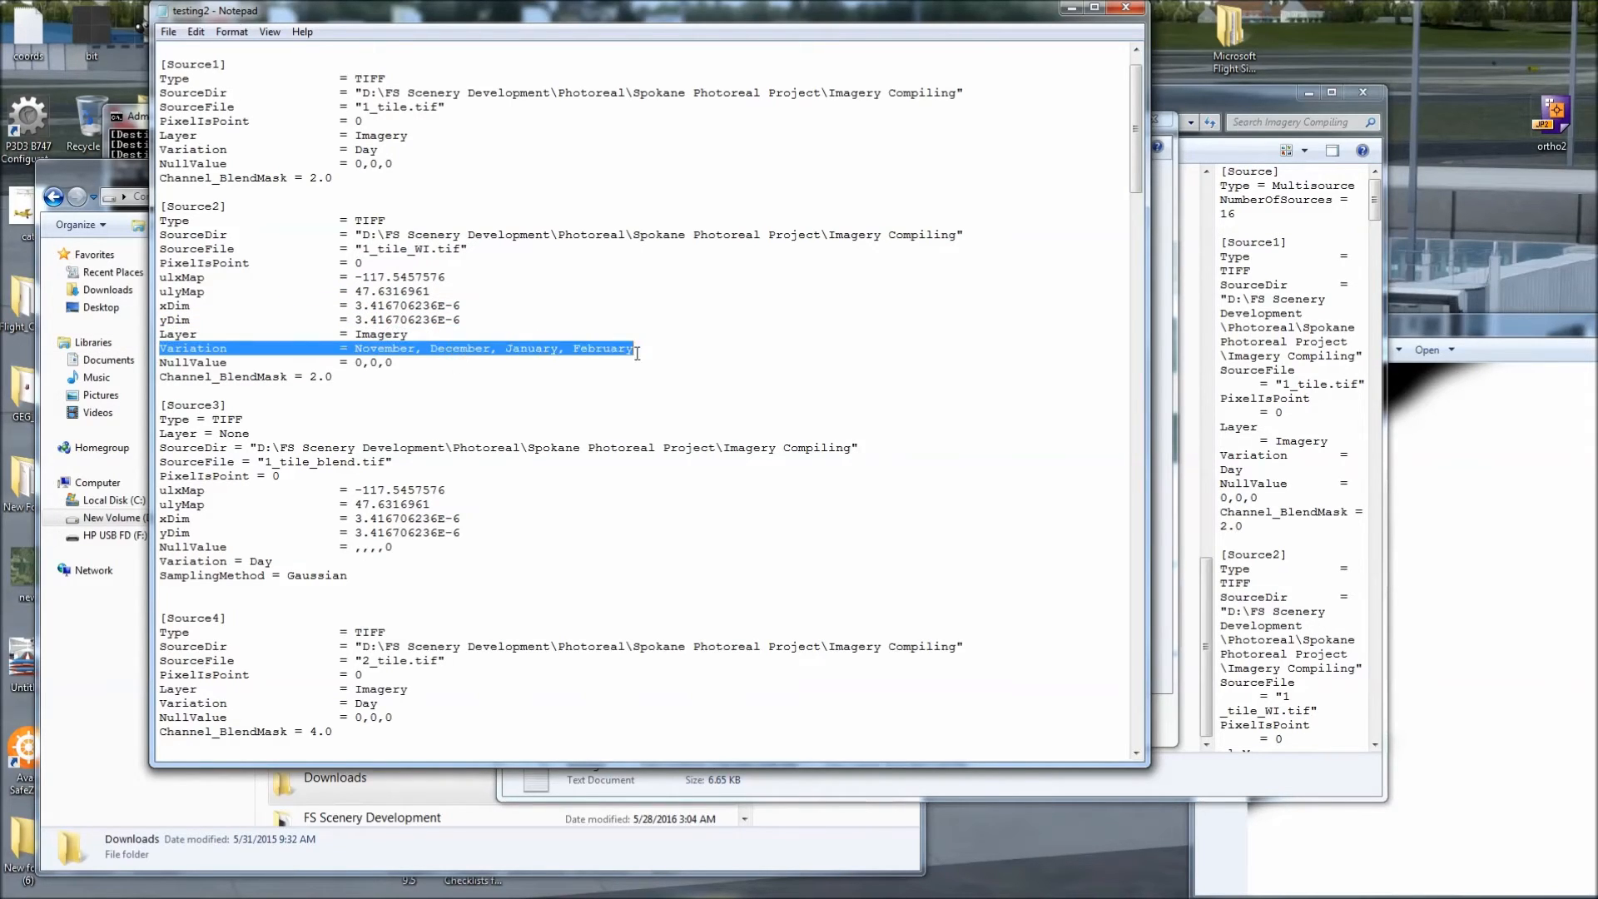
left_click(432, 391)
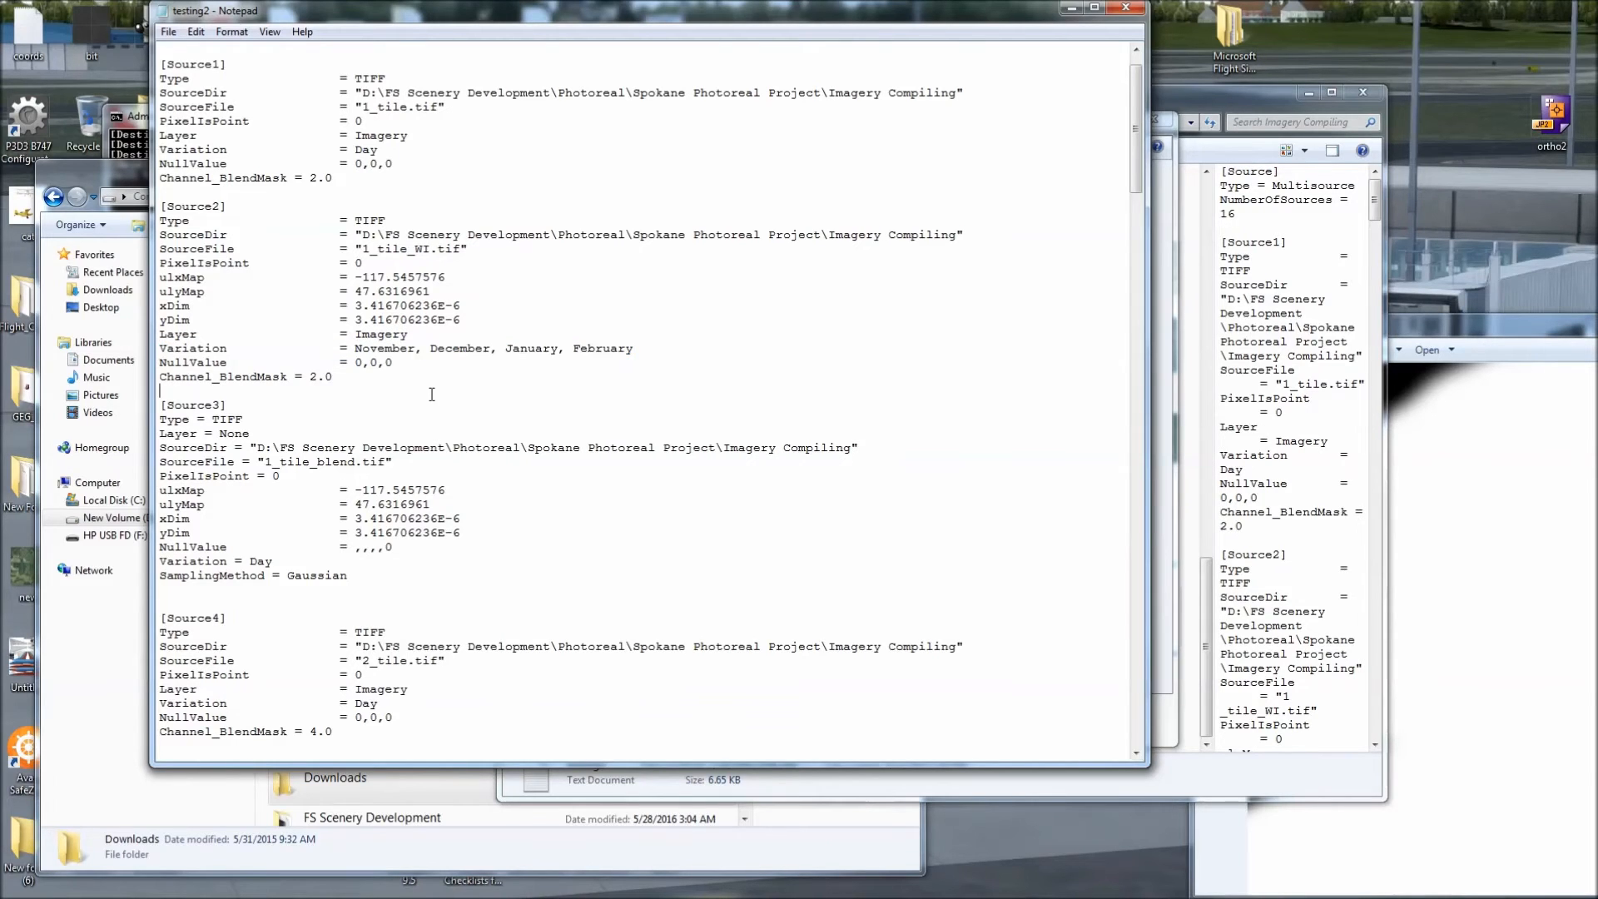
- Examine the Source3 blend mask section by highlighting its PixelIsPoint to SamplingMethod lines and its NullValue entry
scroll(420, 392, "down", 2)
scroll(413, 391, "down", 1)
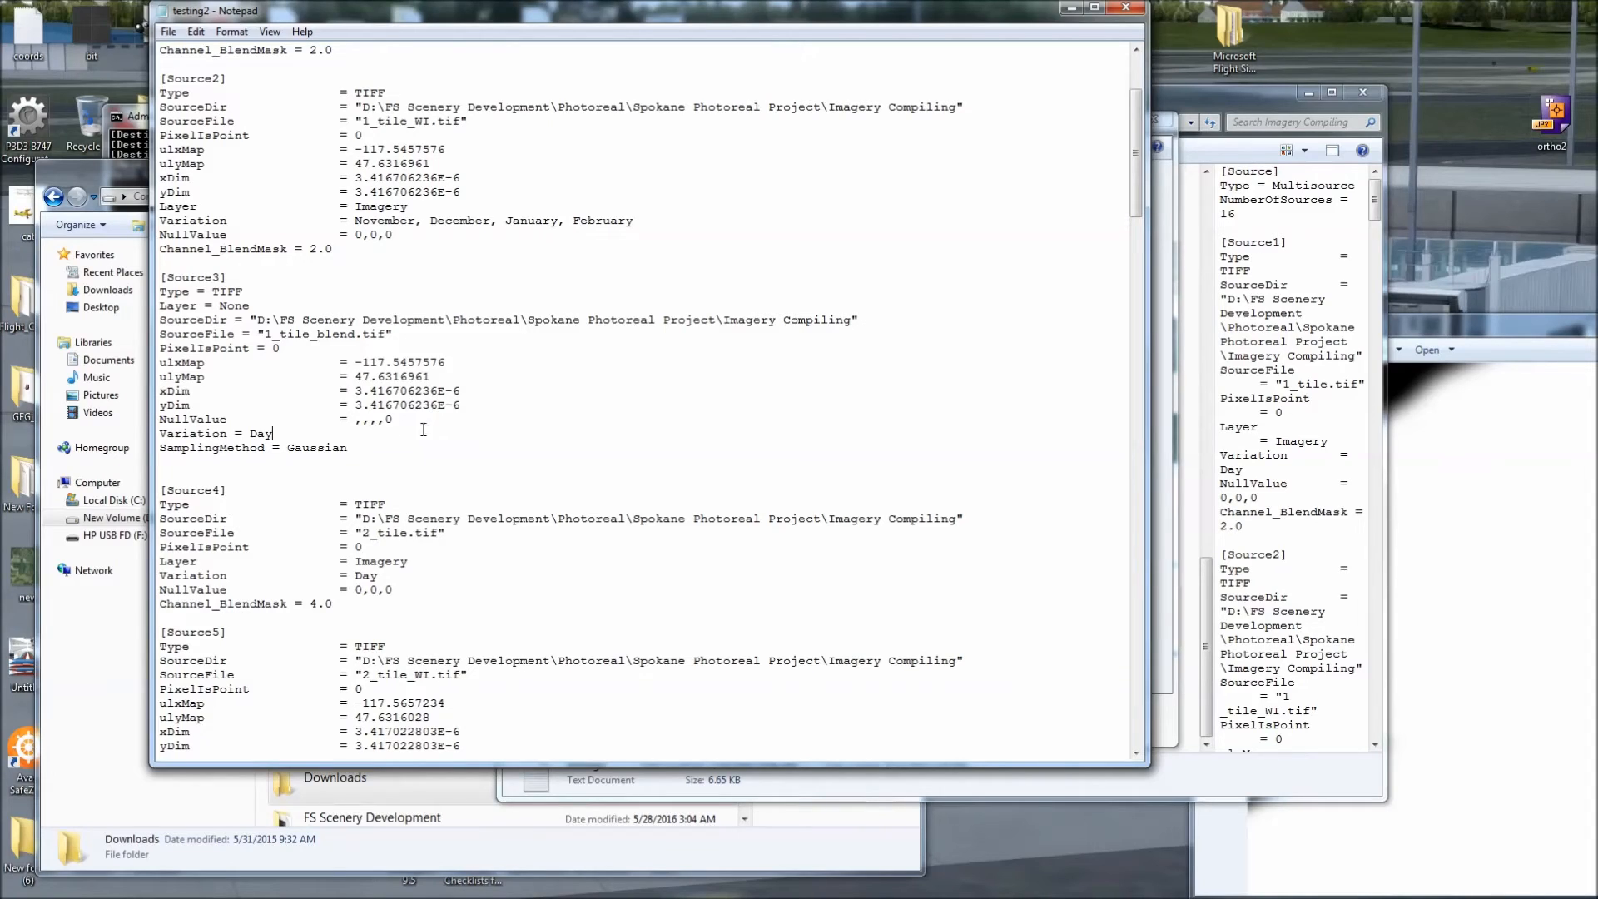
left_click_drag(370, 447, 142, 343)
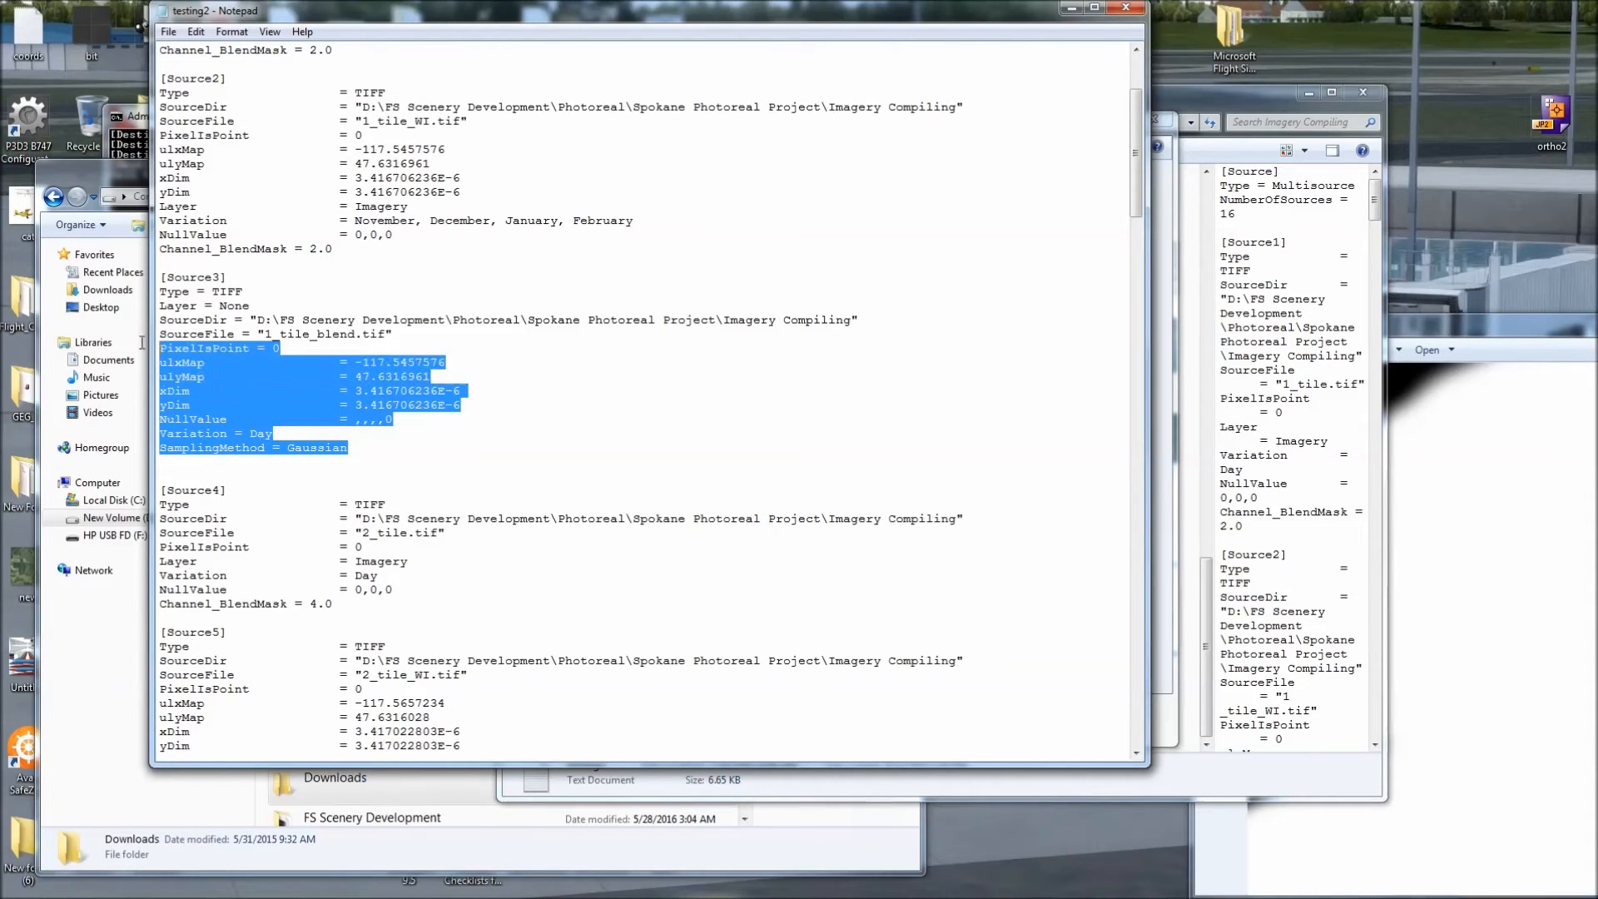
left_click(410, 421)
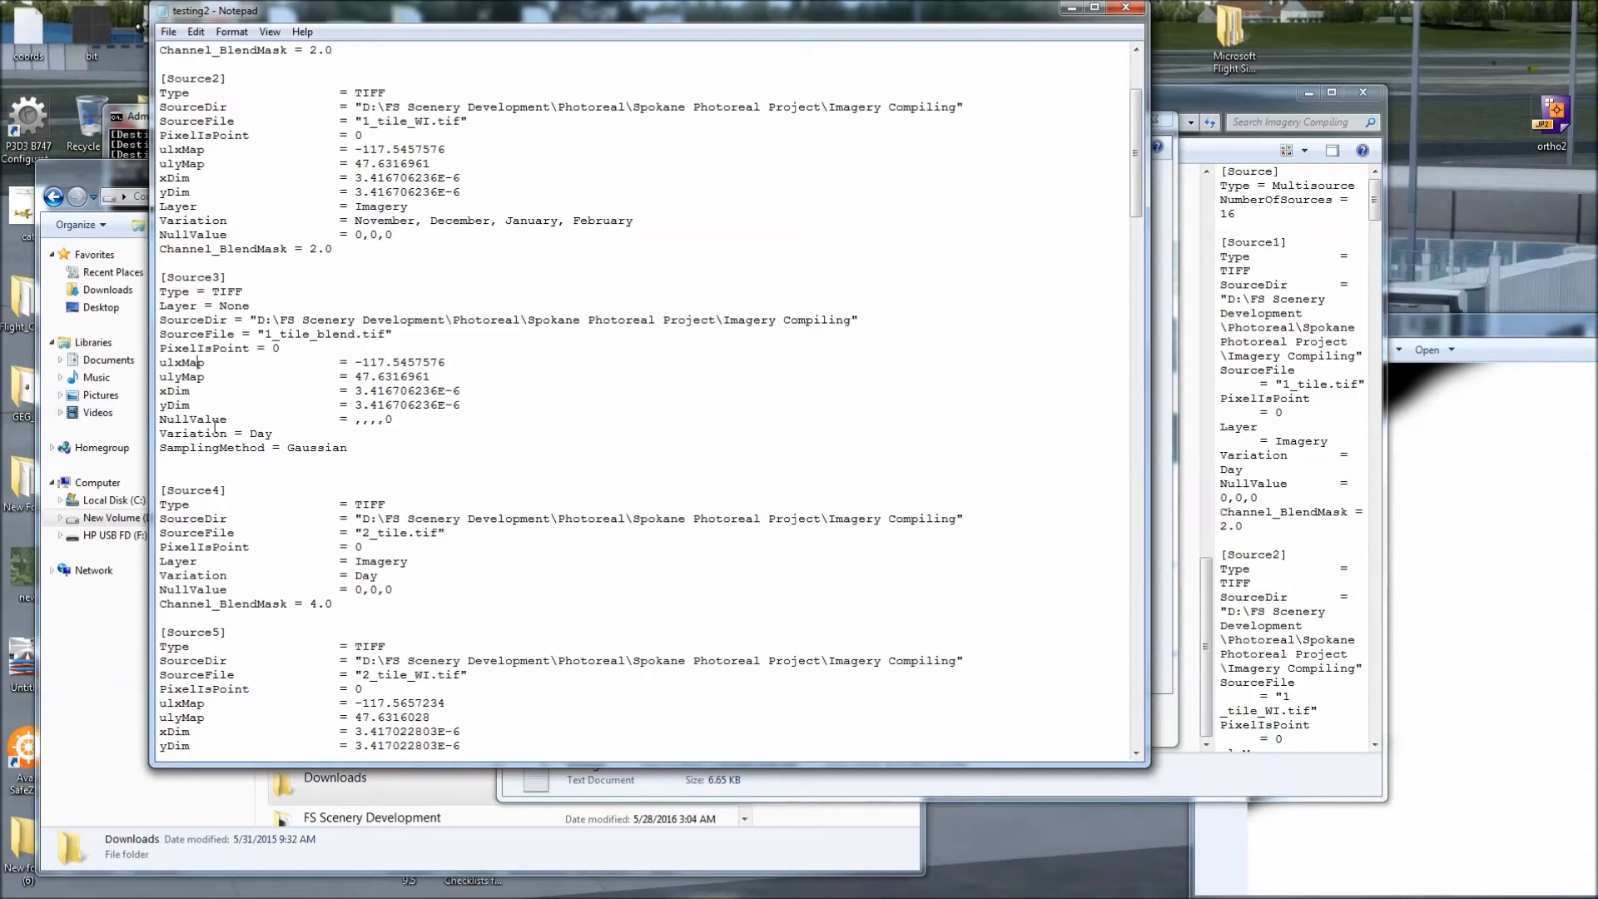
left_click_drag(394, 420, 162, 420)
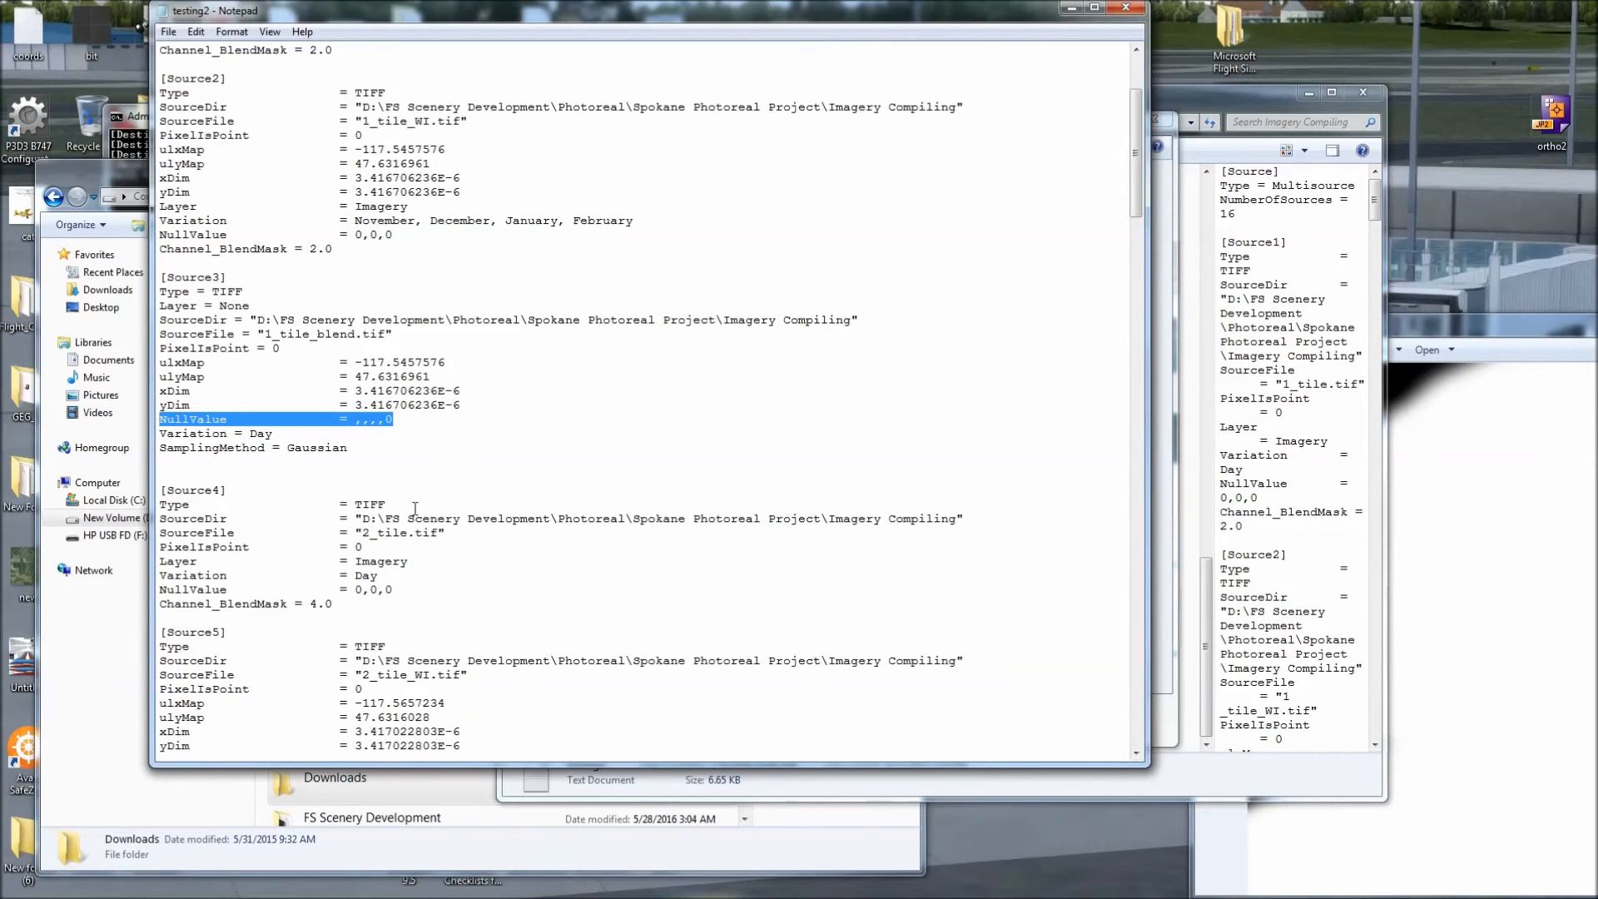
left_click(426, 531)
- Review the remaining sources of testing2 down to the Destination section and highlight the Destination header
scroll(387, 504, "down", 3)
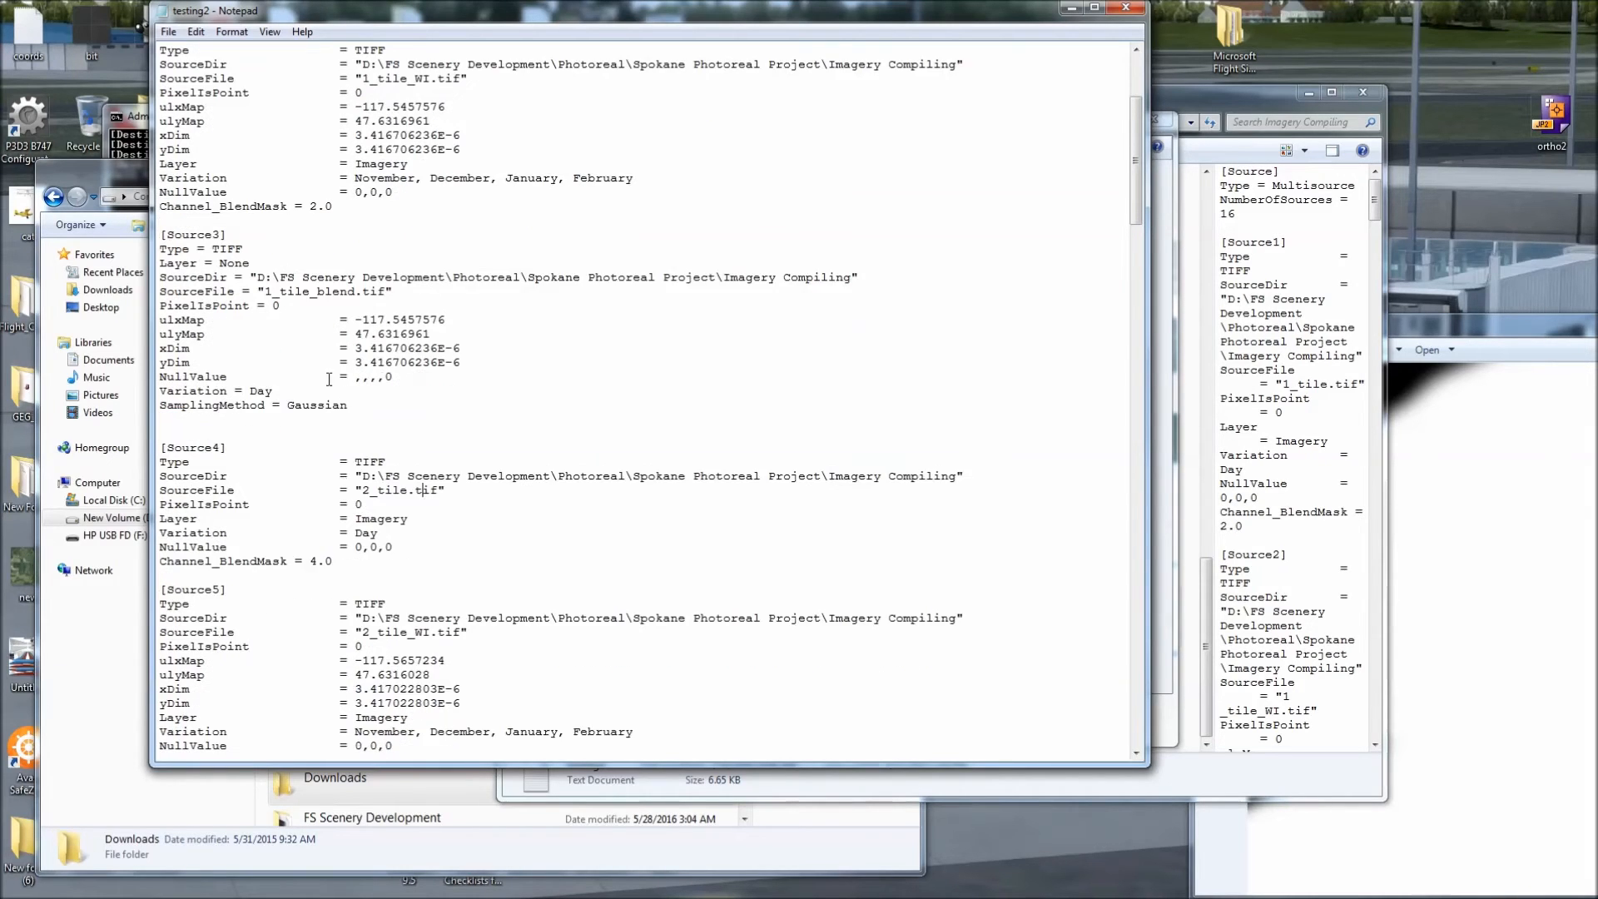
scroll(247, 603, "down", 2)
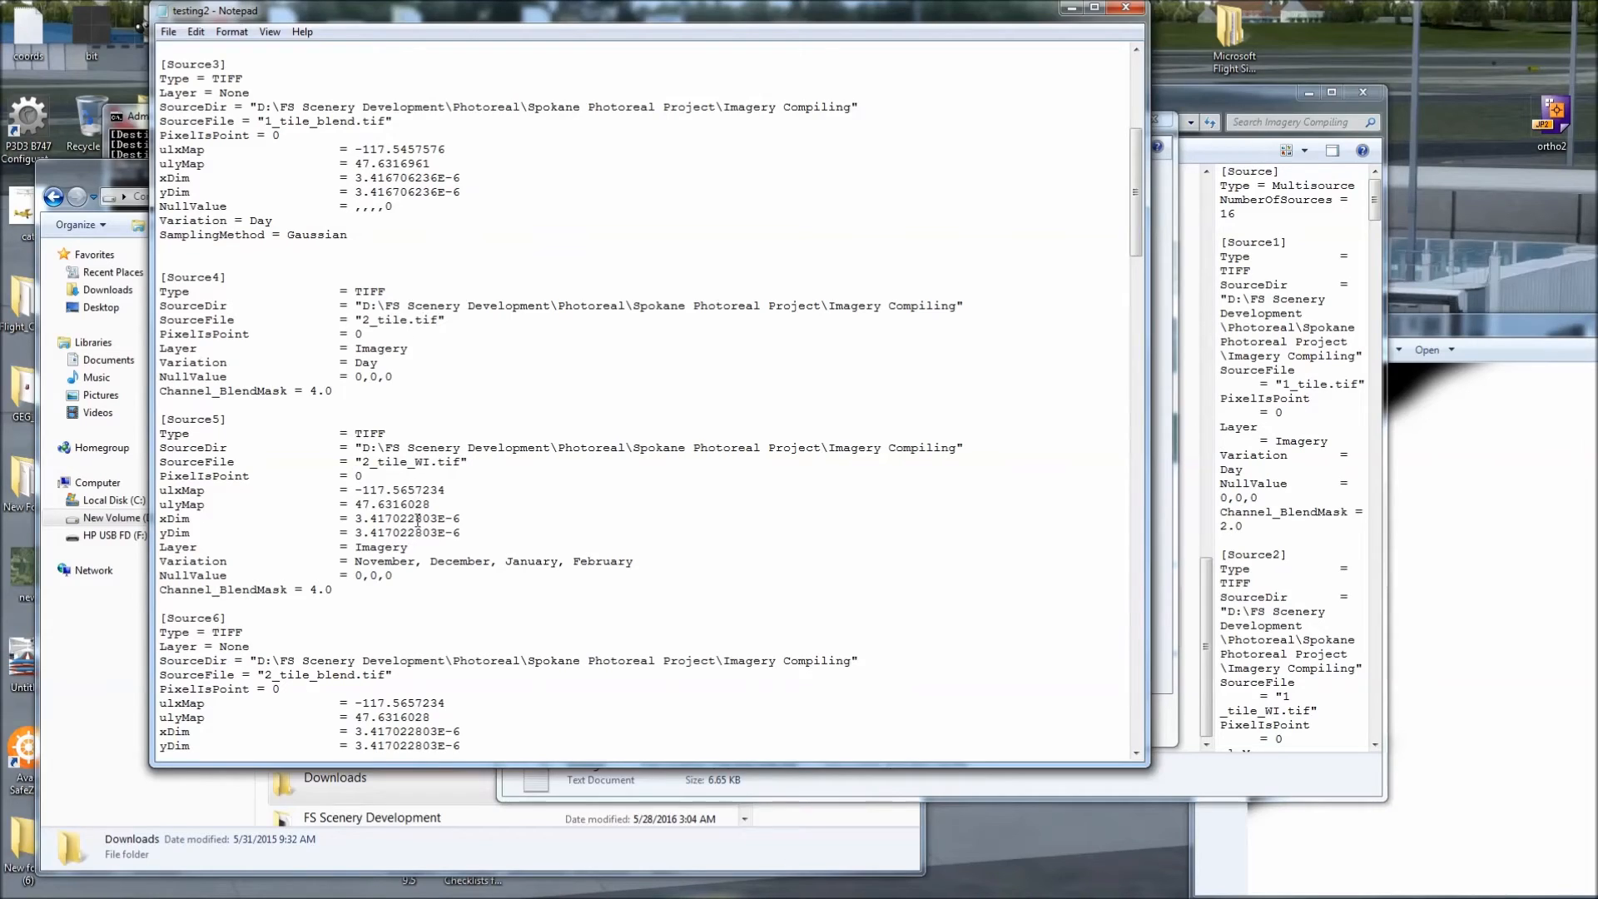
scroll(430, 600, "down", 2)
scroll(428, 623, "down", 20)
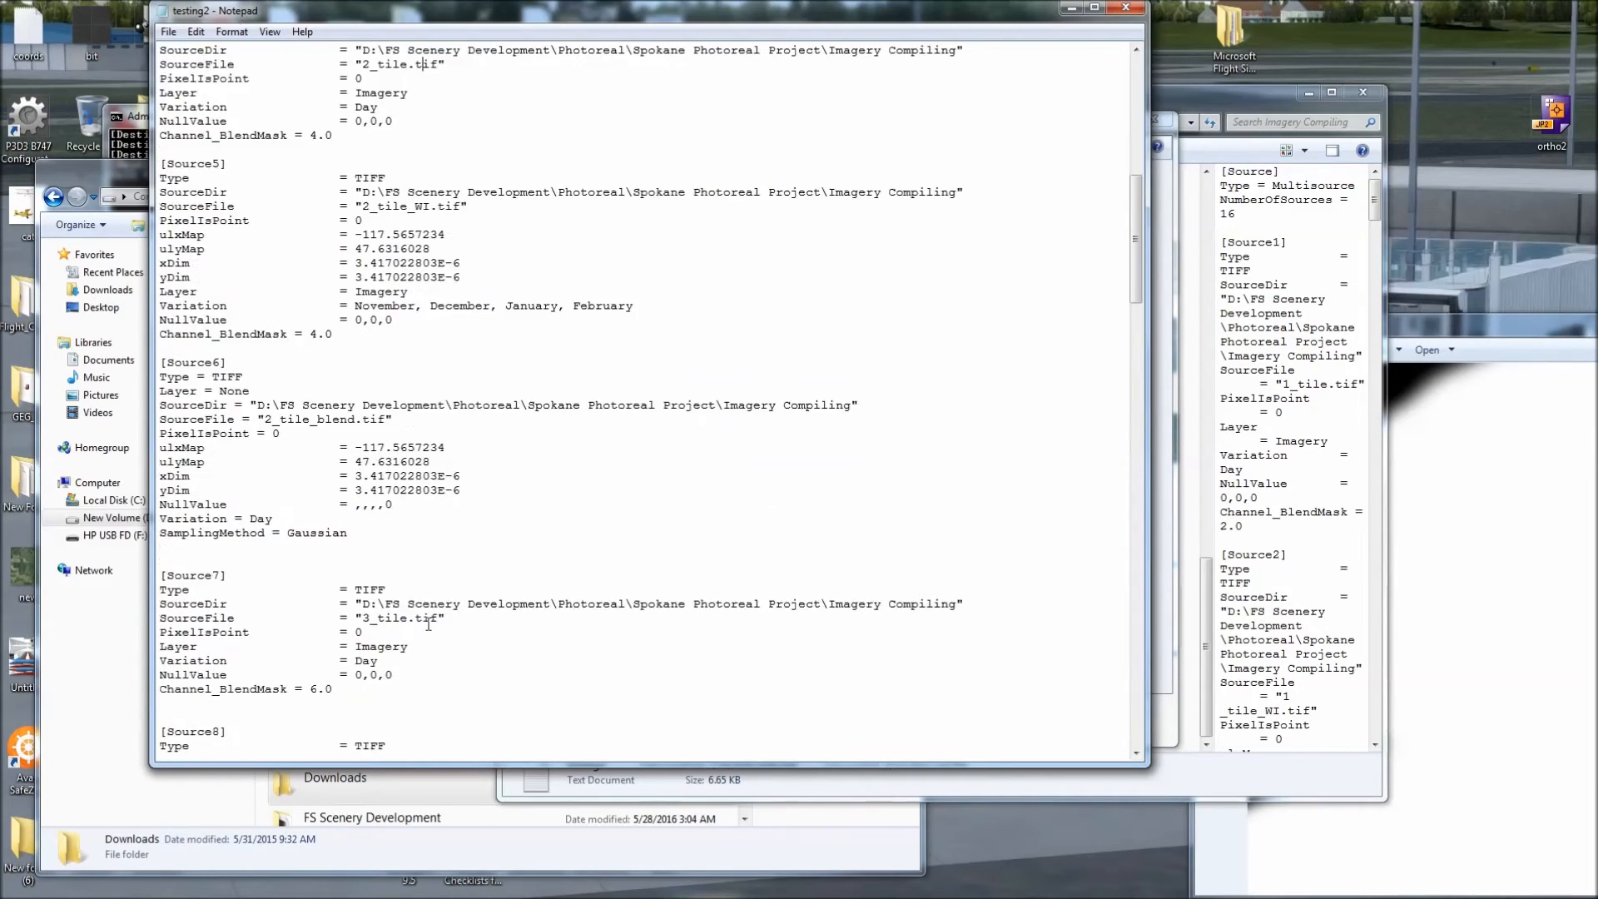
scroll(436, 583, "down", 20)
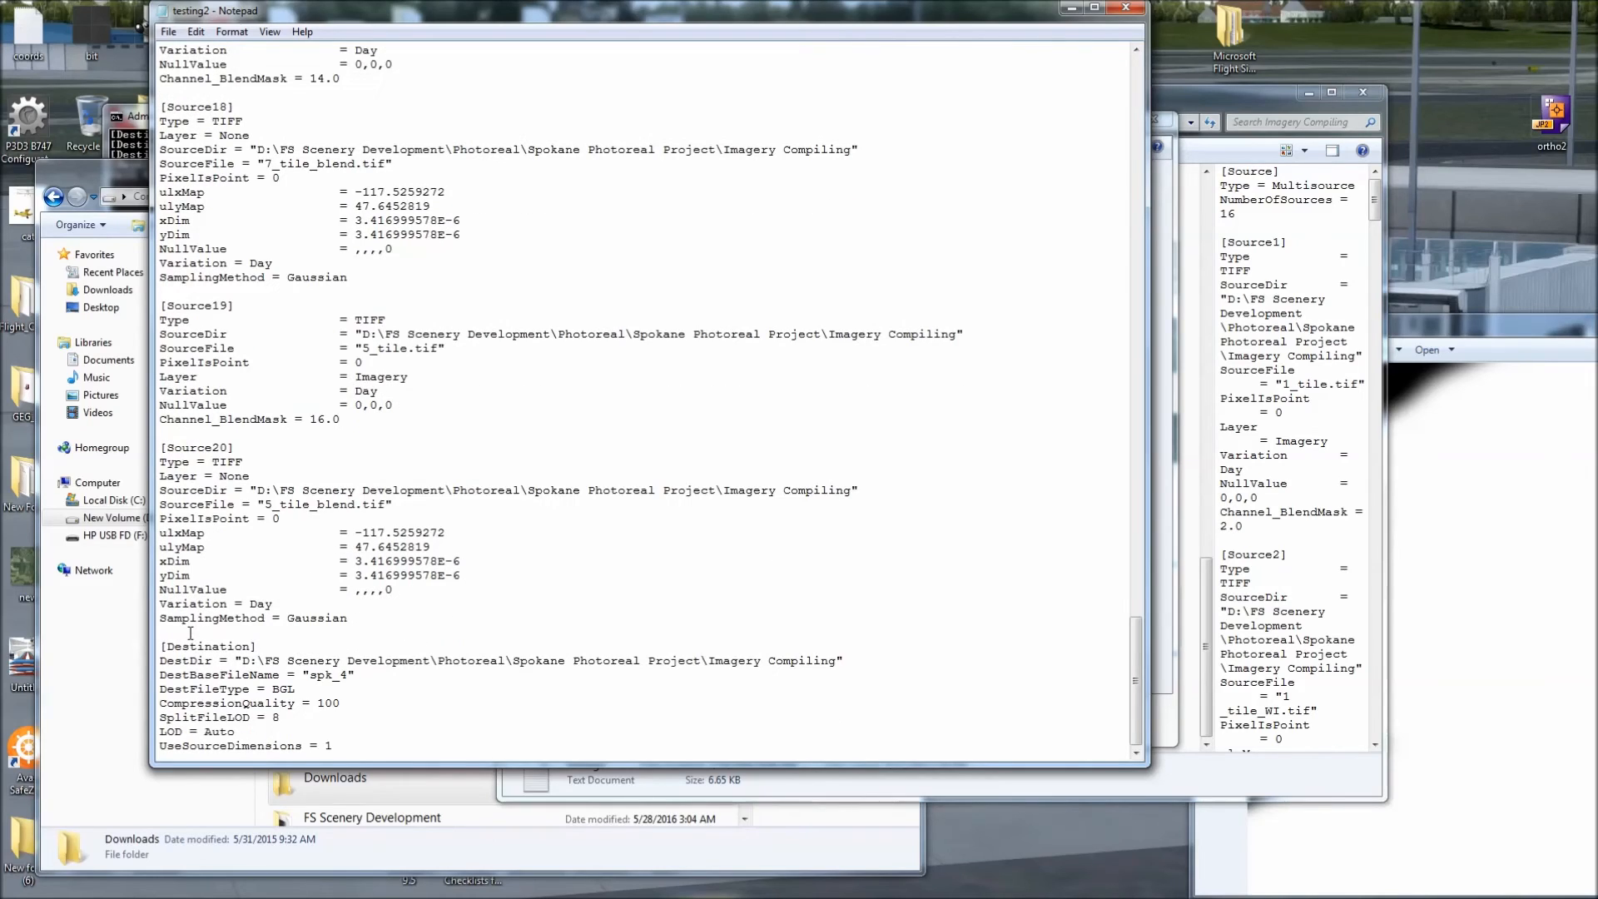
left_click_drag(160, 647, 321, 644)
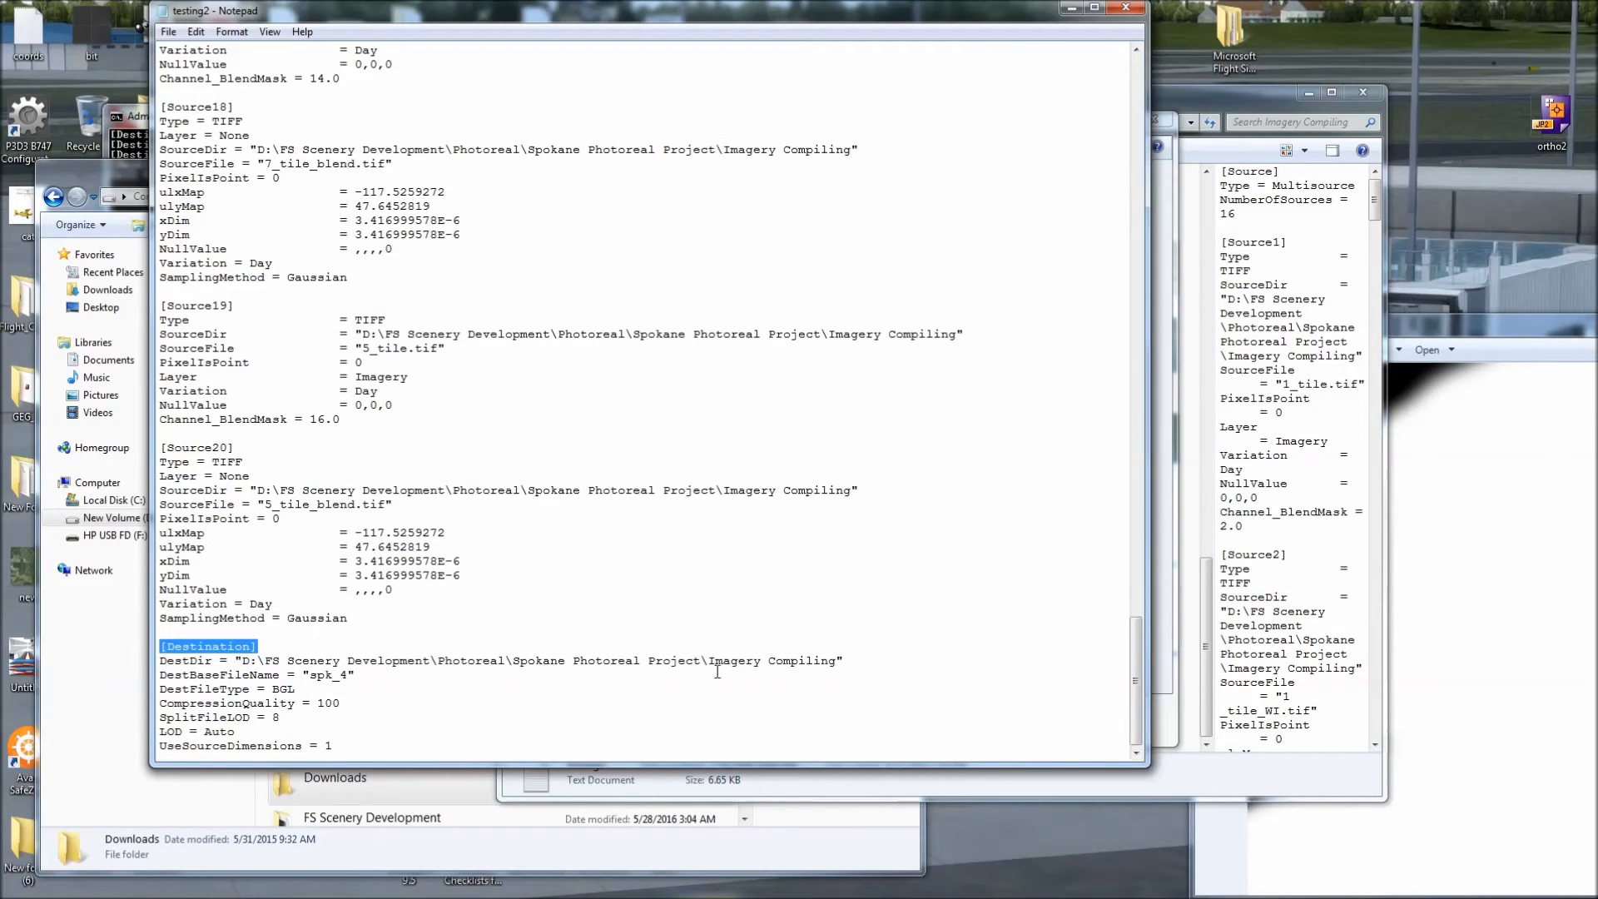
left_click(379, 709)
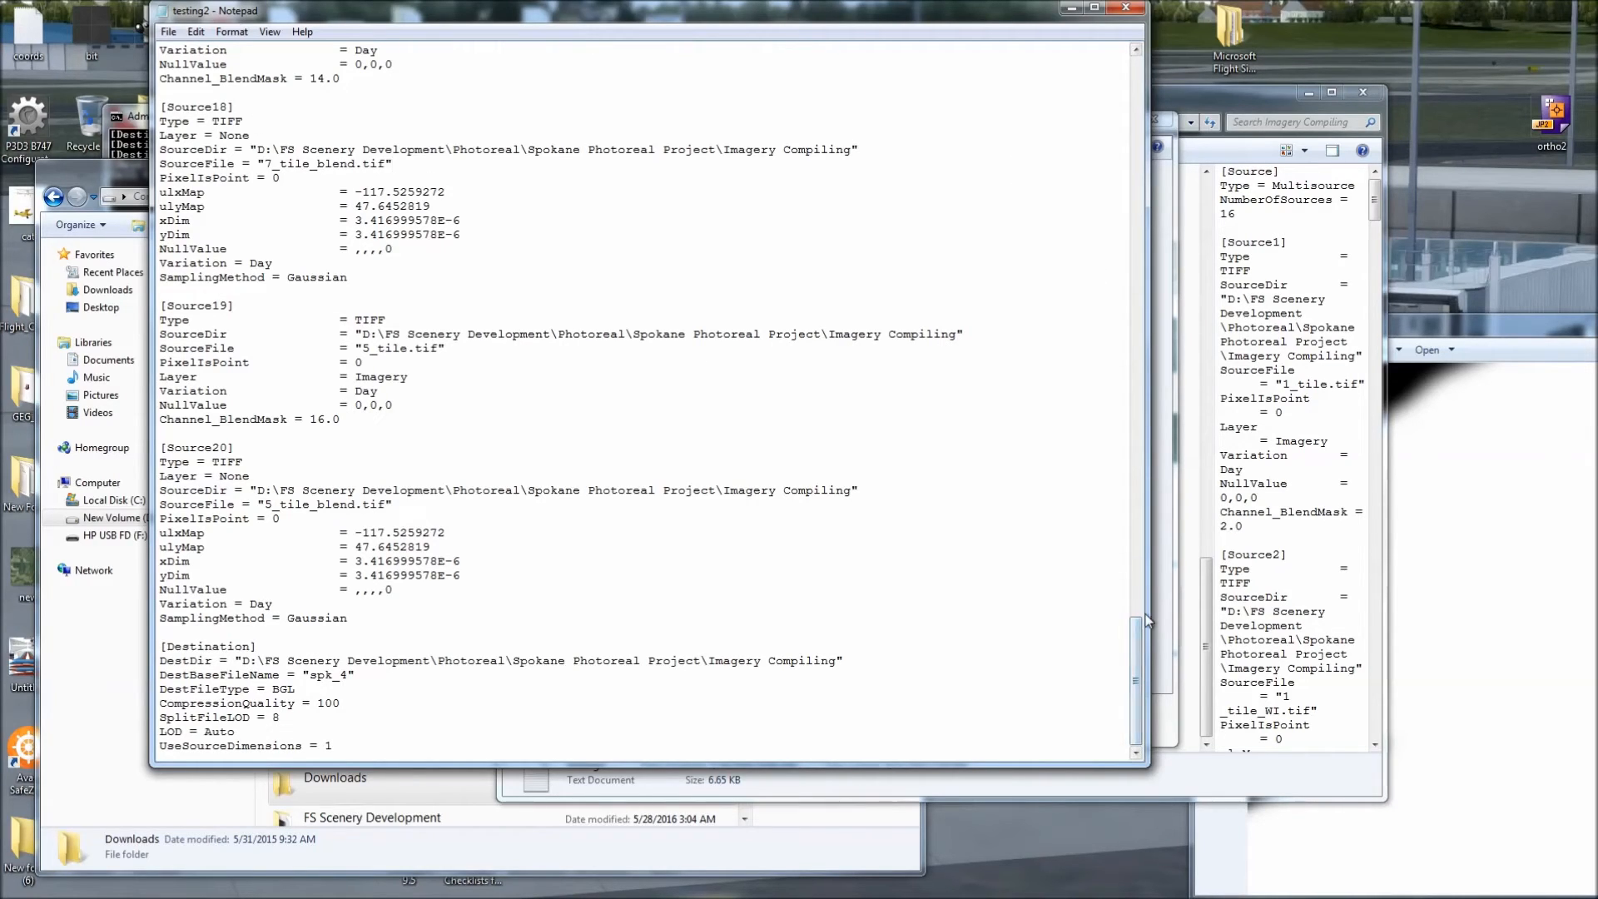
left_click_drag(1147, 620, 1147, 580)
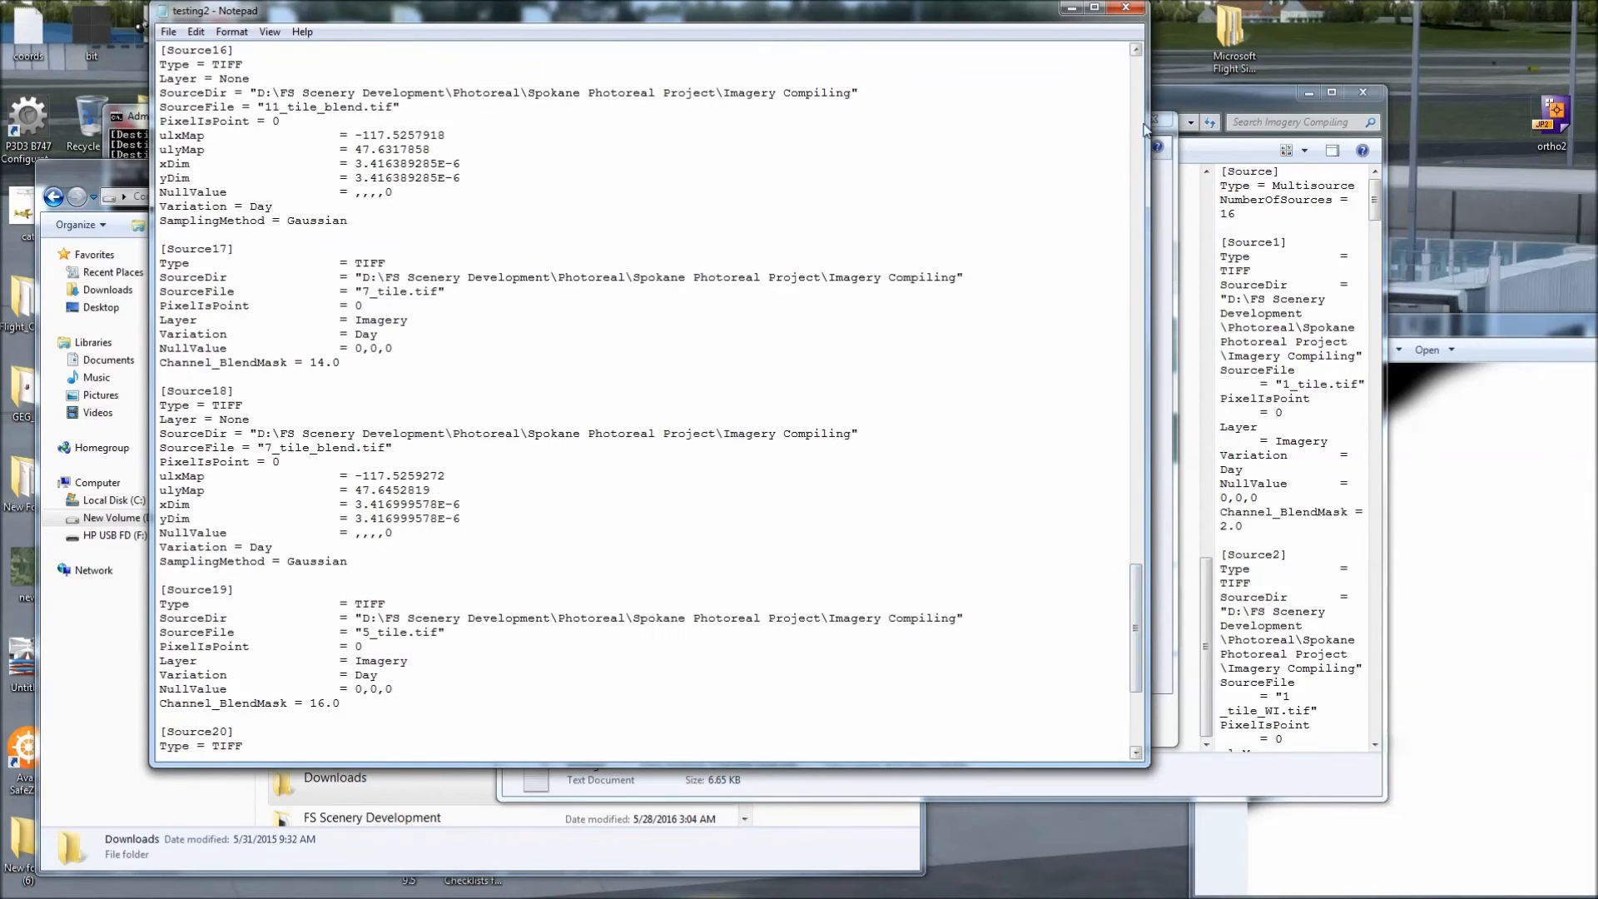
- Close the testing2 text file and switch to QGIS with the new2reproject layer
left_click(1124, 10)
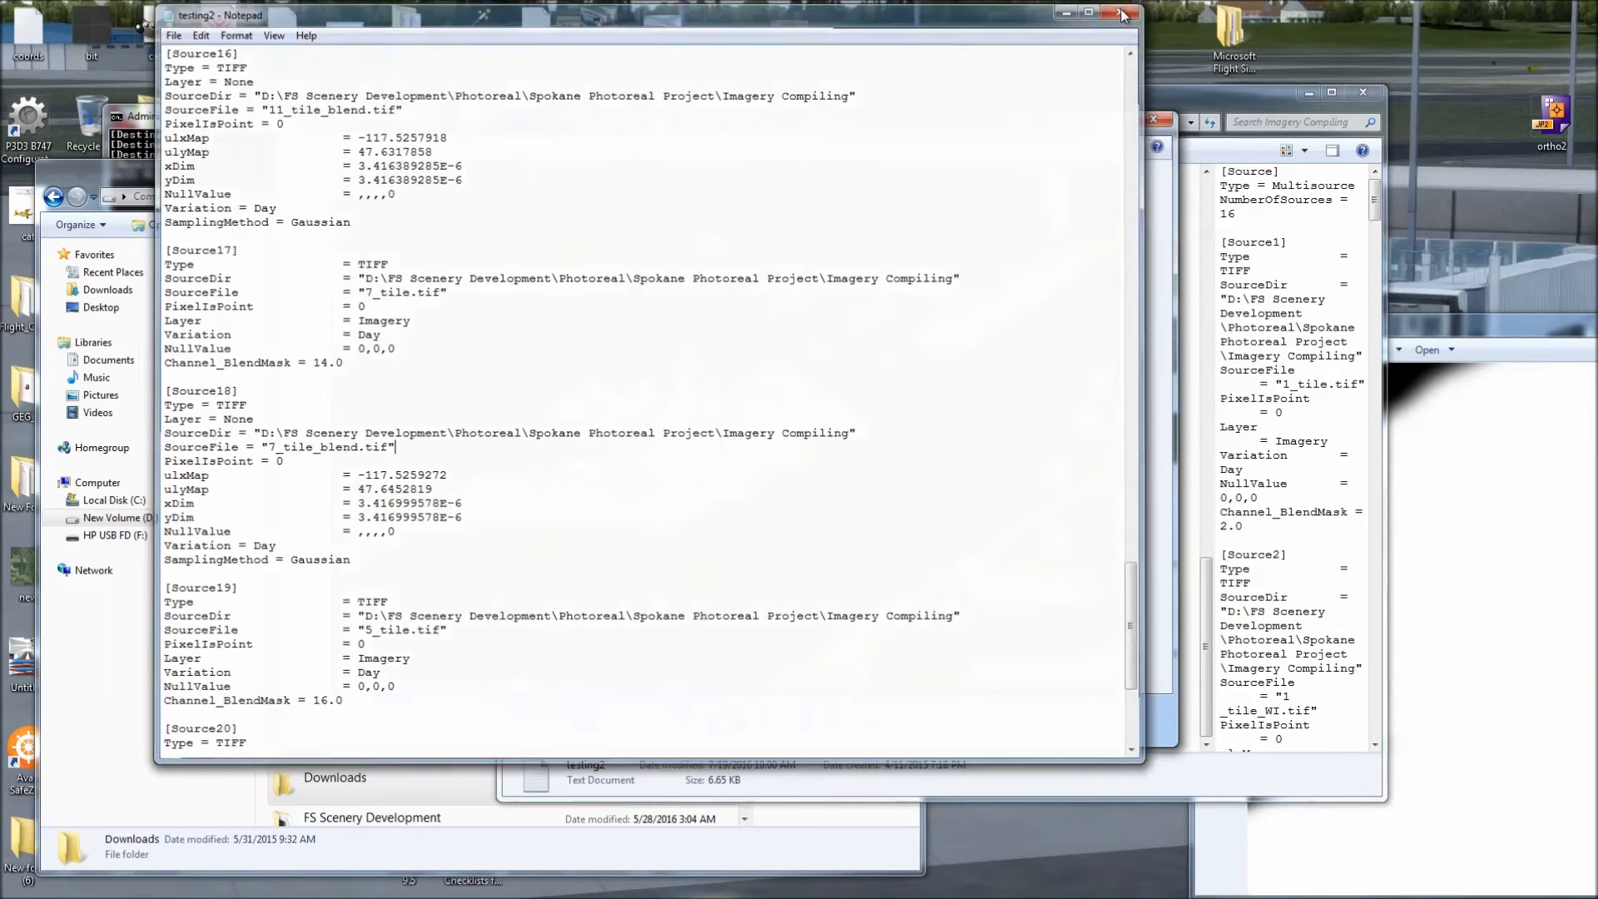
left_click(1055, 98)
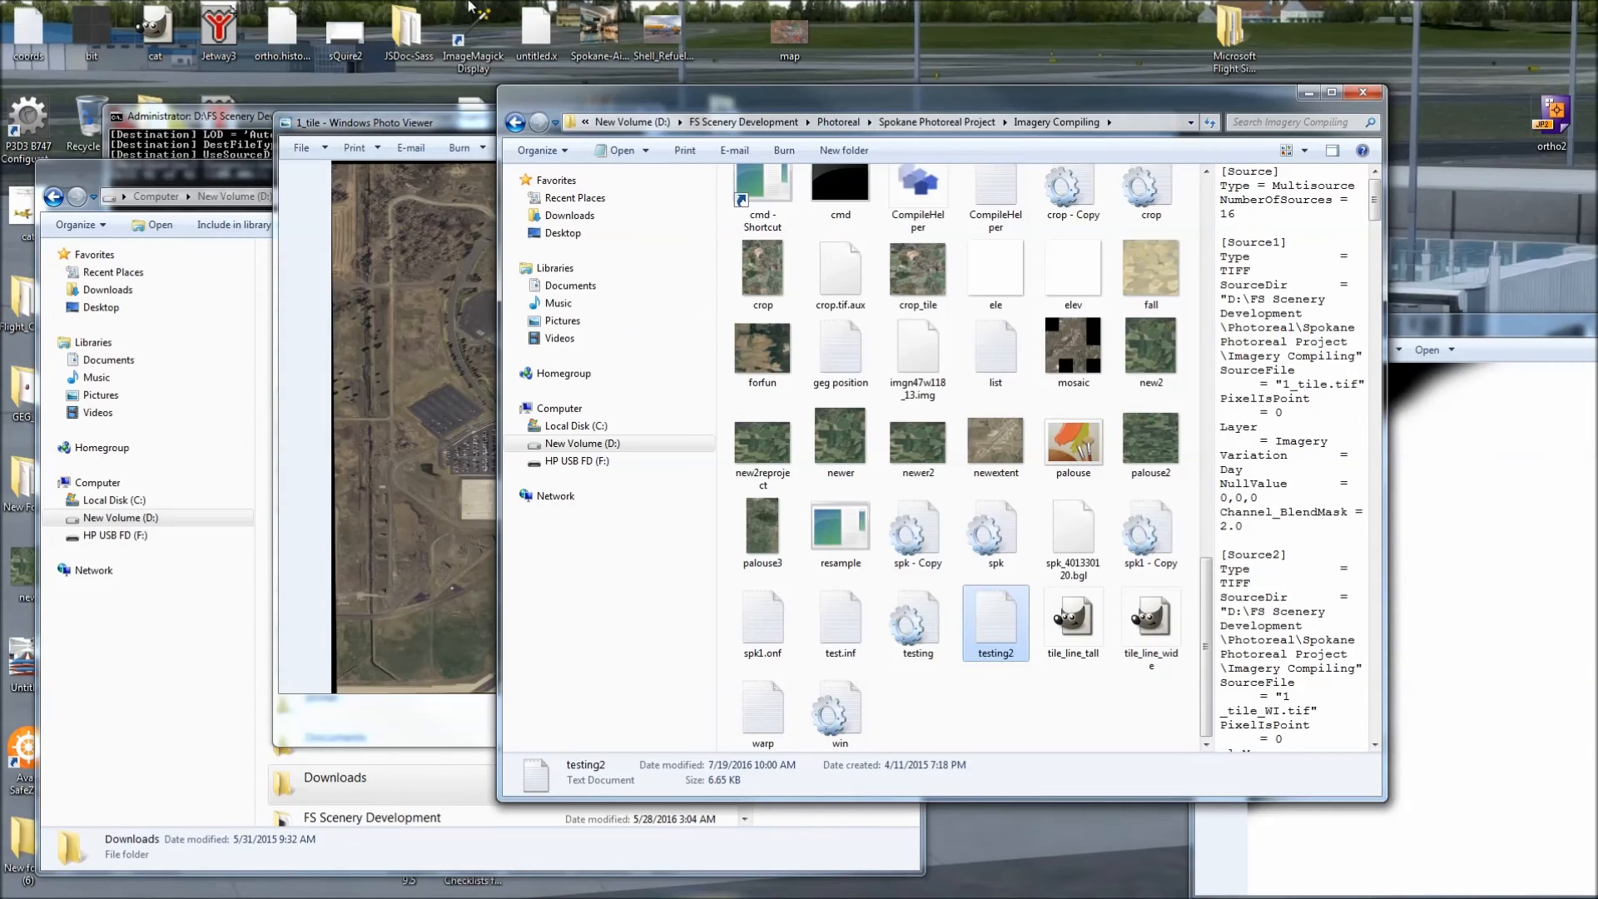
left_click(331, 7)
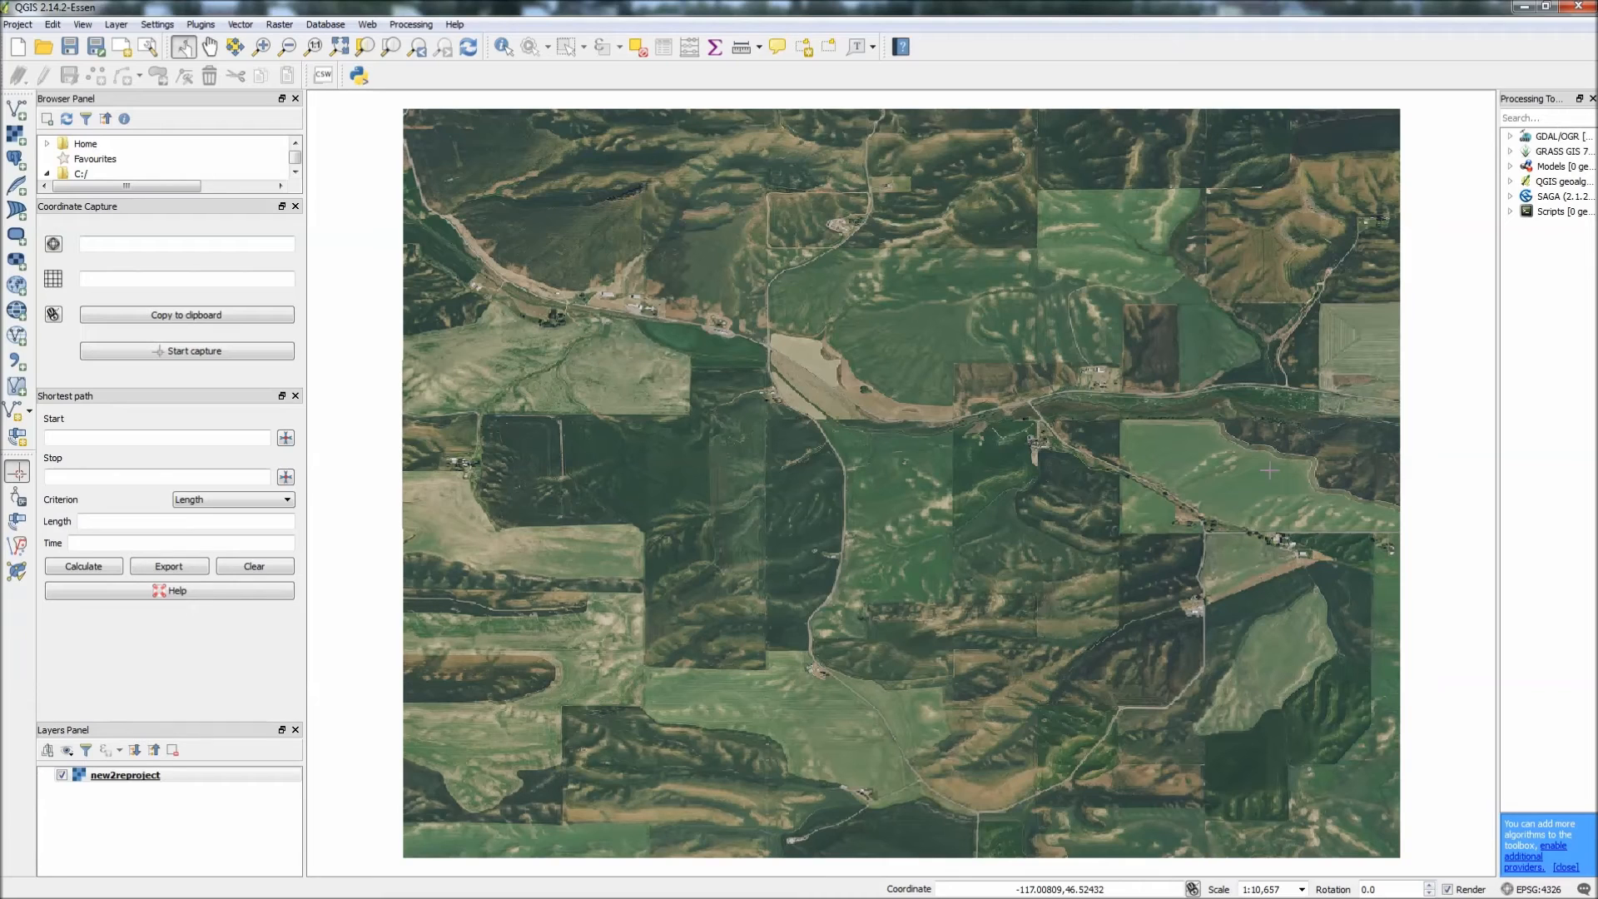
- Locate the raster Georeferencer tool and look over the new2reproject imagery on the map
left_click(280, 24)
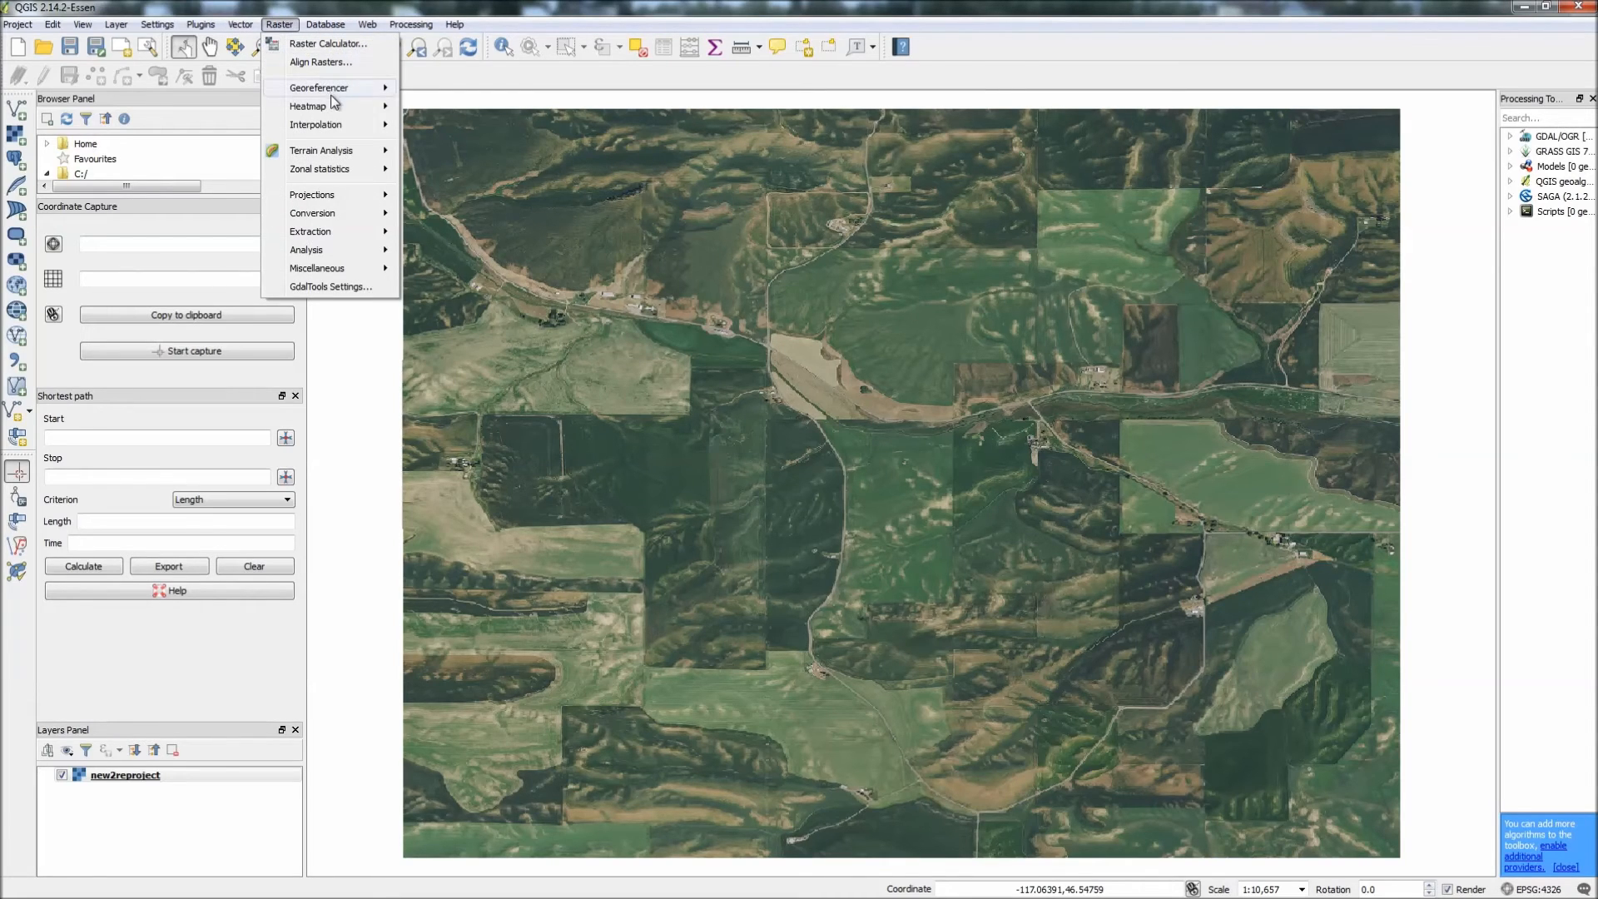
mouse_move(372, 104)
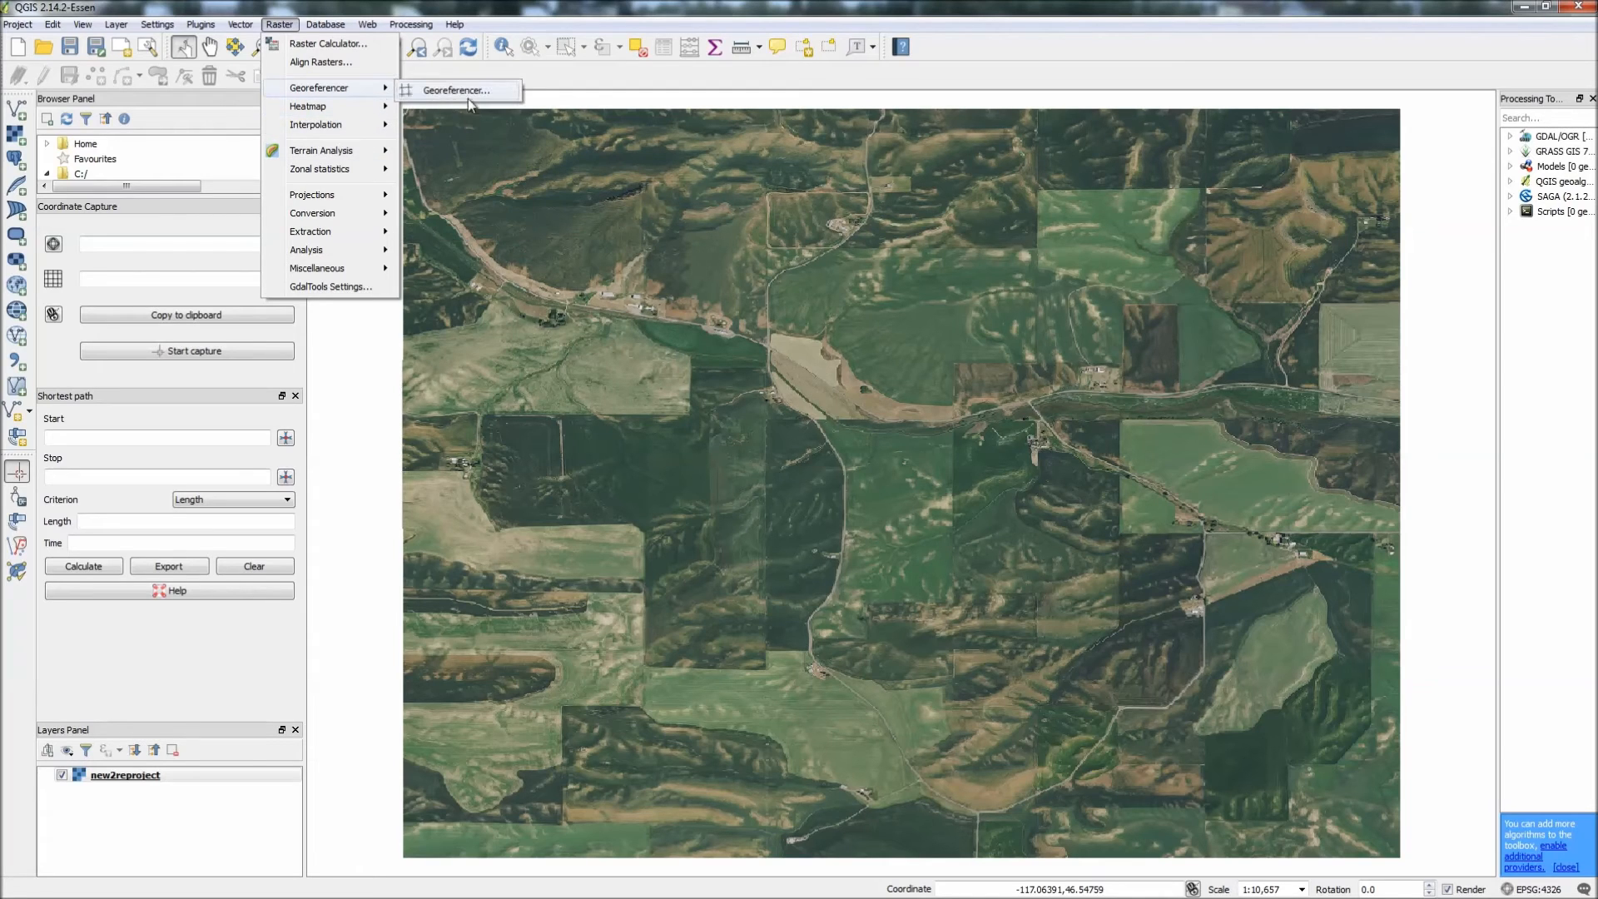
left_click(344, 442)
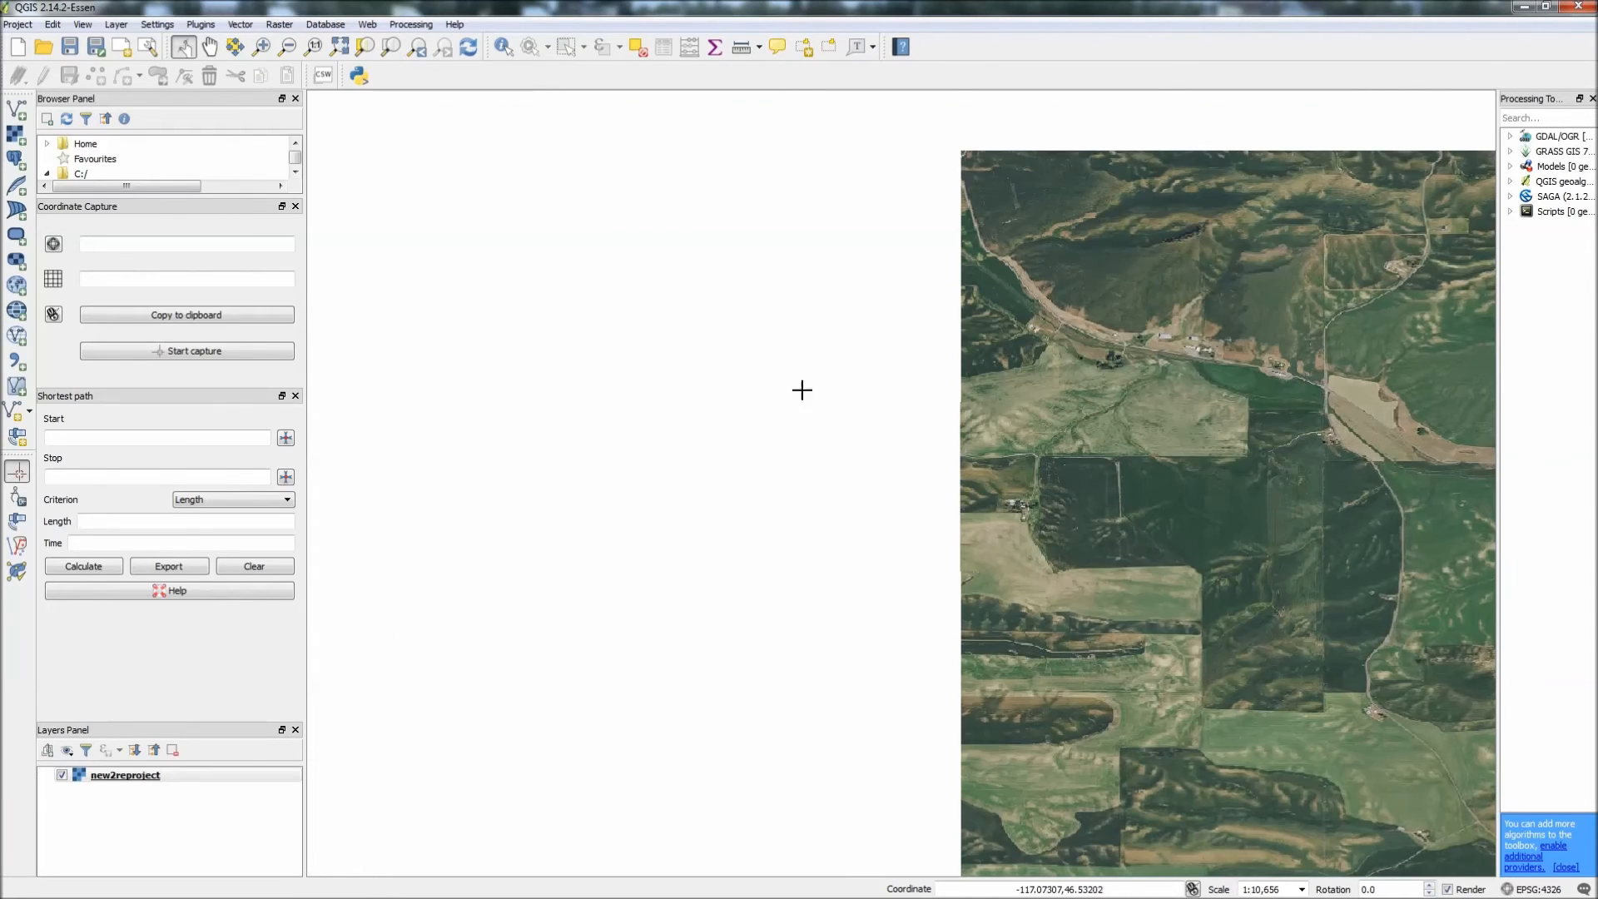
scroll(646, 229, "down", 2)
scroll(903, 247, "up", 1)
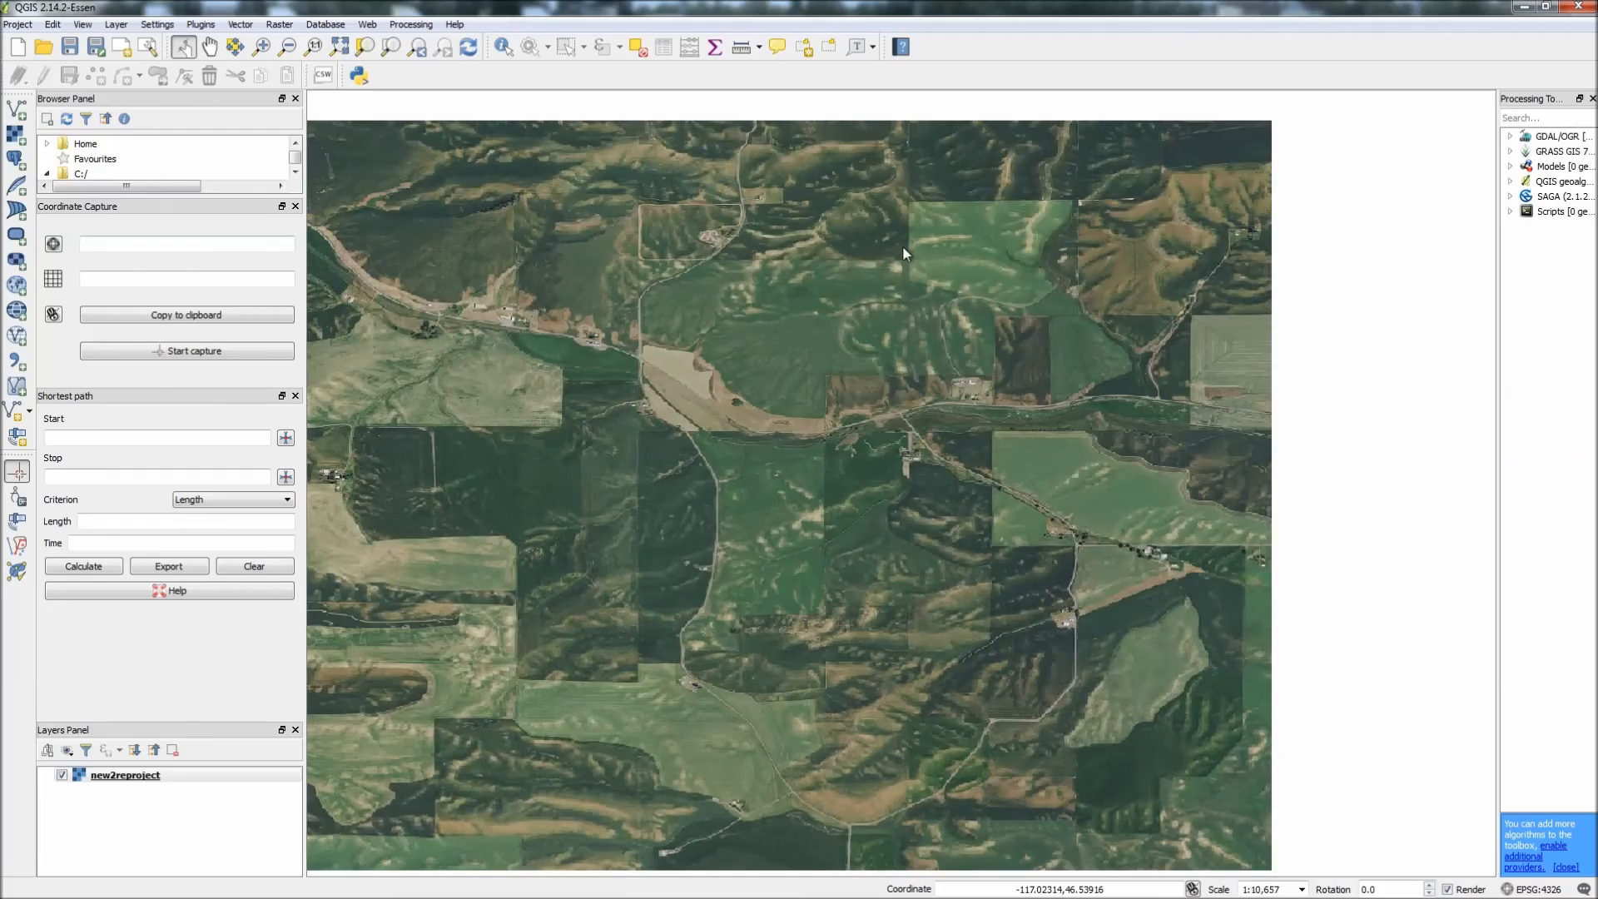
- Restore the QGIS window to a smaller size, search the computer's programs for "bl" and launch Blender
scroll(932, 264, "up", 1)
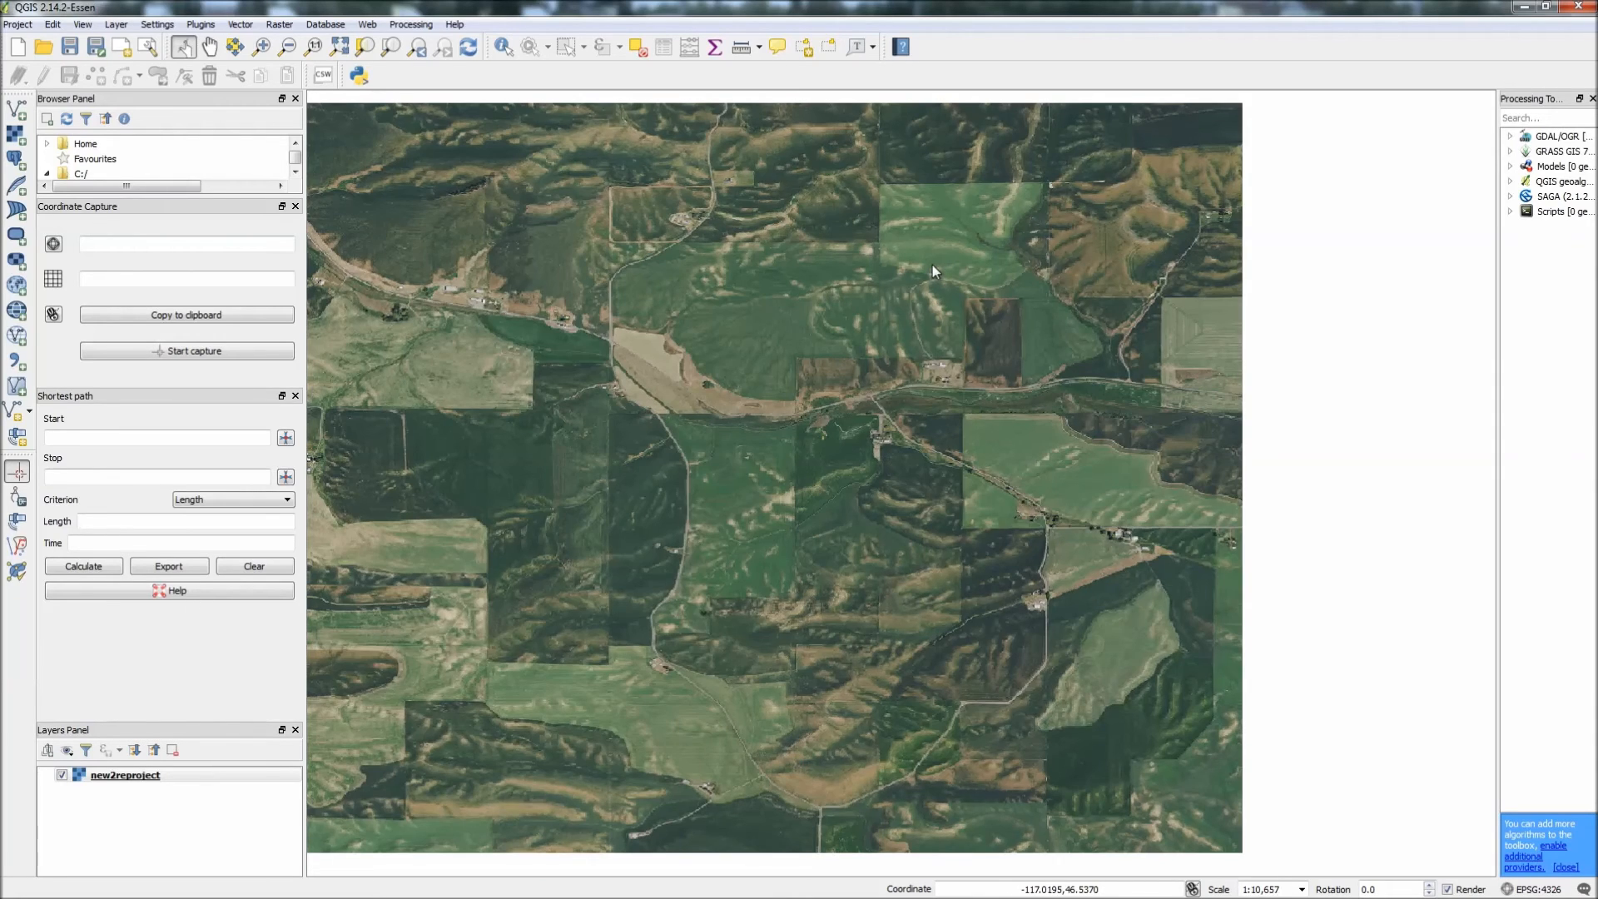
scroll(987, 408, "down", 1)
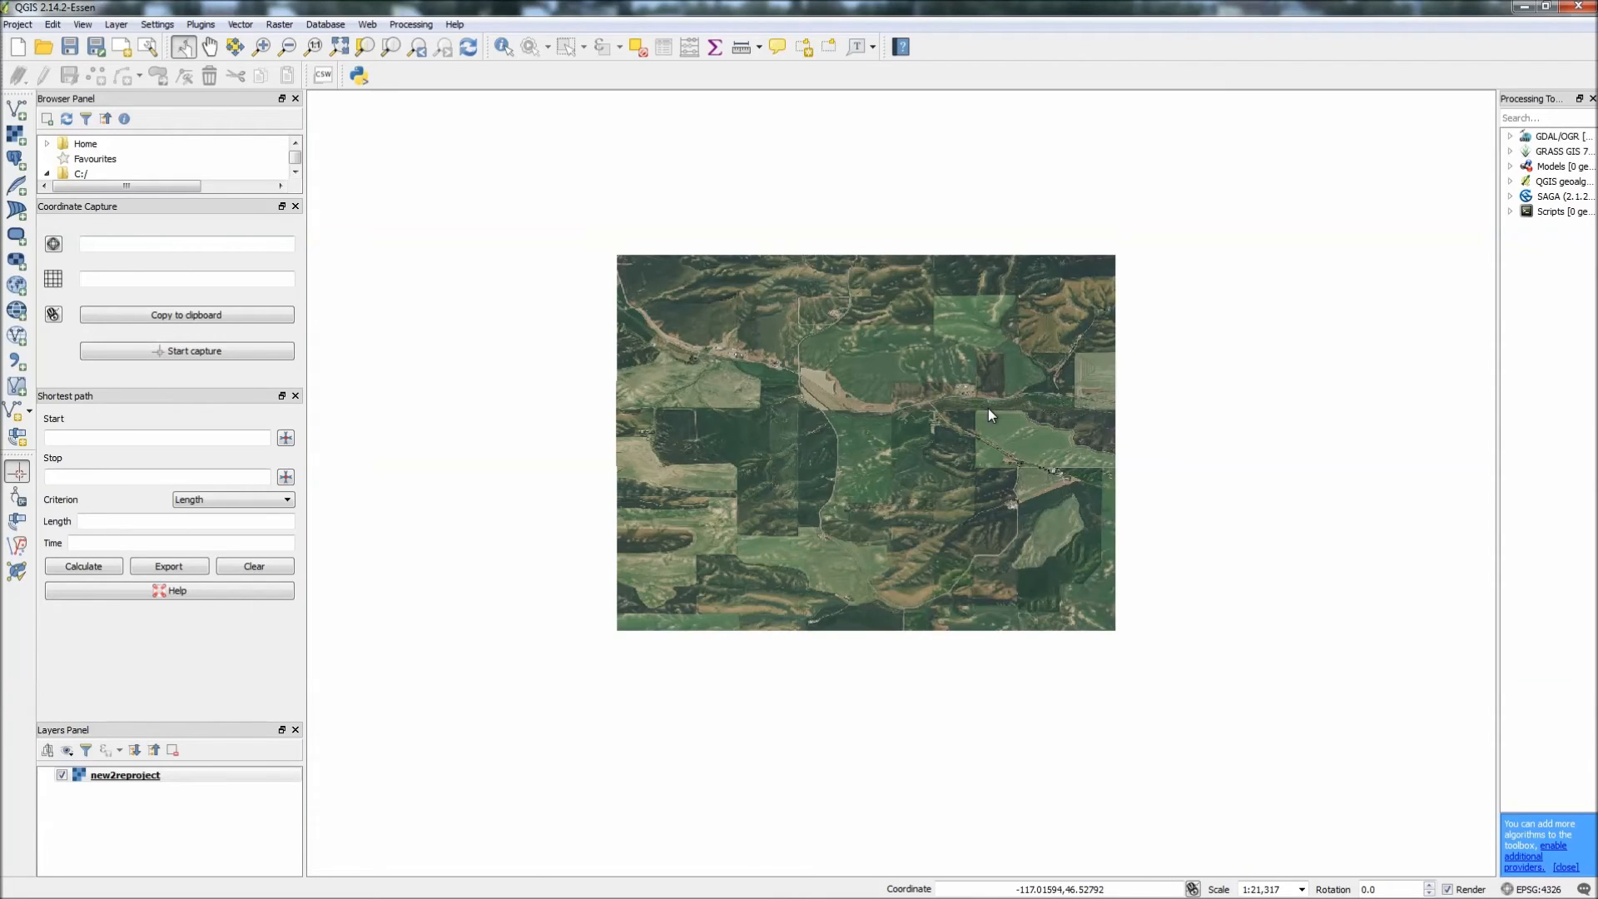
double_click(1141, 9)
left_click(12, 10)
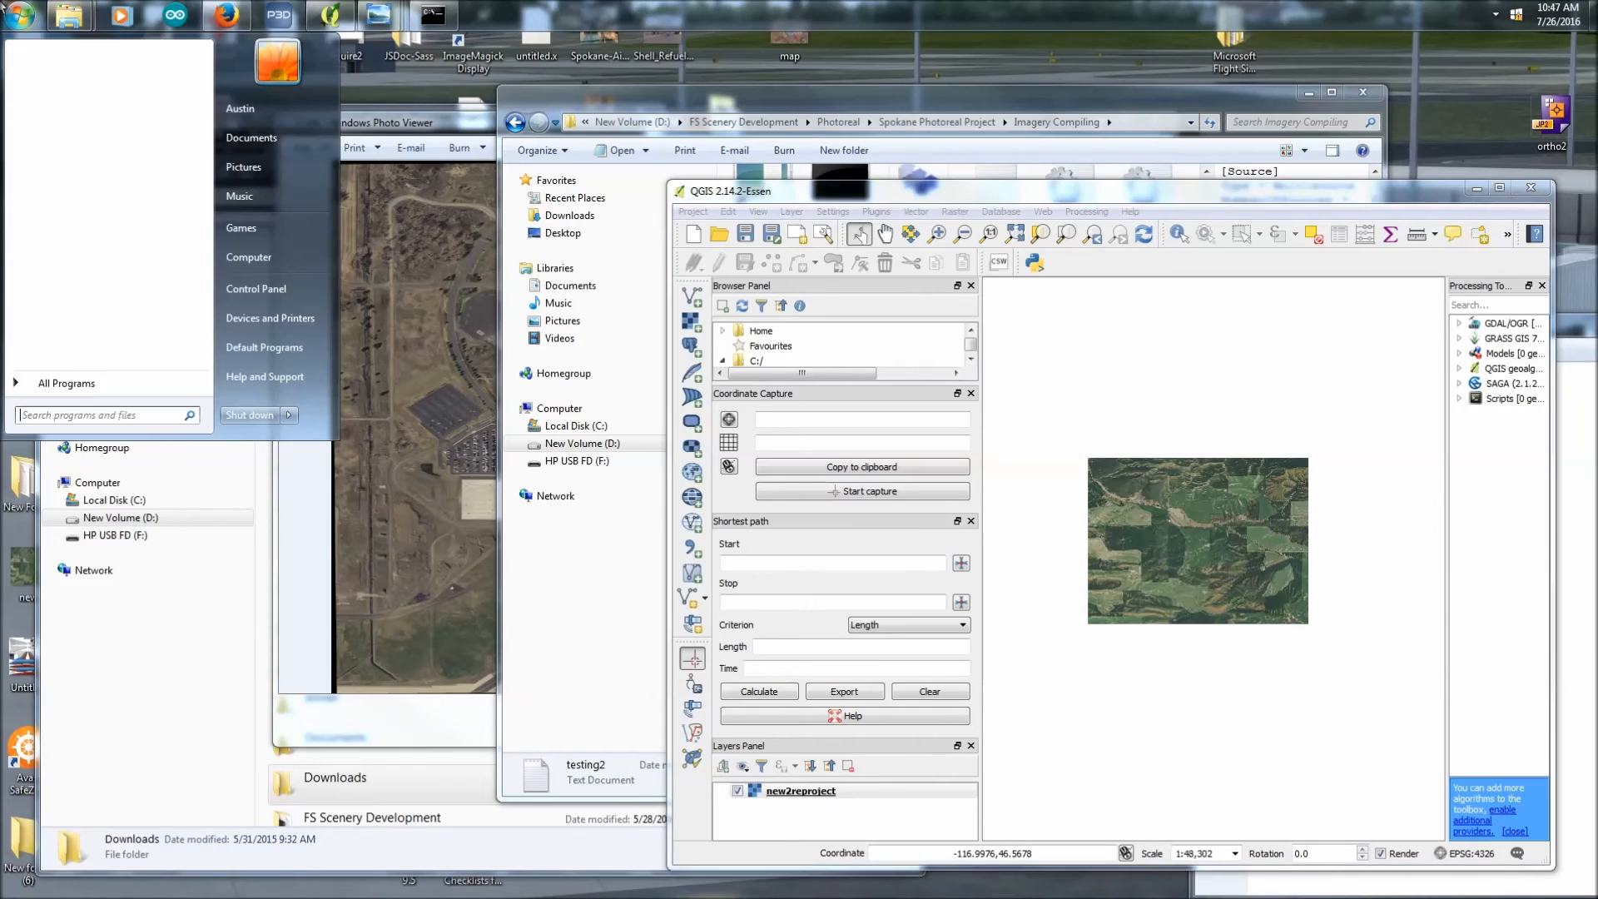
type("b")
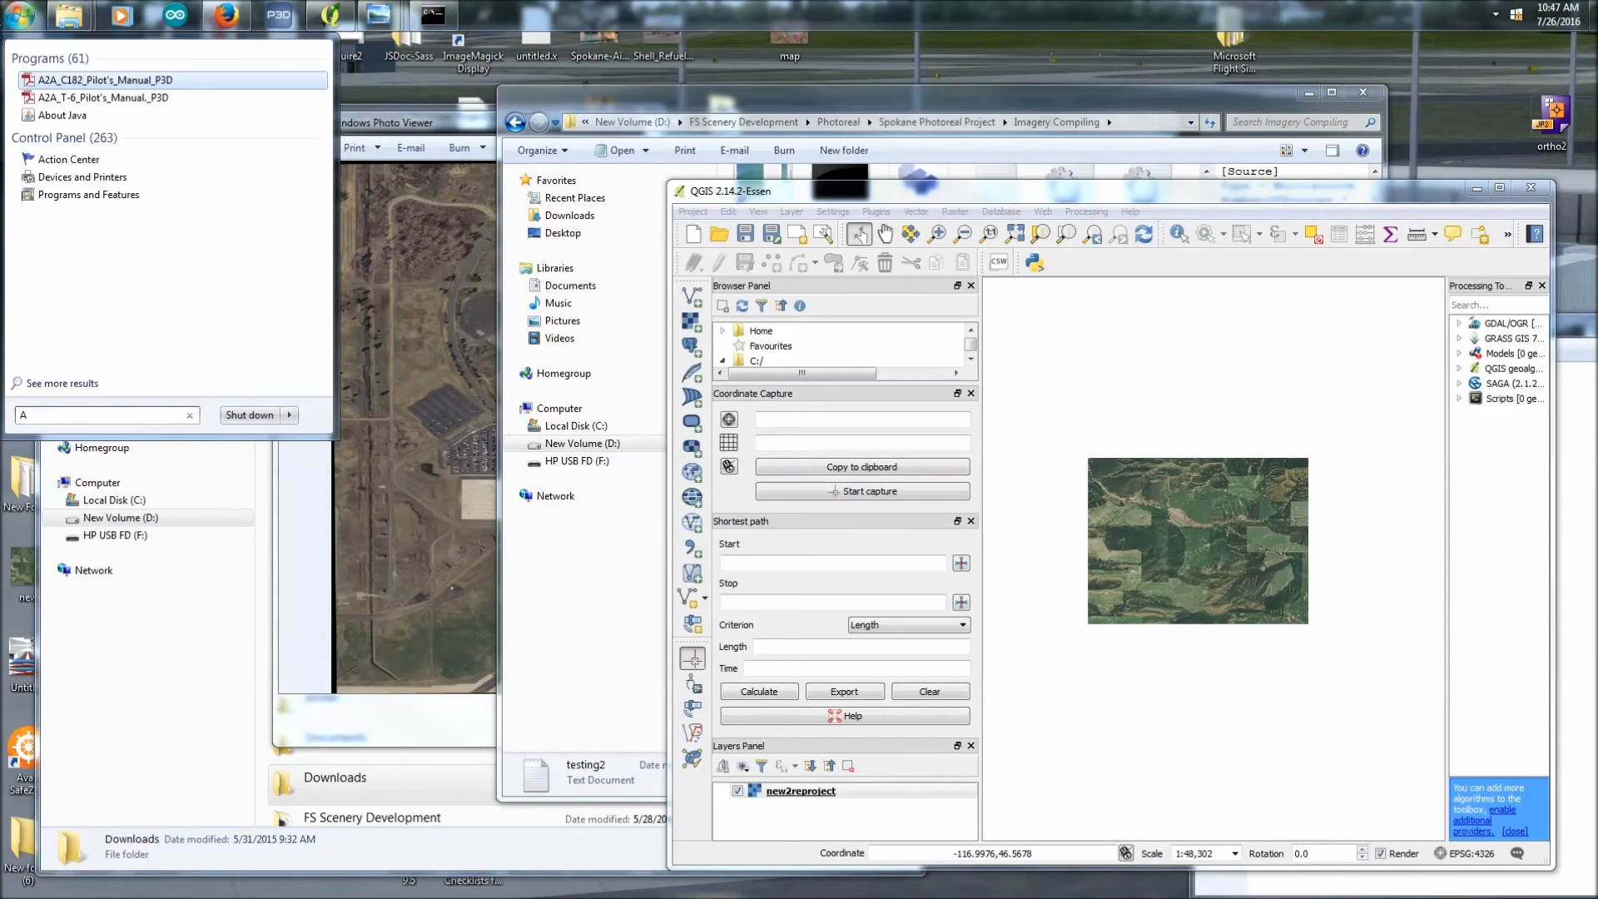
type("l")
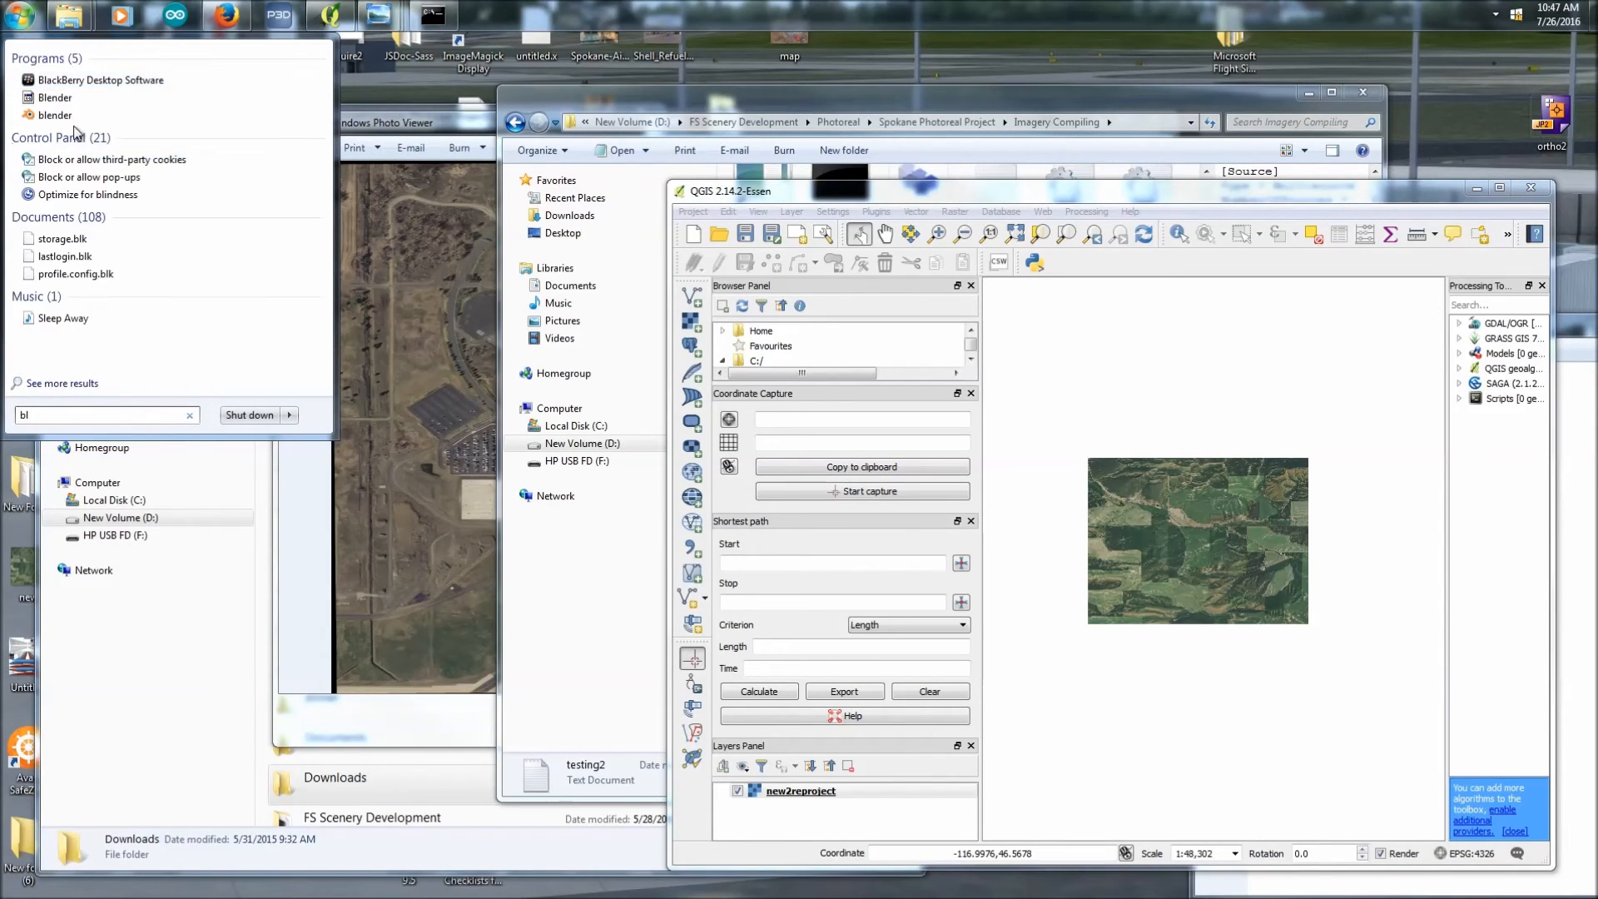
left_click(70, 119)
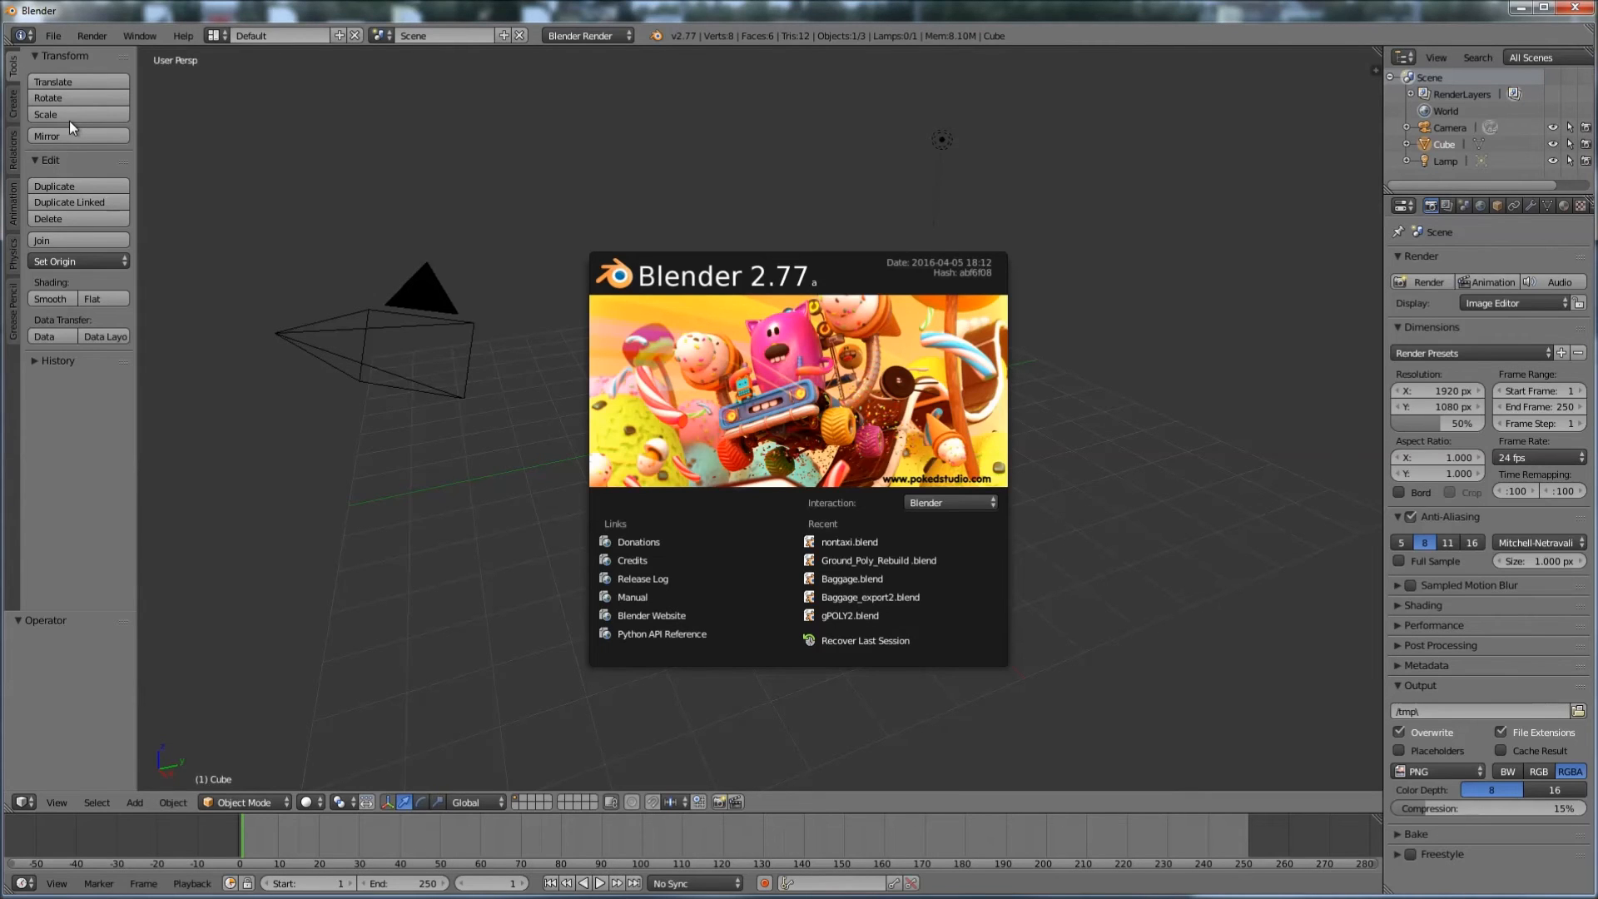
- Dismiss the splash screen and delete the default camera, cube and lamp from the scene
left_click(316, 432)
right_click(464, 337)
key("x")
left_click(465, 337)
right_click(767, 431)
key("x")
left_click(767, 431)
right_click(941, 140)
key("x")
left_click(942, 142)
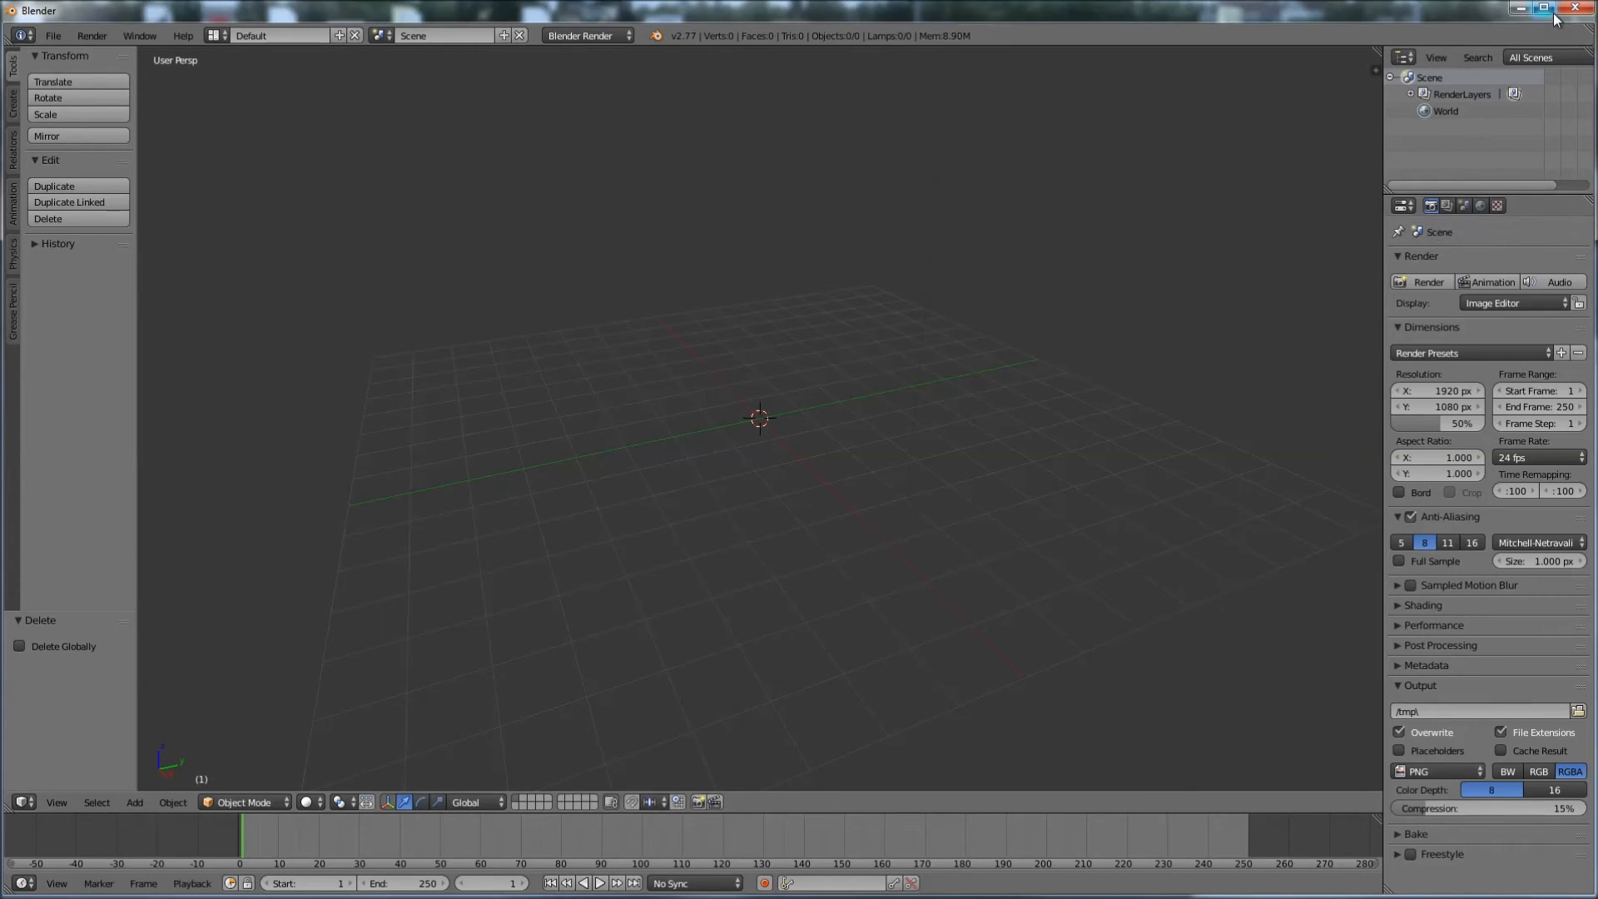
- Switch the viewport to the top view and add an Image empty at about X 1.371, Y 0.685
left_click(1544, 7)
left_click(1027, 326)
key("KP_7")
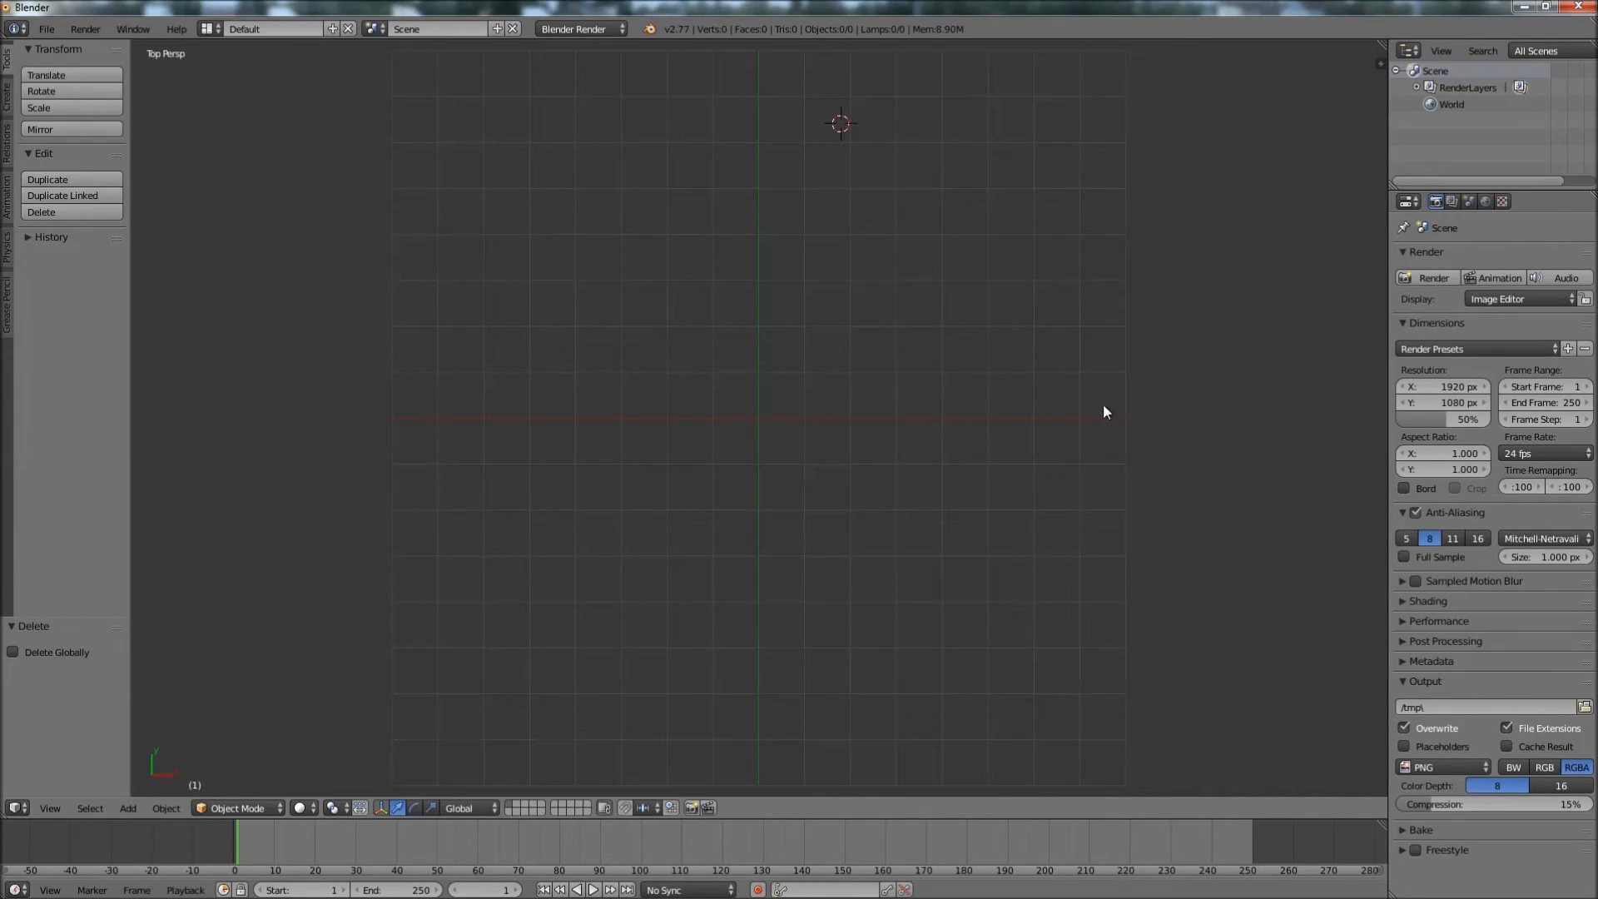
left_click(830, 382)
key("shift+a")
mouse_move(825, 352)
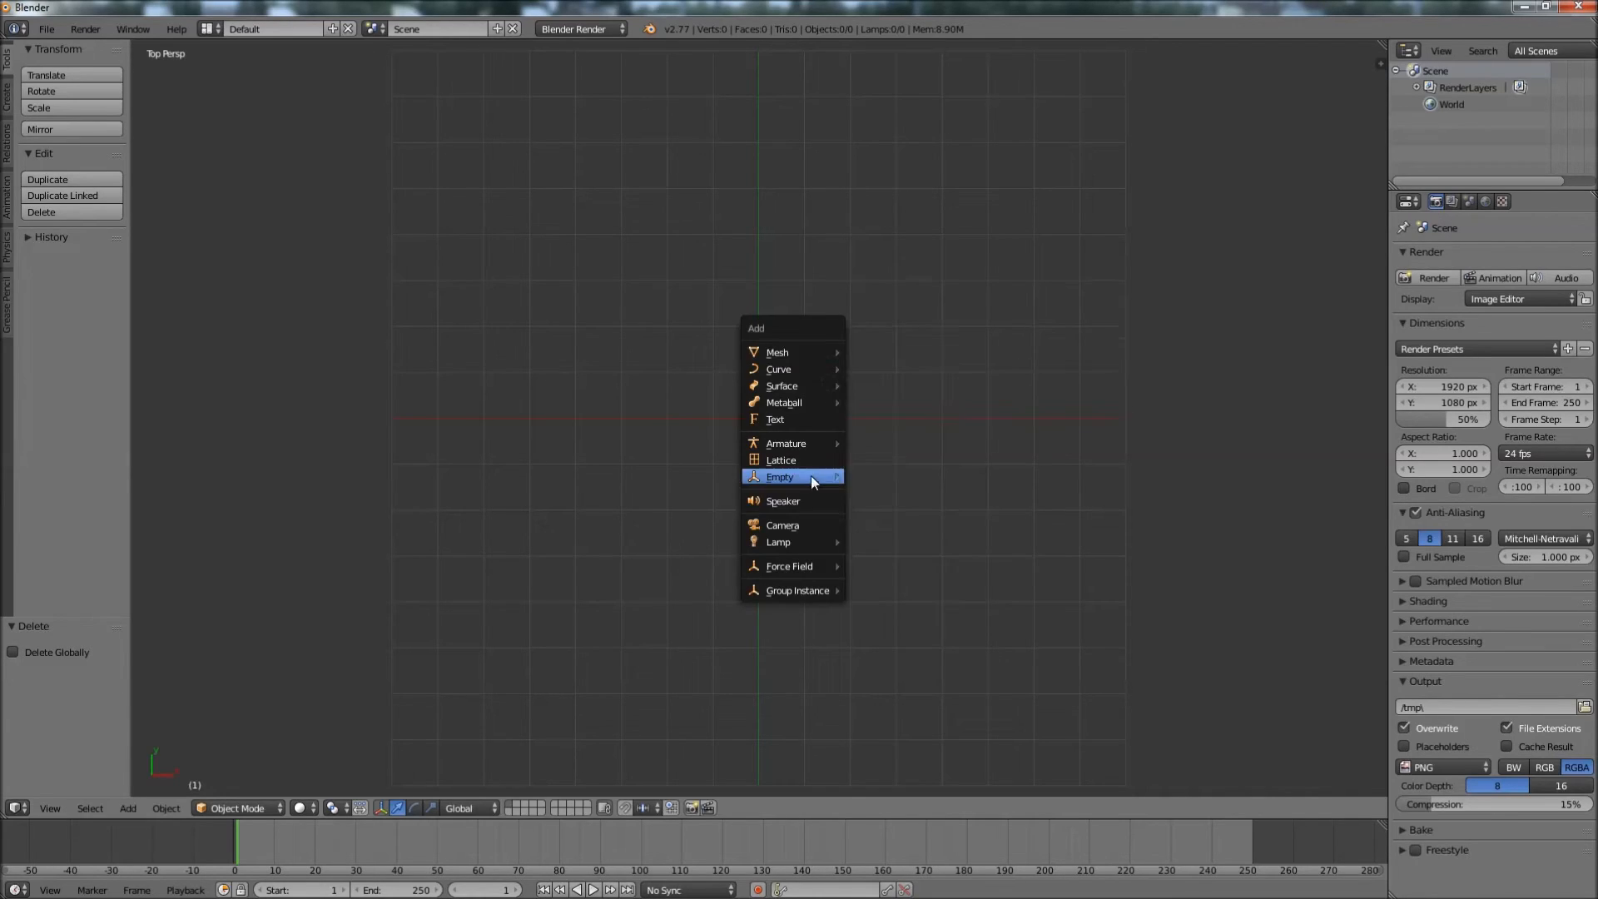
mouse_move(811, 476)
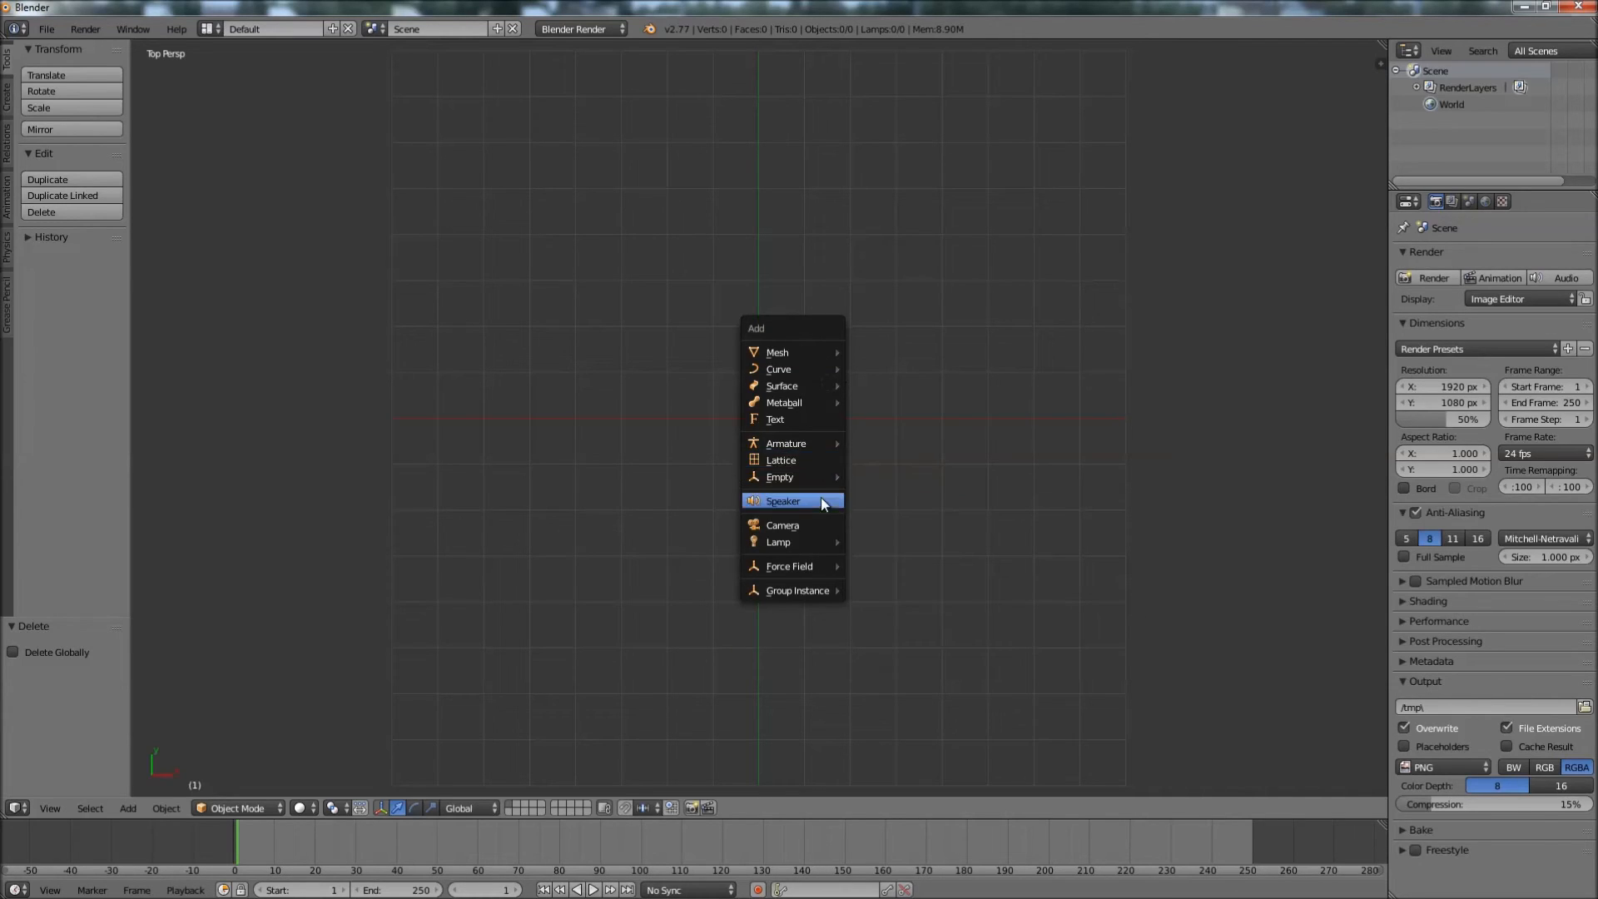
left_click(882, 605)
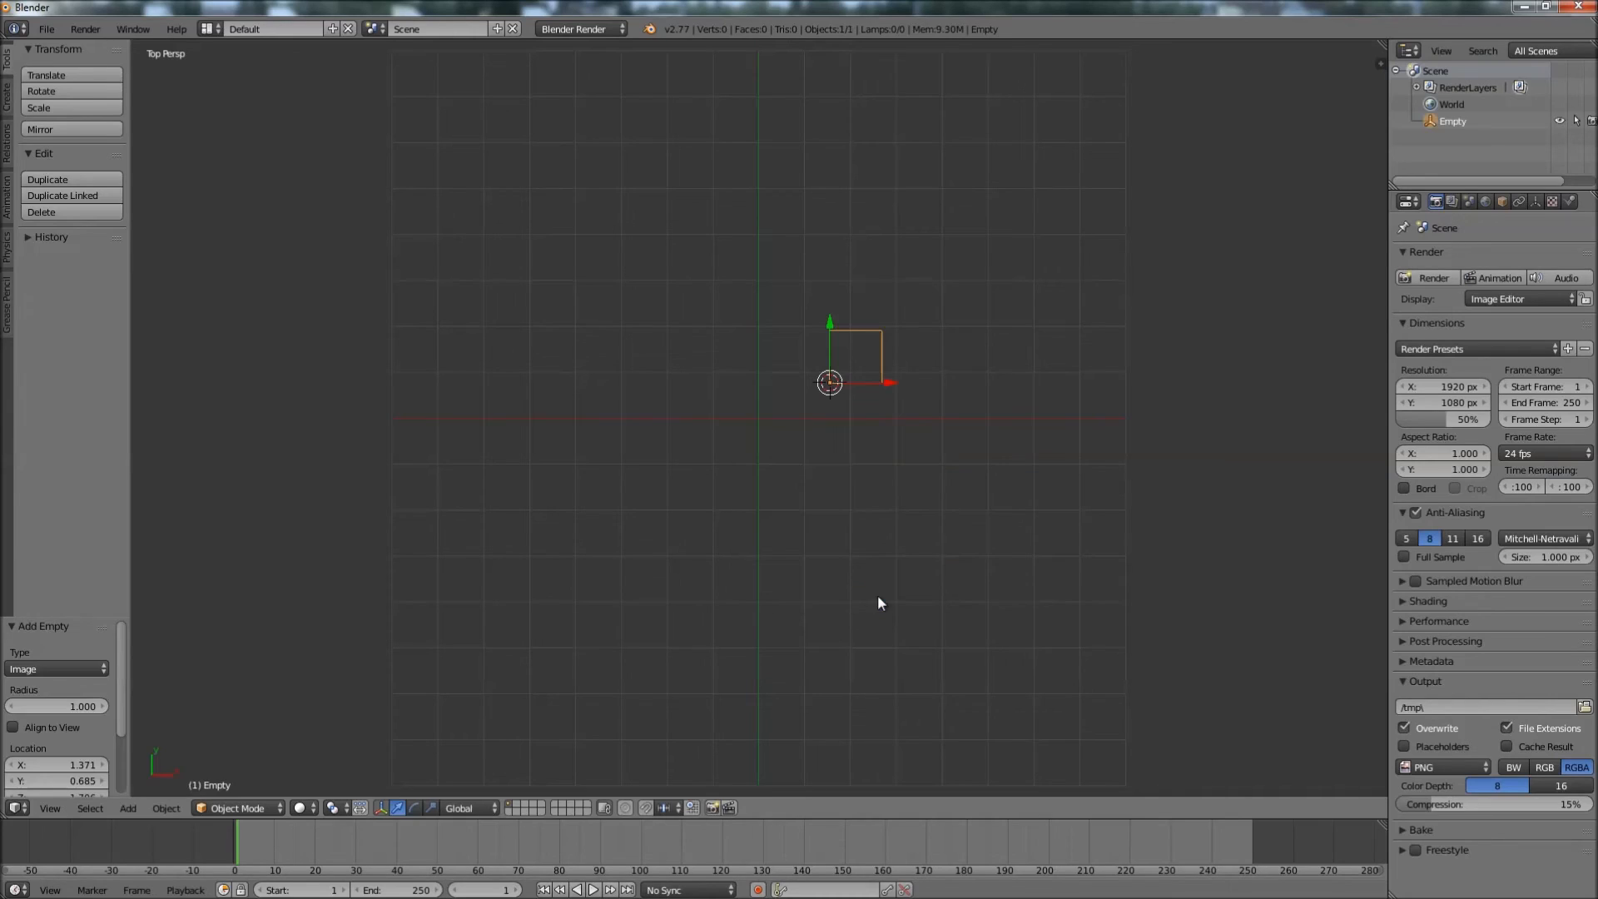
- Load 1.tif from the Spokane Photoreal Project's Imagery Compiling folder as the empty's image
left_click(1536, 201)
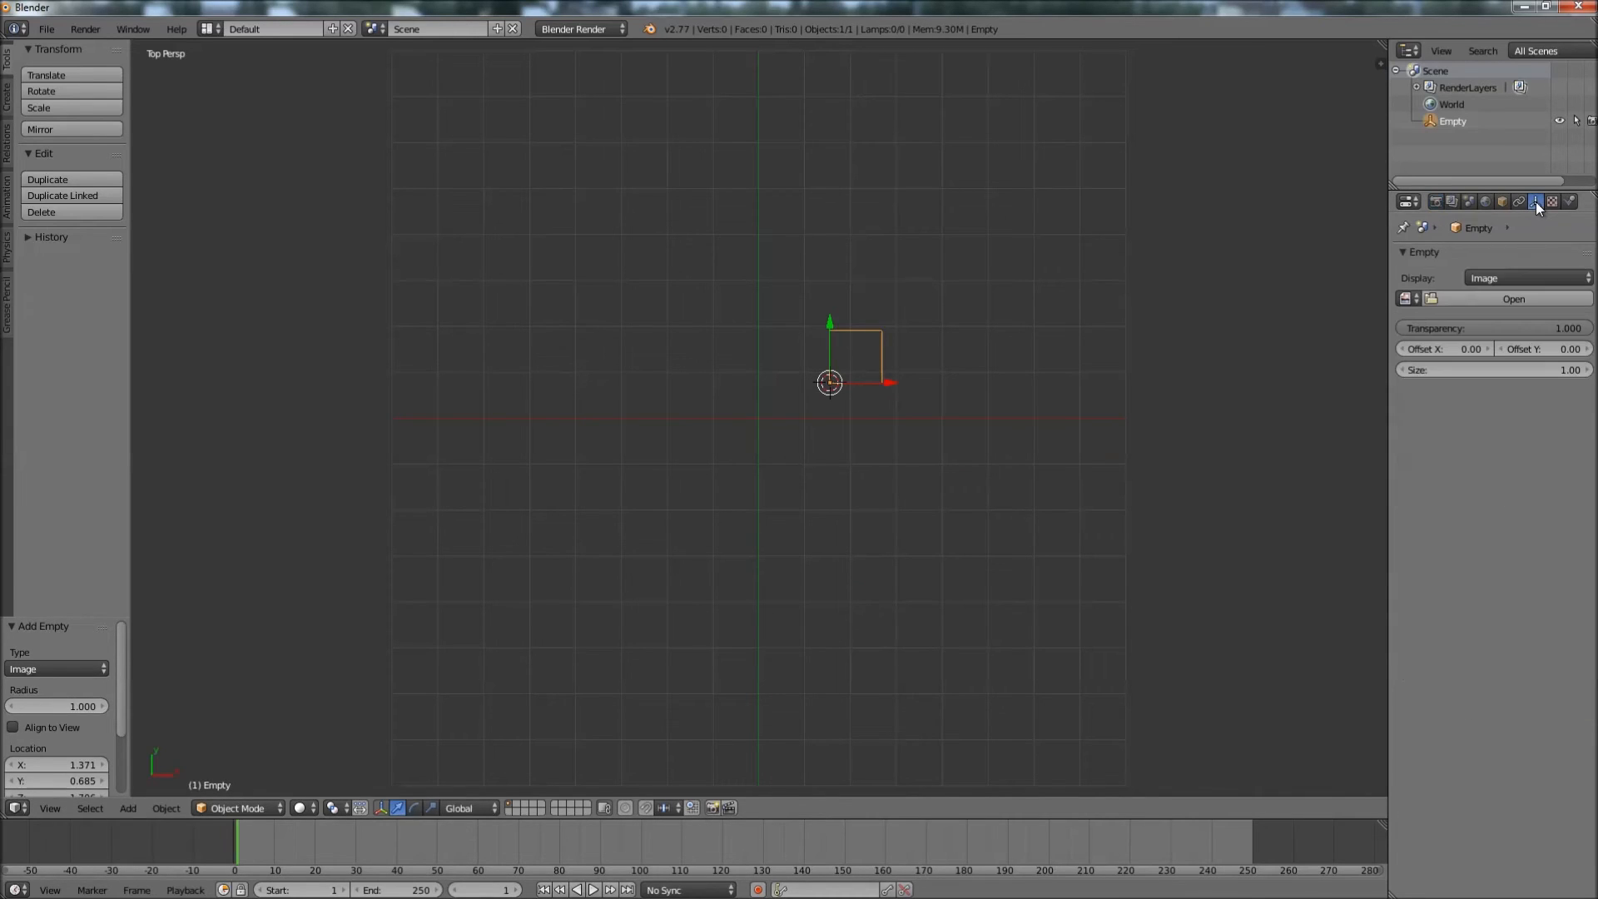
left_click(1499, 298)
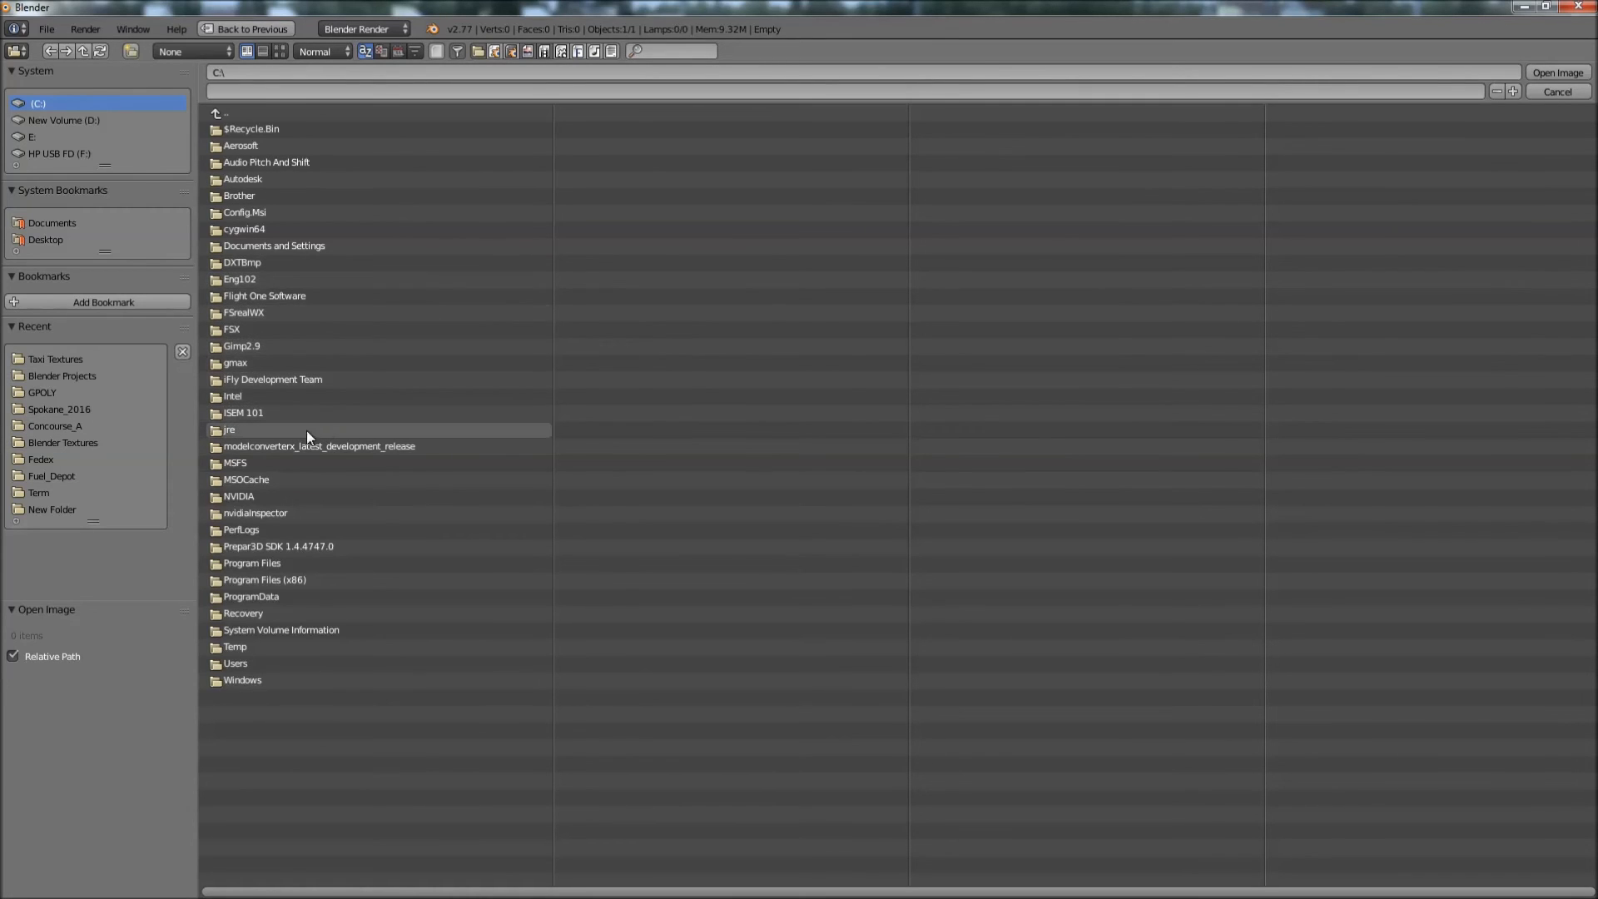
left_click(60, 405)
left_click(336, 281)
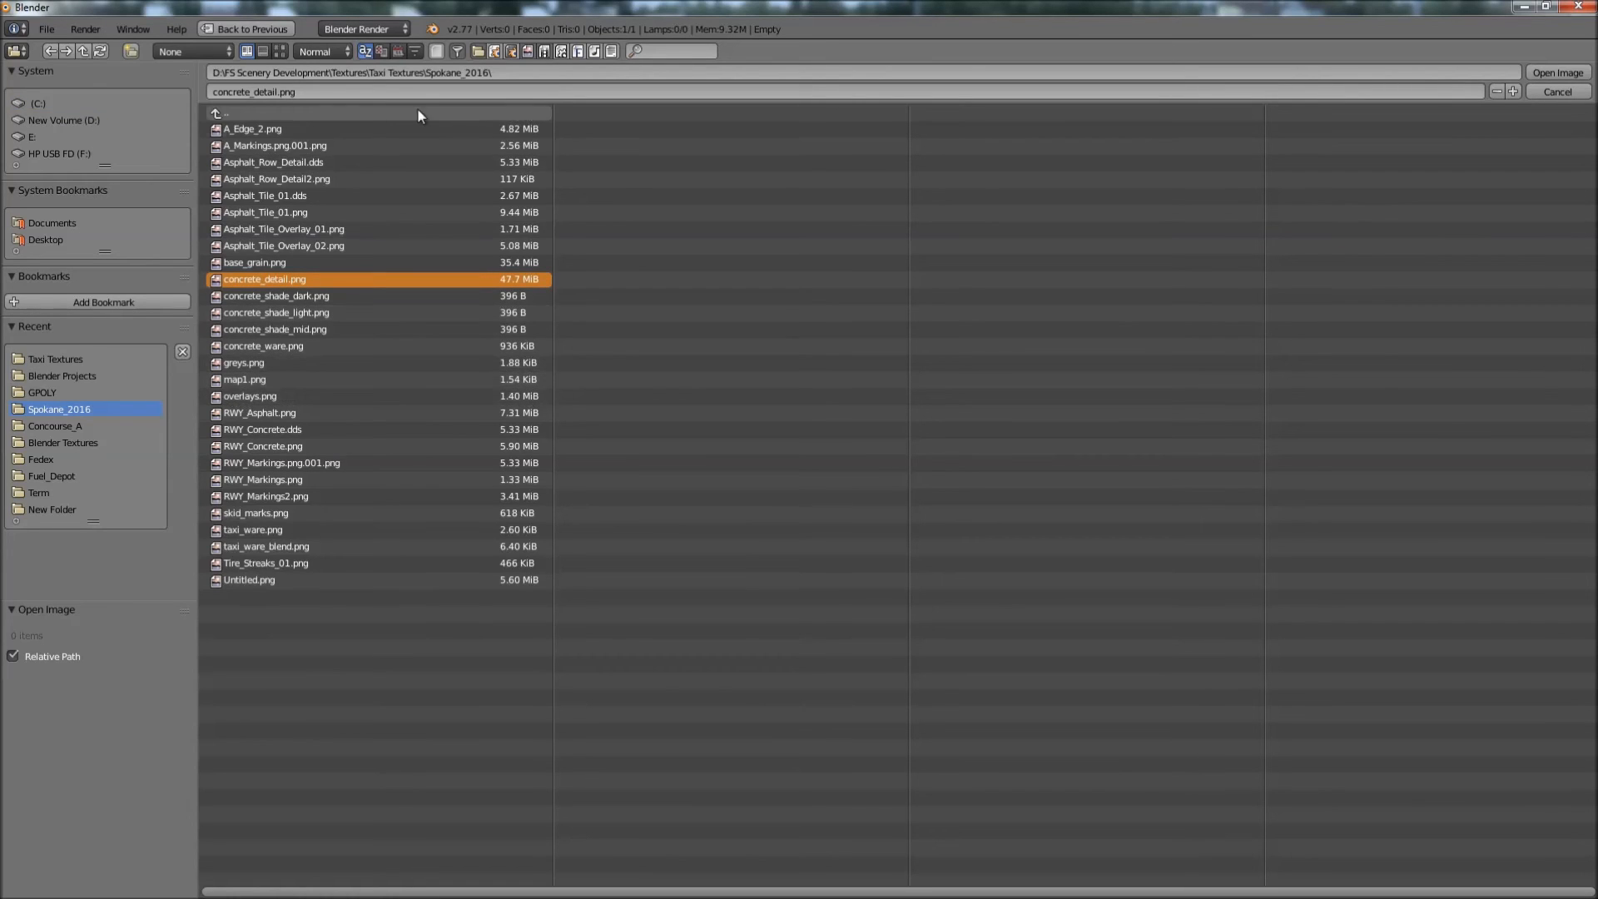
left_click(303, 108)
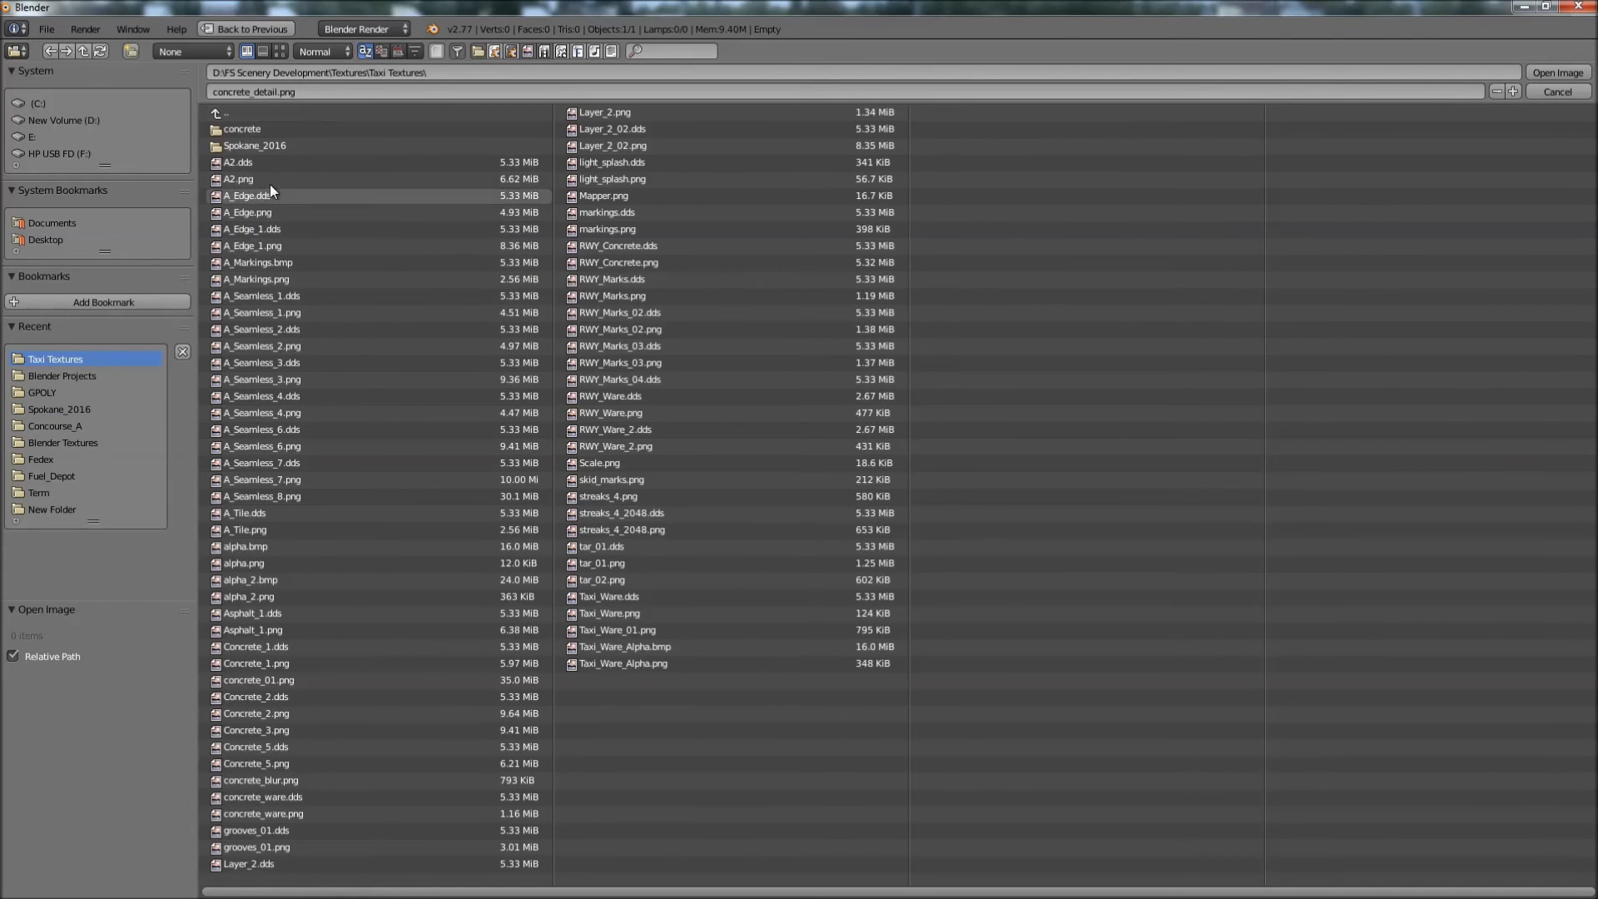
left_click(282, 115)
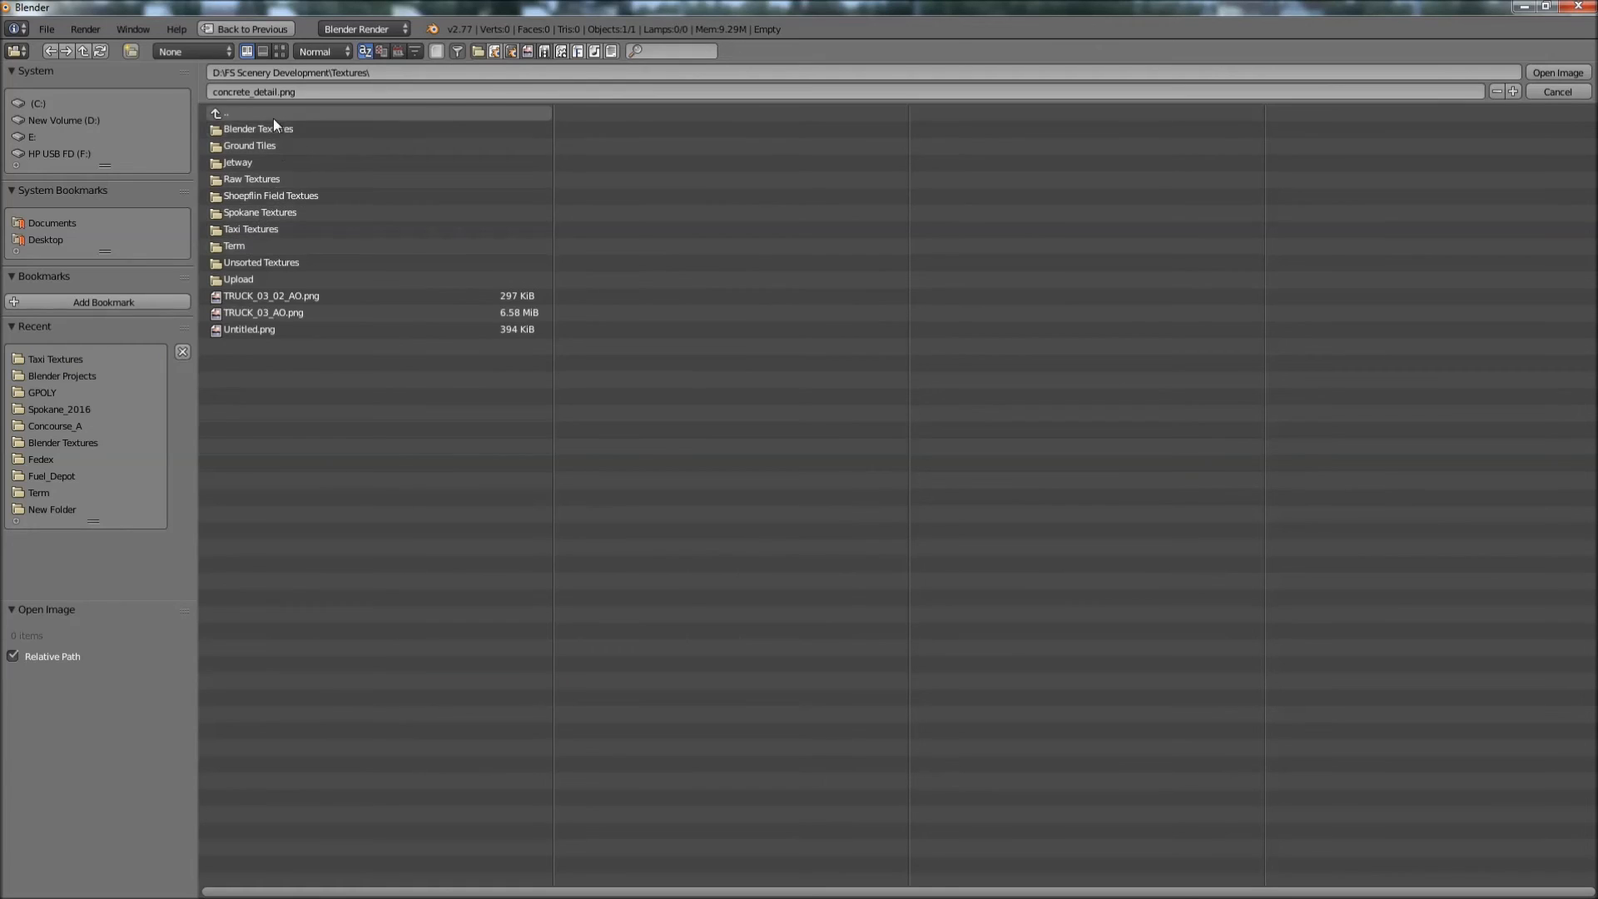
left_click(273, 115)
left_click(252, 398)
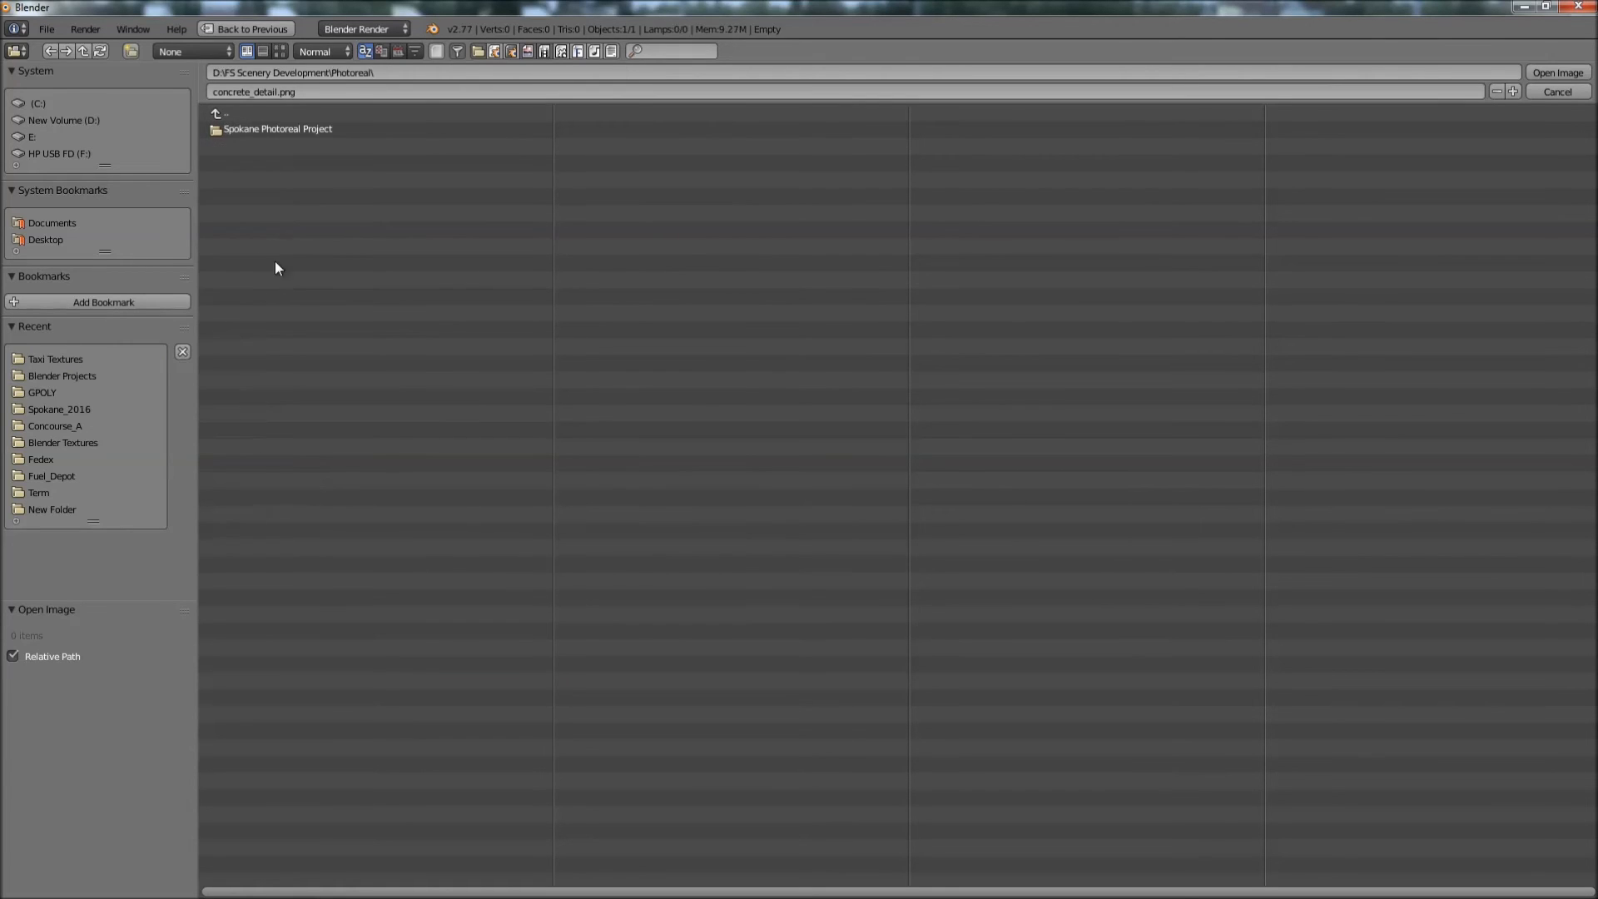
left_click(293, 126)
left_click(292, 129)
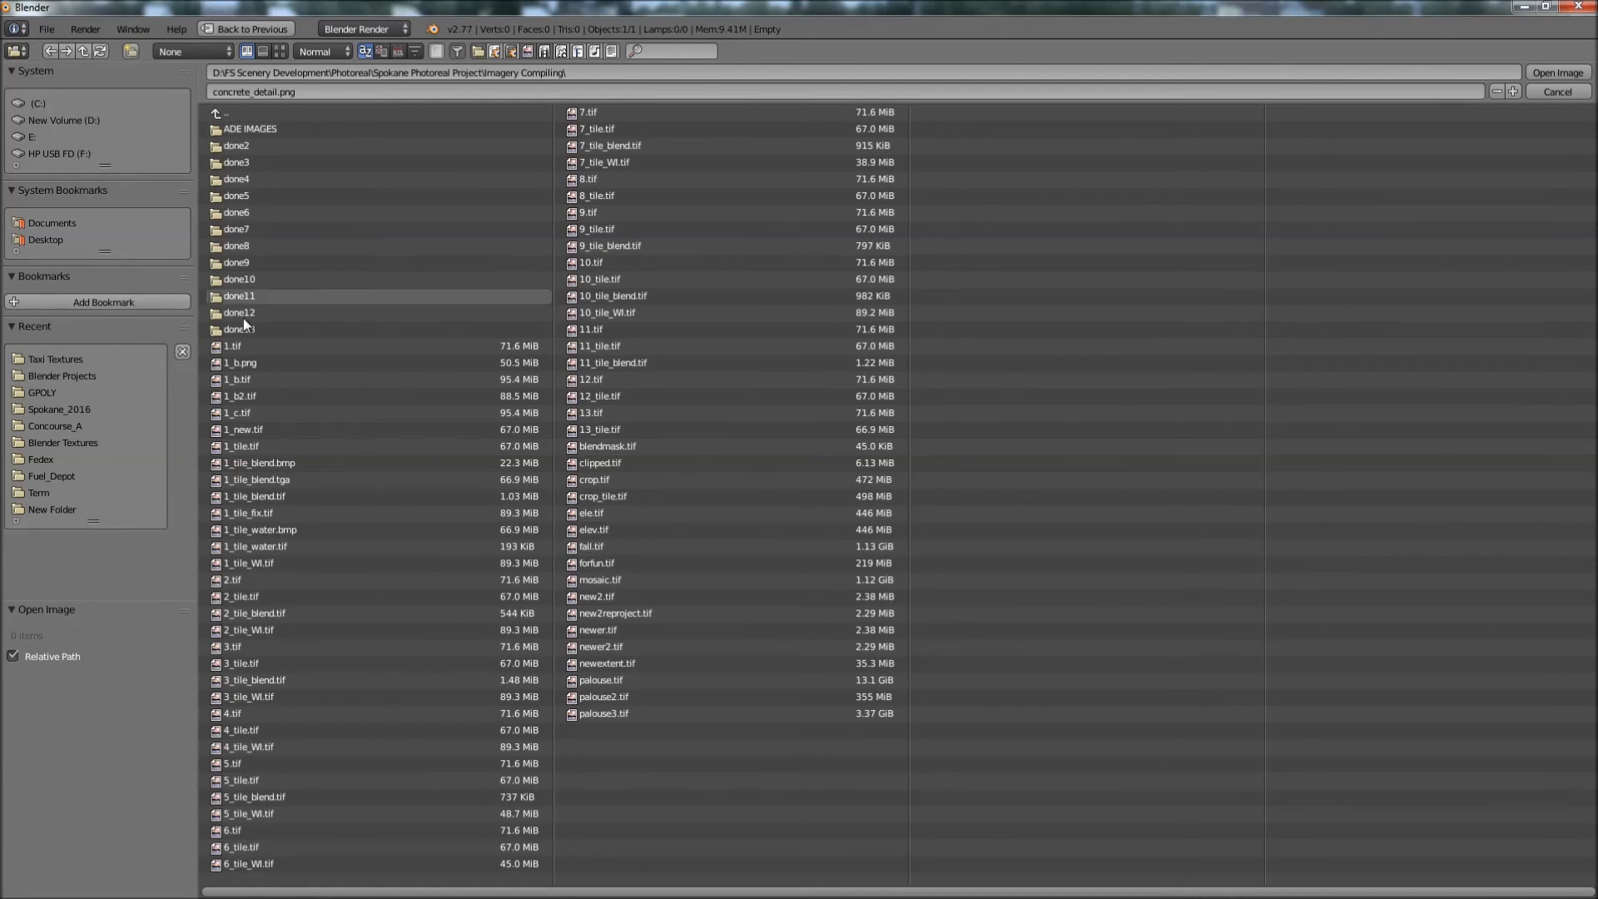
left_click(252, 346)
left_click(253, 348)
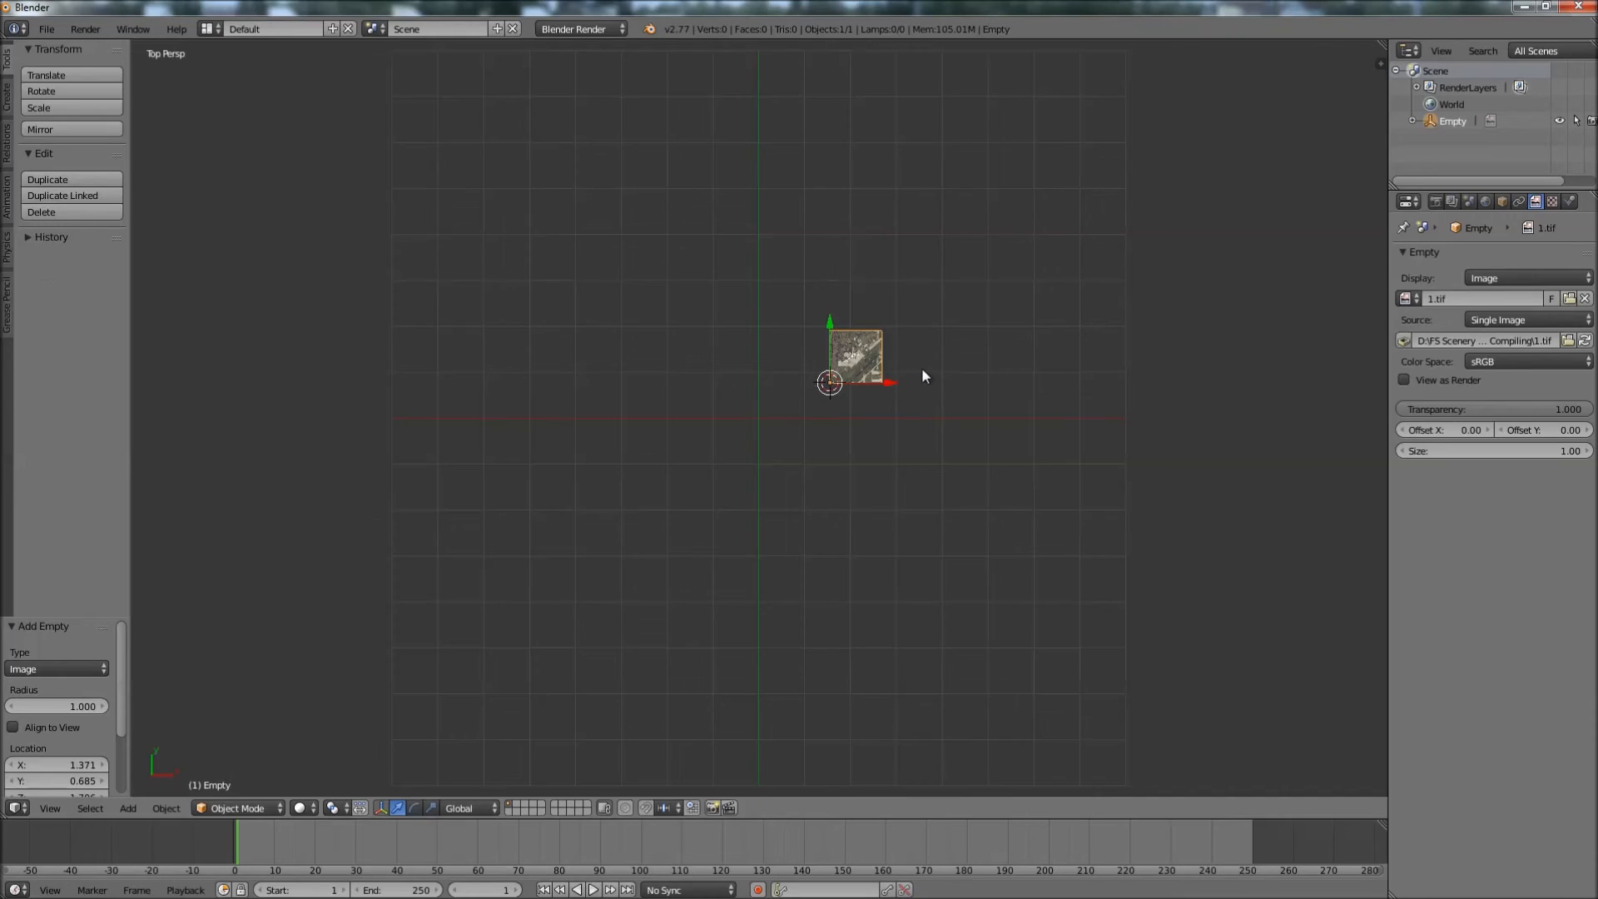
- Move the image empty toward the scene origin by about -1.32 in X and -0.68 in Y
scroll(922, 376, "up", 6)
key("g")
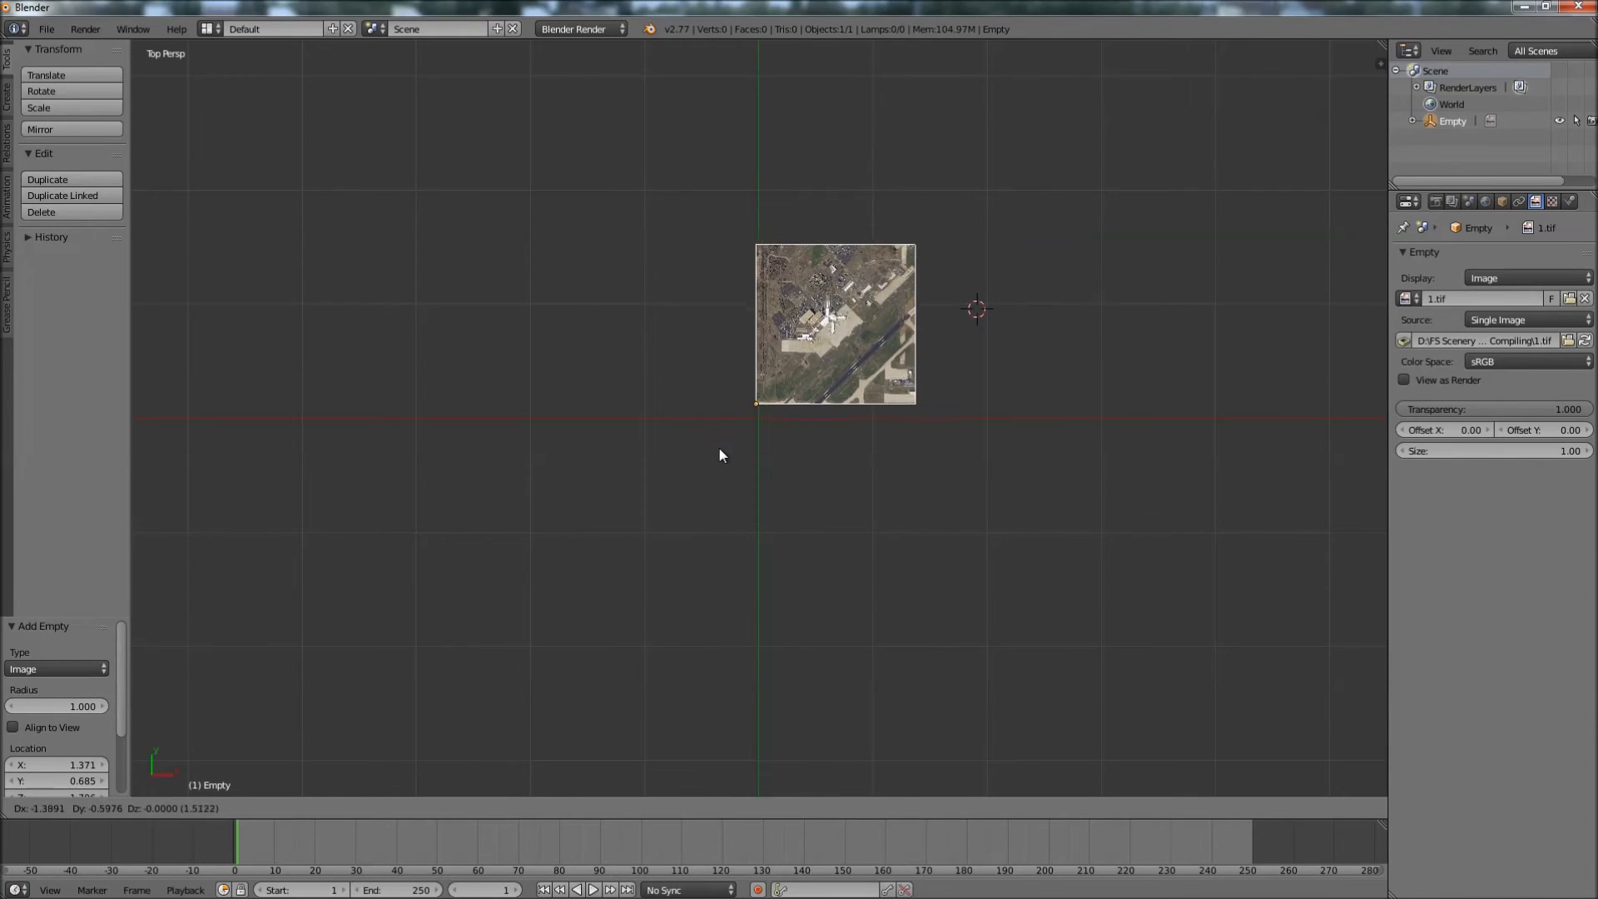
left_click(758, 417)
scroll(760, 416, "up", 2)
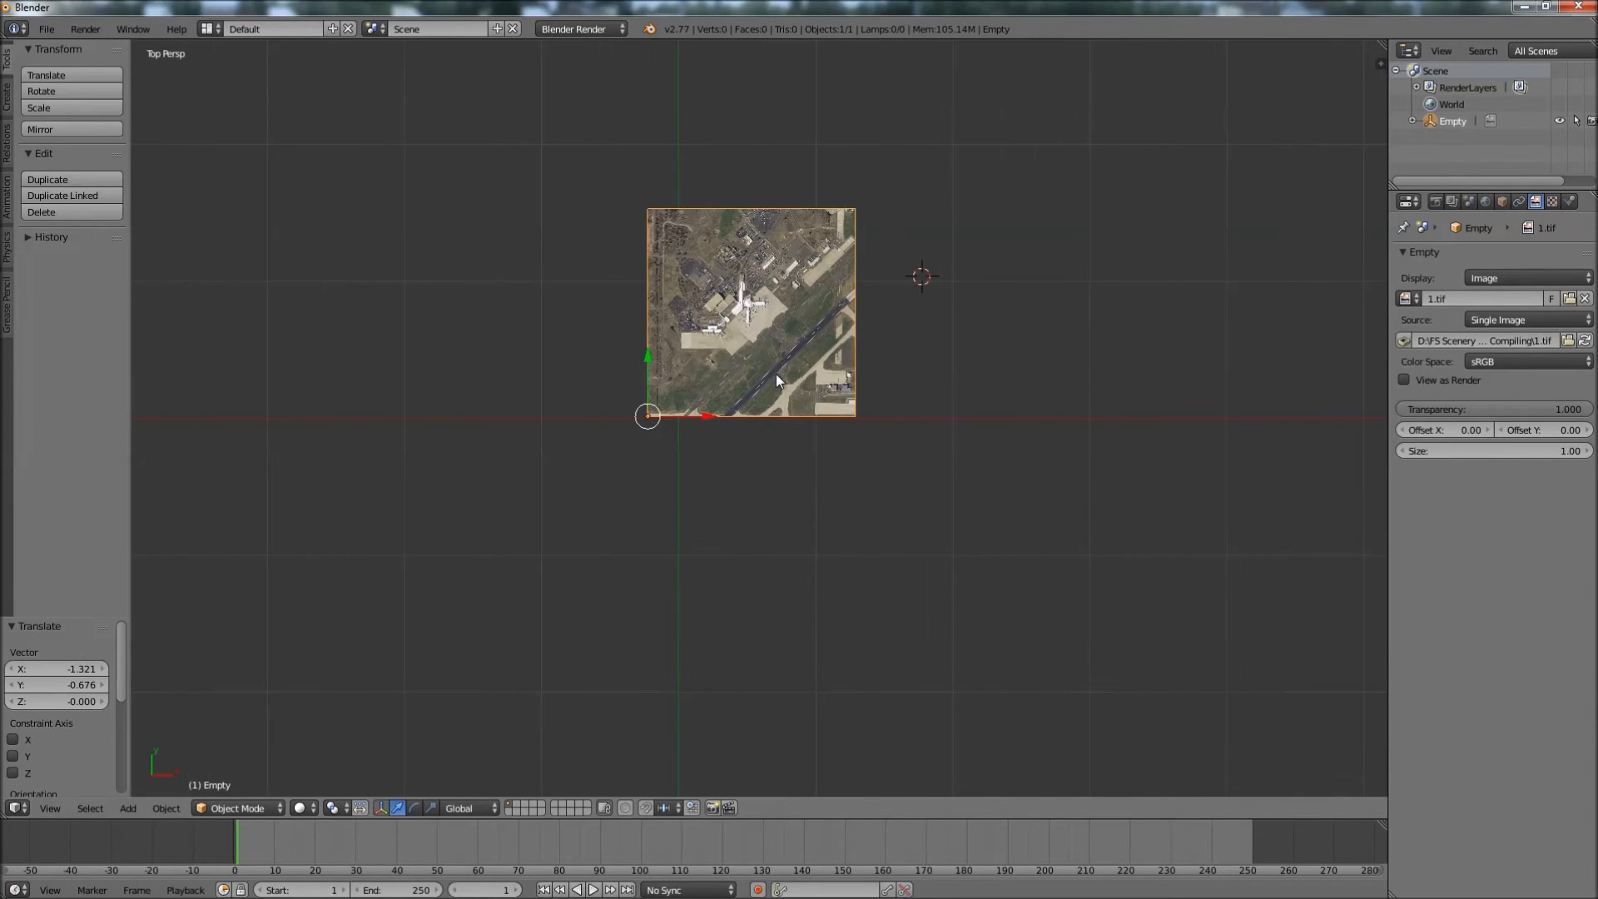
- Duplicate the 1.tif image empty and offset the copy about 1.135 along the X axis
key("shift+d")
key("x")
left_click(962, 380)
scroll(956, 355, "left", 6)
scroll(956, 355, "up", 12)
scroll(1072, 472, "up", 9)
scroll(1042, 467, "right", 6)
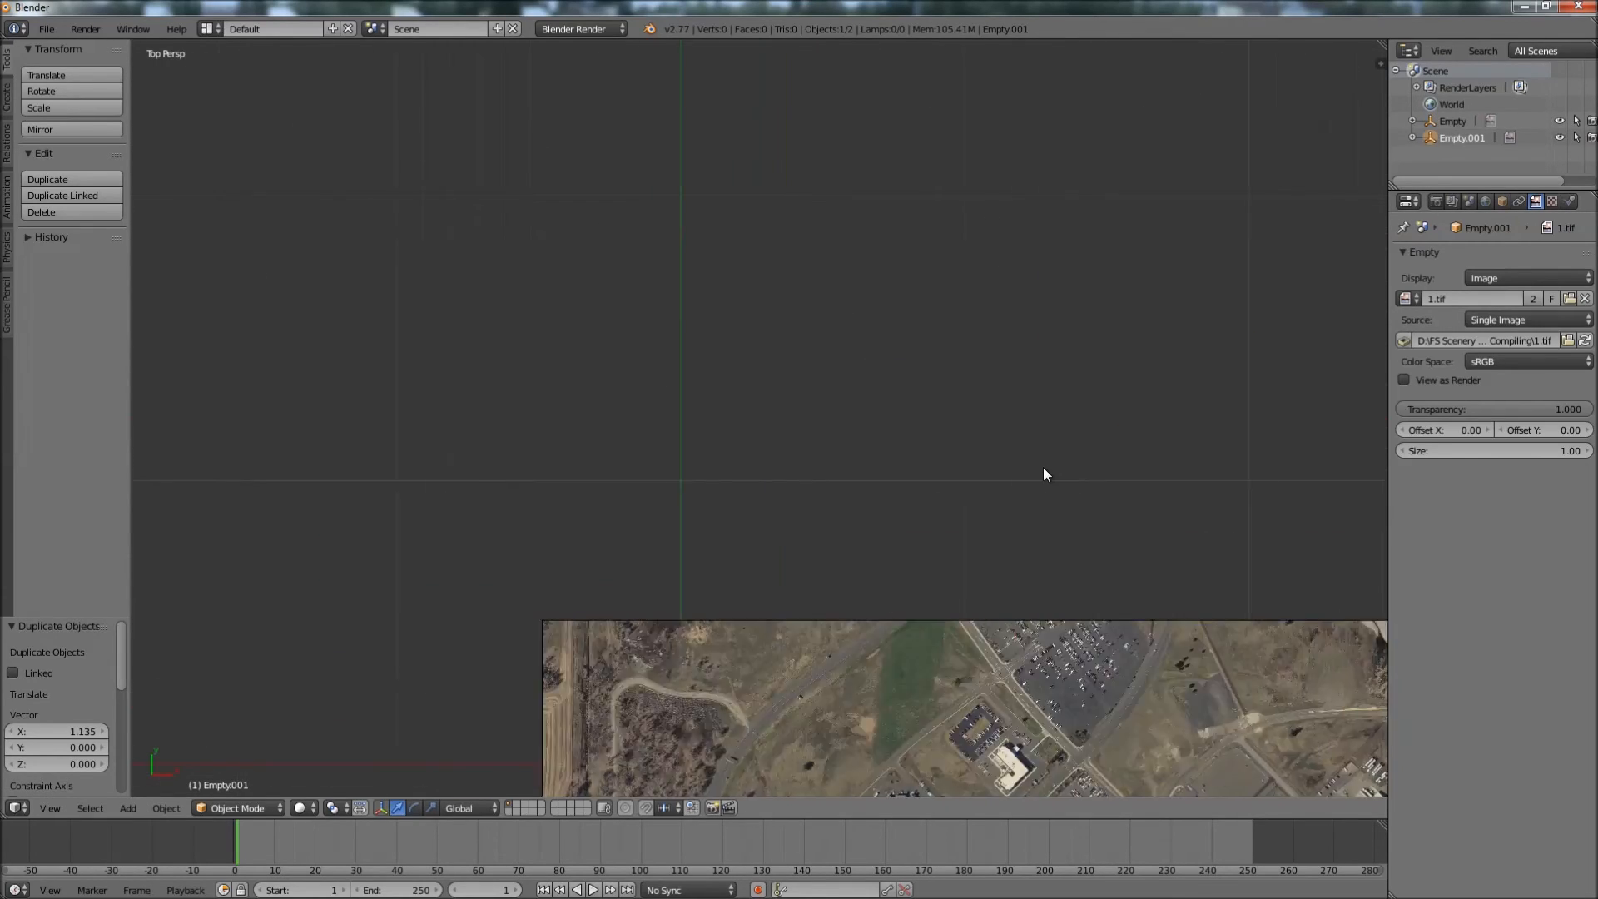
scroll(1044, 458, "down", 10)
key("Home")
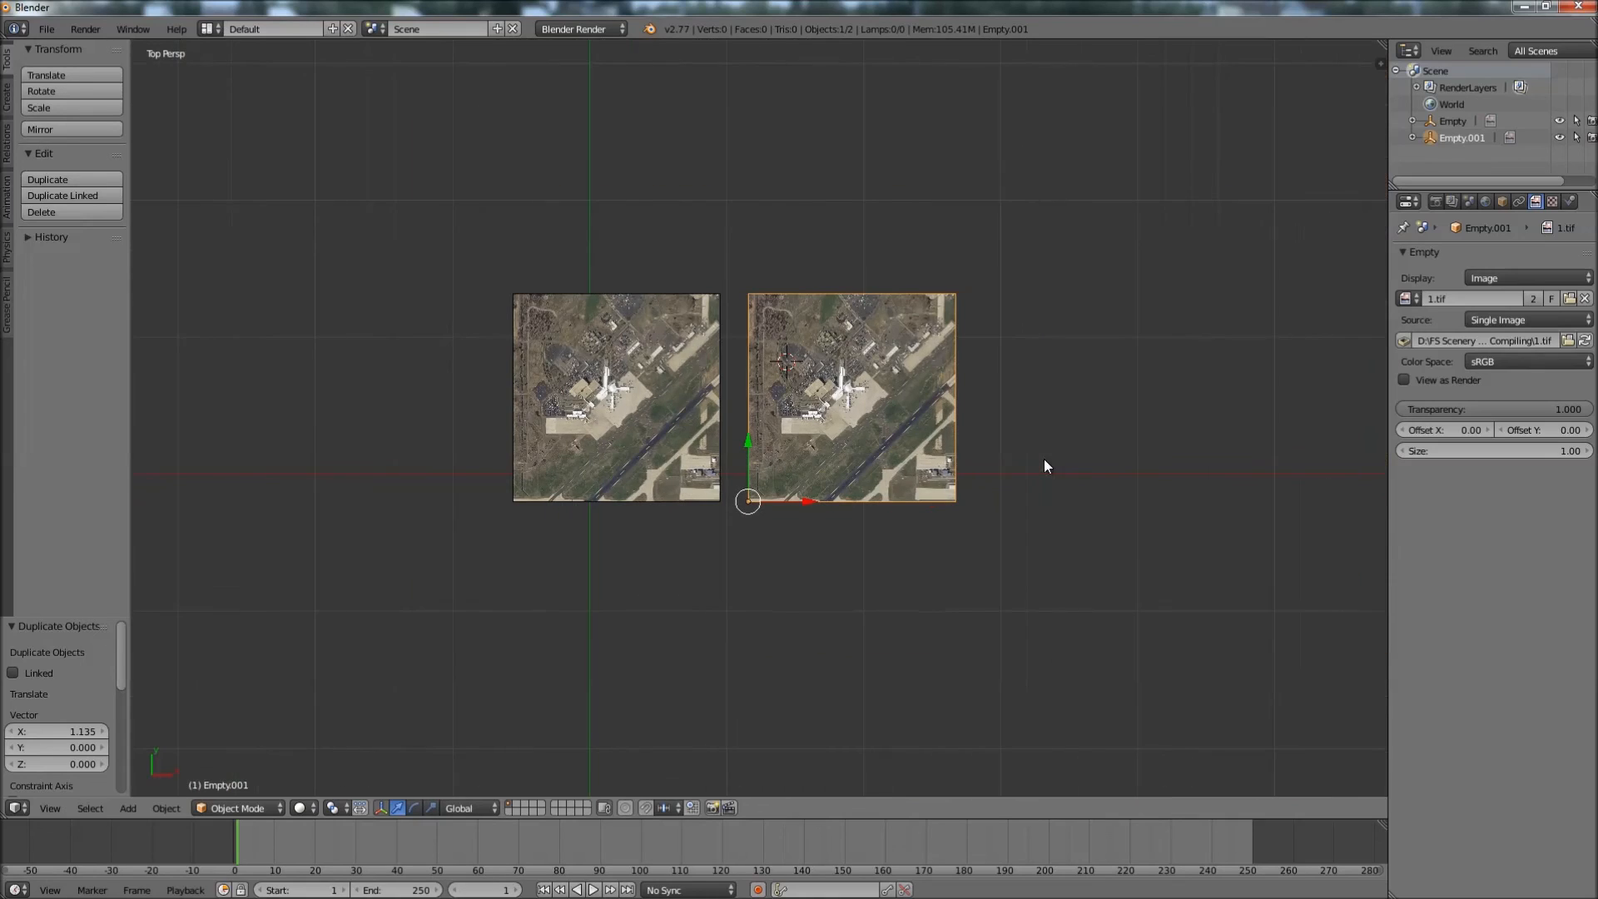
- Move the duplicate image against the first one so that their adjoining edges and bottom corners line up
key("g")
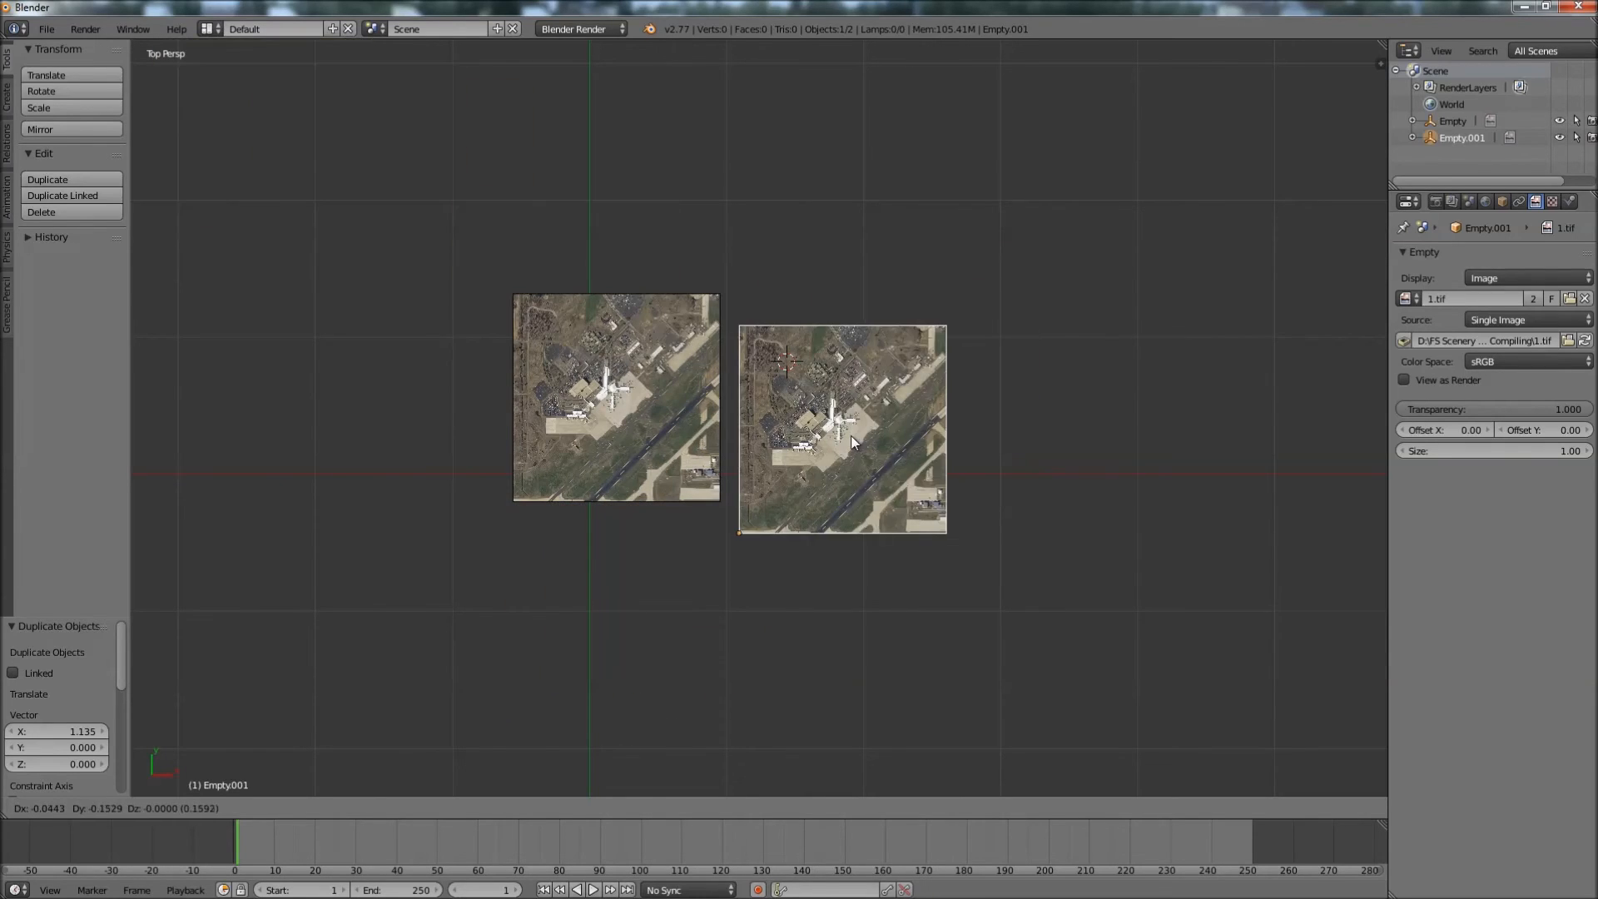
left_click(792, 371)
left_click_drag(731, 357, 611, 356)
scroll(601, 351, "up", 8)
scroll(599, 348, "left", 15)
scroll(622, 351, "down", 15)
scroll(861, 463, "up", 3)
scroll(862, 463, "down", 3)
scroll(877, 483, "up", 8)
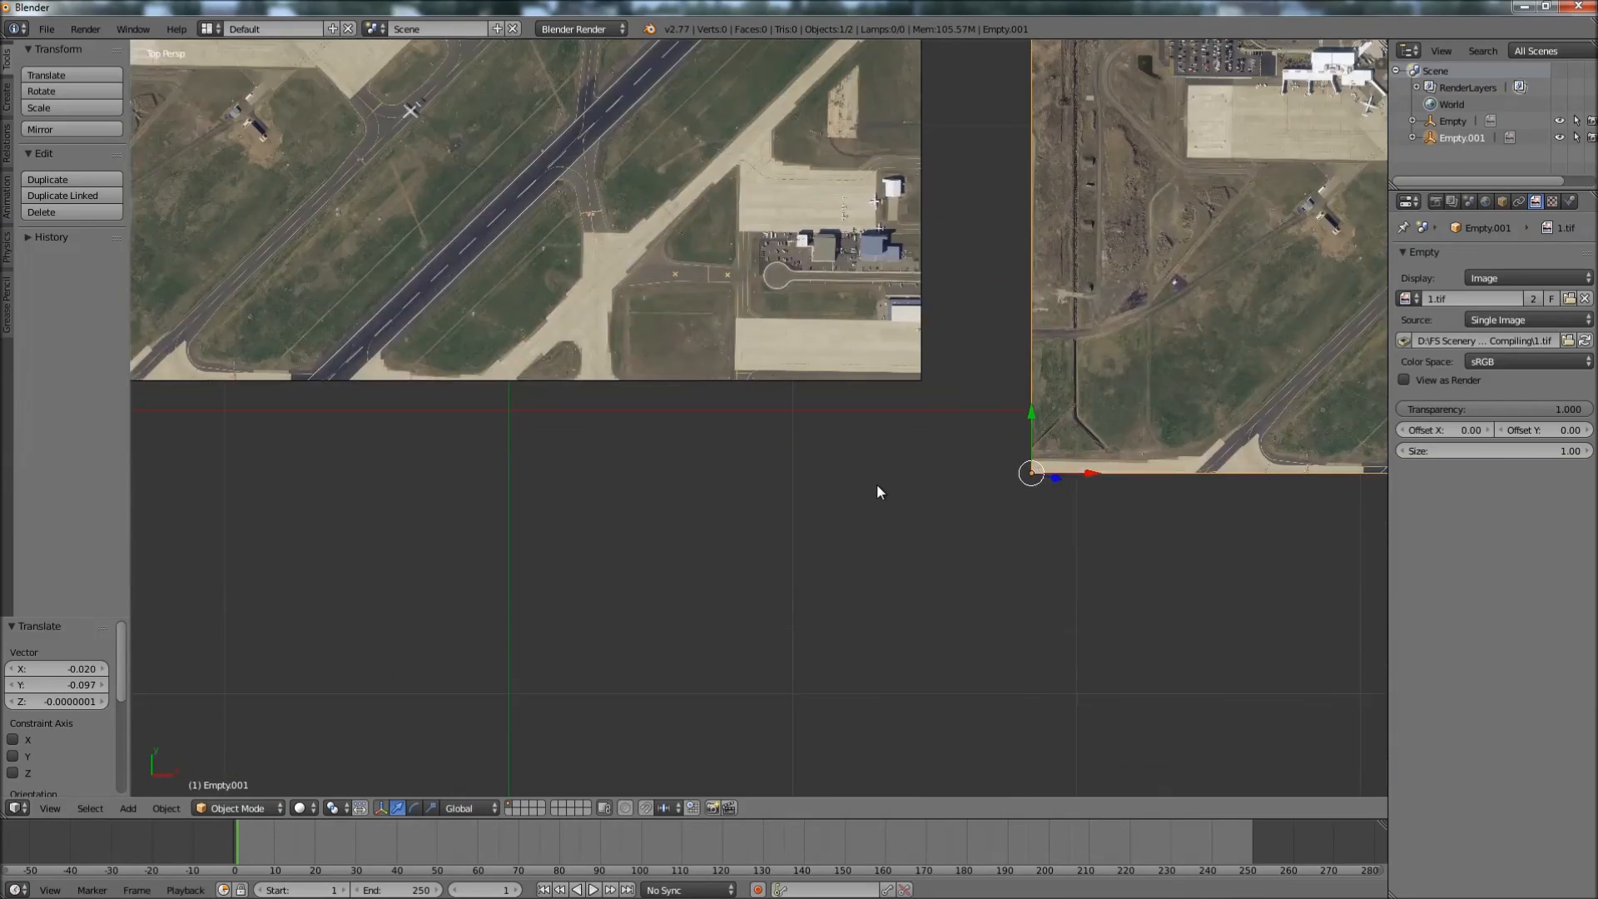
scroll(902, 542, "up", 1)
scroll(907, 554, "down", 2)
scroll(918, 568, "right", 2)
scroll(918, 558, "up", 7)
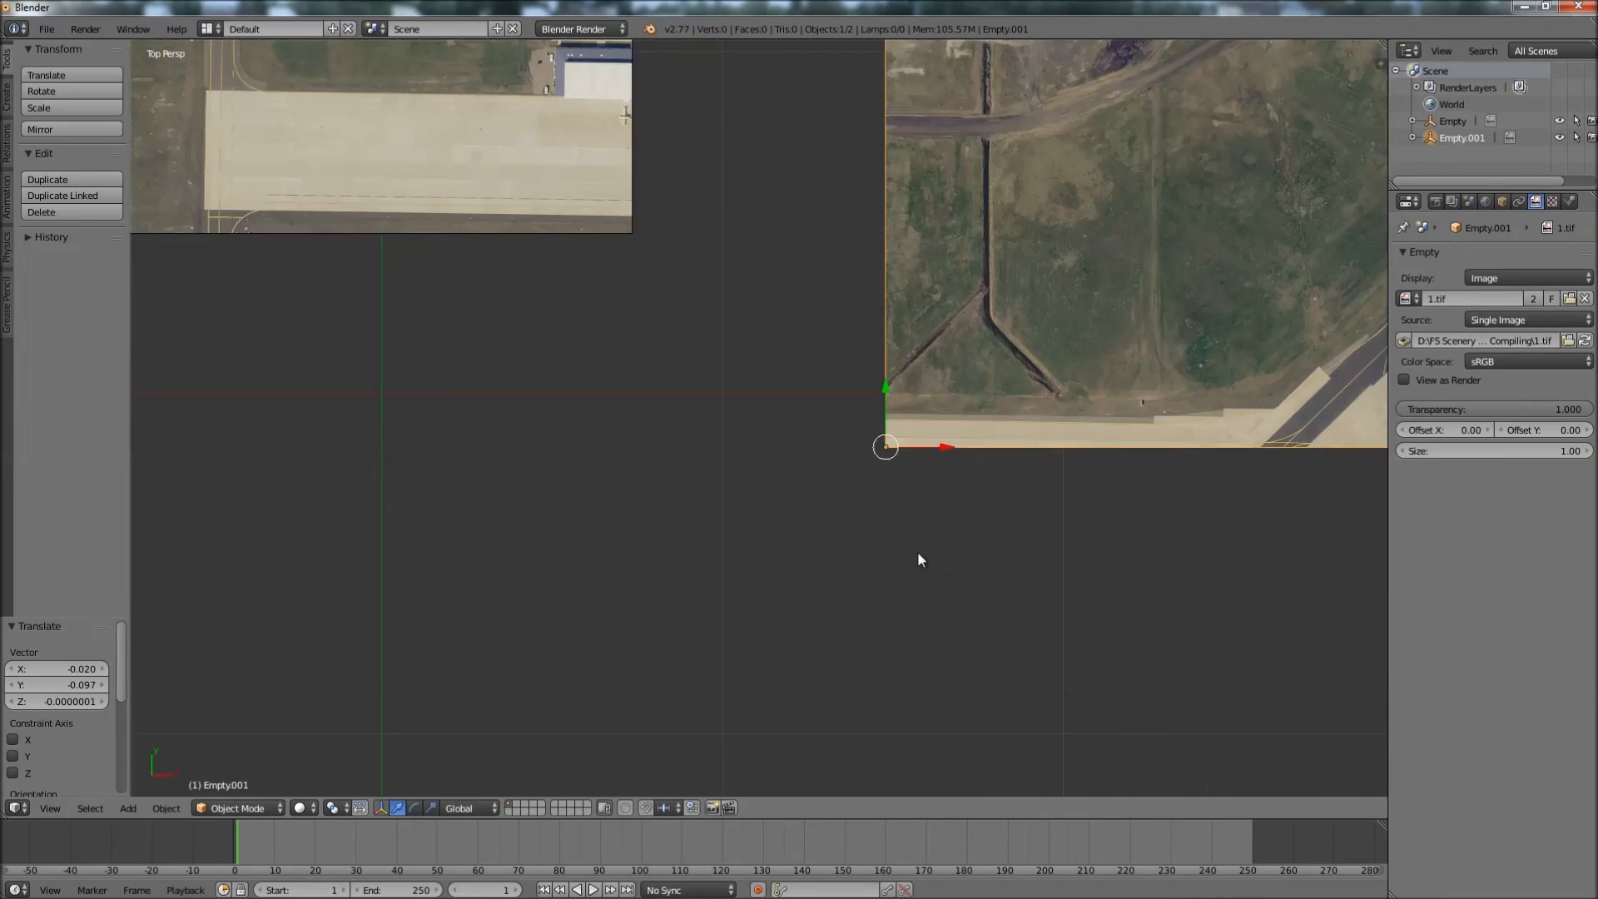
key("g")
left_click(671, 336)
scroll(671, 336, "left", 1)
scroll(761, 382, "up", 3)
scroll(775, 408, "up", 1)
scroll(826, 594, "down", 2)
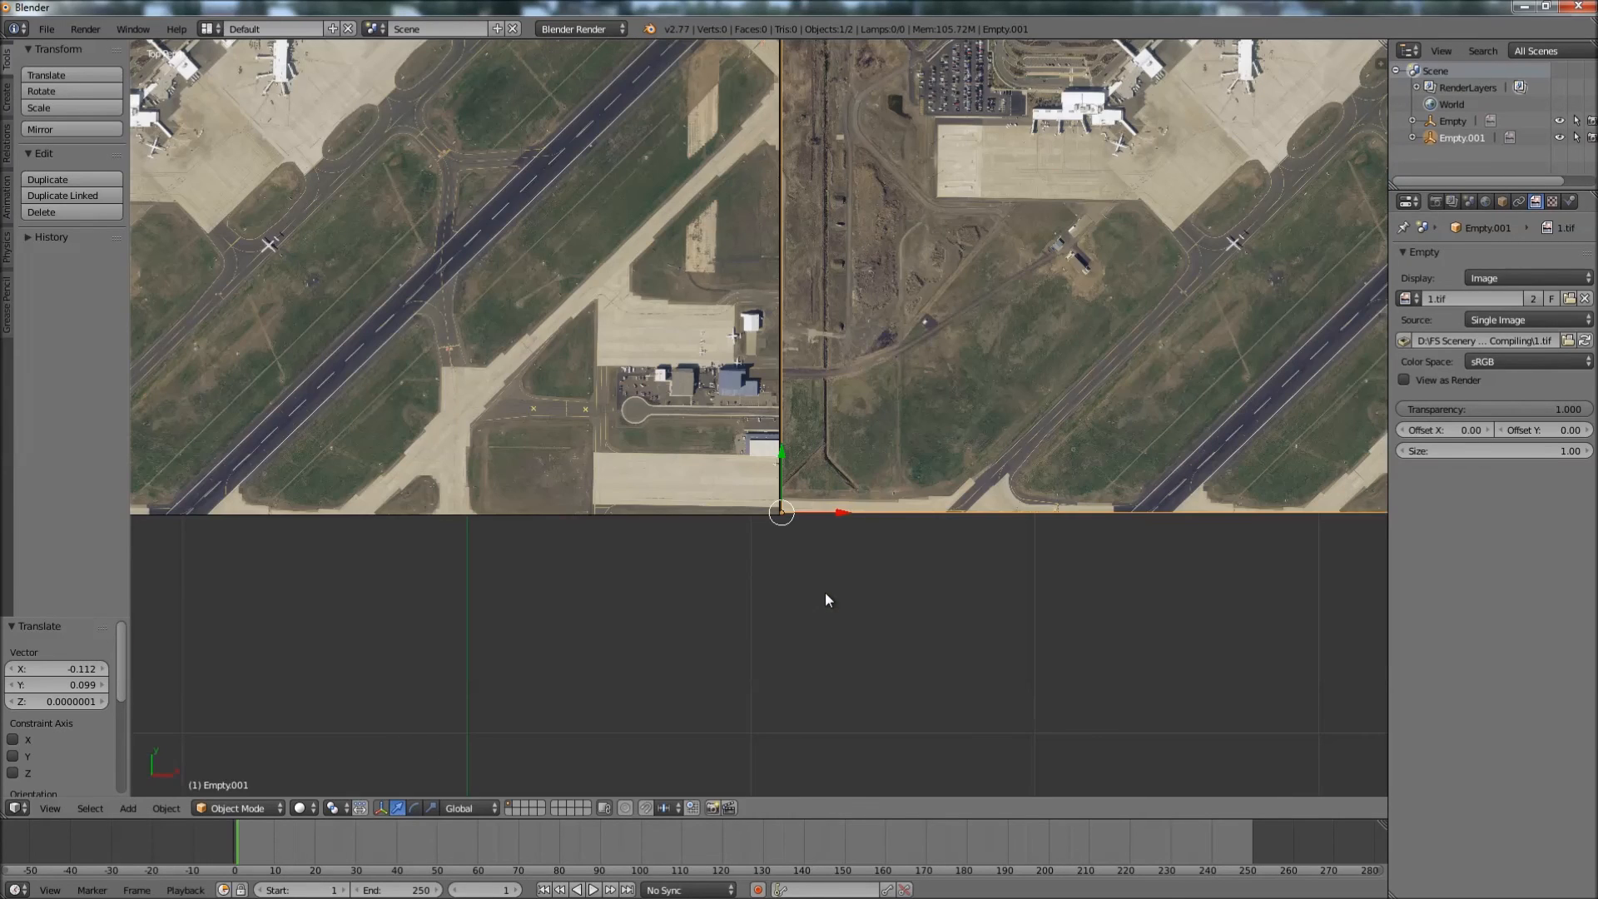
- Turn on snapping to Vertex and move the duplicate image about -0.024 in X and 0.005 in Y
left_click(303, 807)
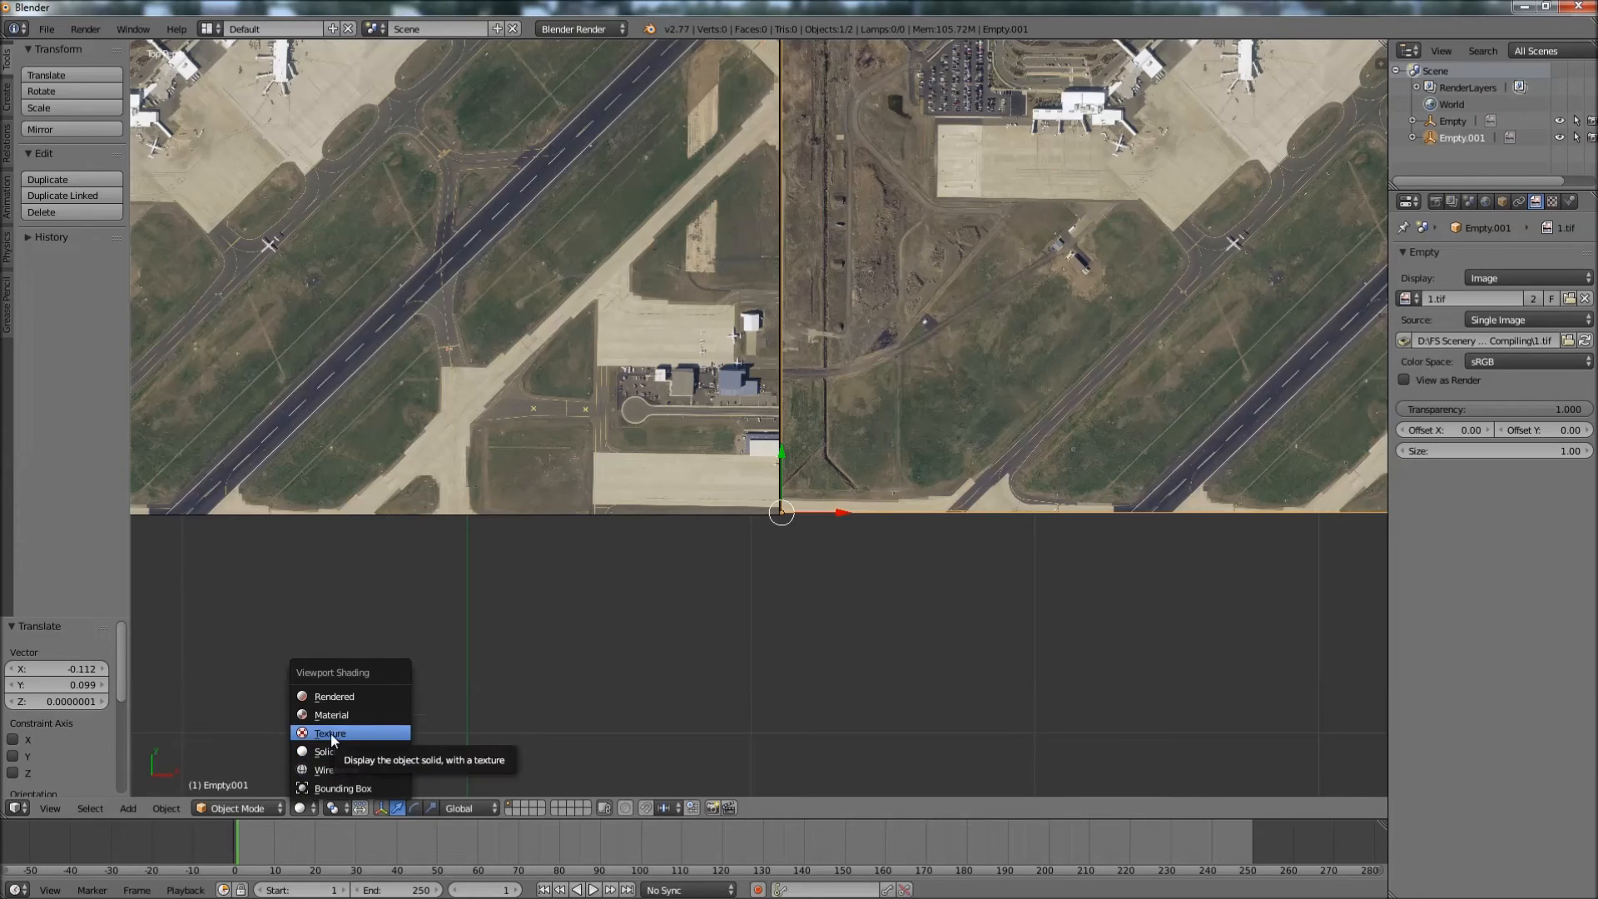
left_click(304, 806)
key("shift+Tab")
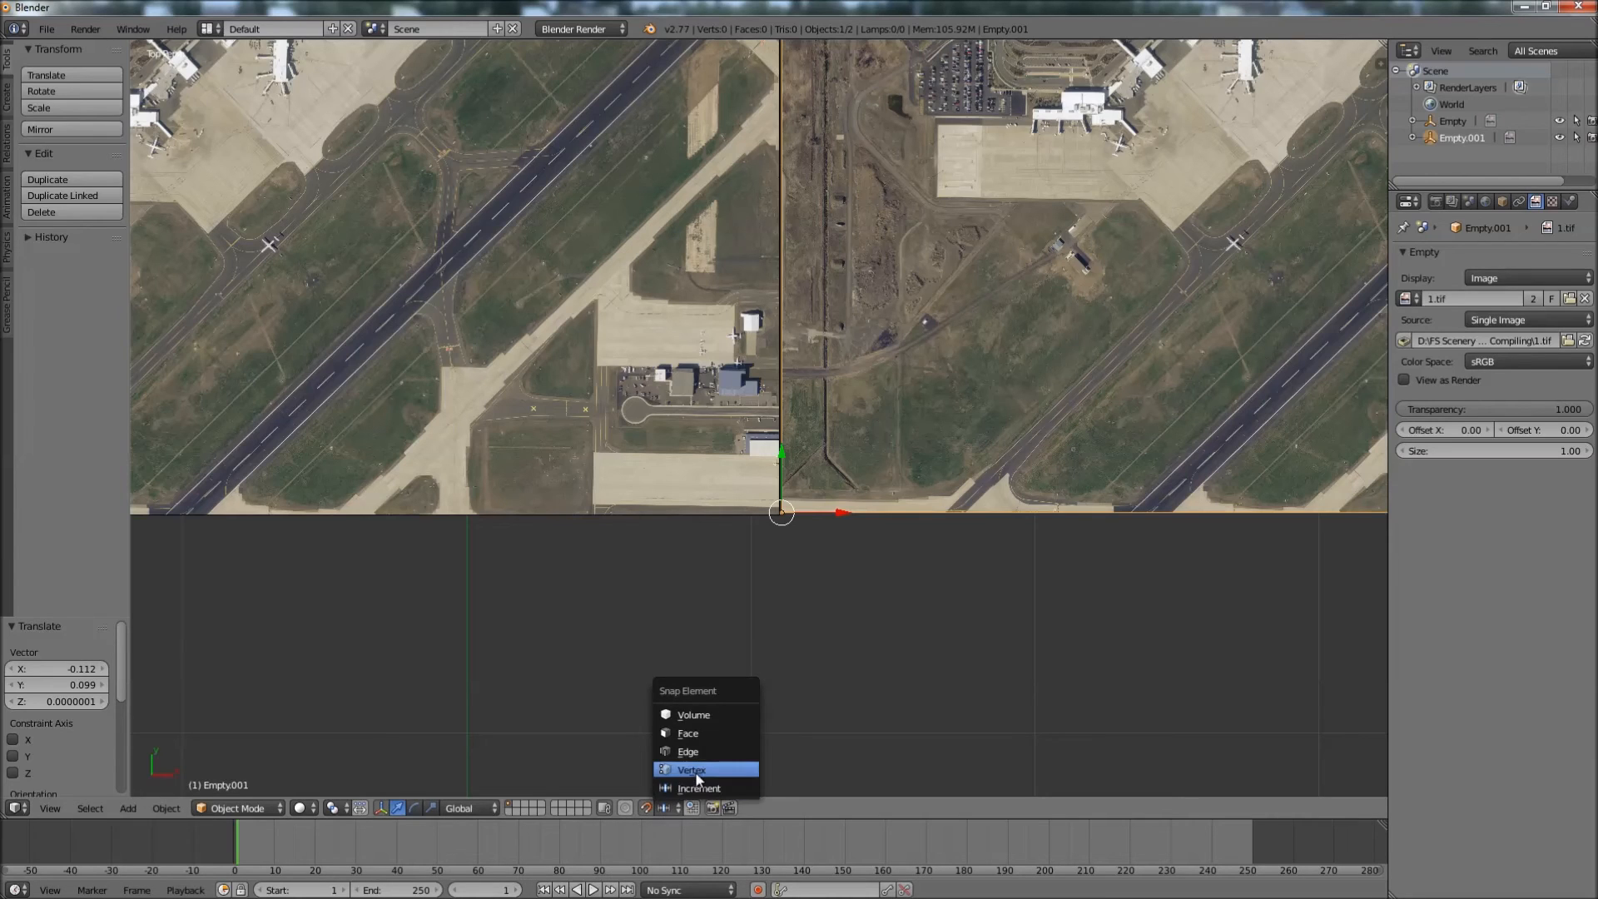
left_click(691, 770)
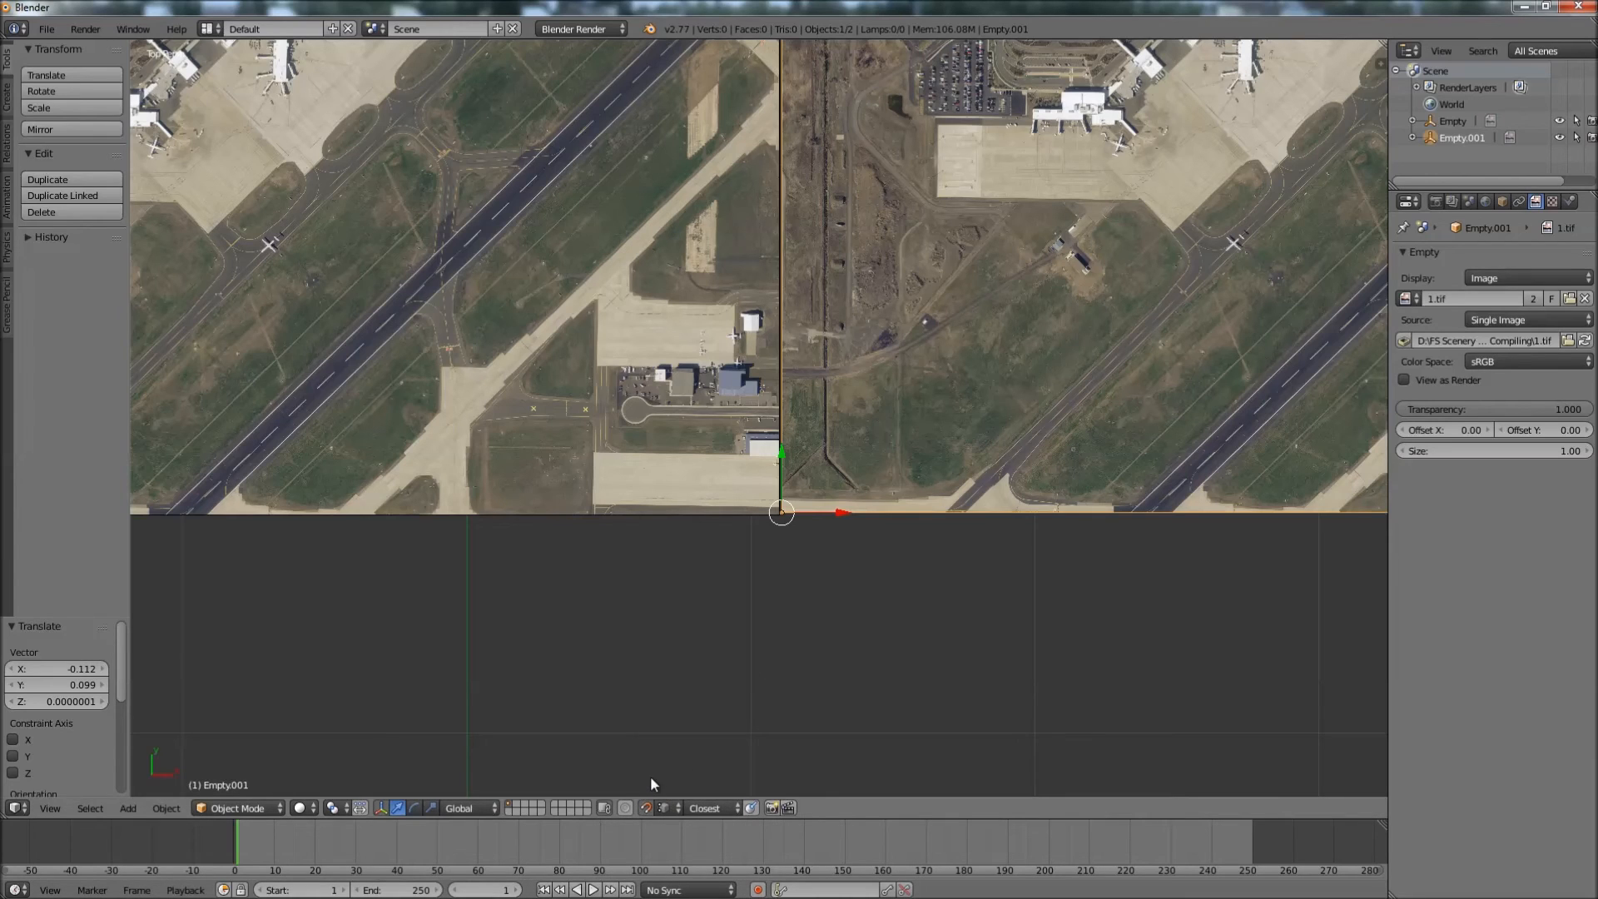
left_click(704, 808)
key("g")
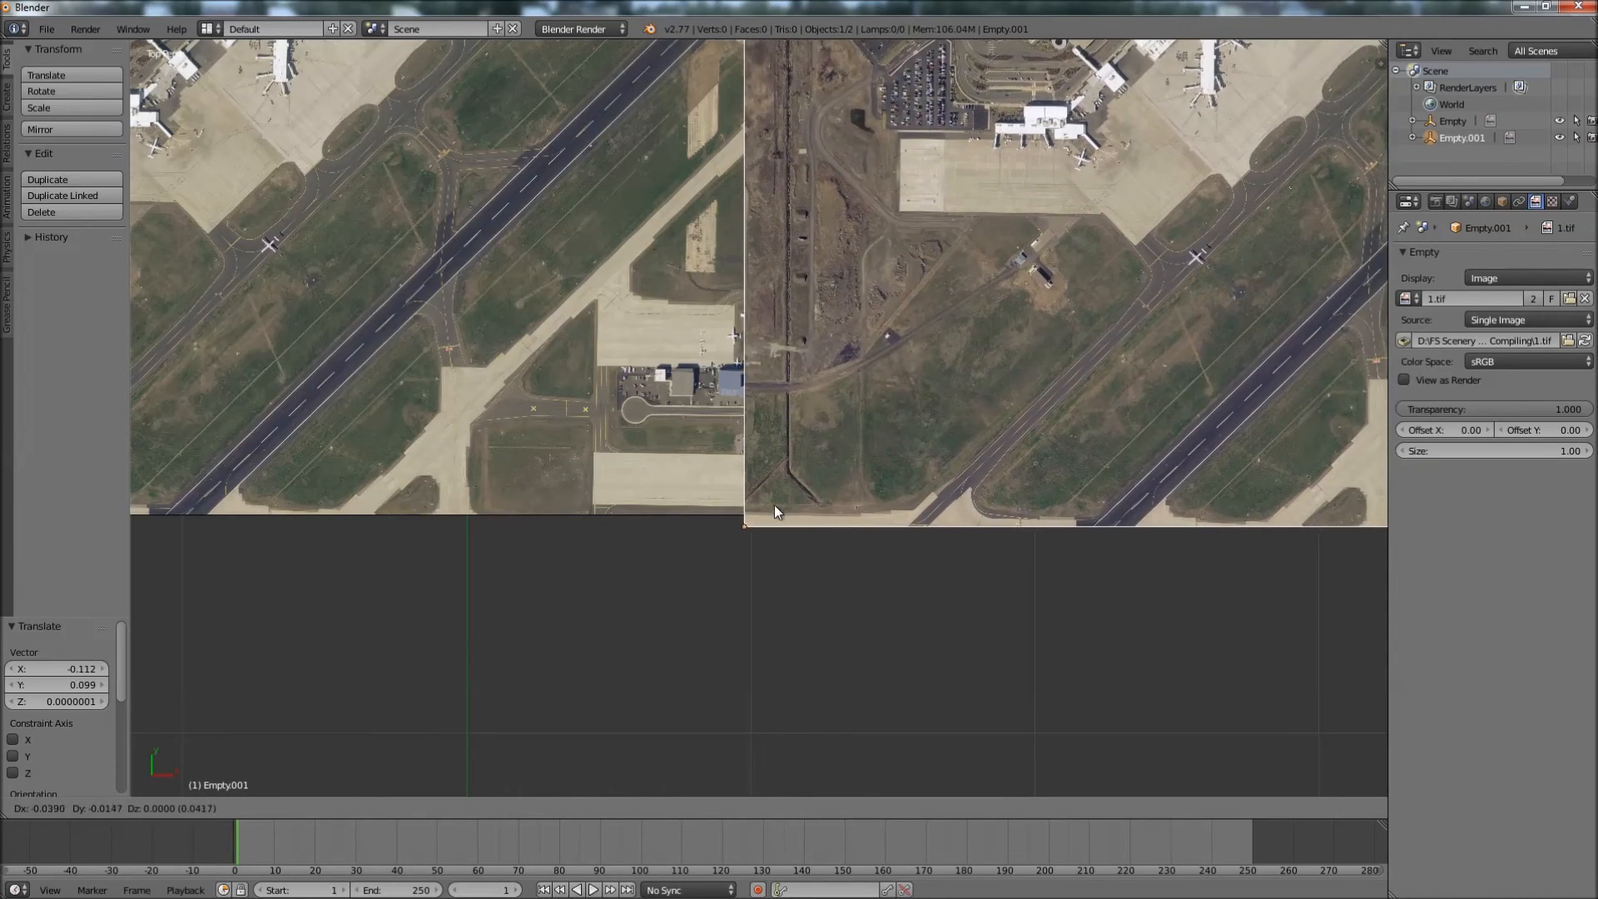
left_click(799, 483)
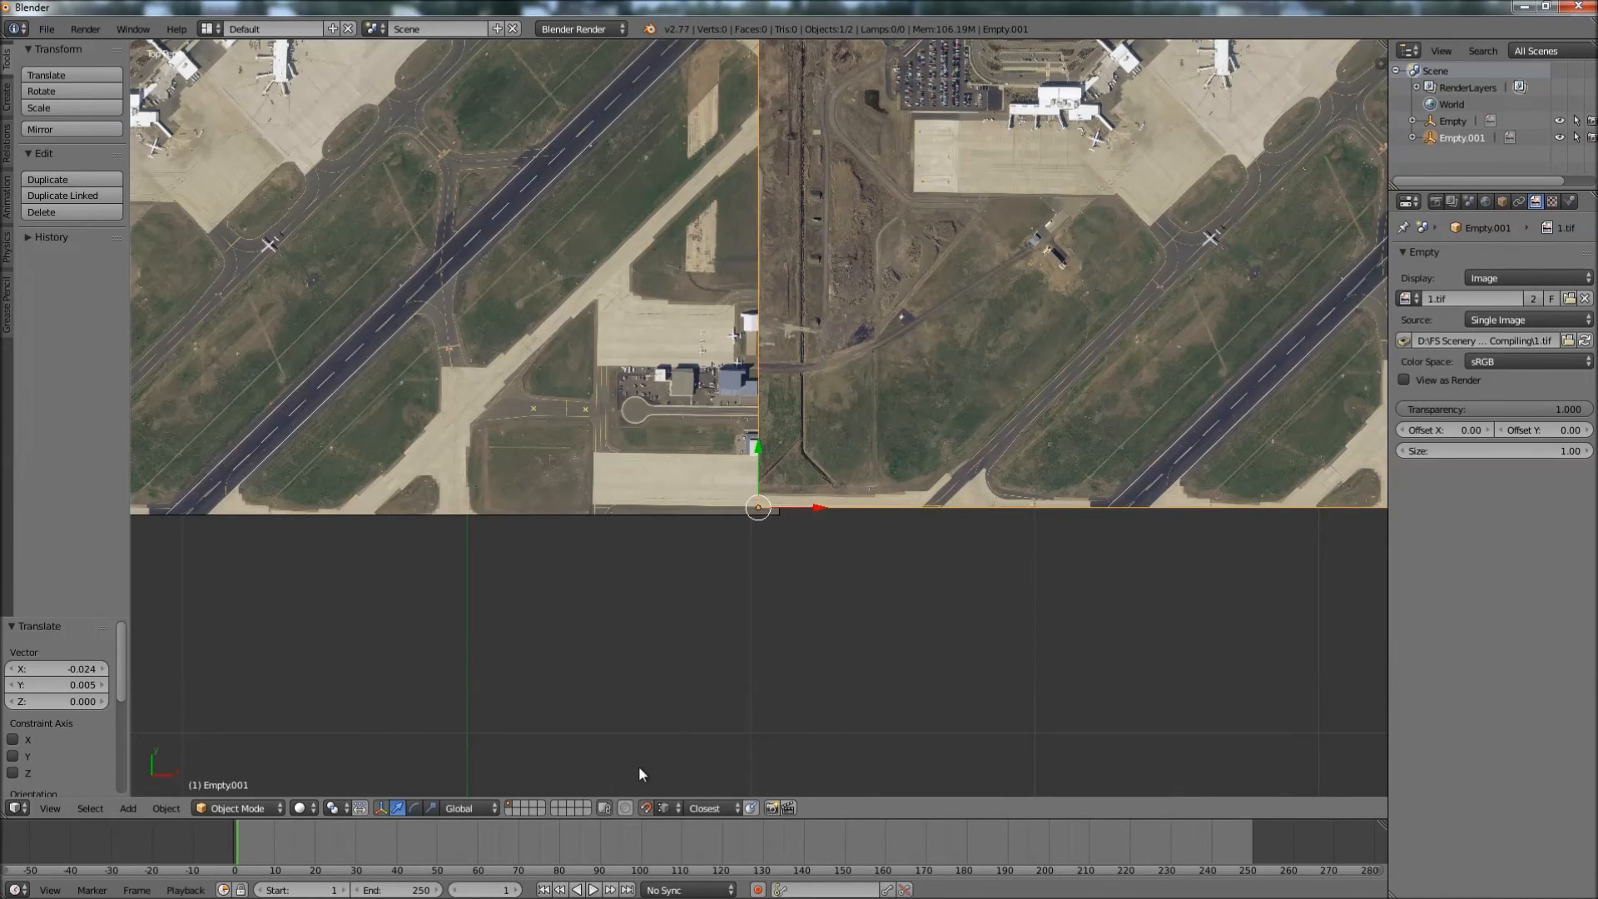
- Pick the snap element again and try to move the duplicate image to the first image's bottom corner
left_click(664, 807)
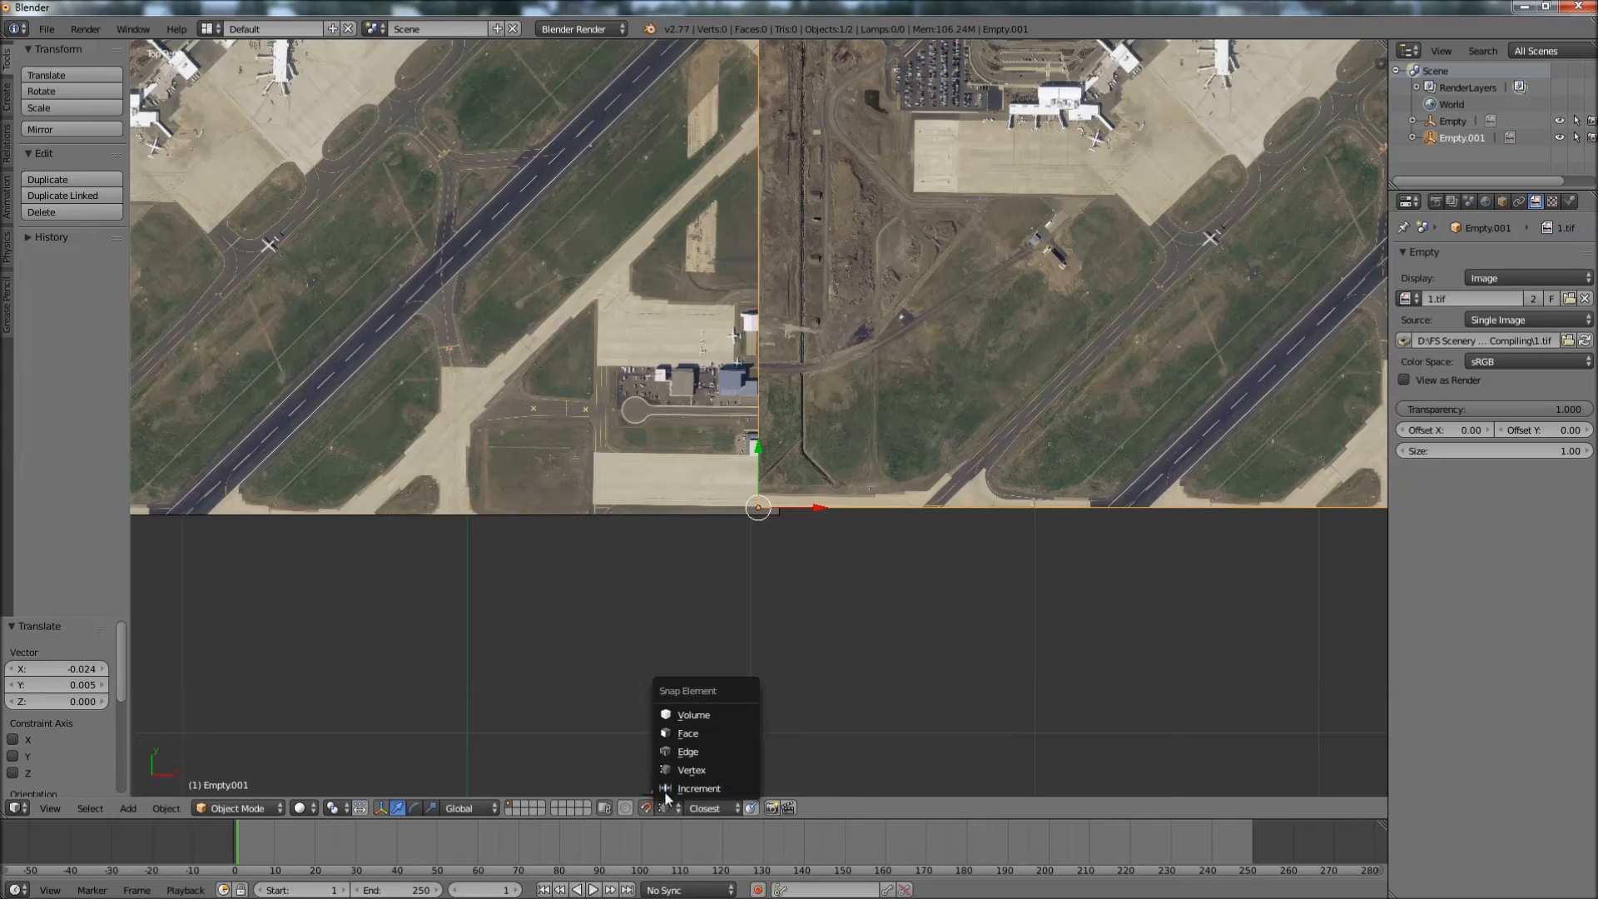
left_click(711, 780)
key("g")
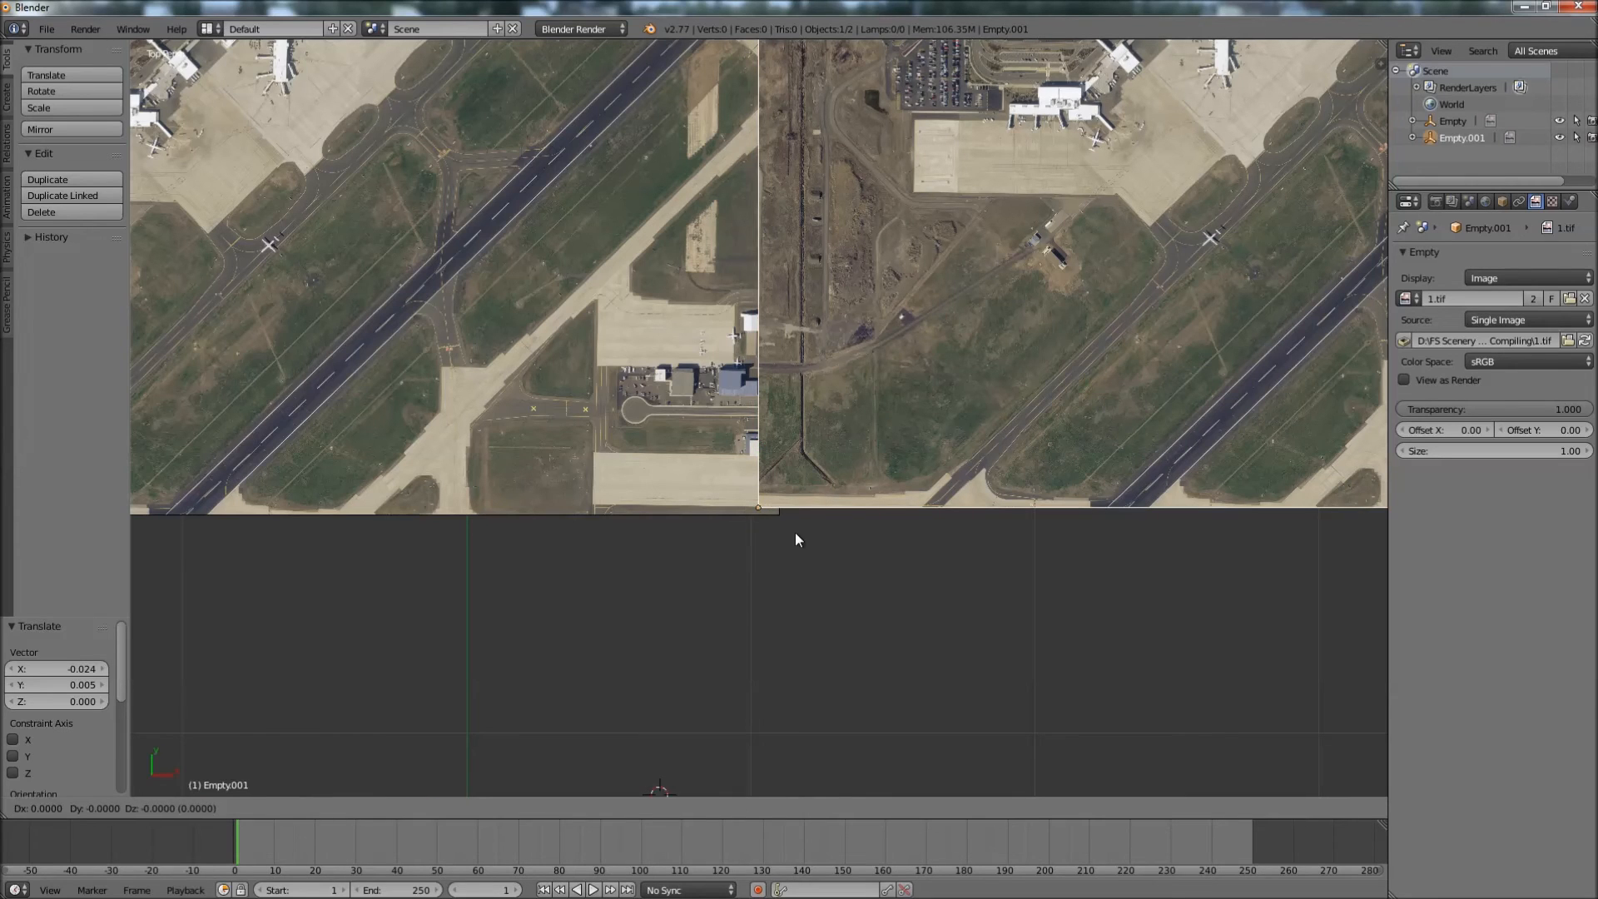
left_click(766, 510)
scroll(708, 491, "down", 8)
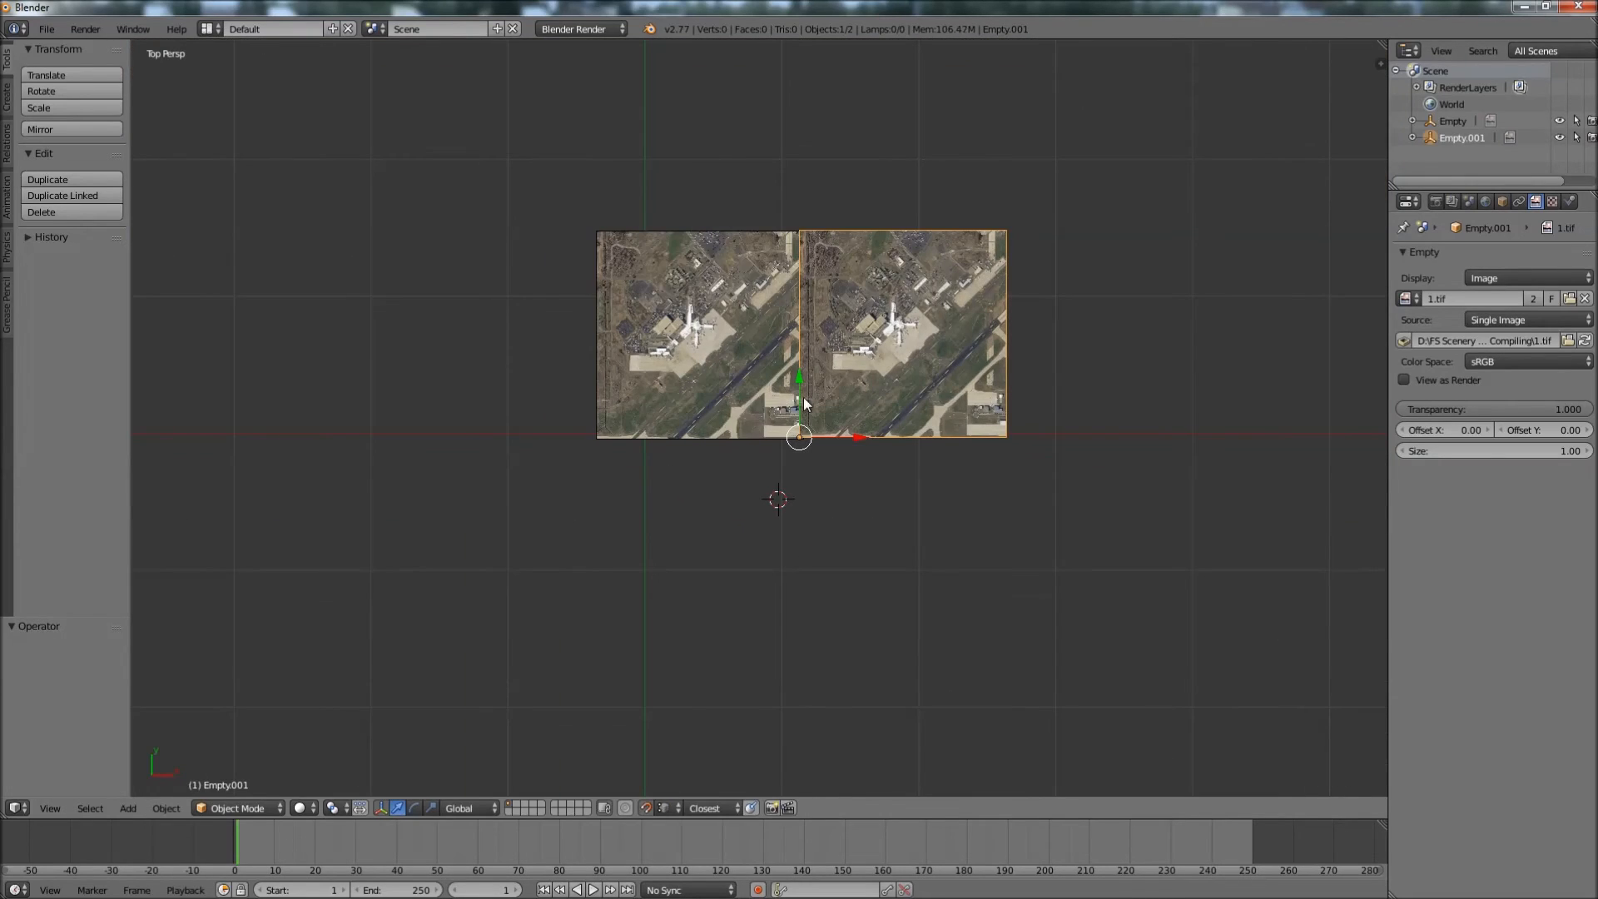
scroll(827, 366, "up", 3)
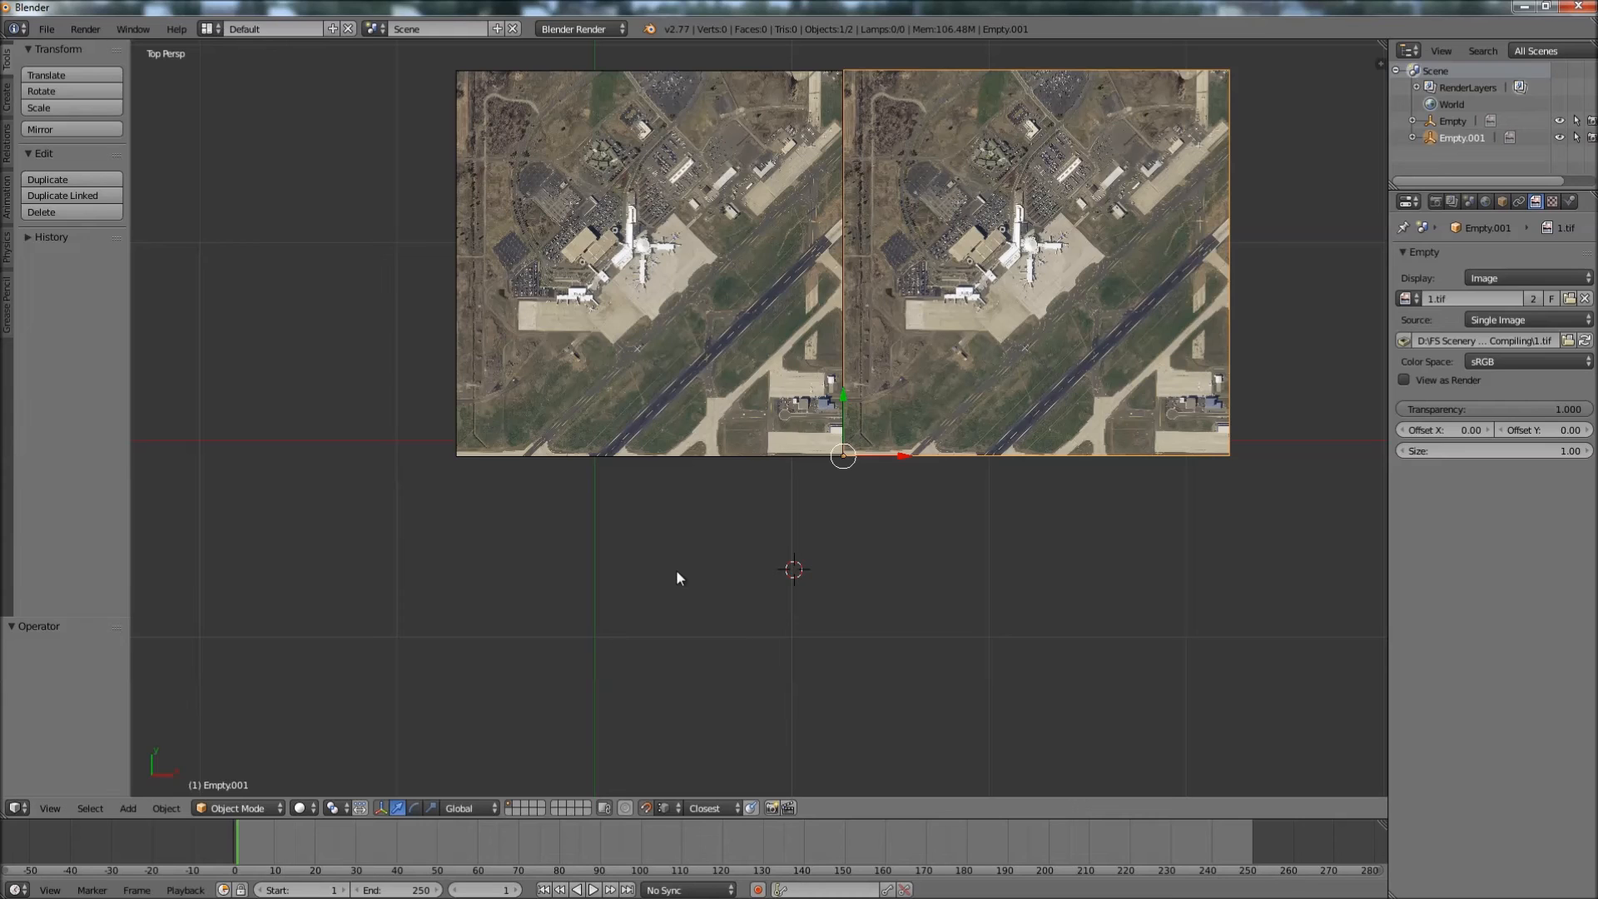
scroll(675, 569, "down", 3)
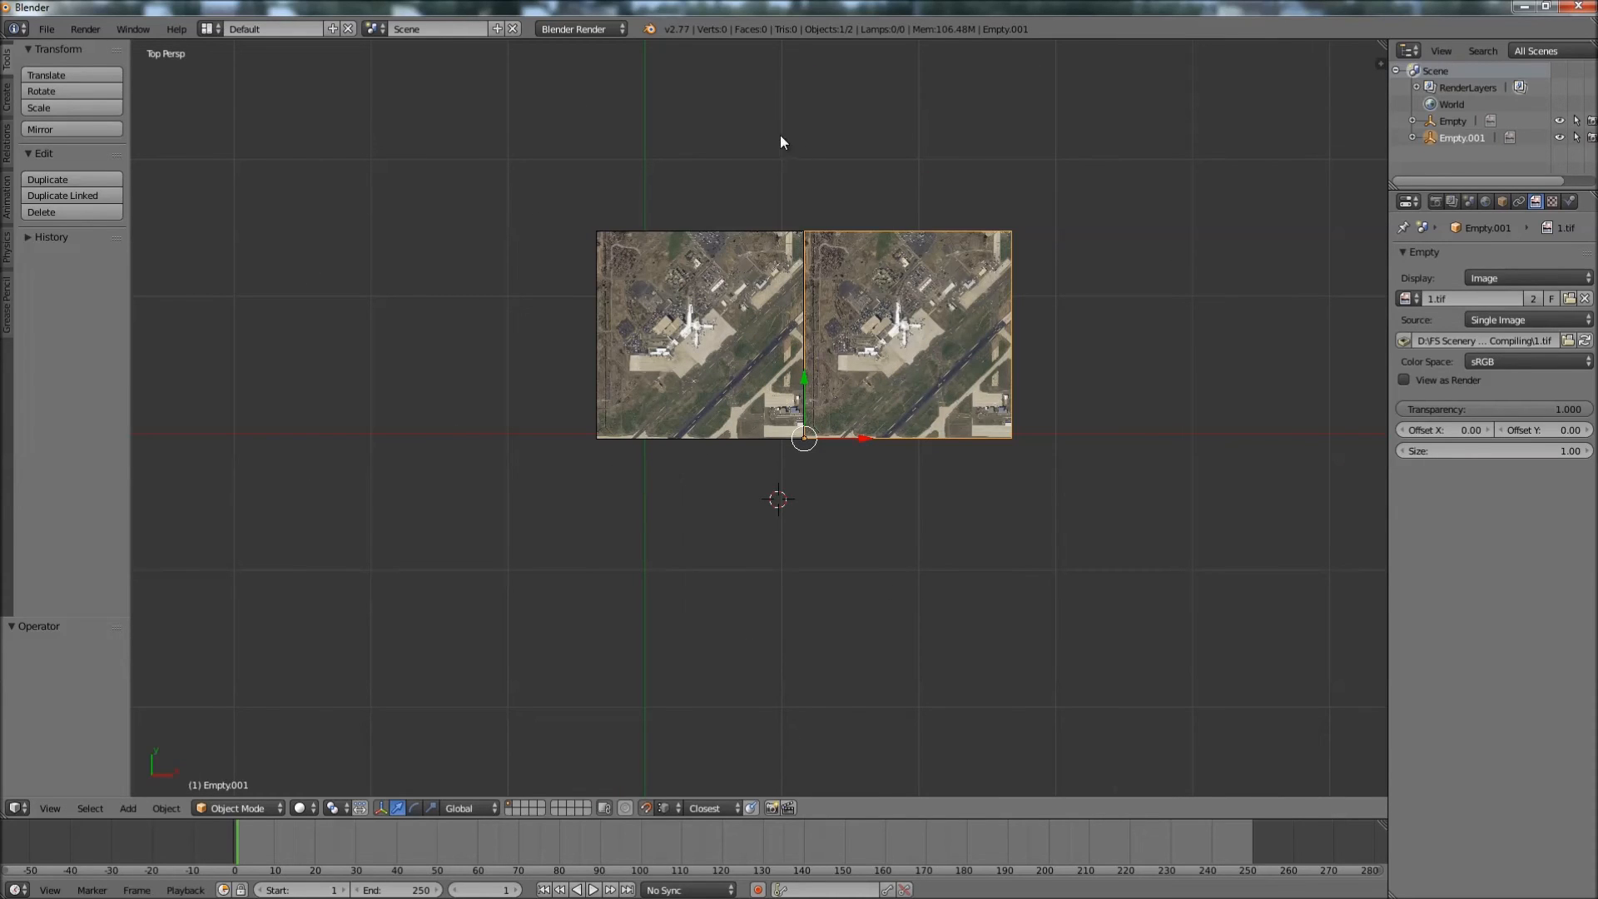
scroll(810, 305, "down", 3)
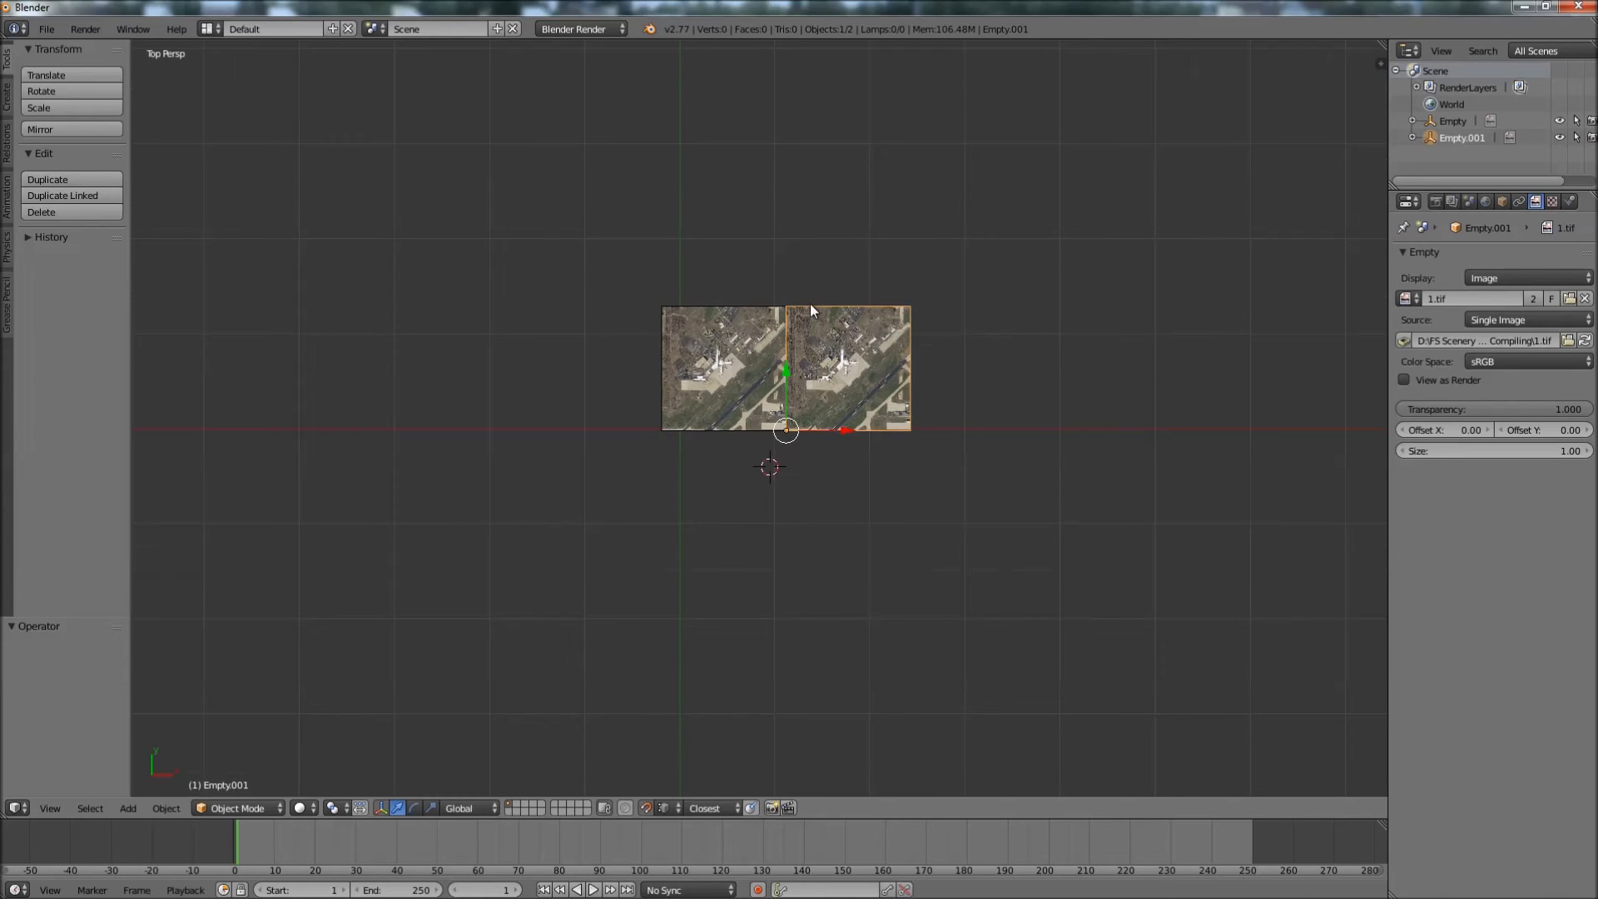
scroll(918, 287, "up", 6)
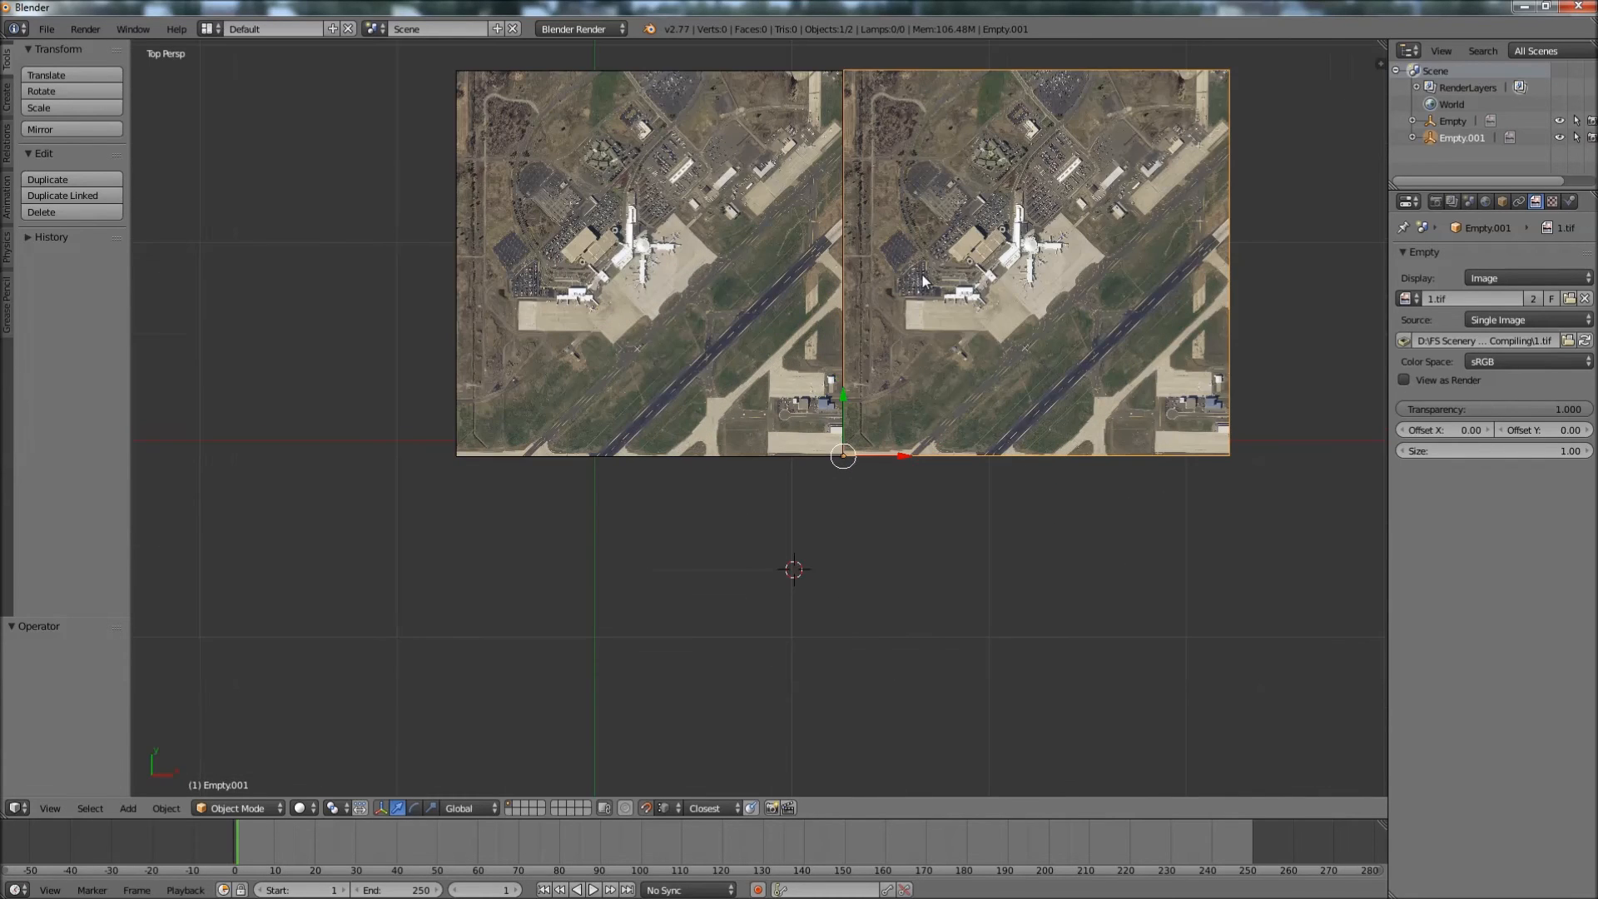
- Add a mesh plane above the two aerial image empties
scroll(934, 252, "down", 7)
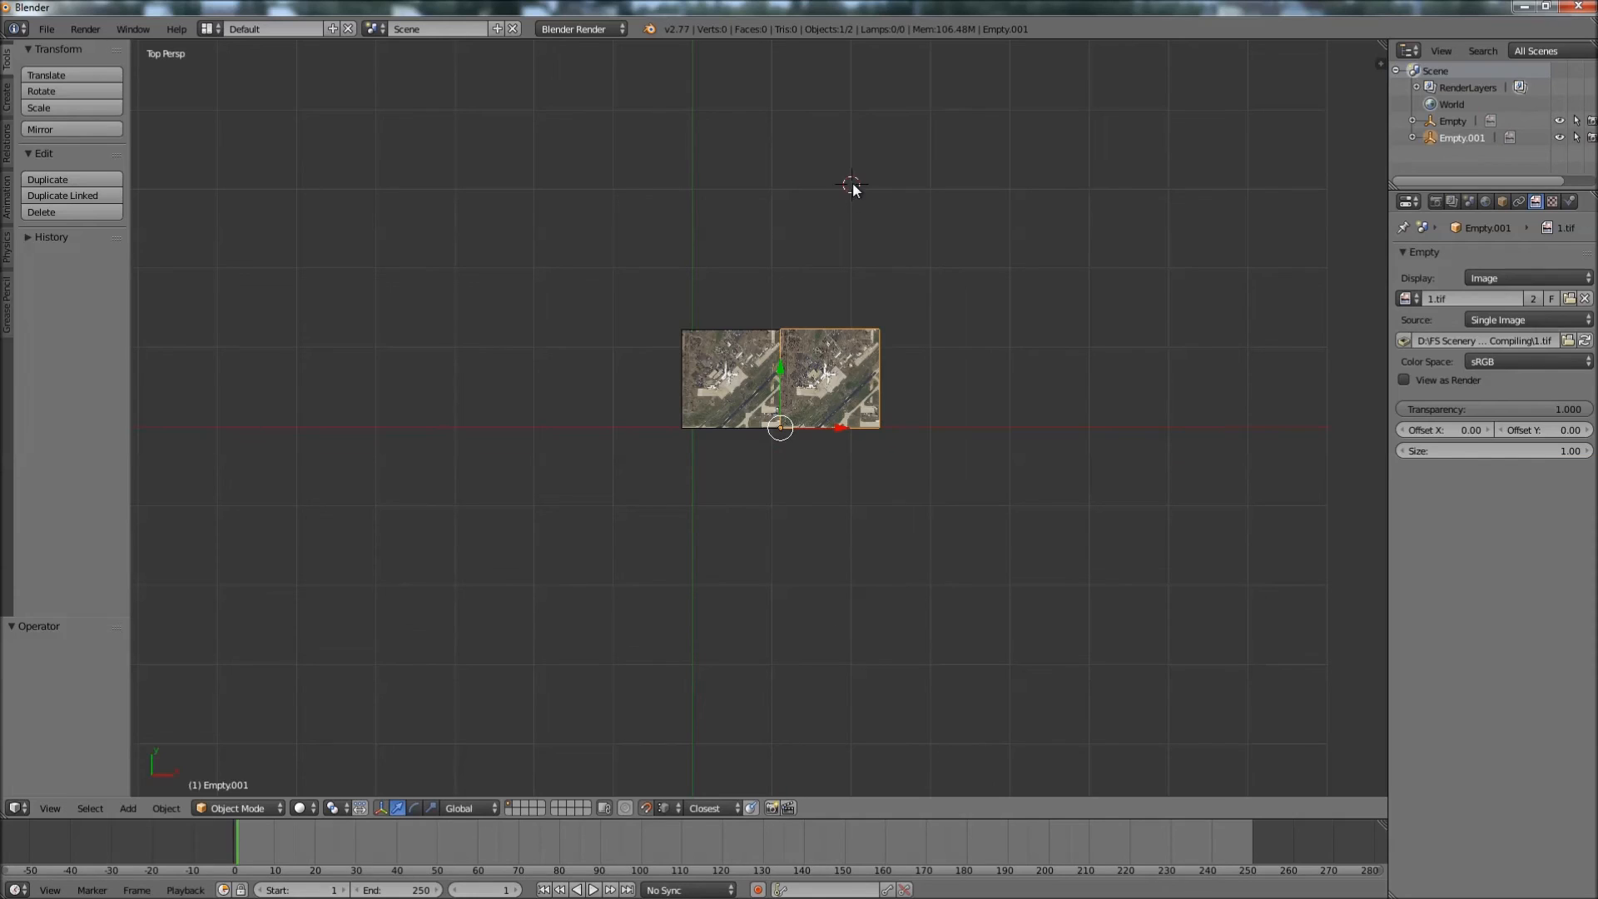
key("shift+a")
mouse_move(721, 77)
left_click(764, 75)
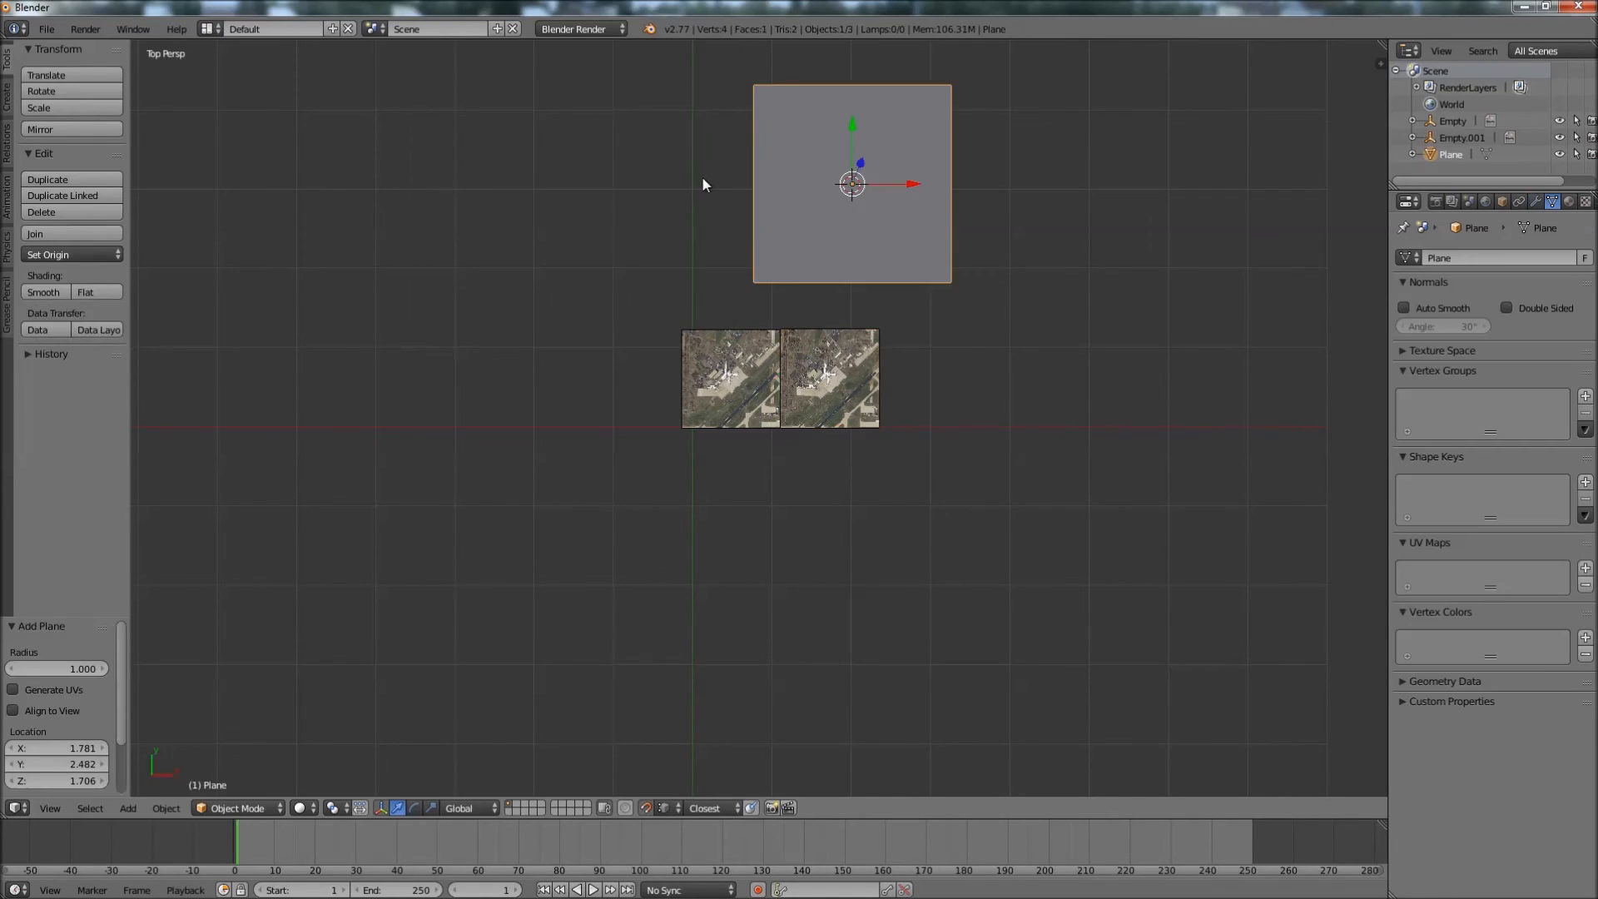
- Enter Edit Mode on the plane and unwrap its face with the standard Unwrap method
scroll(762, 245, "down", 3)
key("Tab")
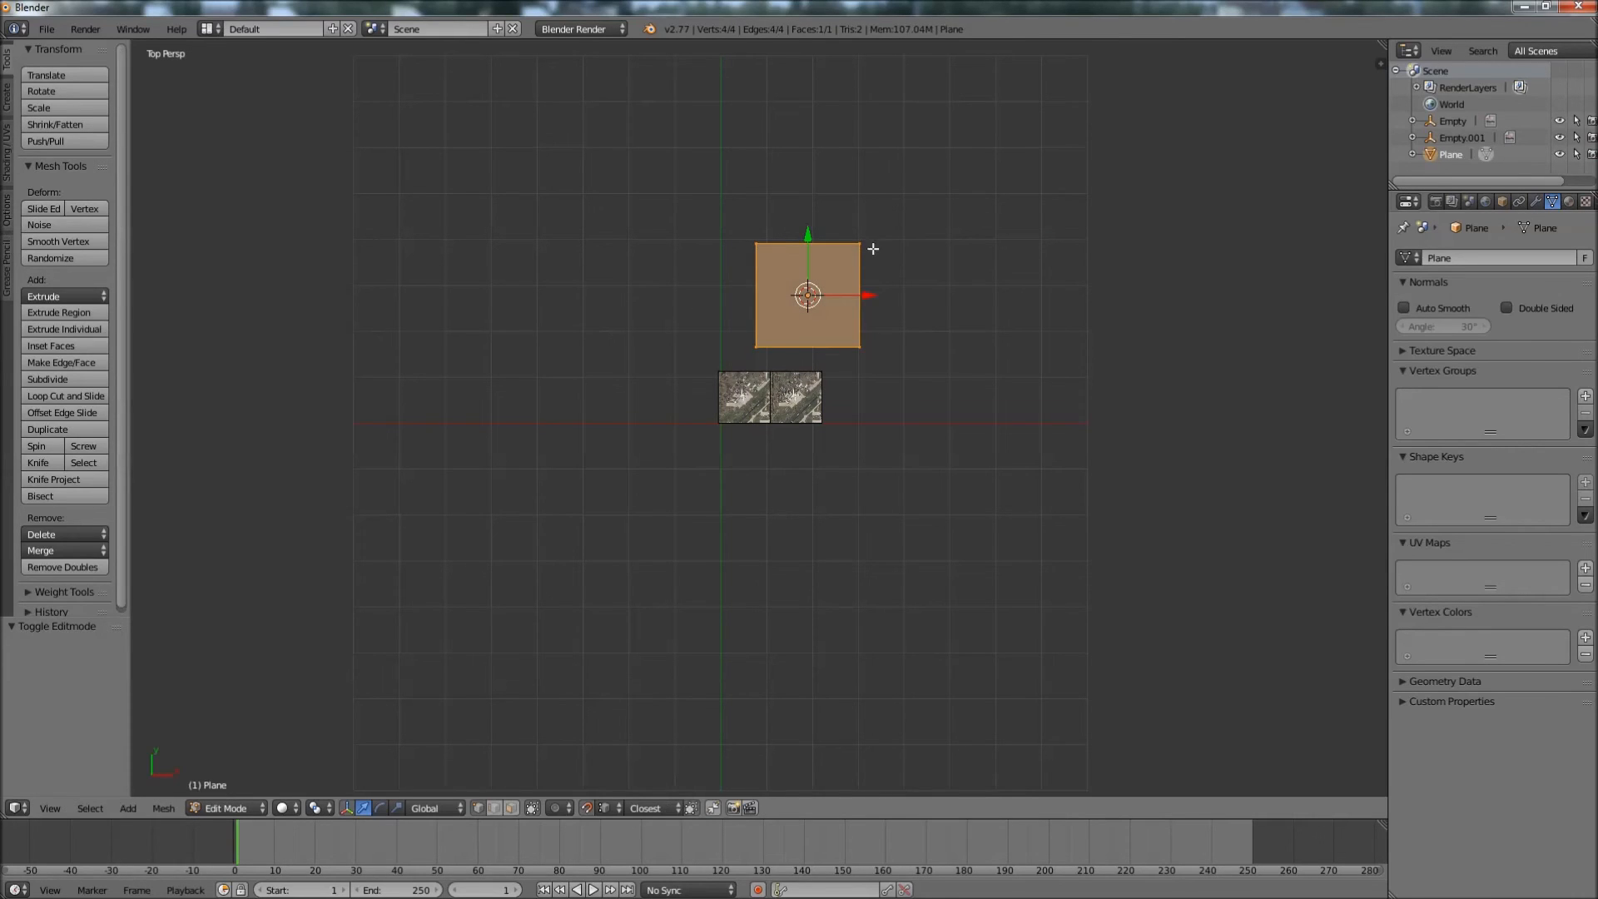
key("u")
key("u")
key("u")
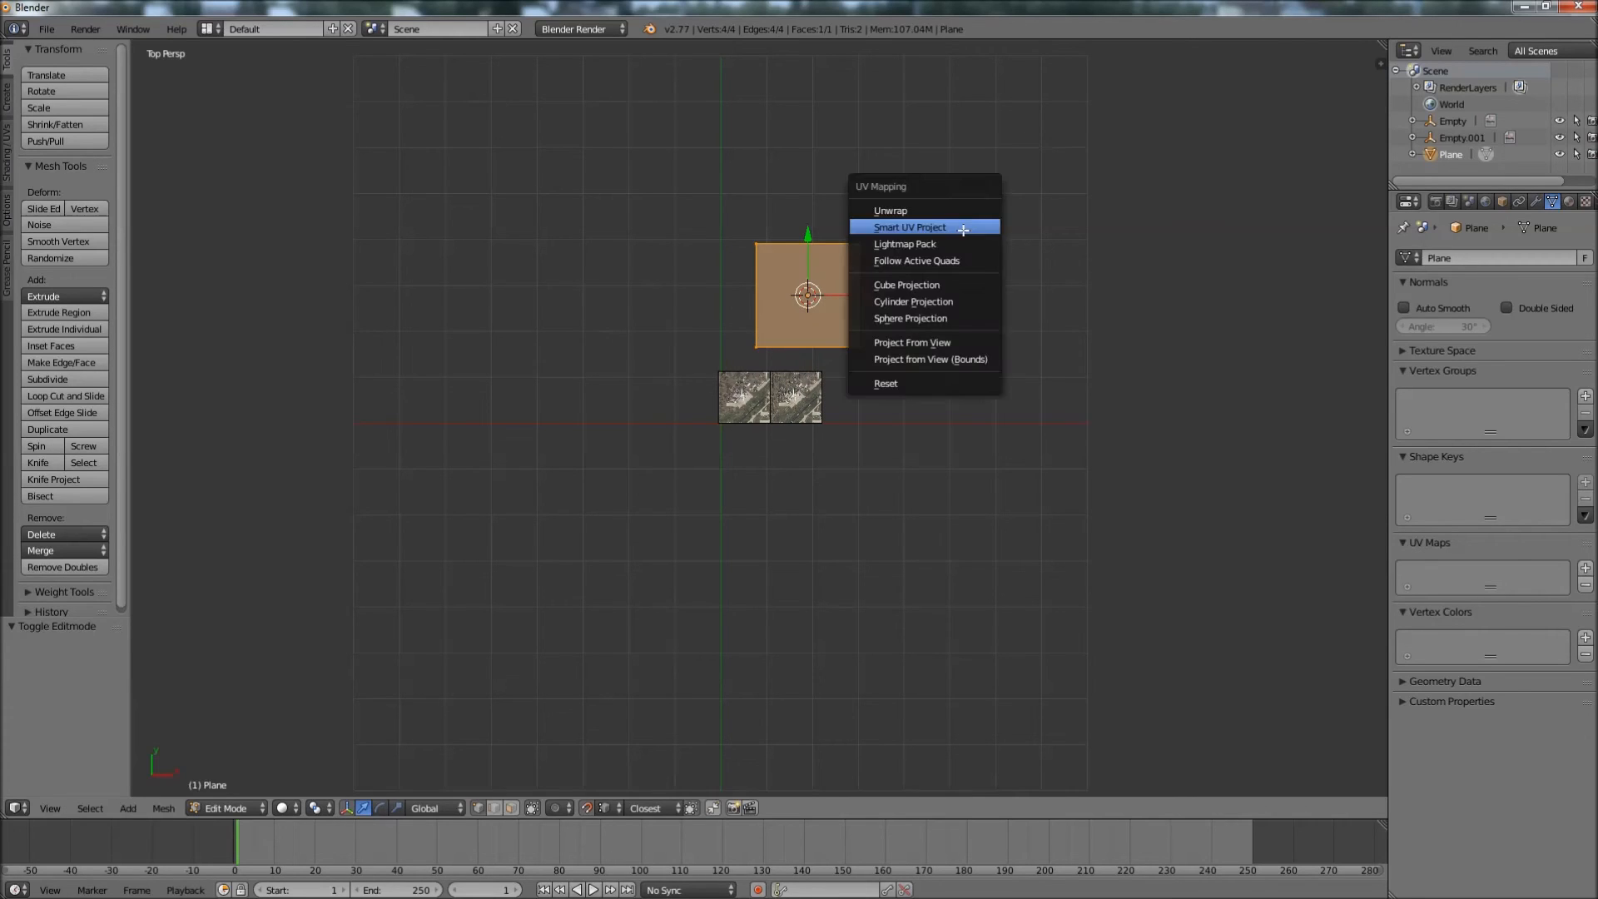
left_click(908, 208)
- Open 1.tif from the Imagery Compiling folder in the UV/Image Editor as the plane's texture image
left_click(17, 807)
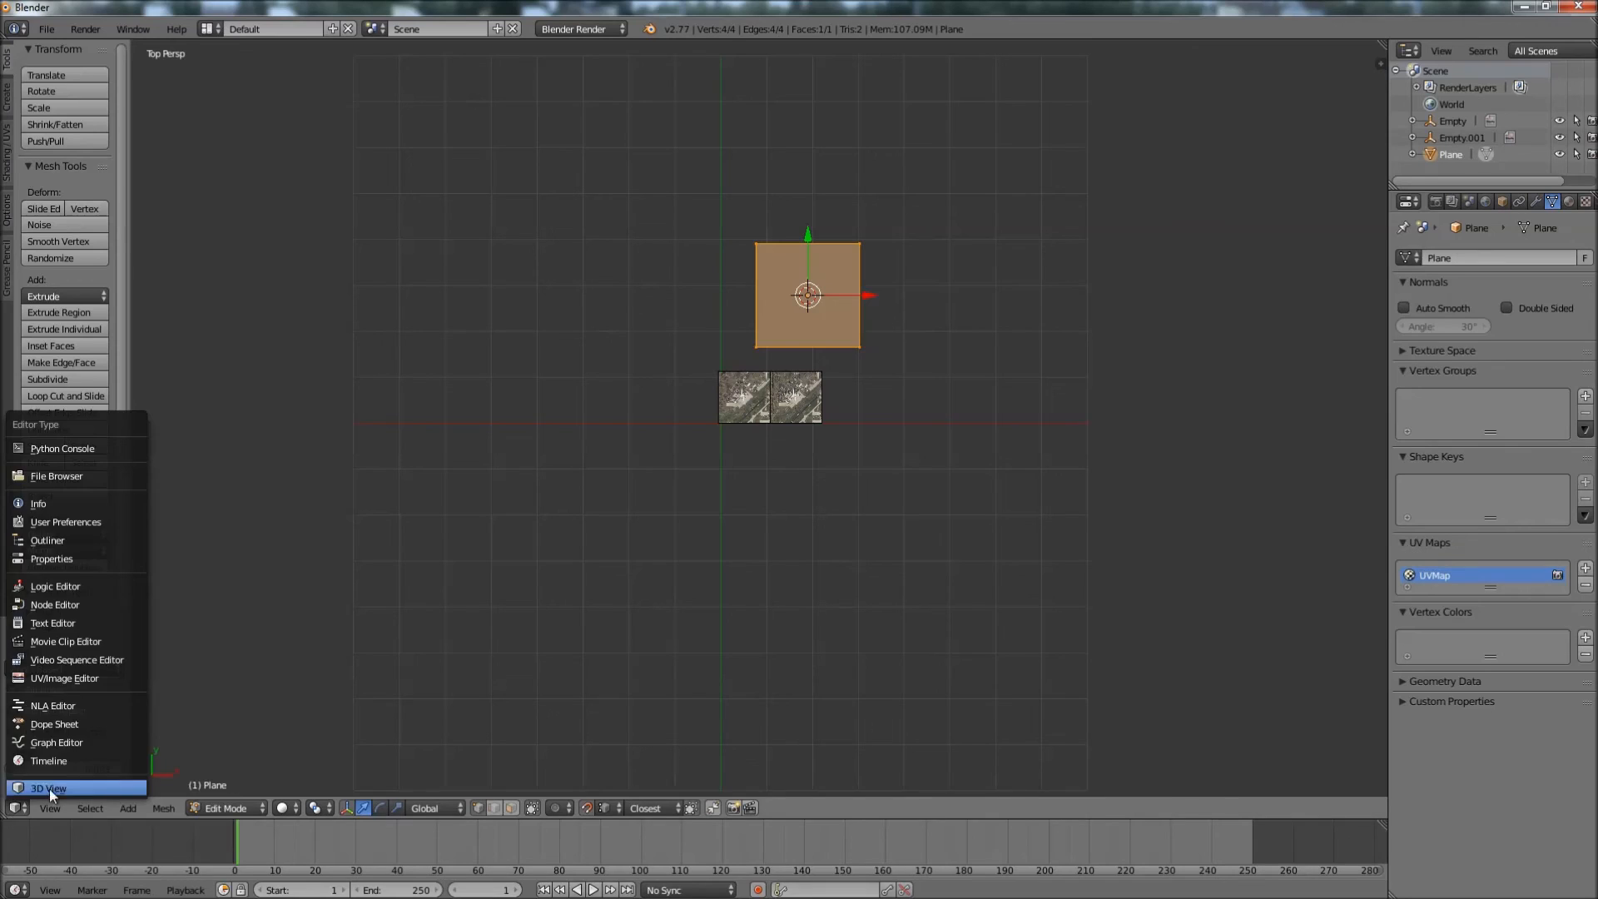
left_click(87, 677)
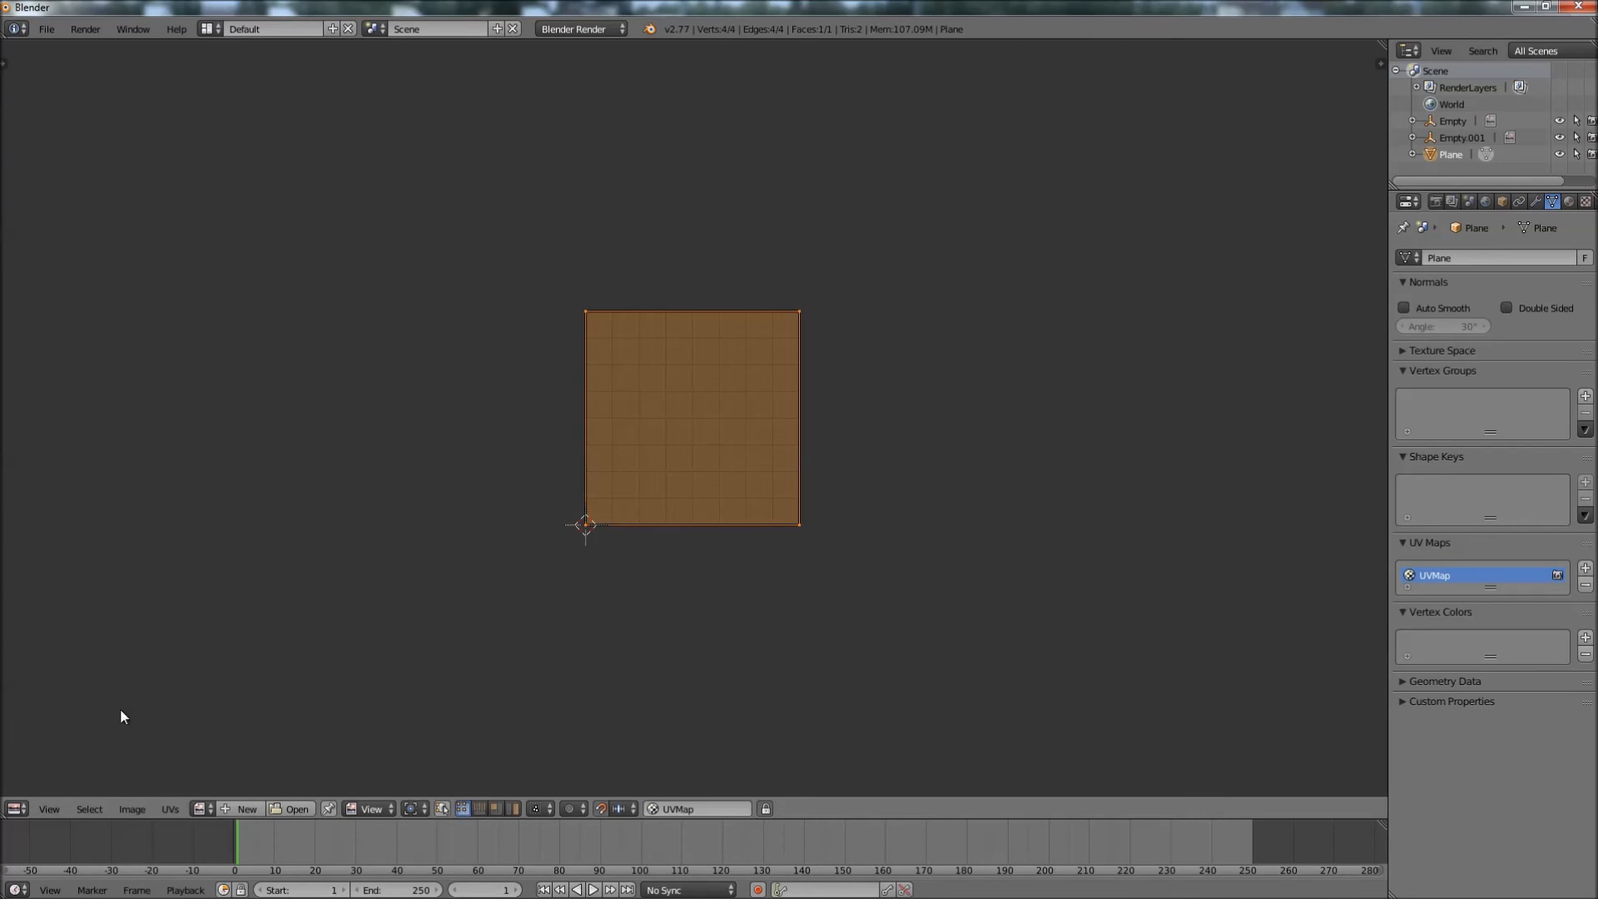
left_click(131, 805)
left_click(144, 777)
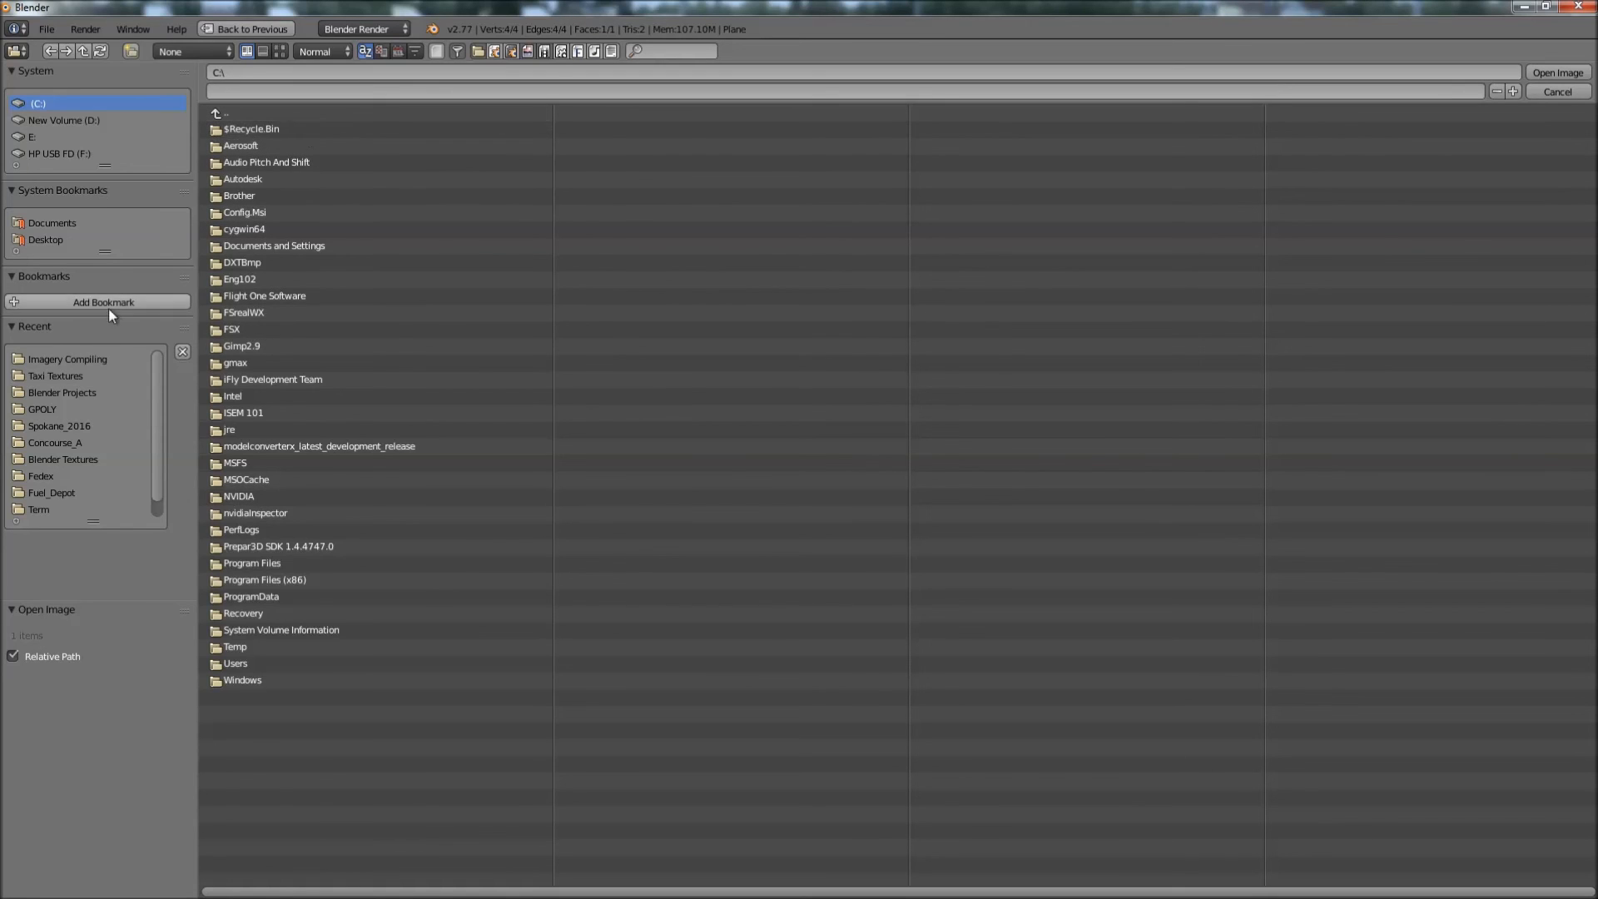
left_click(91, 358)
double_click(273, 347)
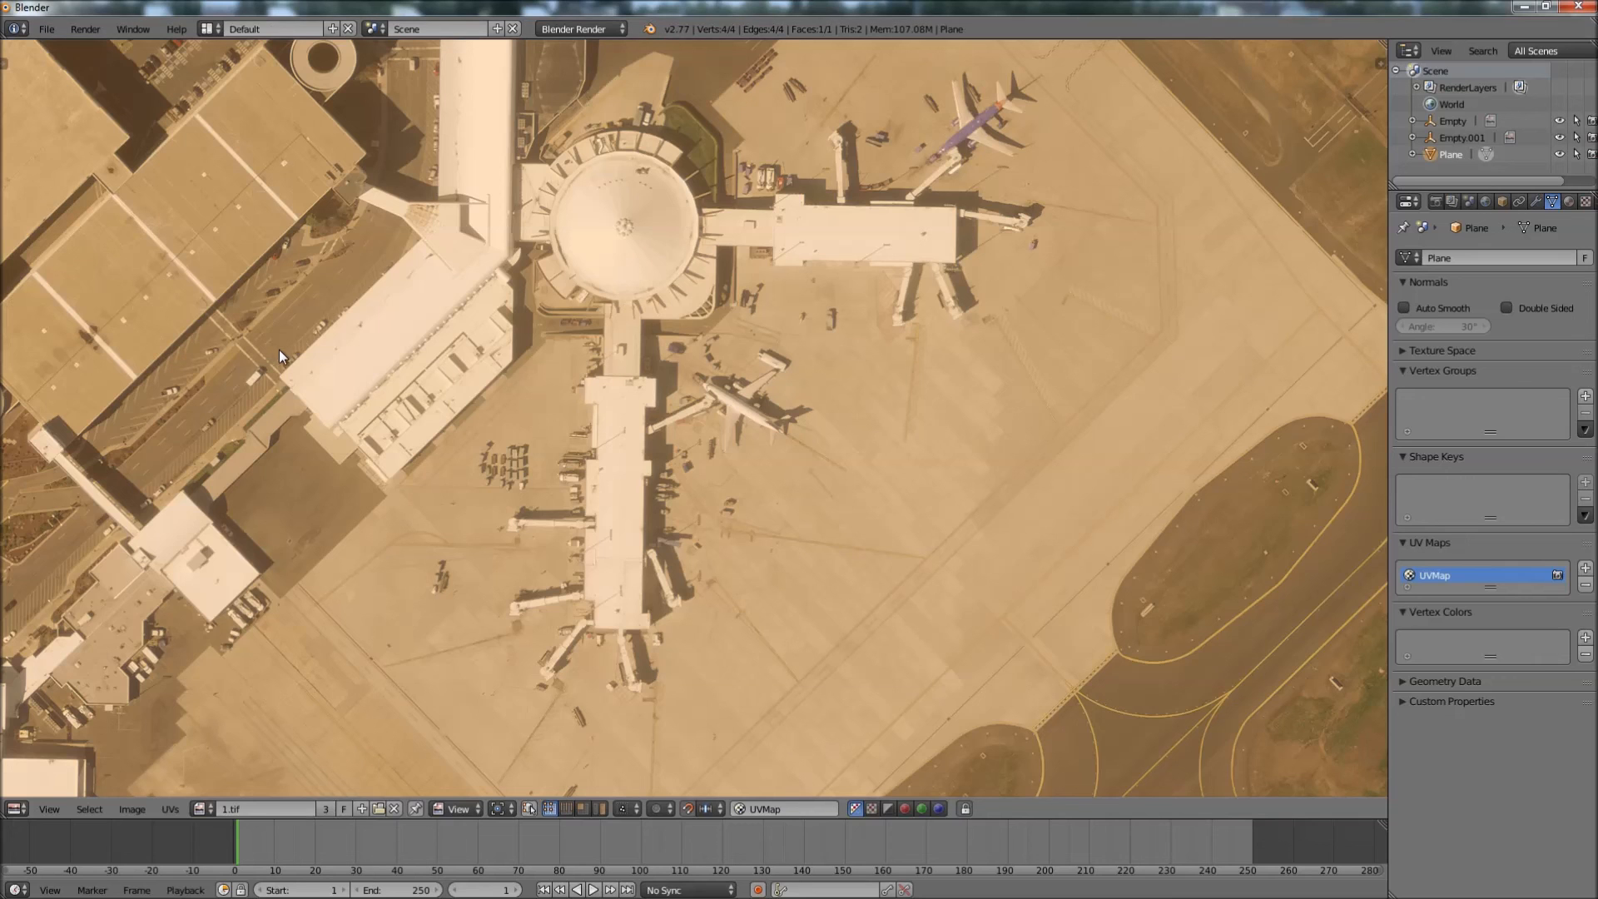
scroll(721, 482, "down", 11)
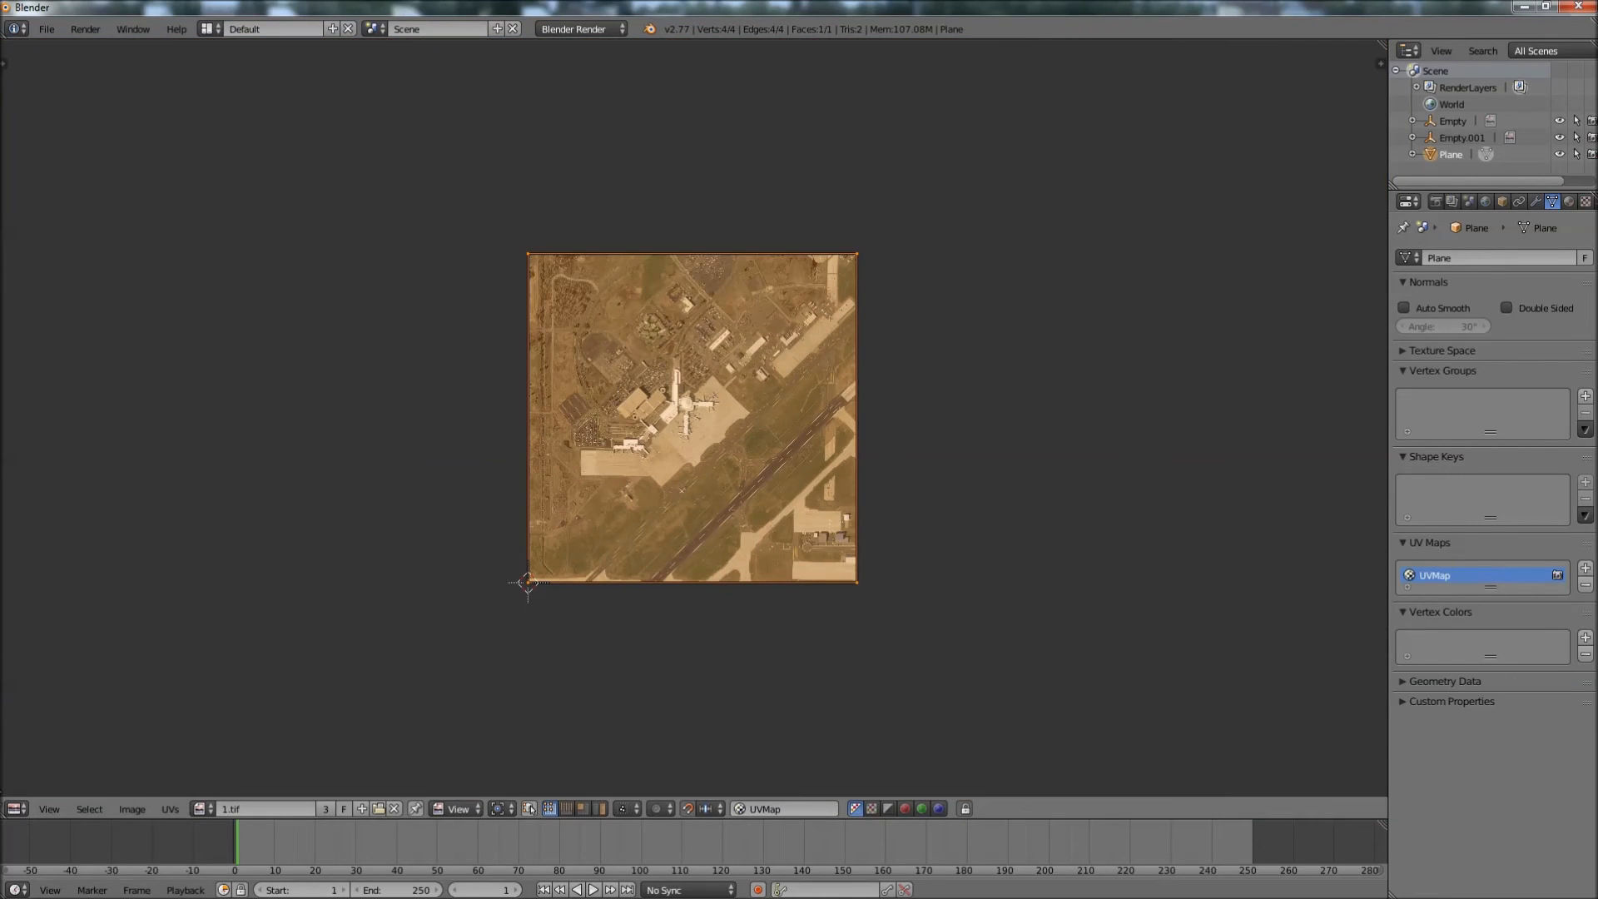
- Return to the 3D View with Texture viewport shading, in Object Mode with nothing selected
left_click(17, 809)
left_click(41, 789)
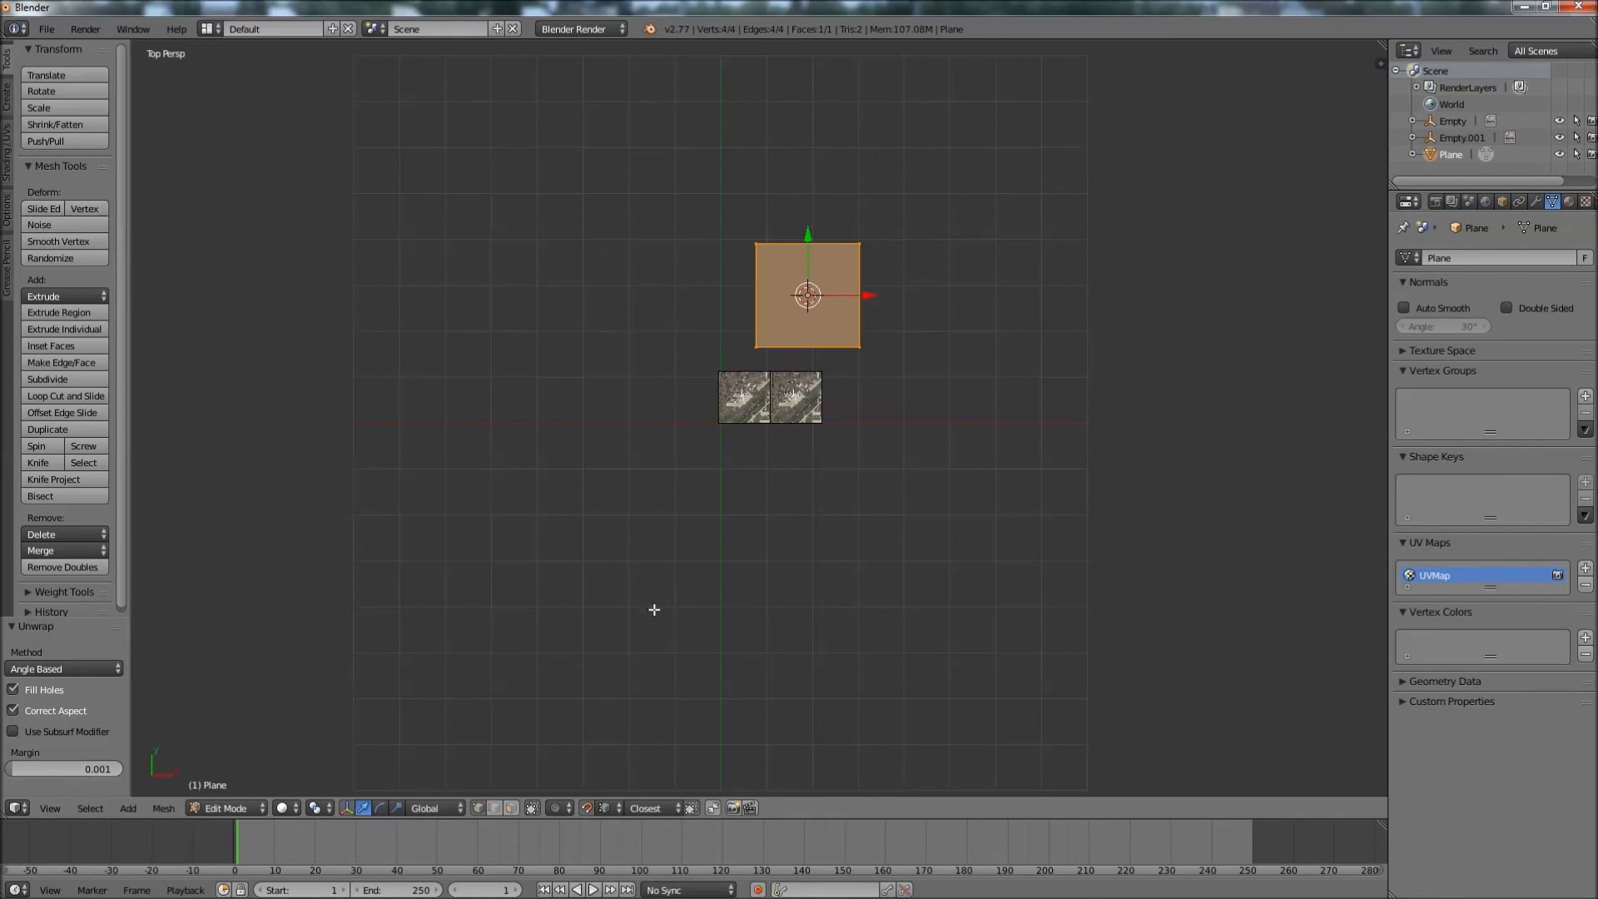
left_click(287, 808)
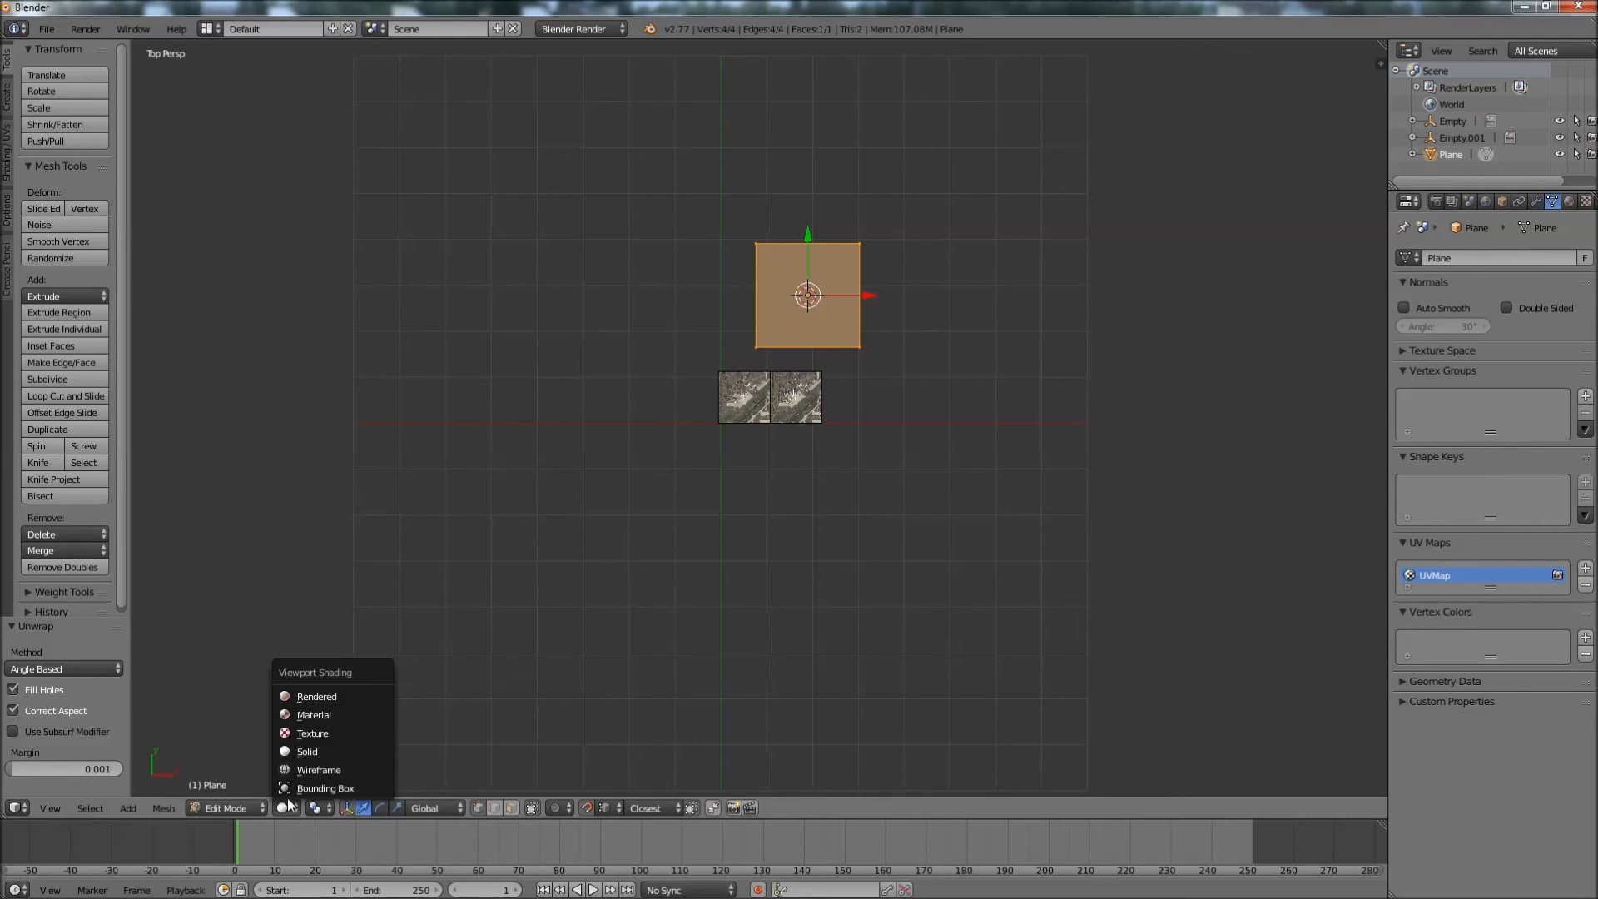
left_click(372, 734)
key("Tab")
key("a")
scroll(957, 116, "down", 1)
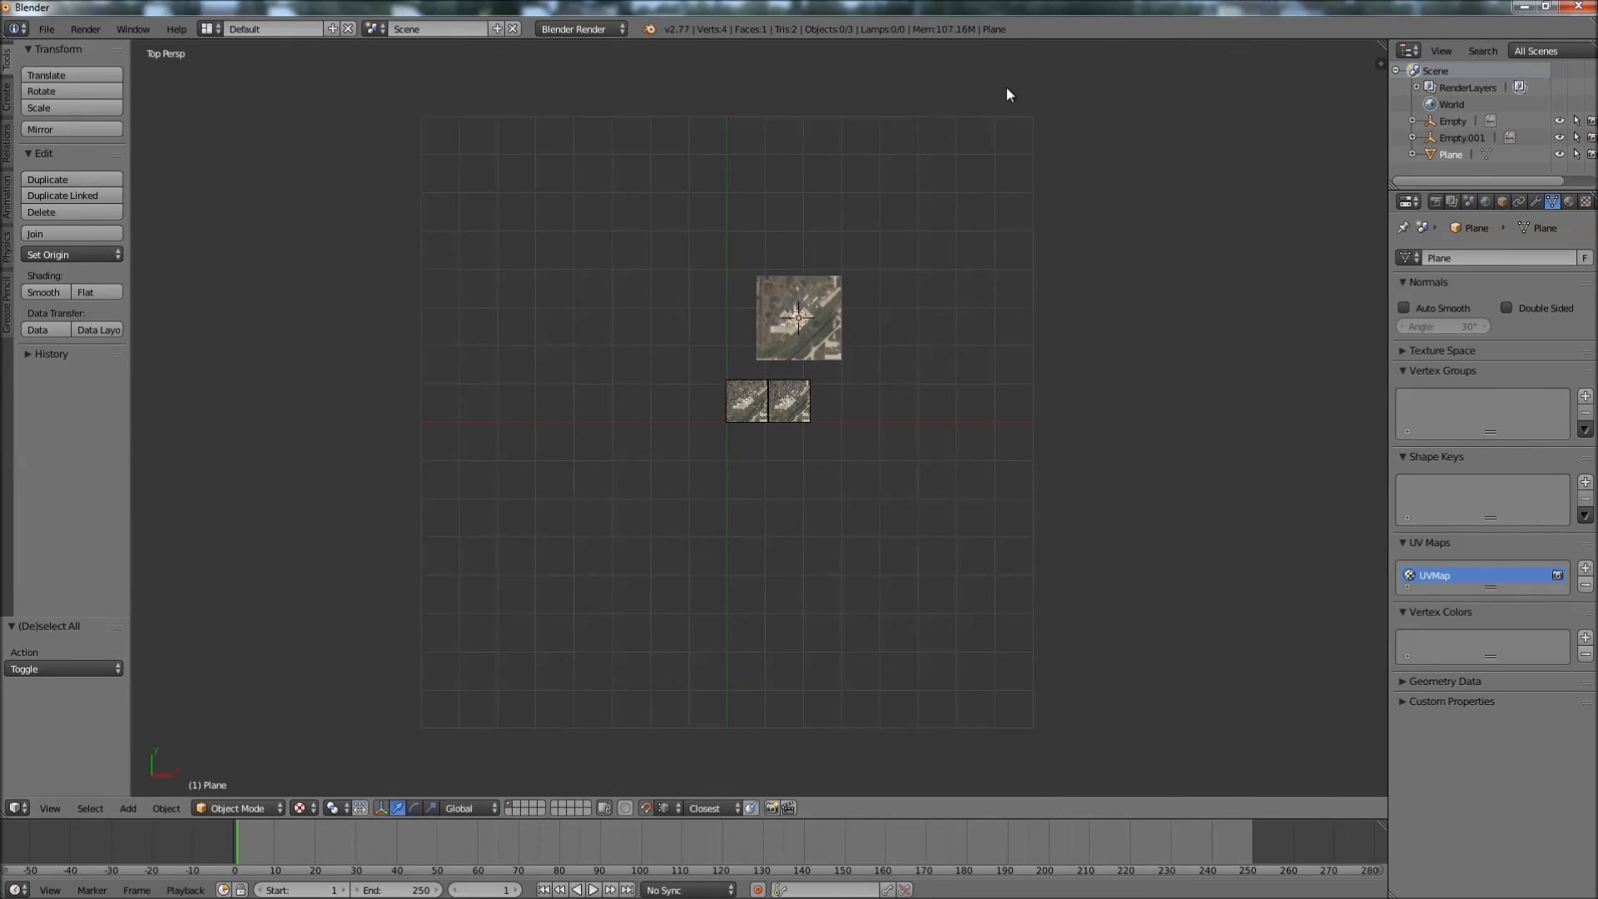
- Choose Texture shading again and examine the textured plane's image detail next to the two image empties
left_click(301, 808)
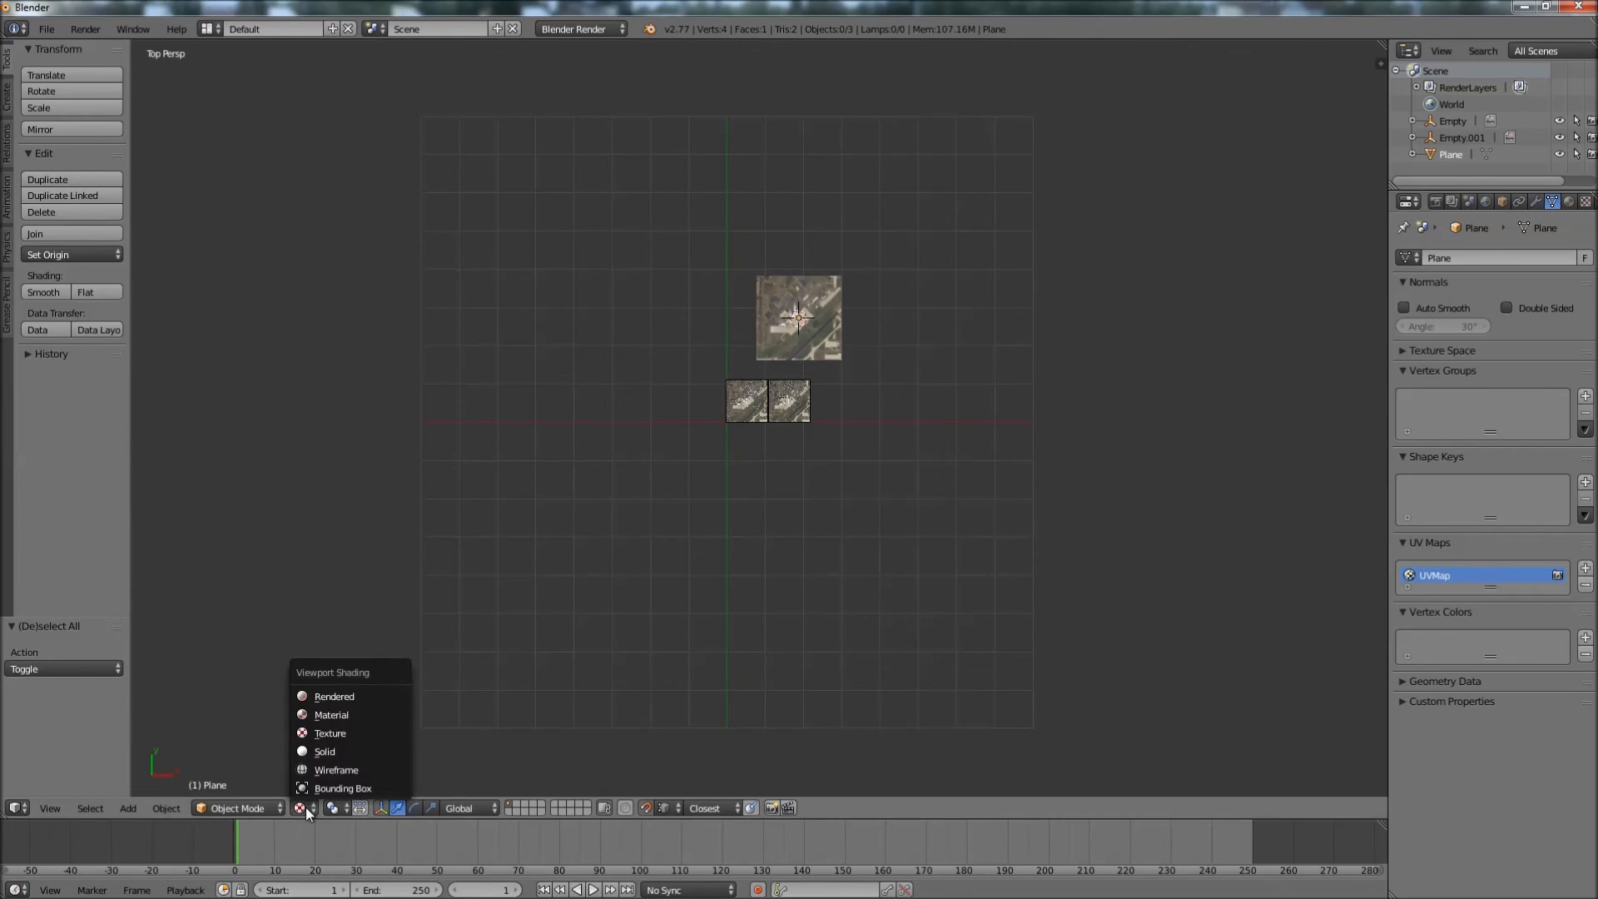
left_click(328, 729)
left_click(598, 468)
scroll(762, 467, "up", 4)
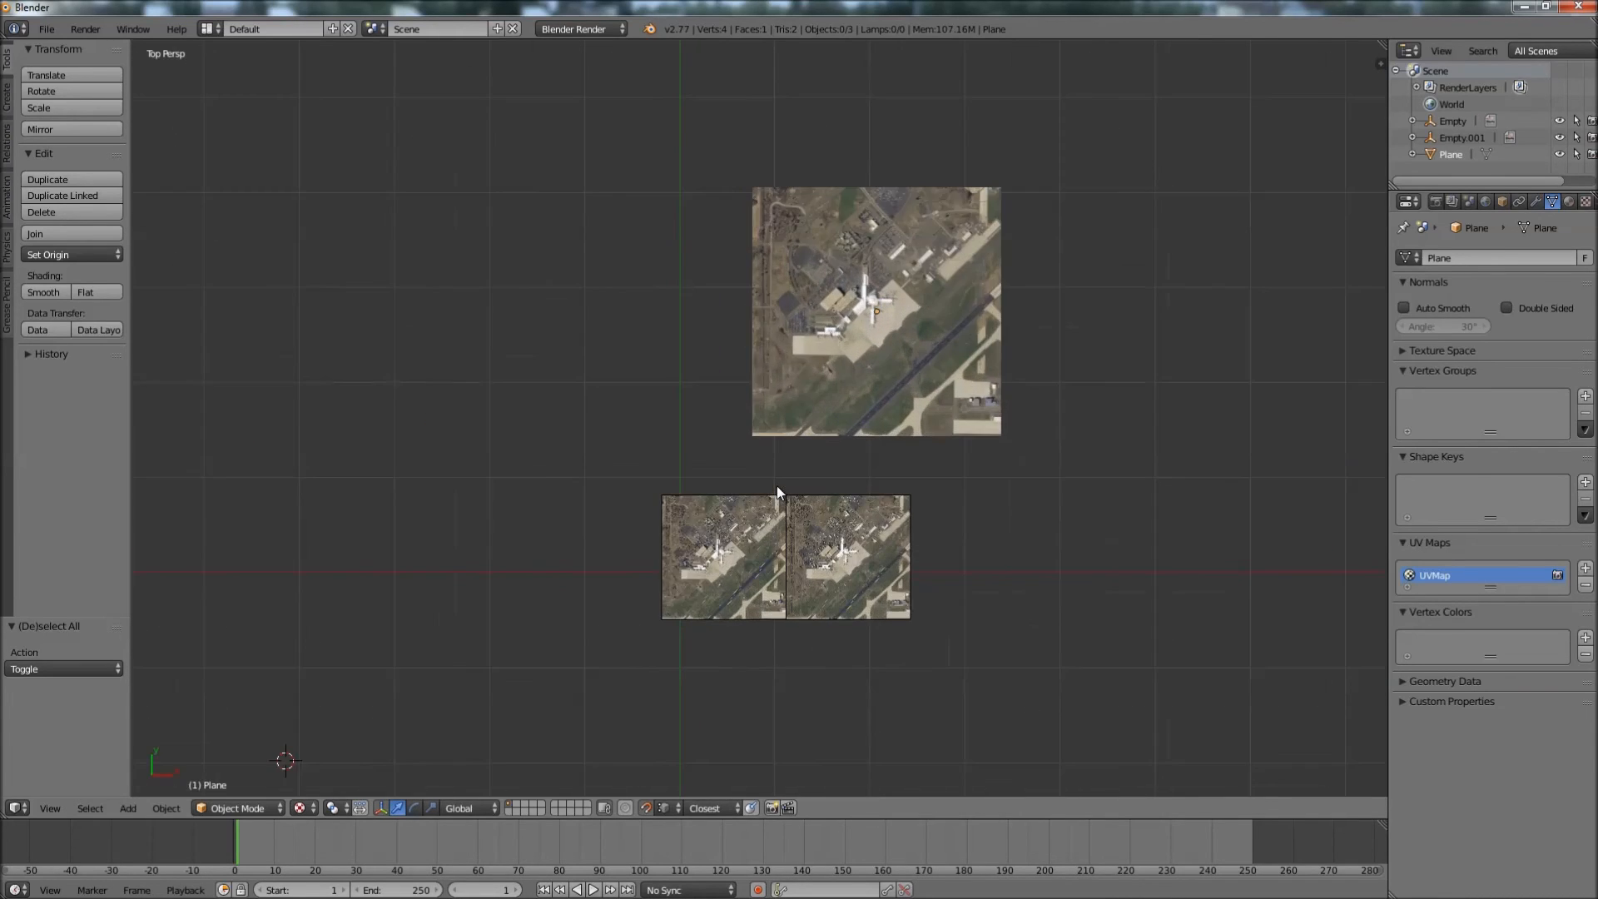
scroll(780, 492, "right", 2)
scroll(779, 491, "up", 5)
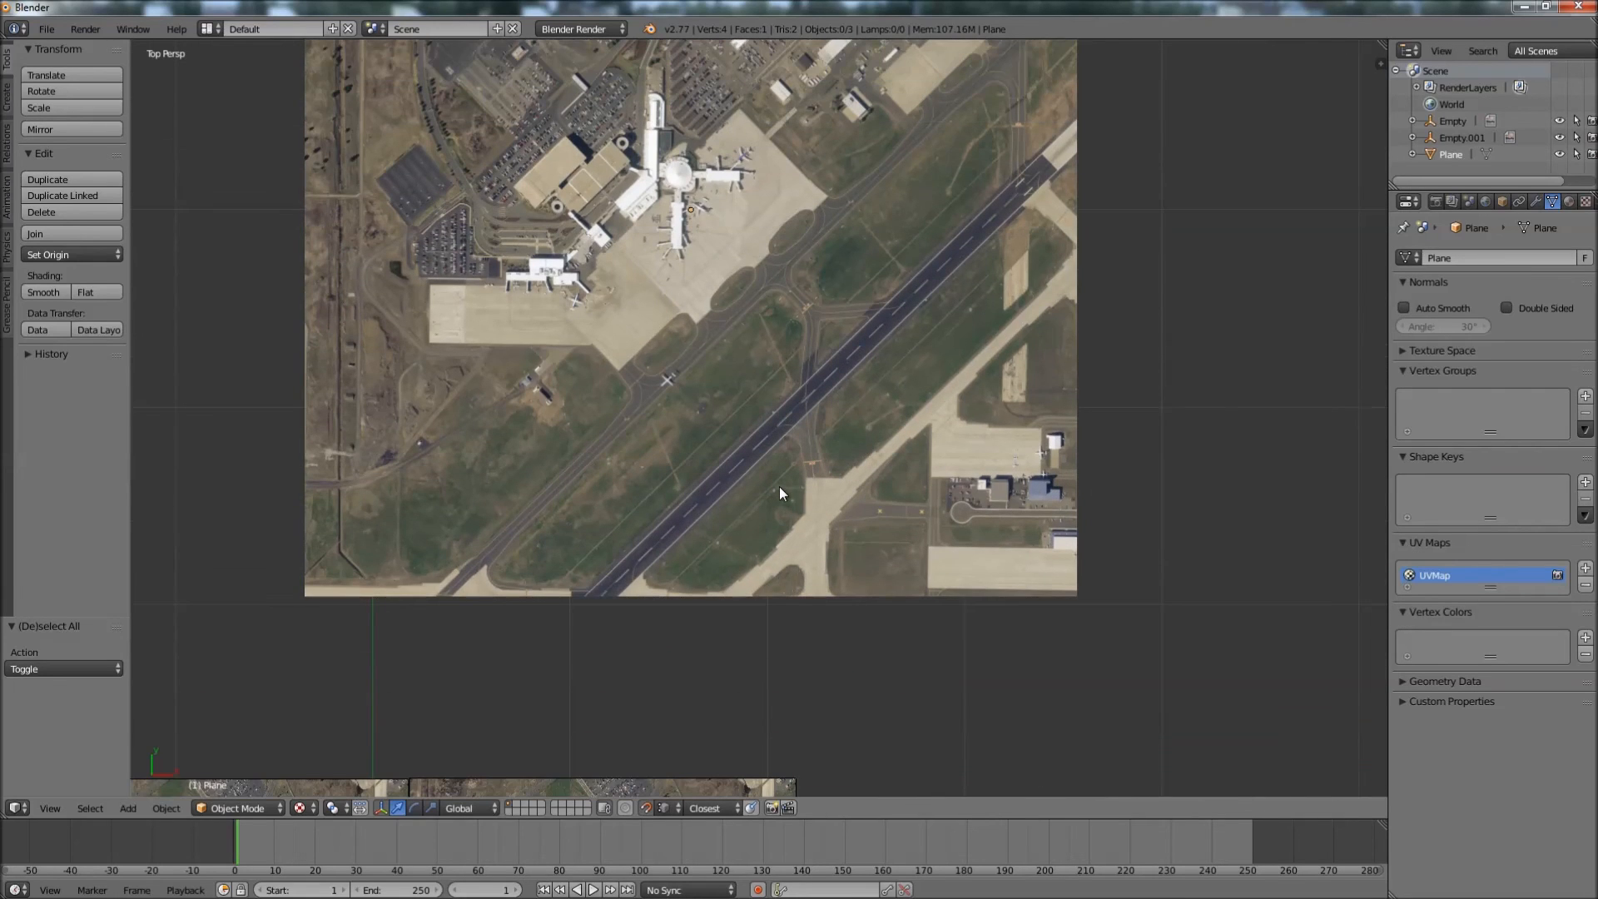
- Compare how the plane and the image empties display in wireframe and solid shading, and restore Texture shading
key("z")
key("z")
scroll(902, 527, "down", 5)
key("z")
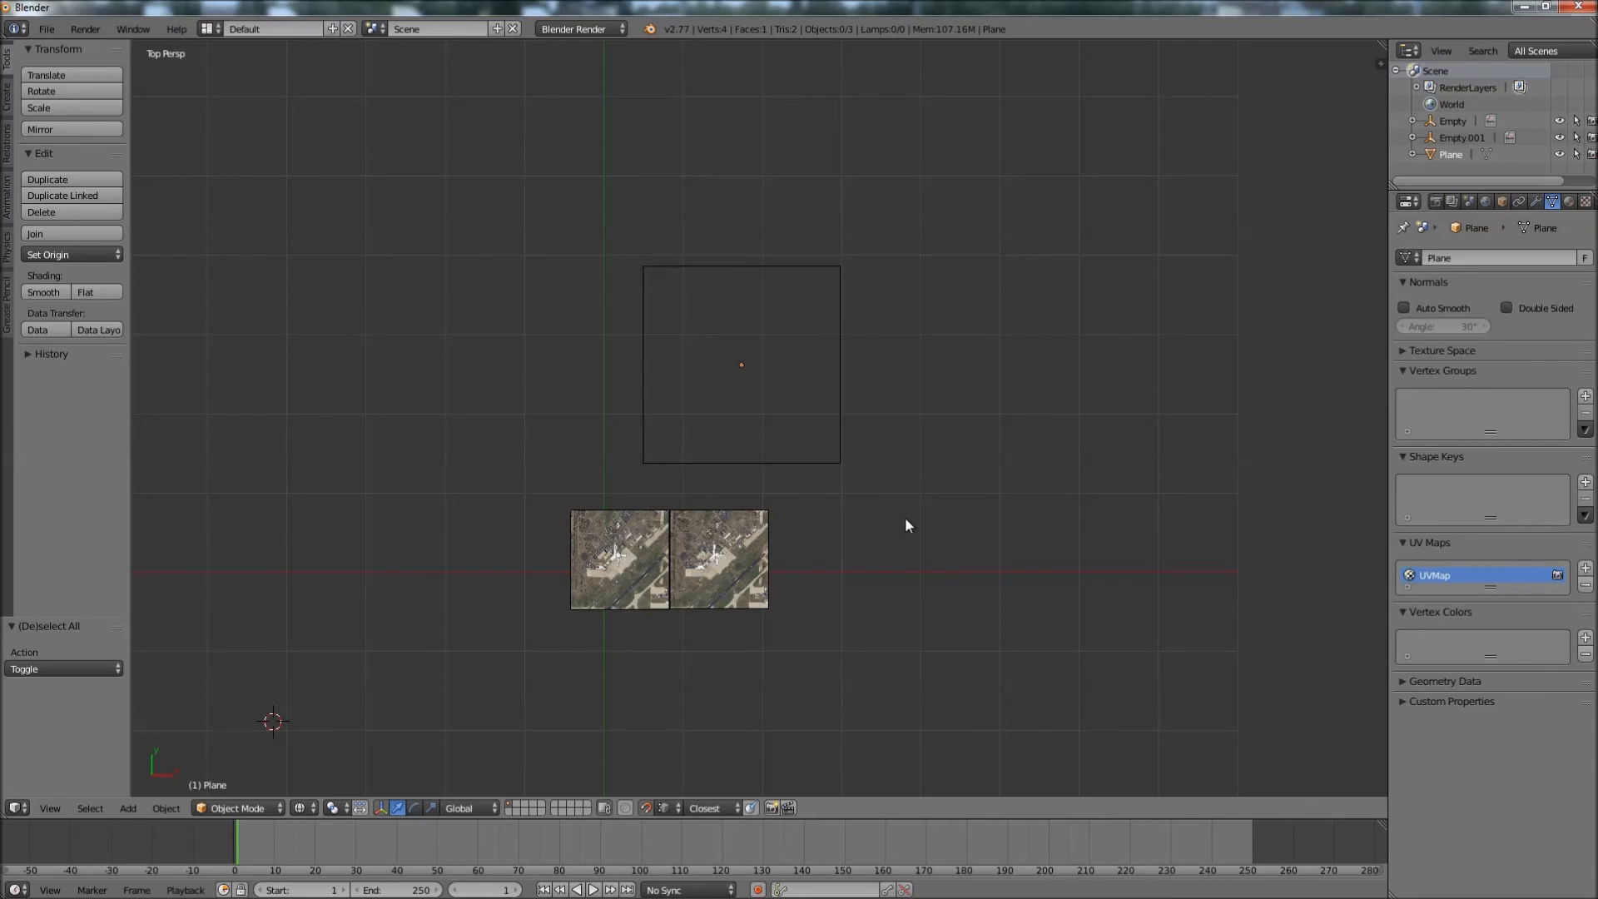
key("z")
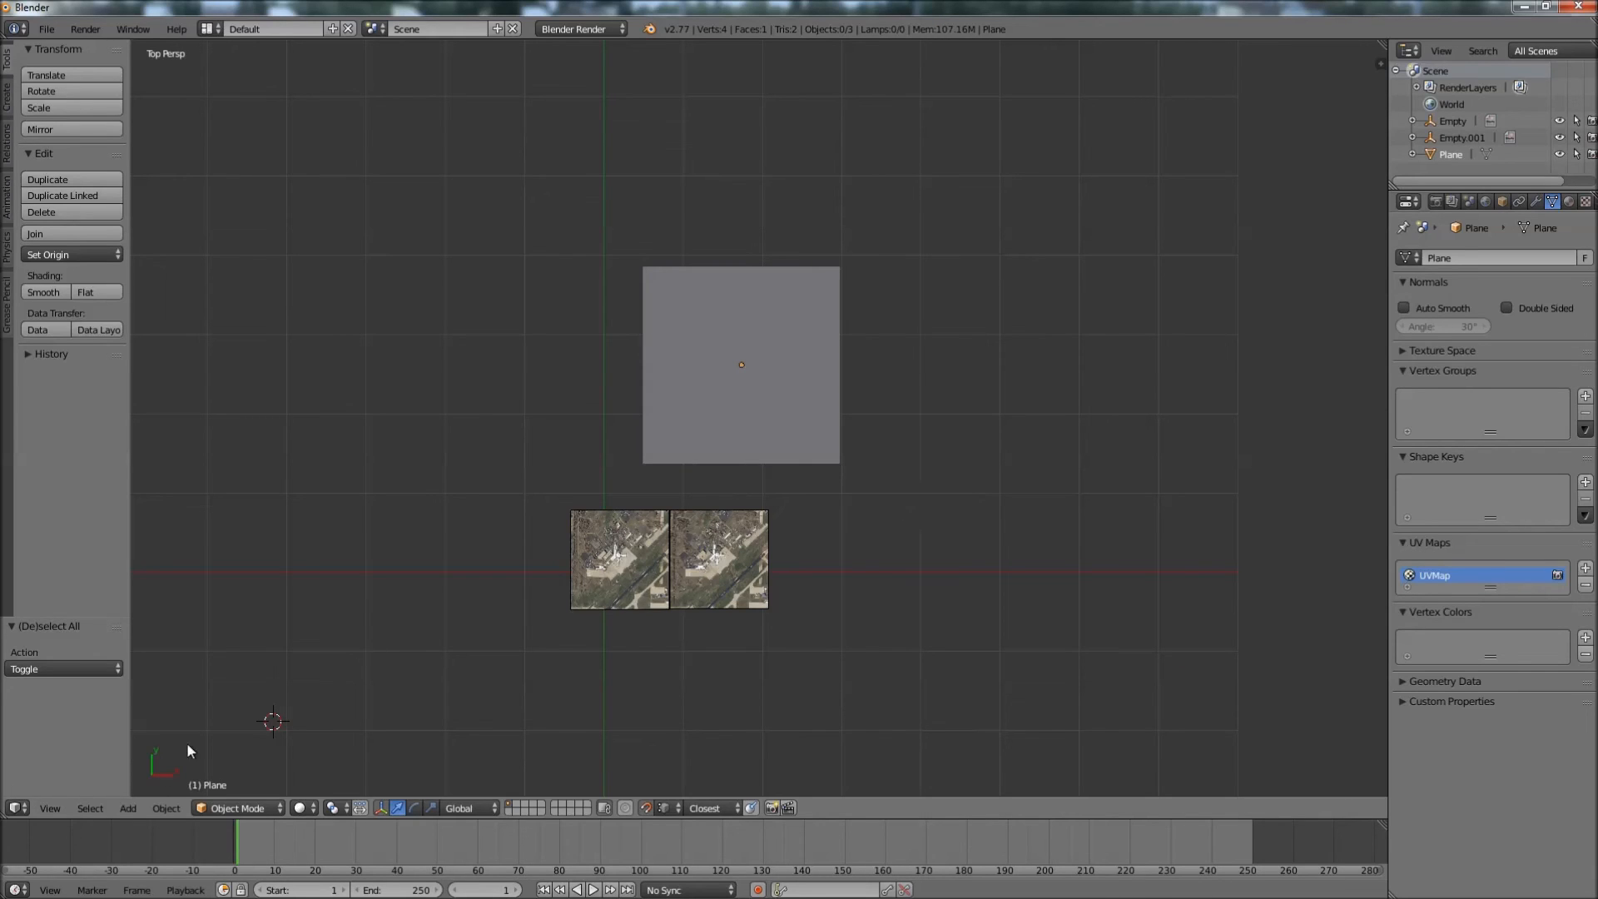
left_click(306, 810)
left_click(317, 734)
scroll(764, 524, "down", 4)
scroll(752, 417, "up", 5)
scroll(572, 554, "up", 1)
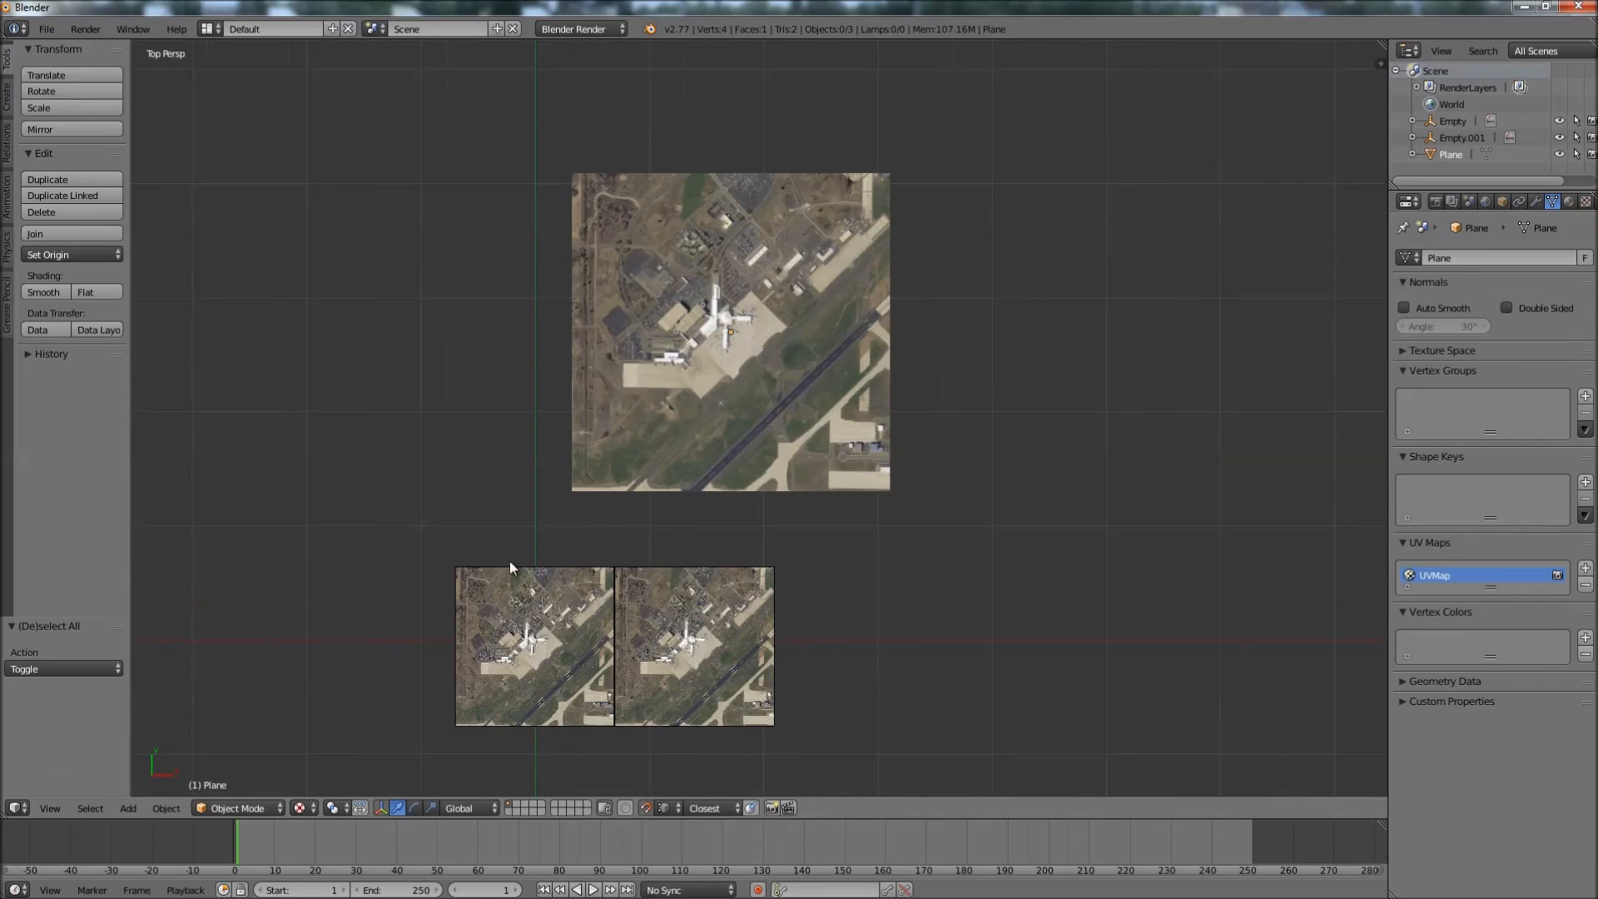
- Move the textured plane down toward the image empties and delete it
key("g")
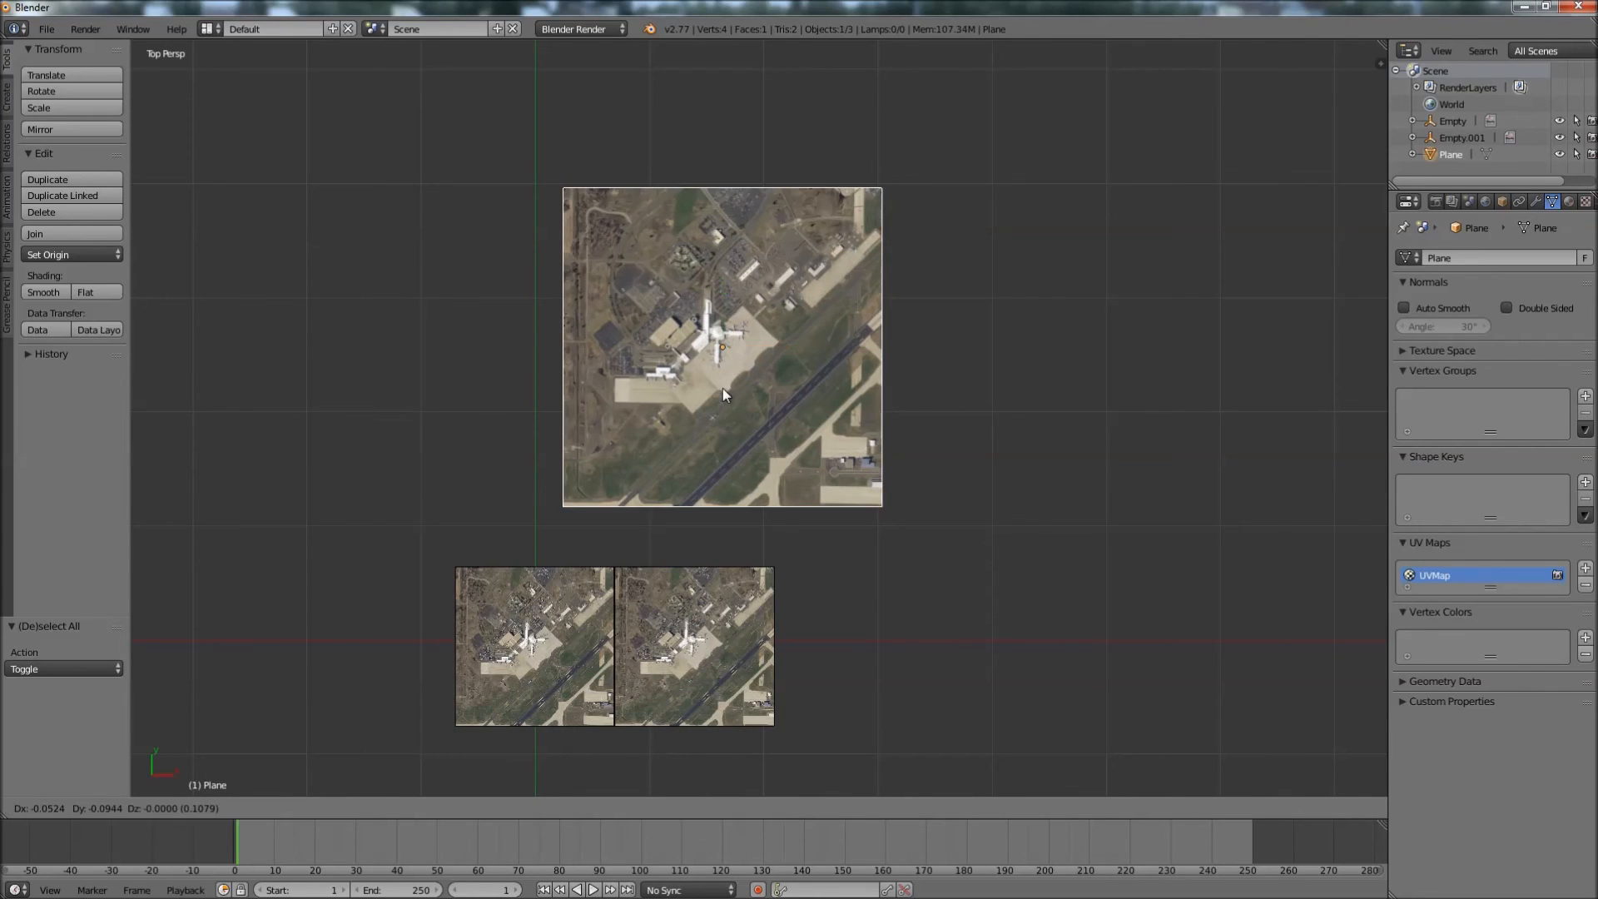
left_click(715, 475)
key("x")
left_click(718, 483)
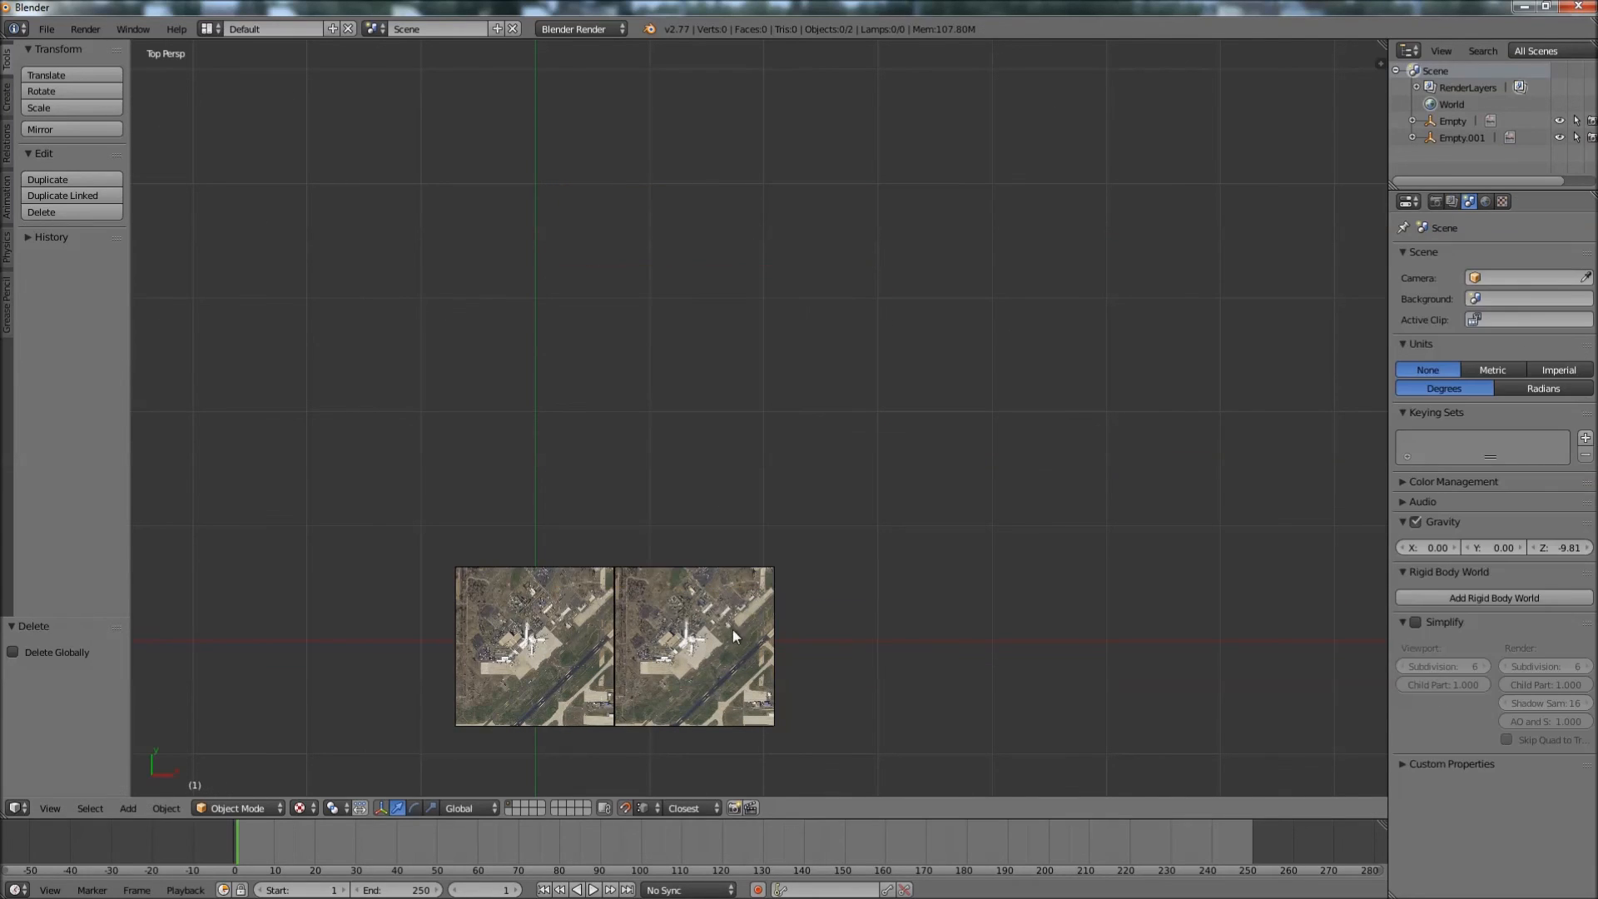
- Select the duplicate image empty and place the 3D cursor in the open area above the two images
right_click(751, 677)
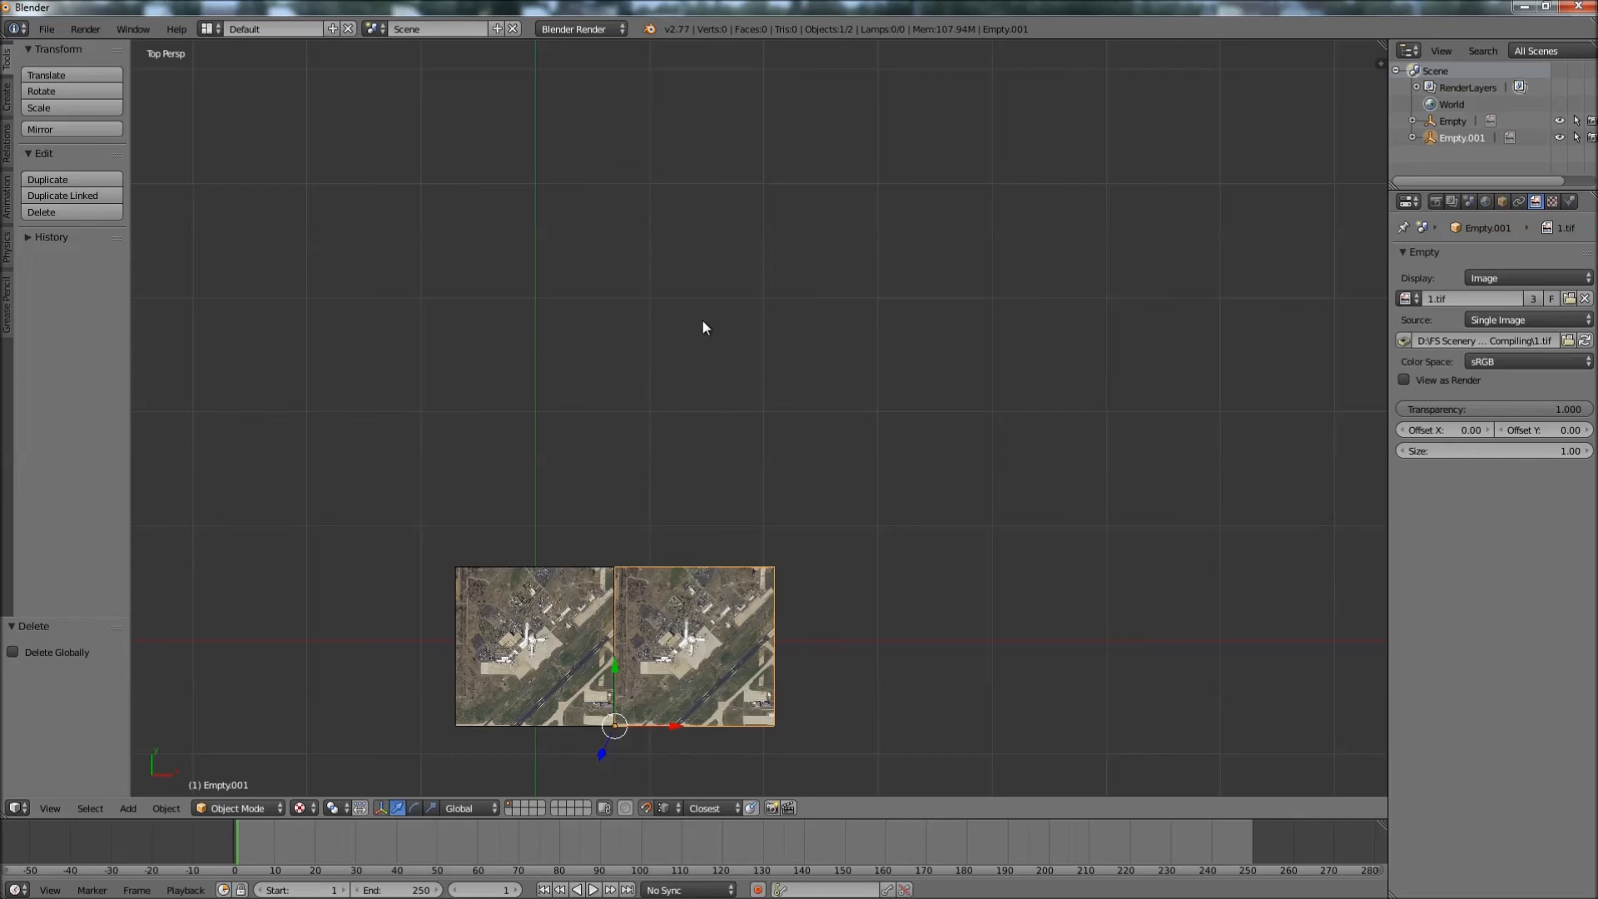
left_click(715, 276)
scroll(714, 275, "down", 6)
scroll(733, 558, "up", 9)
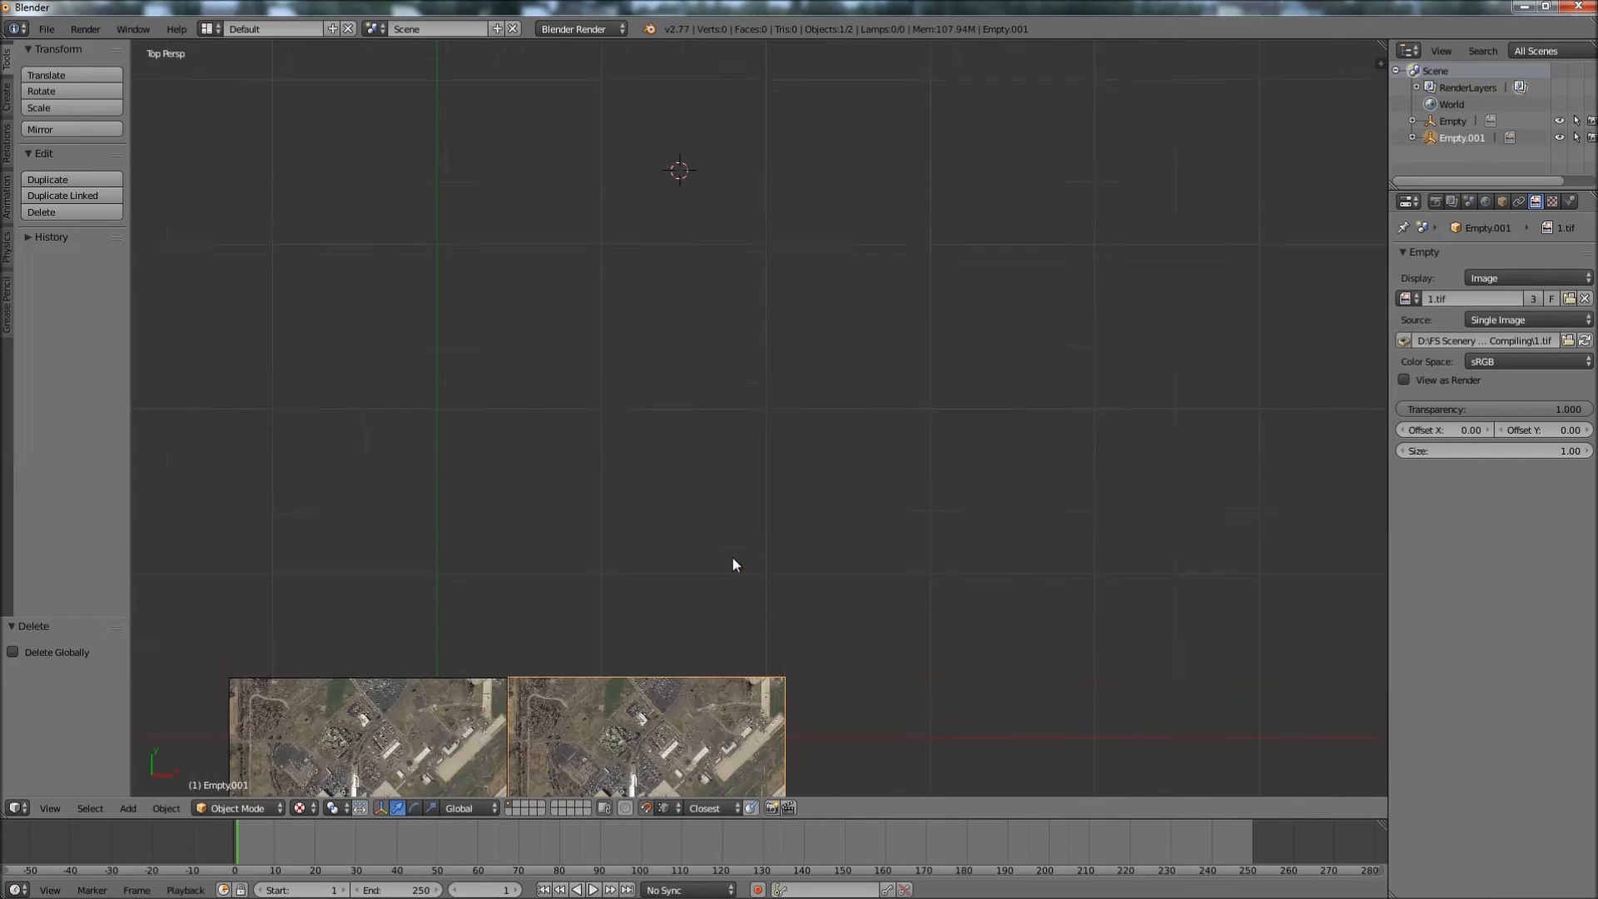
scroll(733, 558, "down", 12)
scroll(753, 541, "down", 3)
scroll(761, 540, "left", 4)
- Select the first image empty, leave its position as is, and set its transparency to 0.592
right_click(627, 499)
key("g")
key("Escape")
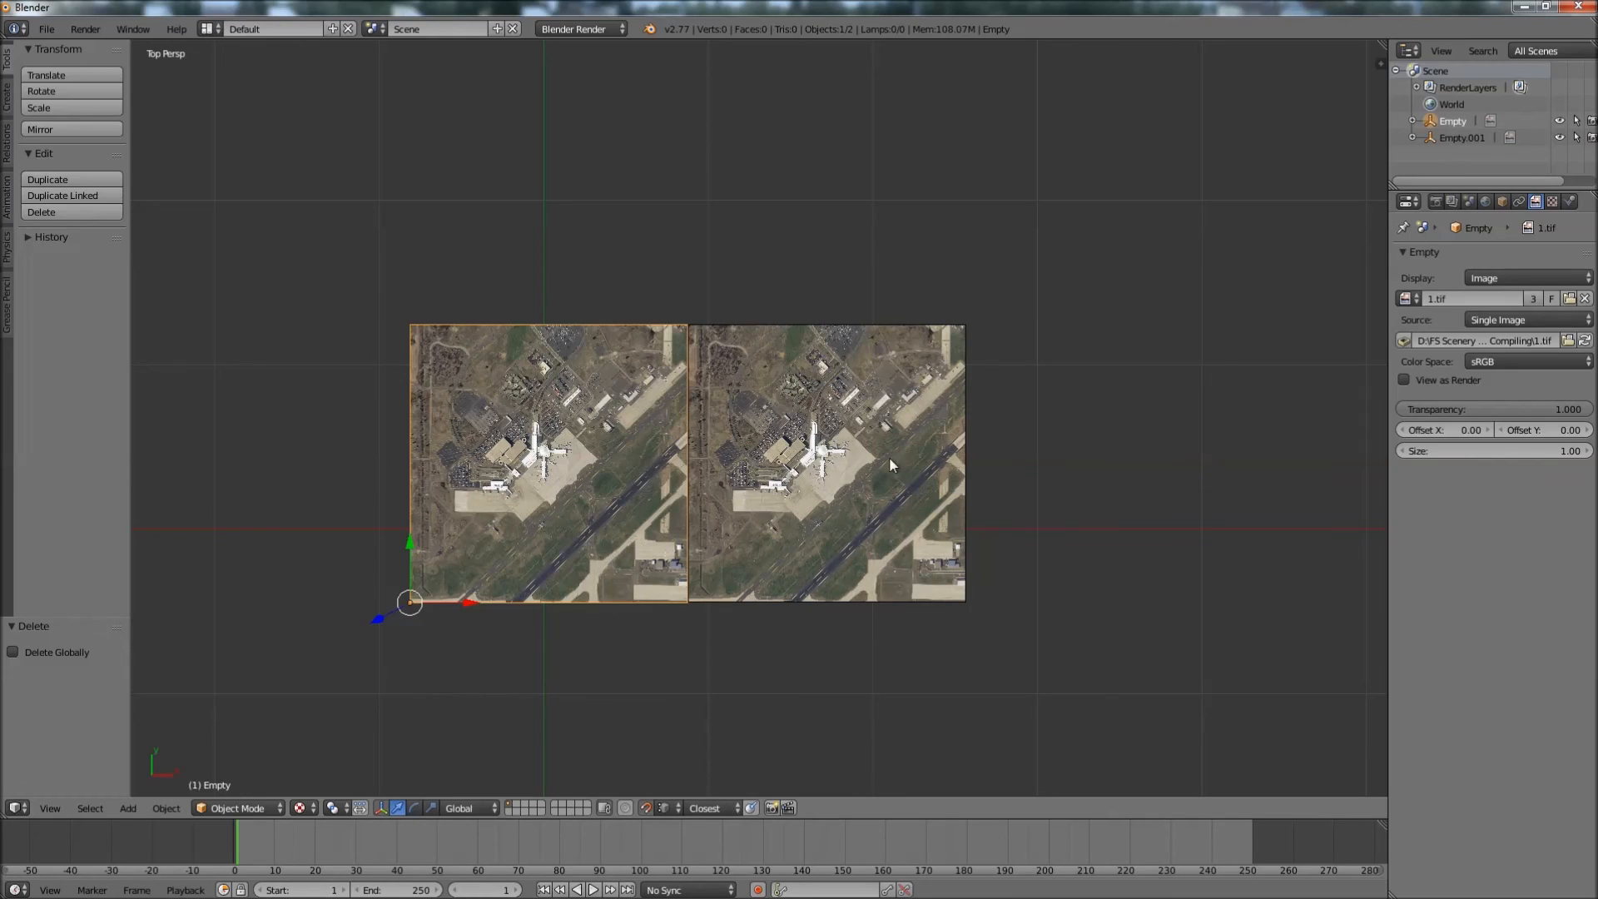
scroll(691, 568, "up", 2)
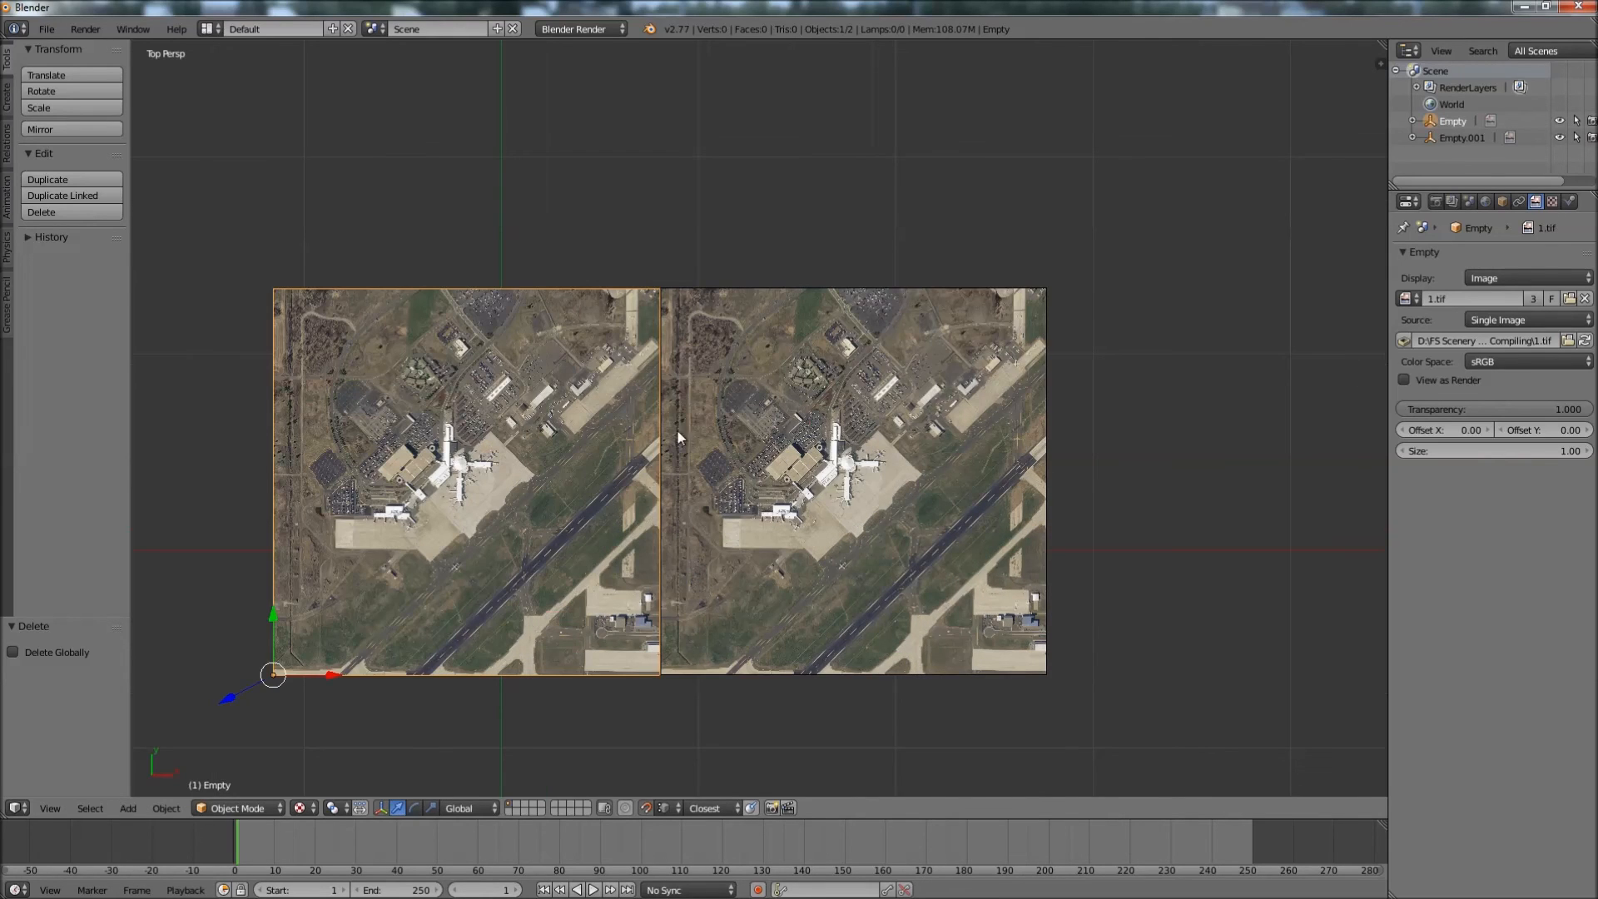
left_click_drag(1547, 408, 1514, 408)
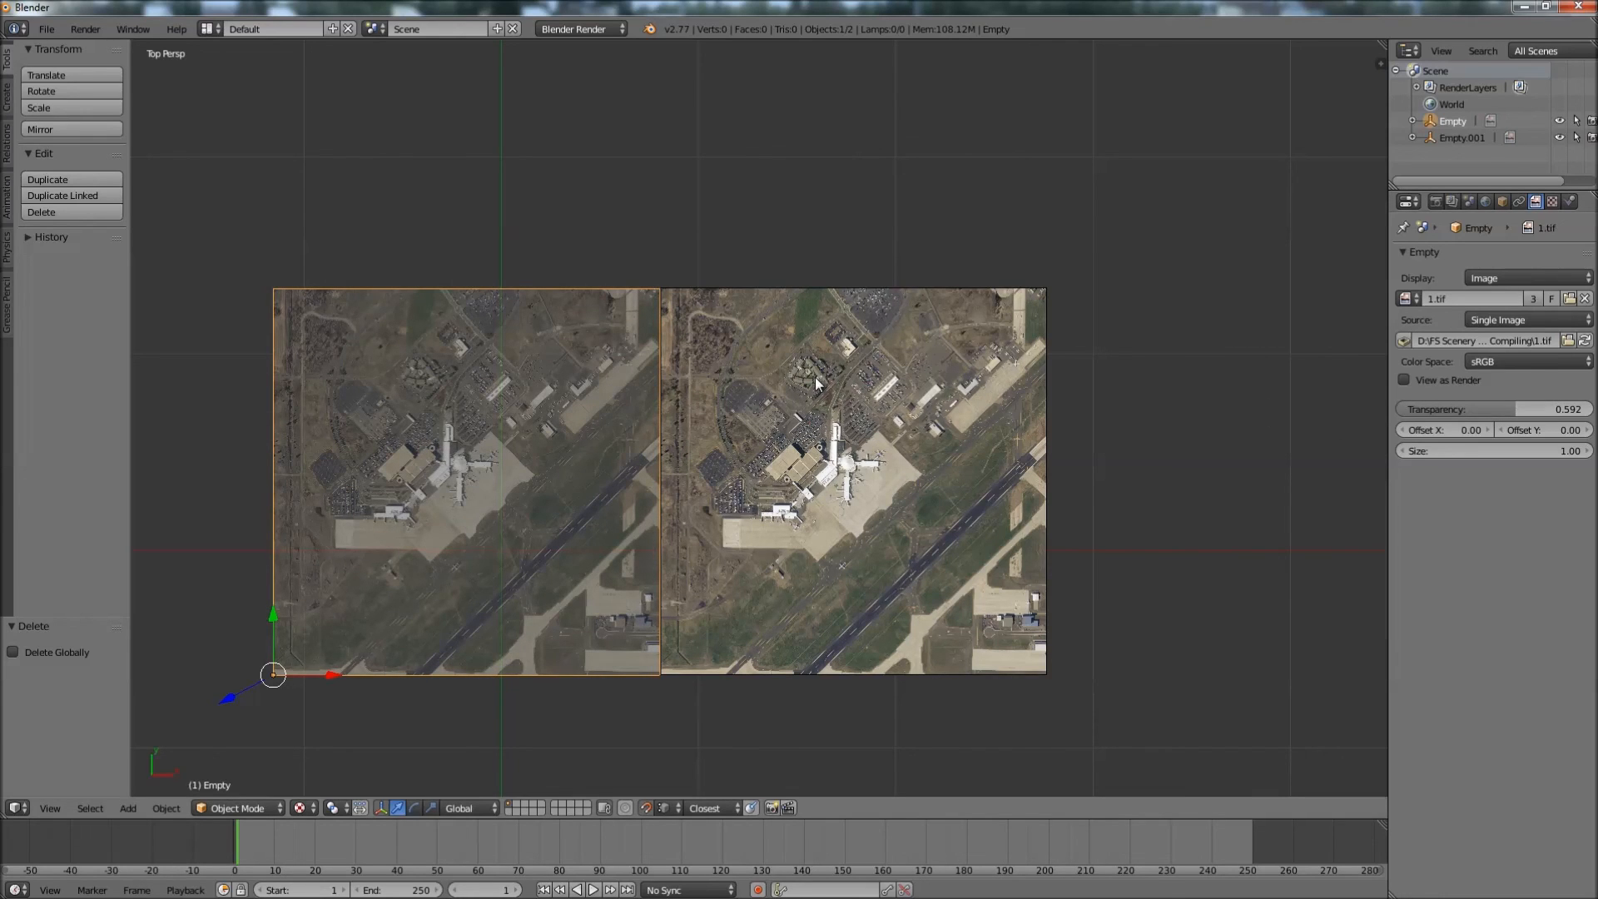
scroll(816, 377, "down", 5)
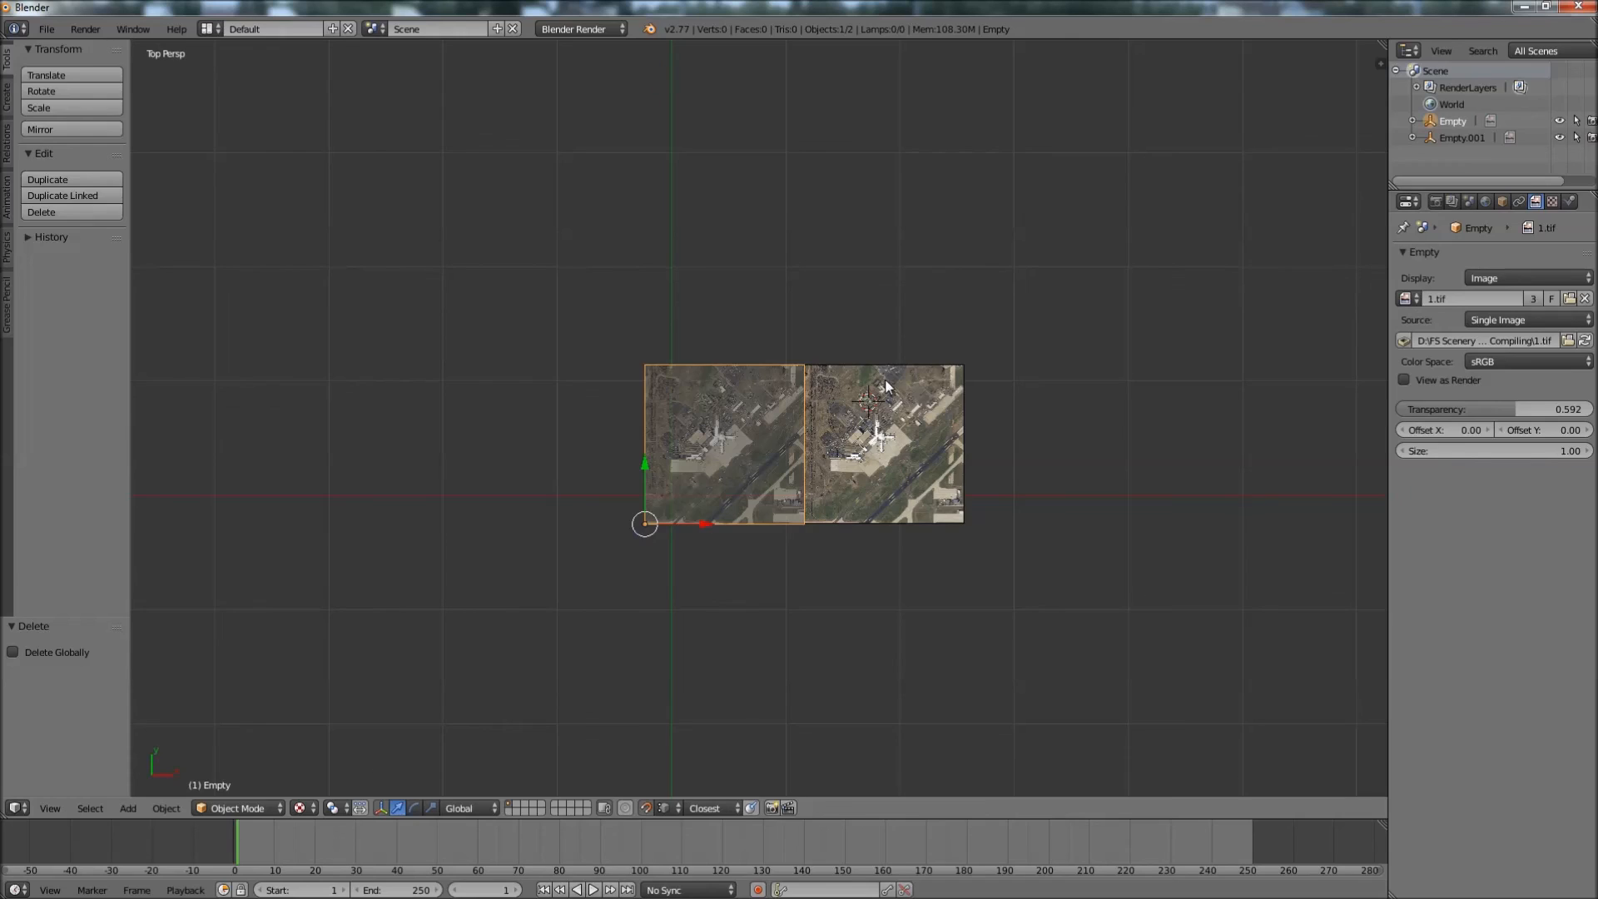
- Open the save browser and leave it without saving, and deselect everything with the 3D cursor on the seam between the images
key("ctrl+s")
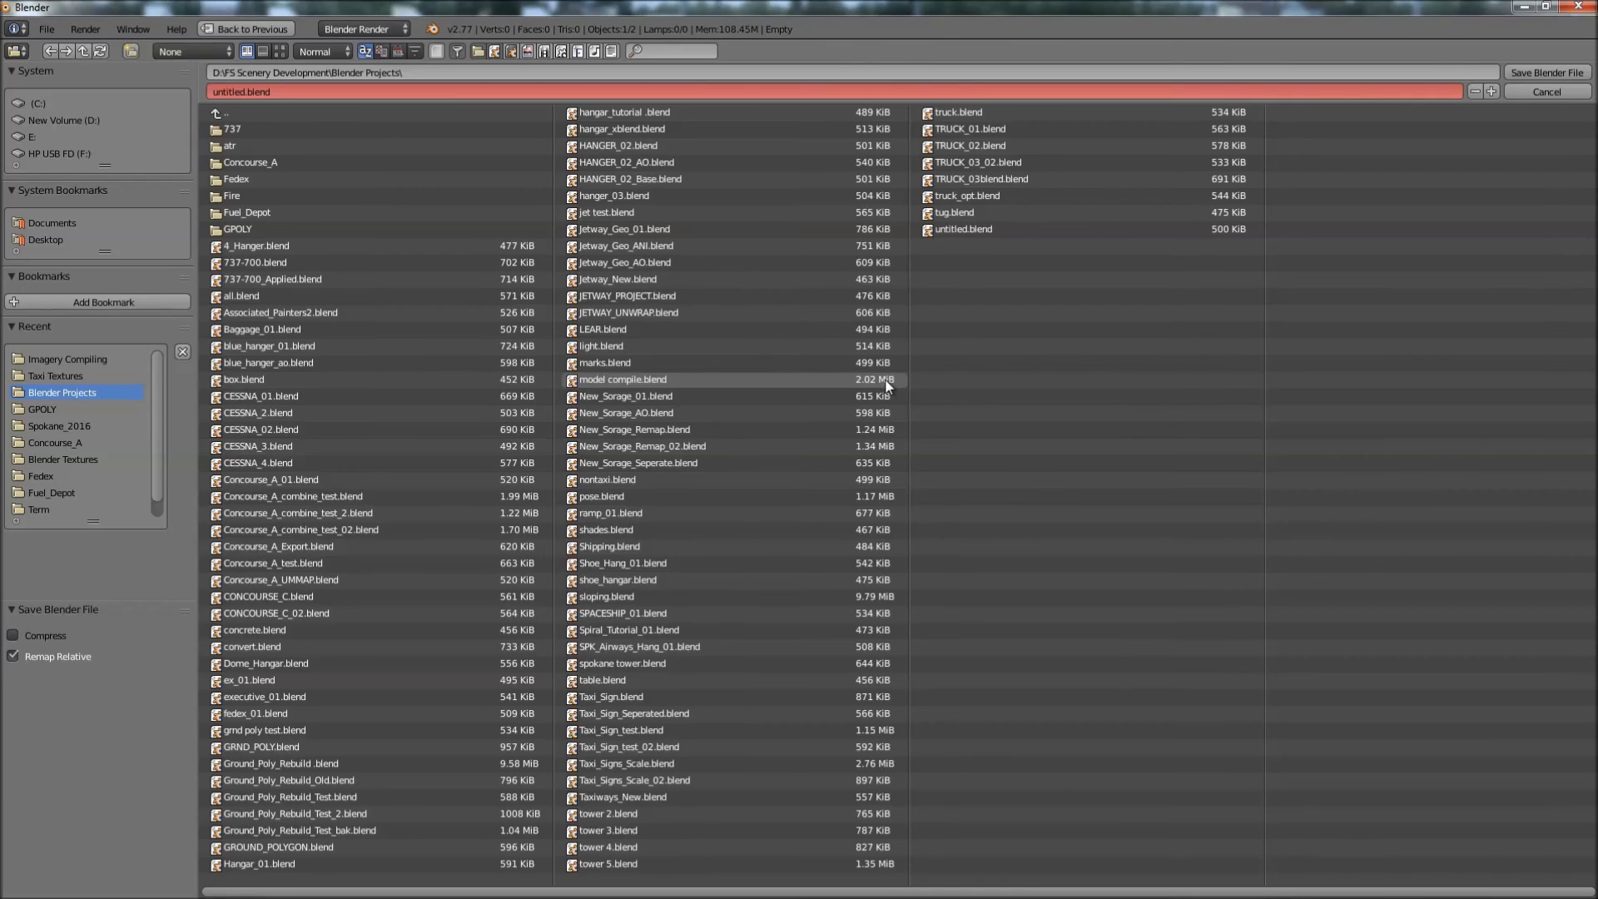
left_click(1550, 92)
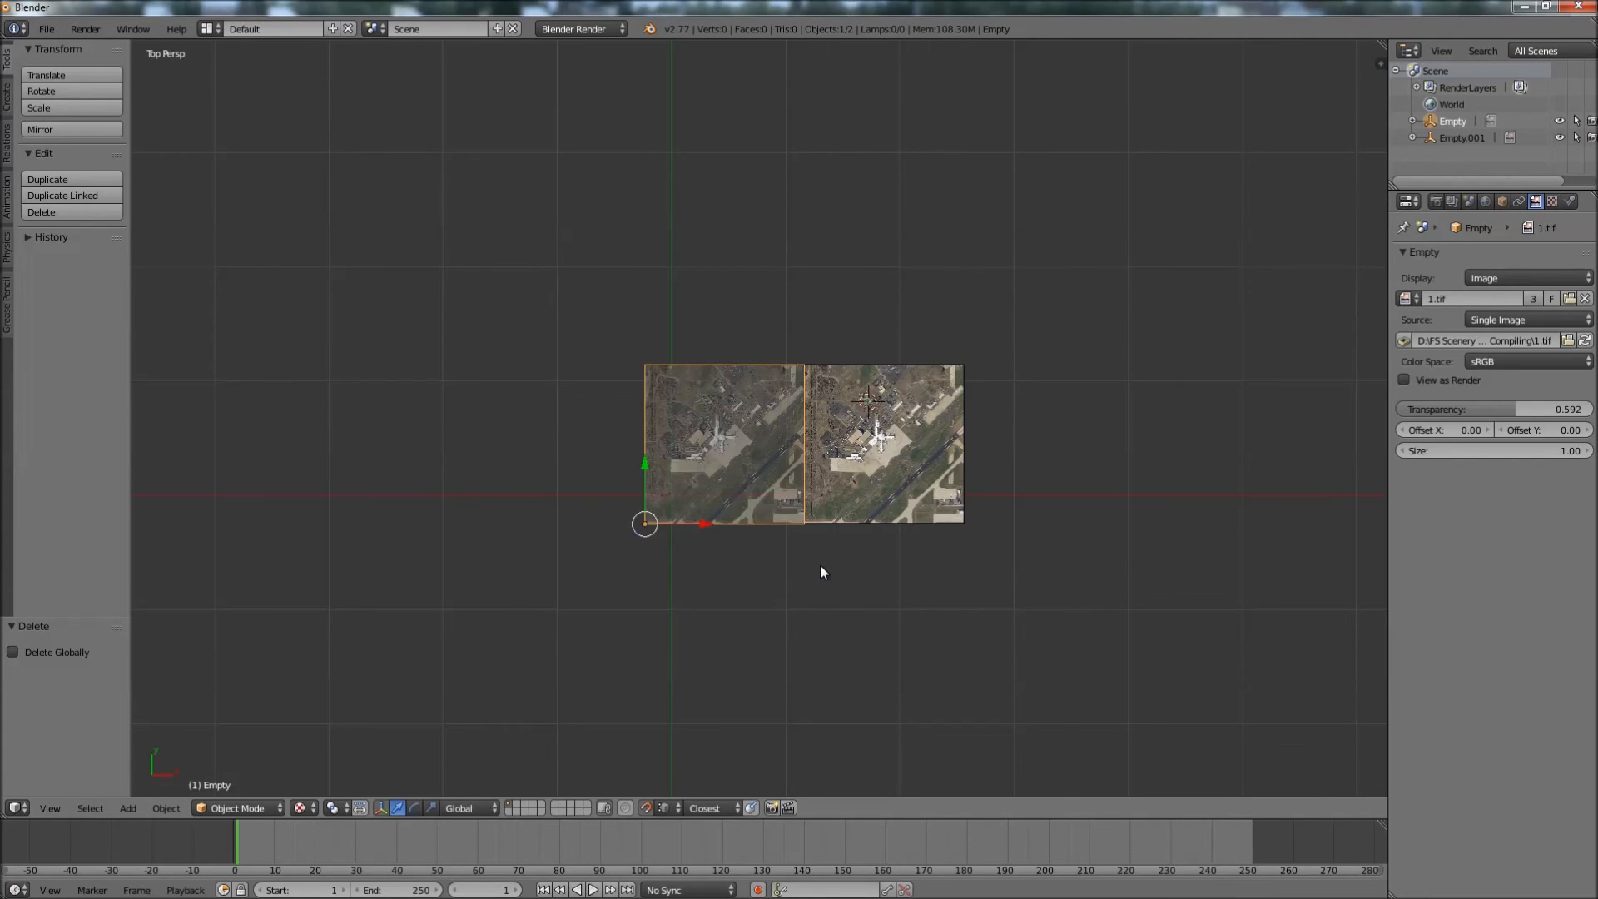
scroll(821, 564, "up", 7)
left_click(929, 445)
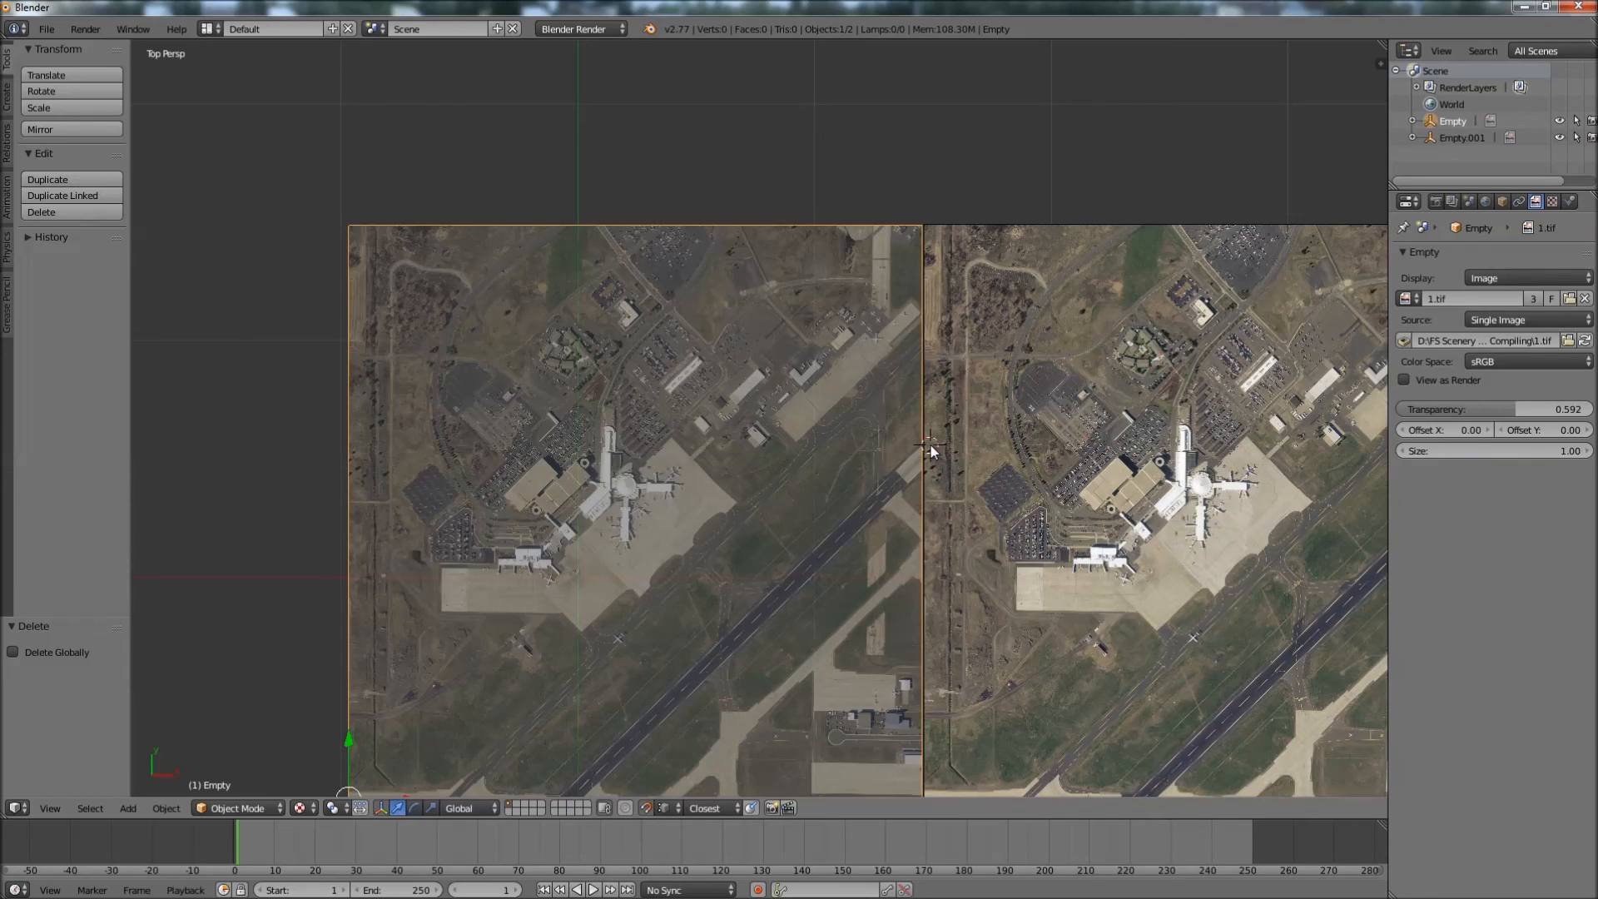
key("a")
scroll(931, 450, "down", 7)
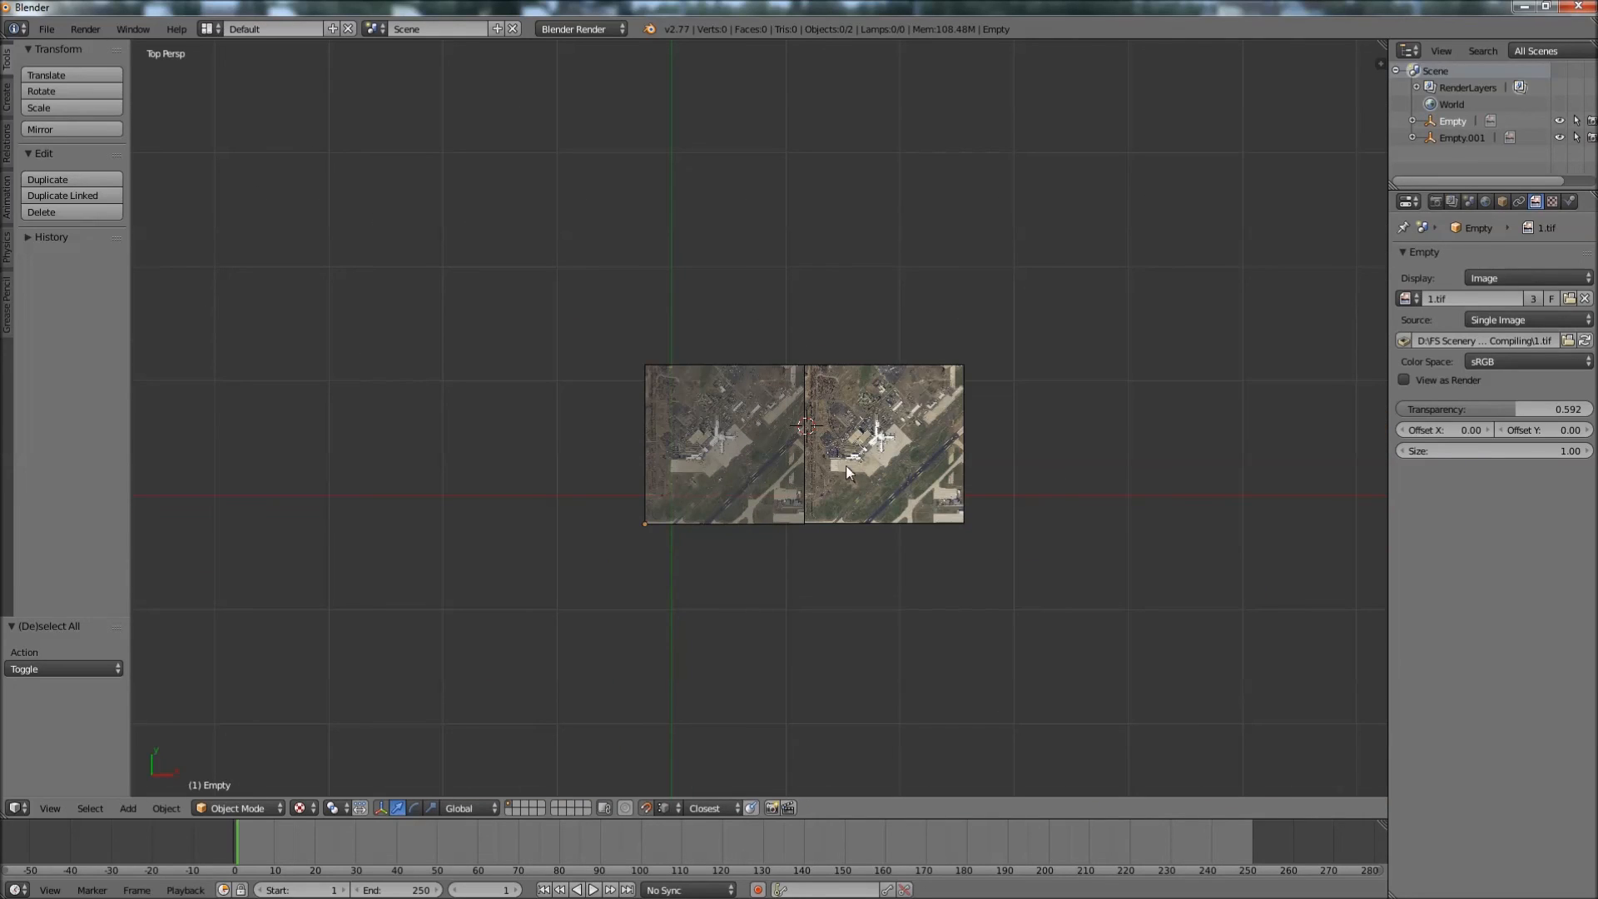
- Select the semi-transparent first image empty again and place the 3D cursor above the two images
right_click(766, 464)
key("a")
right_click(787, 438)
left_click(807, 246)
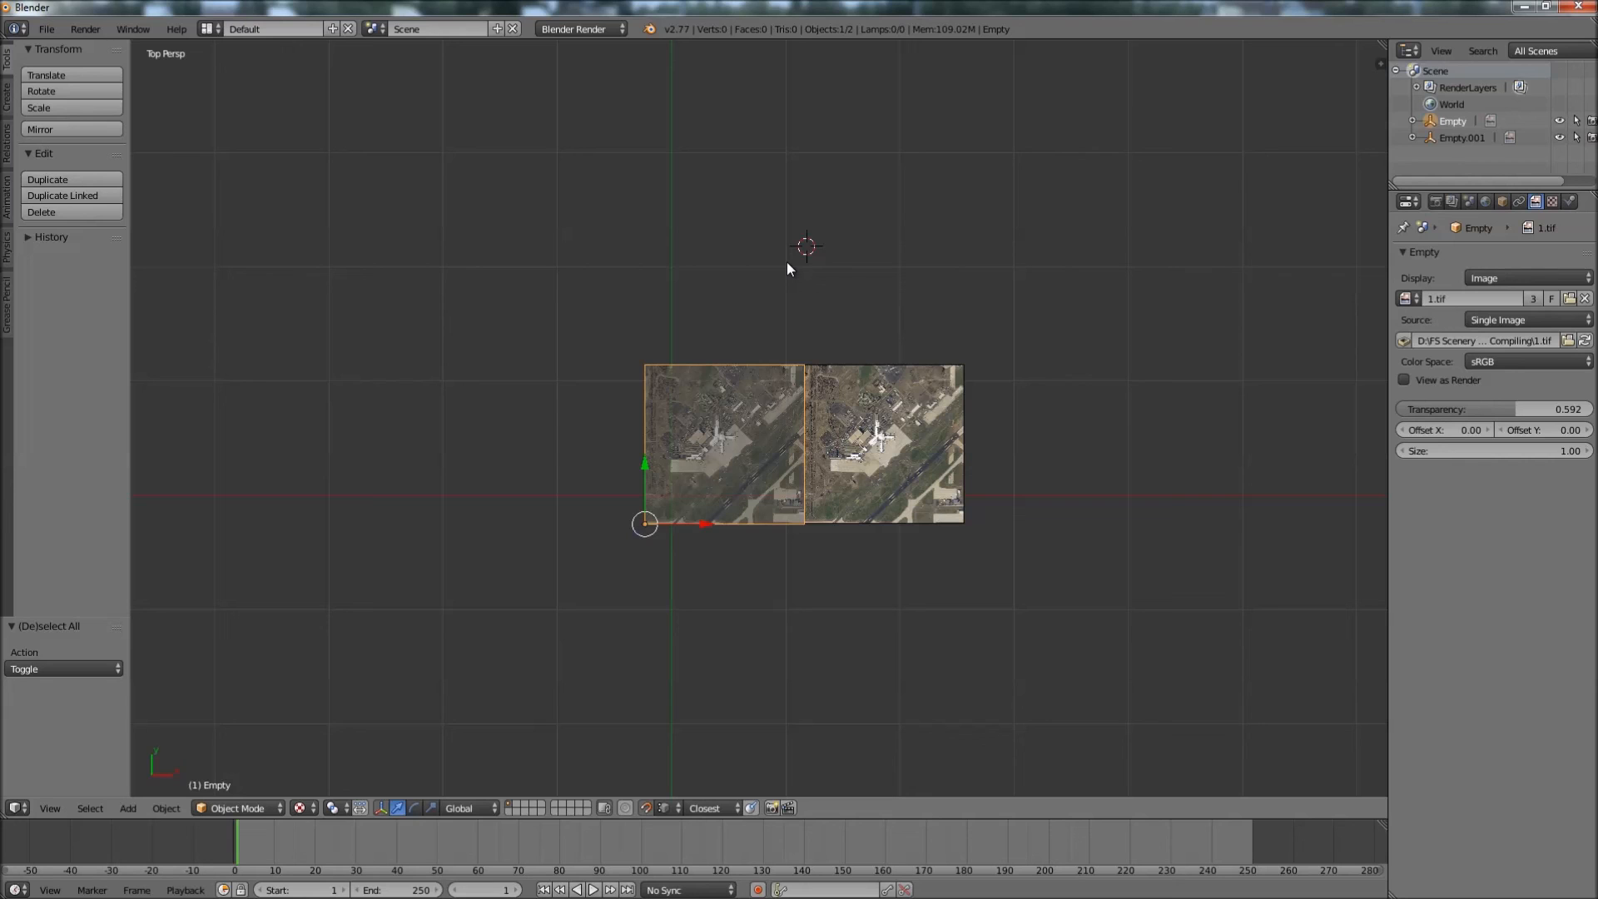
- Try moving the opaque duplicate image empty so it overlaps the semi-transparent first image, and undo the move
scroll(816, 342, "down", 4)
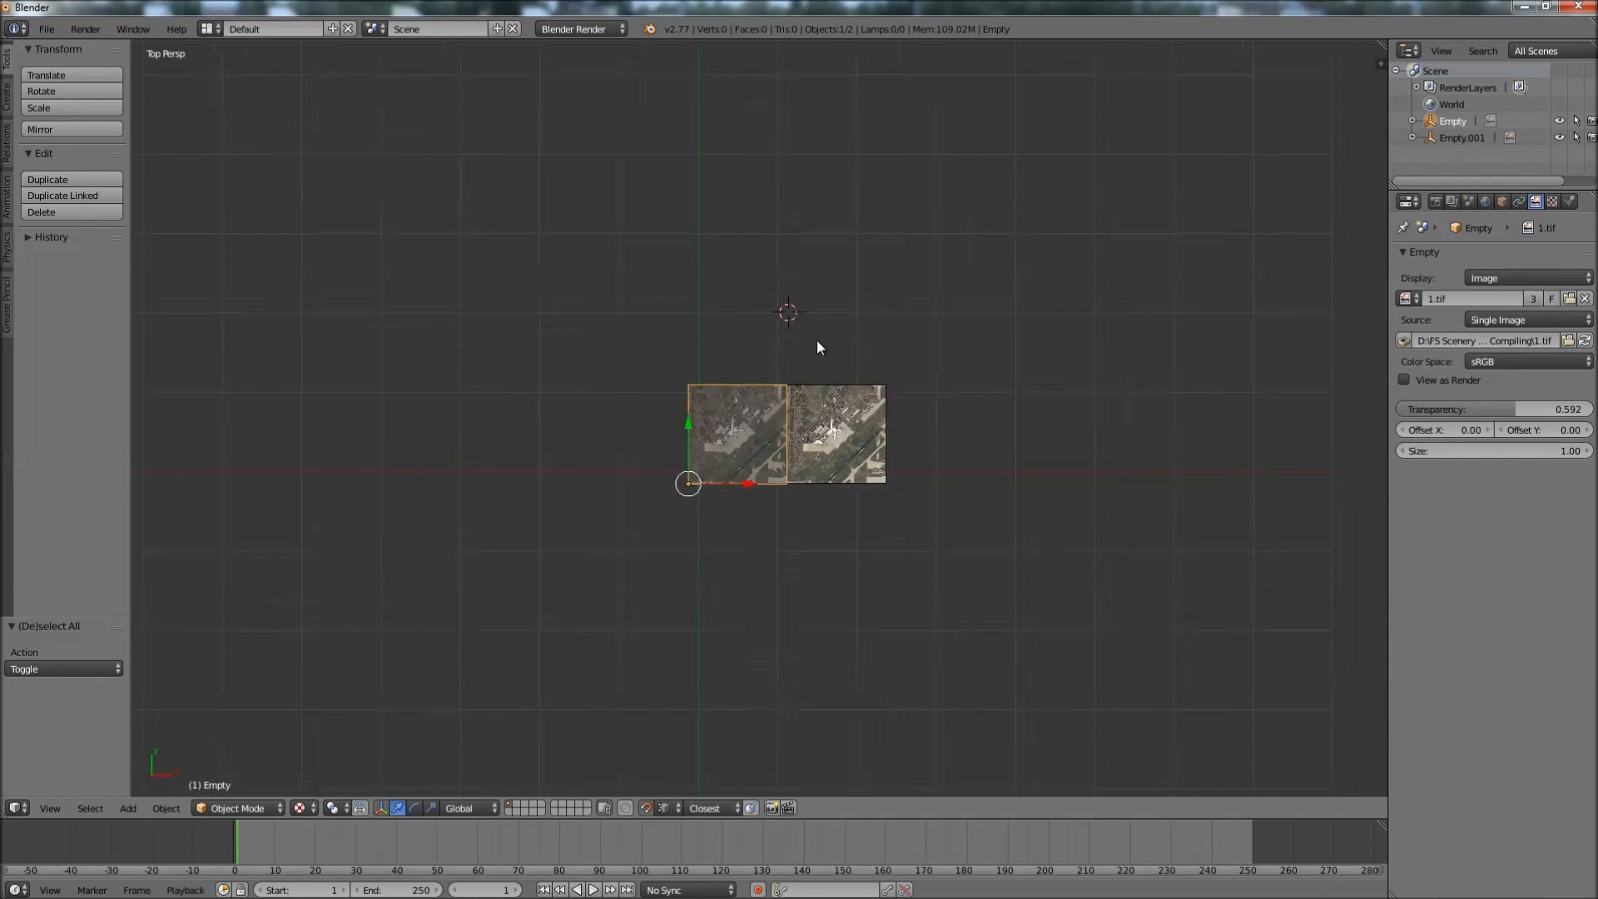
scroll(914, 330, "up", 9)
scroll(914, 331, "up", 2)
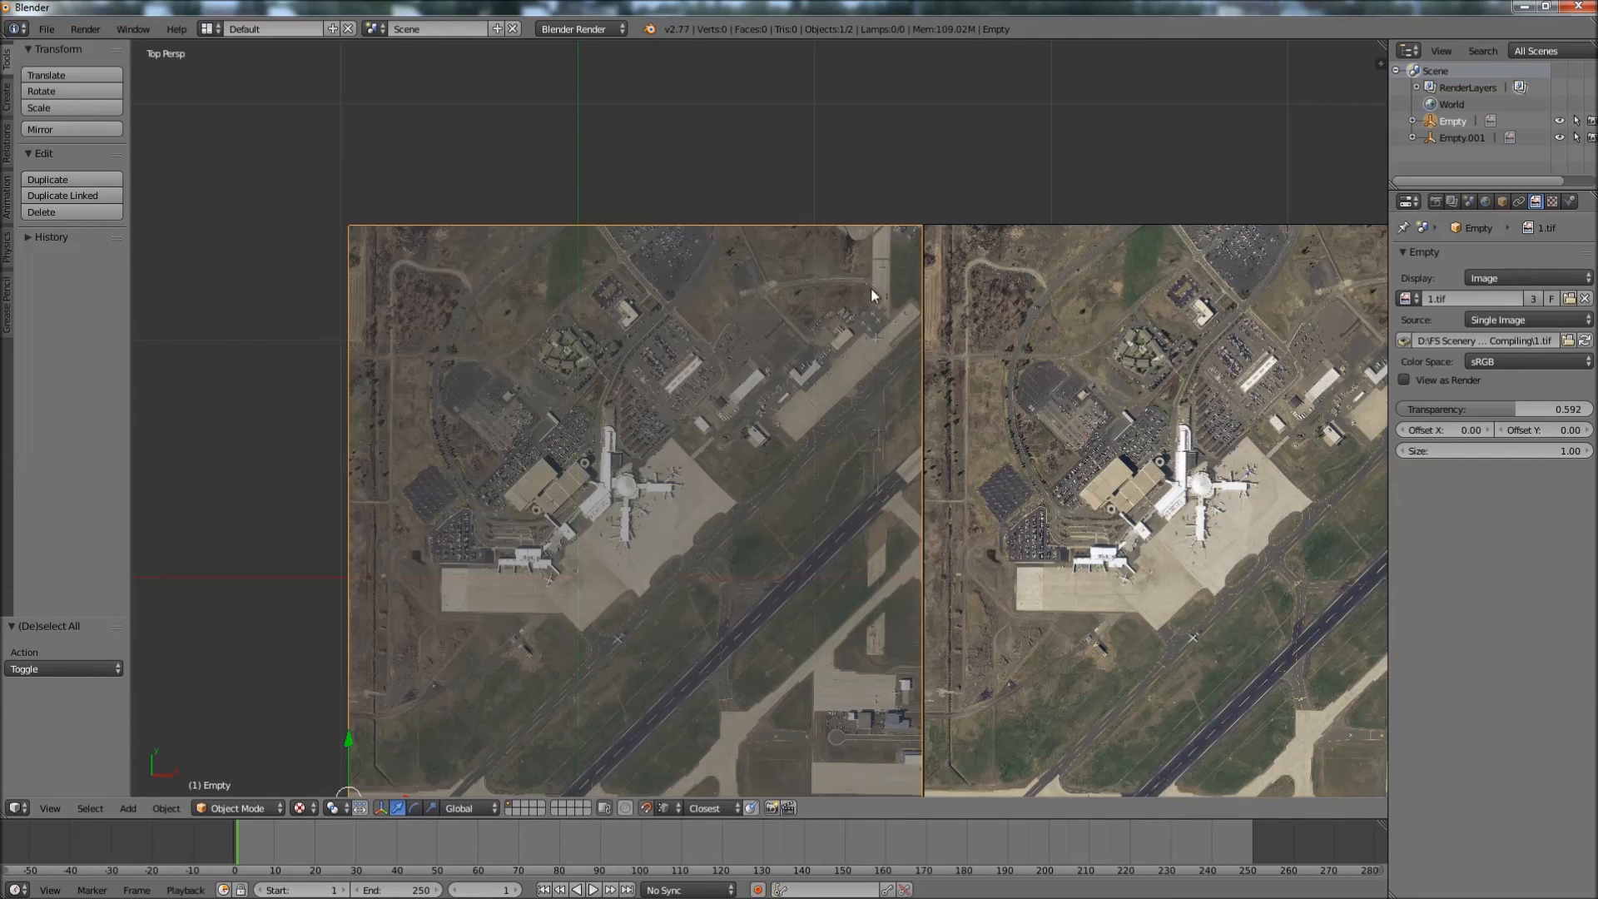
right_click(1031, 358)
key("g")
left_click(633, 413)
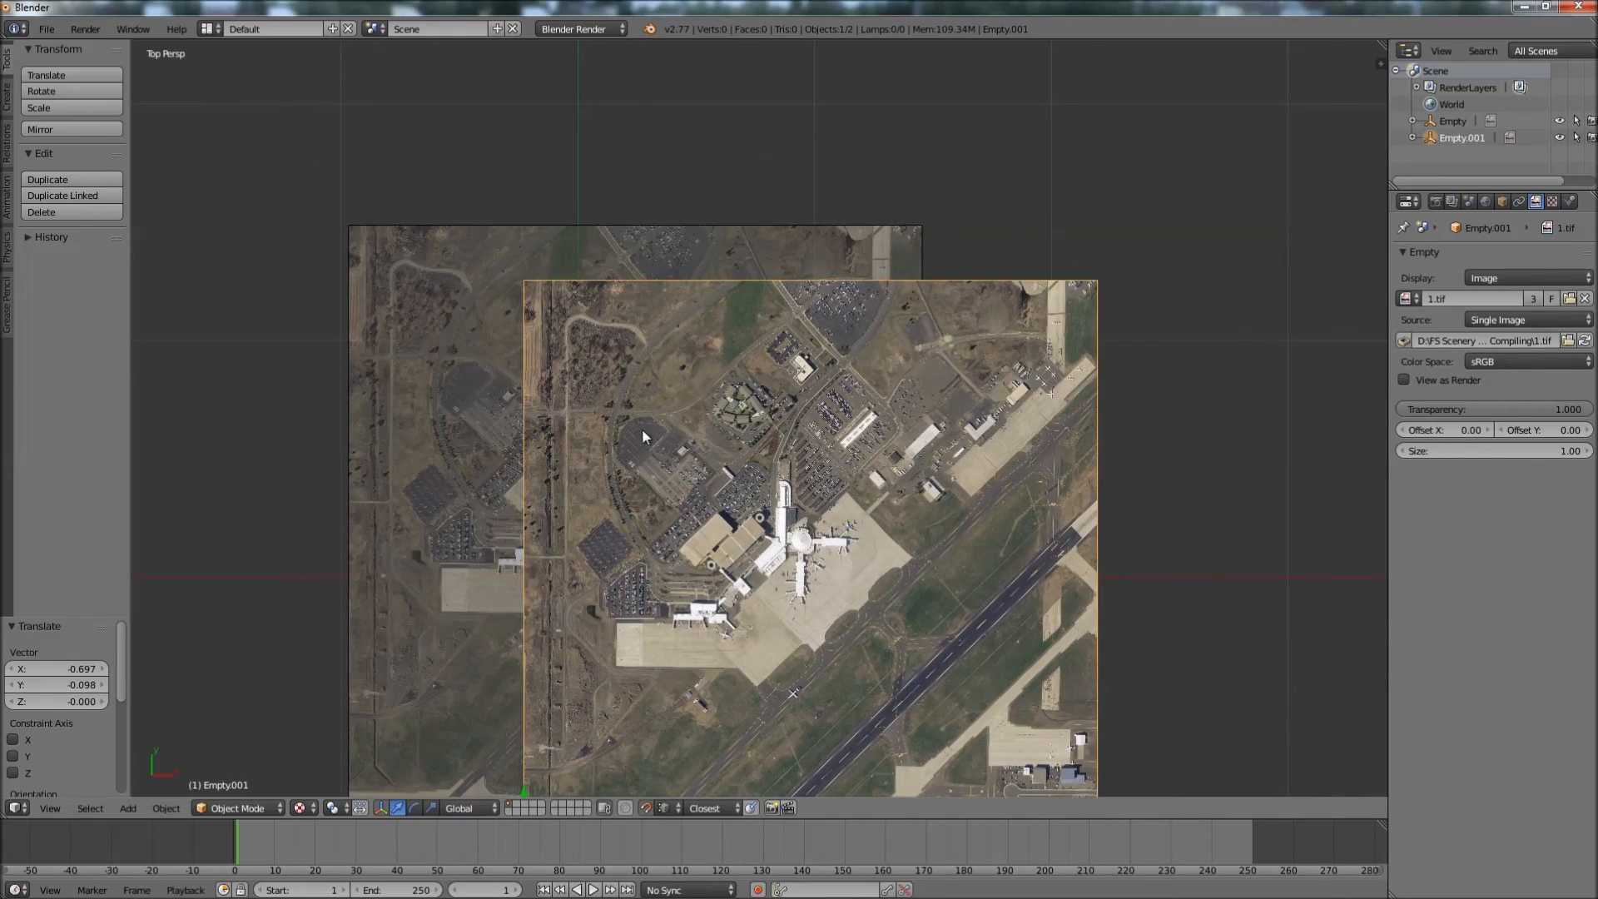
key("ctrl+z")
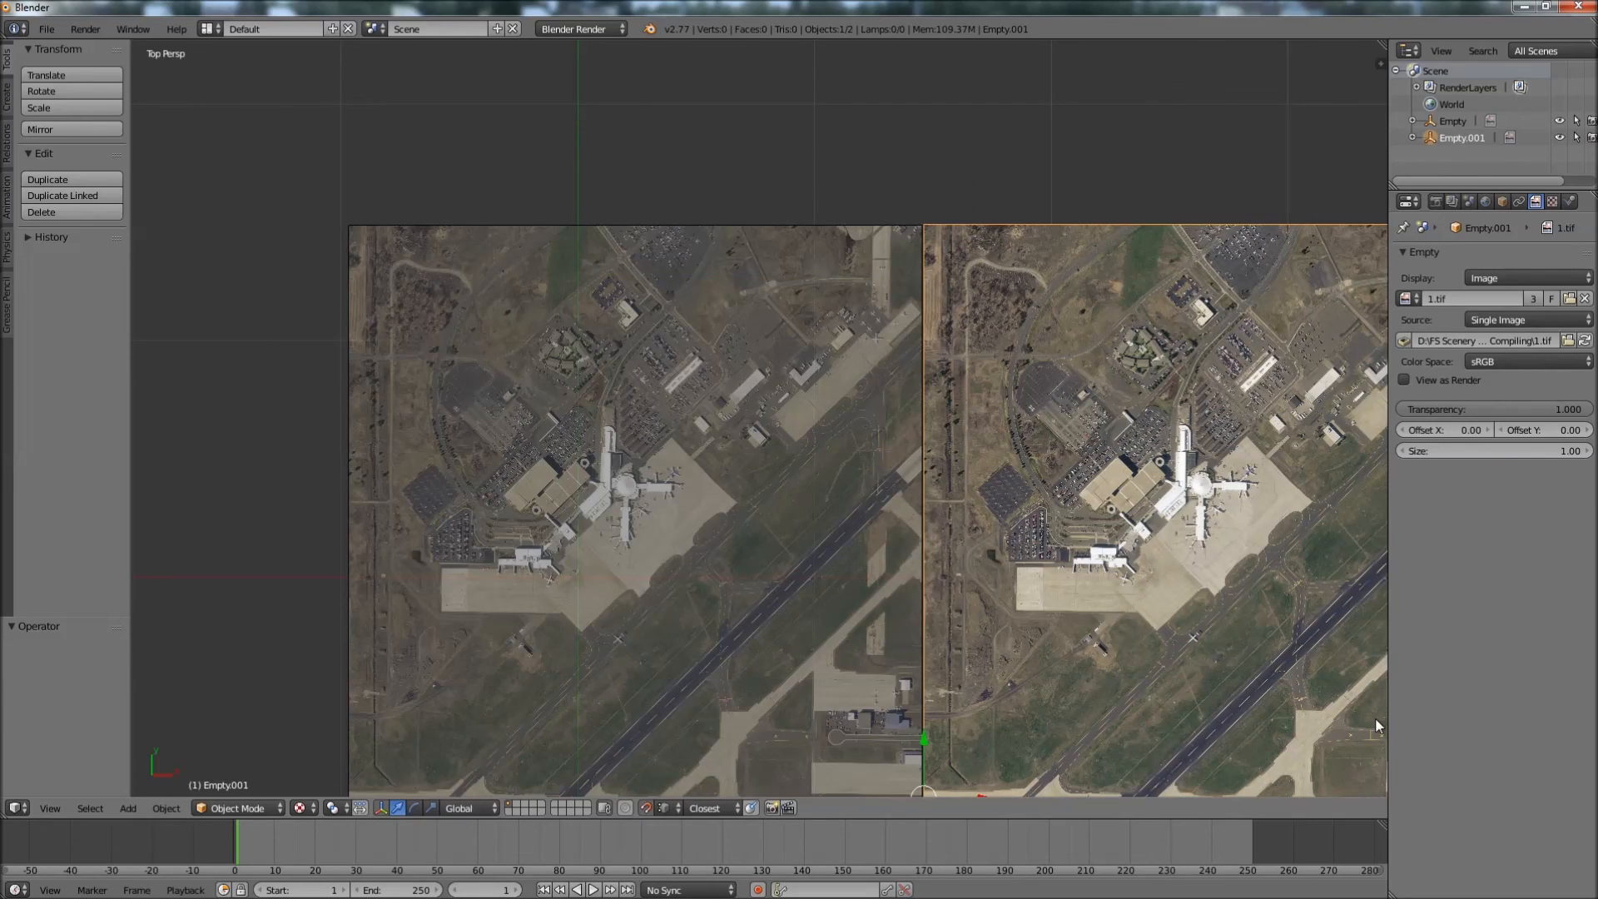
- Close Blender and the Windows Photo Viewer window showing the 1_tile image
scroll(1375, 726, "down", 2)
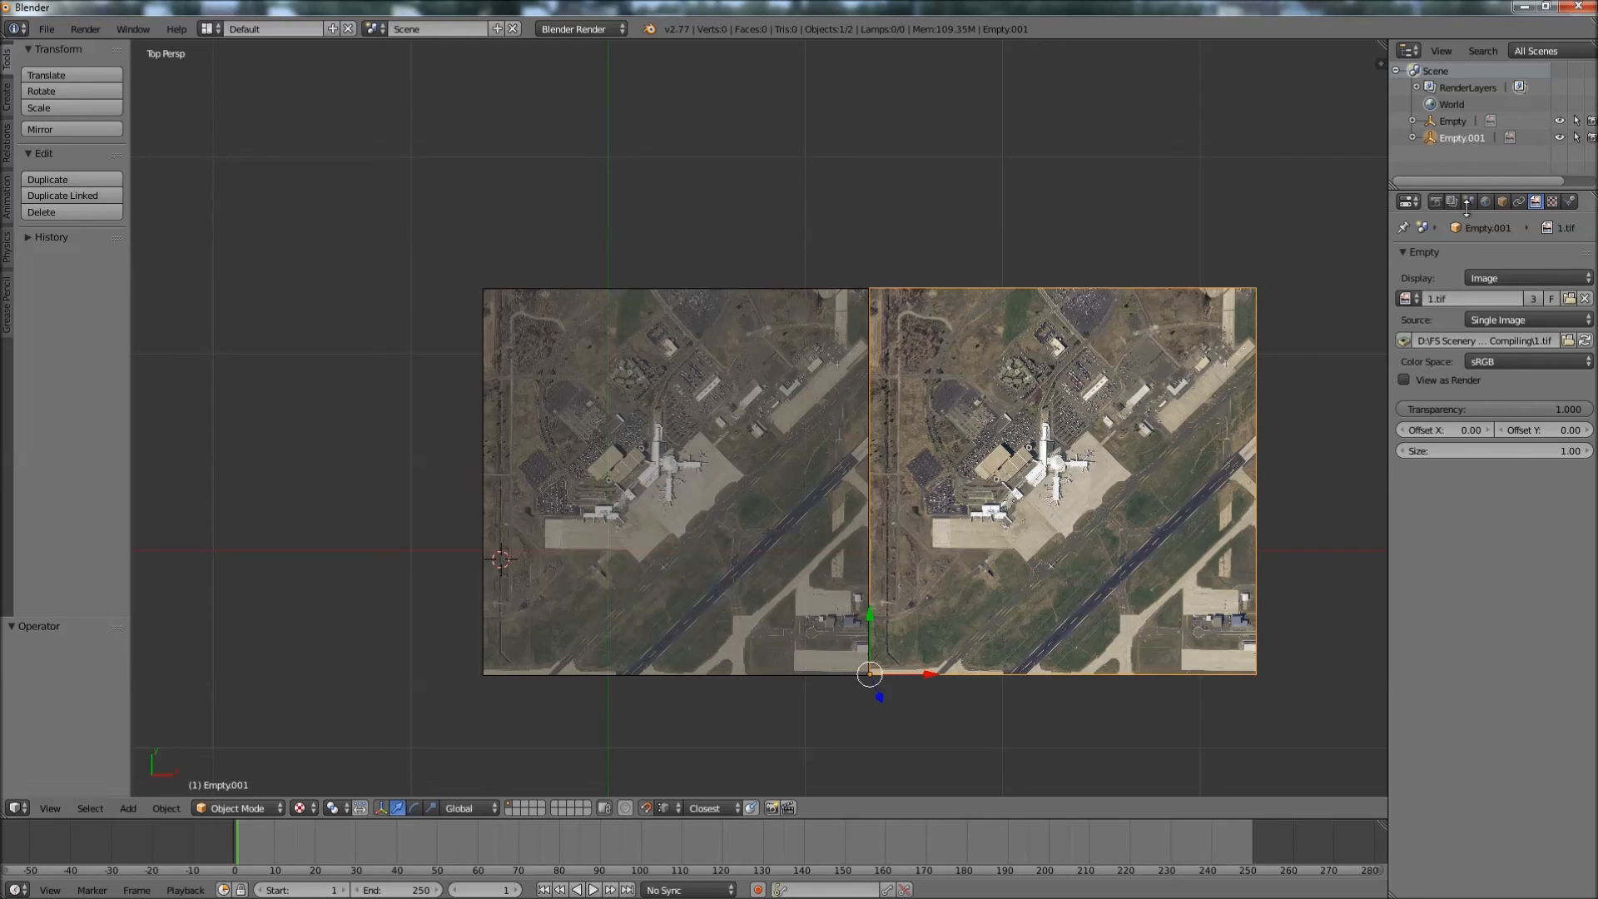
left_click(1578, 6)
left_click(805, 517)
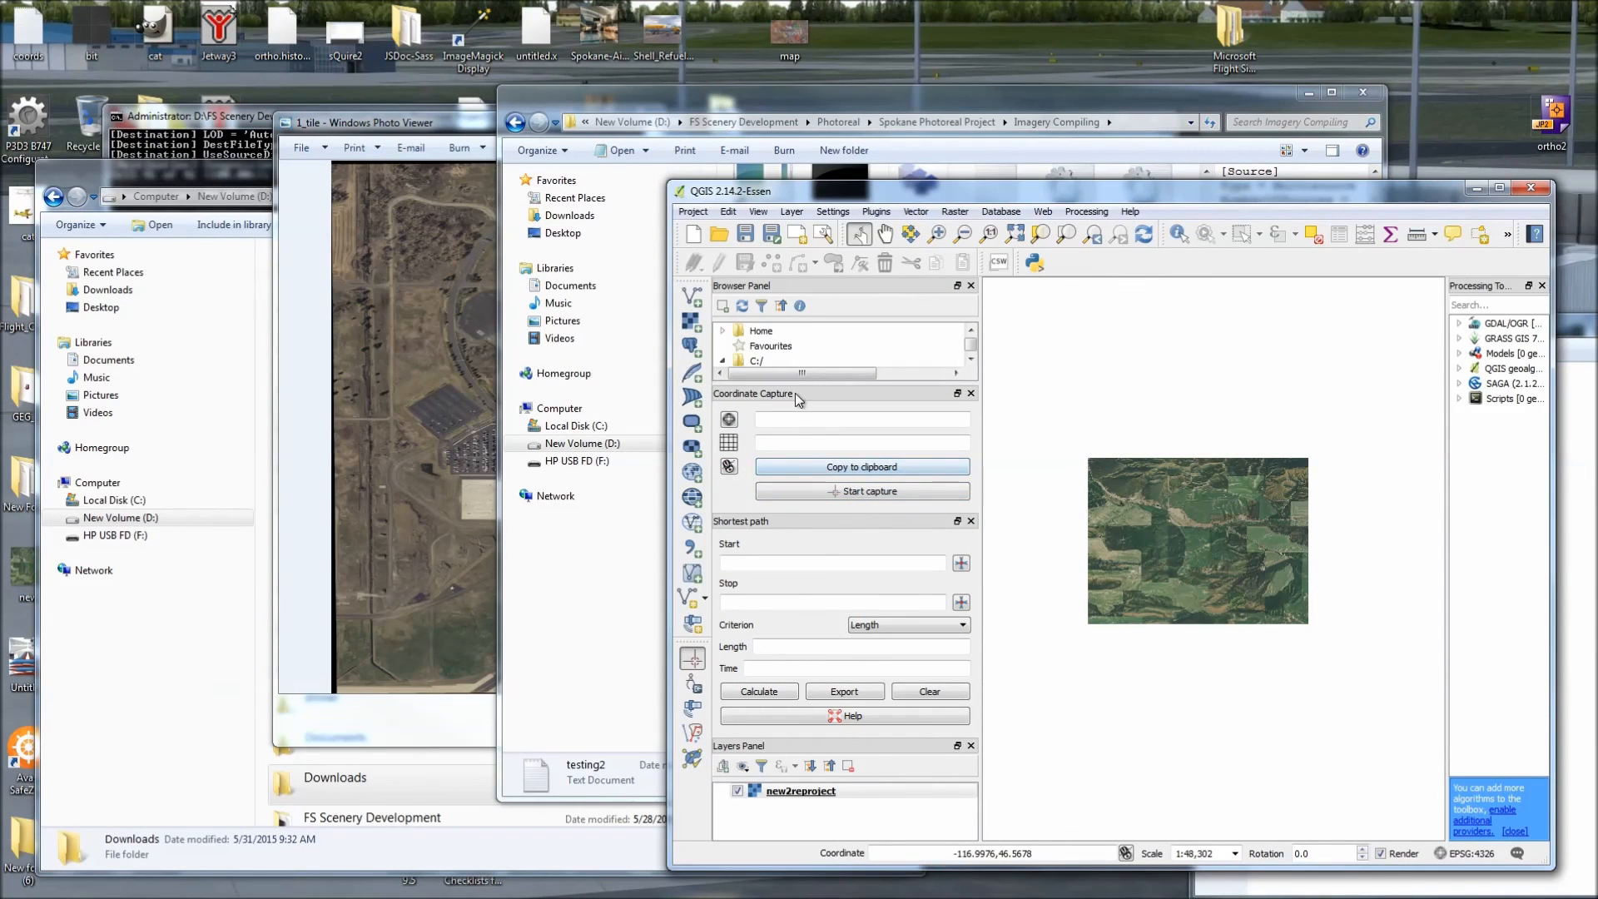
left_click(336, 343)
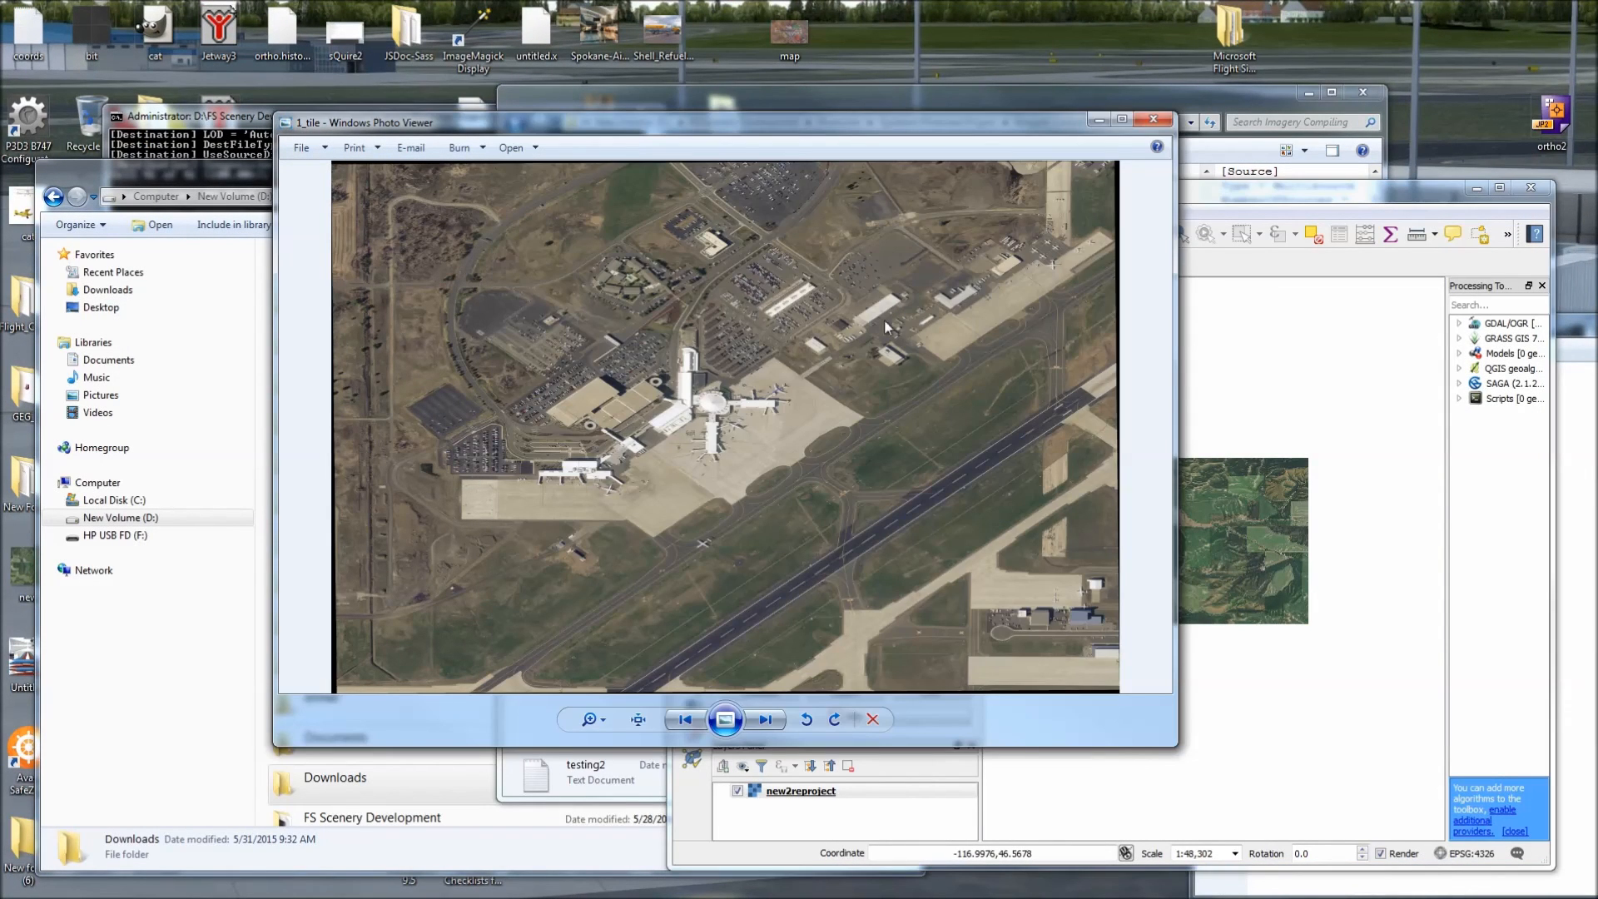
left_click(1168, 123)
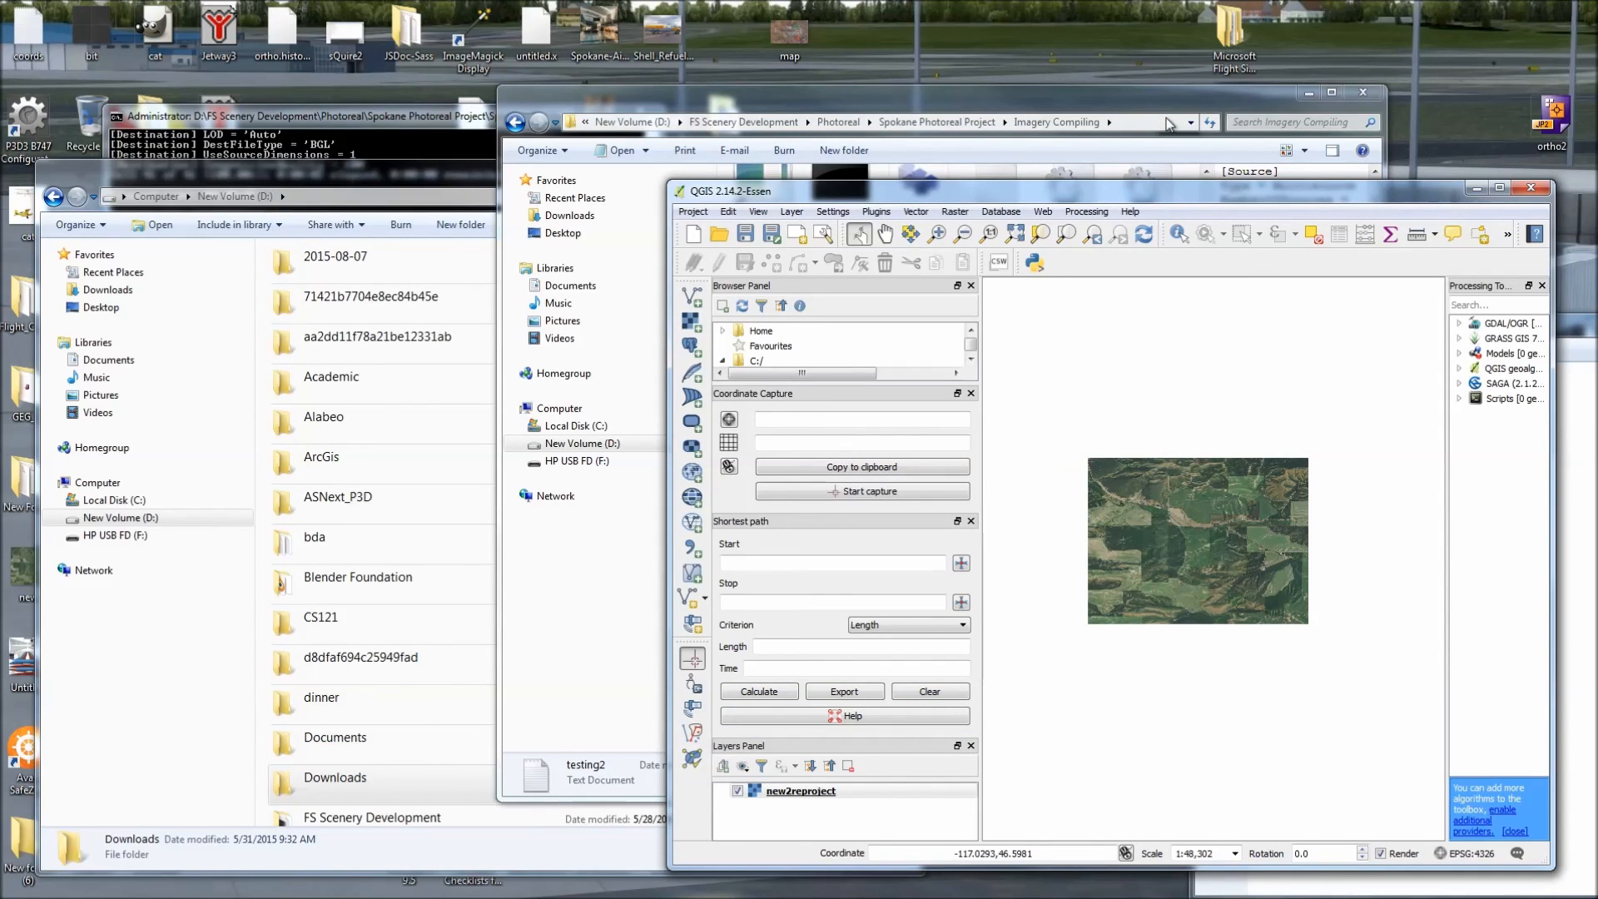